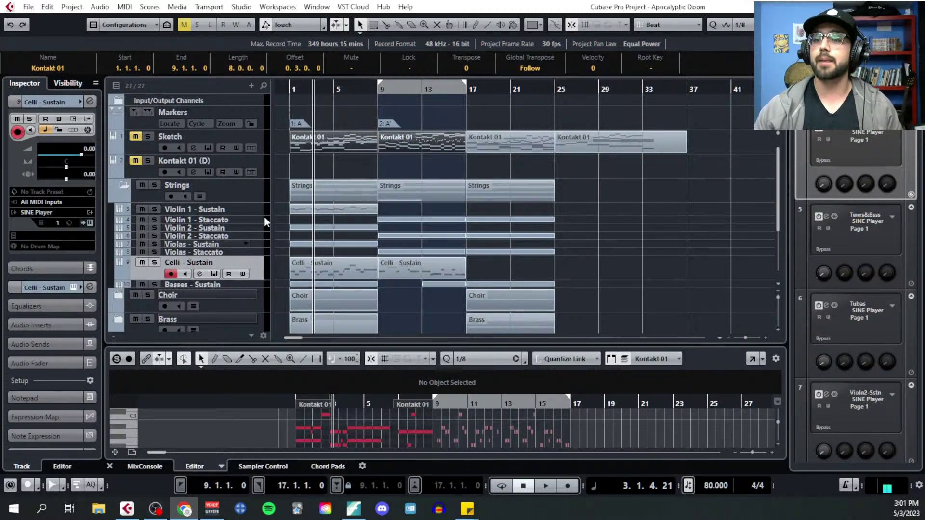
# Reduce the Celli - Sustain track's height to match the collapsed string tracks around it
pyautogui.scroll(-4, 255, 211)
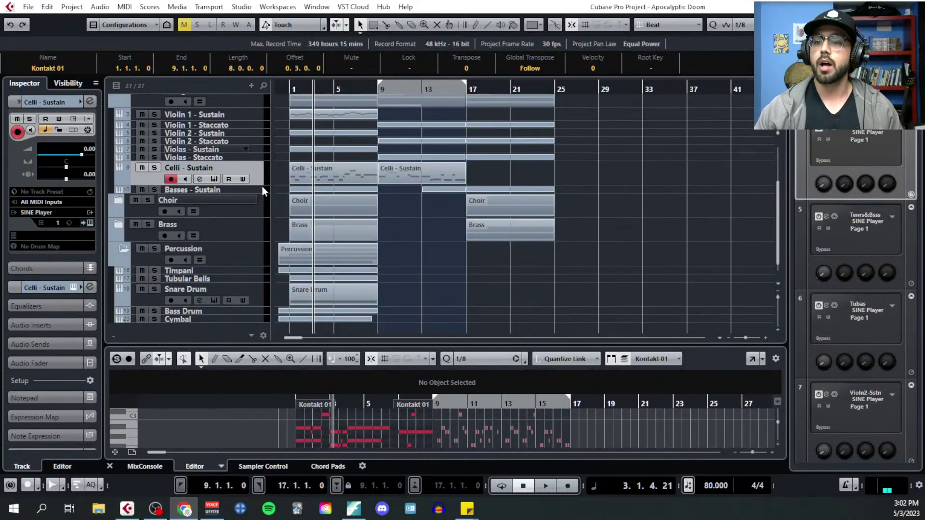
pyautogui.moveTo(259, 185); pyautogui.dragTo(257, 163)
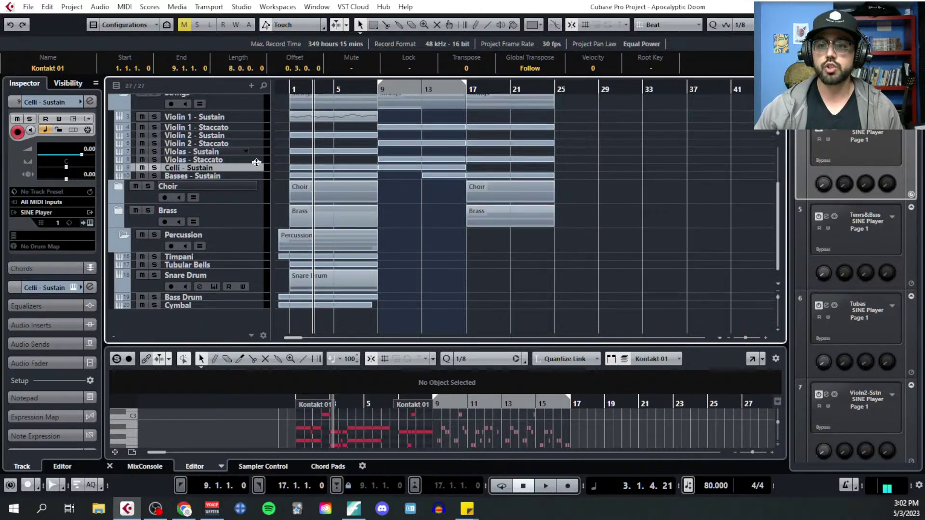
pyautogui.scroll(4, 297, 265)
# Return the playhead to the project start and select all Kontakt 01 parts on the Sketch track together with the A' marker
pyautogui.press('Home')
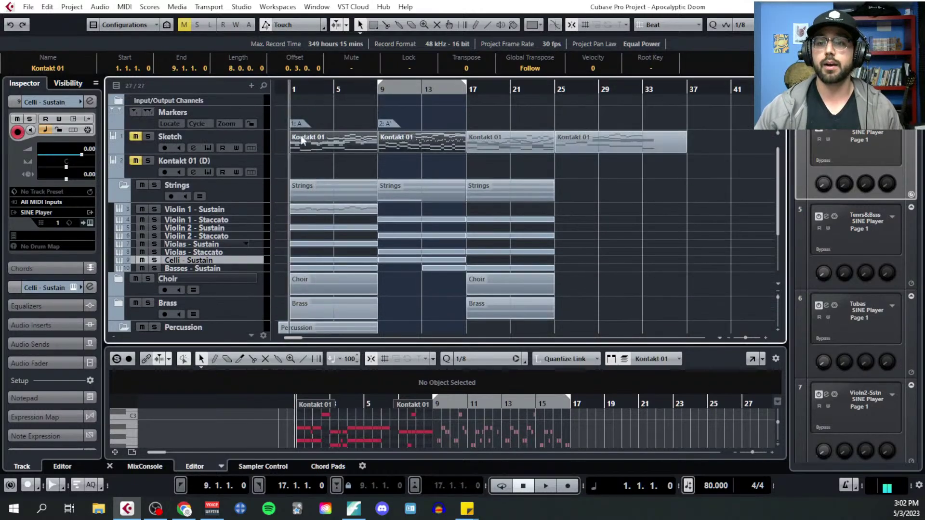
pyautogui.keyDown('ctrl'); pyautogui.scroll(2, 332, 208); pyautogui.keyUp('ctrl')
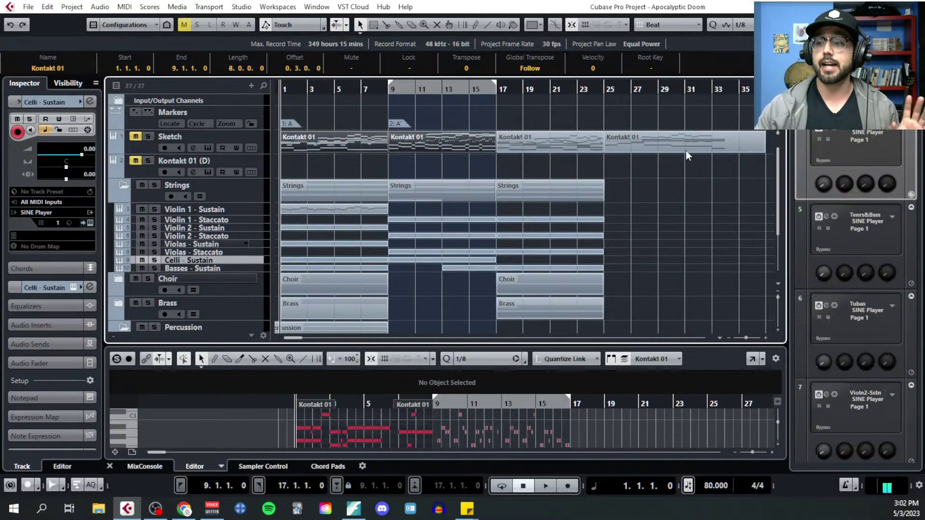
pyautogui.moveTo(357, 123); pyautogui.dragTo(676, 169)
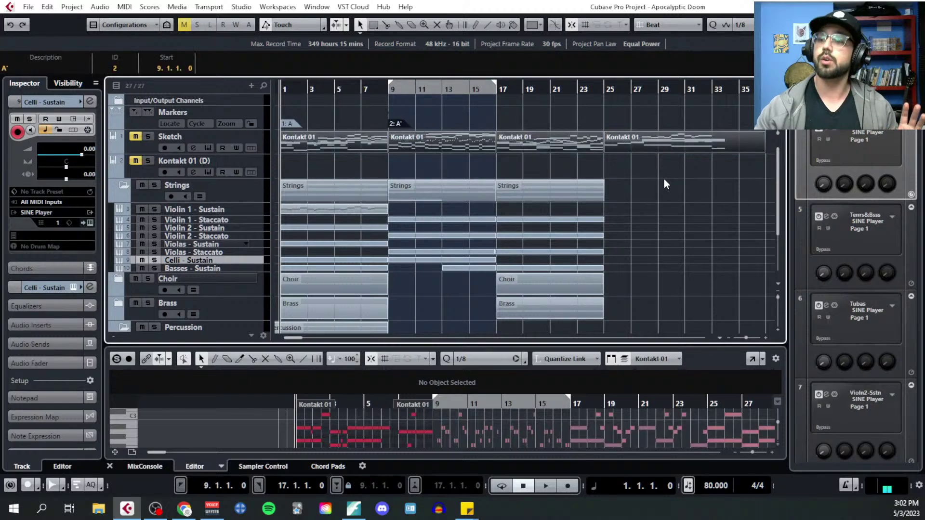
pyautogui.scroll(-2, 664, 178)
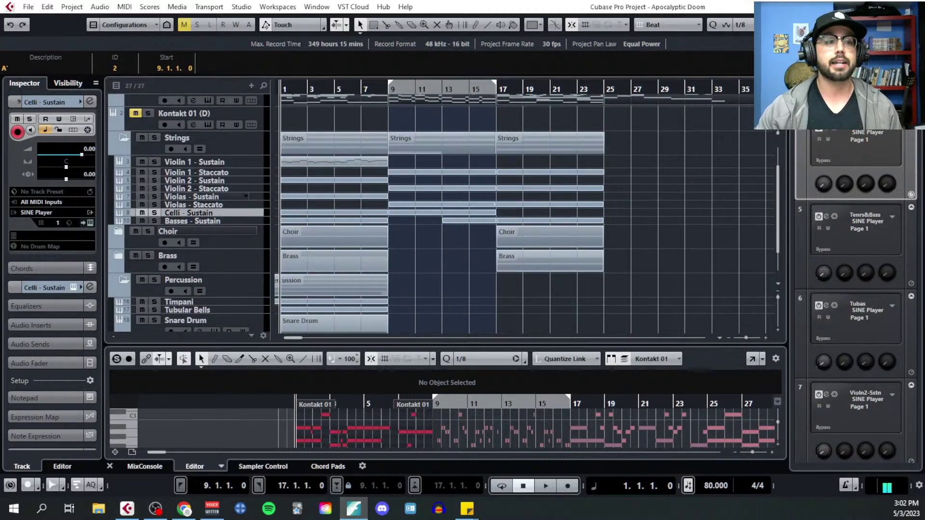
# Switch to Finale, maximize the Apacalyptic doom orchestration score and examine it from the last system back to page 1
pyautogui.hotkey('alt', 'Tab')
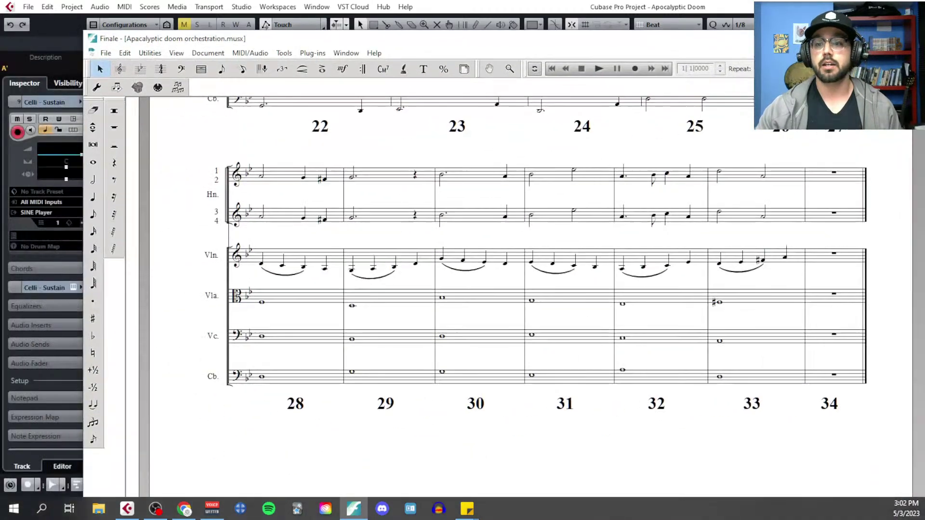
pyautogui.scroll(-1, 520, 231)
pyautogui.scroll(5, 440, 320)
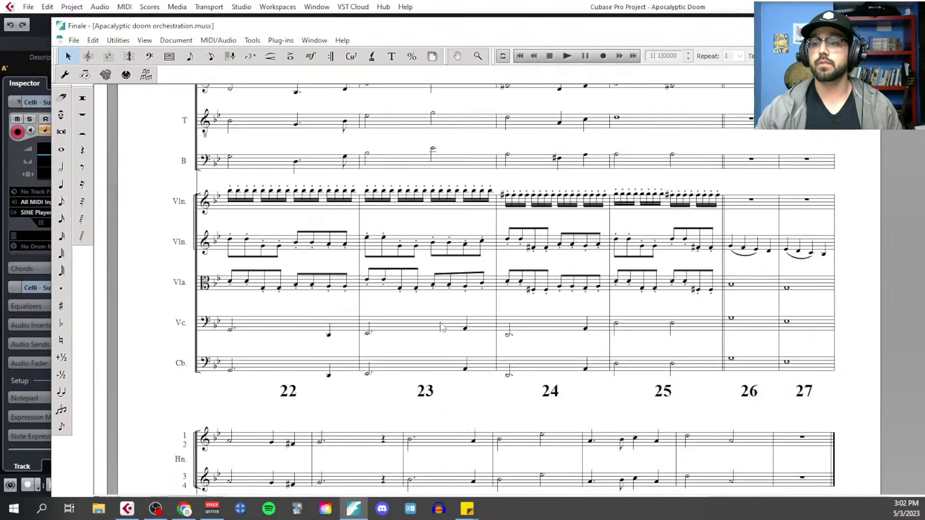
pyautogui.scroll(4, 440, 322)
pyautogui.scroll(-1, 440, 322)
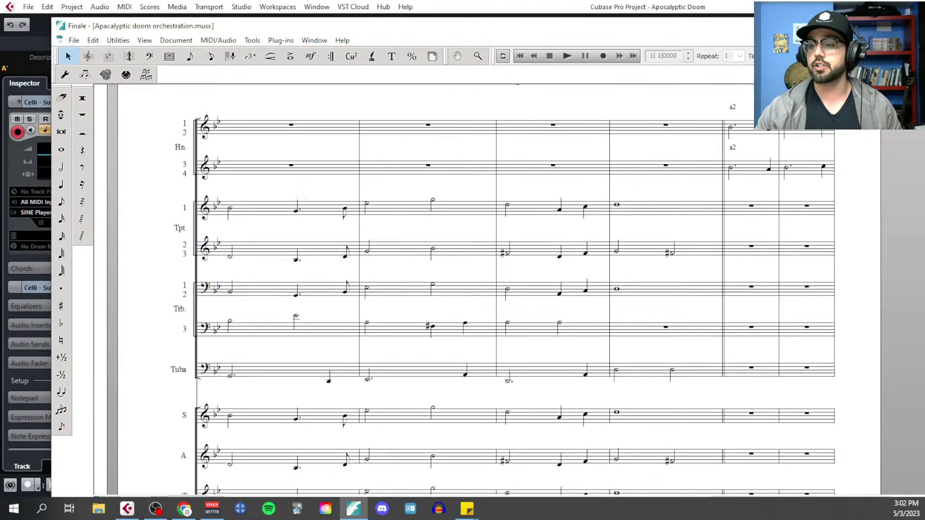
pyautogui.press('super+Up')
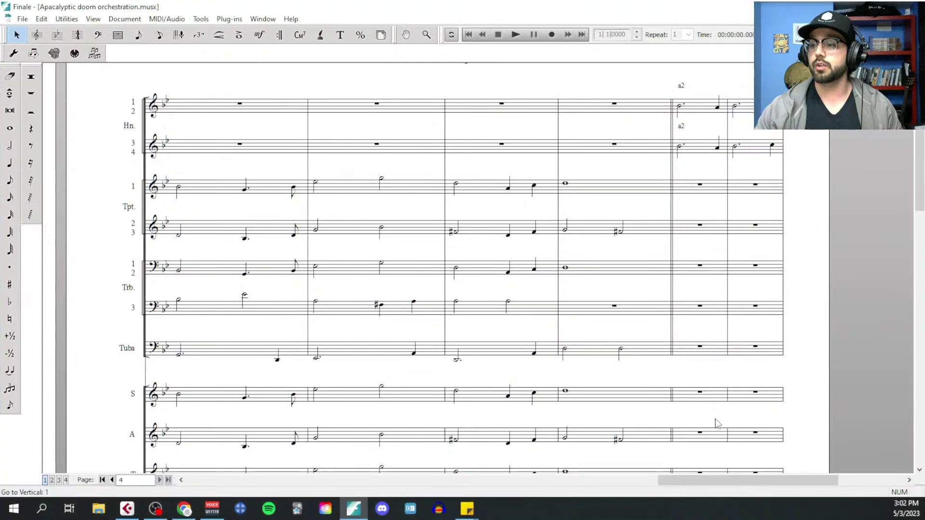
pyautogui.moveTo(731, 478); pyautogui.dragTo(260, 478)
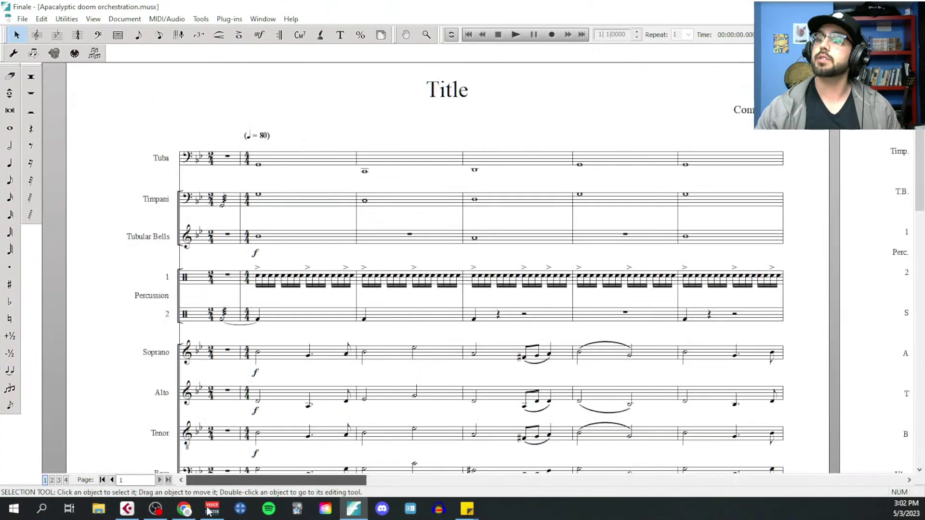
# Switch back to Cubase, review the instrument tracks and play the orchestration from bar 1 to bar 25
pyautogui.hotkey('alt', 'Tab')
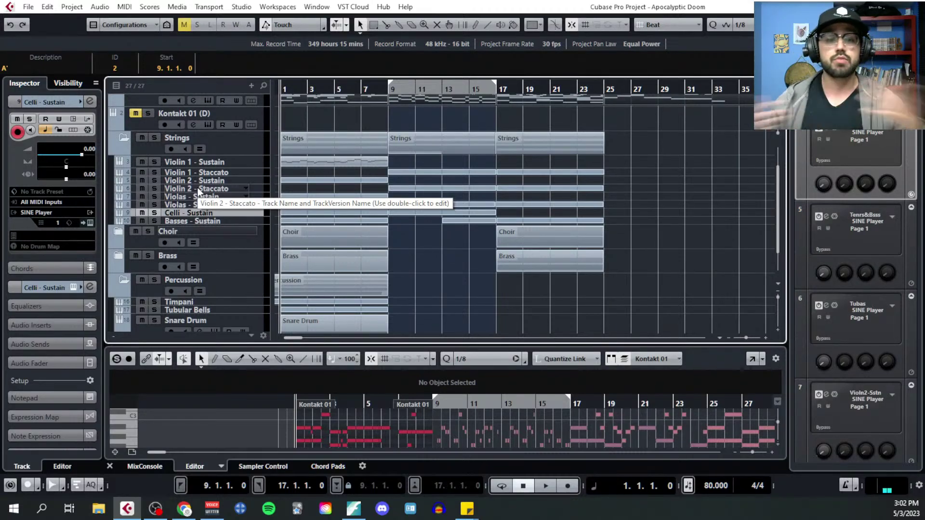
pyautogui.scroll(-2, 473, 218)
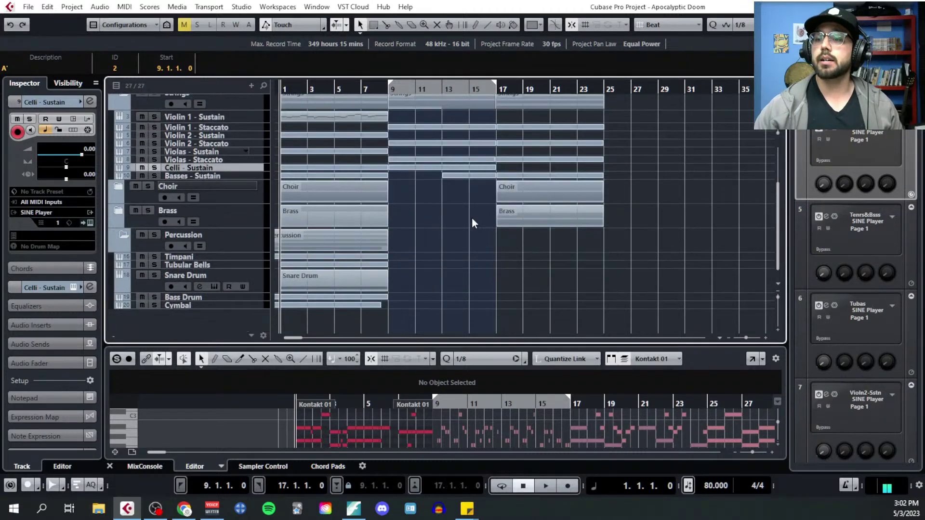
pyautogui.scroll(4, 378, 256)
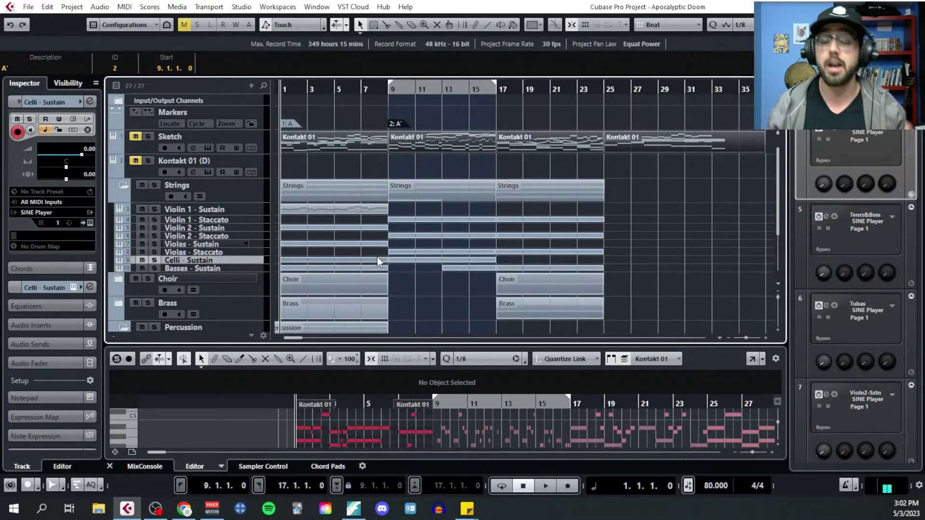
pyautogui.scroll(-4, 377, 257)
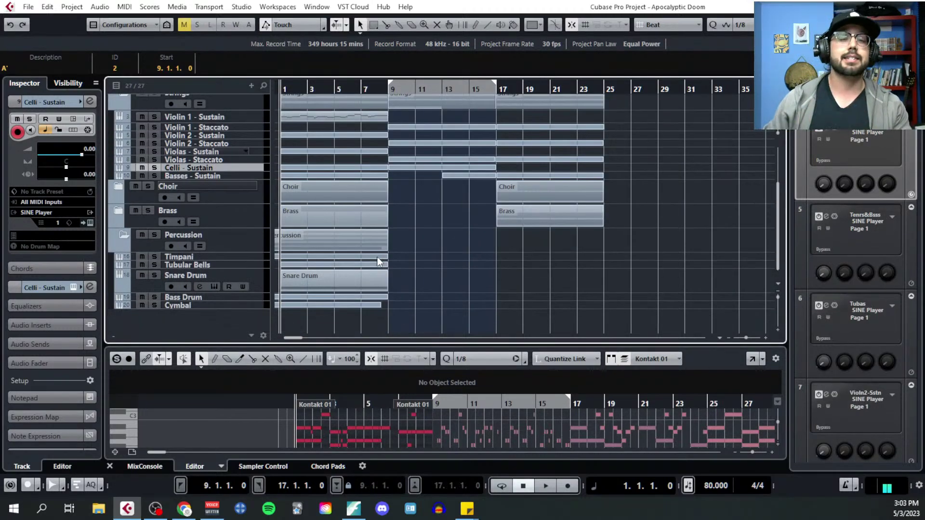
pyautogui.scroll(2, 386, 262)
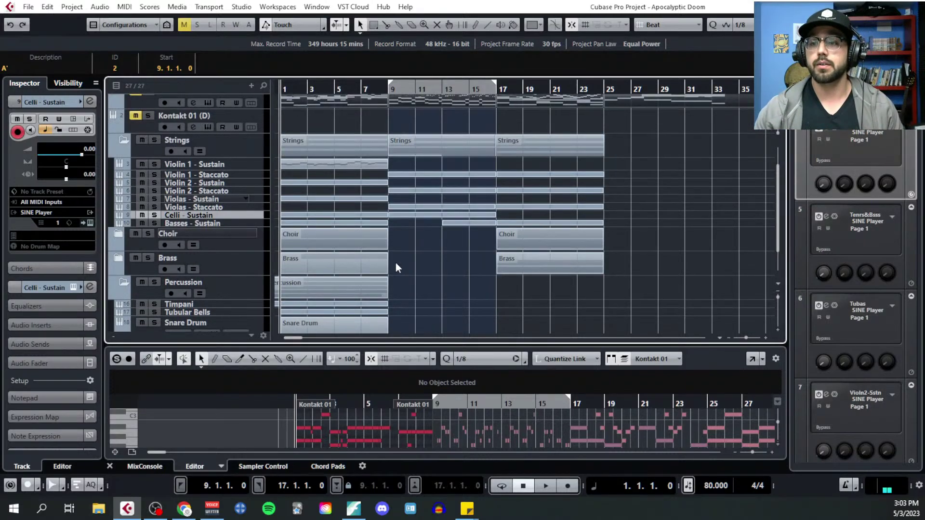
pyautogui.press('space')
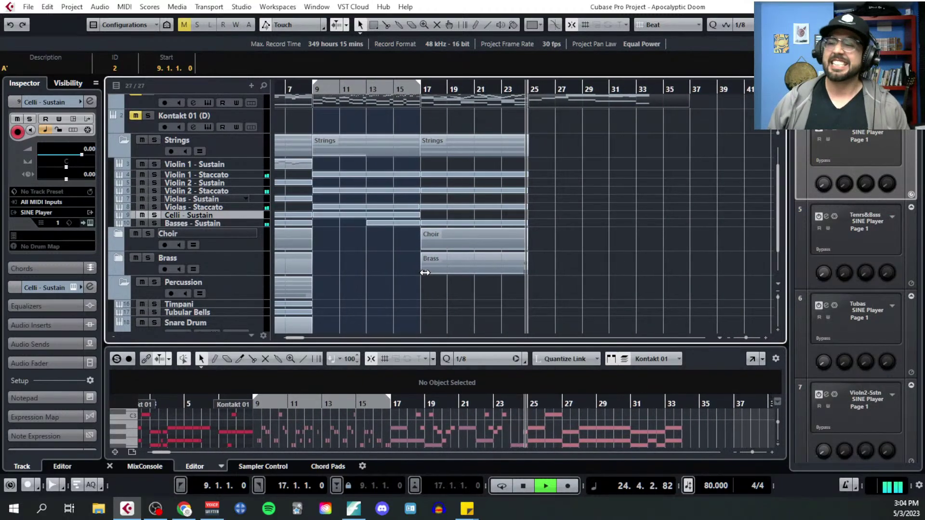
pyautogui.press('space')
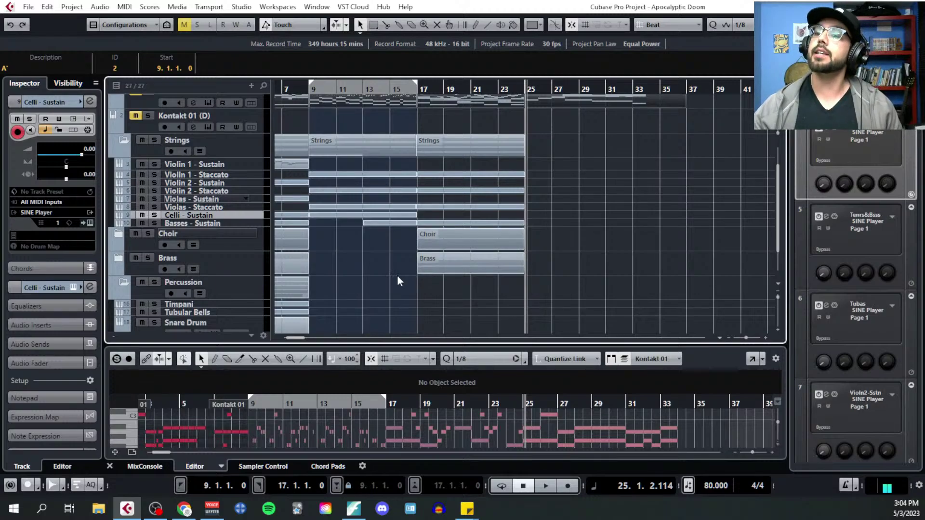
# Clear the selection and reselect the Sketch track's Kontakt 01 parts with the A' marker
pyautogui.hscroll(-4, 398, 279)
pyautogui.scroll(-2, 398, 280)
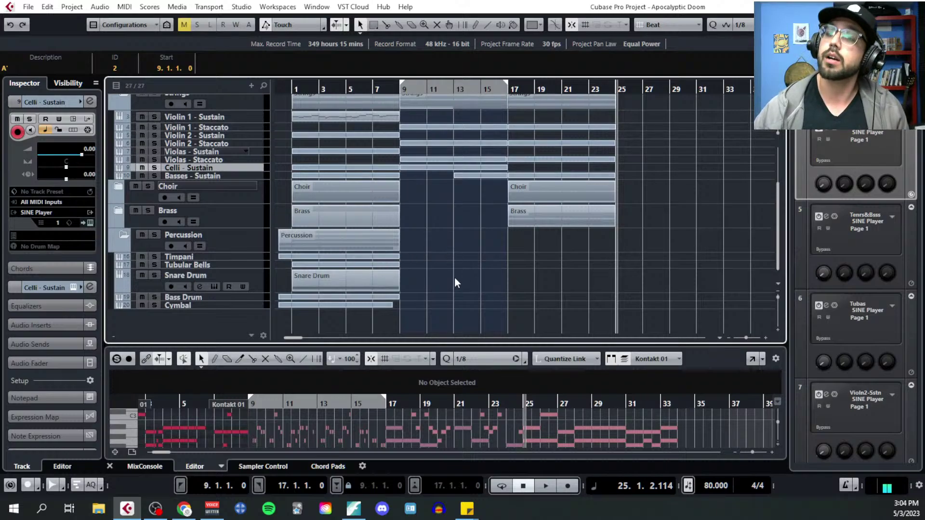
pyautogui.scroll(4, 455, 278)
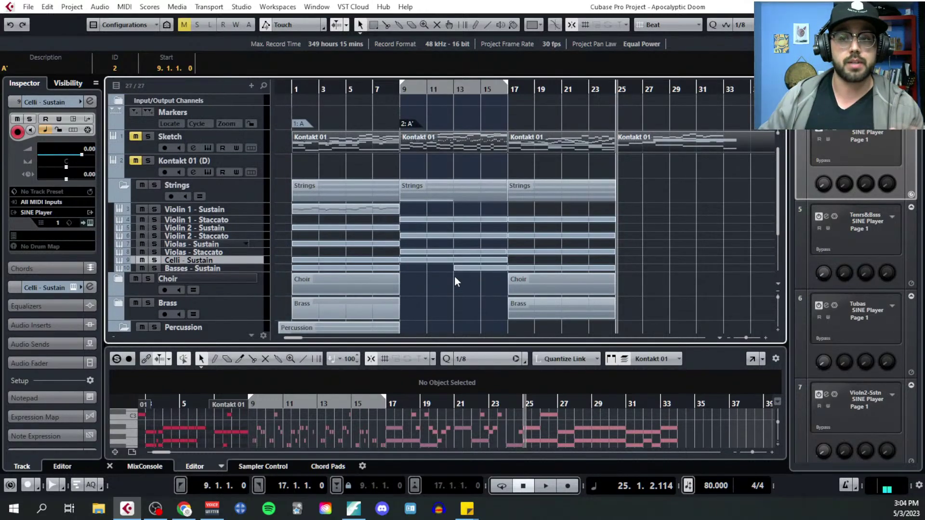
pyautogui.click(724, 193)
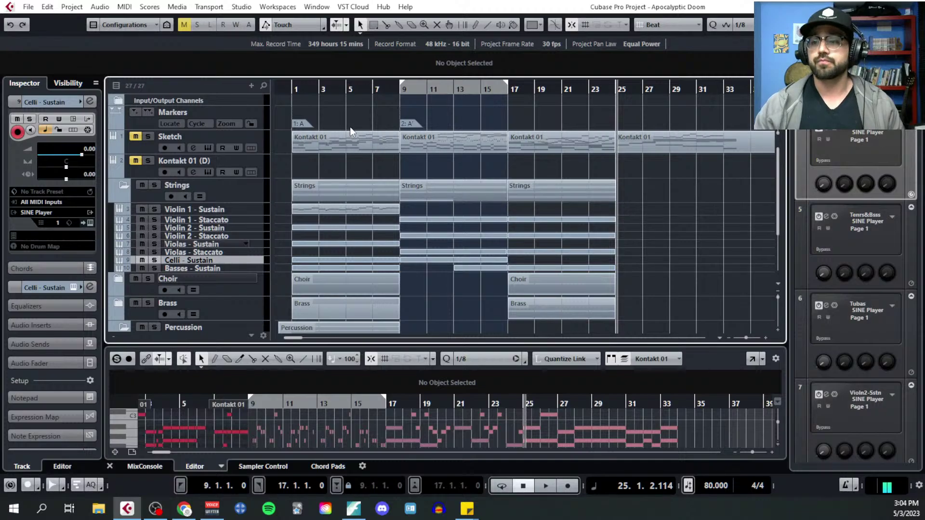
pyautogui.click(648, 160)
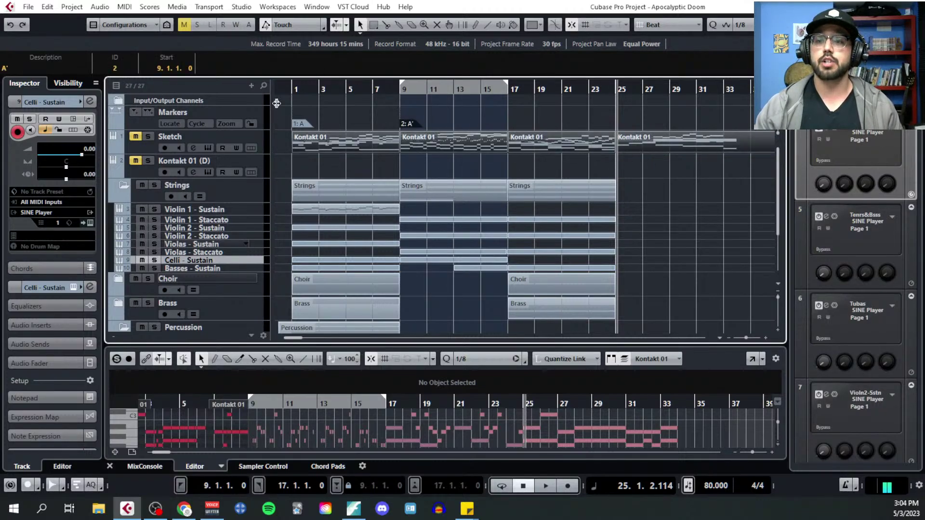
# Solo the Sketch track with the playhead at the project start and open the selected parts in the Key Editor
pyautogui.press('Home')
pyautogui.click(150, 136)
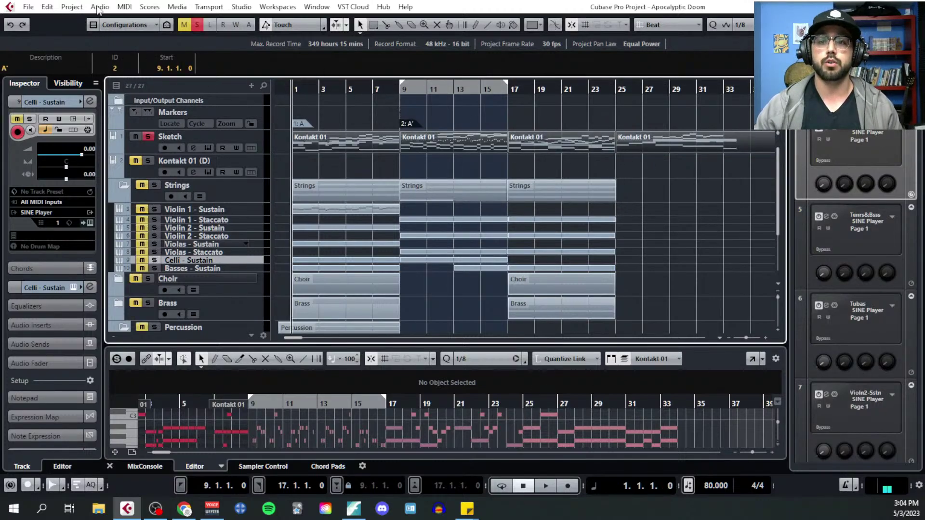
pyautogui.click(124, 7)
pyautogui.click(129, 20)
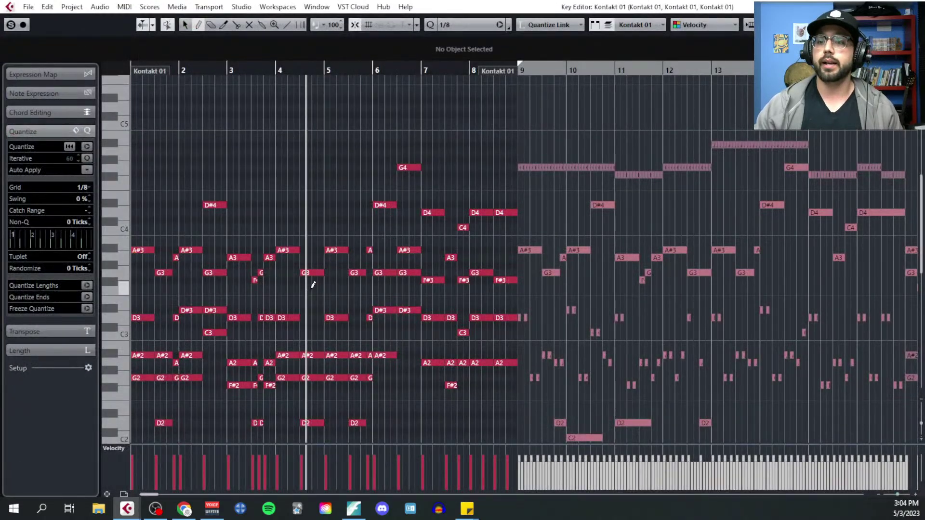
# Examine the sketch's melody, chord and bass notes from bar 1 to bar 33, and close the Key Editor
pyautogui.scroll(1, 306, 275)
pyautogui.scroll(1, 332, 284)
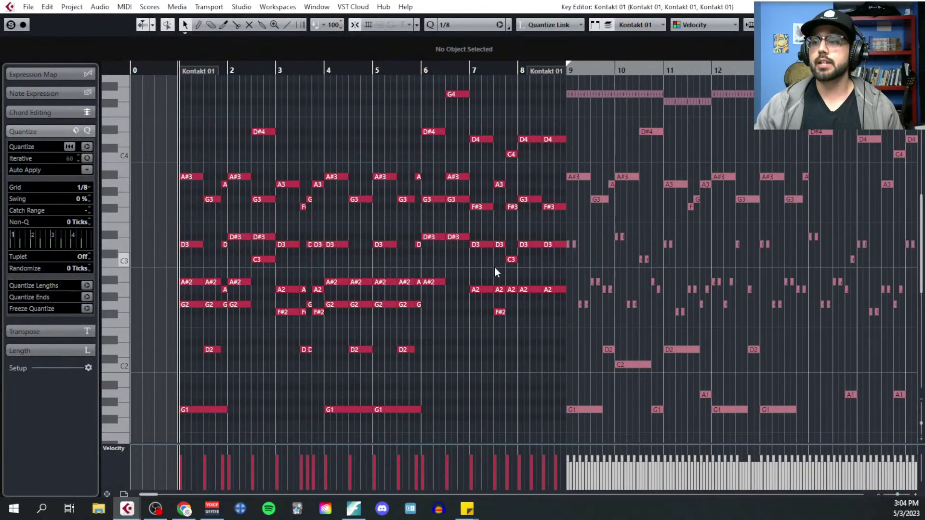
pyautogui.hscroll(10, 482, 270)
pyautogui.hscroll(6, 467, 277)
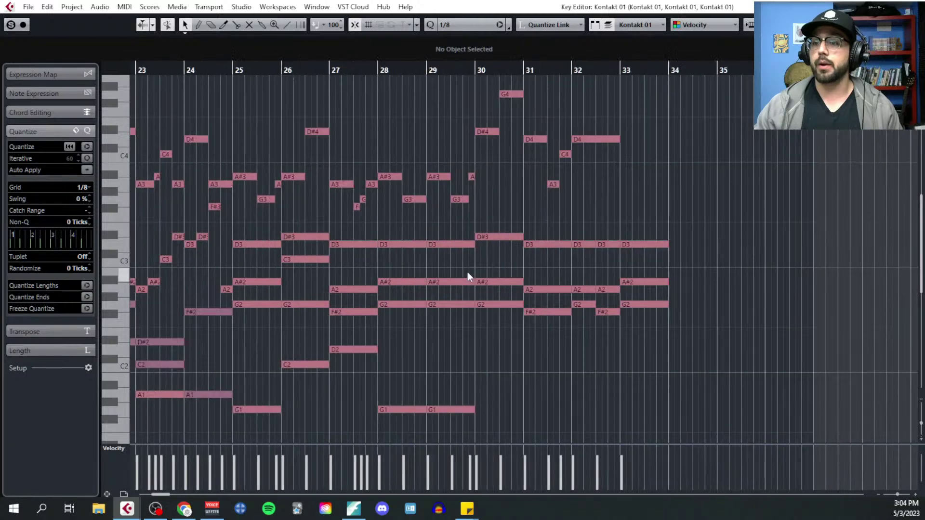
pyautogui.scroll(-5, 578, 295)
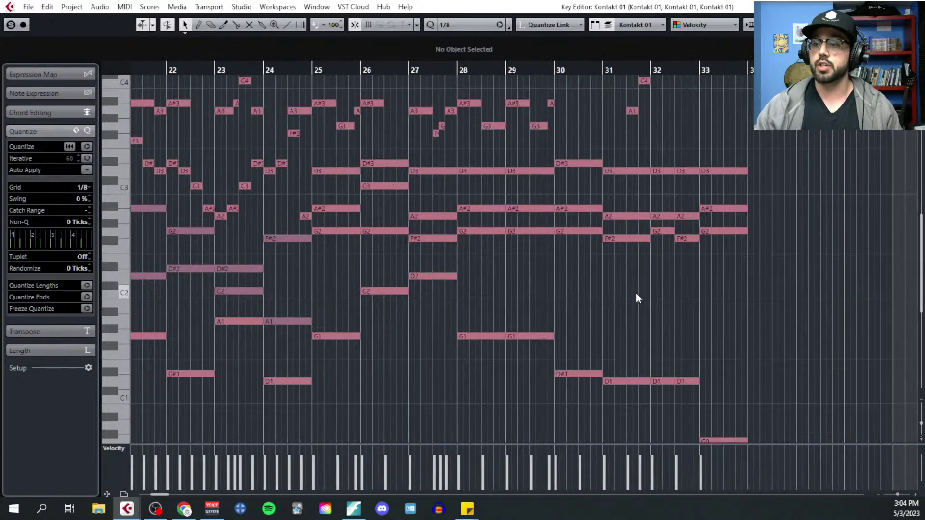
pyautogui.hscroll(-14, 586, 290)
pyautogui.hscroll(-4, 554, 287)
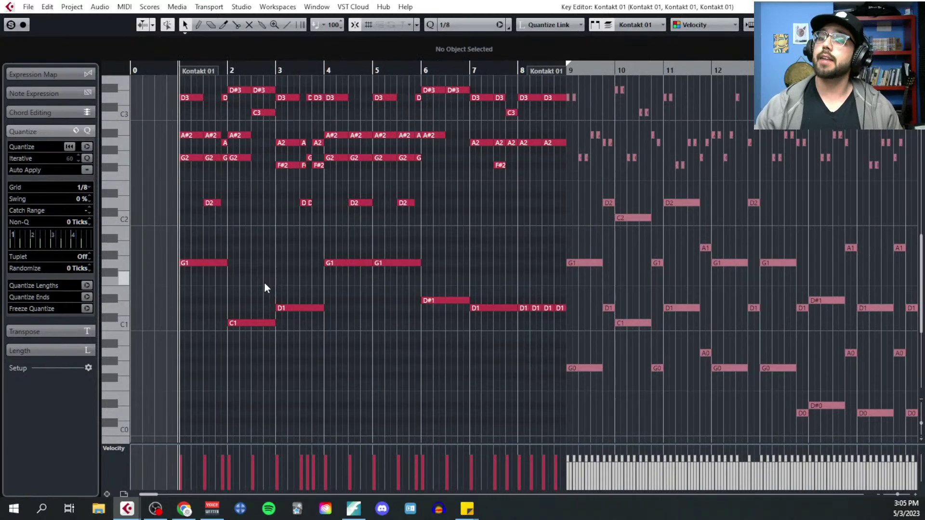
pyautogui.scroll(4, 264, 284)
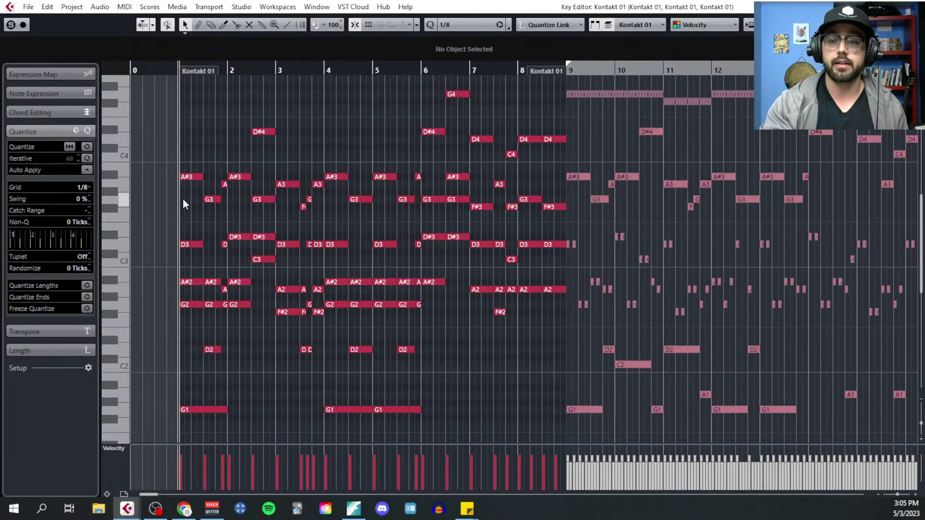
pyautogui.hotkey('ctrl', 'w')
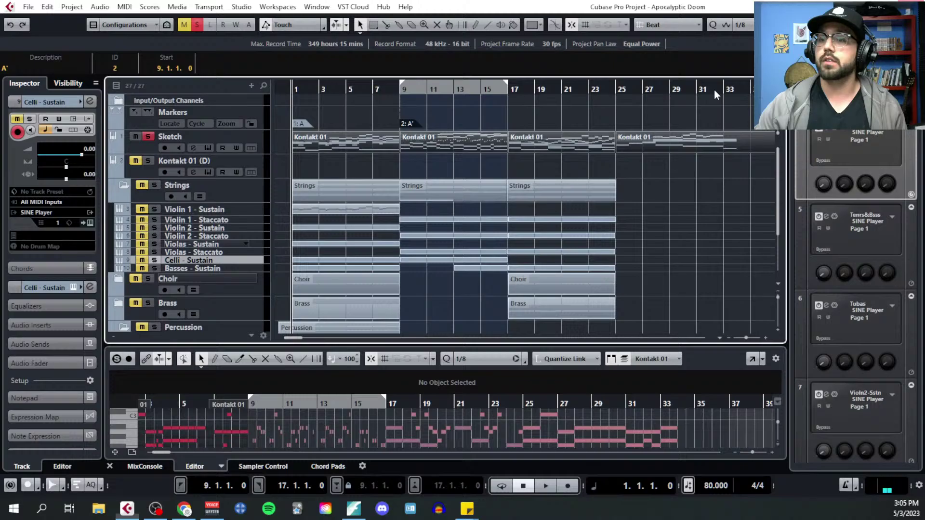
# Select the Sketch track and reopen its Kontakt 01 parts in the Key Editor, showing the opening bars
pyautogui.click(254, 137)
pyautogui.click(125, 7)
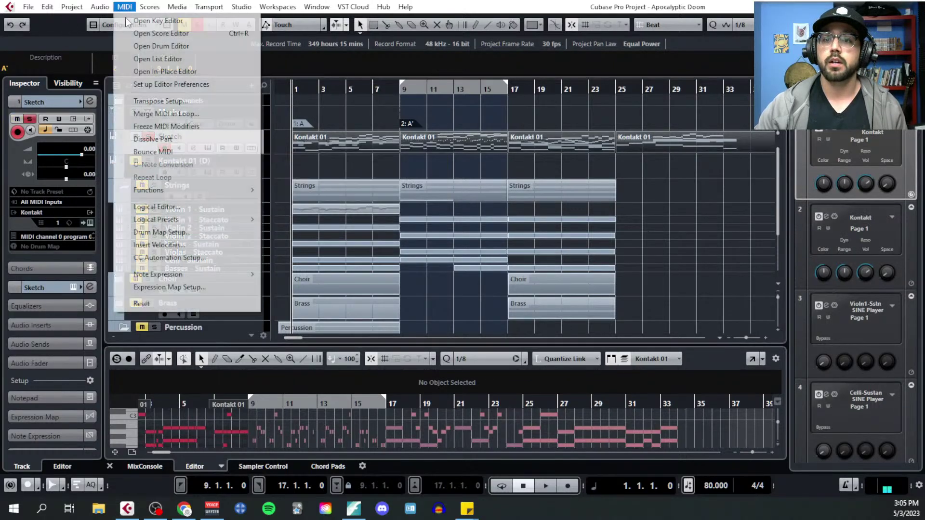
pyautogui.click(129, 22)
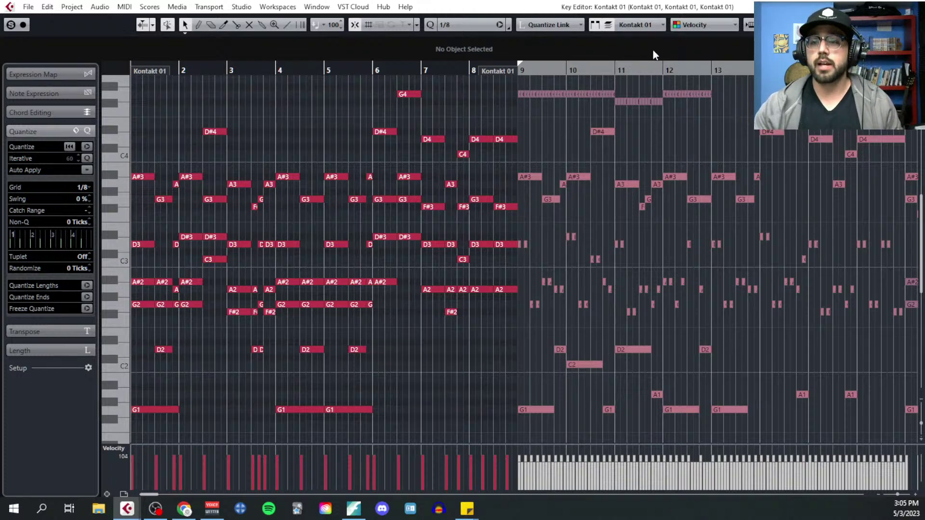
pyautogui.hscroll(-2, 438, 218)
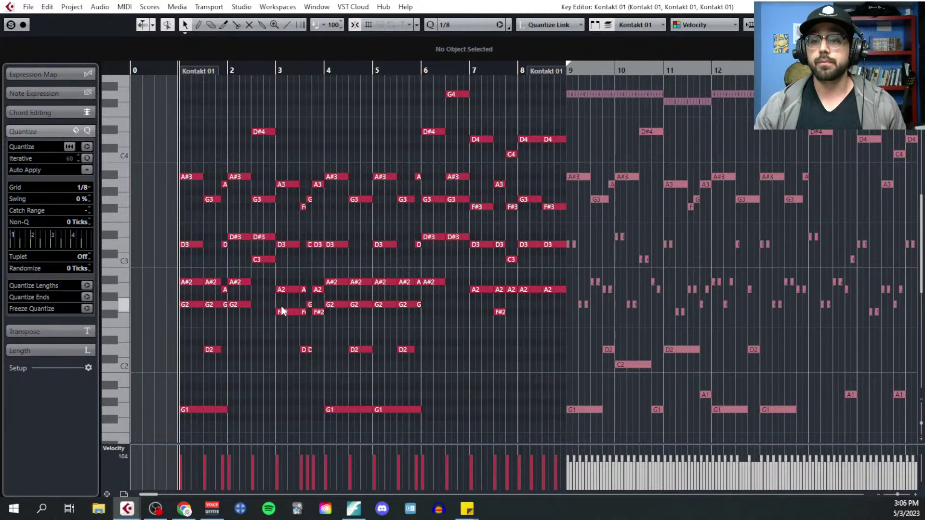
# Select the opening melody notes A#3, G3, A3, A#3 and D#4 in bars 1 and 2
pyautogui.moveTo(190, 158); pyautogui.dragTo(242, 207)
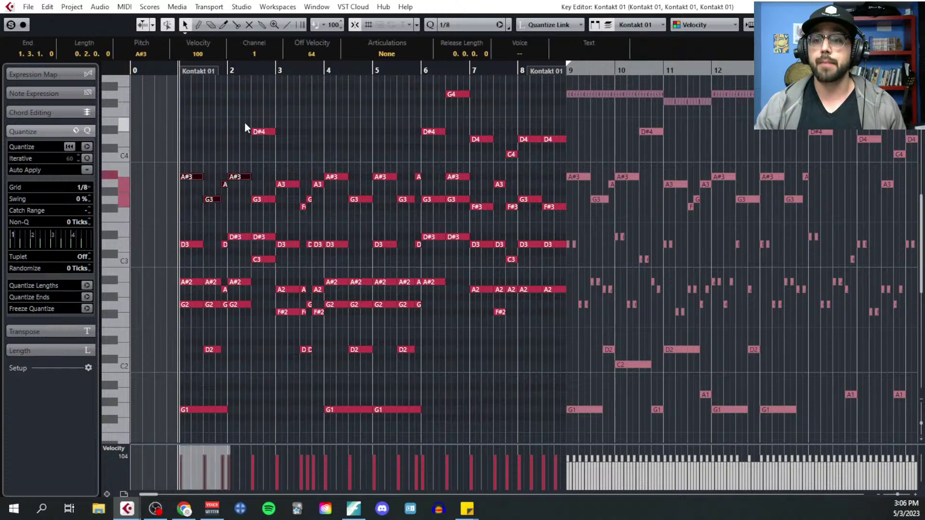
pyautogui.keyDown('shift'); pyautogui.click(254, 131); pyautogui.keyUp('shift')
pyautogui.scroll(2, 218, 222)
pyautogui.scroll(2, 218, 227)
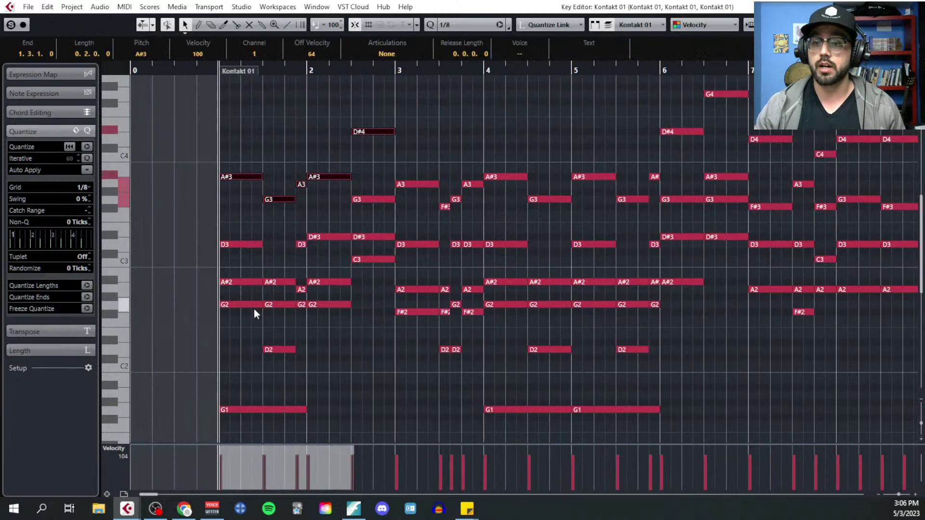
# Add the melody's octave-lower doublings A#2, G2, A2, A#2 and D#3 in bars 1 and 2 to the note selection
pyautogui.keyDown('shift'); pyautogui.click(236, 284); pyautogui.keyUp('shift')
pyautogui.keyDown('shift'); pyautogui.click(284, 306); pyautogui.keyUp('shift')
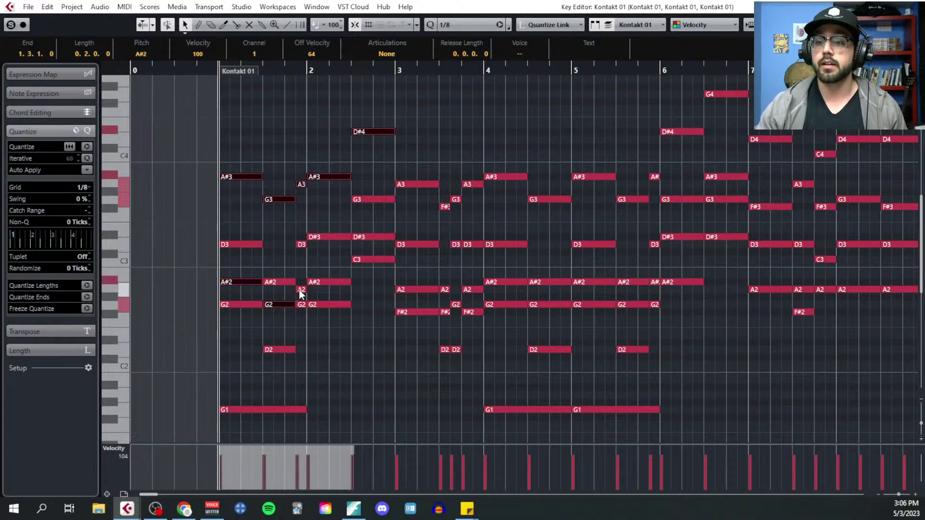
pyautogui.keyDown('shift'); pyautogui.click(313, 283); pyautogui.keyUp('shift')
pyautogui.keyDown('shift'); pyautogui.click(369, 237); pyautogui.keyUp('shift')
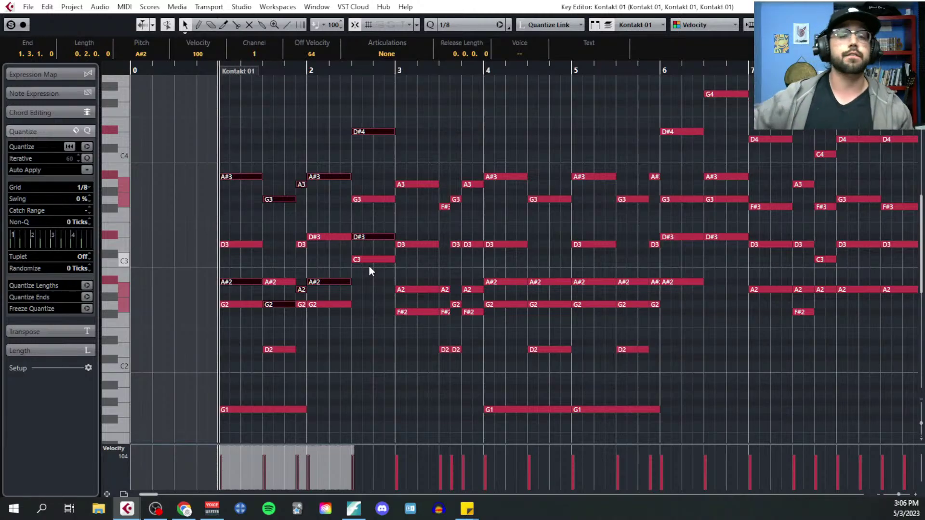
# Examine the sketch's bass line and accompaniment from bar 1 past bar 25, and return to the opening bars
pyautogui.scroll(-3, 369, 266)
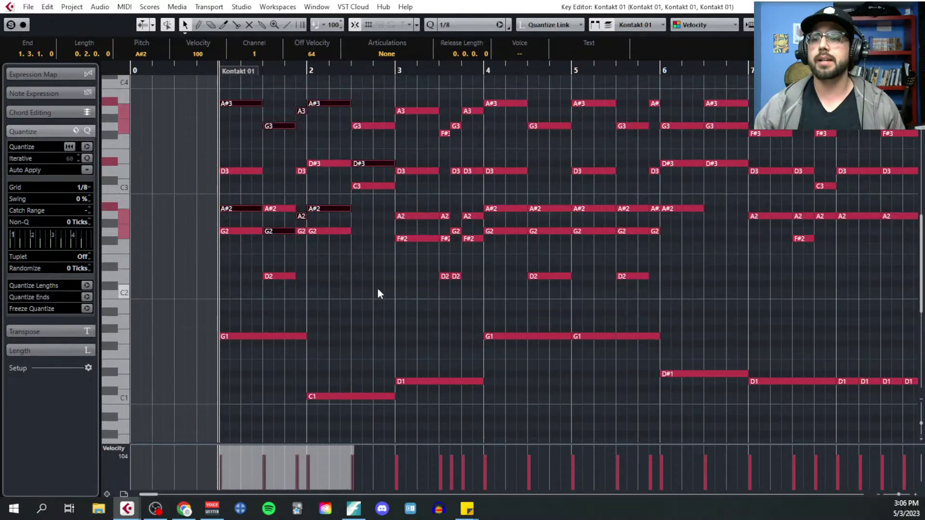
pyautogui.press('g')
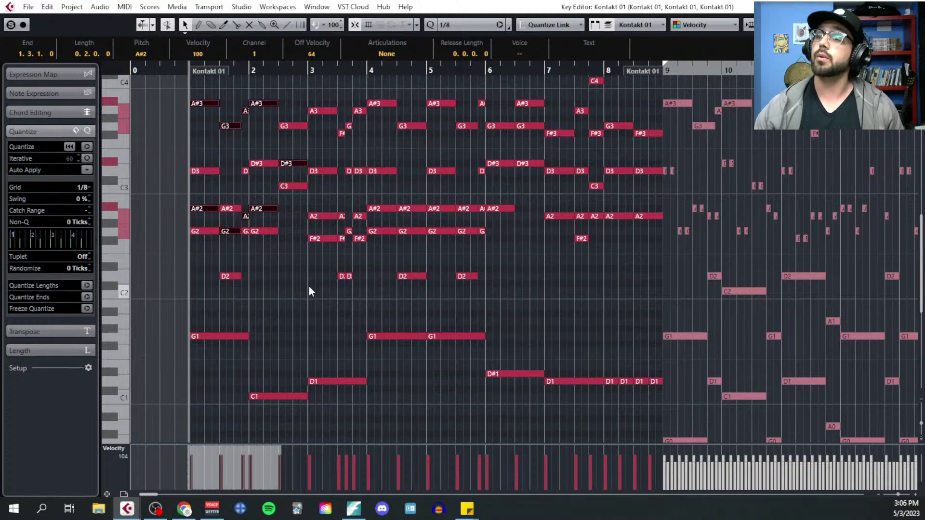
pyautogui.scroll(3, 316, 313)
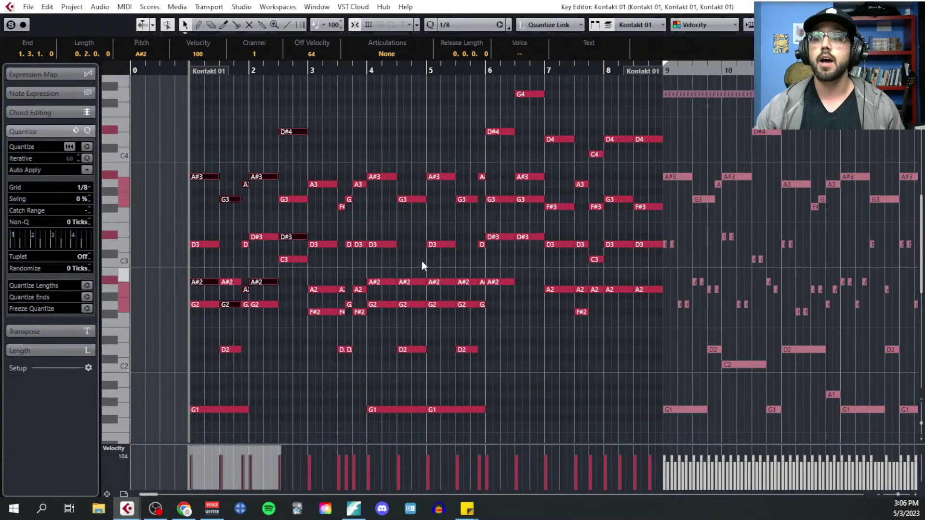
pyautogui.press('g')
pyautogui.hscroll(5, 308, 302)
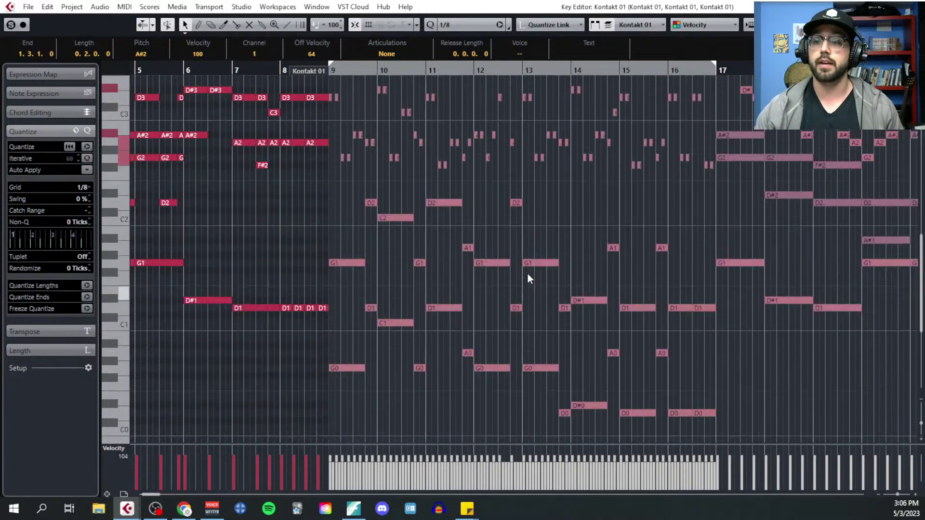
pyautogui.hscroll(-2, 467, 267)
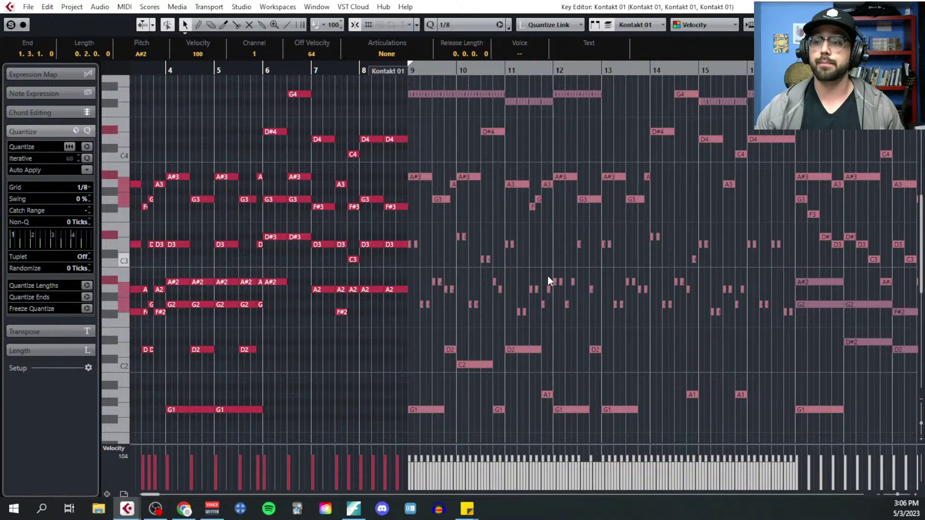
pyautogui.scroll(-3, 591, 237)
pyautogui.scroll(9, 588, 389)
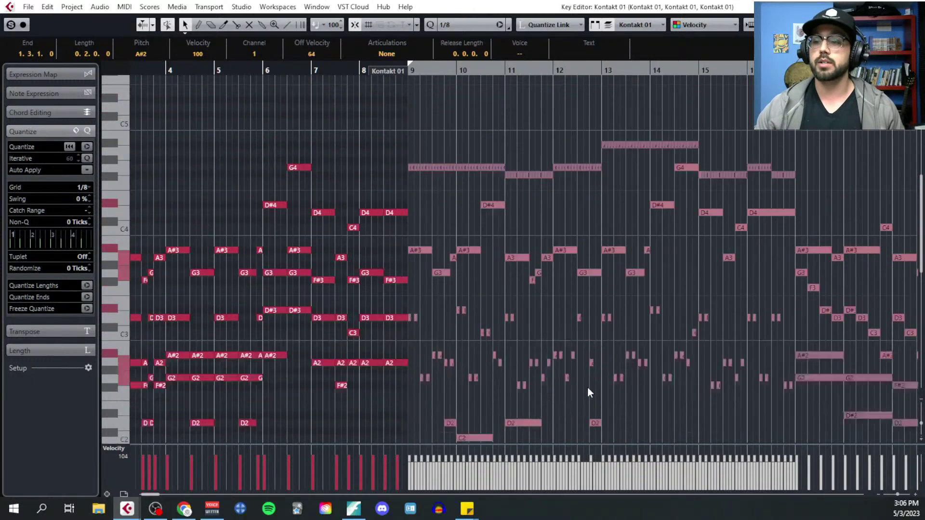
pyautogui.hscroll(9, 585, 318)
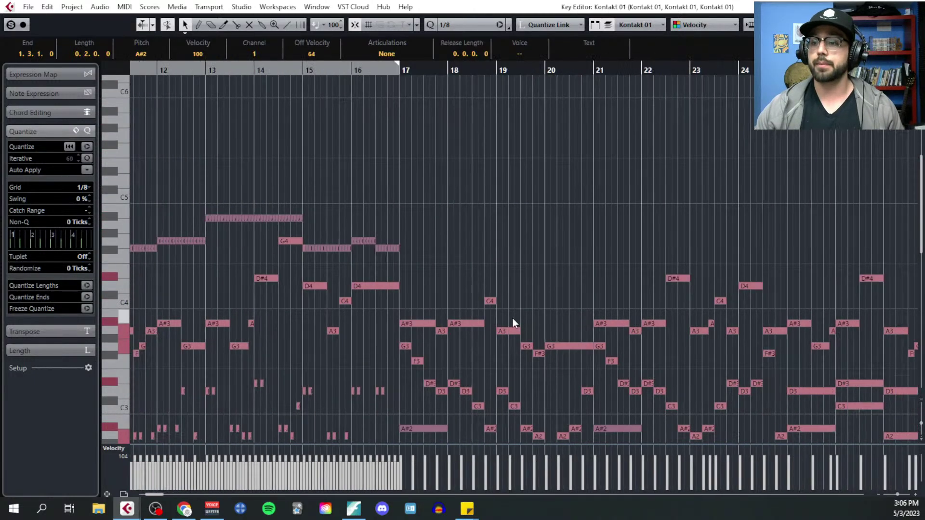
pyautogui.scroll(-6, 514, 323)
pyautogui.hscroll(2, 472, 262)
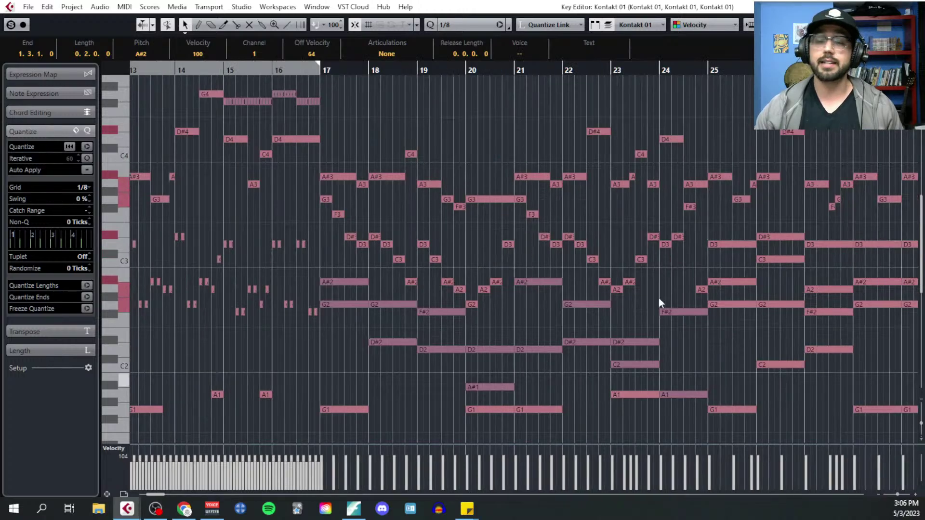
pyautogui.hscroll(5, 483, 281)
pyautogui.hscroll(-18, 437, 280)
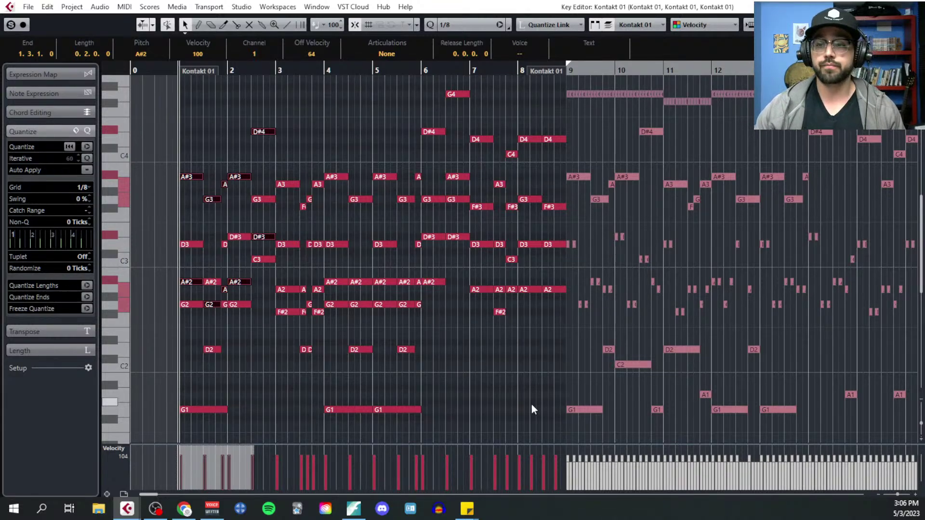
# Play the sketch from bar 1 to its last notes in bar 33, and clear the note selection
pyautogui.press('space')
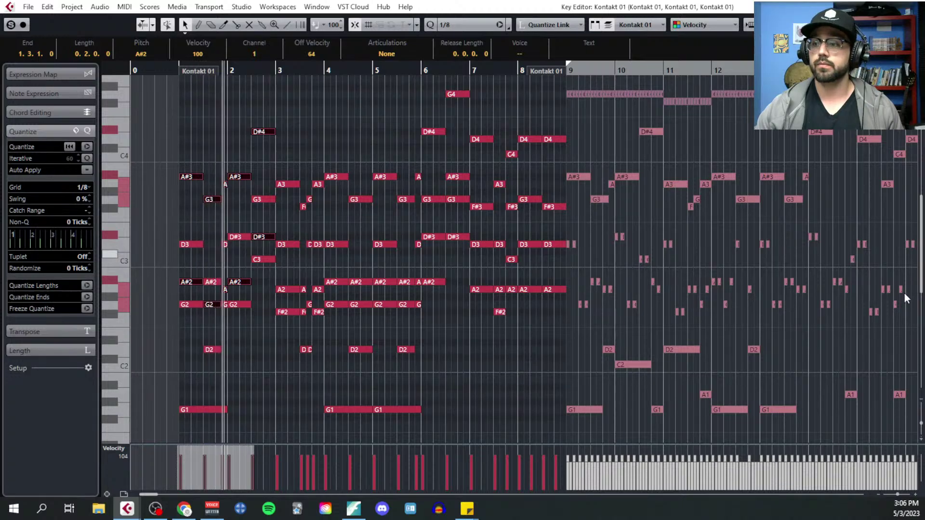
pyautogui.moveTo(922, 424); pyautogui.dragTo(922, 419)
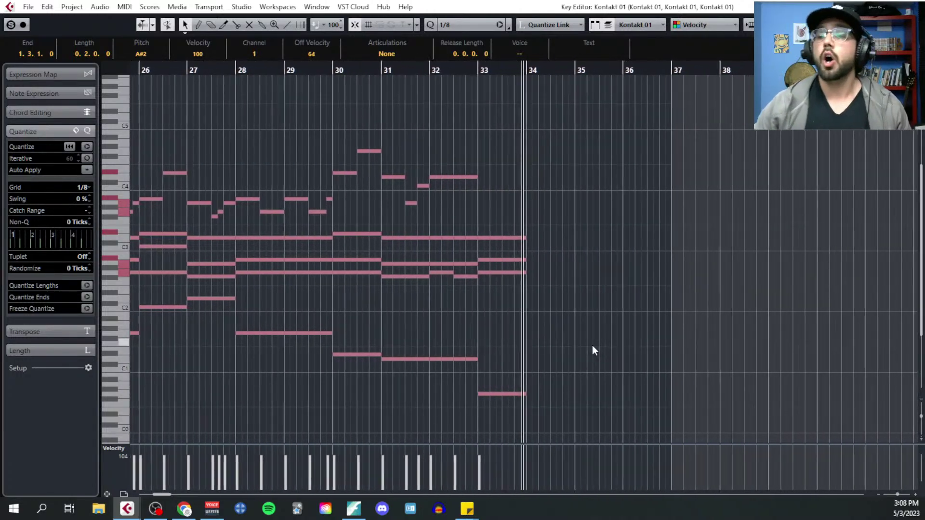
pyautogui.click(592, 346)
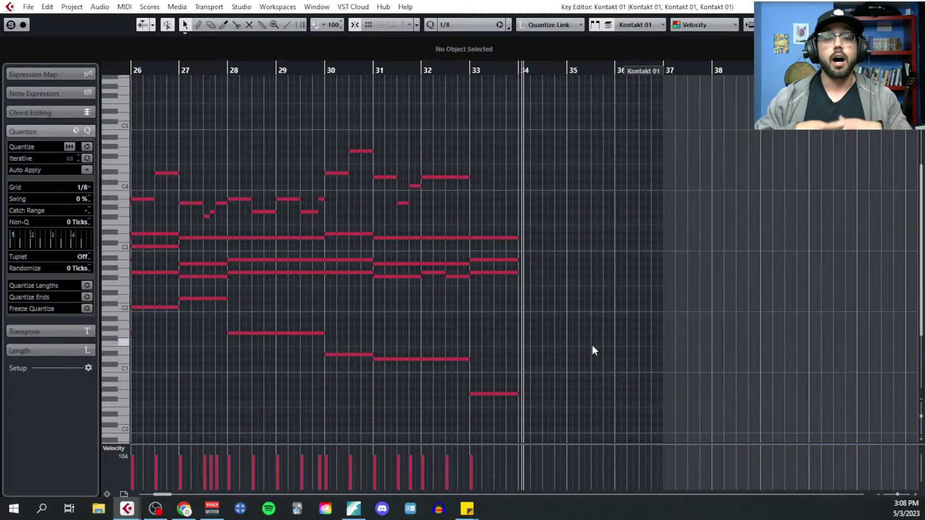
# Make the opening Kontakt 01 part, covering bars 1 to 8, the active part in the Key Editor
pyautogui.scroll(-1, 406, 322)
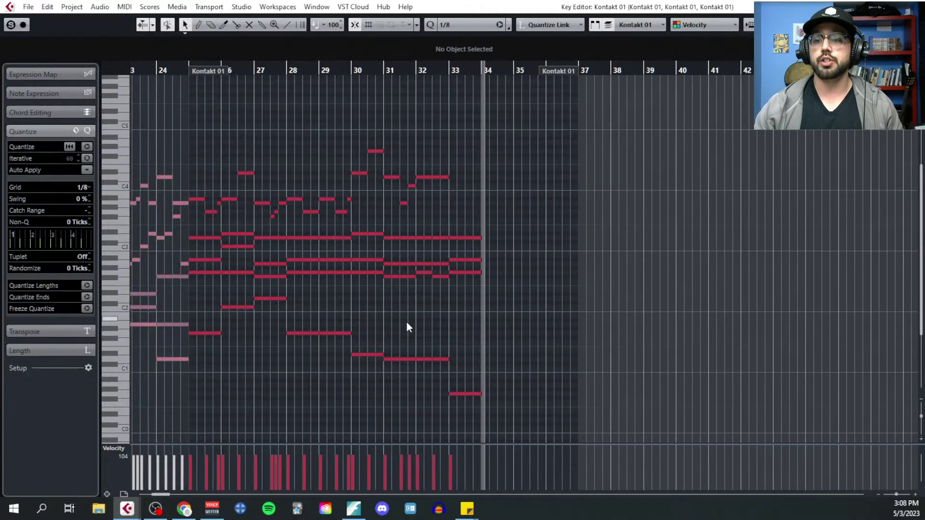
pyautogui.hscroll(-5, 407, 323)
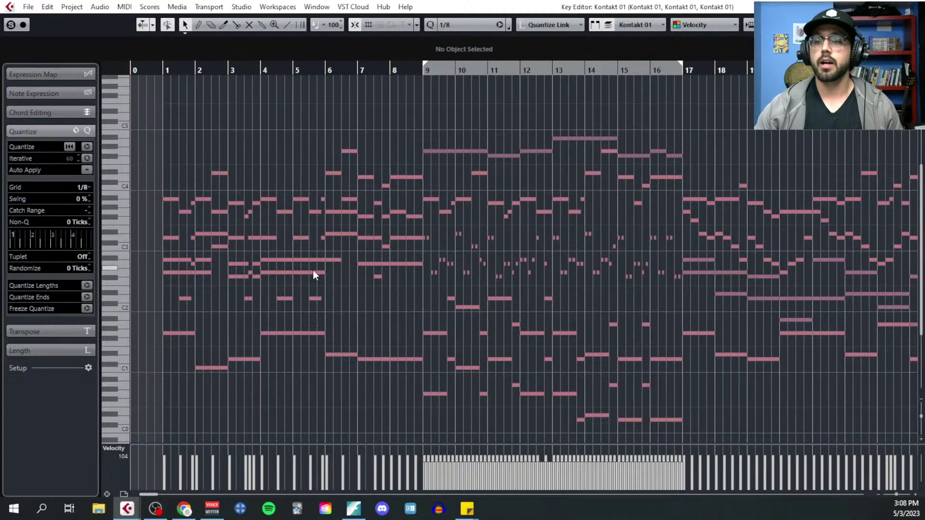
pyautogui.click(313, 270)
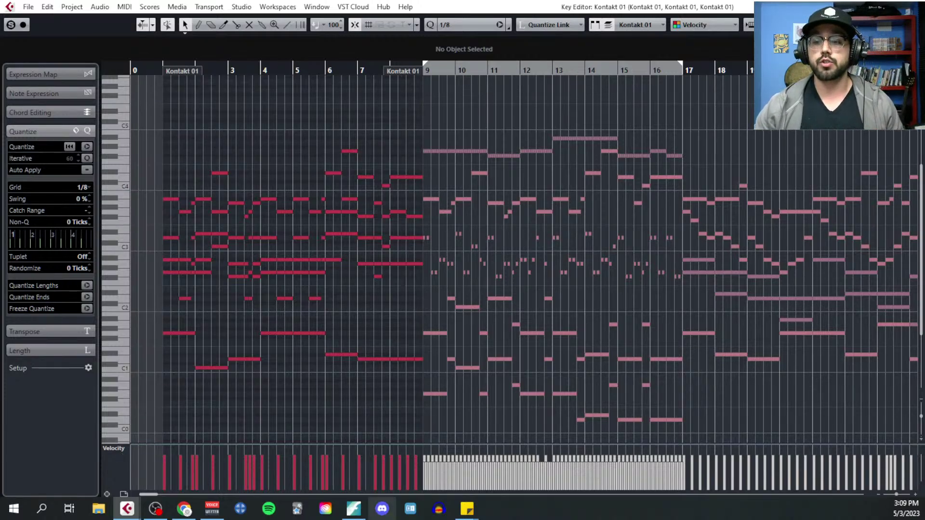
# Switch to Finale, review the choir and string staves in measures 1 to 6, and return to Cubase
pyautogui.click(357, 512)
pyautogui.scroll(-10, 360, 331)
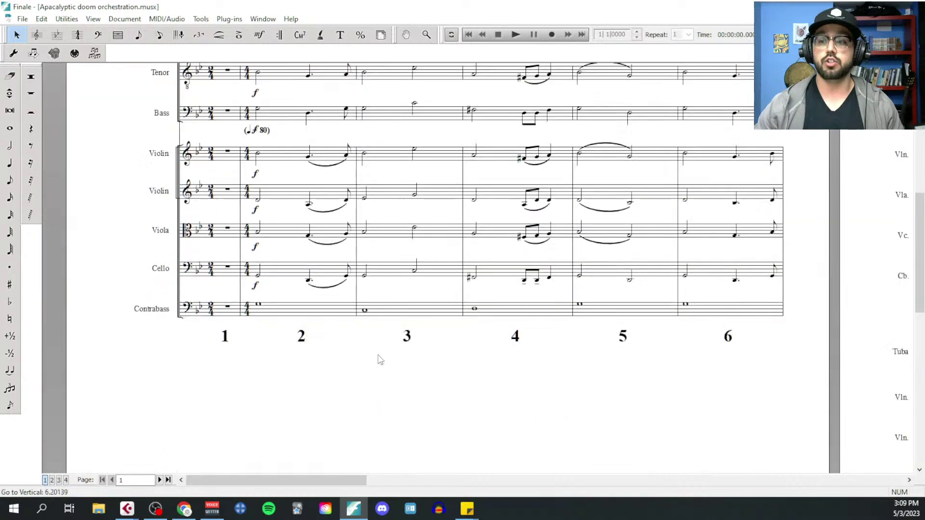
pyautogui.scroll(-1, 399, 366)
pyautogui.hotkey('alt', 'Tab')
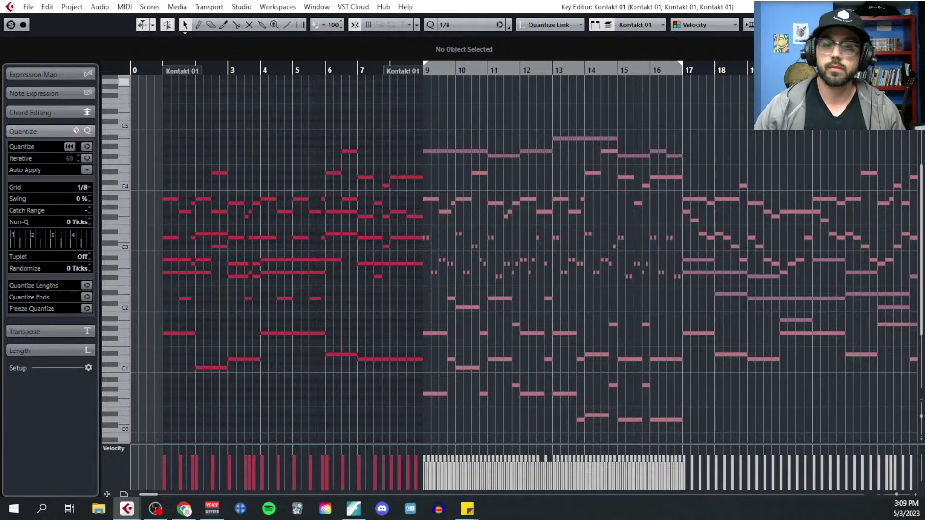
# Close the Key Editor and place the playhead at bar 13 in the project
pyautogui.press('Escape')
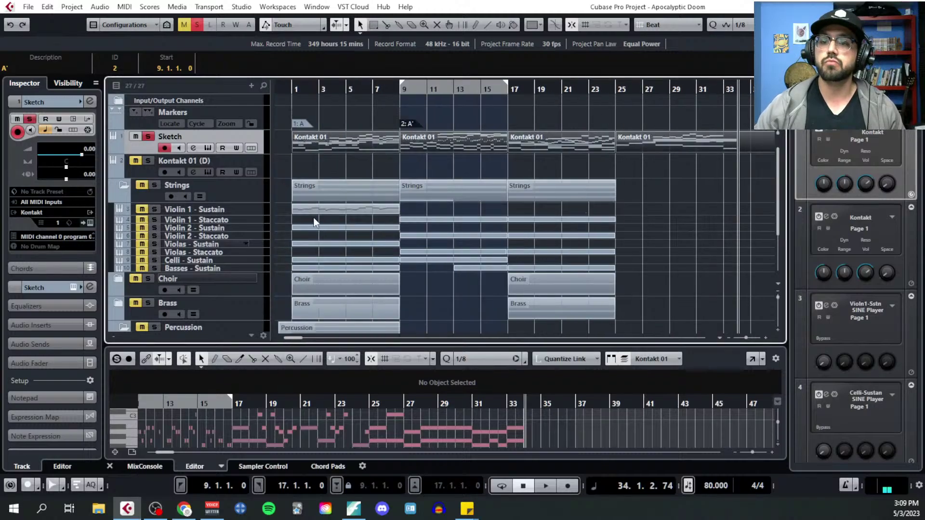
pyautogui.scroll(-3, 436, 228)
pyautogui.keyDown('ctrl'); pyautogui.scroll(2, 438, 232); pyautogui.keyUp('ctrl')
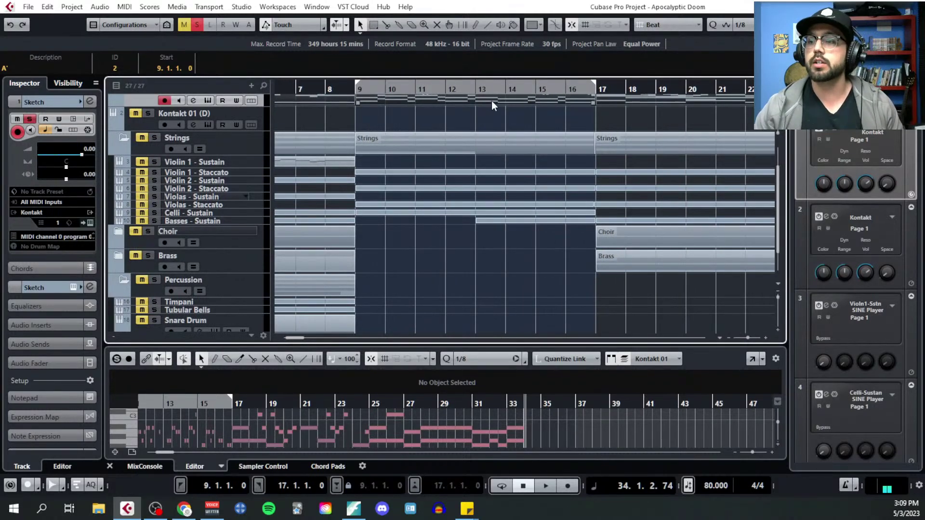
pyautogui.moveTo(475, 90); pyautogui.dragTo(484, 228)
pyautogui.keyDown('ctrl'); pyautogui.scroll(-1, 511, 230); pyautogui.keyUp('ctrl')
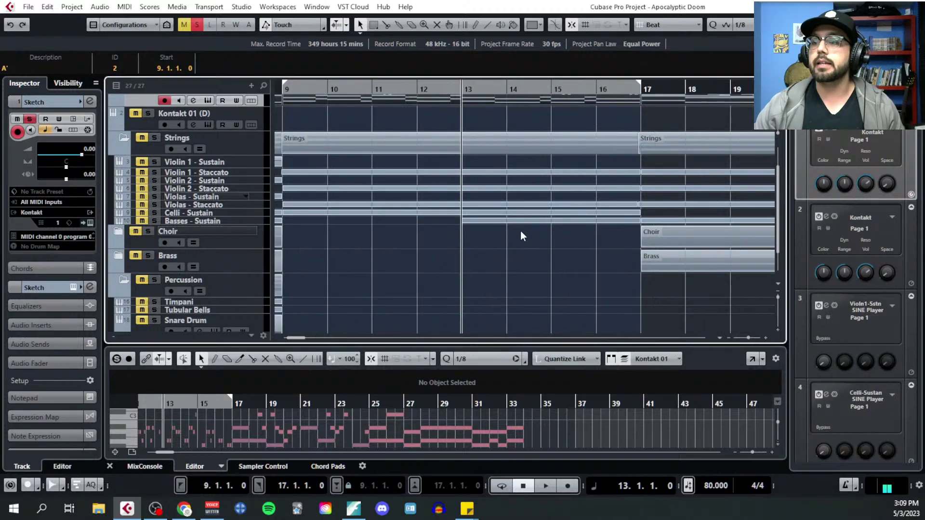
pyautogui.scroll(3, 528, 241)
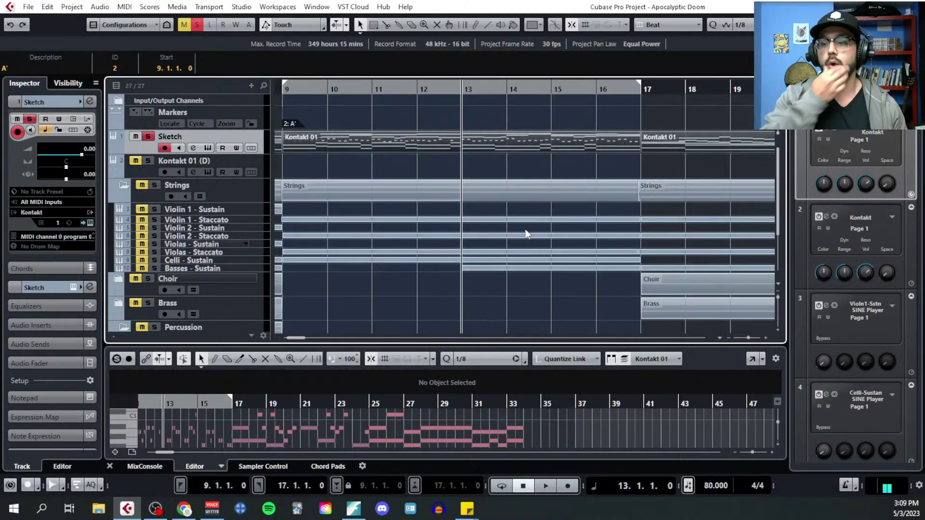
# Switch to Finale and examine the string and tuba staves of measures 12 to 16 and the brass, choir and strings on page 3
pyautogui.click(354, 509)
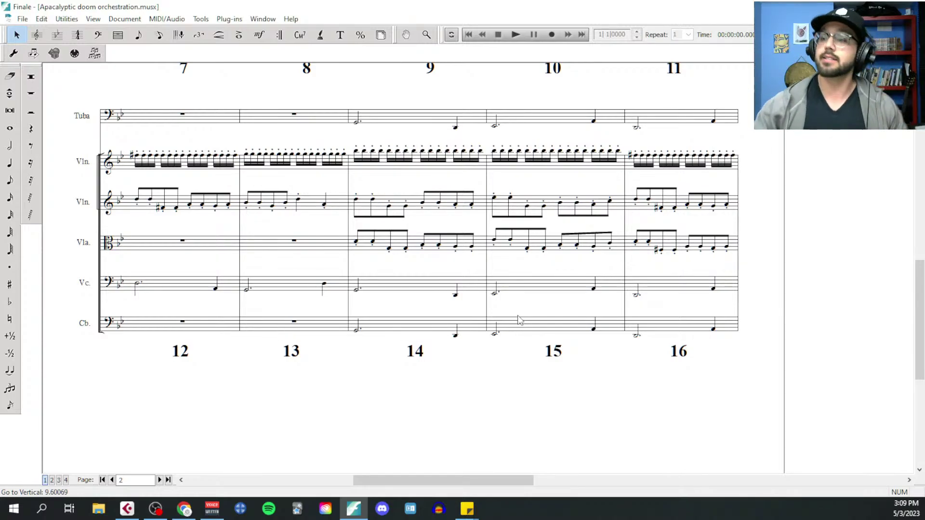
pyautogui.hscroll(5, 591, 262)
pyautogui.hscroll(10, 591, 260)
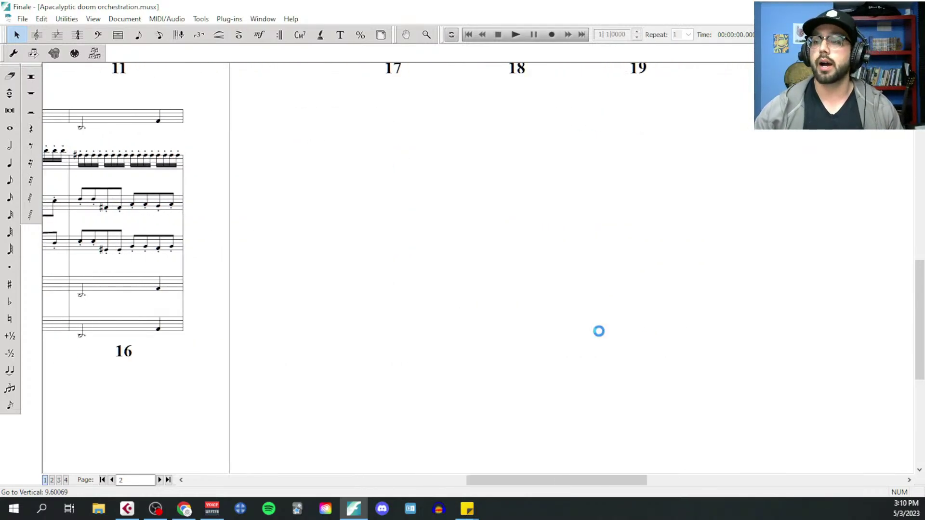
pyautogui.scroll(10, 599, 330)
pyautogui.scroll(5, 482, 207)
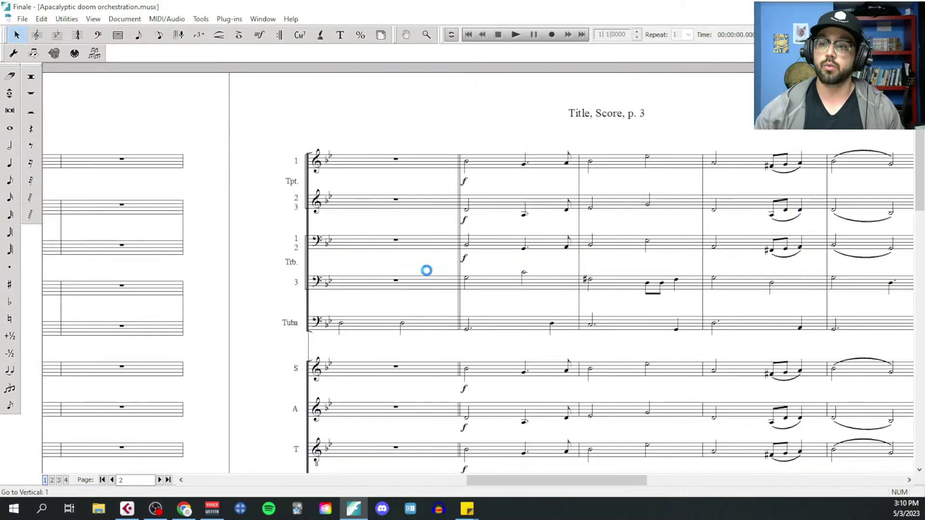
pyautogui.scroll(-7, 426, 270)
pyautogui.scroll(-2, 401, 367)
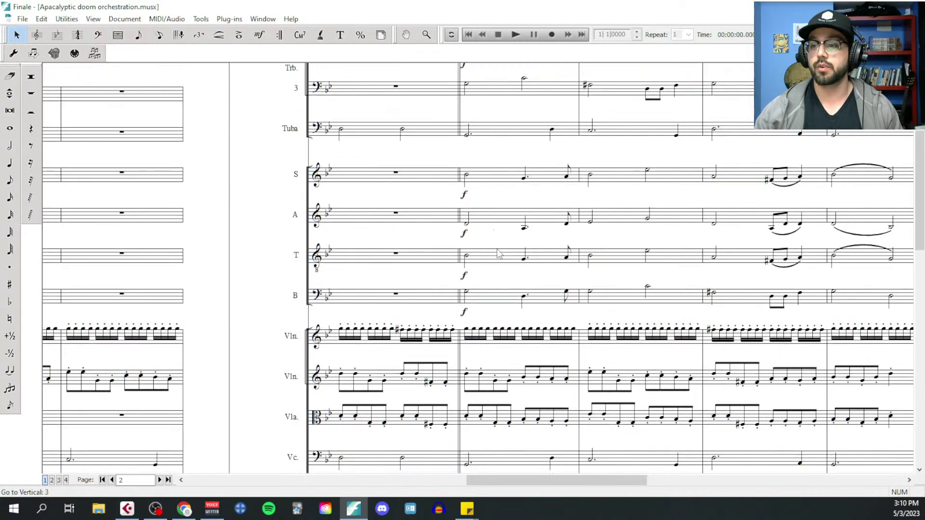
pyautogui.hscroll(5, 487, 252)
pyautogui.scroll(4, 479, 252)
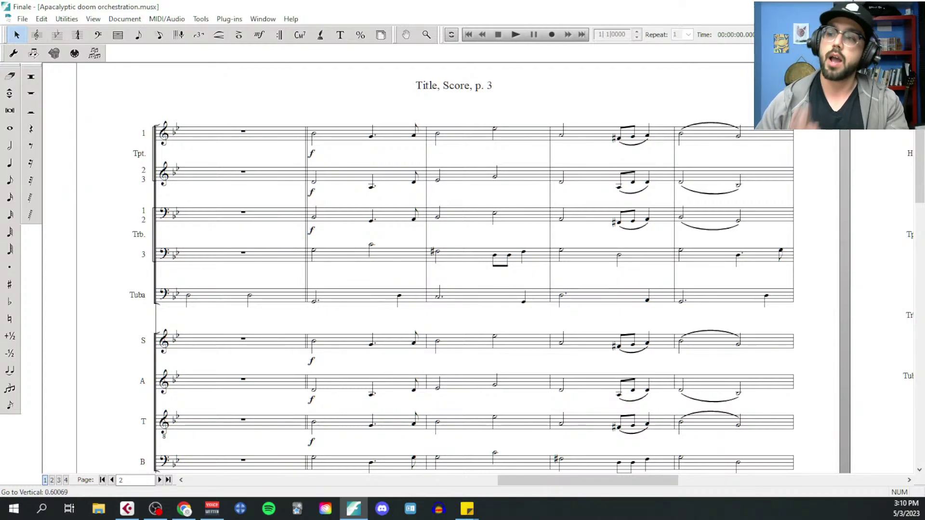
# Switch back to Cubase and turn off solo on the Sketch track
pyautogui.hotkey('alt', 'Tab')
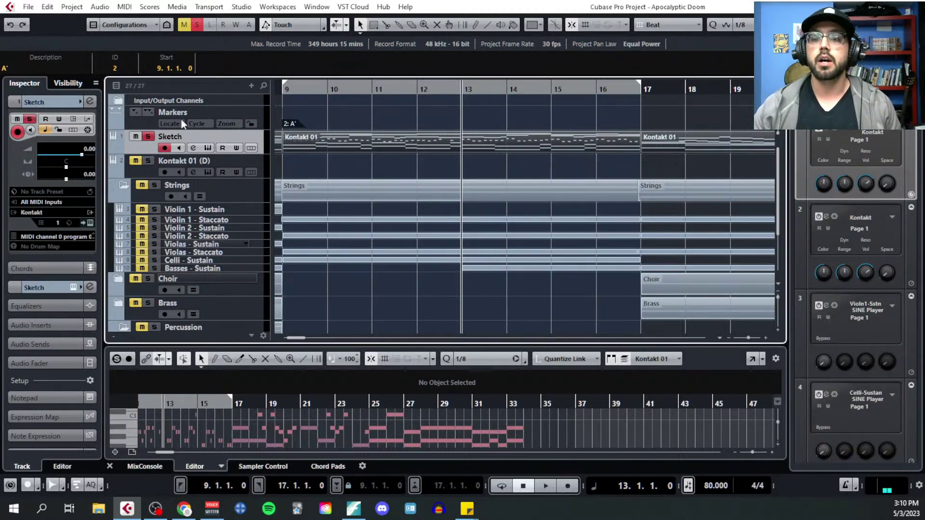
pyautogui.click(148, 137)
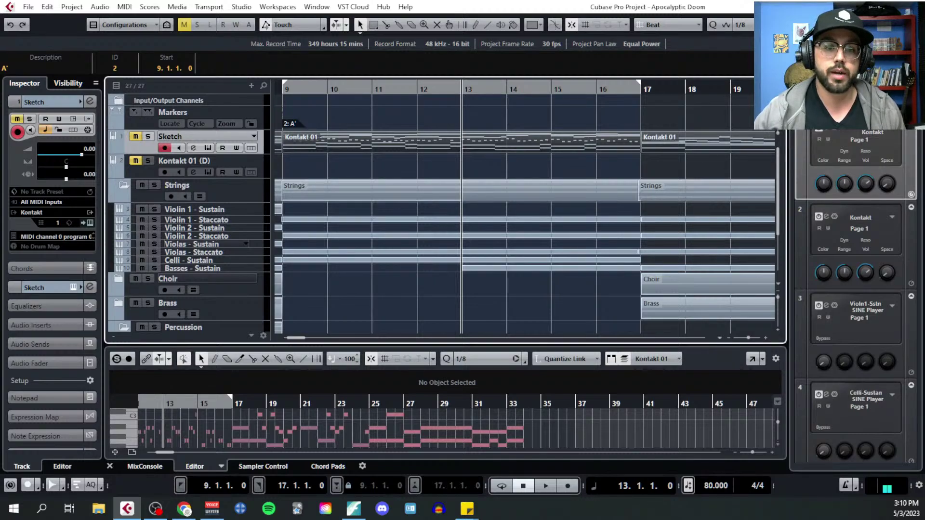
# Open the Sketch track's first Kontakt 01 part, bars 1 to 8, in the Key Editor
pyautogui.hscroll(-6, 366, 270)
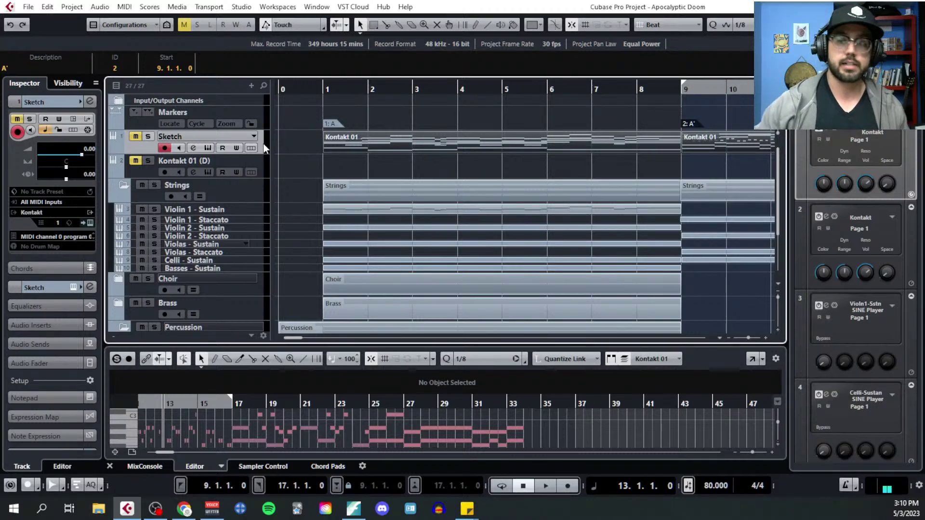
pyautogui.click(490, 140)
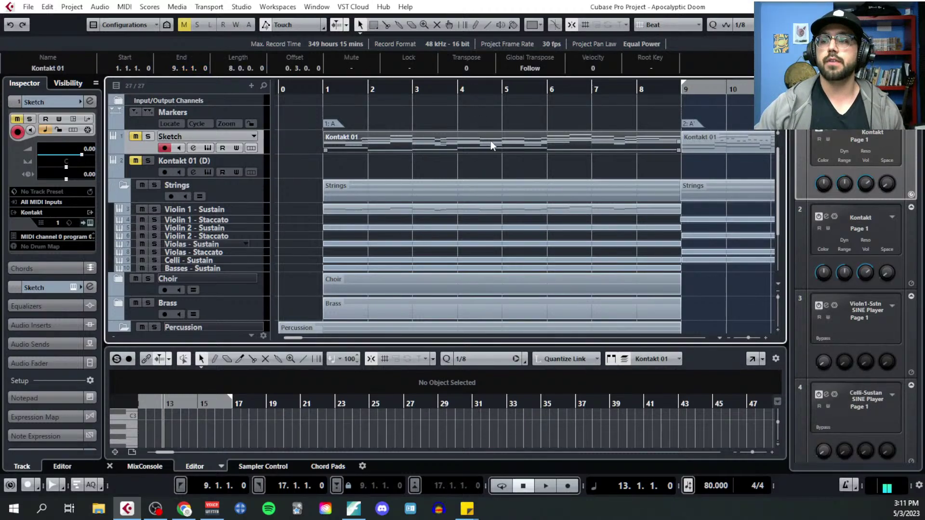
pyautogui.click(124, 7)
pyautogui.click(154, 20)
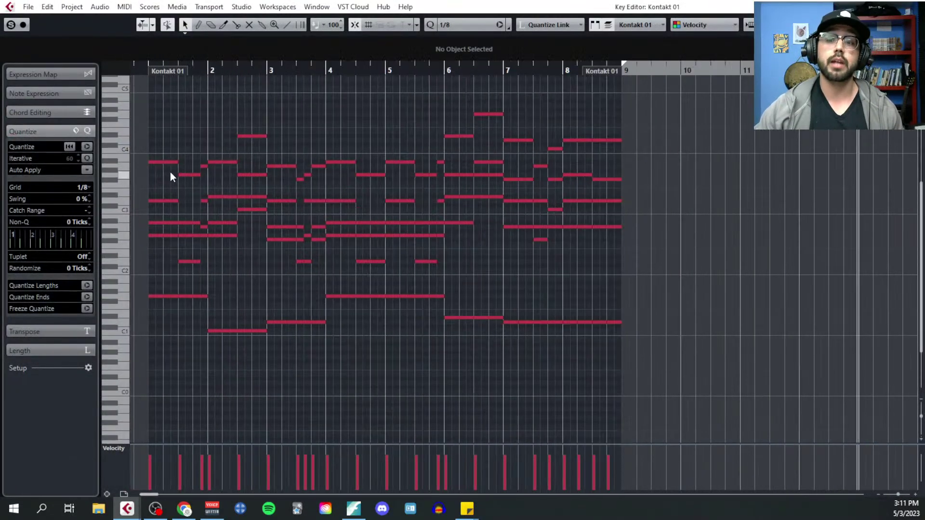
# Select the upper melody and chord notes of bars 1 to 8, followed by the bass line alone
pyautogui.moveTo(160, 142); pyautogui.dragTo(632, 273)
pyautogui.moveTo(240, 102); pyautogui.dragTo(568, 194)
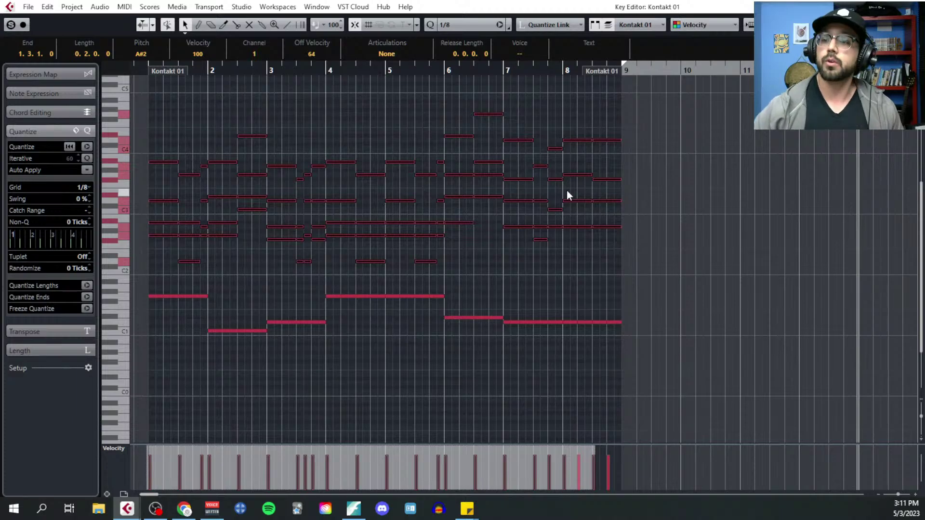
pyautogui.moveTo(183, 285); pyautogui.dragTo(654, 383)
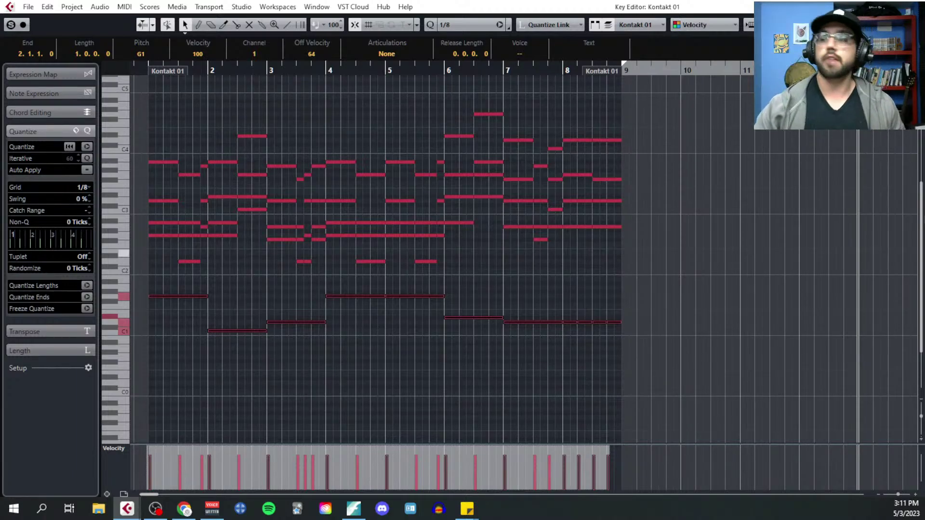
# Close the Key Editor and collapse the Strings folder in the track list
pyautogui.hotkey('ctrl', 'w')
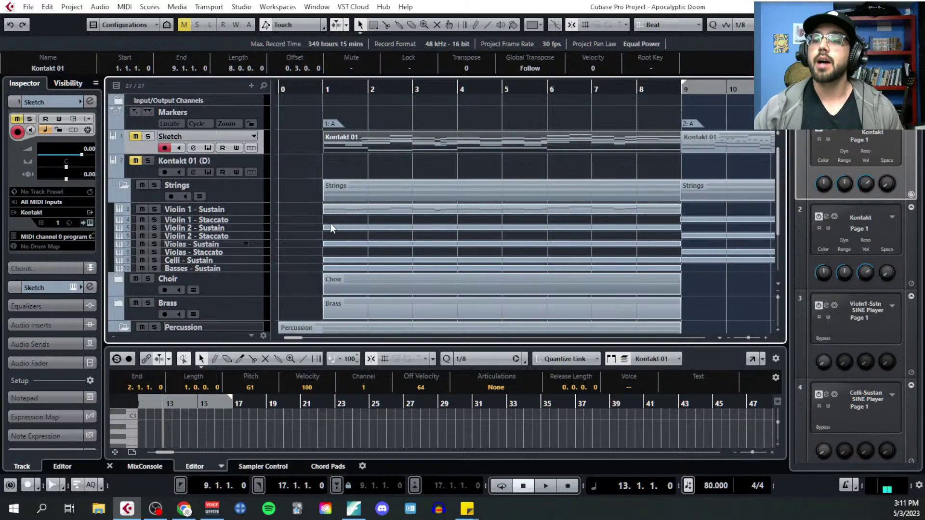
pyautogui.scroll(-4, 333, 224)
pyautogui.scroll(2, 341, 198)
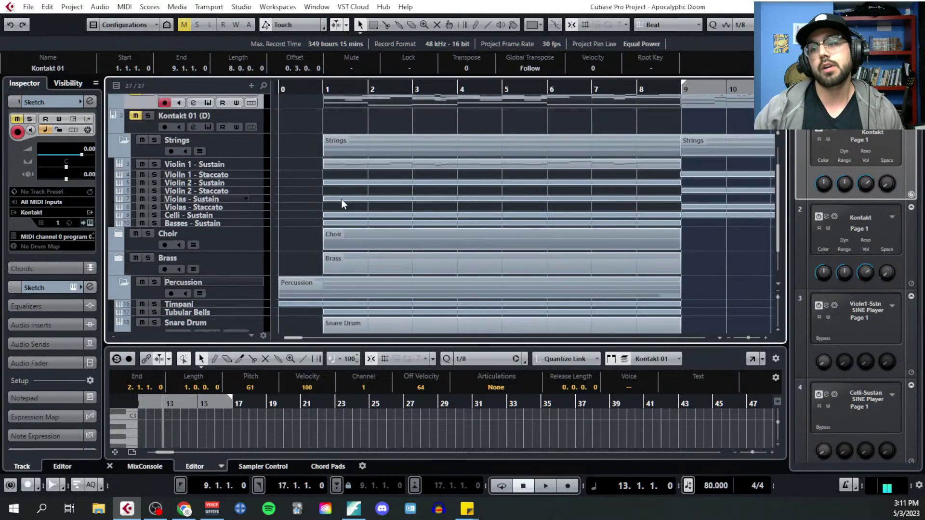
pyautogui.click(129, 142)
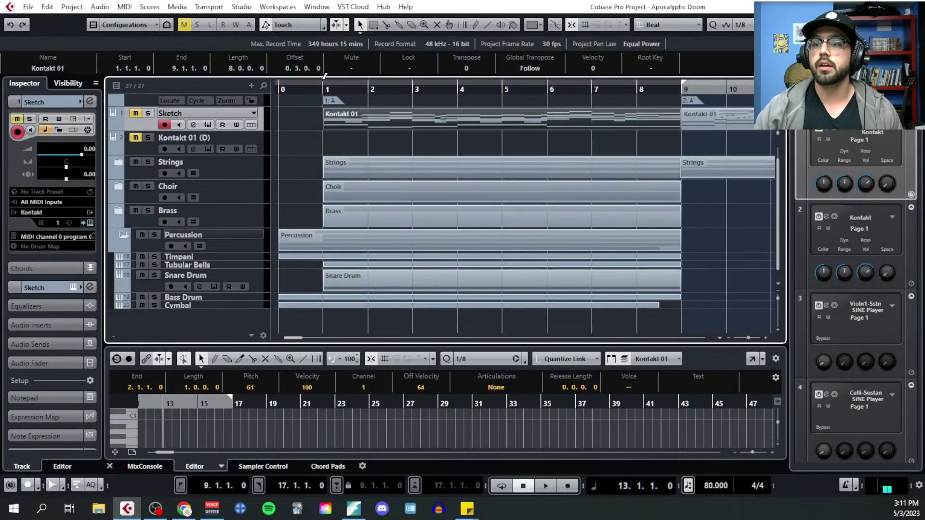
# Set the cycle range to bars 1 through 8, turn cycling on and place the playback cursor at bar 1
pyautogui.moveTo(324, 85); pyautogui.dragTo(681, 87)
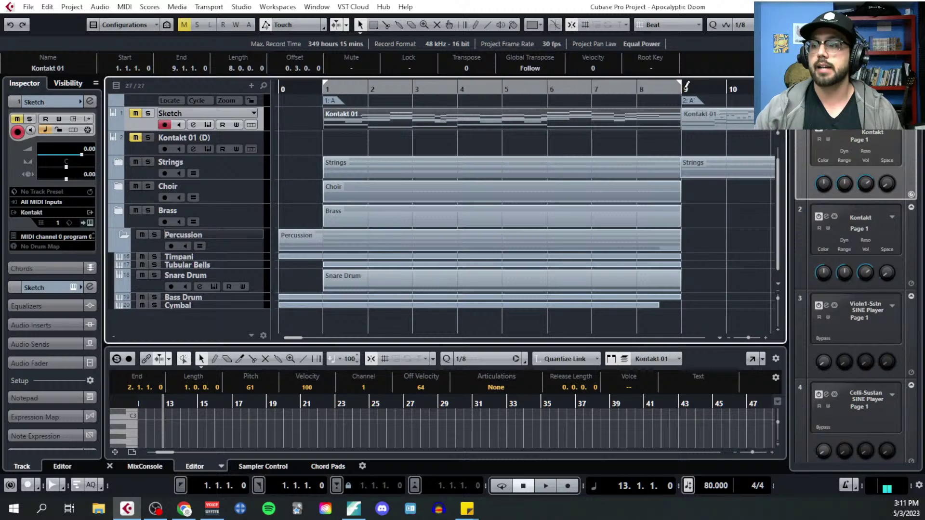
pyautogui.click(357, 85)
pyautogui.hscroll(5, 354, 88)
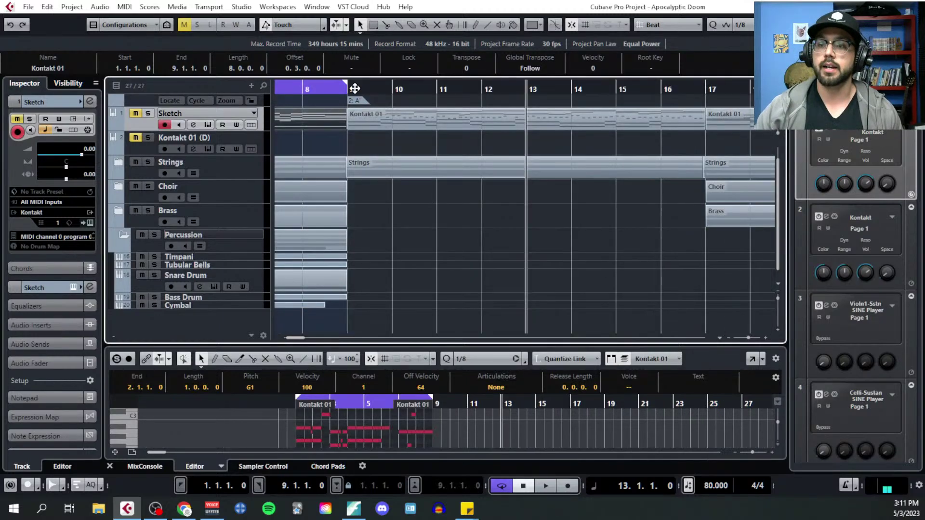
pyautogui.hscroll(-6, 281, 177)
pyautogui.click(321, 90)
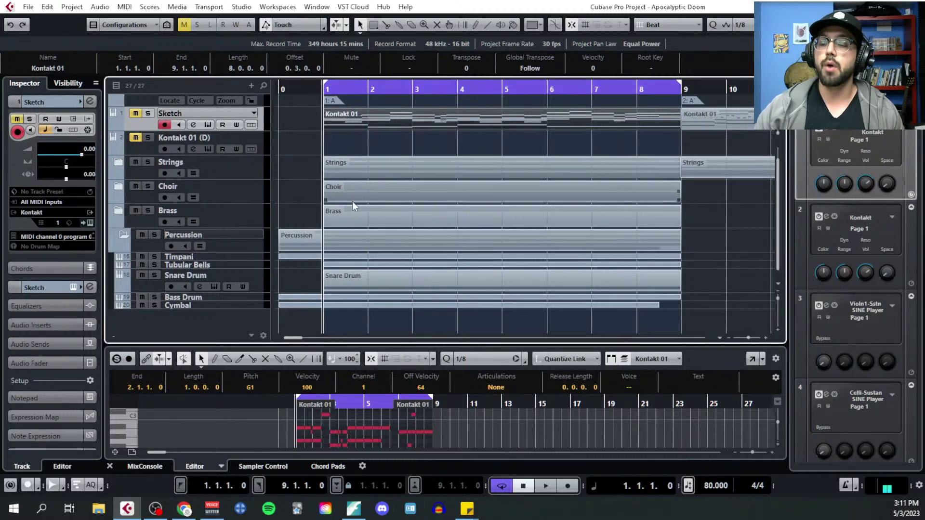
# Collapse the Percussion folder, and expand and solo the Choir folder
pyautogui.click(123, 236)
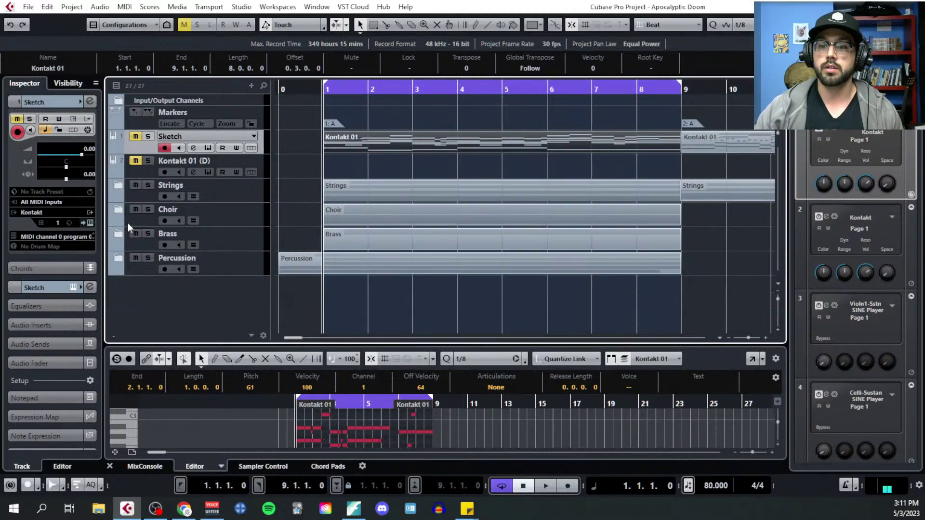
pyautogui.click(118, 210)
pyautogui.click(154, 209)
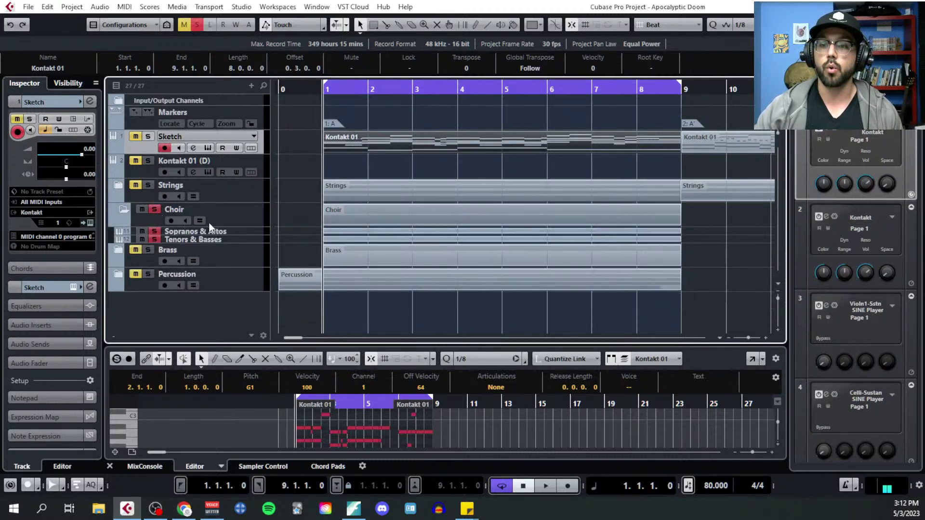
# Enlarge the Sopranos & Altos and Tenors & Basses tracks until the notes in their parts are readable
pyautogui.click(244, 233)
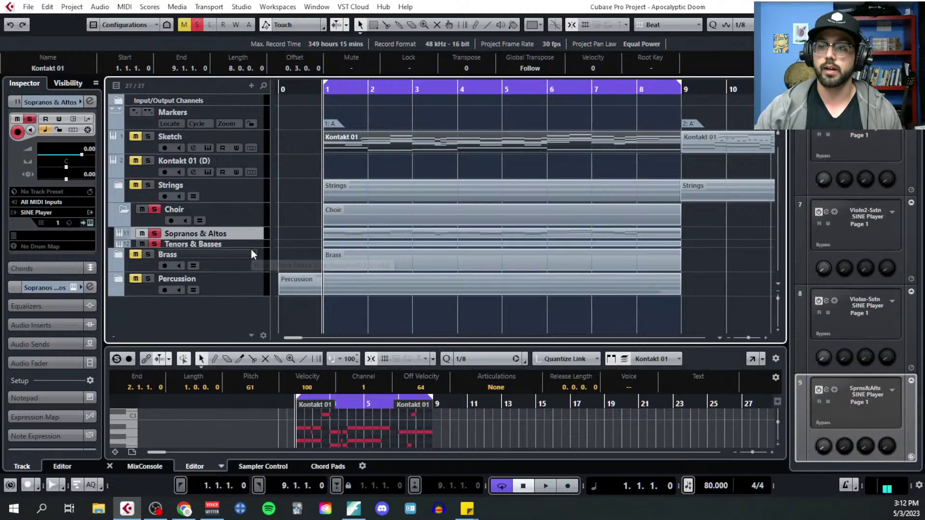
pyautogui.click(251, 249)
pyautogui.moveTo(253, 258); pyautogui.dragTo(260, 287)
pyautogui.click(265, 237)
pyautogui.click(266, 253)
pyautogui.scroll(2, 315, 267)
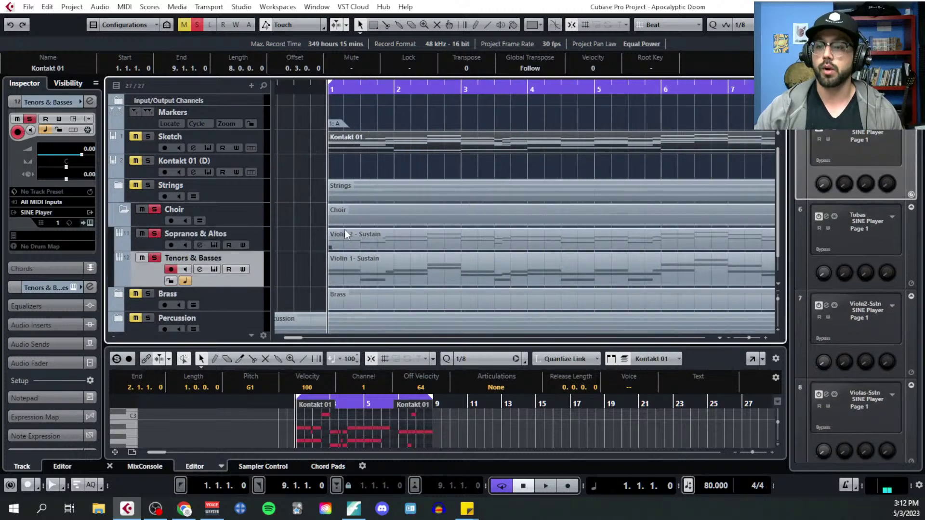
pyautogui.scroll(-2, 345, 230)
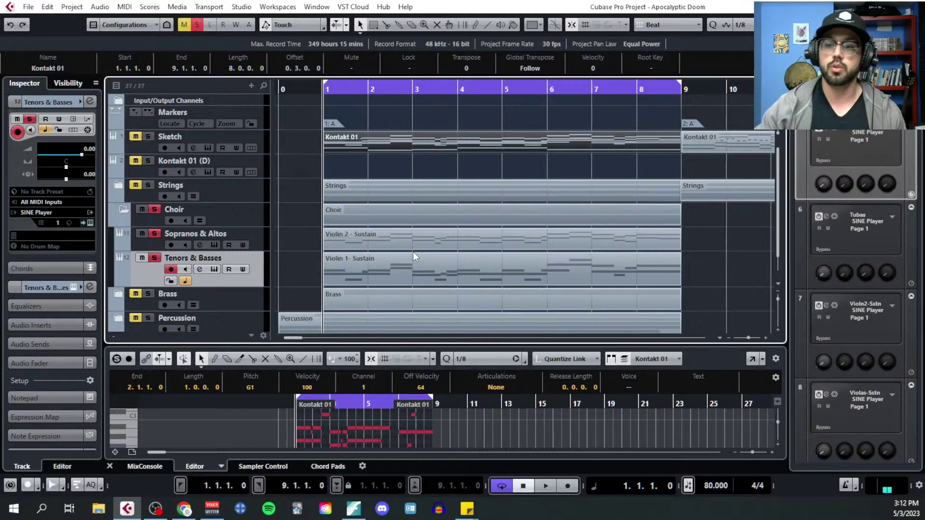
# Play back the soloed choir through bars 1 to 8
pyautogui.press('space')
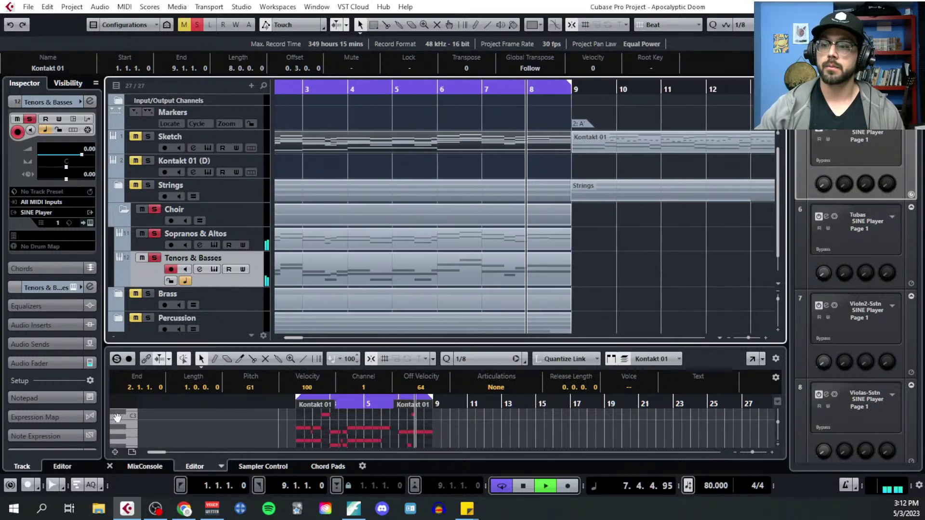
pyautogui.hscroll(-3, 407, 285)
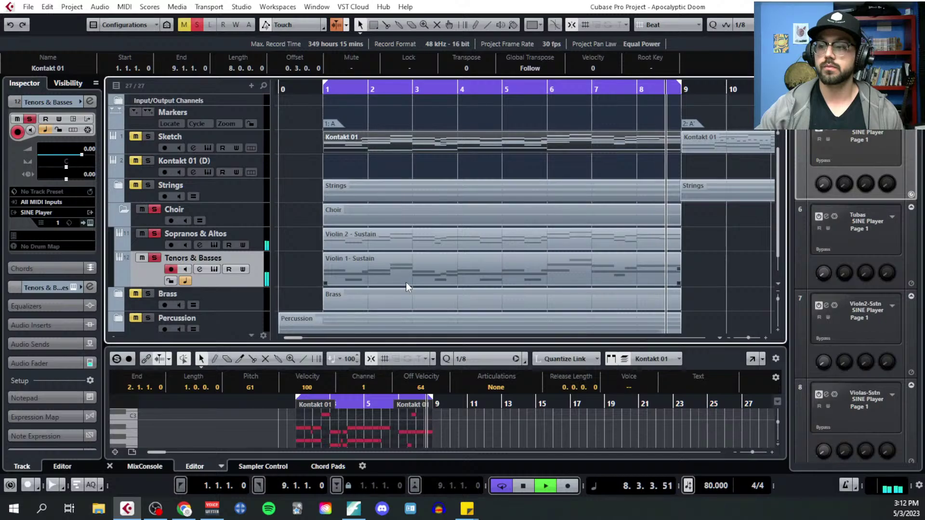
pyautogui.hscroll(3, 406, 282)
pyautogui.press('space')
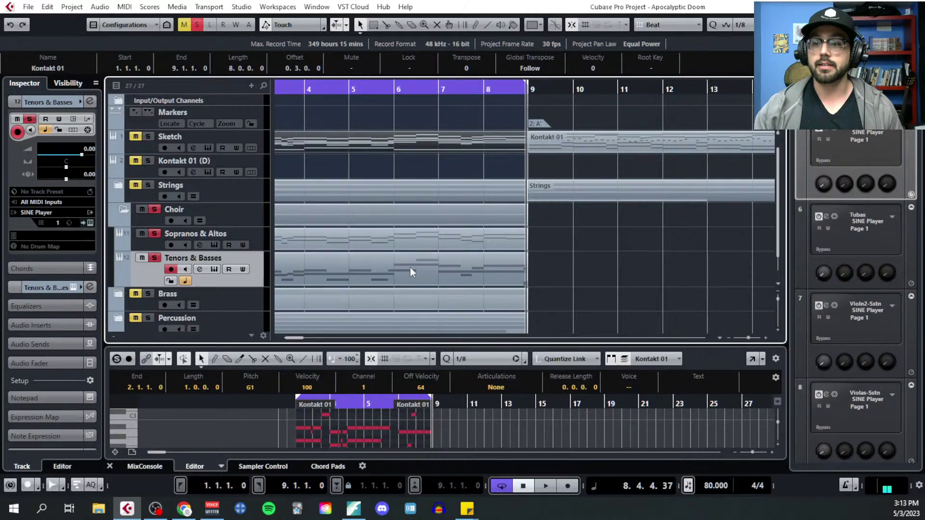
# Open the Sopranos & Altos and Tenors & Basses parts of bars 1 to 8 together in the Key Editor
pyautogui.hscroll(-5, 411, 269)
pyautogui.click(411, 267)
pyautogui.keyDown('shift'); pyautogui.click(412, 250); pyautogui.keyUp('shift')
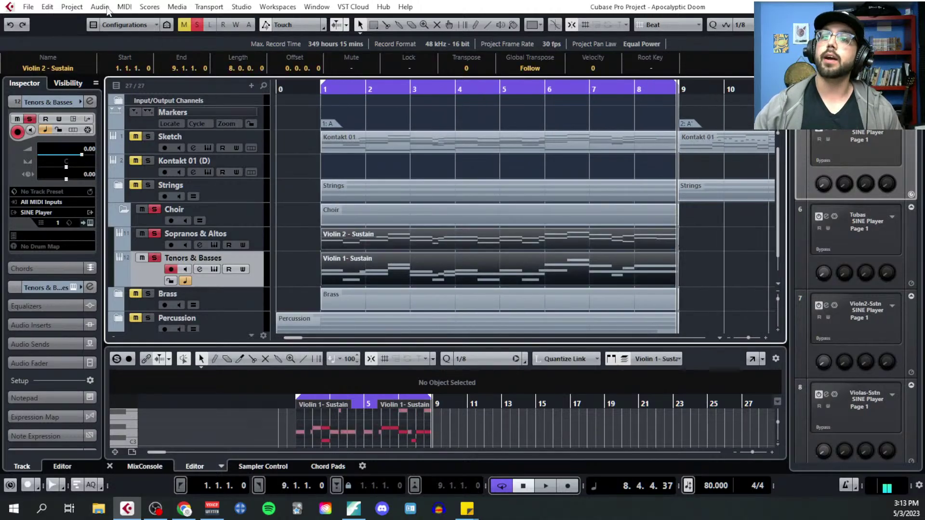
pyautogui.click(124, 7)
pyautogui.click(145, 18)
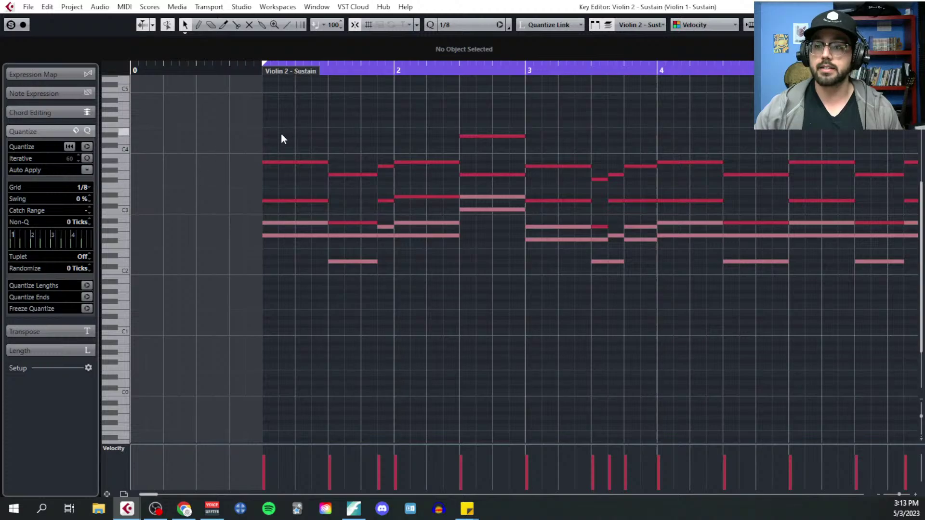
# Check the opening chord and the voicing of bars 1 to 2 in both choir parts, and play them back from bar 1
pyautogui.click(289, 162)
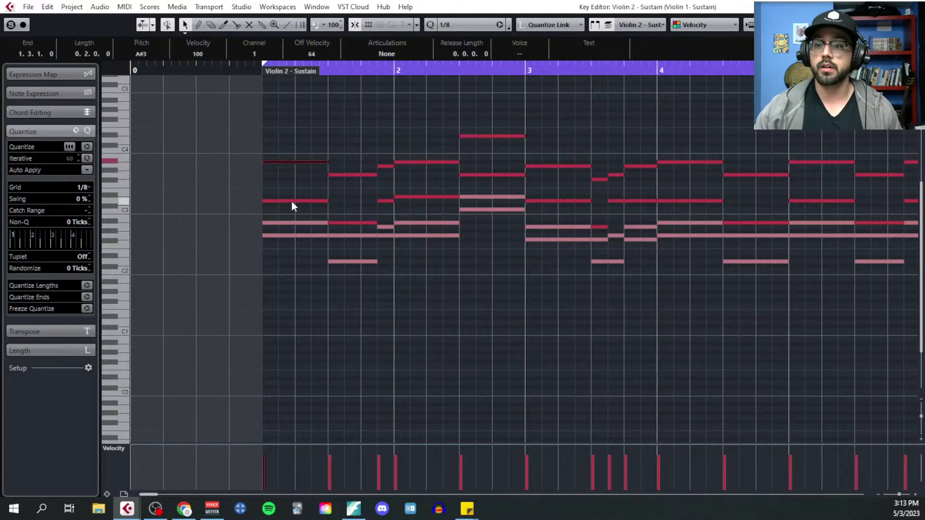
pyautogui.click(296, 223)
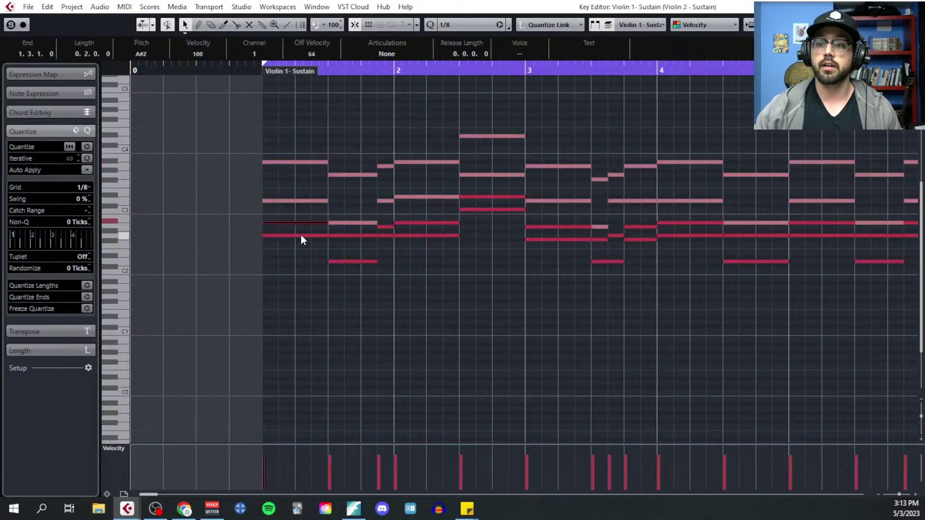
pyautogui.click(301, 235)
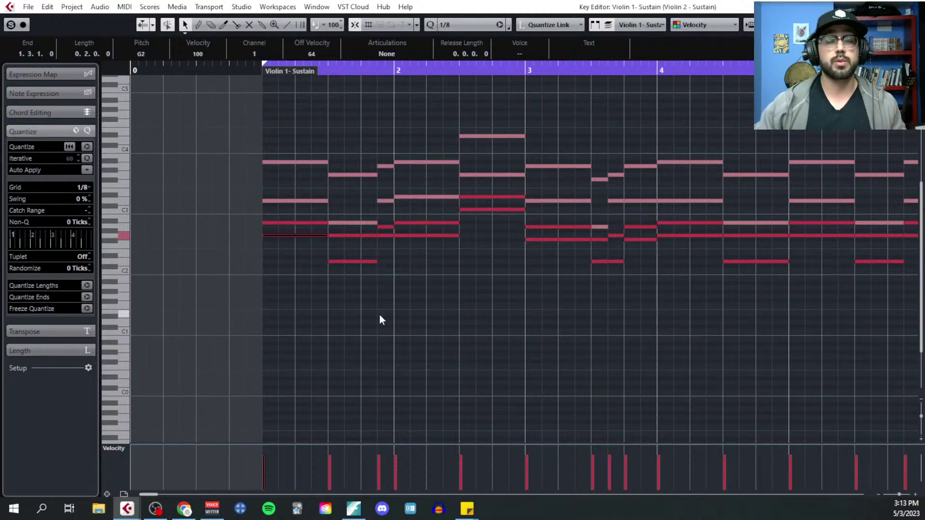
pyautogui.moveTo(280, 127); pyautogui.dragTo(573, 298)
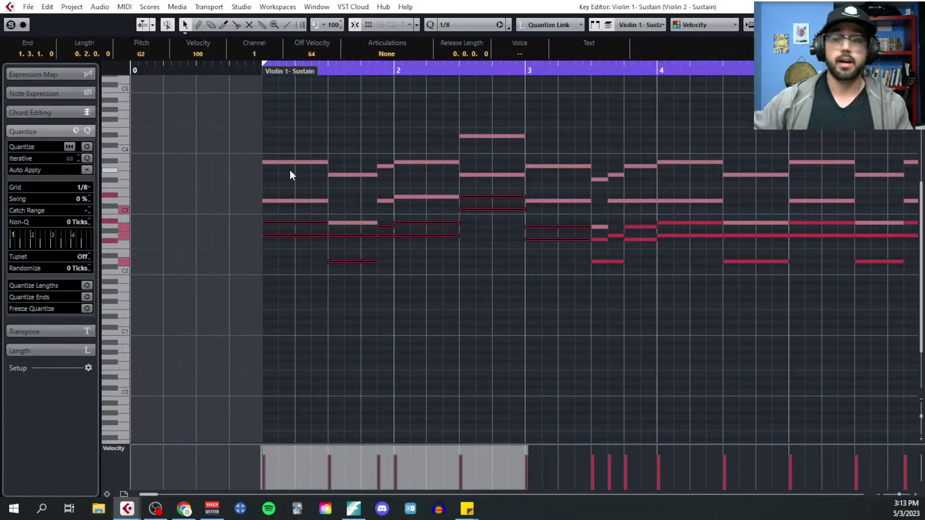
pyautogui.moveTo(310, 153); pyautogui.dragTo(395, 203)
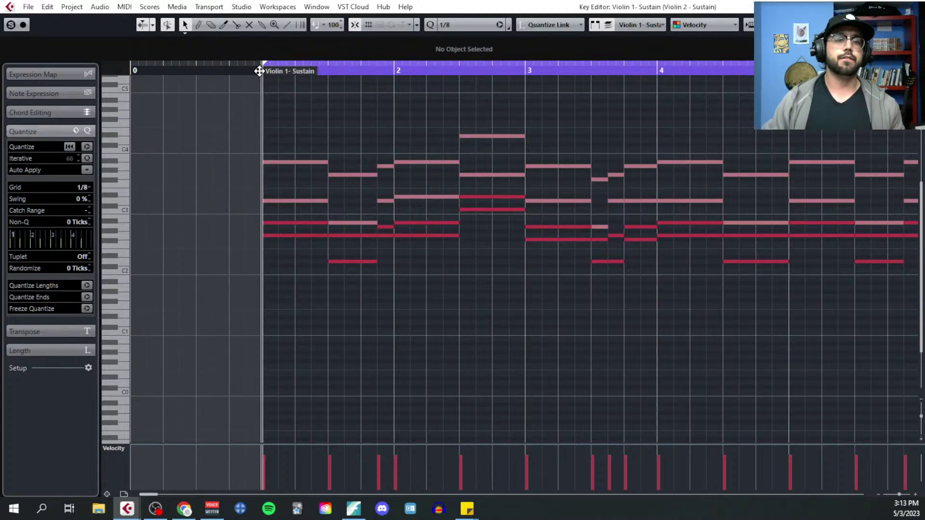
pyautogui.press('space')
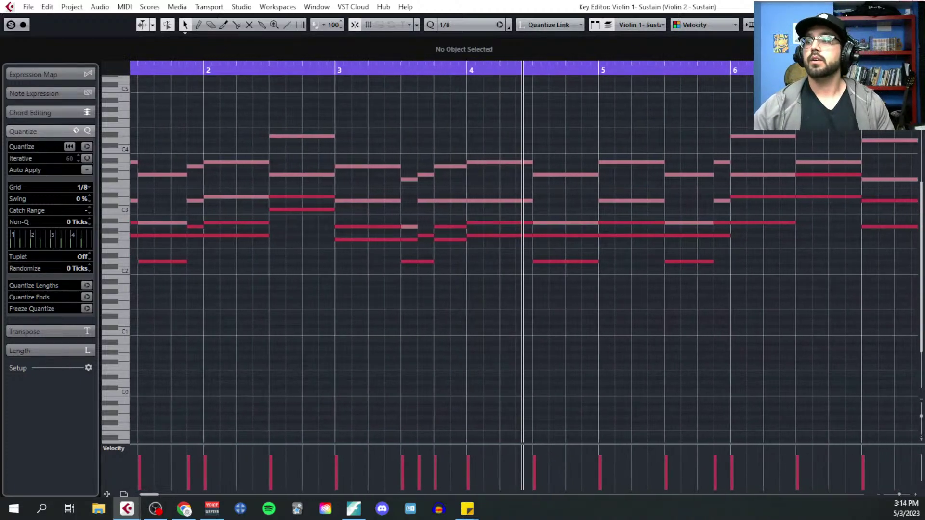
pyautogui.hotkey('ctrl', 'w')
# Extend the start of the Sopranos & Altos part one beat earlier, to 0.4.1.0, and place the playback cursor there
pyautogui.click(255, 241)
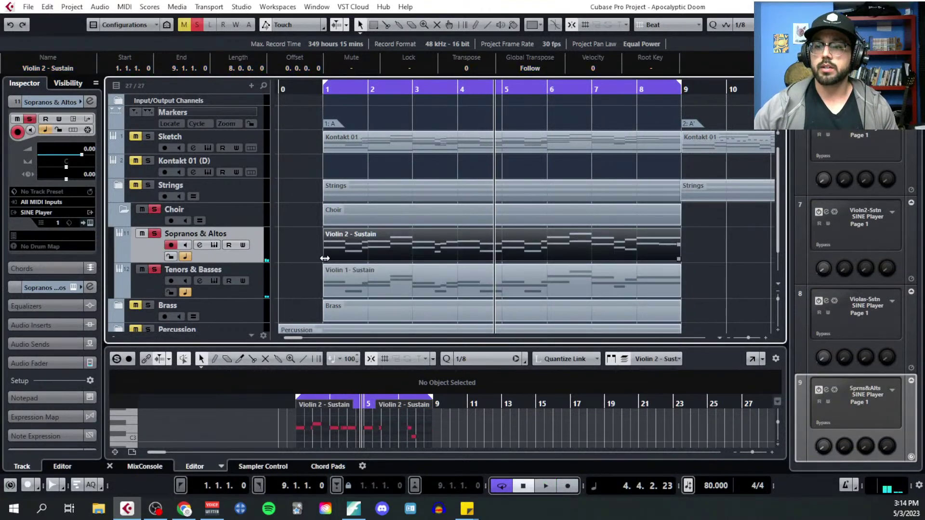
pyautogui.moveTo(325, 258); pyautogui.dragTo(313, 259)
pyautogui.click(310, 90)
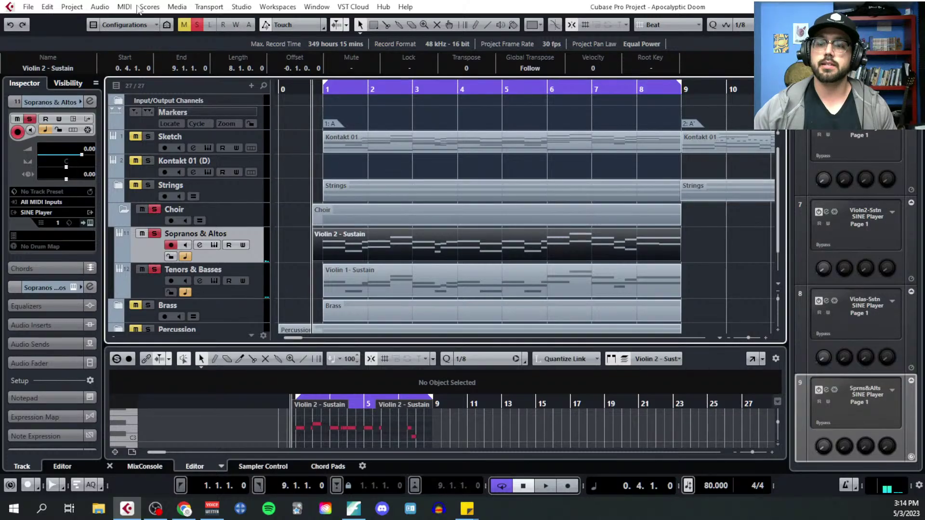
# Open the extended Sopranos & Altos part in the Key Editor and magnify it until the note names are readable
pyautogui.click(125, 7)
pyautogui.click(169, 72)
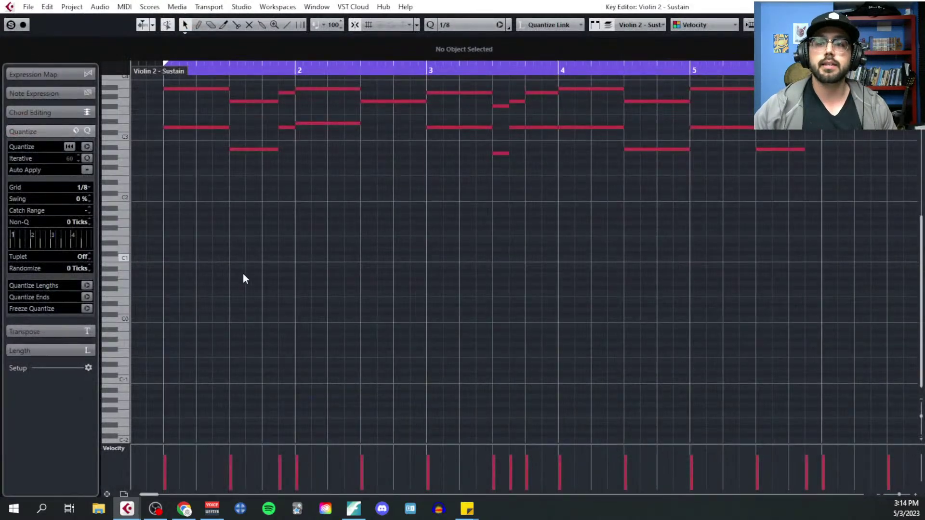
pyautogui.click(125, 447)
pyautogui.click(310, 358)
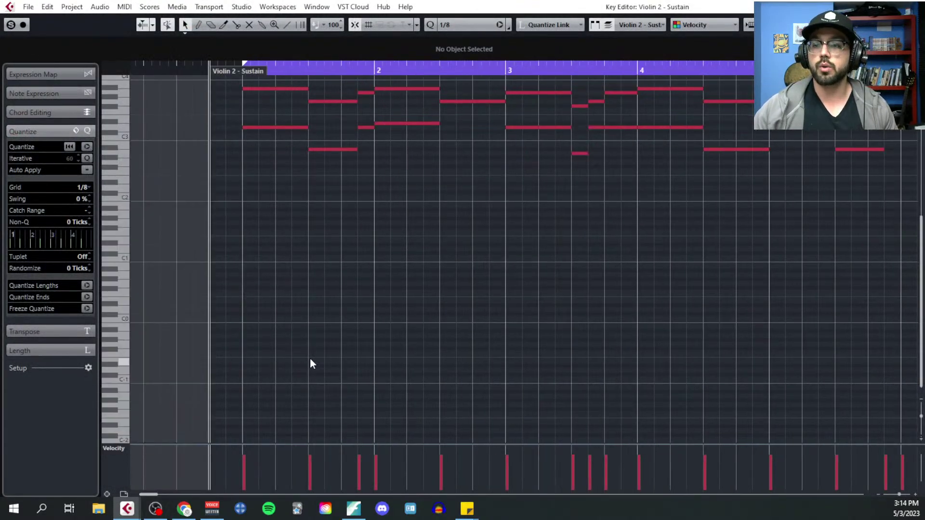
pyautogui.scroll(4, 318, 337)
pyautogui.scroll(2, 325, 314)
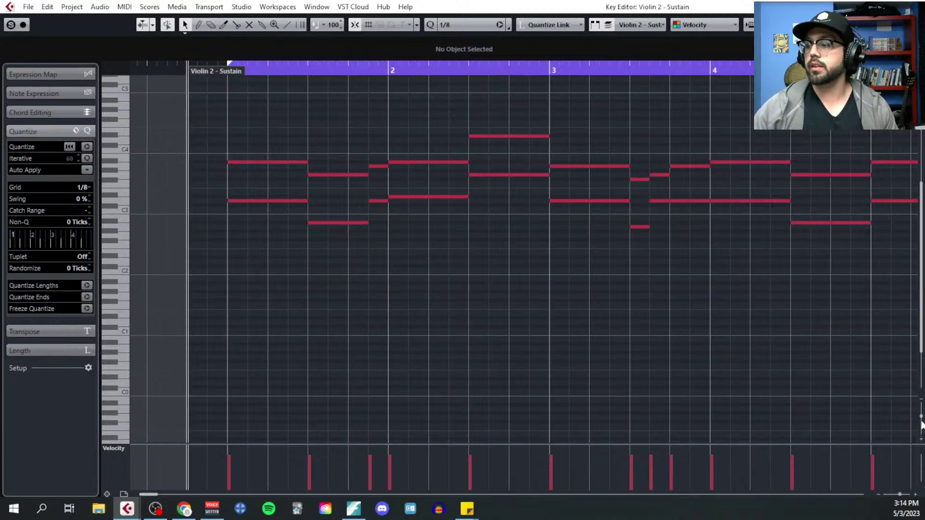
pyautogui.moveTo(922, 420); pyautogui.dragTo(922, 425)
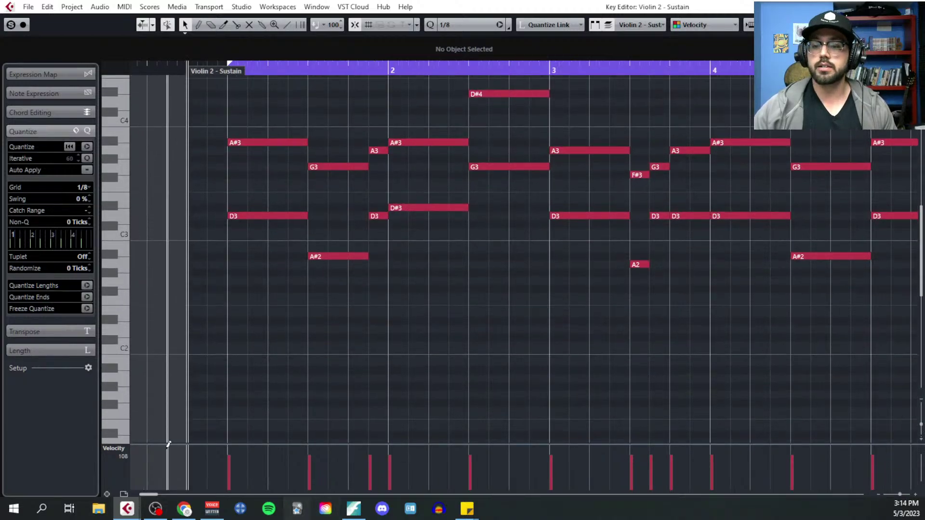
# Switch to the My MIDI Mock Up Process document in Google Docs and skim its setup, string and woodwind sequencing sections
pyautogui.hotkey('alt', 'Tab')
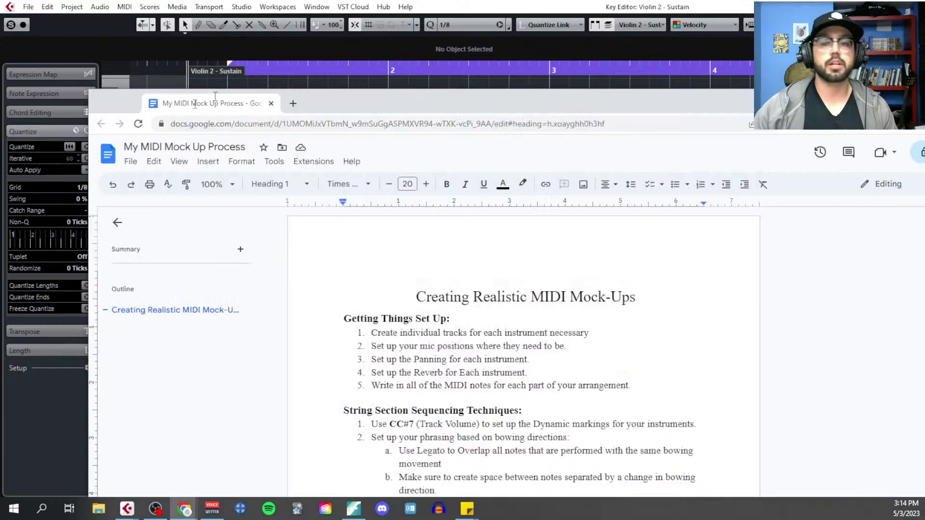
pyautogui.scroll(-5, 487, 297)
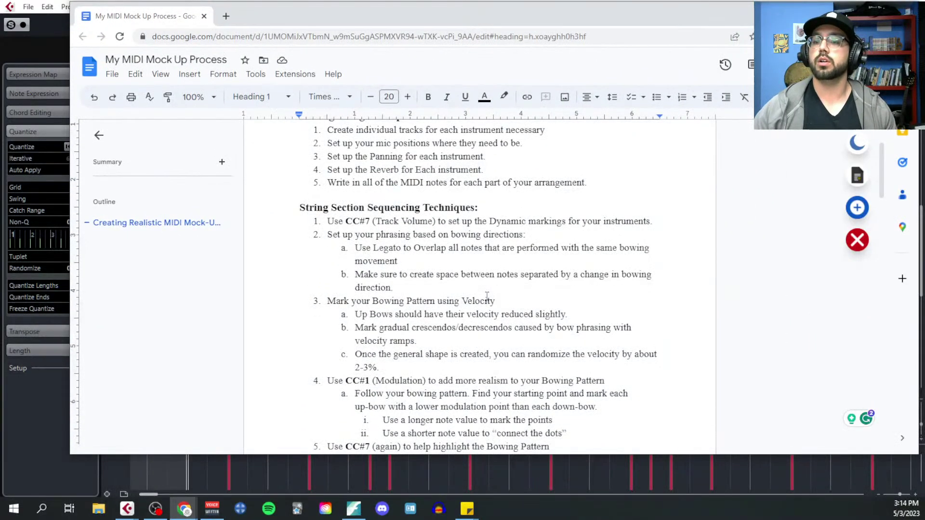
pyautogui.scroll(-10, 484, 298)
pyautogui.scroll(-8, 483, 298)
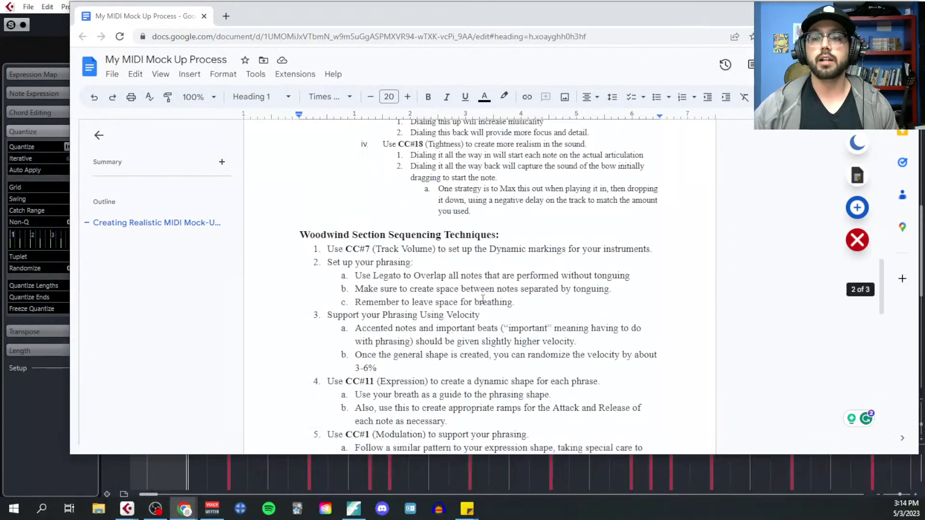
pyautogui.scroll(20, 483, 300)
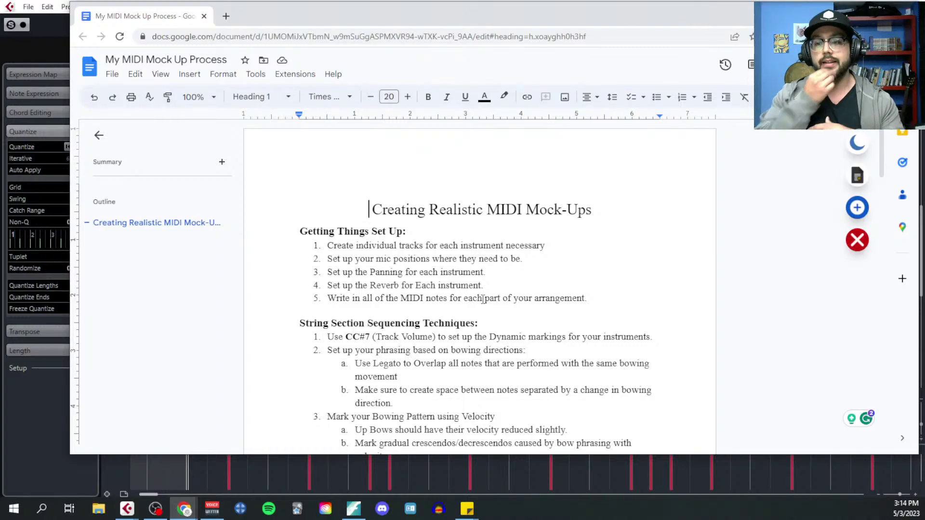
# Highlight the first string sequencing technique, about using CC#7 for dynamic markings, and close the document
pyautogui.scroll(-2, 489, 368)
pyautogui.scroll(-1, 489, 368)
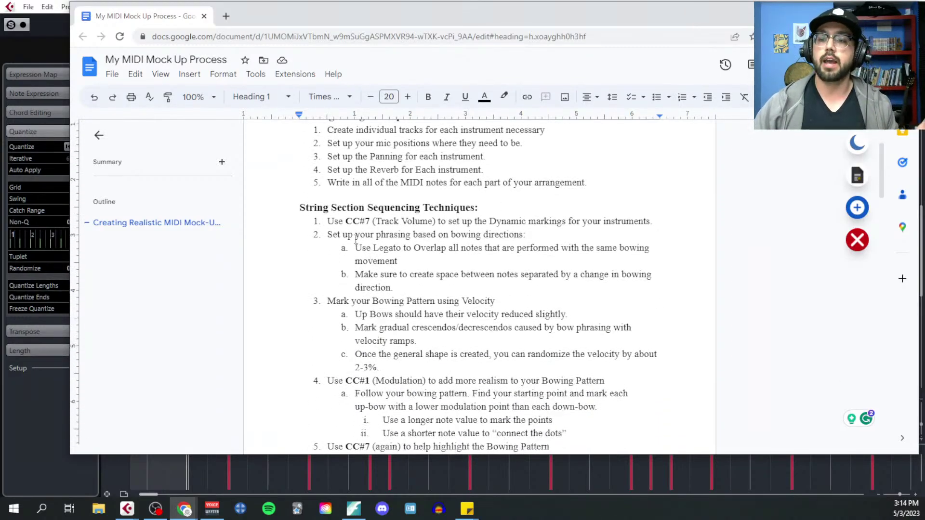
pyautogui.moveTo(327, 222); pyautogui.dragTo(670, 222)
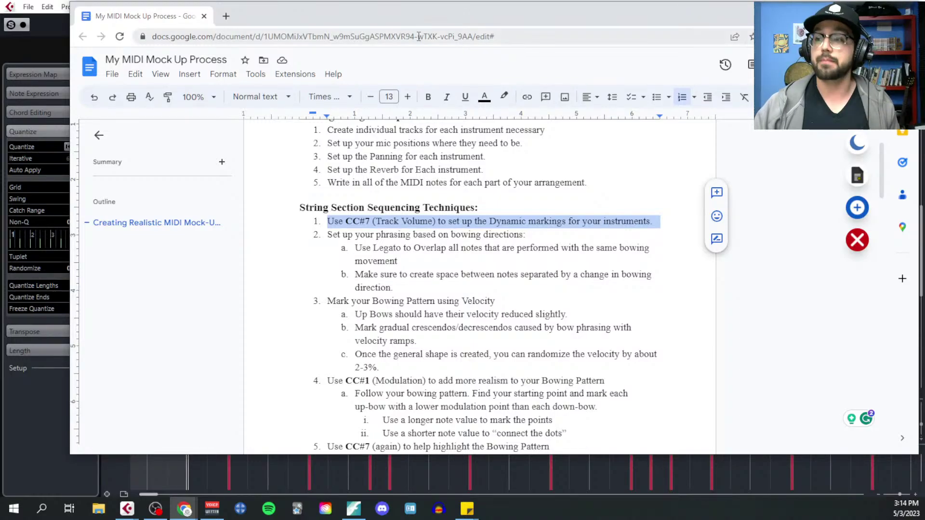
pyautogui.click(204, 17)
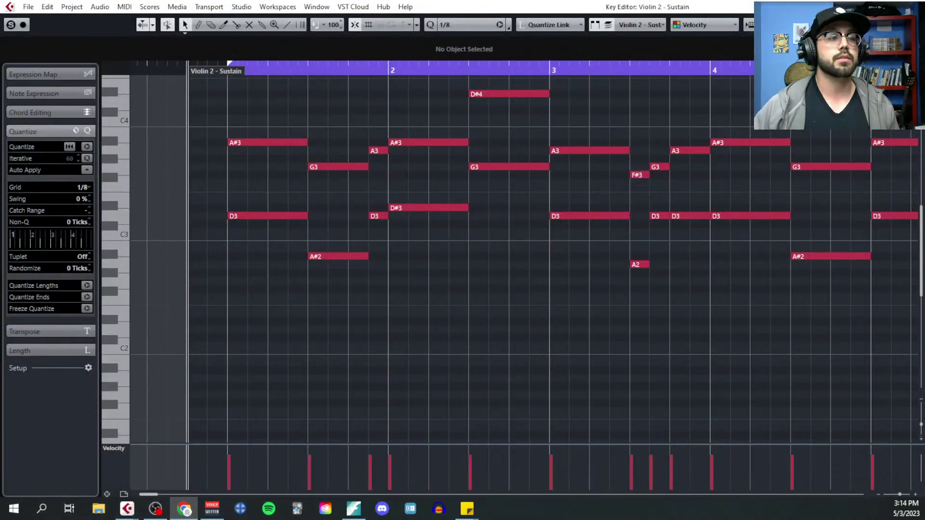
# Display CC 7 (Main Volume) in an enlarged controller lane and draw a starting level just before the first note
pyautogui.click(116, 450)
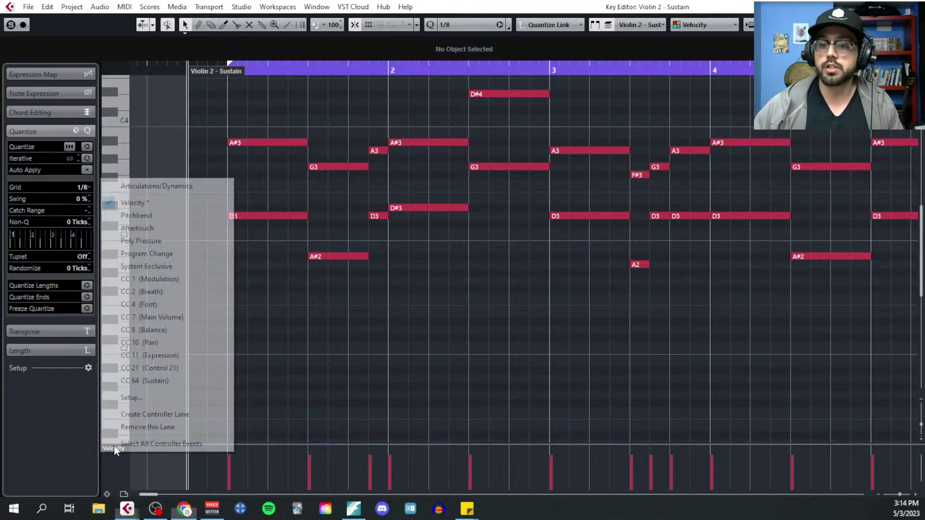
pyautogui.click(185, 317)
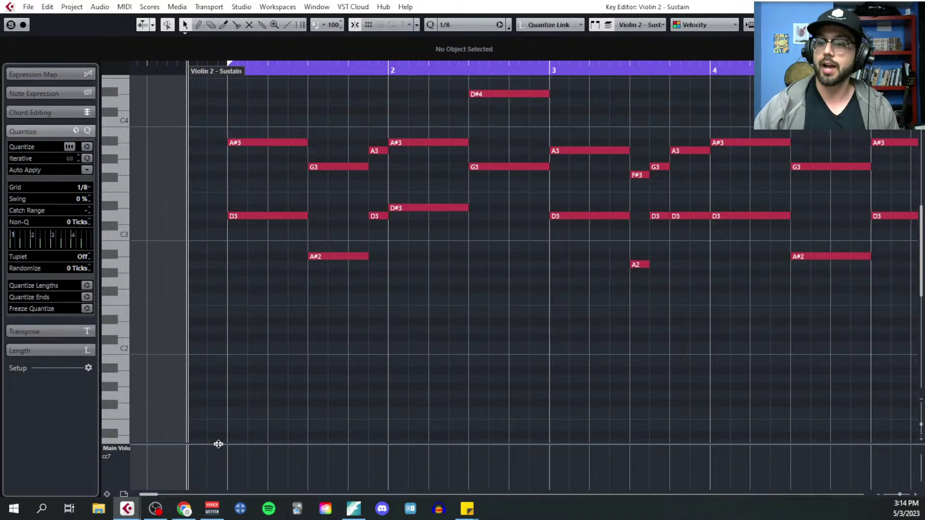
pyautogui.moveTo(217, 444); pyautogui.dragTo(221, 335)
pyautogui.rightClick(207, 300)
pyautogui.click(215, 299)
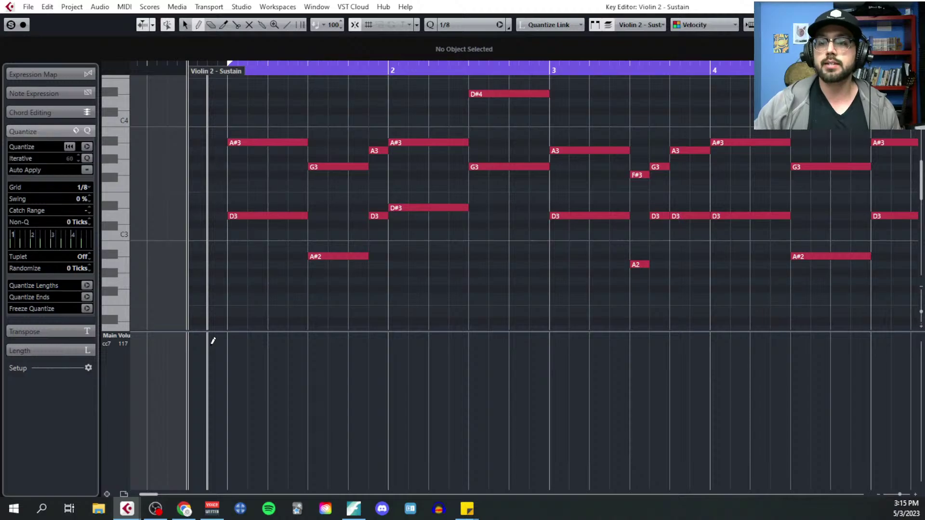
pyautogui.click(213, 371)
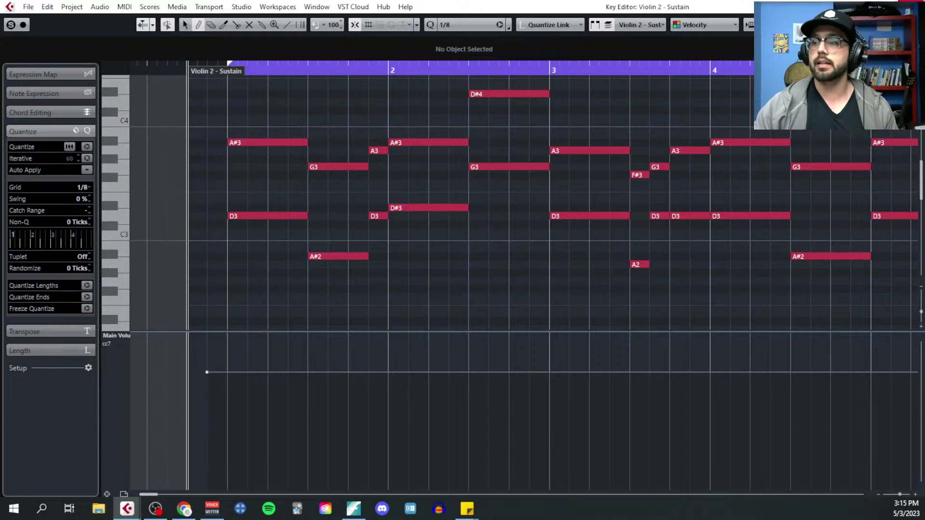
# Select the upper melodic line of the Sopranos & Altos part, from the opening A#3 through the G3 in bar 4
pyautogui.hscroll(-2, 347, 313)
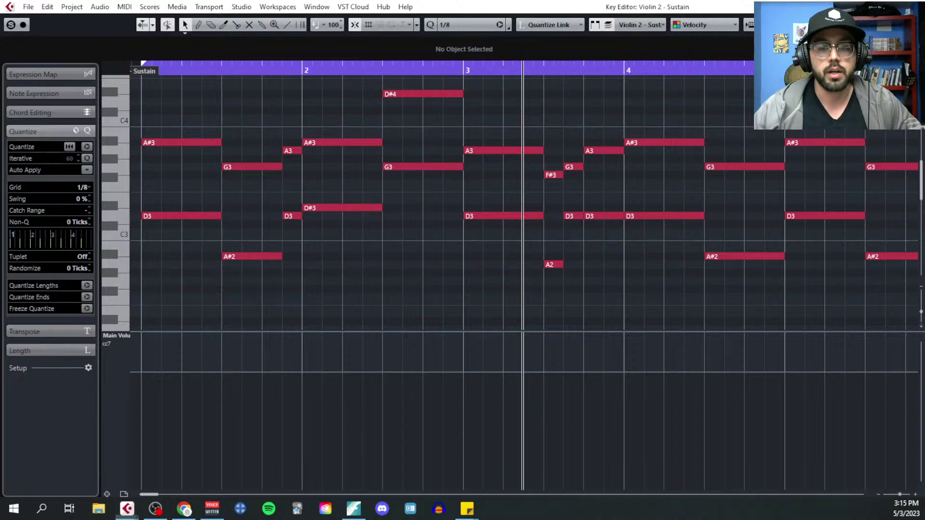
pyautogui.scroll(2, 330, 300)
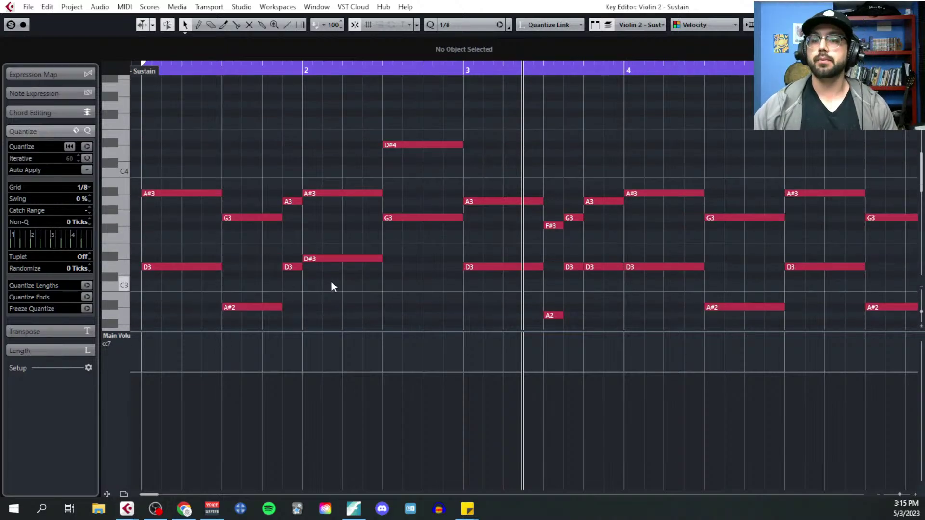
pyautogui.hscroll(-3, 332, 282)
pyautogui.click(346, 194)
pyautogui.keyDown('shift'); pyautogui.click(399, 218); pyautogui.keyUp('shift')
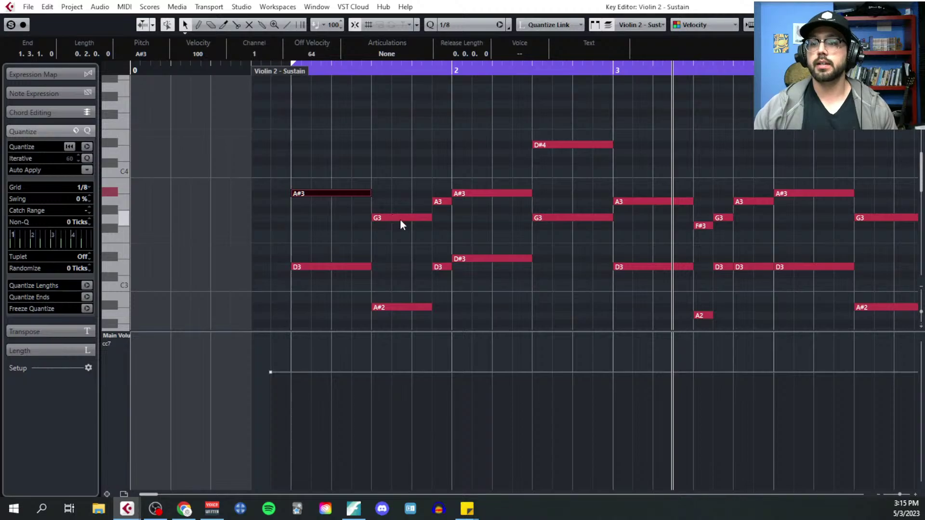
pyautogui.keyDown('shift'); pyautogui.click(441, 202); pyautogui.keyUp('shift')
pyautogui.keyDown('shift'); pyautogui.click(482, 194); pyautogui.keyUp('shift')
pyautogui.keyDown('shift'); pyautogui.click(559, 144); pyautogui.keyUp('shift')
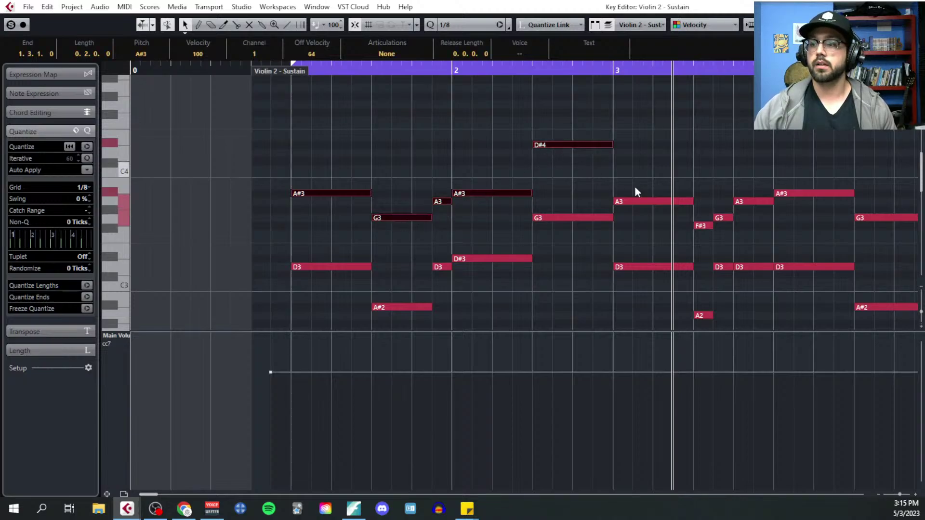
pyautogui.keyDown('shift'); pyautogui.click(651, 203); pyautogui.keyUp('shift')
pyautogui.keyDown('shift'); pyautogui.click(705, 226); pyautogui.keyUp('shift')
pyautogui.keyDown('shift'); pyautogui.click(717, 219); pyautogui.keyUp('shift')
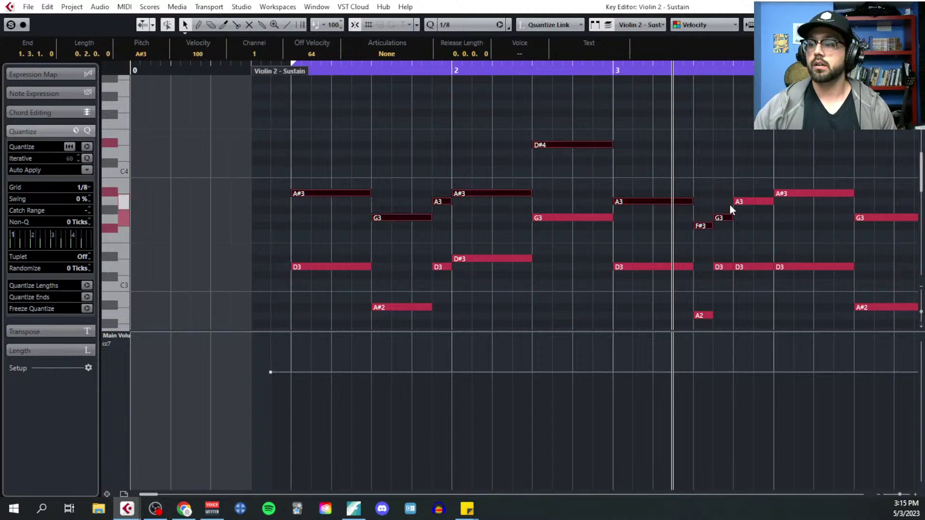
pyautogui.keyDown('shift'); pyautogui.click(811, 193); pyautogui.keyUp('shift')
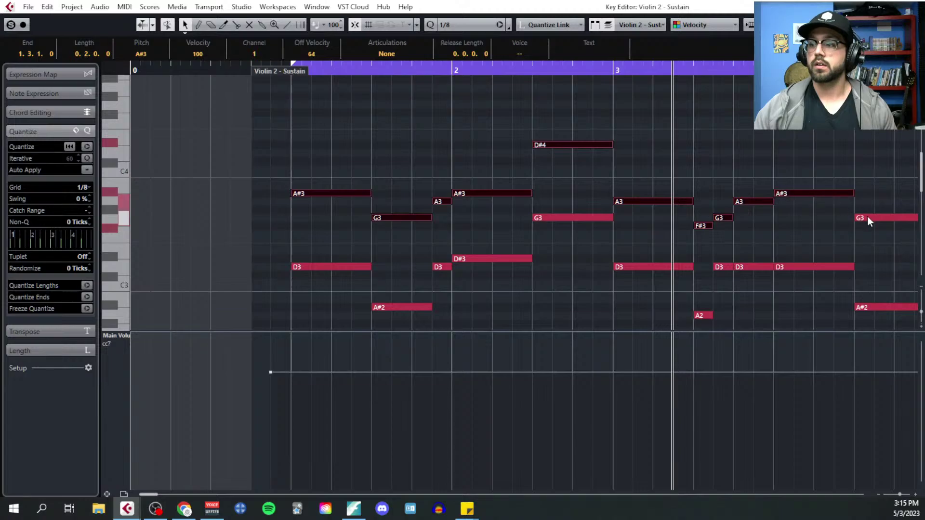
pyautogui.keyDown('shift'); pyautogui.click(868, 216); pyautogui.keyUp('shift')
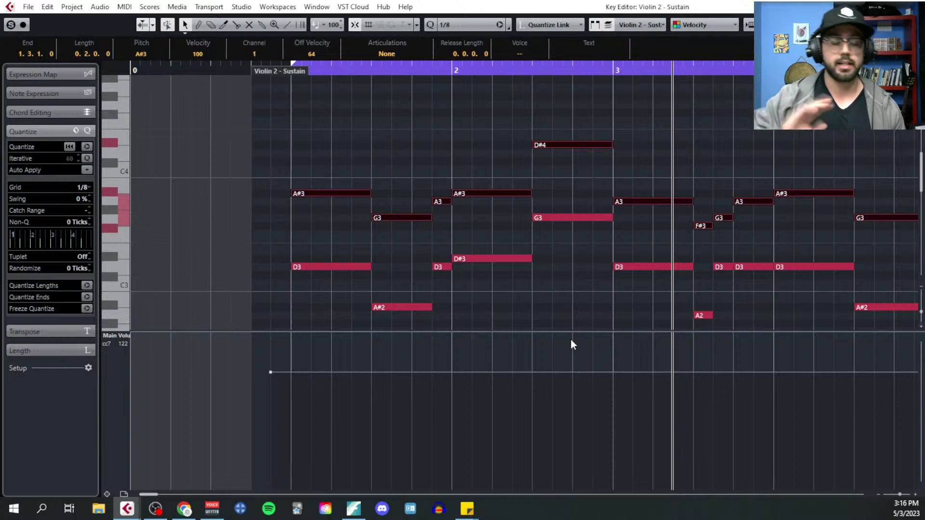
pyautogui.hscroll(2, 597, 283)
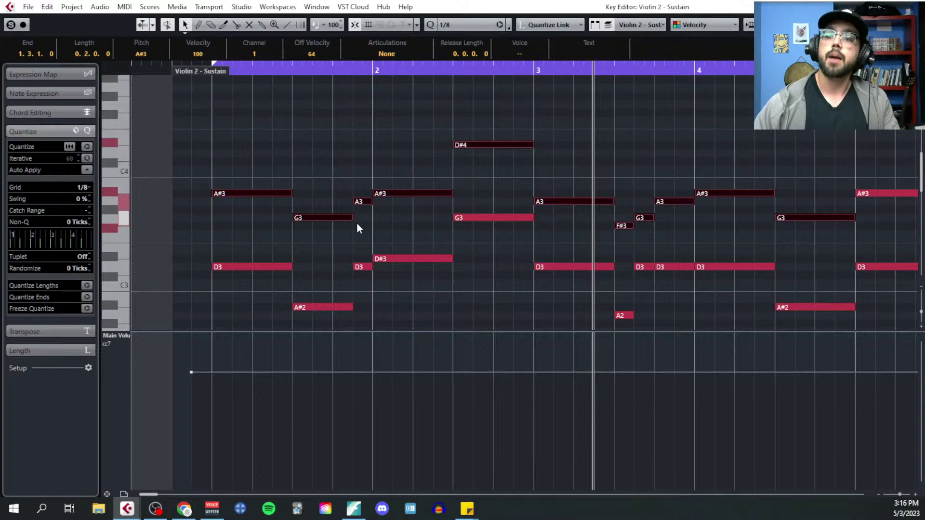
pyautogui.scroll(-3, 357, 222)
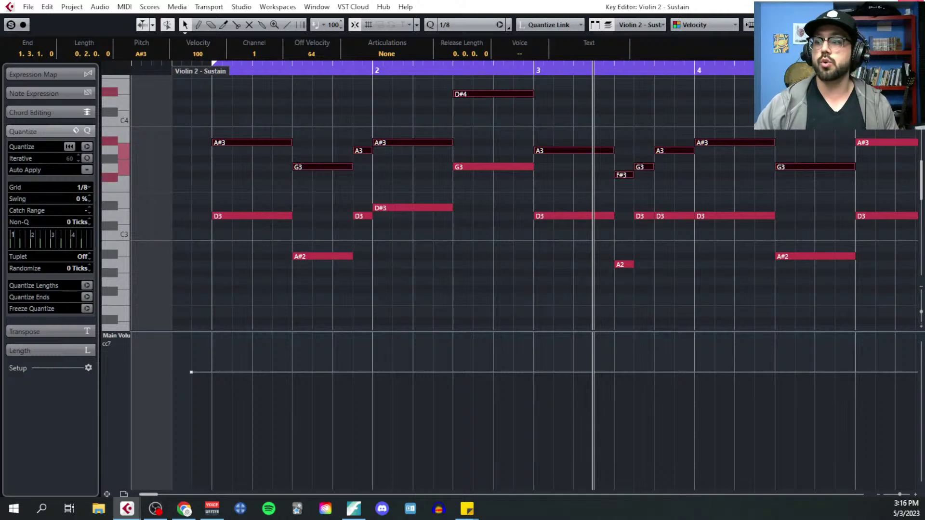
# Close the single-part editor and open the Sopranos & Altos and Tenors & Basses parts together in the Key Editor
pyautogui.click(912, 5)
pyautogui.click(376, 241)
pyautogui.keyDown('shift'); pyautogui.click(377, 276); pyautogui.keyUp('shift')
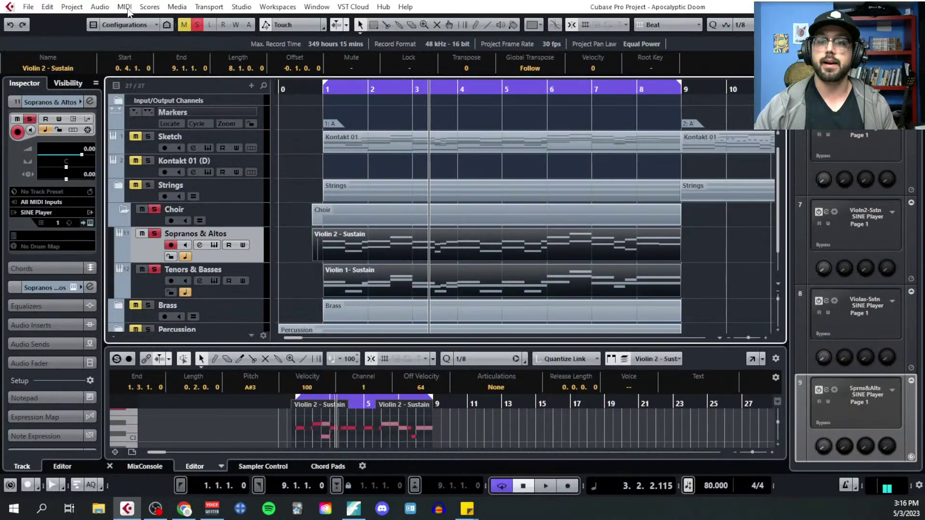
pyautogui.click(125, 7)
pyautogui.click(154, 33)
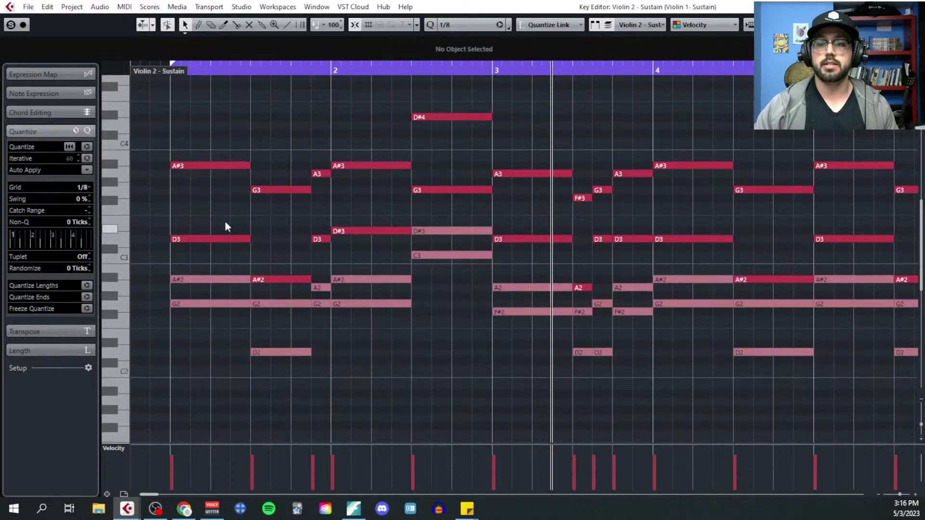
# Pick out the individual notes of the opening chord across both choir parts and play the passage from bar 1
pyautogui.moveTo(204, 146); pyautogui.dragTo(209, 320)
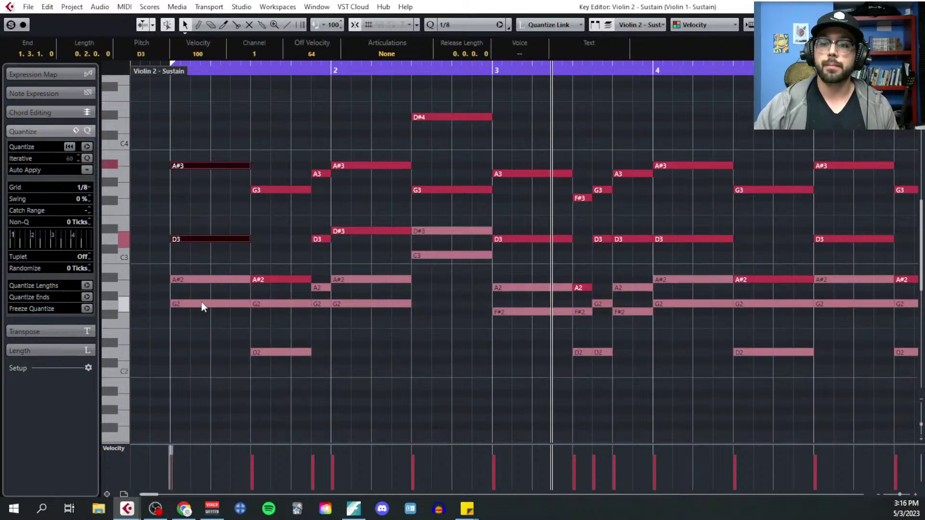
pyautogui.click(200, 302)
pyautogui.click(200, 279)
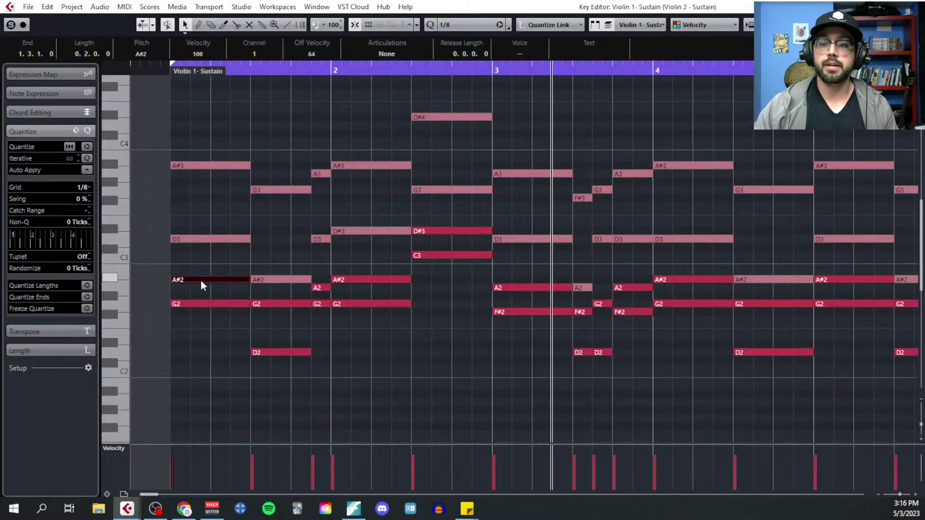
pyautogui.click(207, 240)
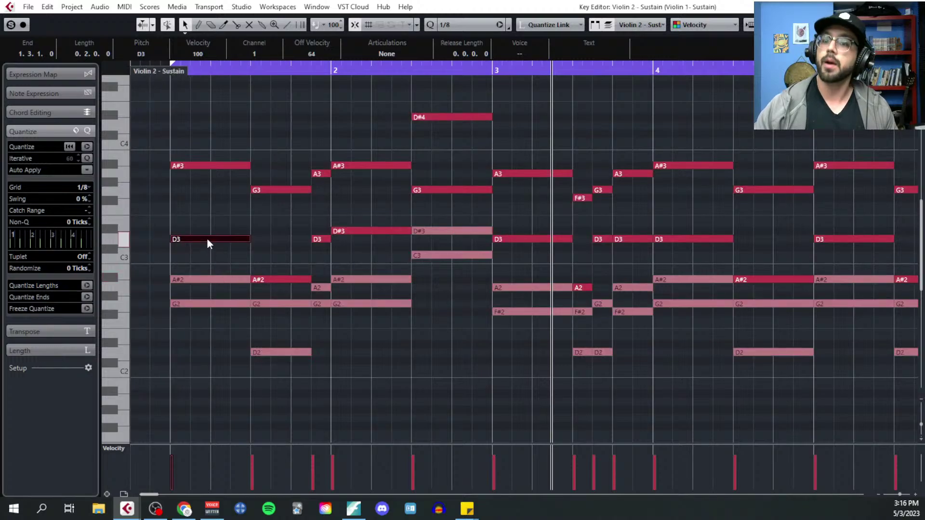
pyautogui.click(209, 166)
pyautogui.click(212, 280)
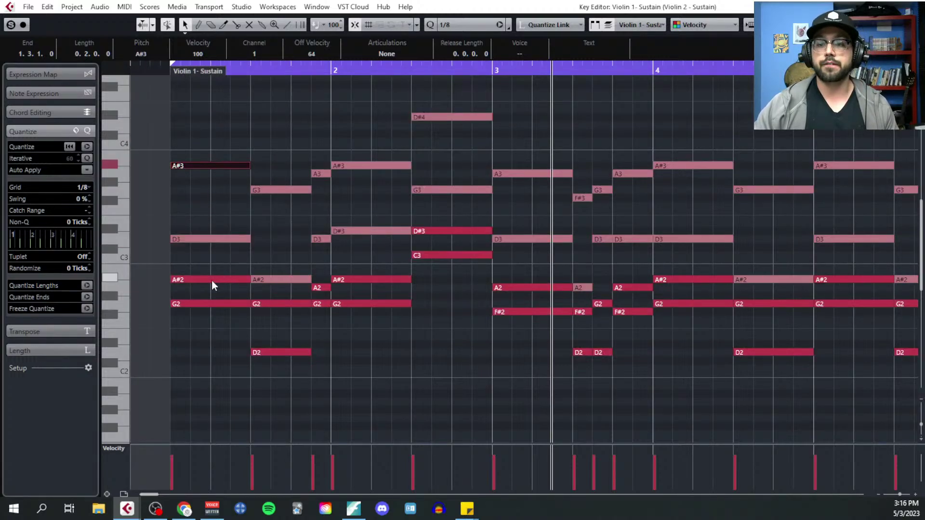
pyautogui.click(212, 280)
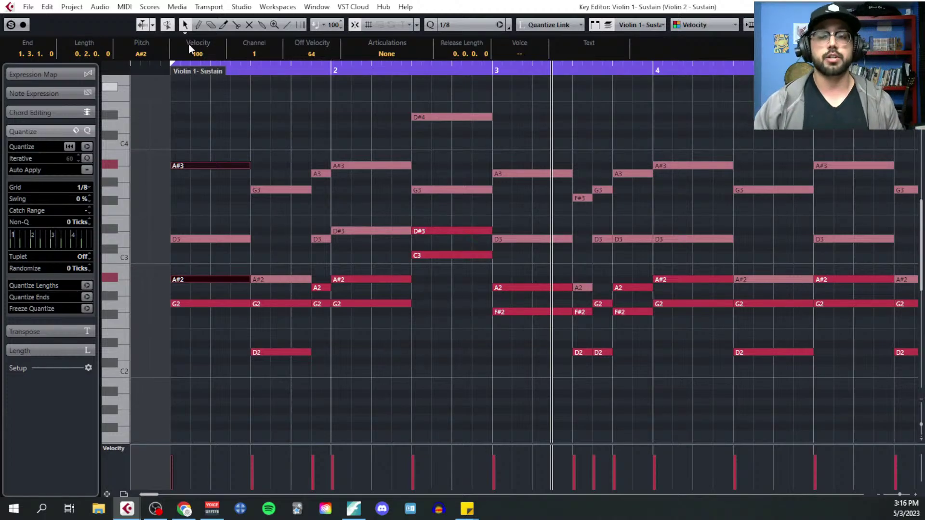
pyautogui.click(172, 64)
pyautogui.press('space')
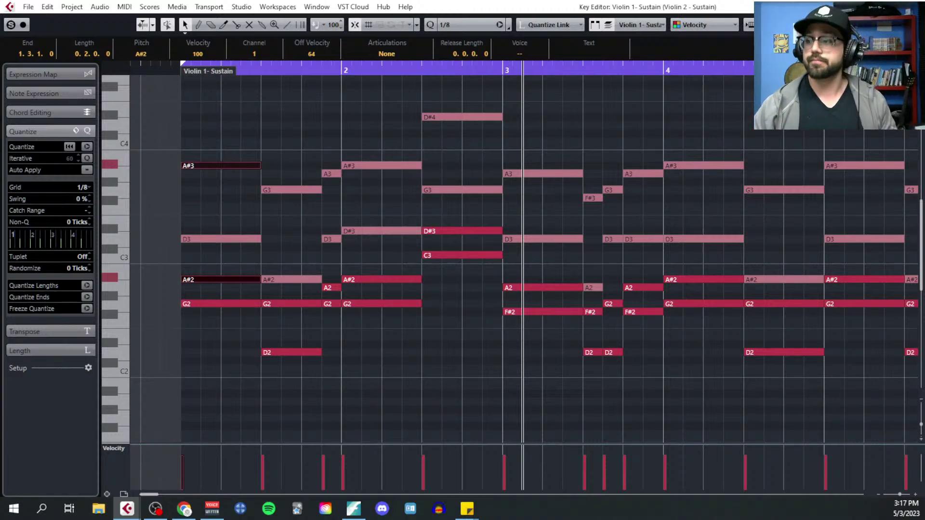
# Close the combined editor, stop playback and reopen only the Sopranos & Altos part in the Key Editor
pyautogui.rightClick(751, 24)
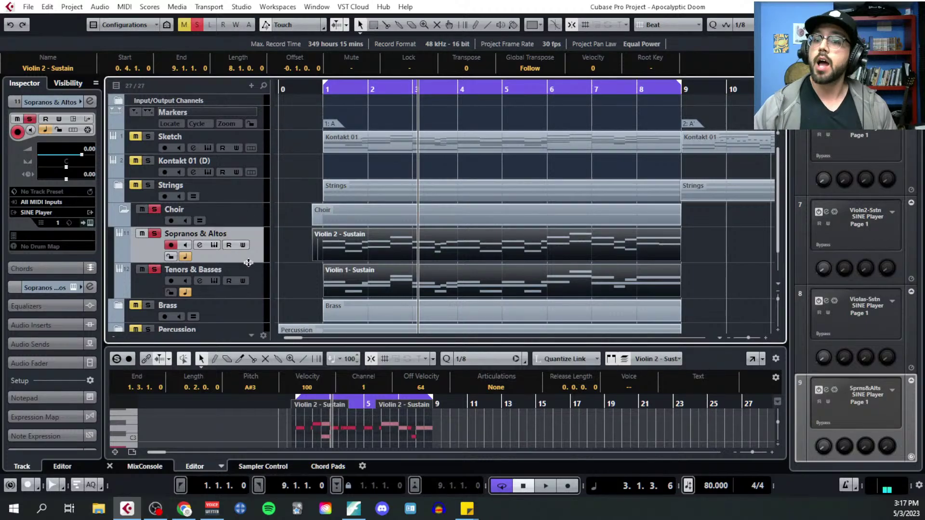
pyautogui.click(302, 271)
pyautogui.press('space')
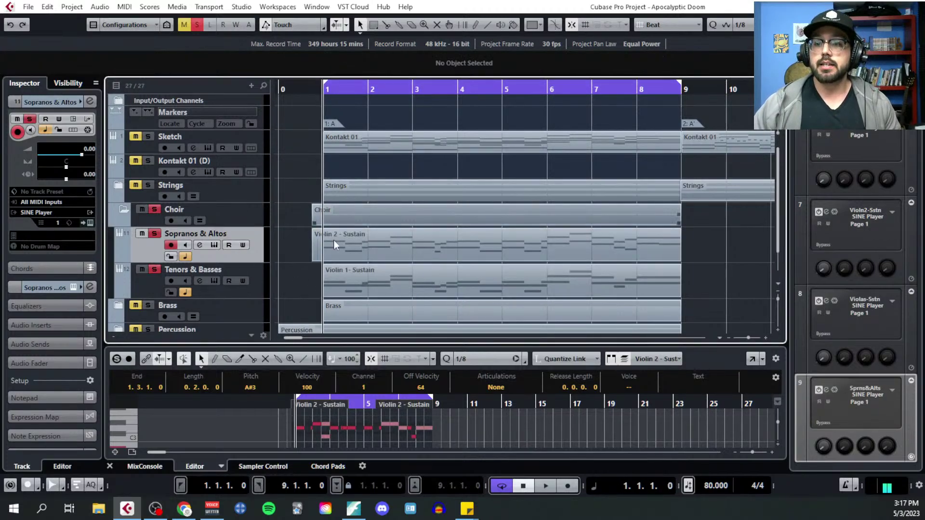
pyautogui.click(338, 255)
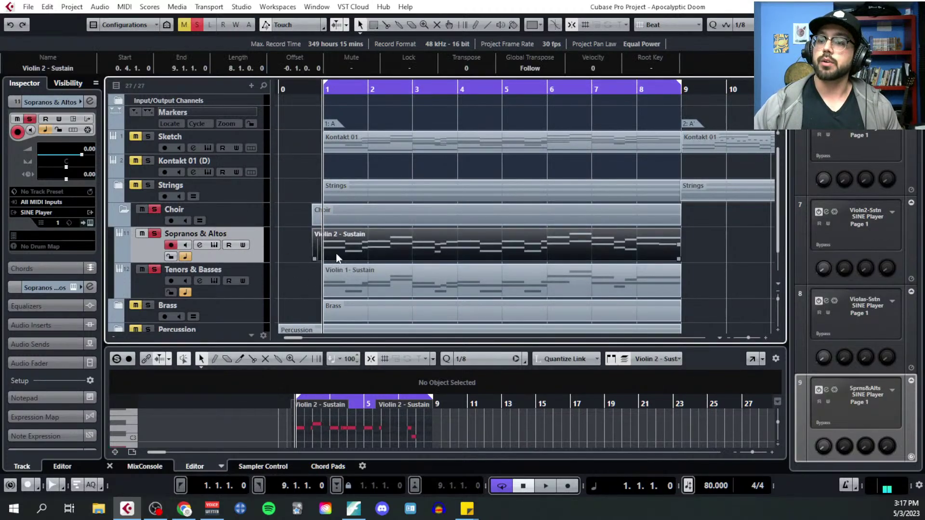
pyautogui.click(124, 7)
pyautogui.click(136, 22)
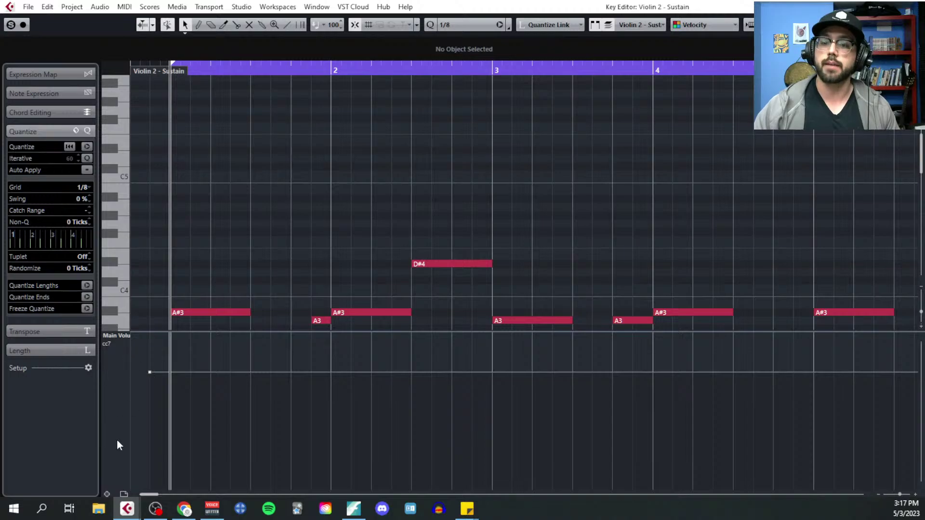
# Add a second controller lane showing CC 11 (Expression) and shrink the CC 7 lane to make room for the notes
pyautogui.click(107, 492)
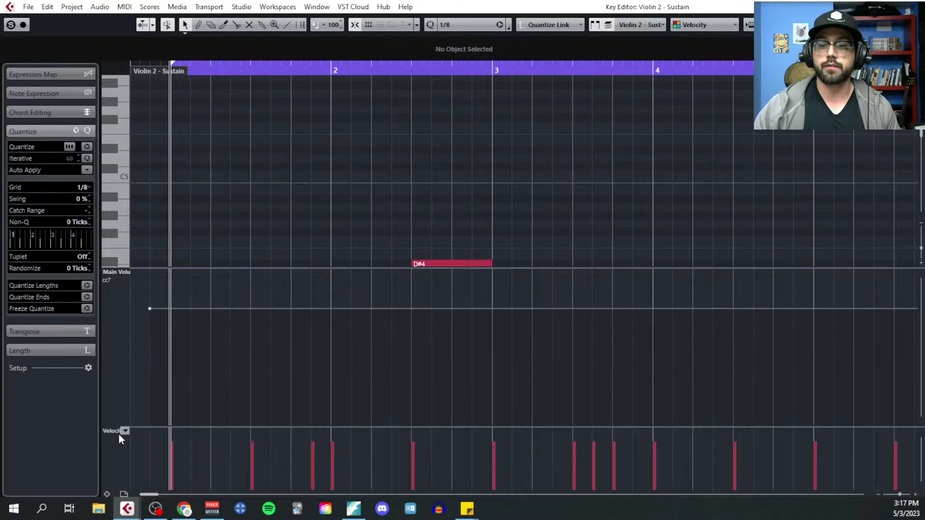
pyautogui.click(124, 431)
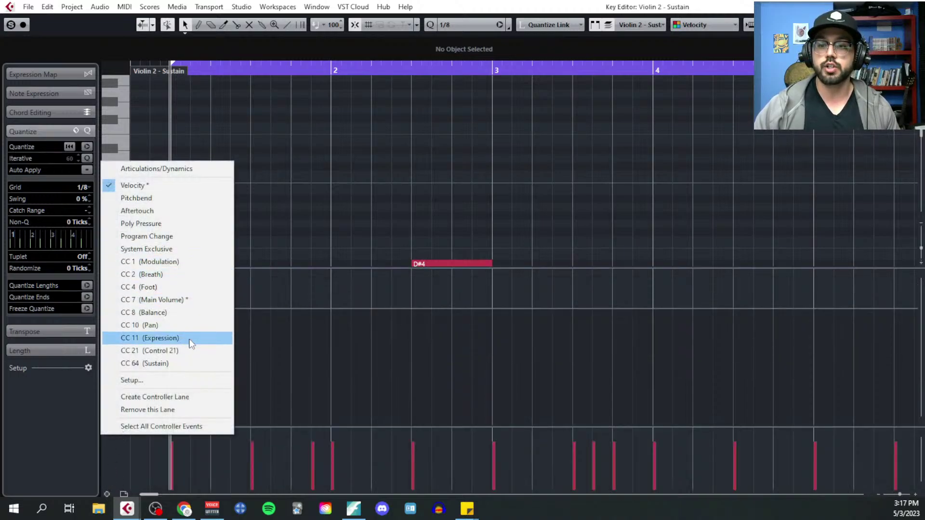
pyautogui.click(191, 343)
pyautogui.moveTo(190, 270); pyautogui.dragTo(189, 396)
# Draw a starting CC 11 level just before the first note, aligned with the CC 7 point, and return to the selection tool
pyautogui.rightClick(190, 425)
pyautogui.click(193, 426)
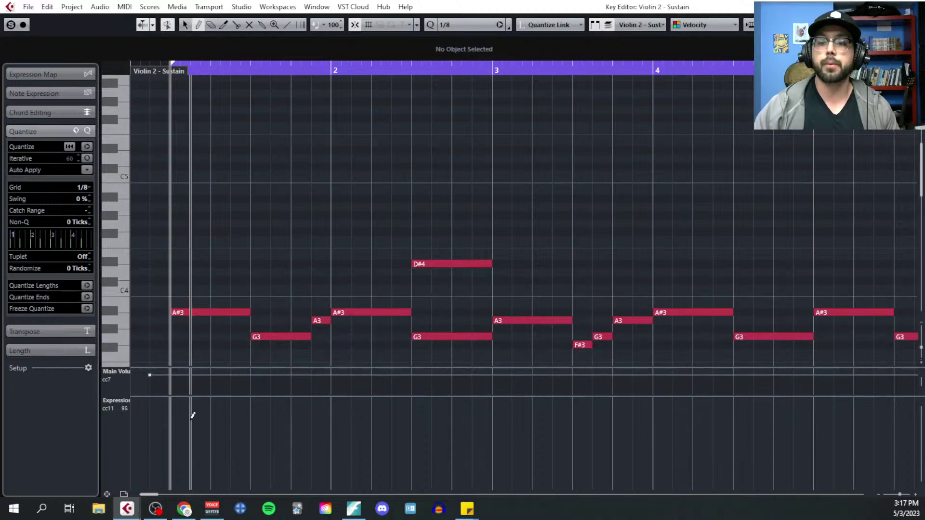
pyautogui.click(150, 408)
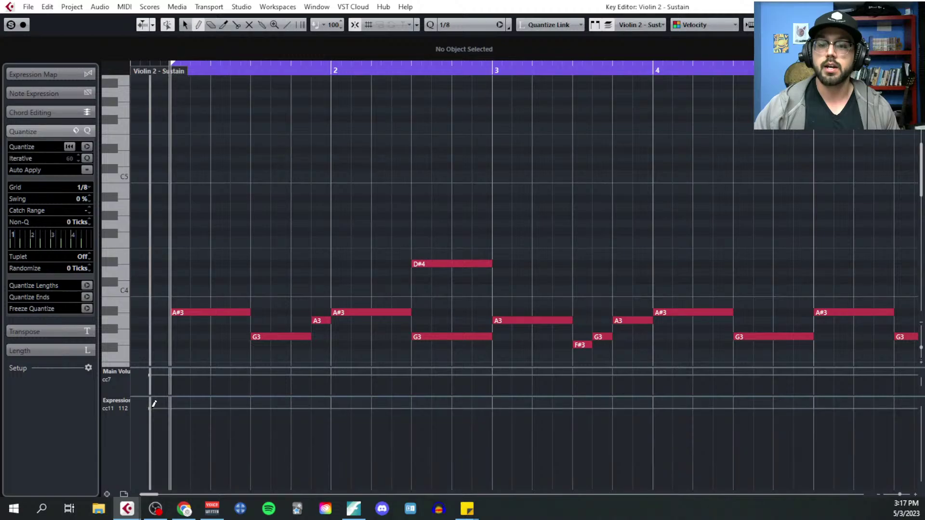
pyautogui.scroll(-2, 194, 245)
pyautogui.press('1')
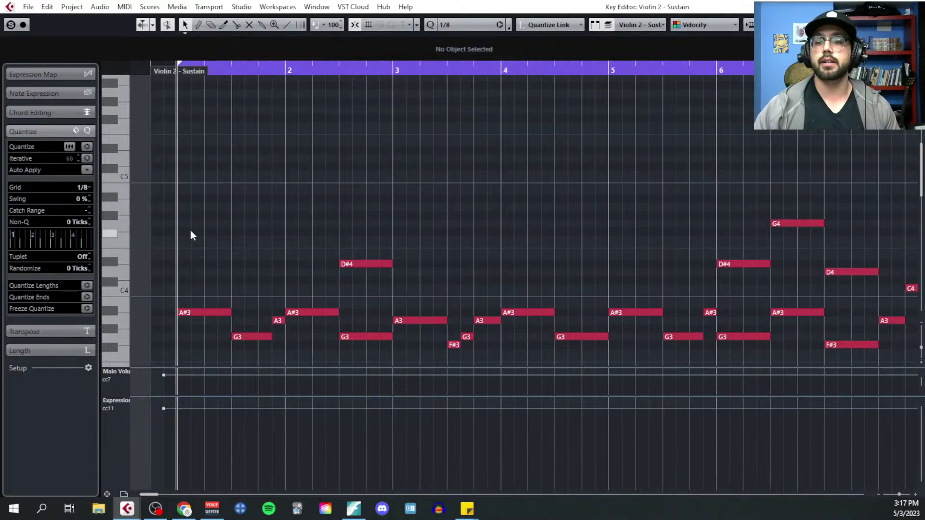
# Play the Sopranos & Altos part from just before bar 1 while viewing its lower notes
pyautogui.click(147, 70)
pyautogui.press('space')
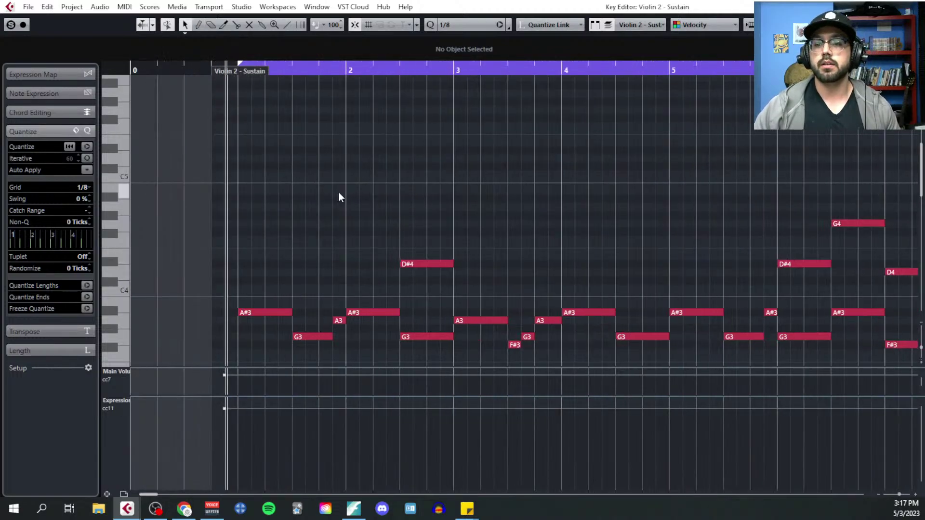
pyautogui.scroll(-4, 366, 194)
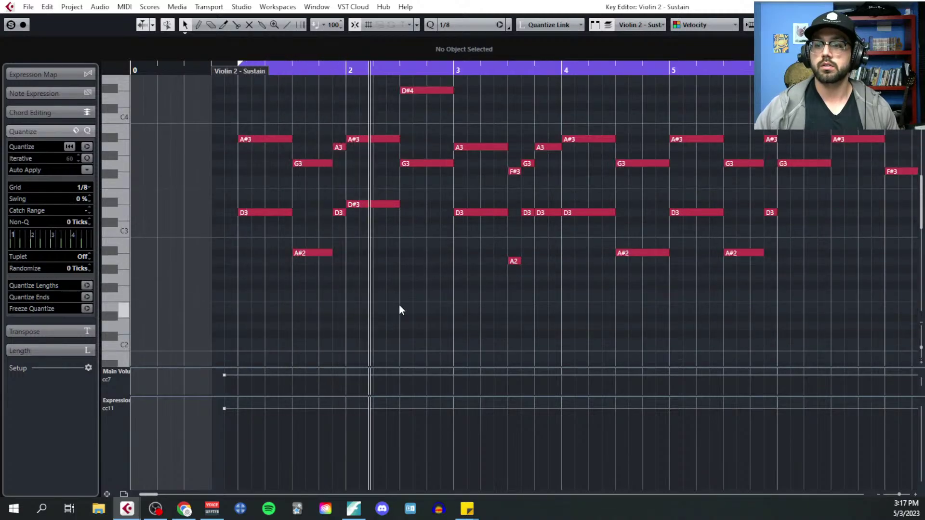
pyautogui.scroll(1, 399, 308)
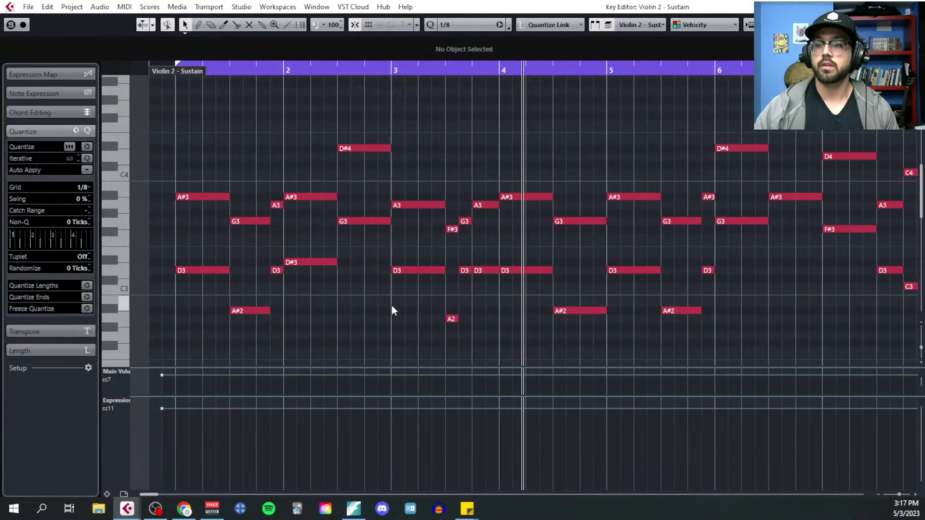
# Select the strong-beat chords from bar 1 through bar 8, including the final D4 and F#3 pair
pyautogui.press('g')
pyautogui.press('g')
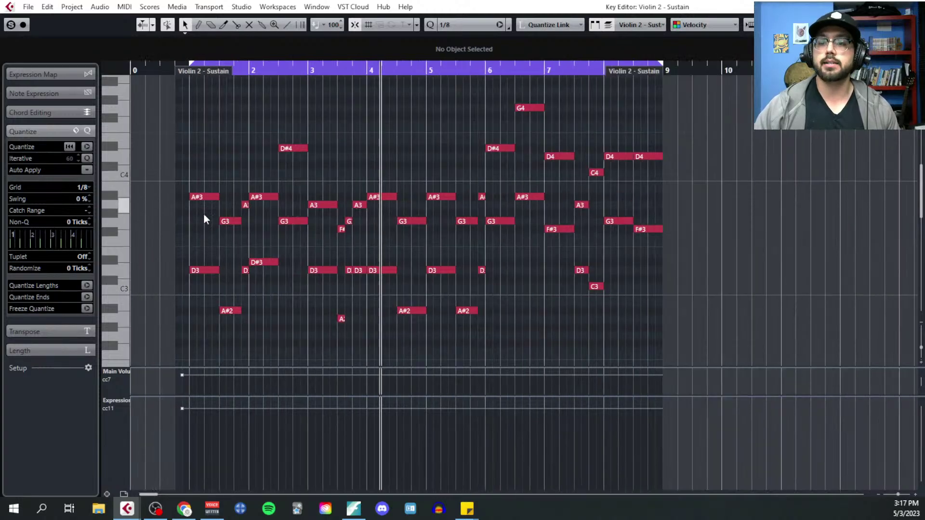
pyautogui.moveTo(196, 167); pyautogui.dragTo(202, 290)
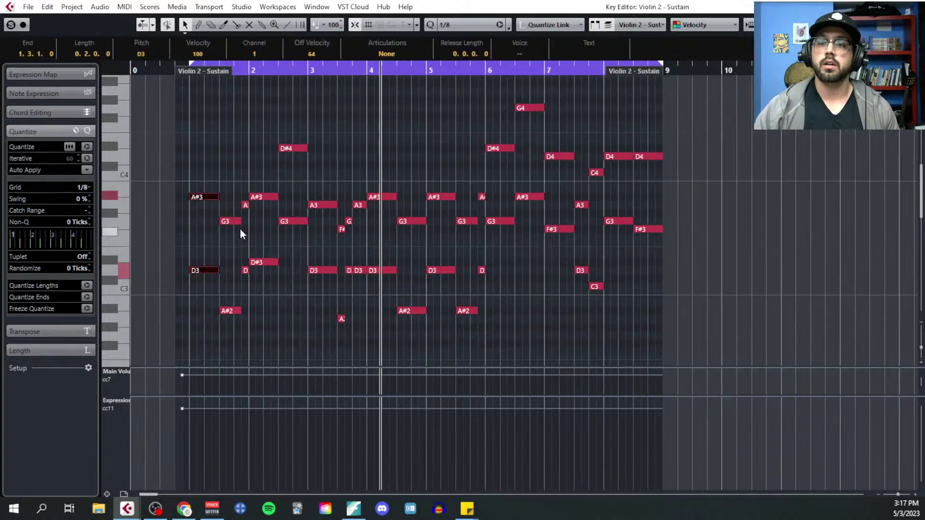
pyautogui.moveTo(254, 193); pyautogui.dragTo(267, 266)
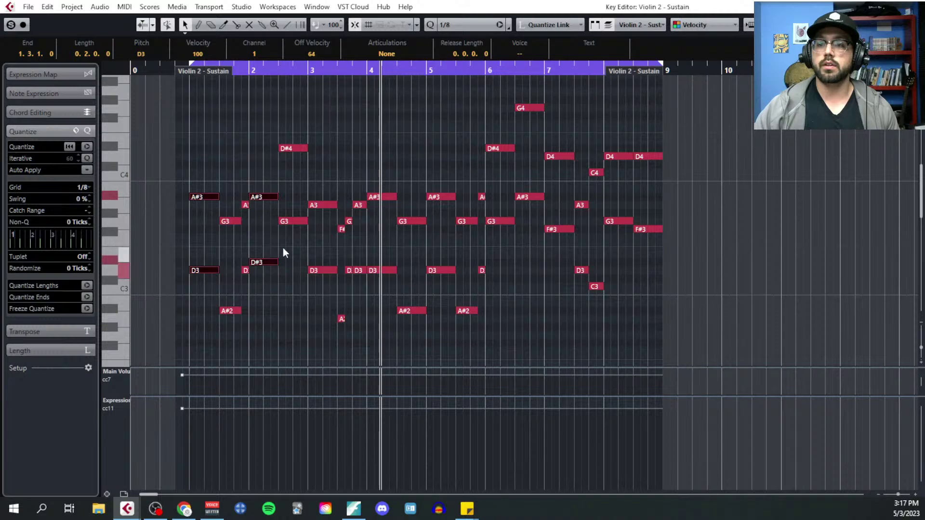
pyautogui.moveTo(298, 124); pyautogui.dragTo(338, 278)
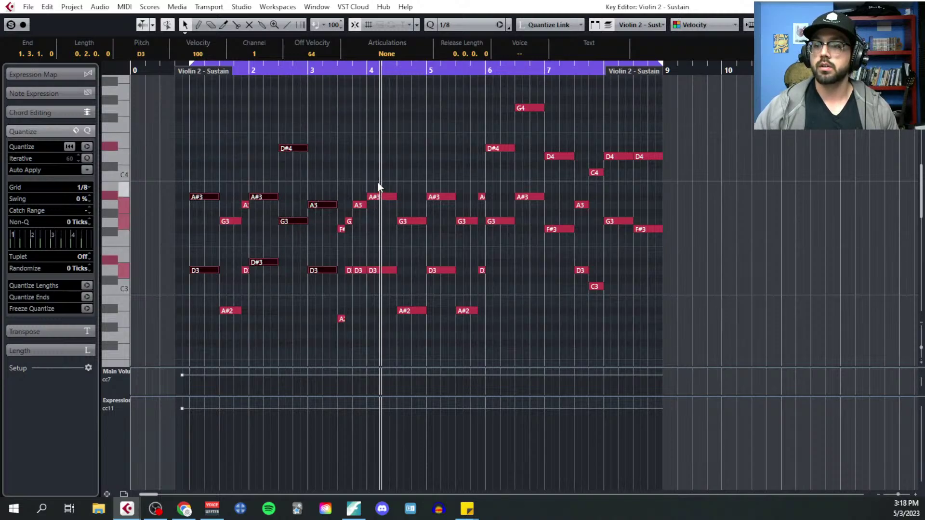
pyautogui.moveTo(377, 182); pyautogui.dragTo(379, 277)
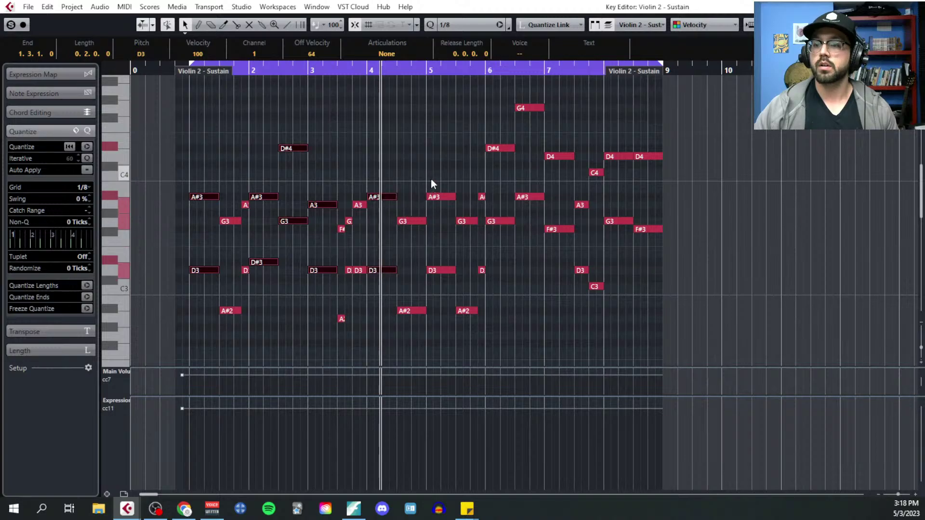
pyautogui.moveTo(497, 126); pyautogui.dragTo(503, 237)
pyautogui.moveTo(526, 136); pyautogui.dragTo(530, 211)
pyautogui.moveTo(554, 144); pyautogui.dragTo(562, 239)
pyautogui.moveTo(610, 143); pyautogui.dragTo(611, 226)
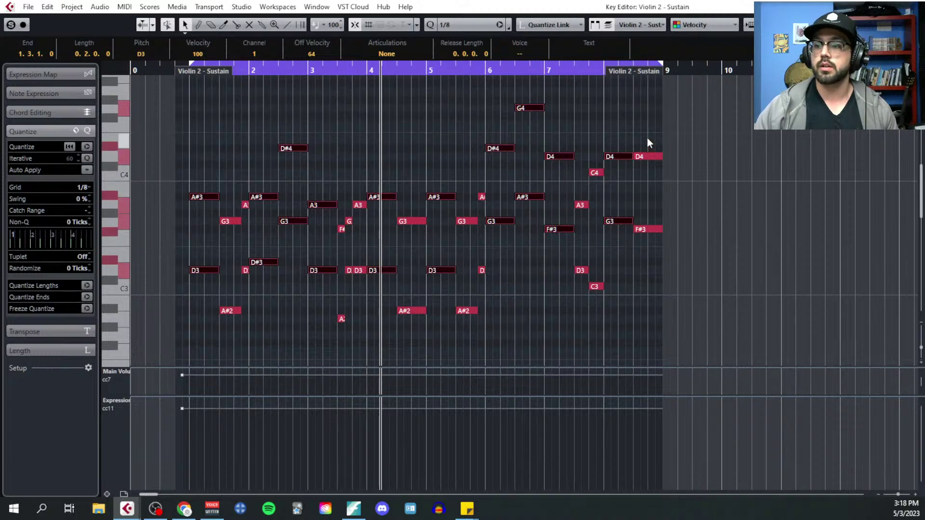
pyautogui.moveTo(647, 138); pyautogui.dragTo(644, 238)
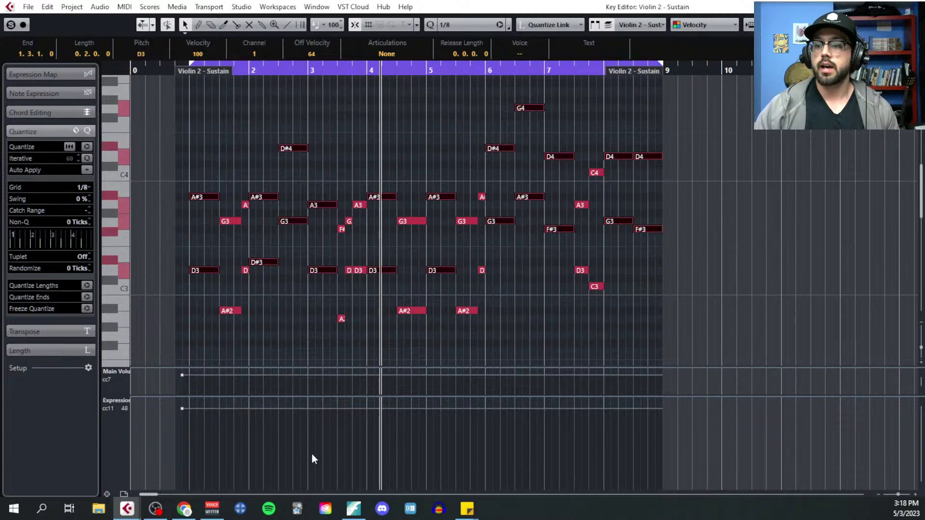
# Show a velocity lane and raise the strong-beat chords in bars 1 to 6 and at the start of bar 8 to velocity 110
pyautogui.click(107, 495)
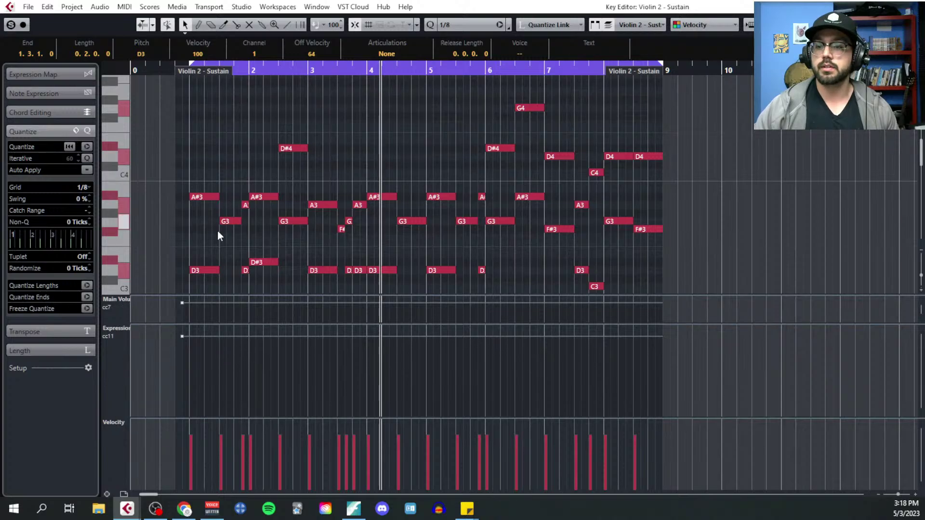
pyautogui.moveTo(204, 180); pyautogui.dragTo(206, 276)
pyautogui.scroll(-3, 204, 228)
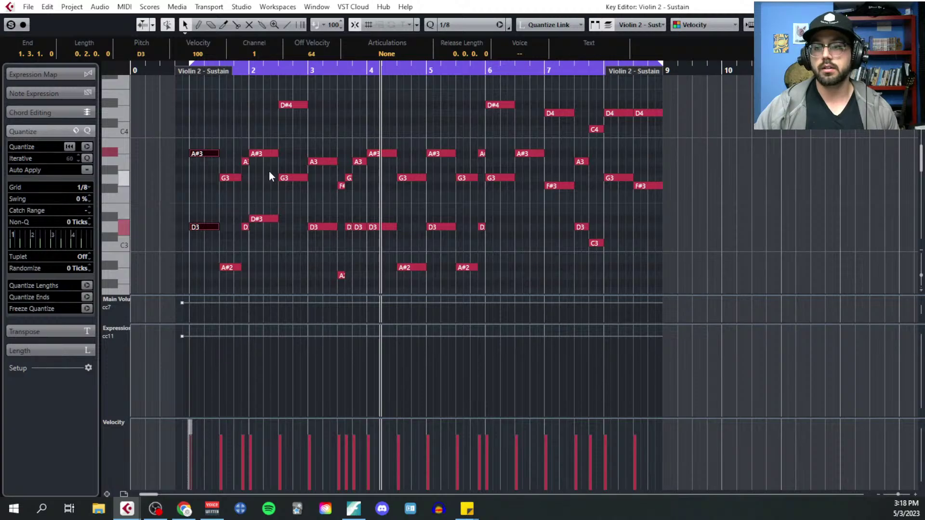
pyautogui.moveTo(262, 143); pyautogui.dragTo(270, 229)
pyautogui.moveTo(291, 96); pyautogui.dragTo(298, 198)
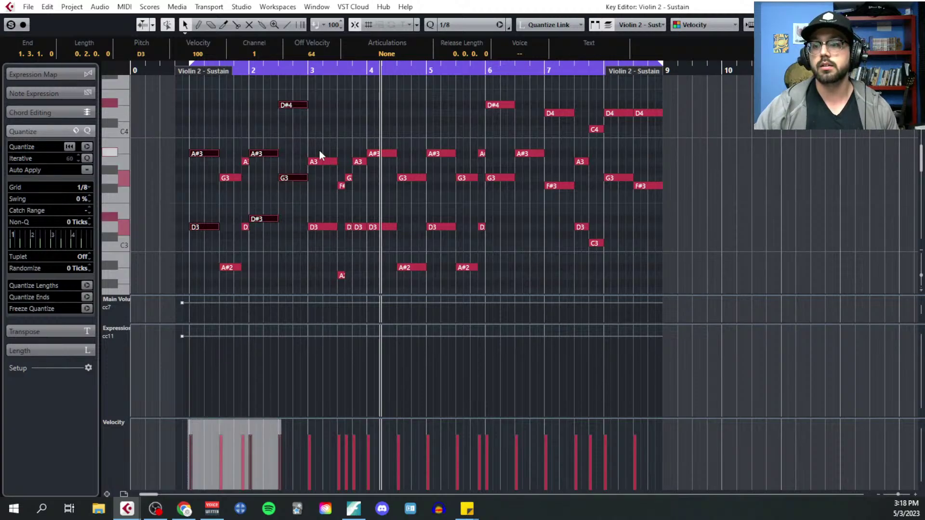
pyautogui.moveTo(319, 150); pyautogui.dragTo(326, 238)
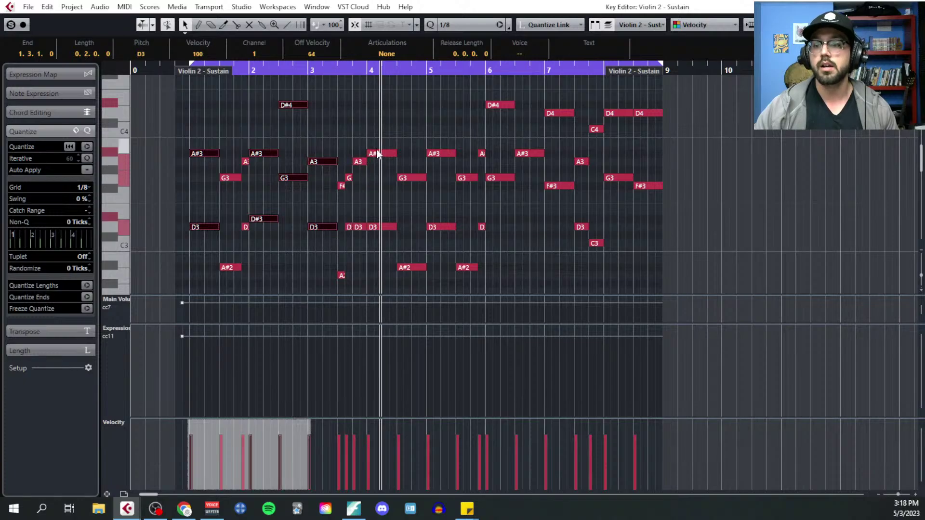
pyautogui.moveTo(378, 144); pyautogui.dragTo(388, 238)
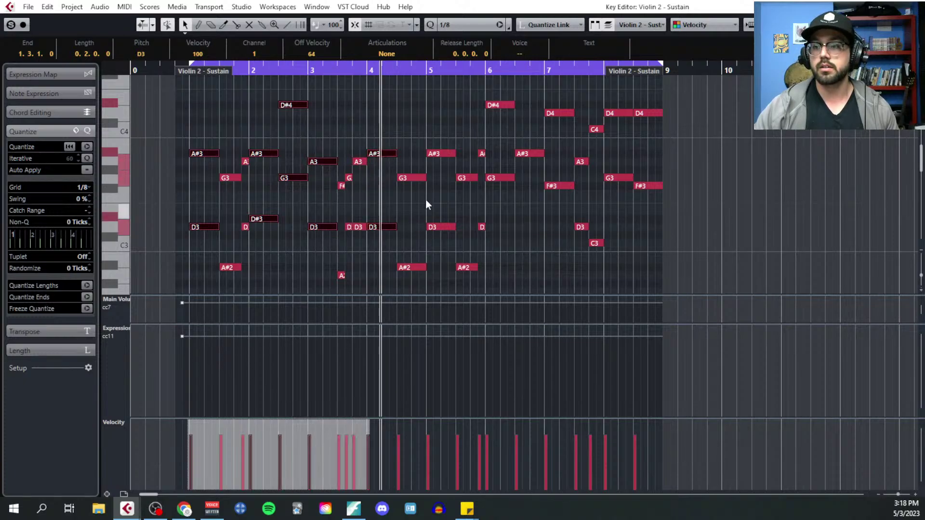
pyautogui.moveTo(435, 140); pyautogui.dragTo(447, 245)
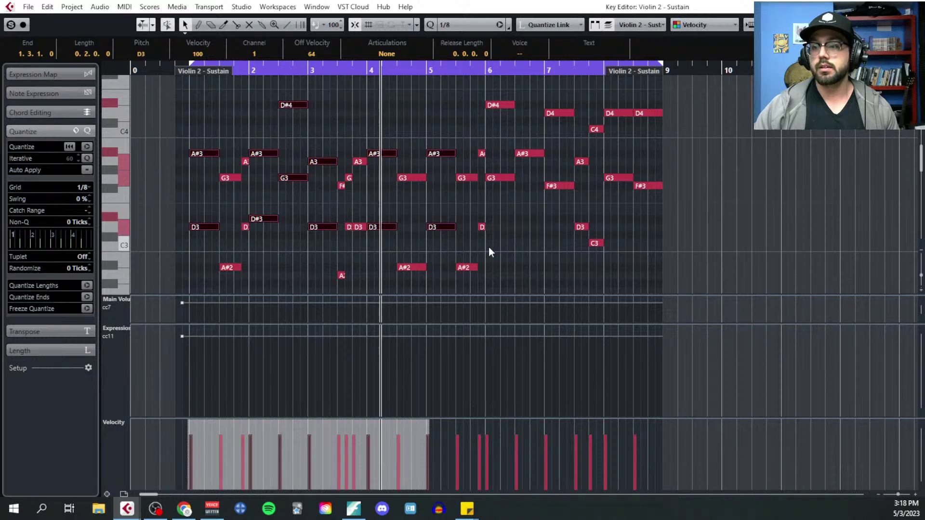
pyautogui.moveTo(498, 91); pyautogui.dragTo(511, 201)
pyautogui.scroll(3, 530, 196)
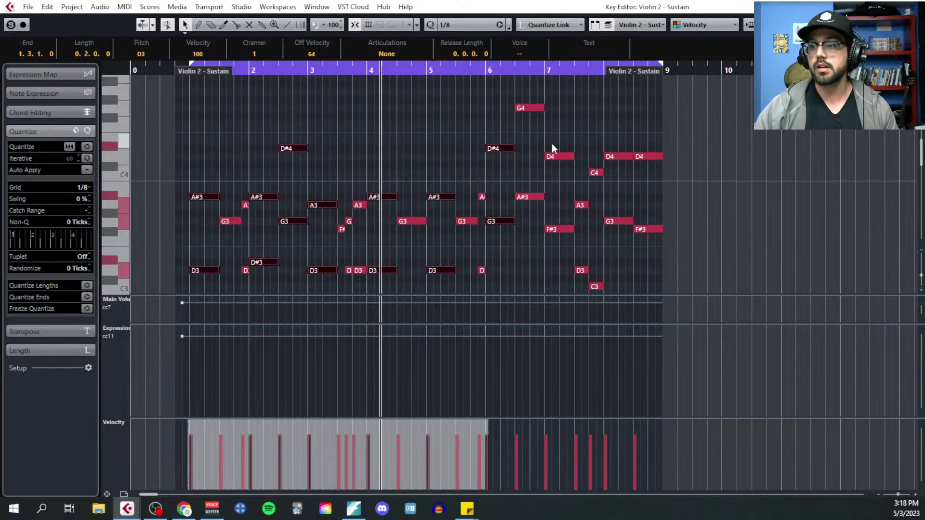
pyautogui.moveTo(534, 95); pyautogui.dragTo(539, 212)
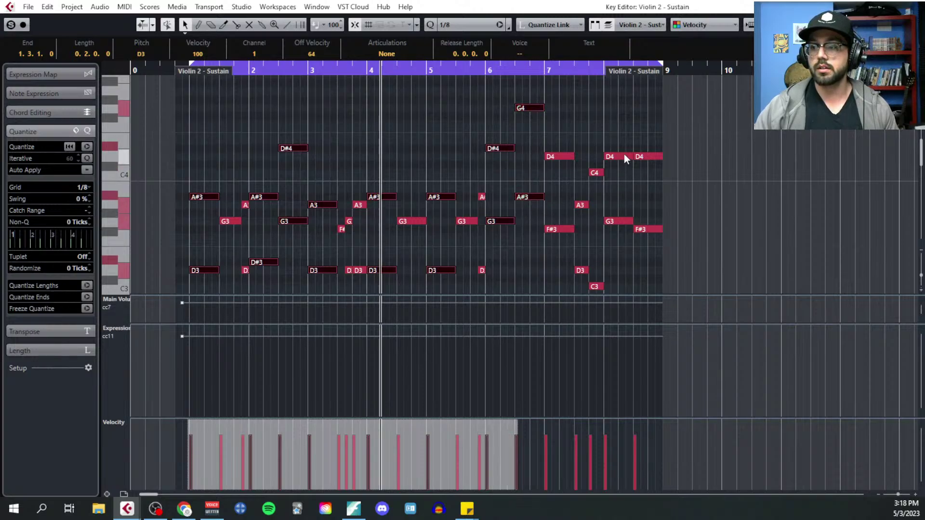
pyautogui.moveTo(620, 143); pyautogui.dragTo(627, 241)
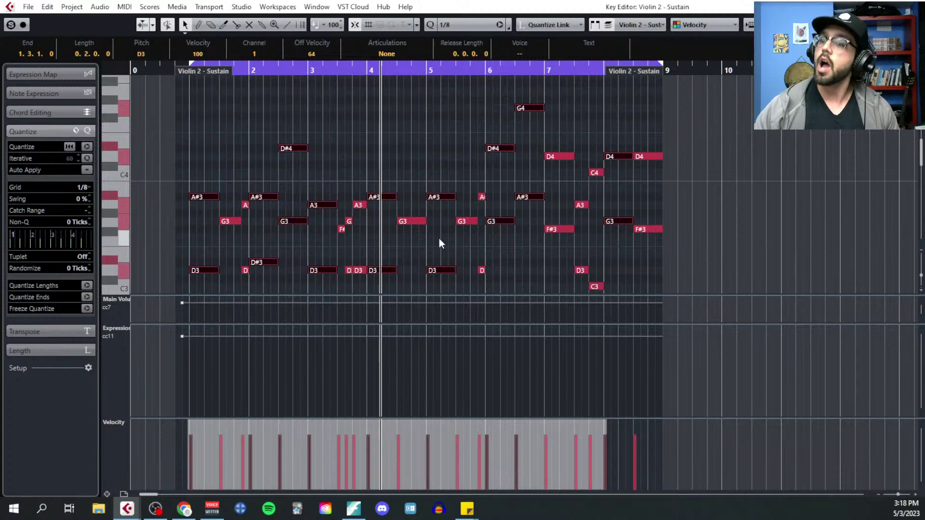
pyautogui.scroll(-3, 424, 270)
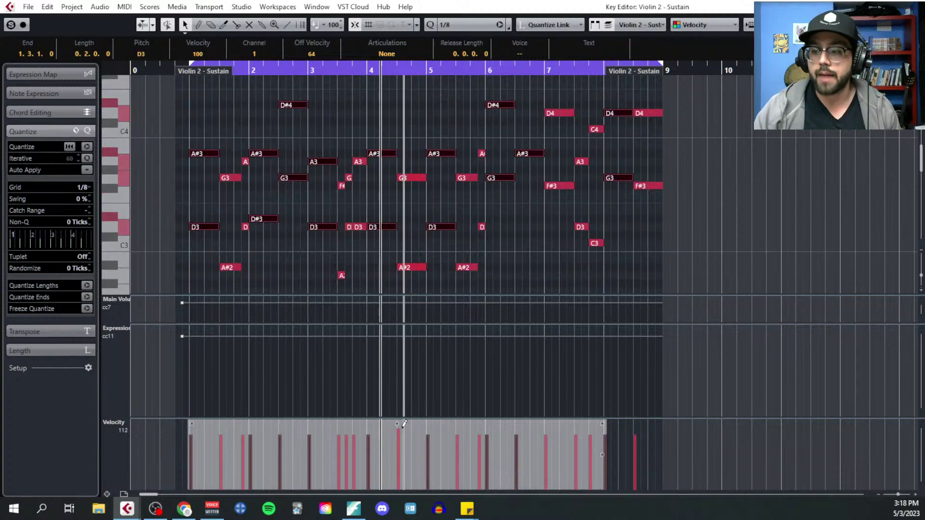
pyautogui.moveTo(396, 425); pyautogui.dragTo(396, 418)
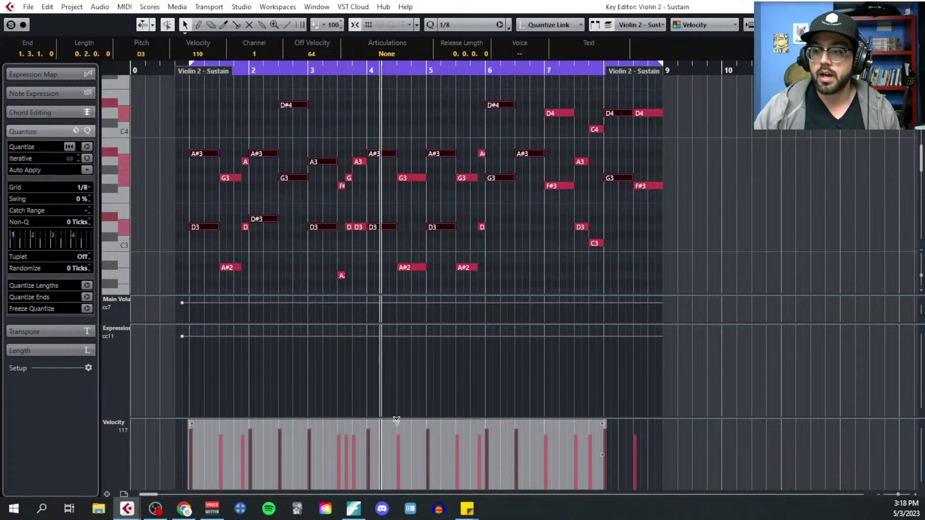
pyautogui.click(343, 327)
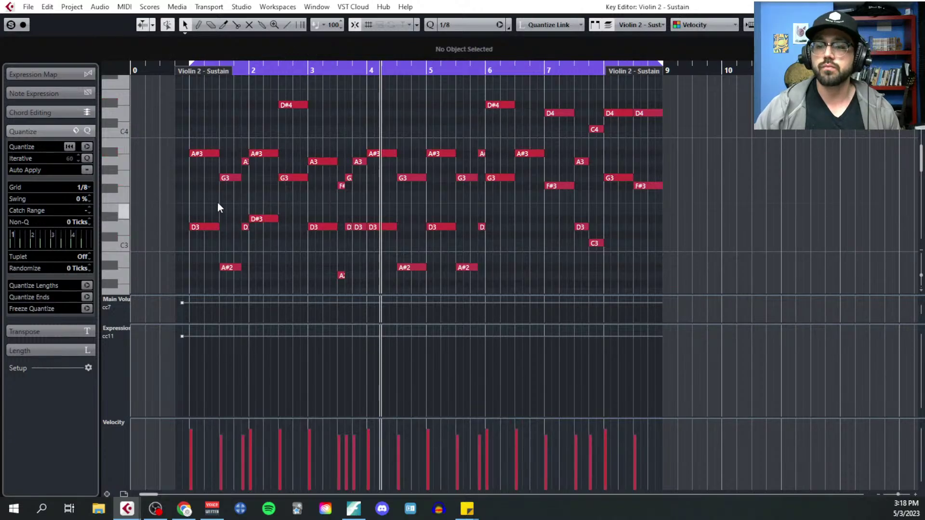
# Transpose all notes of the part down one octave and mute them
pyautogui.scroll(1, 201, 181)
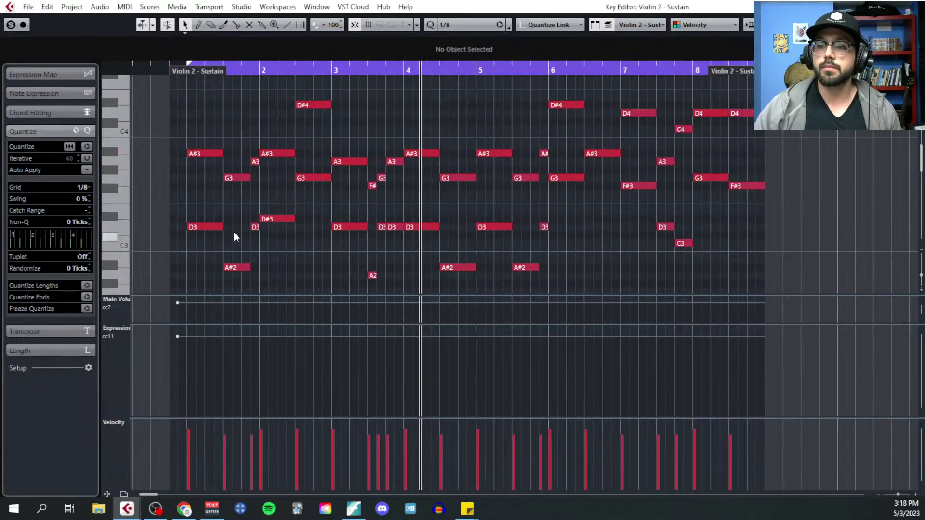
pyautogui.click(201, 157)
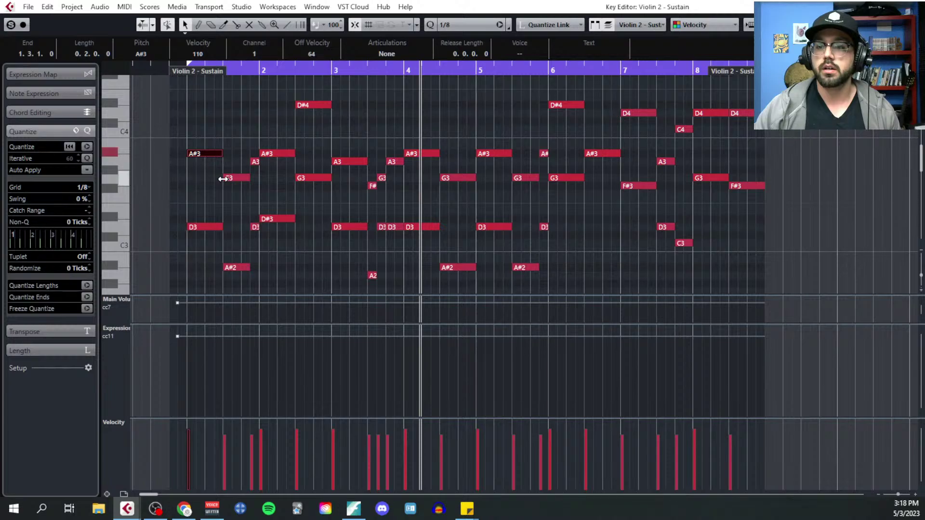
pyautogui.scroll(-1, 316, 202)
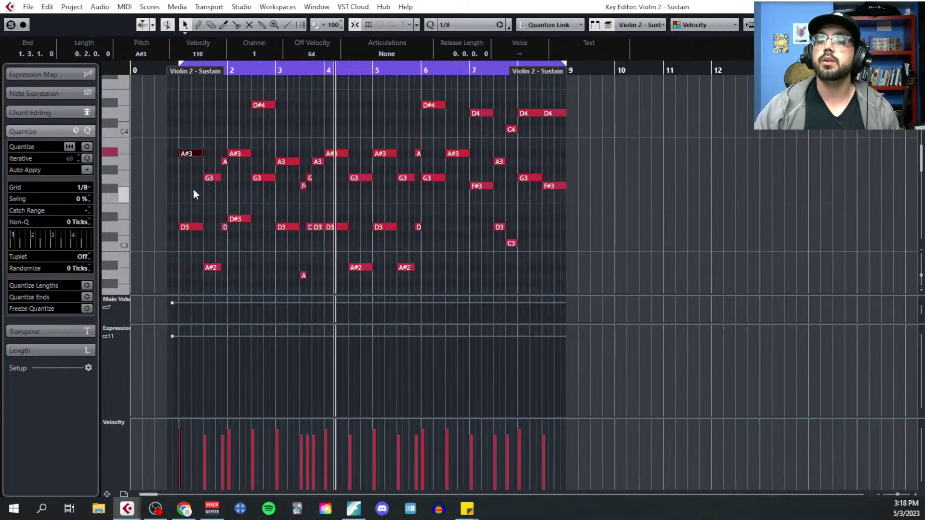
pyautogui.moveTo(181, 119); pyautogui.dragTo(565, 251)
pyautogui.scroll(3, 377, 234)
pyautogui.moveTo(234, 125); pyautogui.dragTo(460, 172)
pyautogui.moveTo(423, 93); pyautogui.dragTo(503, 138)
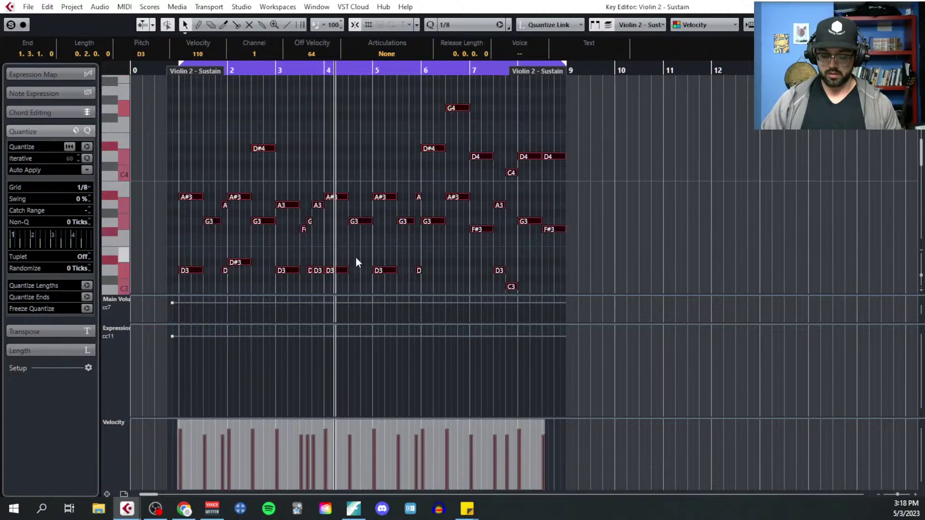
pyautogui.click(356, 258)
pyautogui.scroll(-5, 355, 258)
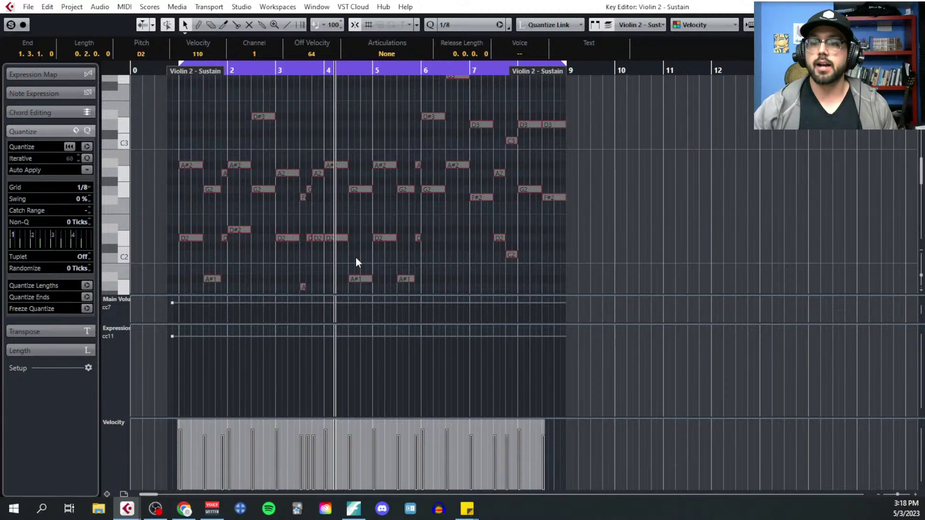
pyautogui.scroll(4, 198, 134)
pyautogui.hscroll(-3, 196, 135)
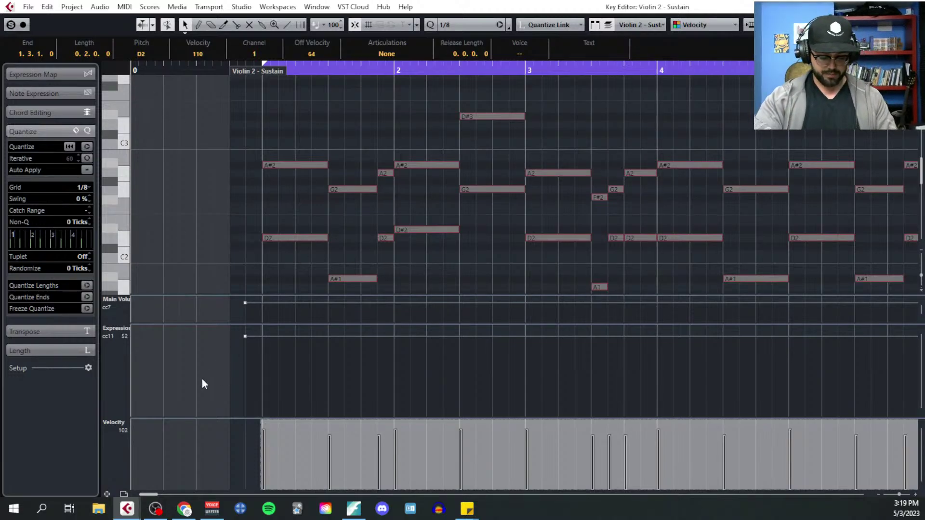
pyautogui.click(207, 357)
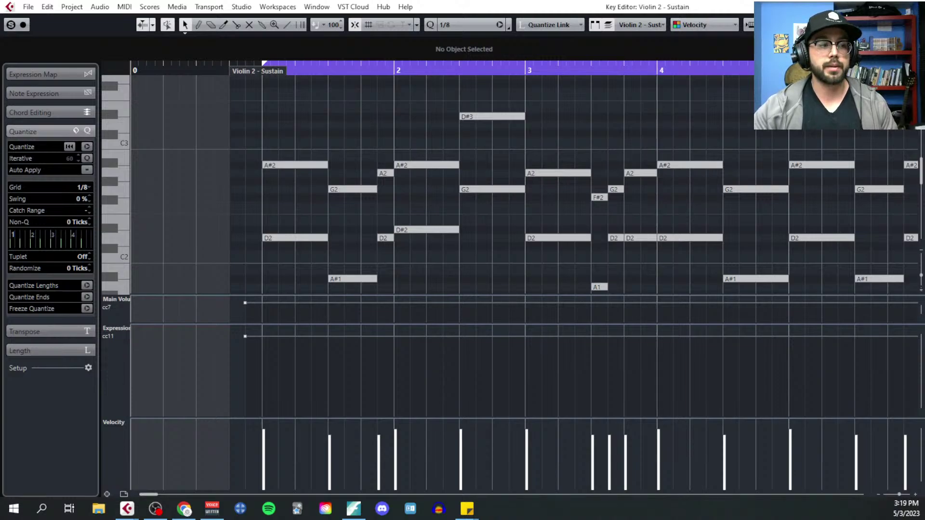
# Show the floating transport controls, return to the project start and record a new melody line through bar 8
pyautogui.press('F2')
pyautogui.moveTo(82, 341); pyautogui.dragTo(202, 337)
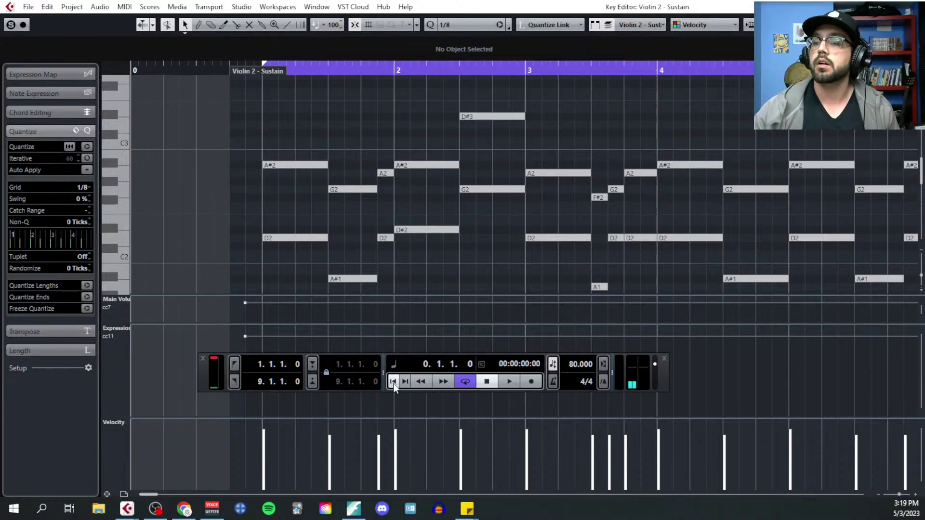
pyautogui.click(530, 382)
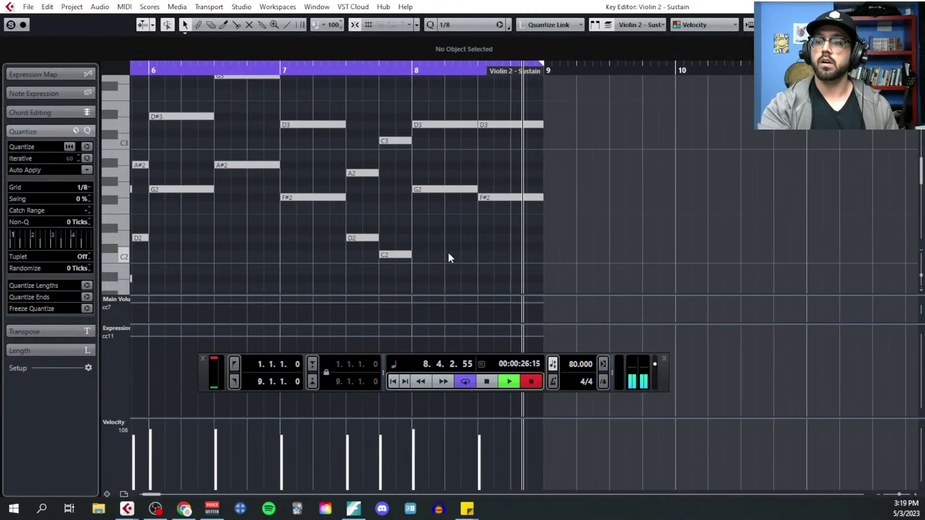
pyautogui.press('space')
# Quantize all newly recorded melody notes to the 1/8 grid, leaving out the muted notes
pyautogui.scroll(3, 448, 254)
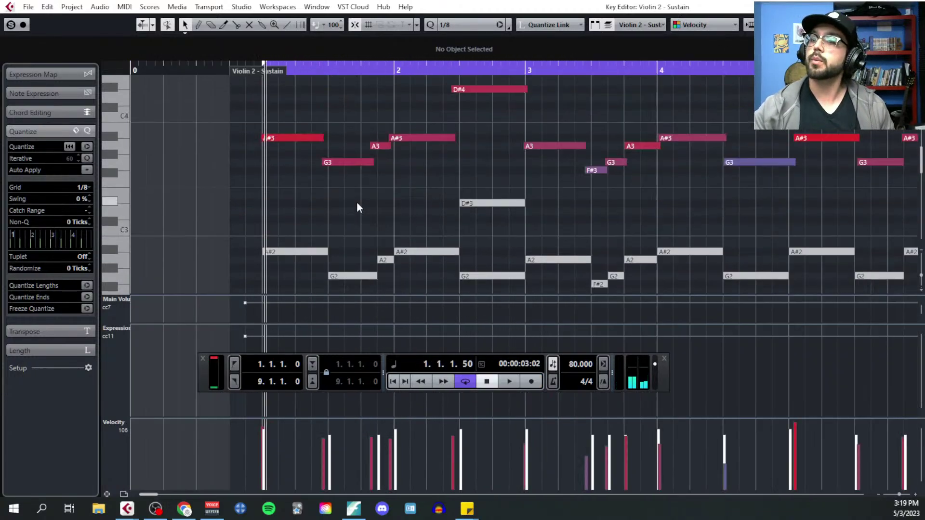
pyautogui.scroll(-3, 357, 201)
pyautogui.scroll(3, 433, 212)
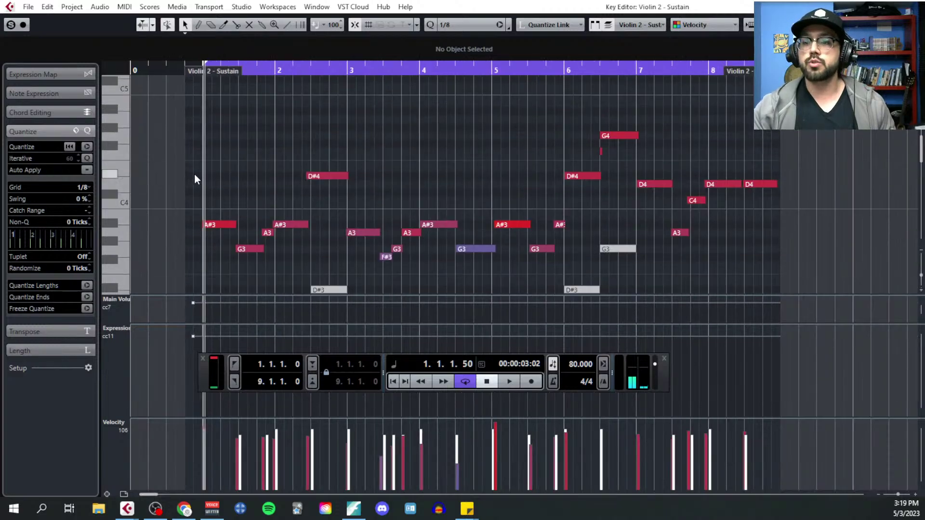
pyautogui.moveTo(191, 169); pyautogui.dragTo(478, 274)
pyautogui.moveTo(463, 186); pyautogui.dragTo(562, 251)
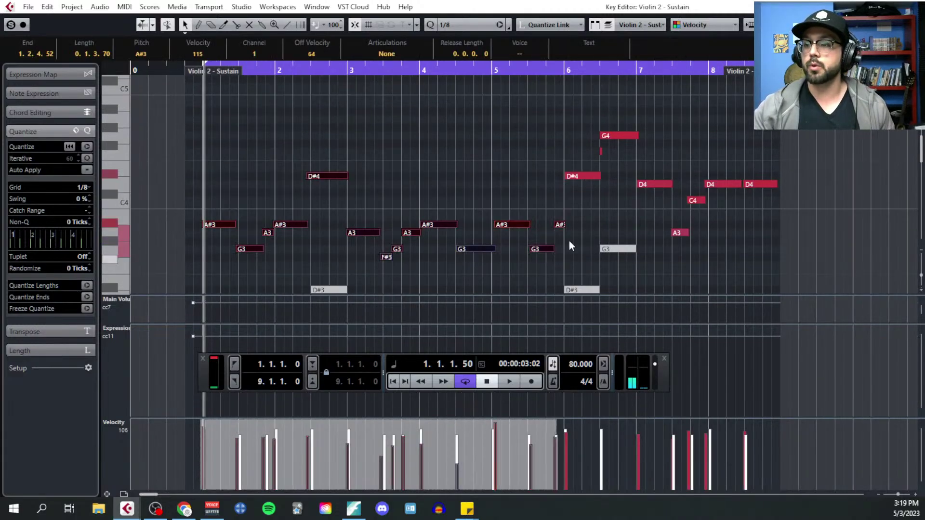
pyautogui.moveTo(551, 112); pyautogui.dragTo(786, 230)
pyautogui.scroll(4, 308, 234)
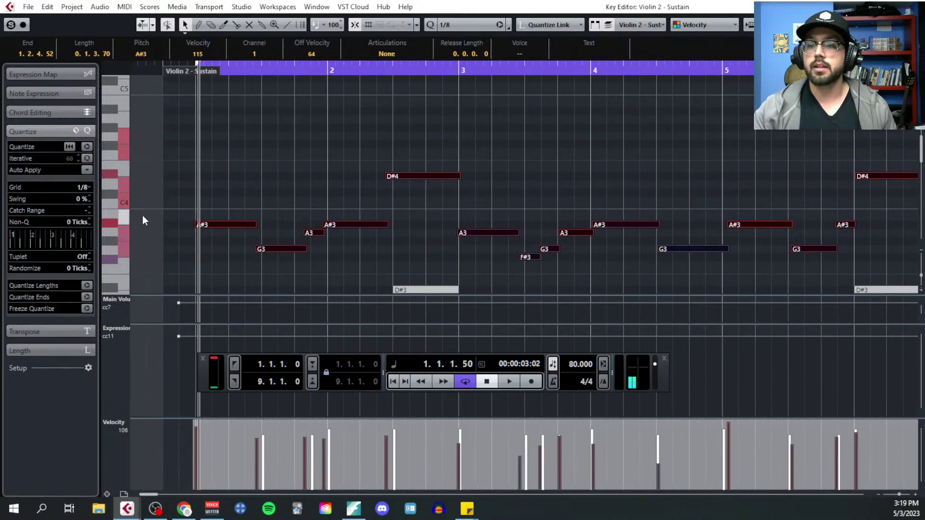
pyautogui.click(87, 146)
pyautogui.scroll(-2, 376, 181)
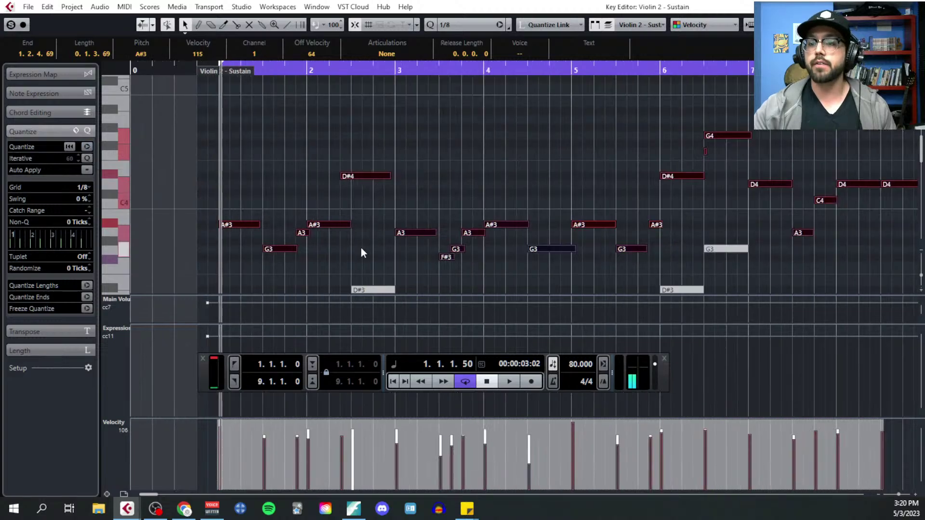
# Delete the stray short F note just below the G4 in the second half of bar 6
pyautogui.hscroll(3, 380, 241)
pyautogui.scroll(3, 545, 155)
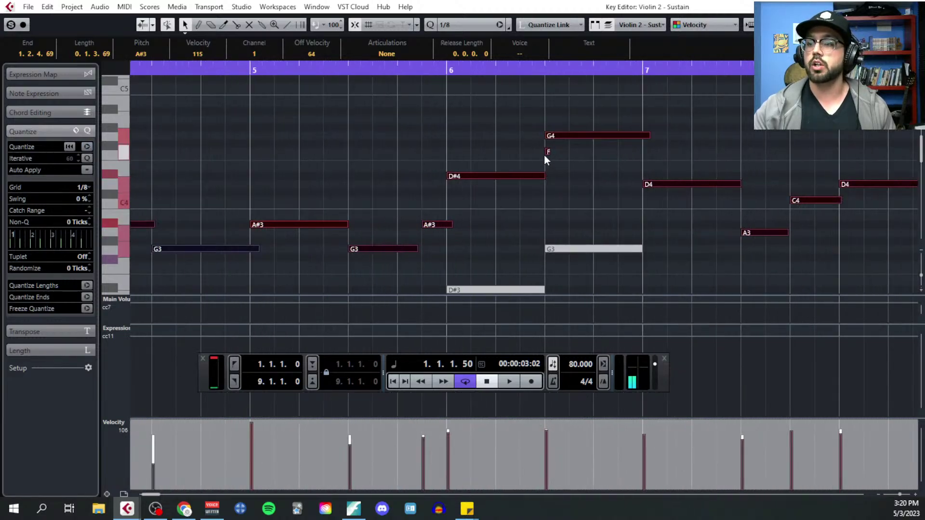
pyautogui.moveTo(539, 147); pyautogui.dragTo(552, 155)
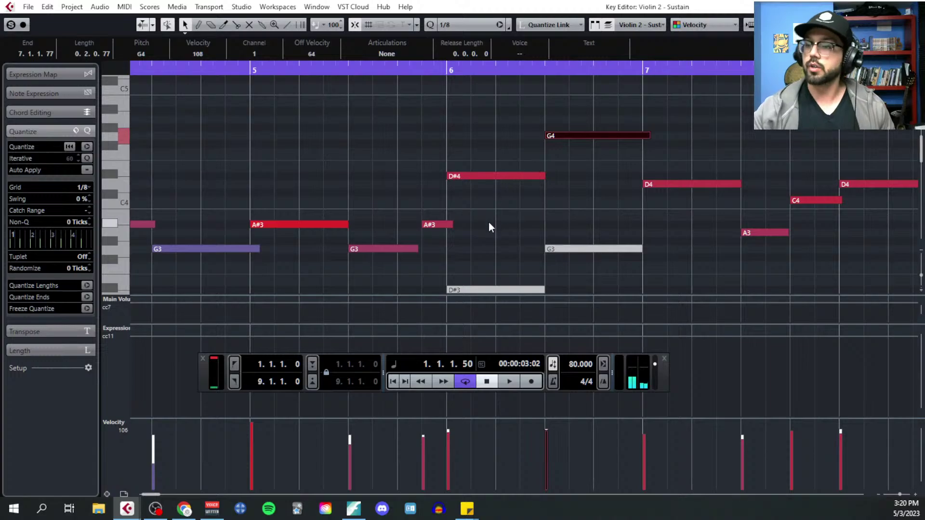
# Delete the muted top-voice notes that duplicate the new melody an octave lower, from bar 1 through the last D3 in bar 8
pyautogui.scroll(-3, 484, 227)
pyautogui.scroll(-2, 424, 227)
pyautogui.hscroll(-4, 354, 196)
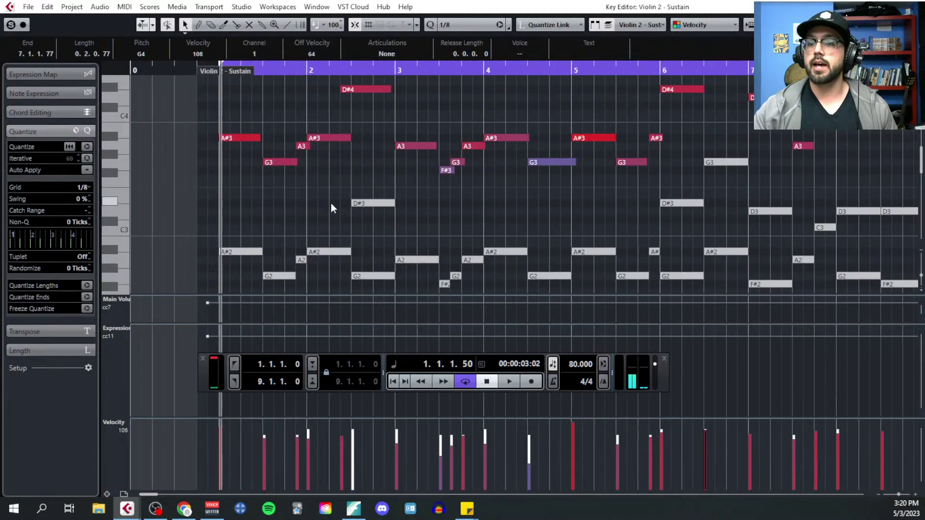
pyautogui.scroll(-1, 330, 201)
pyautogui.moveTo(225, 189); pyautogui.dragTo(331, 229)
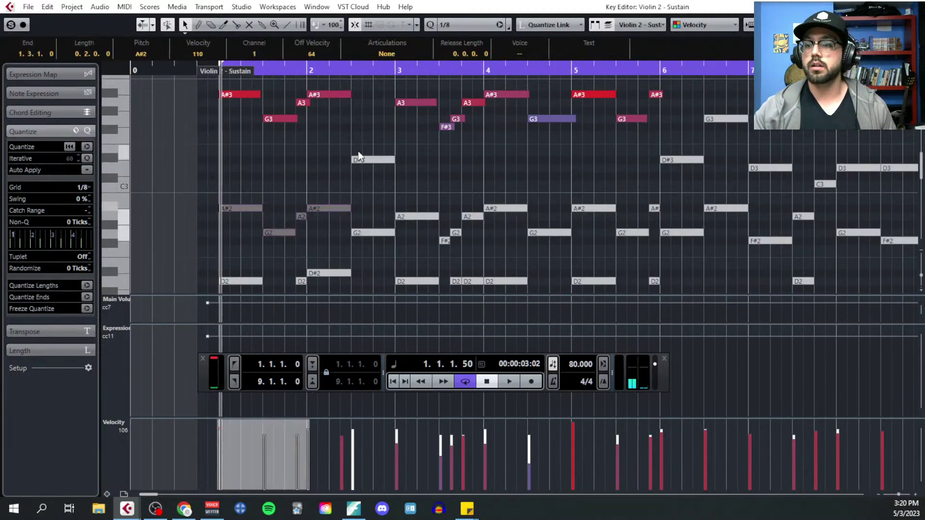
pyautogui.keyDown('shift'); pyautogui.click(357, 161); pyautogui.keyUp('shift')
pyautogui.keyDown('shift'); pyautogui.click(427, 217); pyautogui.keyUp('shift')
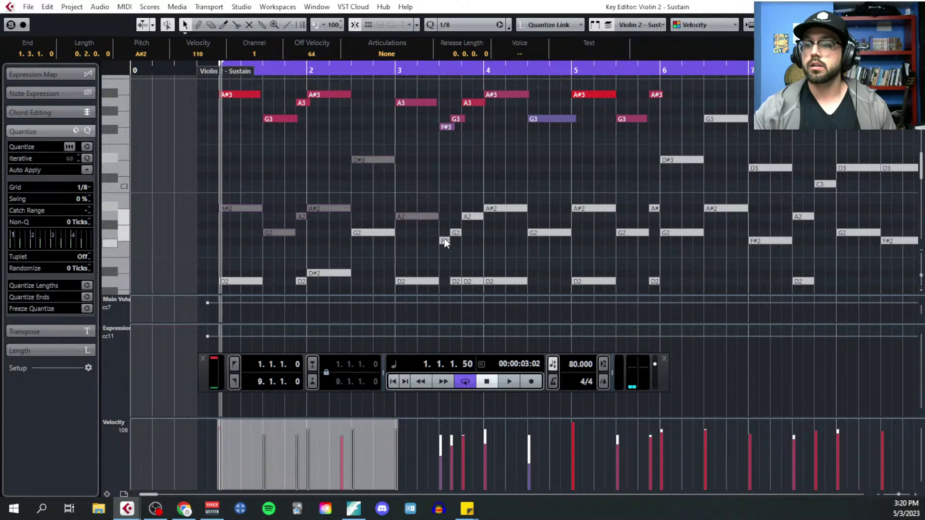
pyautogui.keyDown('shift'); pyautogui.click(445, 241); pyautogui.keyUp('shift')
pyautogui.keyDown('shift'); pyautogui.click(456, 234); pyautogui.keyUp('shift')
pyautogui.keyDown('shift'); pyautogui.click(467, 218); pyautogui.keyUp('shift')
pyautogui.keyDown('shift'); pyautogui.click(492, 210); pyautogui.keyUp('shift')
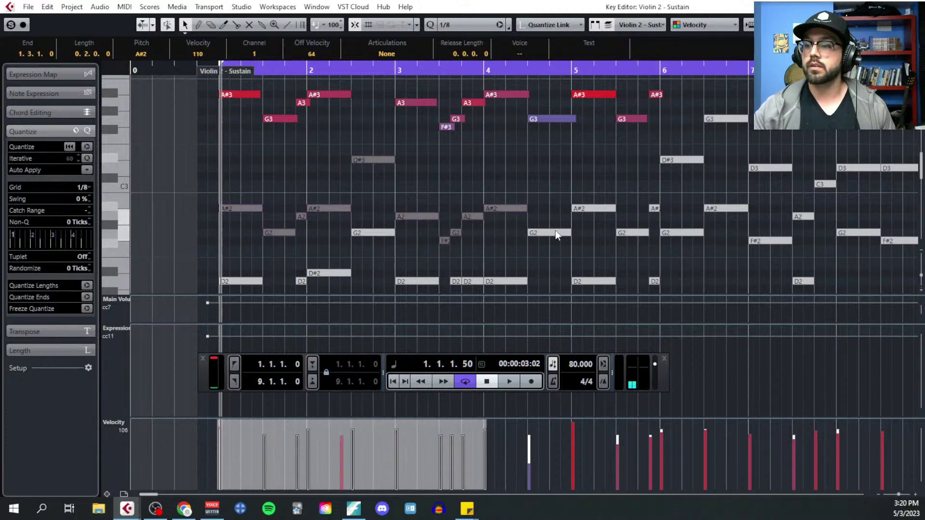
pyautogui.keyDown('shift'); pyautogui.click(555, 231); pyautogui.keyUp('shift')
pyautogui.keyDown('shift'); pyautogui.click(603, 208); pyautogui.keyUp('shift')
pyautogui.keyDown('shift'); pyautogui.click(637, 233); pyautogui.keyUp('shift')
pyautogui.keyDown('shift'); pyautogui.click(654, 209); pyautogui.keyUp('shift')
pyautogui.keyDown('shift'); pyautogui.click(679, 160); pyautogui.keyUp('shift')
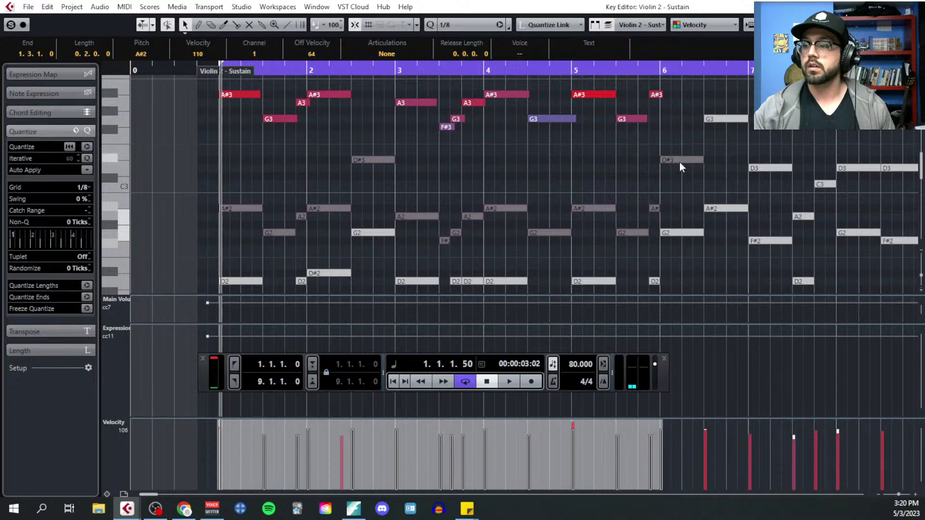
pyautogui.keyDown('shift'); pyautogui.click(718, 120); pyautogui.keyUp('shift')
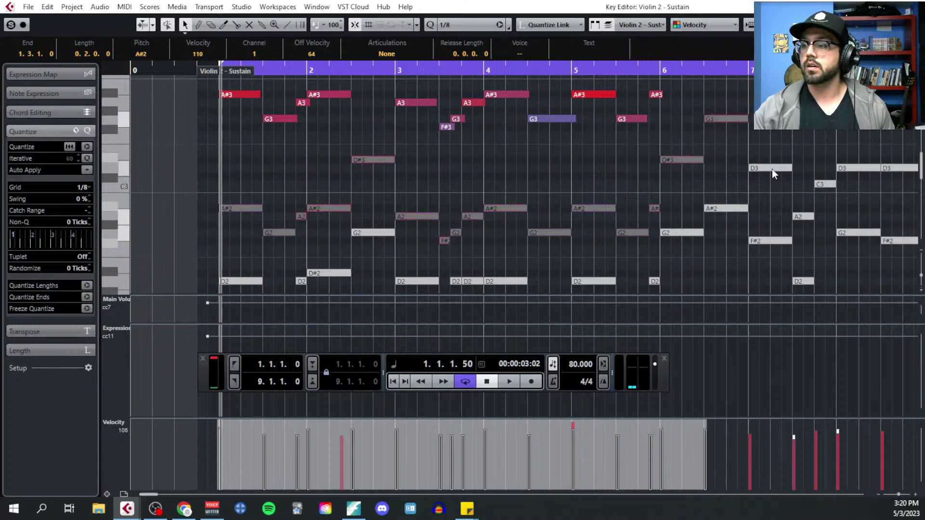
pyautogui.keyDown('shift'); pyautogui.click(772, 169); pyautogui.keyUp('shift')
pyautogui.keyDown('shift'); pyautogui.click(804, 216); pyautogui.keyUp('shift')
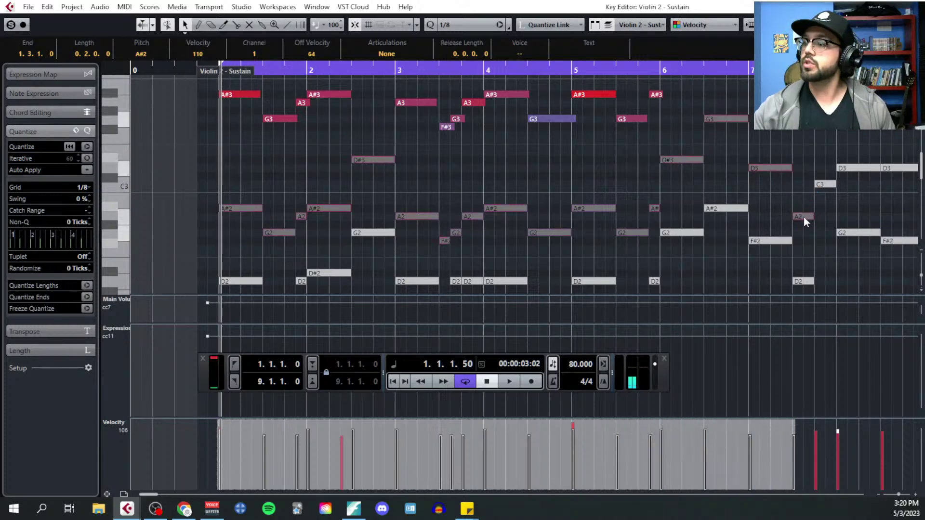
pyautogui.keyDown('shift'); pyautogui.click(828, 185); pyautogui.keyUp('shift')
pyautogui.keyDown('shift'); pyautogui.click(853, 168); pyautogui.keyUp('shift')
pyautogui.hscroll(3, 853, 198)
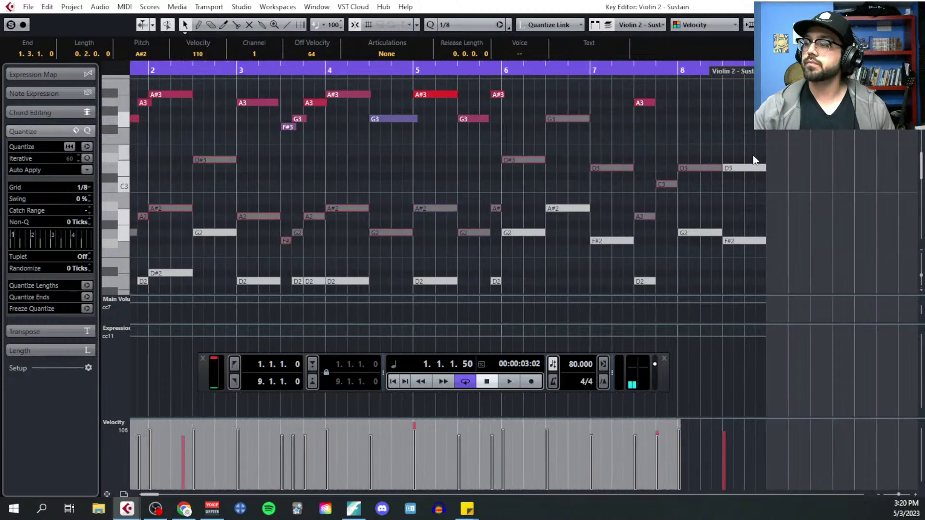
pyautogui.keyDown('shift'); pyautogui.click(754, 168); pyautogui.keyUp('shift')
pyautogui.press('Delete')
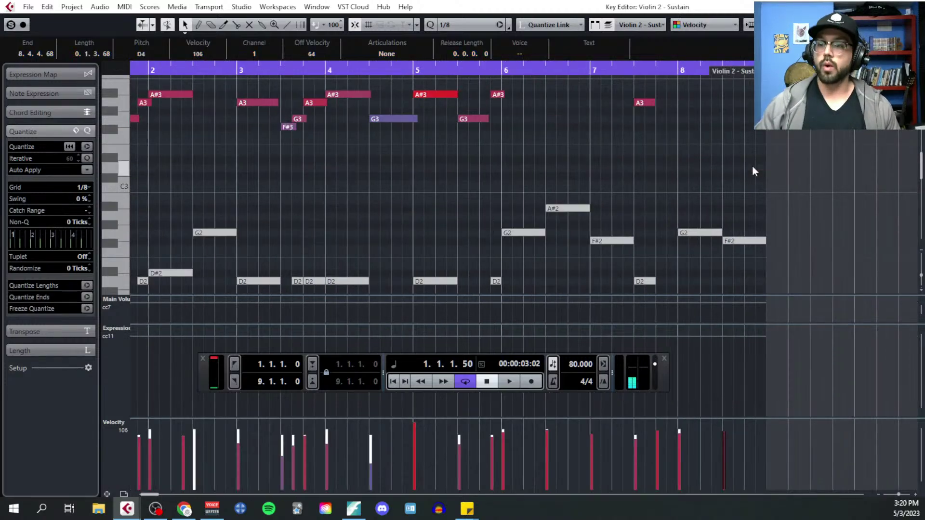
# Trim the start of the D#4 melody note in bar 2 so that it begins at 2.3.1.0
pyautogui.hscroll(-2, 729, 181)
pyautogui.hscroll(-2, 729, 184)
pyautogui.scroll(3, 395, 164)
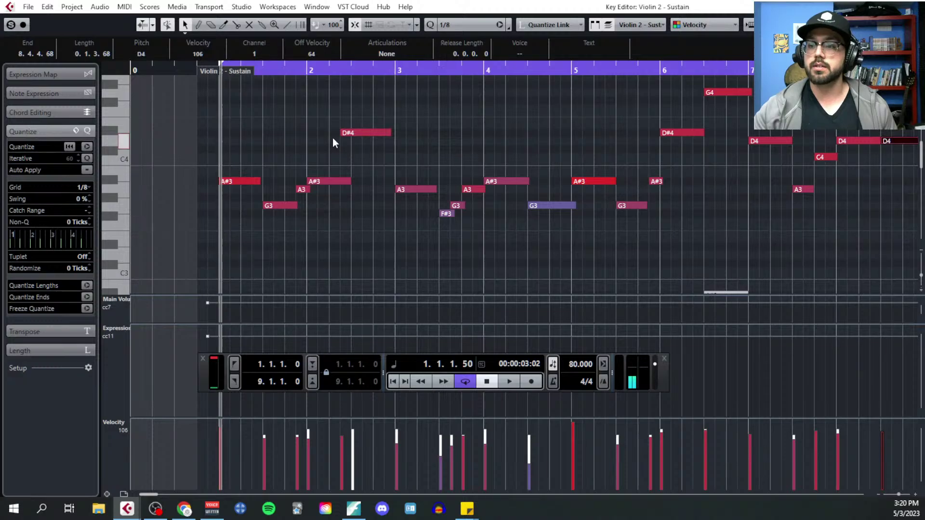
pyautogui.press('g')
pyautogui.scroll(2, 330, 161)
pyautogui.moveTo(186, 107); pyautogui.dragTo(677, 264)
pyautogui.press('h')
pyautogui.press('h')
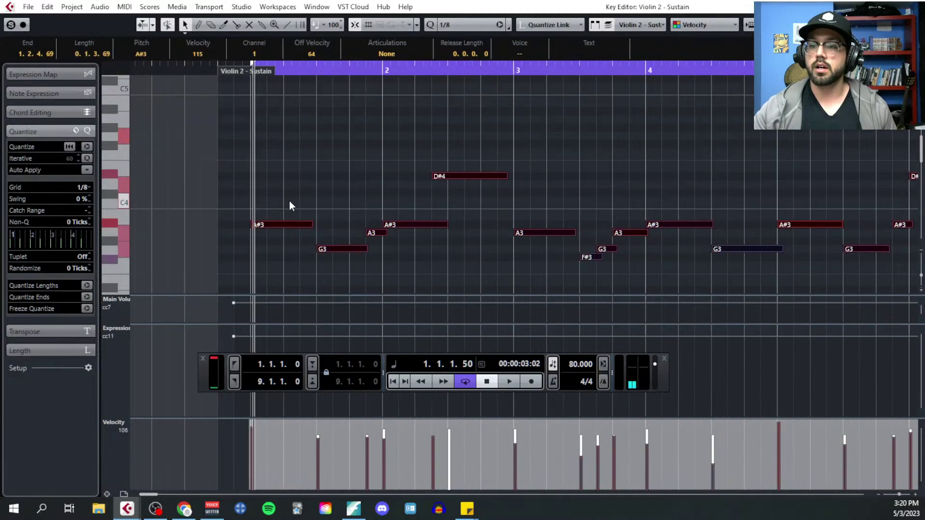
pyautogui.click(282, 201)
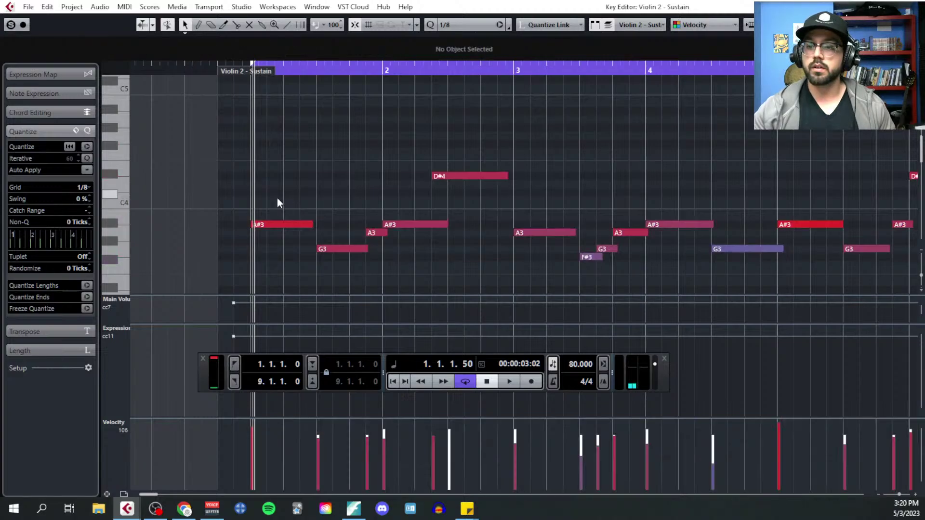
pyautogui.click(434, 176)
pyautogui.moveTo(434, 177); pyautogui.dragTo(450, 176)
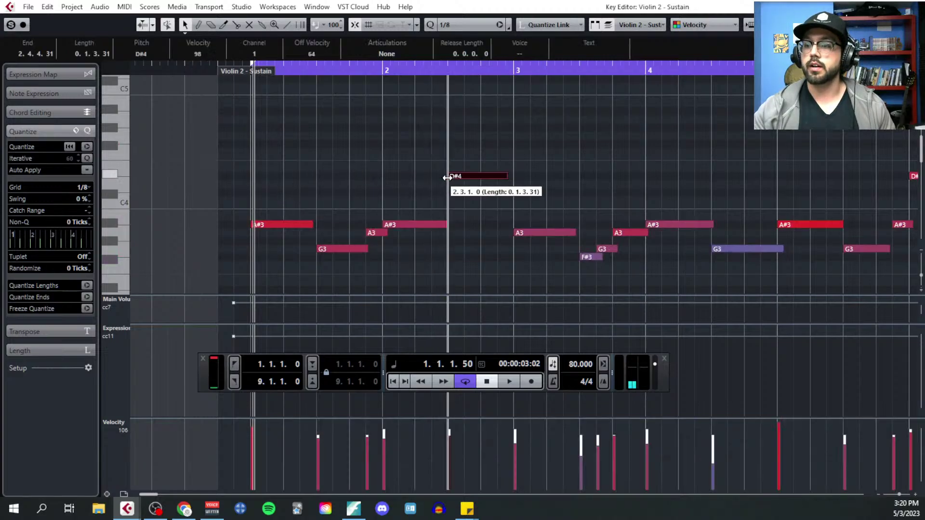
# Copy the whole melody line, paste it at the start of bar 1 and transpose the copy down one octave
pyautogui.press('g')
pyautogui.press('g')
pyautogui.moveTo(169, 112); pyautogui.dragTo(617, 288)
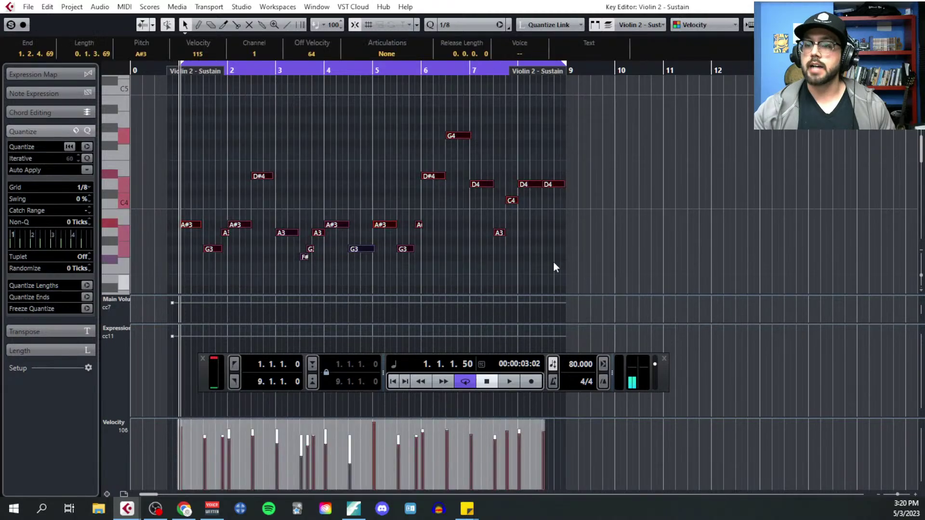
pyautogui.scroll(-3, 342, 217)
pyautogui.press('h')
pyautogui.press('h')
pyautogui.press('h')
pyautogui.press('h')
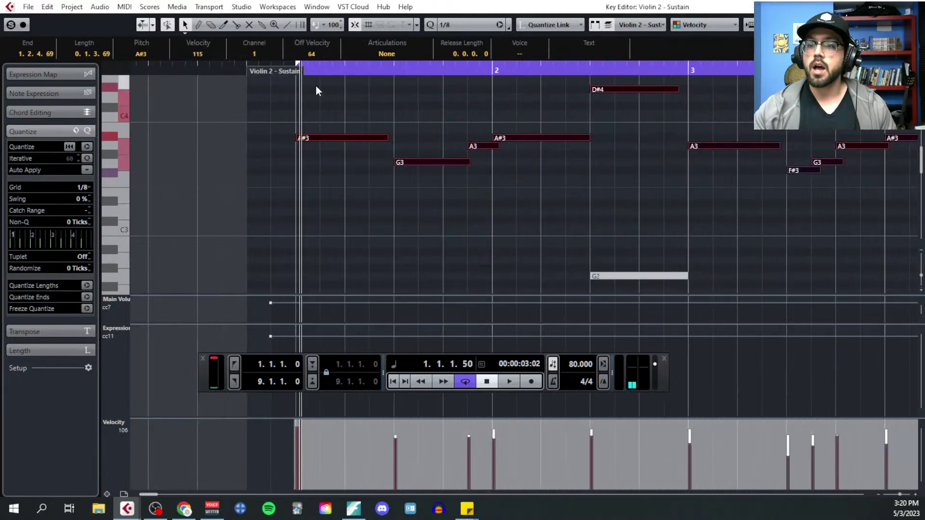
pyautogui.click(268, 70)
pyautogui.click(336, 127)
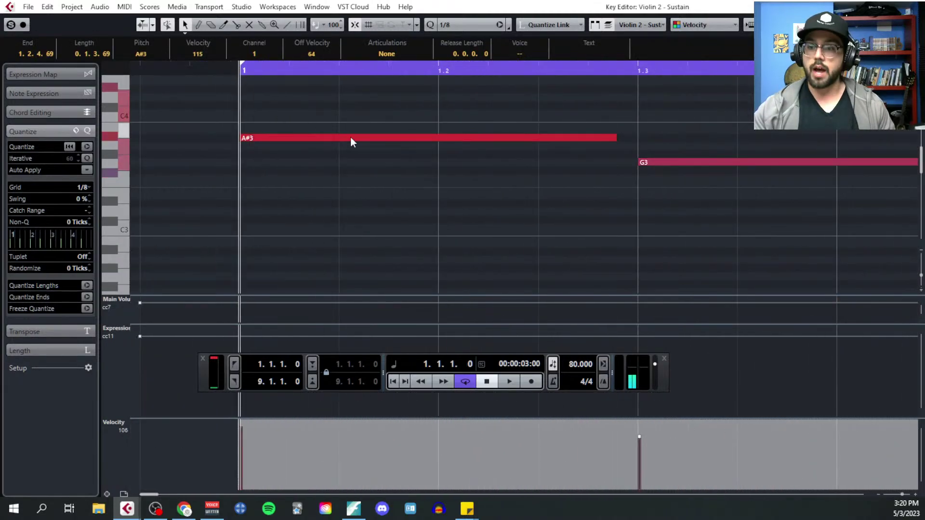
pyautogui.hotkey('ctrl', 'v')
pyautogui.press('g')
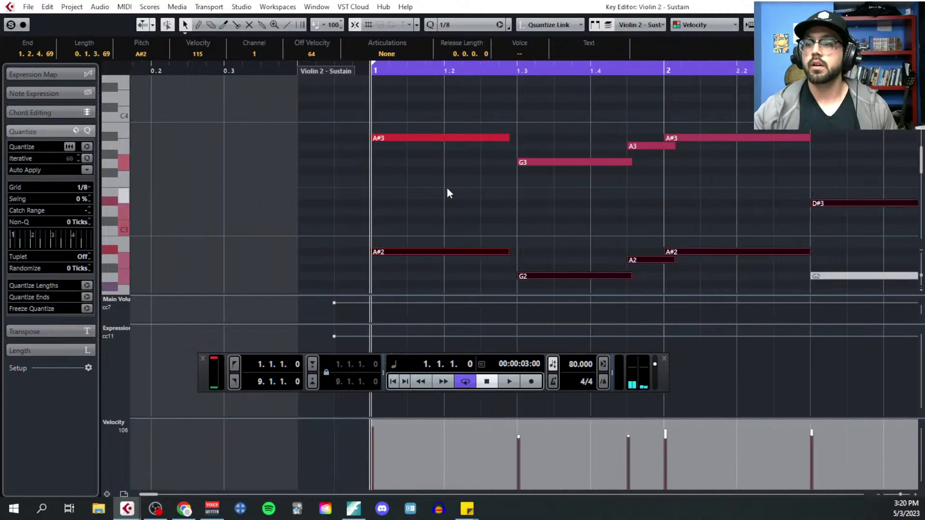
# Raise the first note of the copied line, at the start of bar 1, from A#2 to D3
pyautogui.scroll(-3, 458, 174)
pyautogui.hscroll(3, 463, 191)
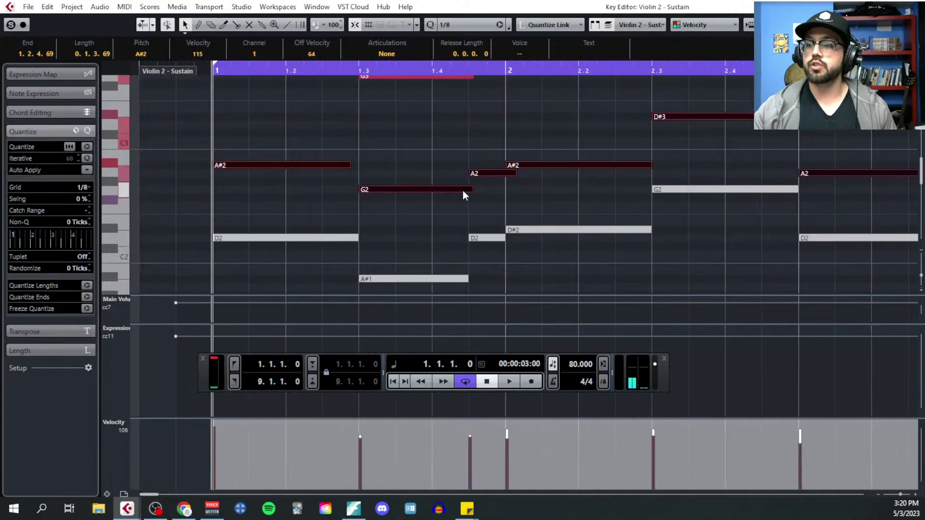
pyautogui.click(326, 194)
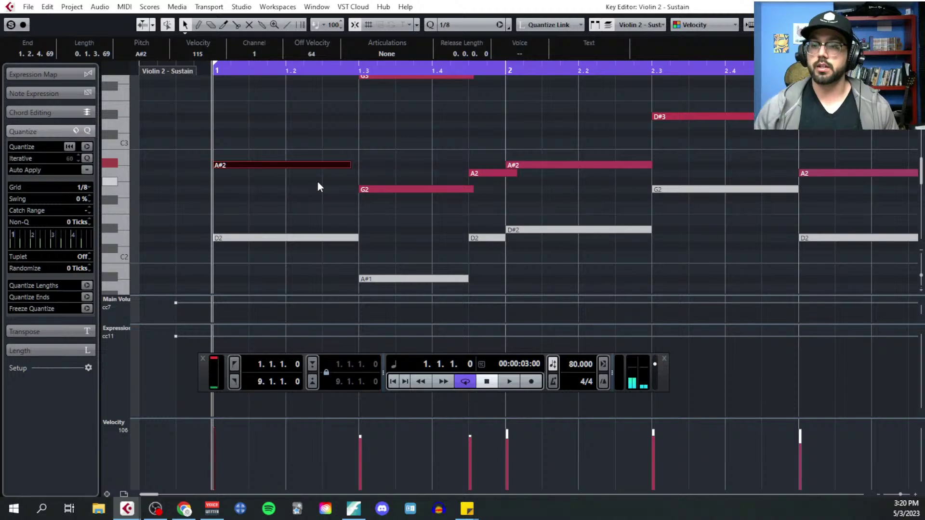
pyautogui.press('Up')
pyautogui.press('Up')
pyautogui.press('Up')
pyautogui.press('Up')
pyautogui.press('Right')
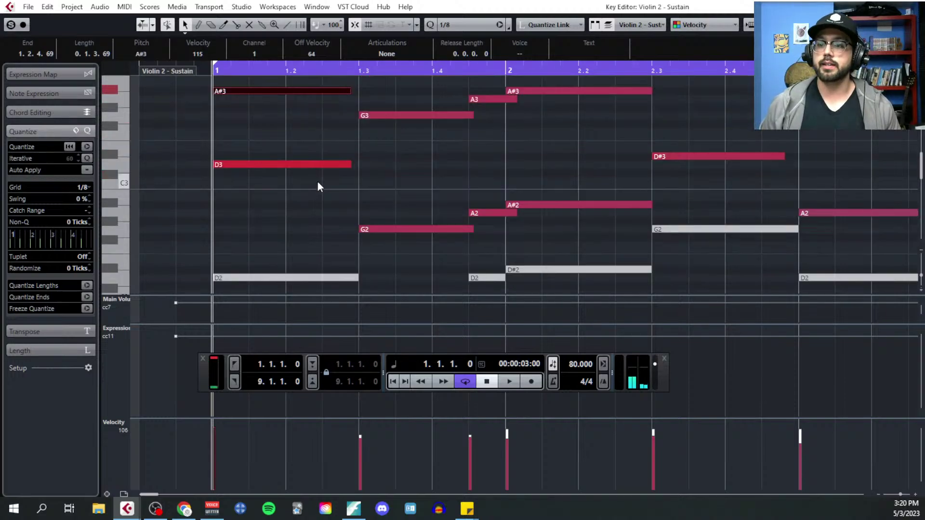
# Raise the copied G2 note at 1.3 to A#2 to follow the muted harmony note an octave below
pyautogui.scroll(-5, 317, 182)
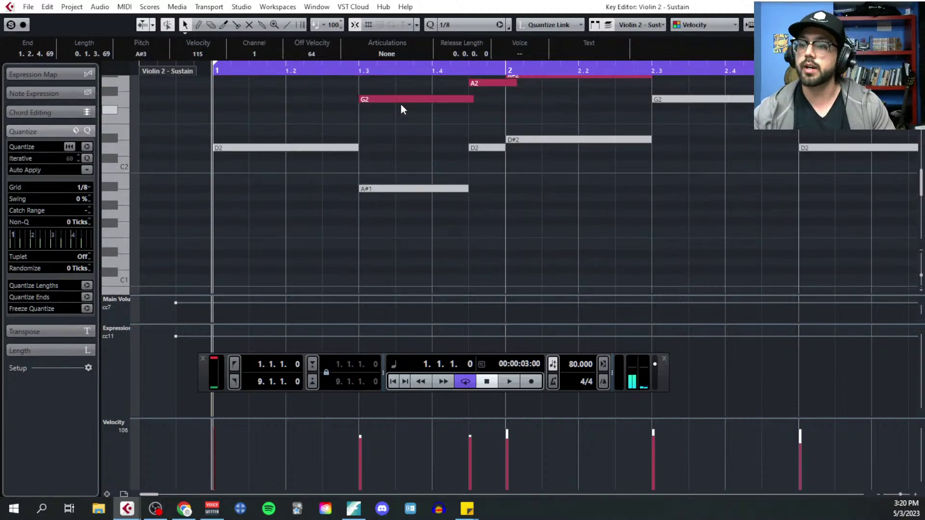
pyautogui.click(402, 101)
pyautogui.scroll(4, 405, 158)
pyautogui.press('Up')
pyautogui.press('Up')
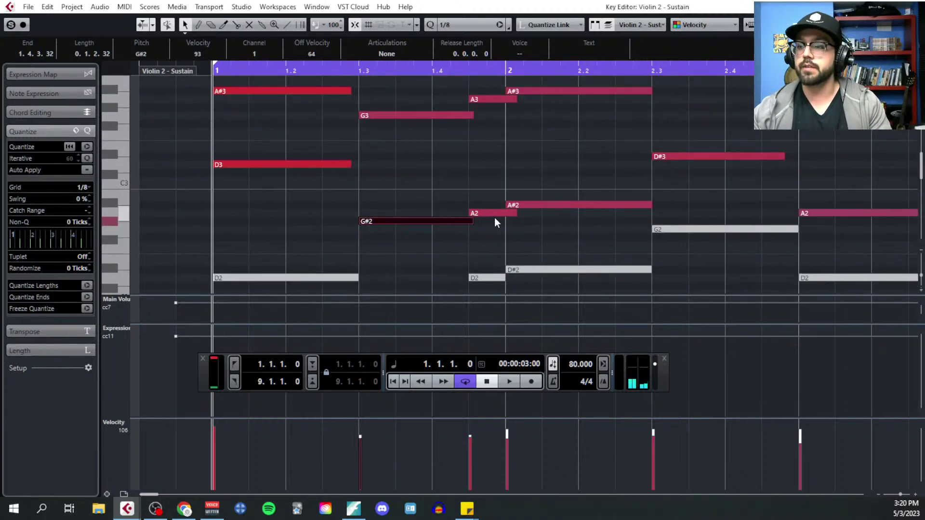
pyautogui.press('Up')
# Raise the short copied note just before bar 2 to D3 and the copied note starting bar 2 to D#3
pyautogui.scroll(-2, 463, 212)
pyautogui.click(485, 173)
pyautogui.press('Up')
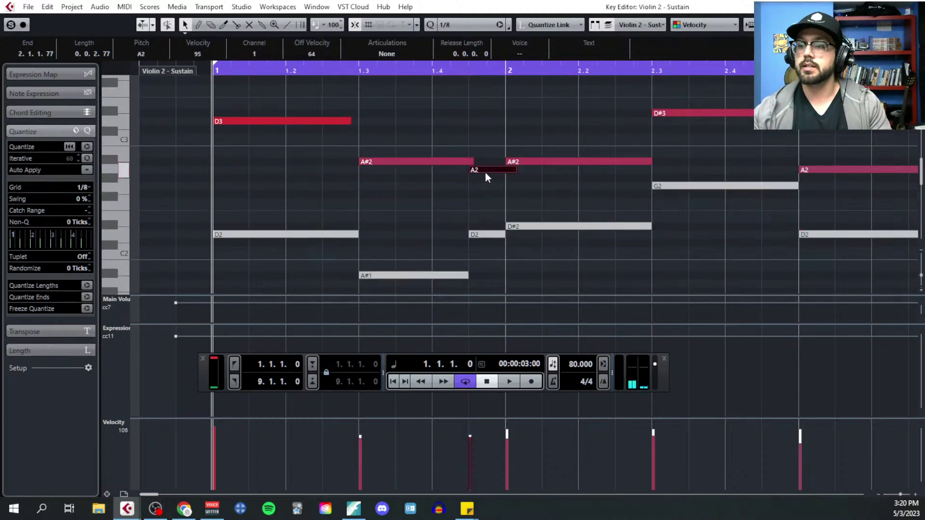
pyautogui.press('Up')
pyautogui.press('Up')
pyautogui.press('Up')
pyautogui.press('Up')
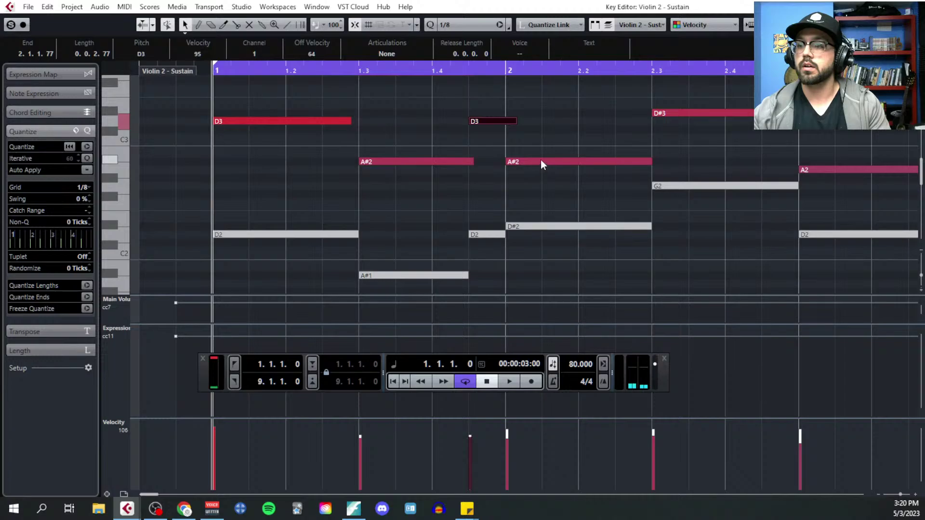
pyautogui.moveTo(540, 163); pyautogui.dragTo(541, 113)
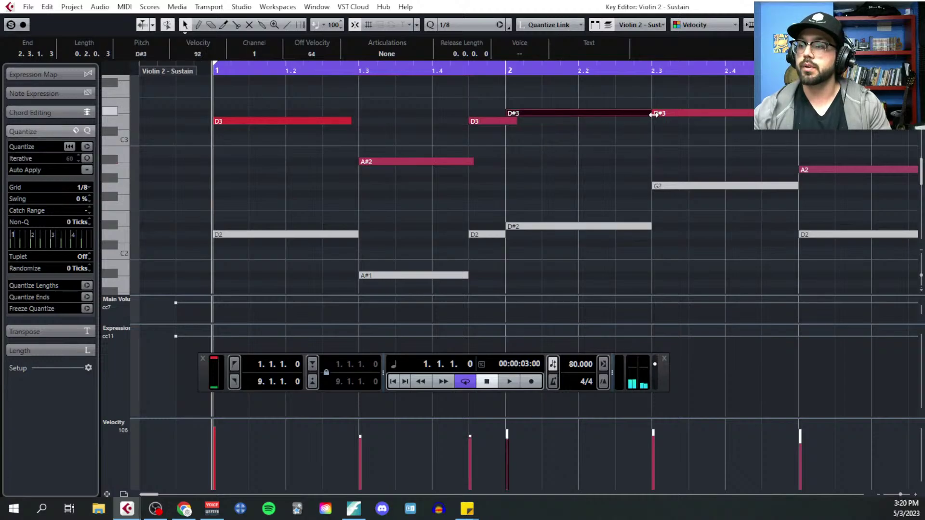
# Move the copied note at 2.3 up to G3 and the copied note at the start of bar 3 up to D3
pyautogui.click(692, 119)
pyautogui.scroll(3, 696, 135)
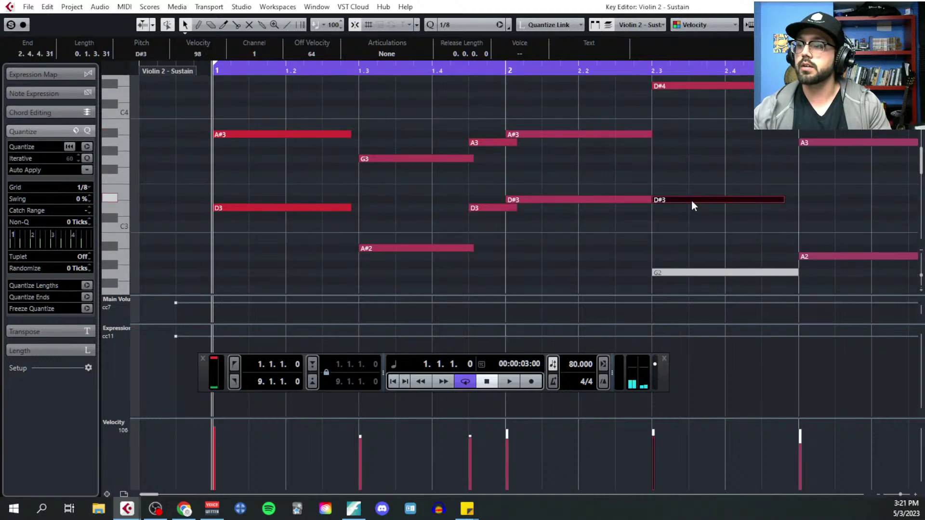
pyautogui.moveTo(692, 201); pyautogui.dragTo(694, 169)
pyautogui.scroll(-3, 708, 202)
pyautogui.hscroll(5, 692, 200)
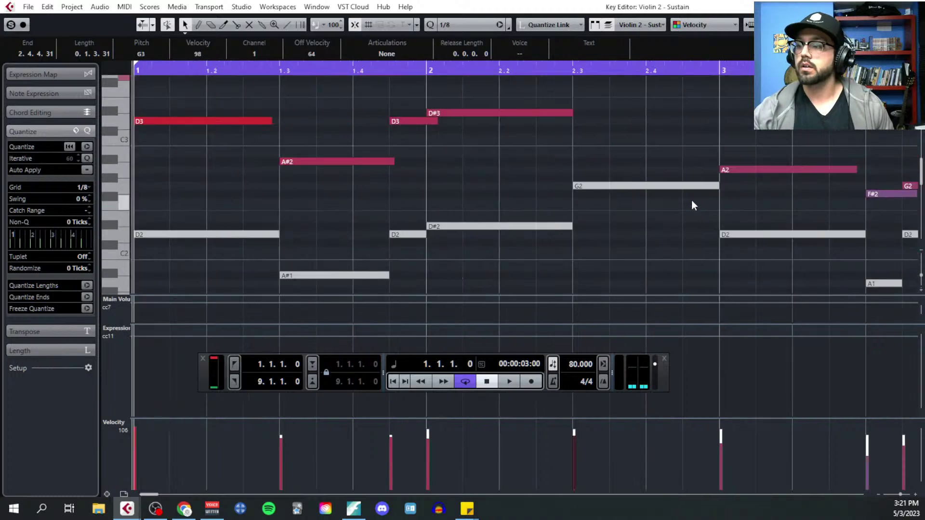
pyautogui.scroll(4, 584, 184)
pyautogui.scroll(-2, 604, 223)
pyautogui.moveTo(605, 214); pyautogui.dragTo(600, 165)
# Move the three copied notes in the second half of bar 3 to A2, D3 and D3
pyautogui.hscroll(3, 598, 188)
pyautogui.scroll(-2, 569, 186)
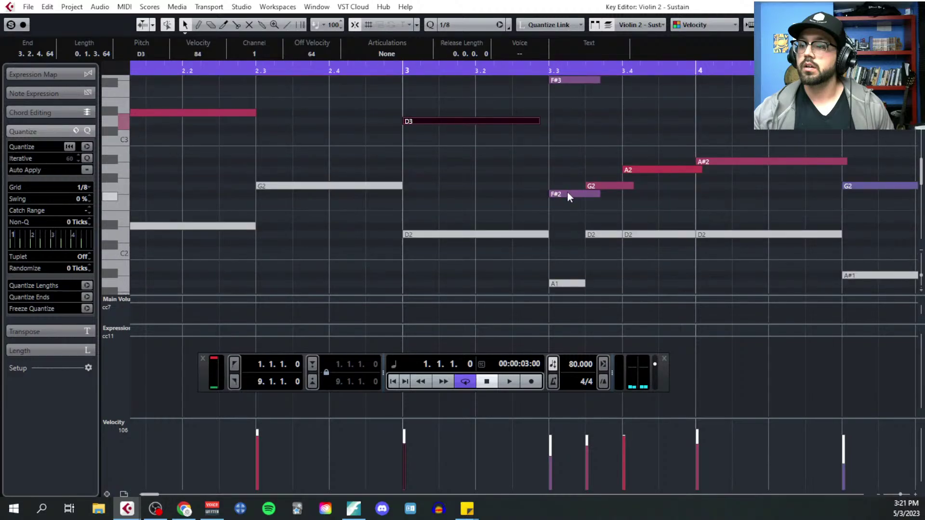
pyautogui.moveTo(568, 196); pyautogui.dragTo(597, 123)
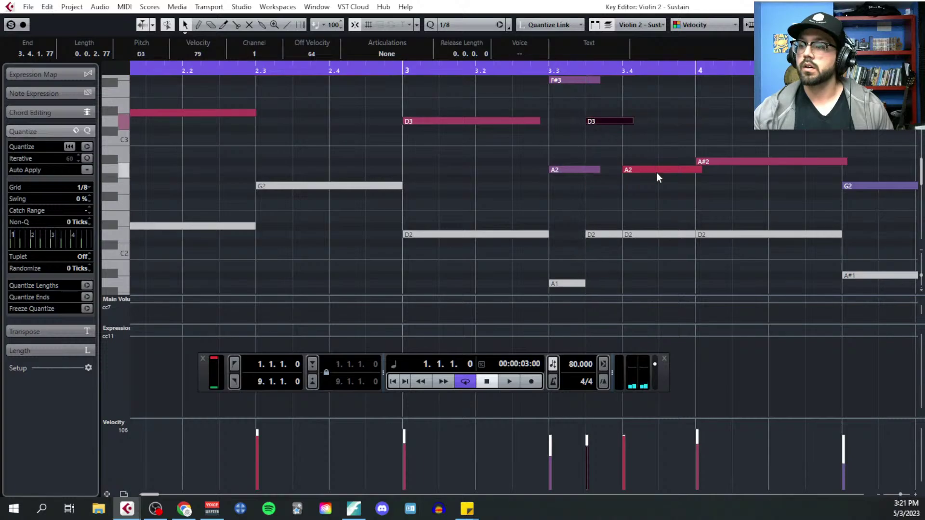
pyautogui.moveTo(656, 171); pyautogui.dragTo(646, 122)
# Raise the copied note at the start of bar 4 to D3 and the one at 4.3 to A#2
pyautogui.scroll(3, 628, 142)
pyautogui.scroll(-2, 646, 123)
pyautogui.scroll(-2, 771, 157)
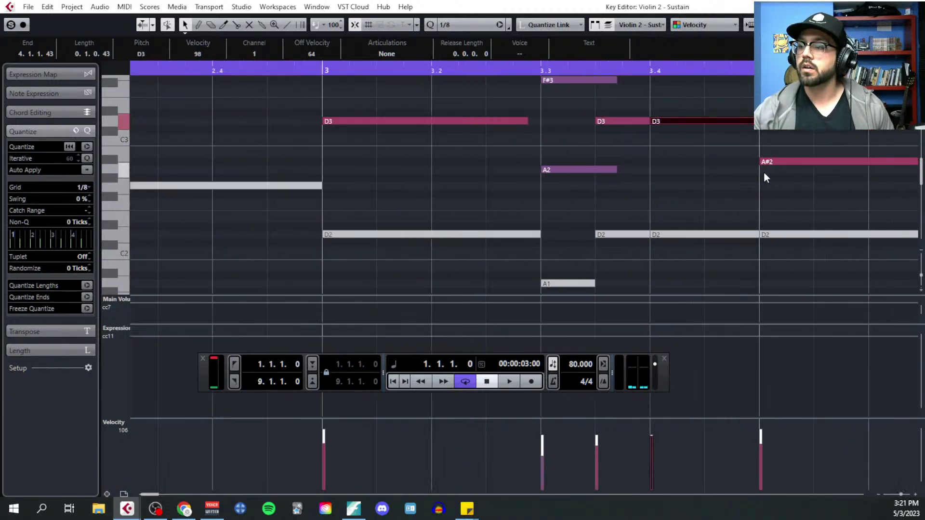
pyautogui.moveTo(791, 161); pyautogui.dragTo(791, 121)
pyautogui.hscroll(4, 713, 156)
pyautogui.hscroll(1, 640, 177)
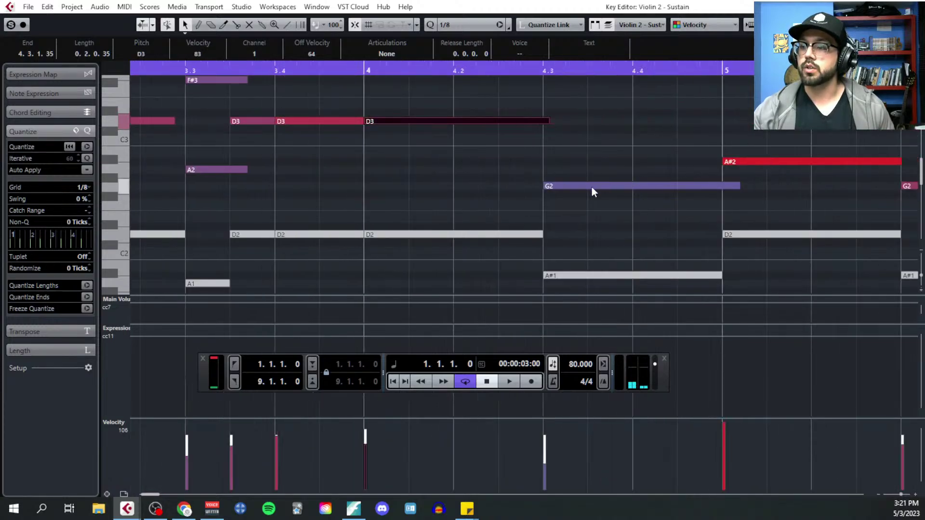
pyautogui.moveTo(592, 188); pyautogui.dragTo(589, 162)
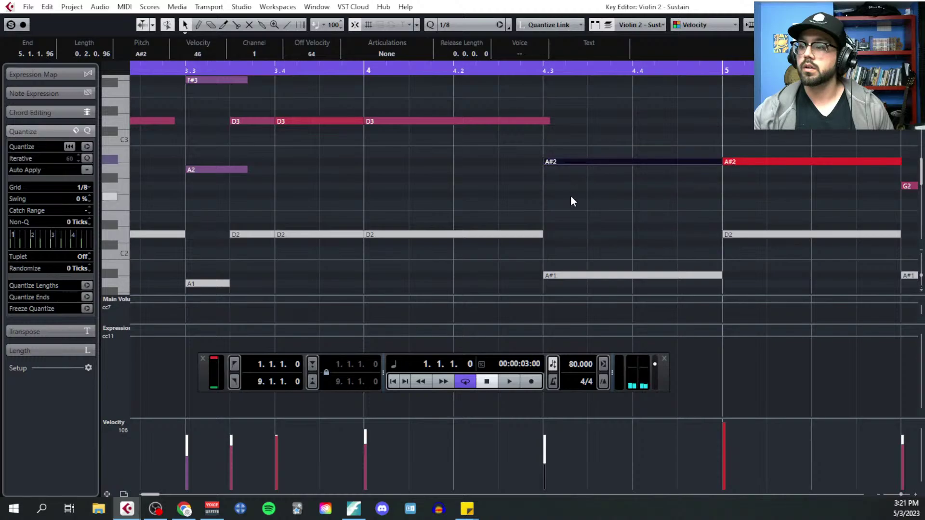
# Trim the A#2 at 4.3 to end at bar 5, keeping its pitch, and raise the copied note starting bar 5 to D3
pyautogui.hscroll(3, 532, 168)
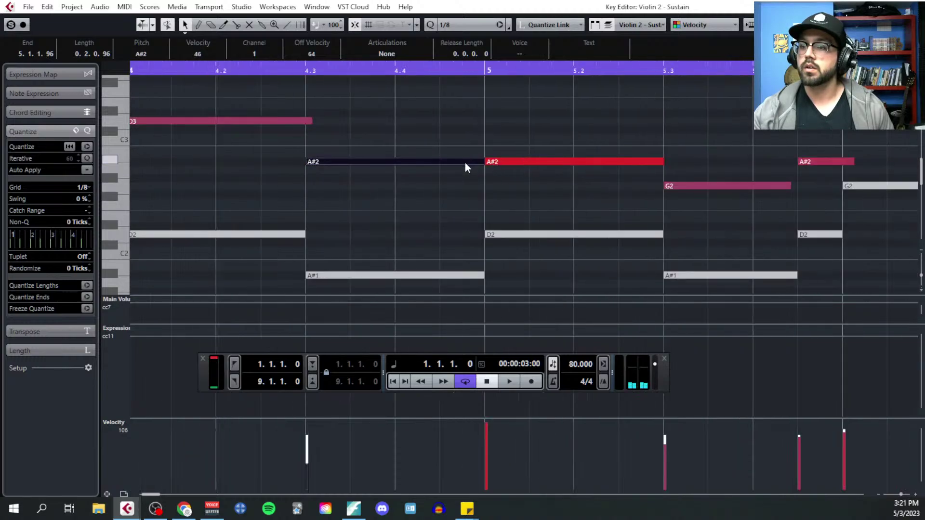
pyautogui.moveTo(470, 160); pyautogui.dragTo(482, 153)
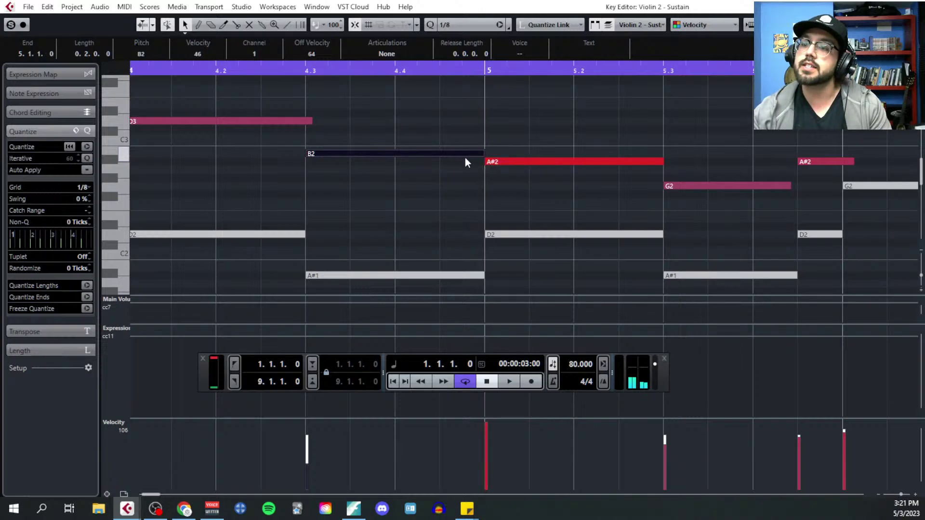
pyautogui.press('Down')
pyautogui.moveTo(509, 164); pyautogui.dragTo(517, 127)
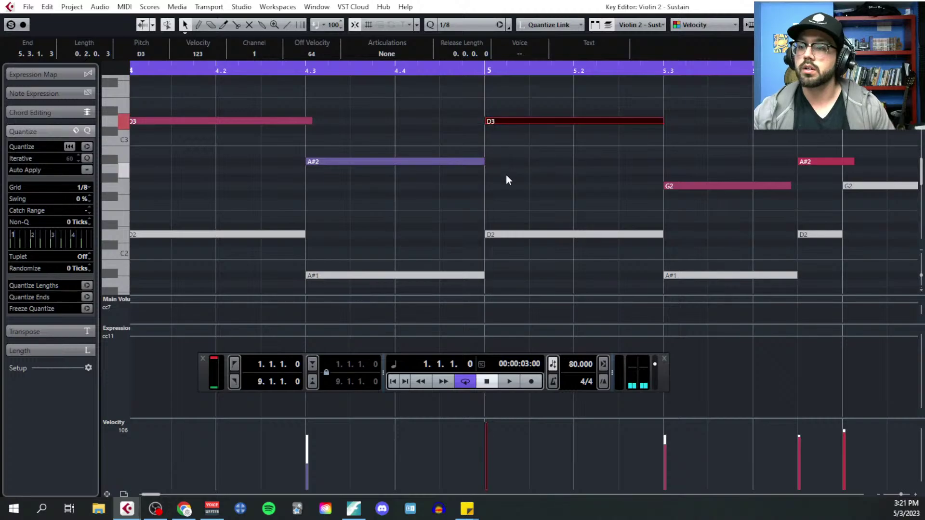
# Undo the trim of the copied note at 4.3, then set its pitch to A#2 and raise the copied note starting bar 5 to D3
pyautogui.hotkey('ctrl', 'z')
pyautogui.hotkey('ctrl', 'z')
pyautogui.hotkey('ctrl', 'z')
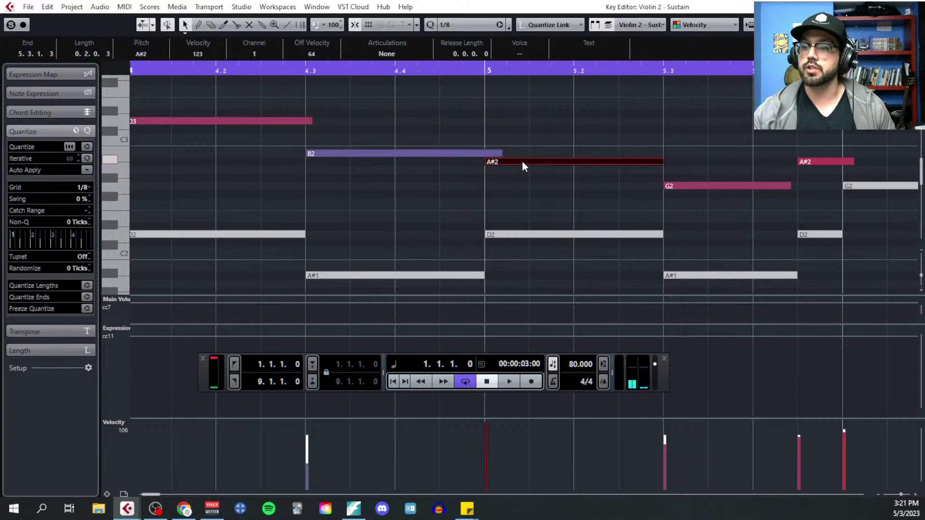
pyautogui.hotkey('ctrl', 'z')
pyautogui.moveTo(435, 158); pyautogui.dragTo(439, 162)
pyautogui.moveTo(539, 159); pyautogui.dragTo(536, 125)
# Raise the copied note at 5.3 to A#2 and the short copied note just before bar 6 to D3
pyautogui.hscroll(3, 479, 199)
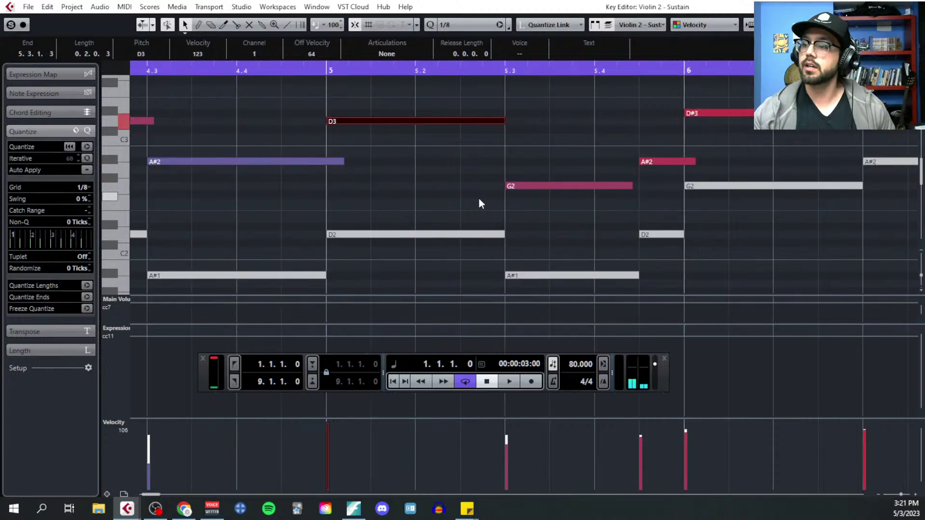
pyautogui.click(520, 186)
pyautogui.moveTo(520, 186); pyautogui.dragTo(509, 126)
pyautogui.hscroll(3, 507, 198)
pyautogui.click(502, 162)
# Raise the copied note starting bar 6 to G3 and the copied note at 6.3 to A#3
pyautogui.scroll(3, 566, 142)
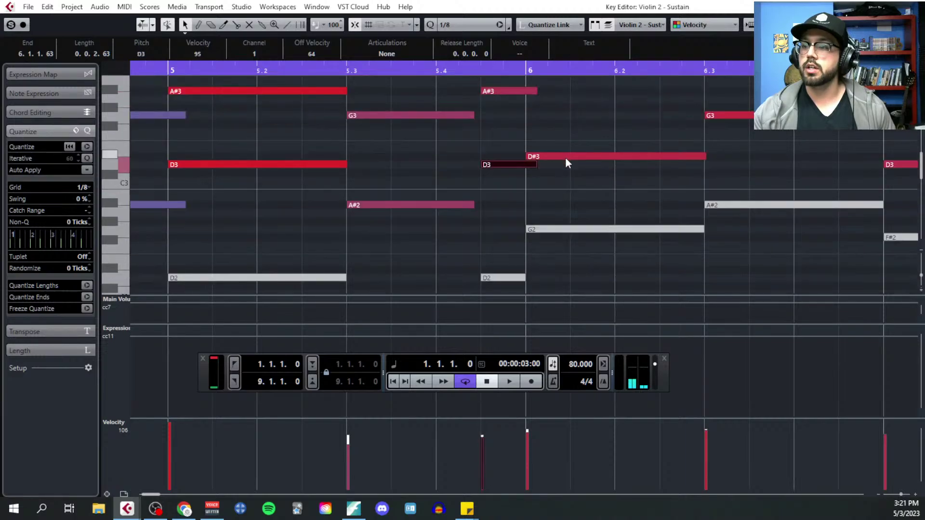
pyautogui.moveTo(566, 157); pyautogui.dragTo(562, 119)
pyautogui.hscroll(4, 554, 135)
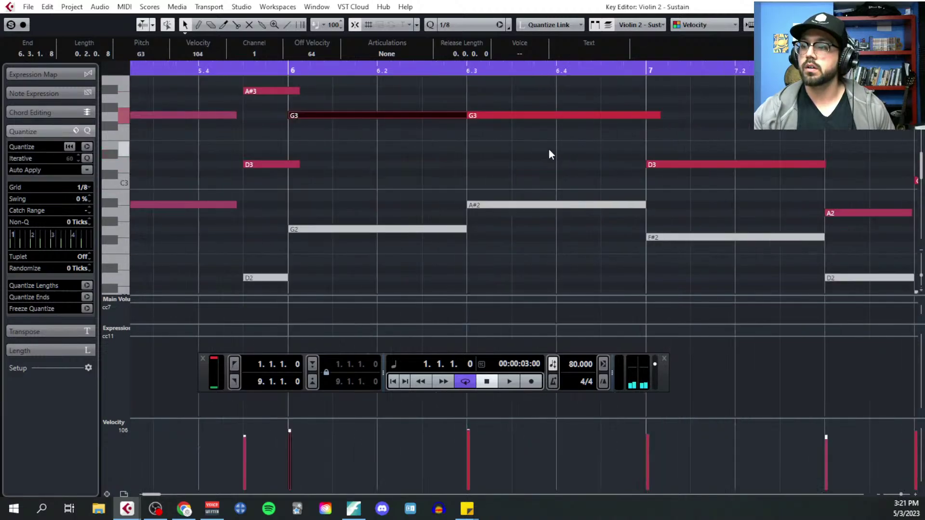
pyautogui.scroll(3, 525, 136)
pyautogui.moveTo(523, 160); pyautogui.dragTo(523, 135)
# Raise the copied note starting bar 7 to F#3 and the copied note at 7.3 to D3
pyautogui.hscroll(2, 487, 187)
pyautogui.hscroll(2, 501, 187)
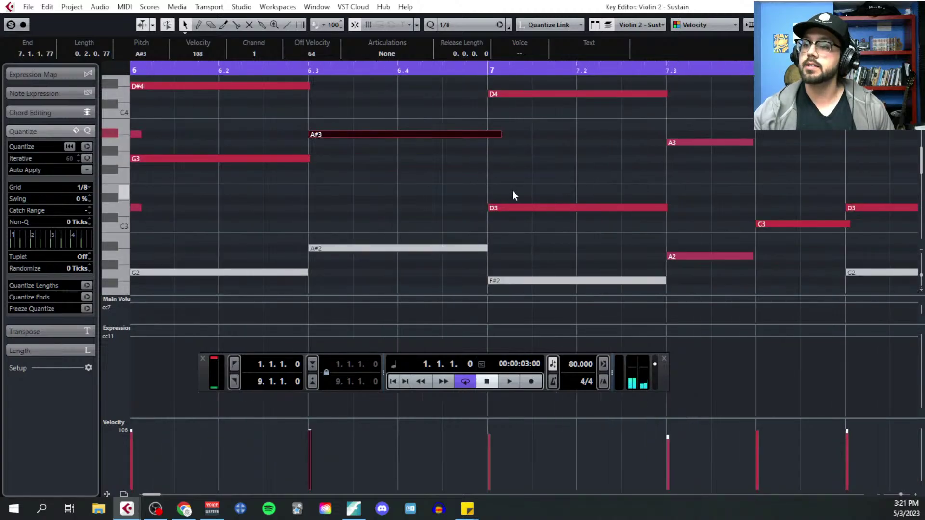
pyautogui.moveTo(523, 207); pyautogui.dragTo(521, 176)
pyautogui.hscroll(6, 507, 195)
pyautogui.scroll(-4, 471, 181)
pyautogui.scroll(2, 470, 181)
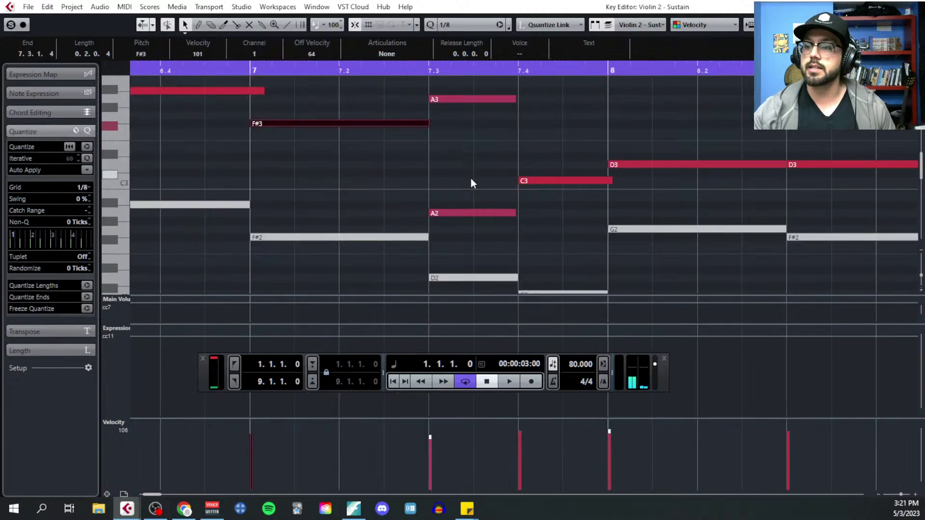
pyautogui.moveTo(464, 211); pyautogui.dragTo(467, 165)
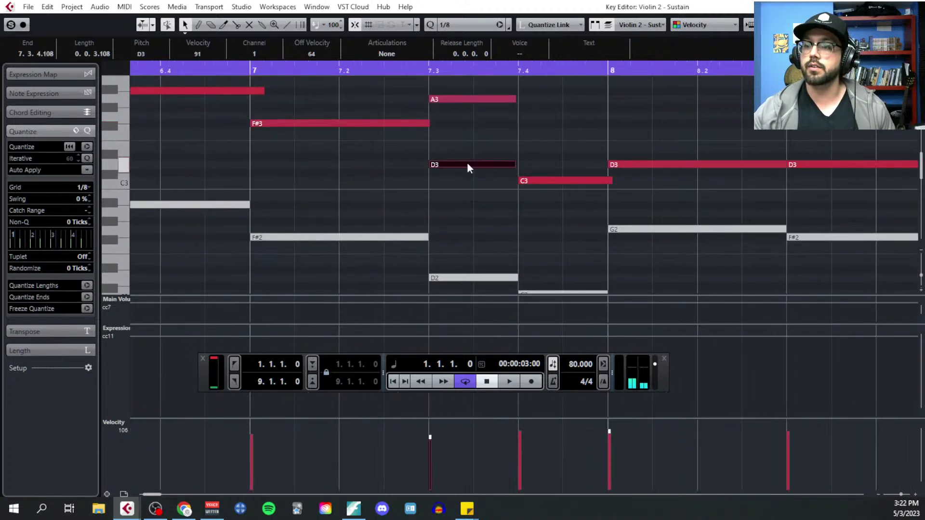
# Raise the copied note starting bar 8 to G3 and the copied note at 8.3 to F#3
pyautogui.hscroll(2, 477, 197)
pyautogui.scroll(-2, 470, 198)
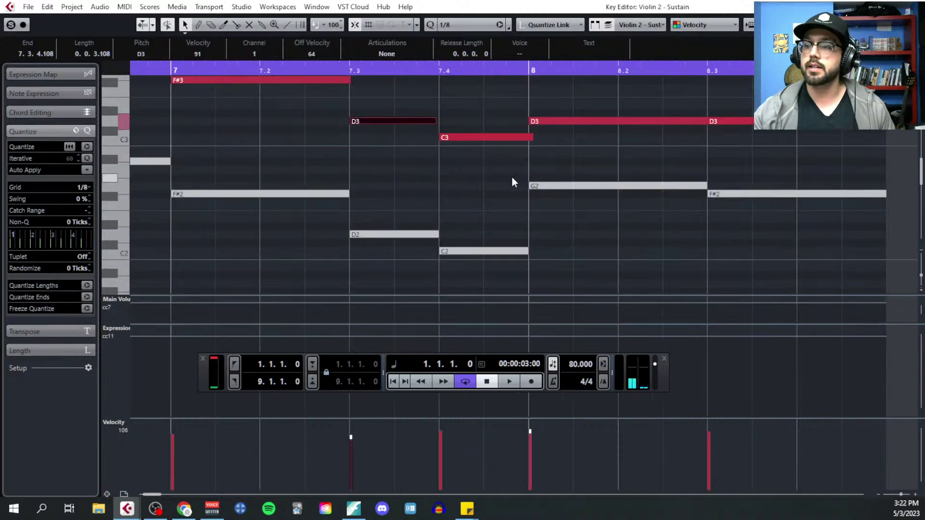
pyautogui.hscroll(4, 477, 197)
pyautogui.scroll(2, 492, 204)
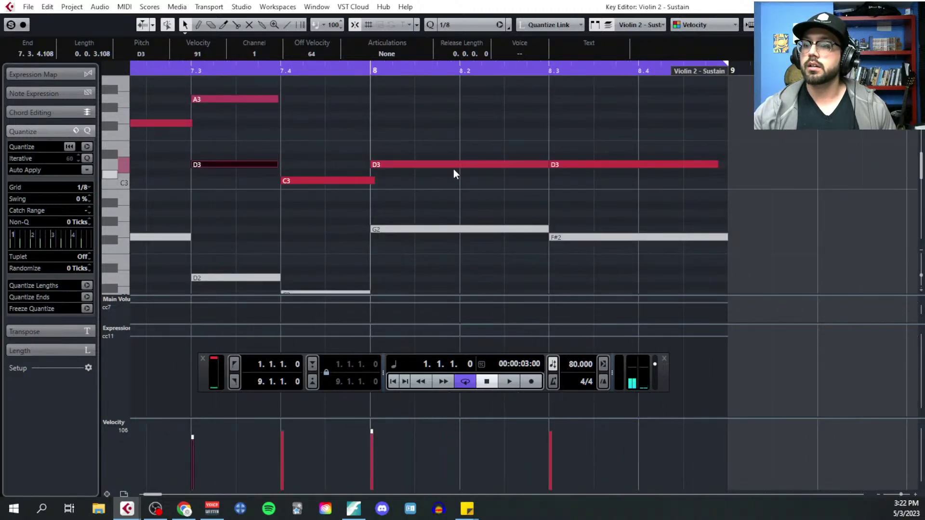
pyautogui.moveTo(454, 167); pyautogui.dragTo(455, 118)
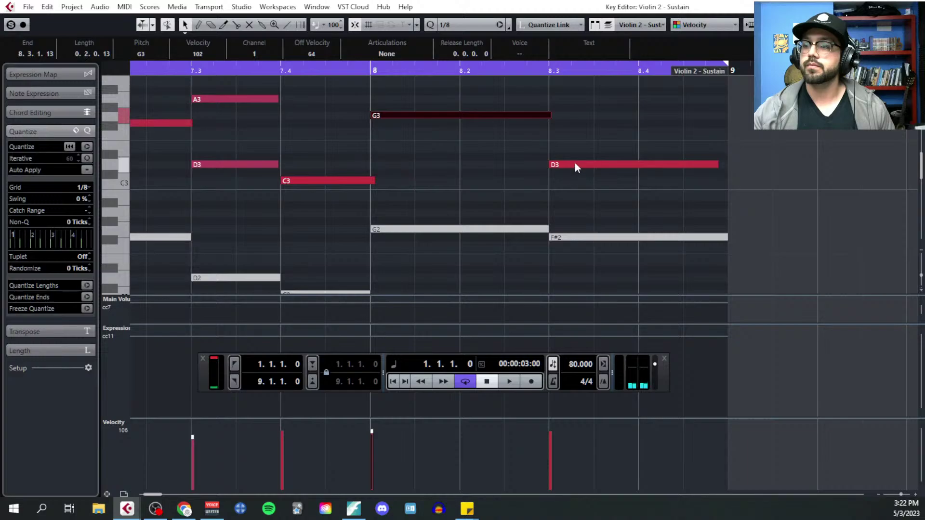
pyautogui.moveTo(575, 163); pyautogui.dragTo(576, 124)
# Select all the grey muted notes below the two new voices, from bar 1 to bar 8, and delete them
pyautogui.scroll(-3, 446, 200)
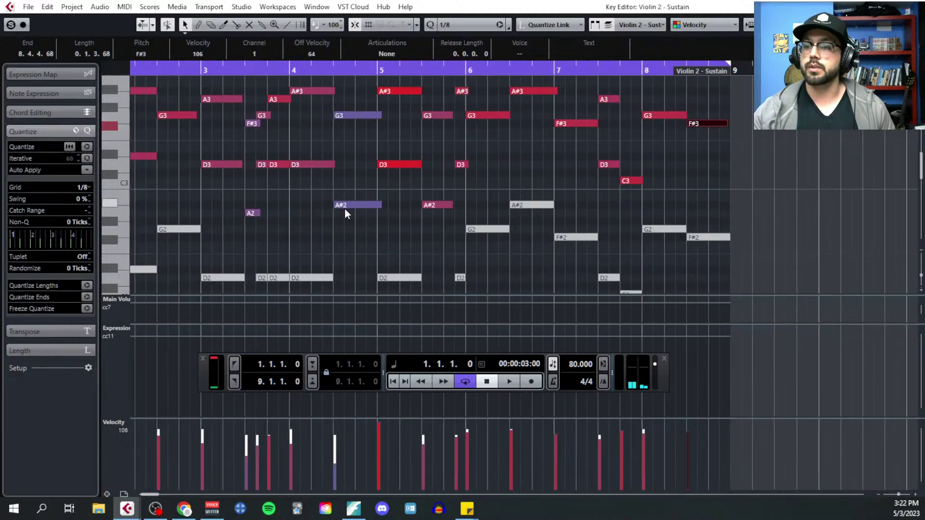
pyautogui.scroll(-2, 345, 209)
pyautogui.moveTo(199, 254); pyautogui.dragTo(307, 275)
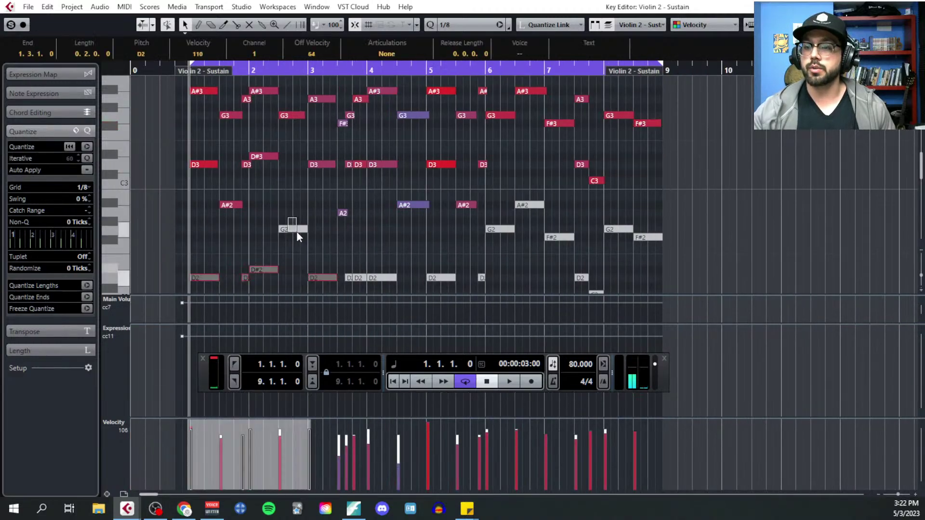
pyautogui.scroll(-2, 297, 232)
pyautogui.moveTo(341, 213); pyautogui.dragTo(543, 284)
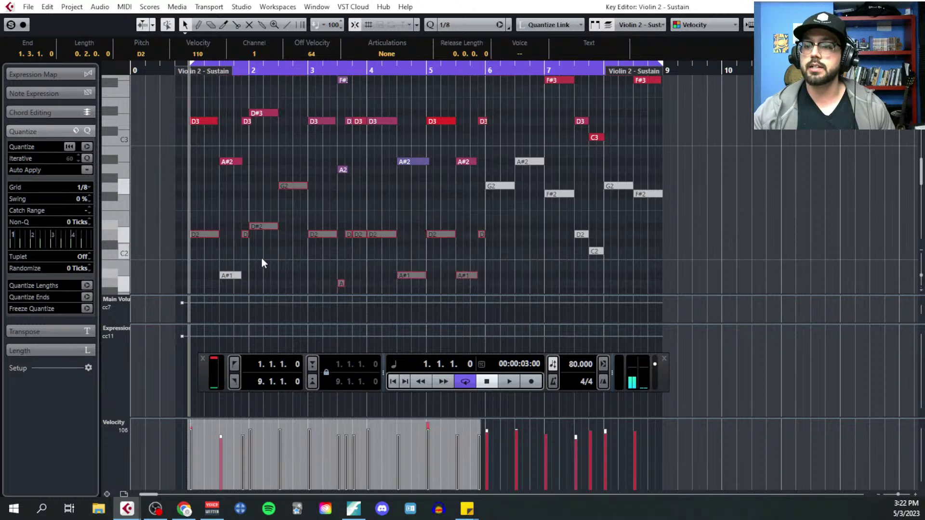
pyautogui.moveTo(217, 255); pyautogui.dragTo(296, 288)
pyautogui.moveTo(493, 160); pyautogui.dragTo(654, 278)
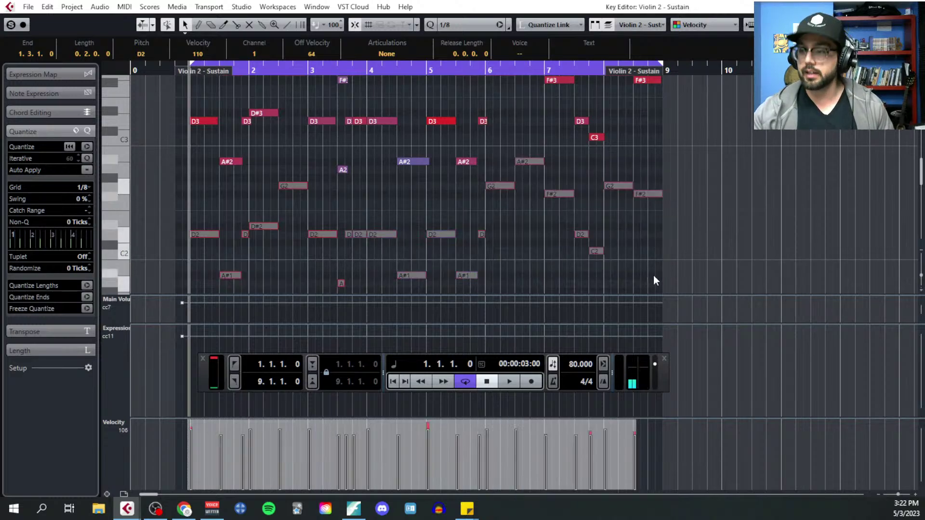
pyautogui.press('Delete')
# Select all notes of both voices and apply the Velocity 3% Variability logical preset
pyautogui.scroll(6, 473, 274)
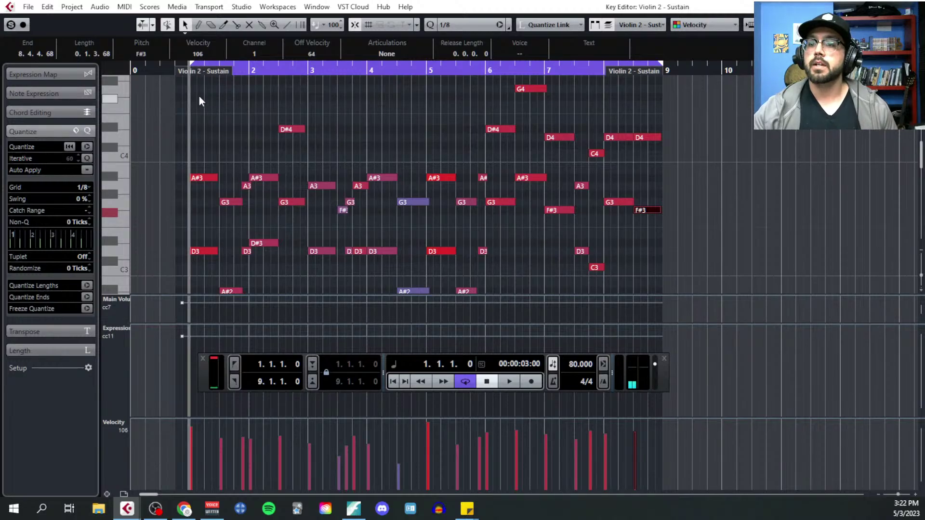
pyautogui.moveTo(200, 98); pyautogui.dragTo(621, 247)
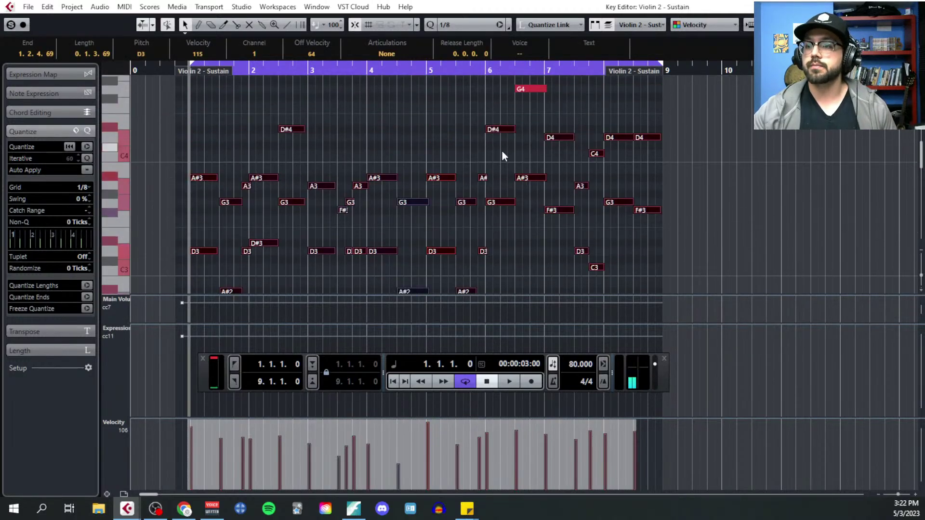
pyautogui.scroll(5, 502, 155)
pyautogui.moveTo(497, 140); pyautogui.dragTo(559, 186)
pyautogui.click(125, 7)
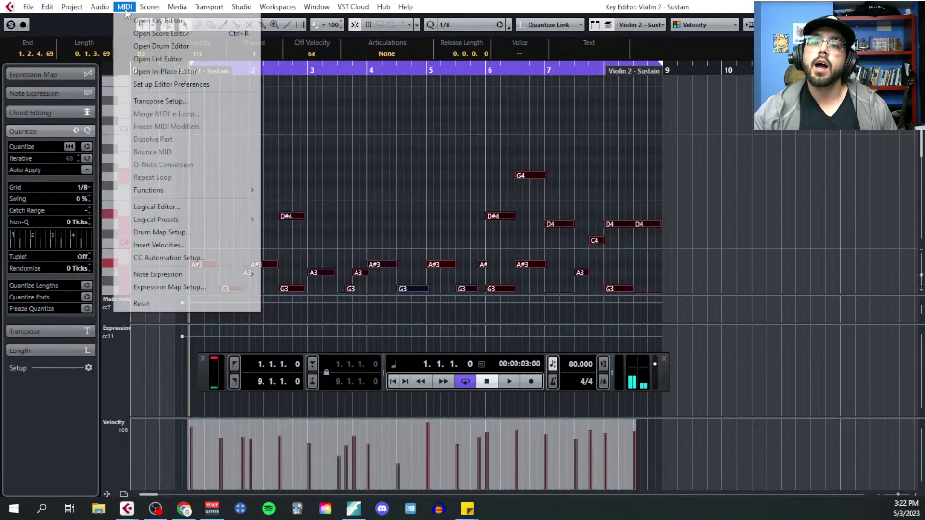
pyautogui.moveTo(241, 219)
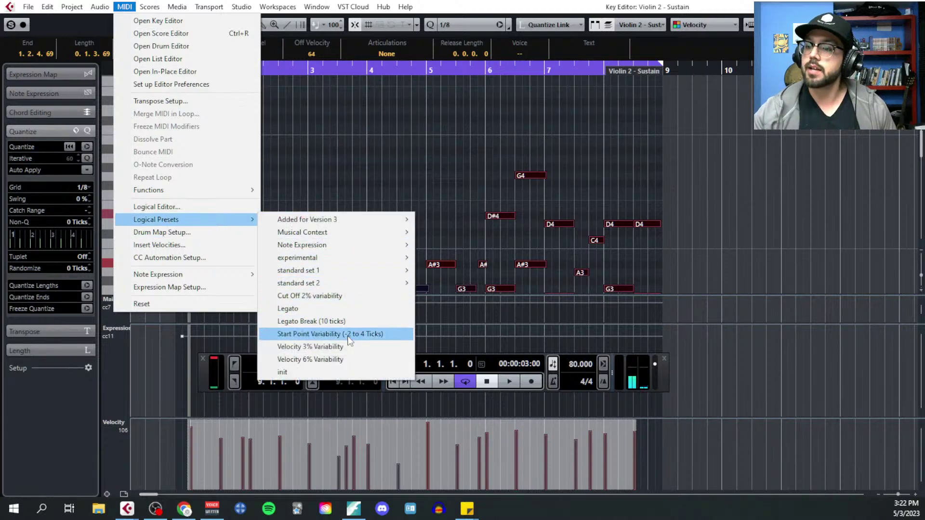
pyautogui.click(351, 347)
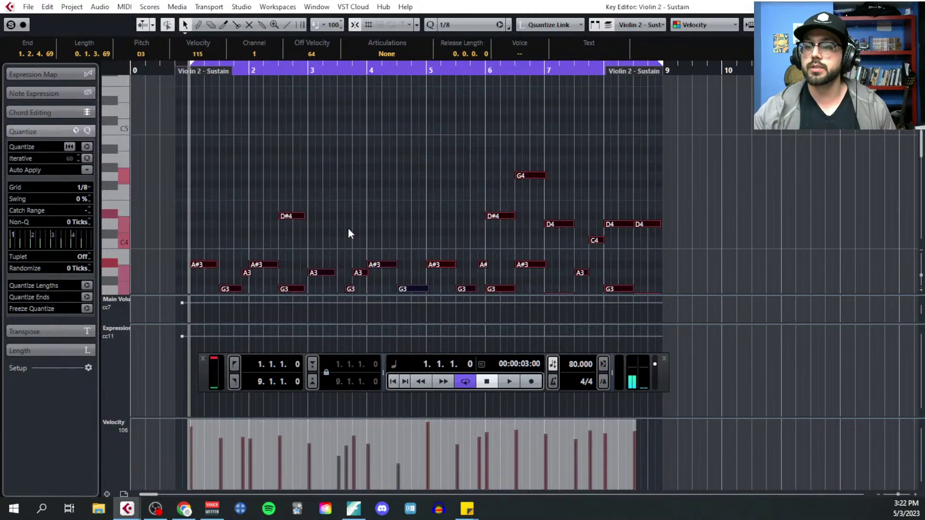
# Apply the Start Point Variability (-2 to 4 Ticks) logical preset to the selected notes and deselect them
pyautogui.scroll(-5, 329, 253)
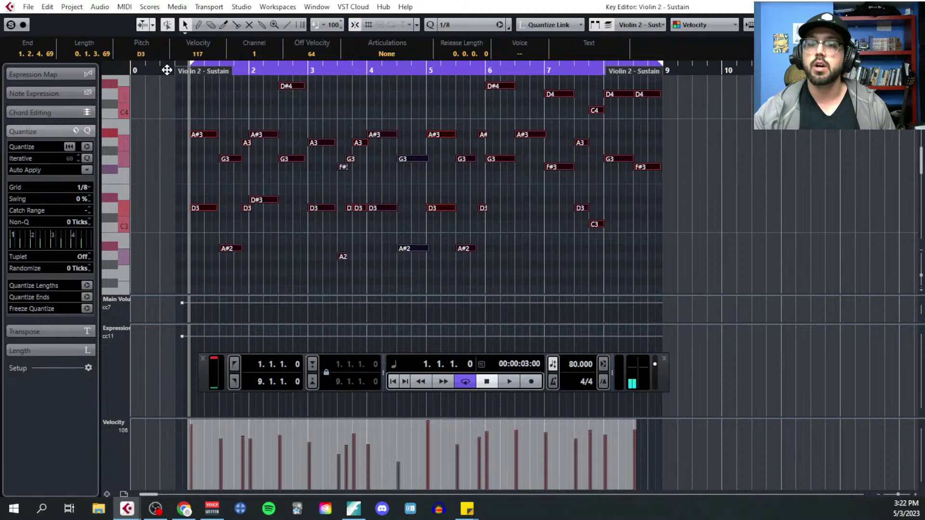
pyautogui.click(124, 7)
pyautogui.moveTo(167, 220)
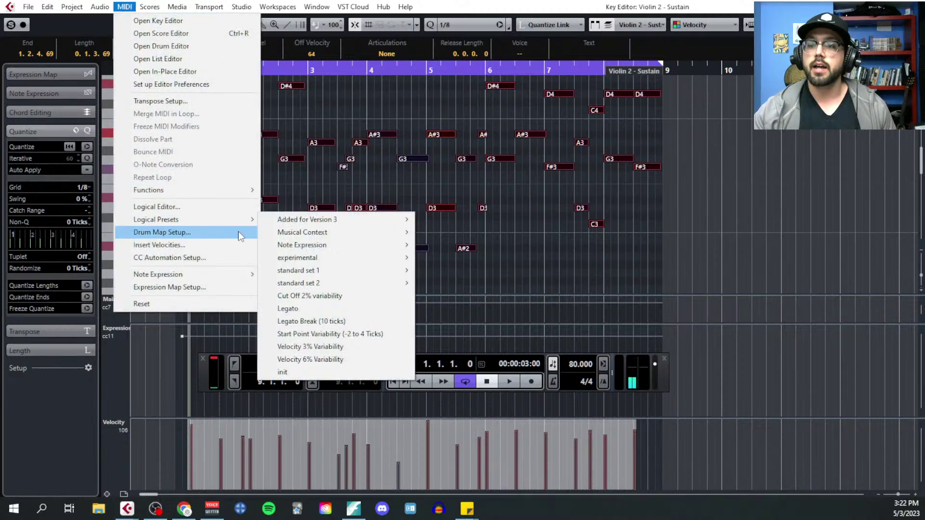
pyautogui.click(366, 334)
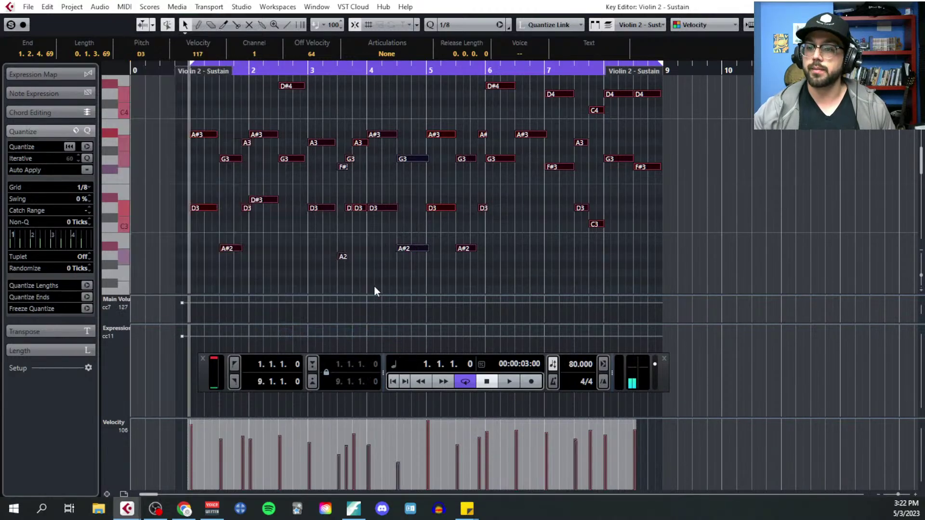
pyautogui.click(356, 264)
pyautogui.press('h')
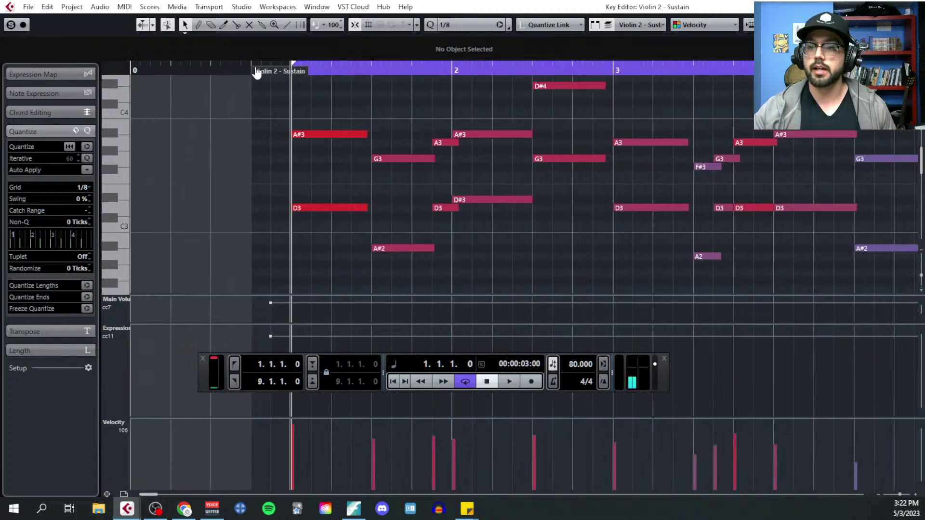
# Take the Tenors & Basses track off solo and play back the Sopranos & Altos part through bar 8, following it in the Key Editor
pyautogui.press('Escape')
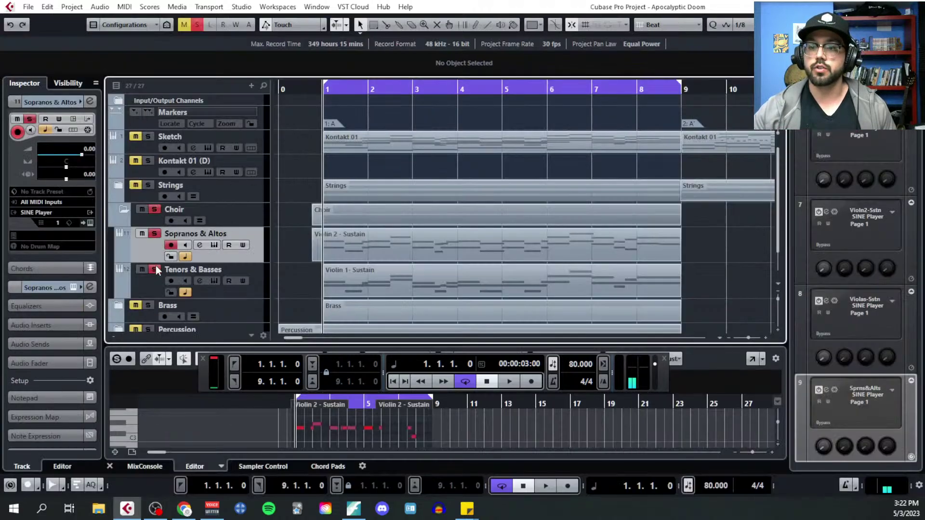
pyautogui.press('space')
pyautogui.click(340, 239)
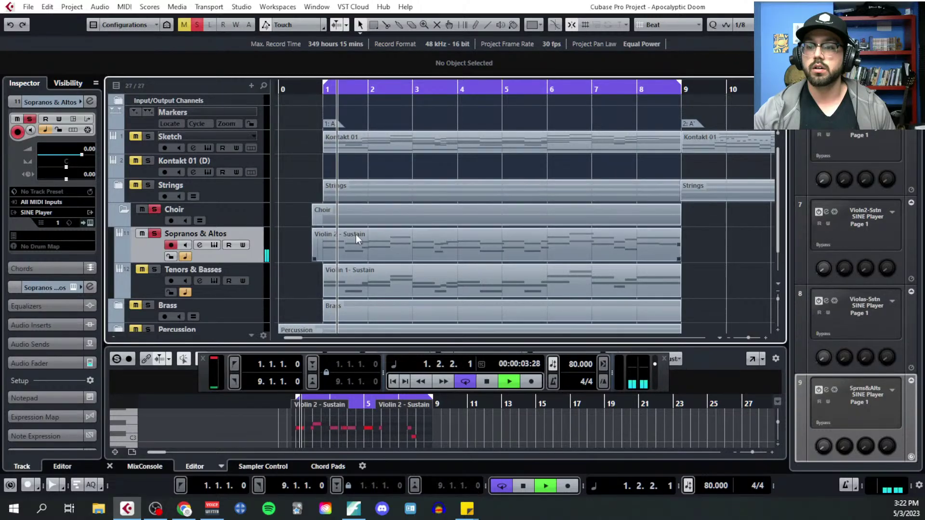
pyautogui.click(125, 7)
pyautogui.click(150, 19)
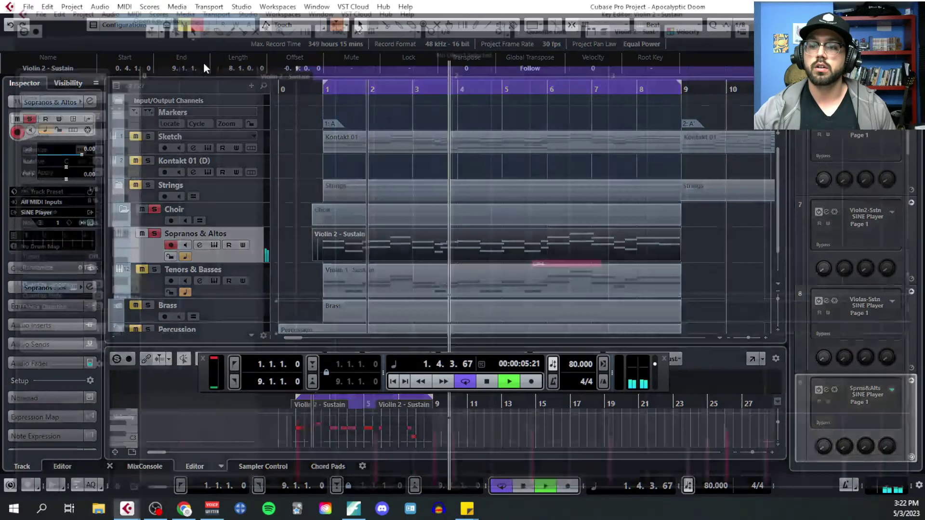
pyautogui.scroll(-5, 460, 217)
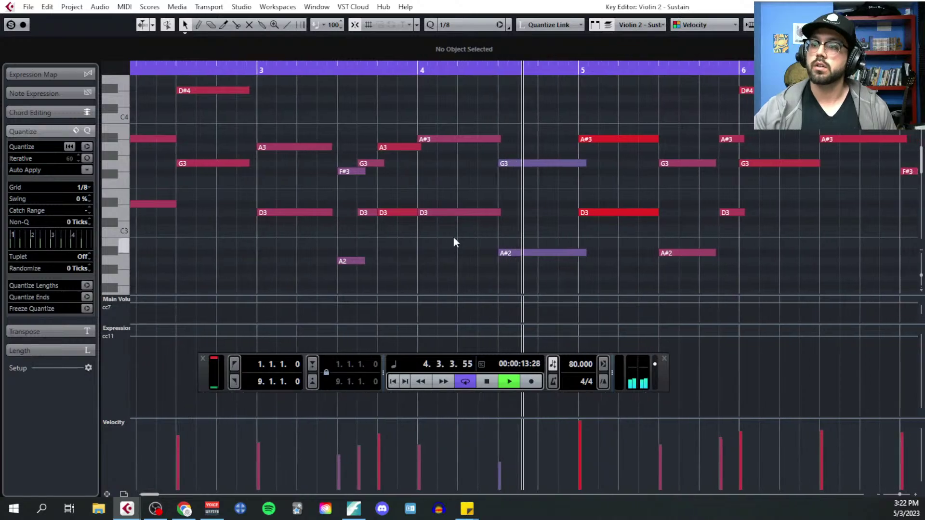
pyautogui.click(453, 237)
pyautogui.press('g')
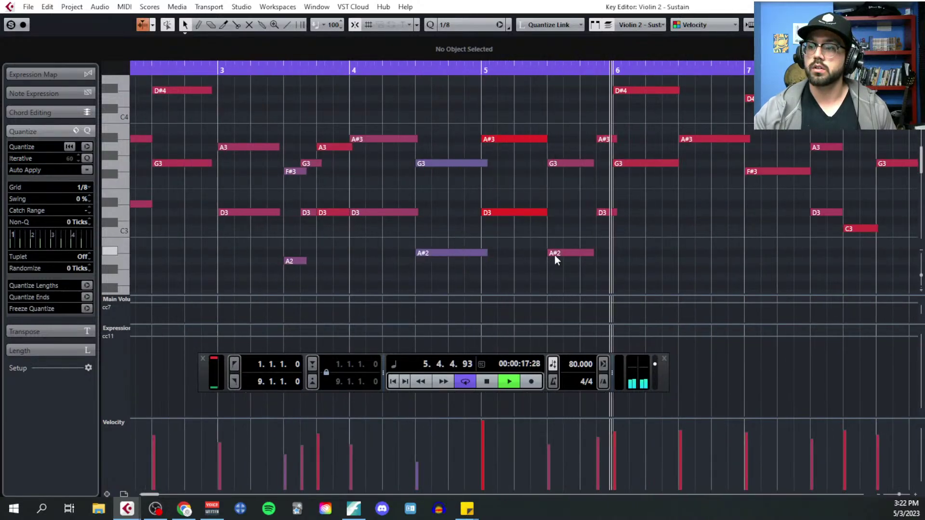
pyautogui.scroll(3, 554, 255)
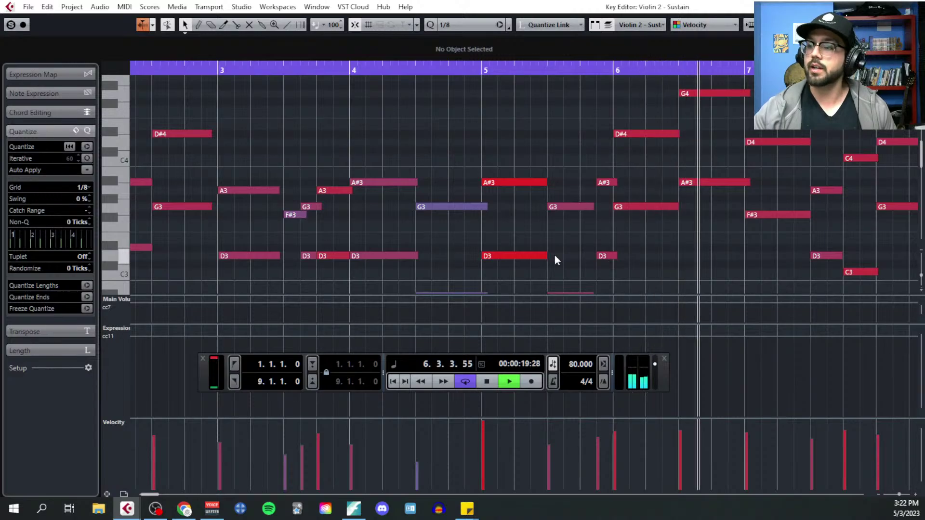
pyautogui.hscroll(5, 555, 260)
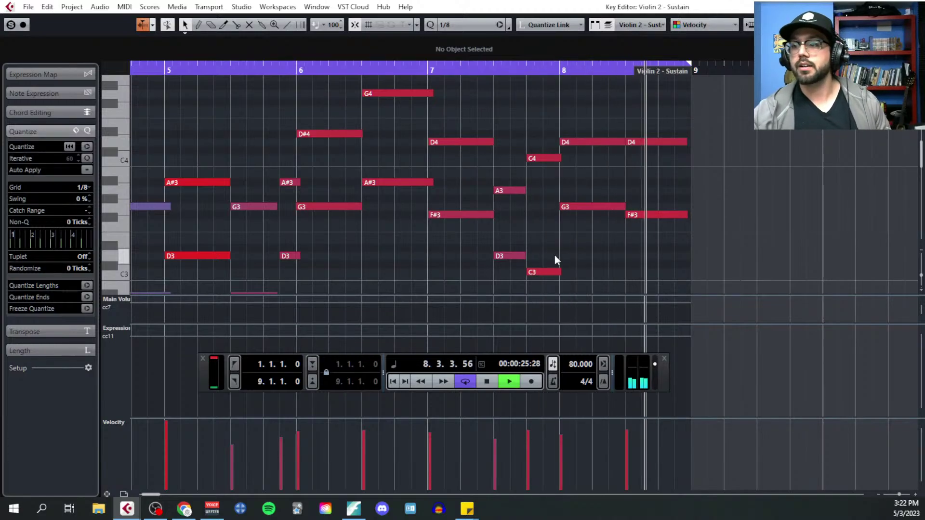
pyautogui.press('space')
# Trim the upper D4 note starting bar 8 to end exactly at 8.3, keeping its pitch
pyautogui.hscroll(3, 663, 215)
pyautogui.click(497, 142)
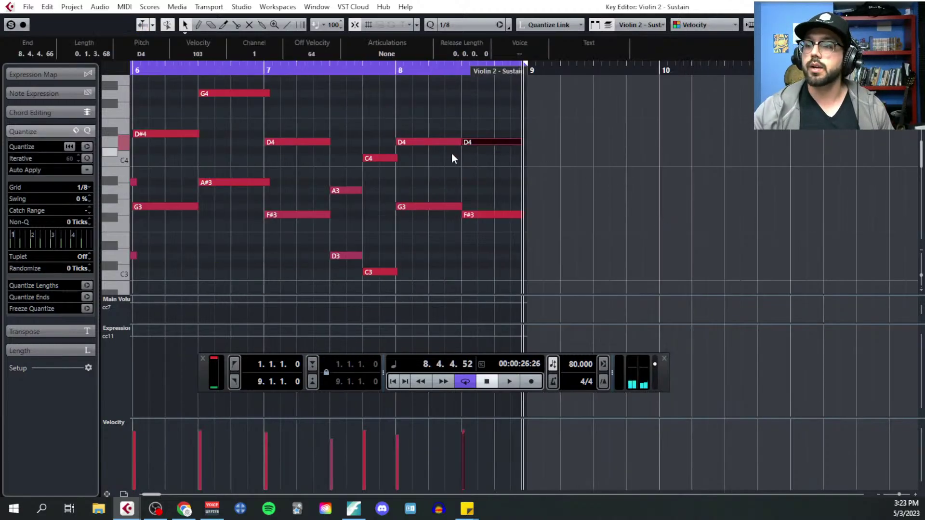
pyautogui.scroll(2, 451, 149)
pyautogui.click(452, 144)
pyautogui.press('Up')
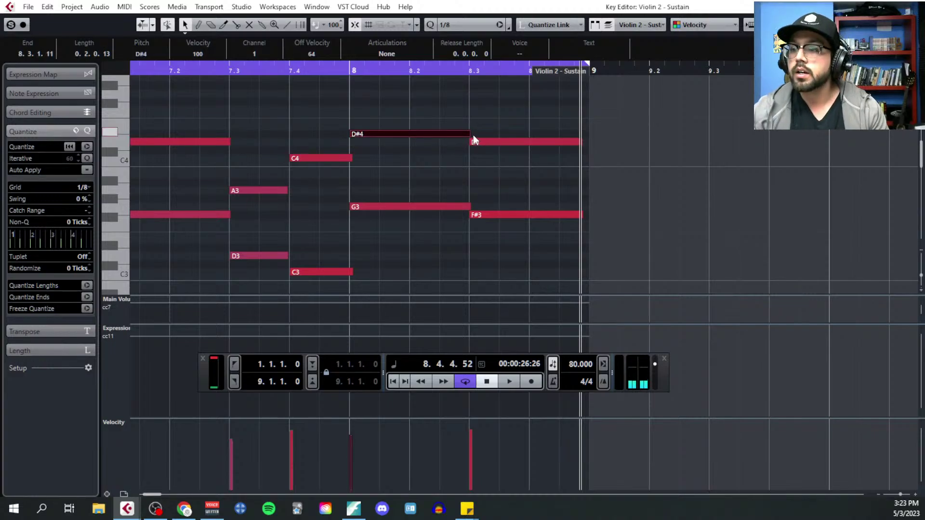
pyautogui.press('Down')
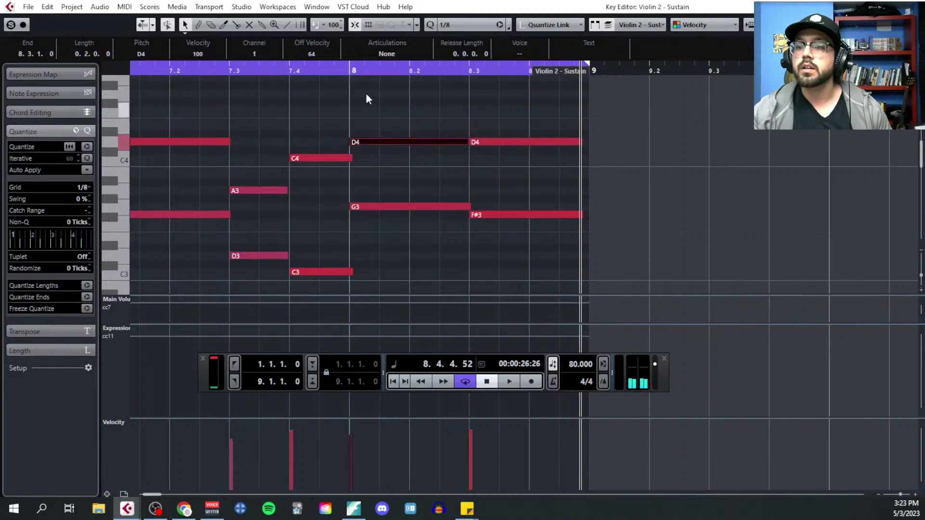
# Play back the ending from about 7.4 through bar 8, then close the Key Editor
pyautogui.click(309, 71)
pyautogui.press('space')
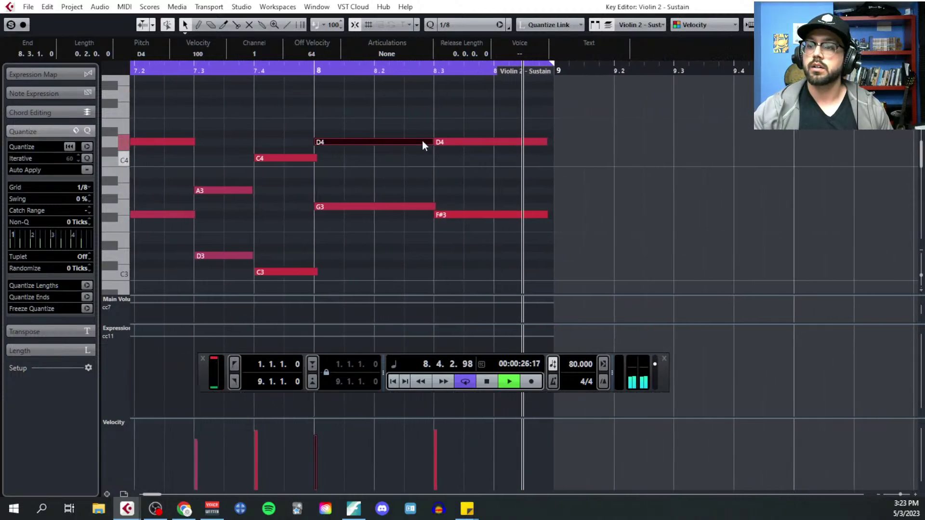
pyautogui.press('space')
pyautogui.hotkey('ctrl', 'w')
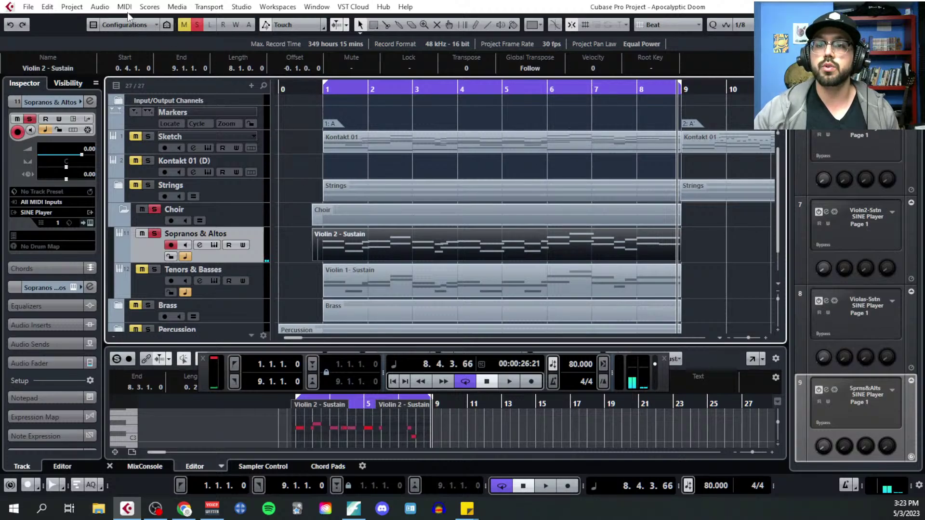
# Select the Tenors & Basses track and browse the choir folders of Metropolis Ark 1 and Metropolis Ark 2 in the Sopranos & Altos SINE Player
pyautogui.click(264, 290)
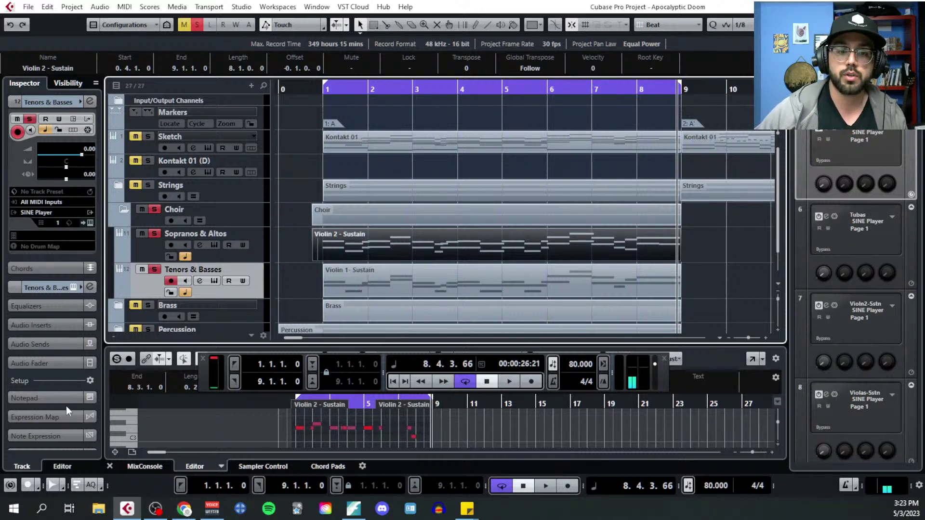
pyautogui.click(214, 244)
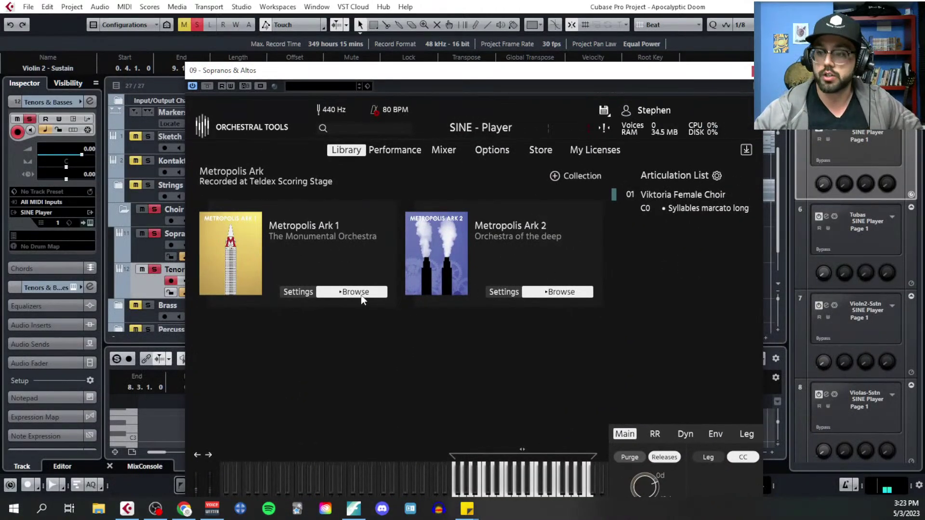
pyautogui.click(344, 292)
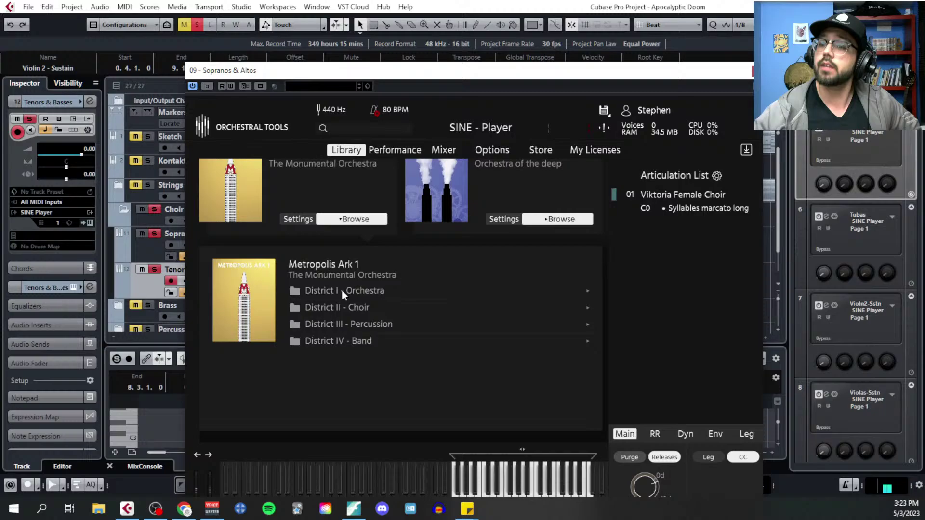
pyautogui.click(390, 313)
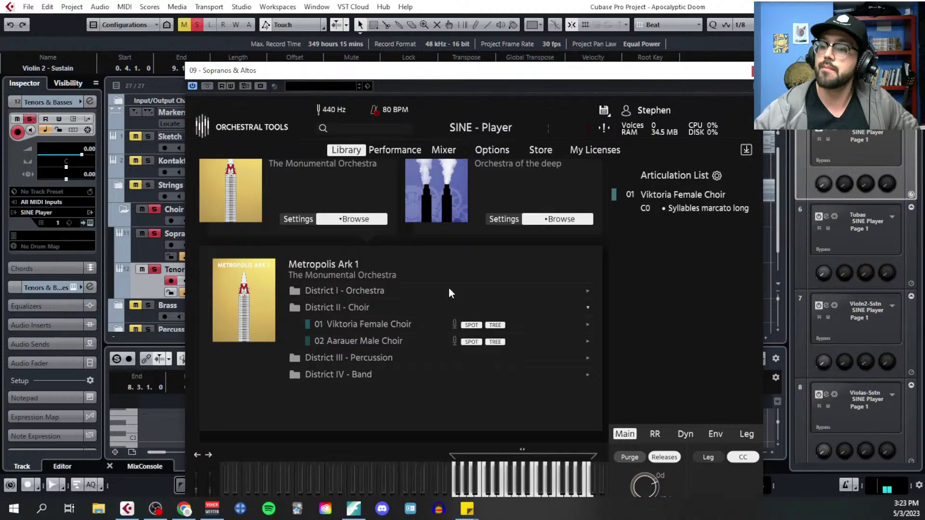
pyautogui.click(370, 310)
pyautogui.click(557, 220)
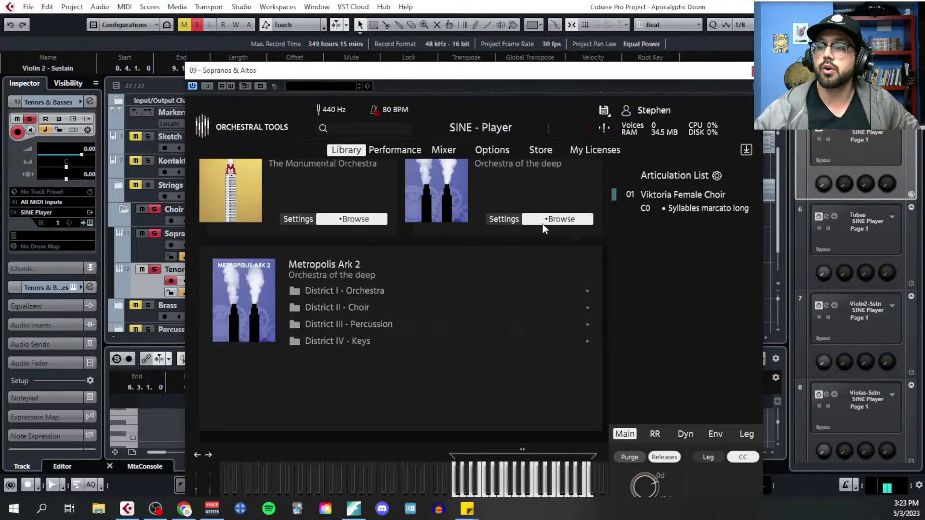
pyautogui.click(363, 308)
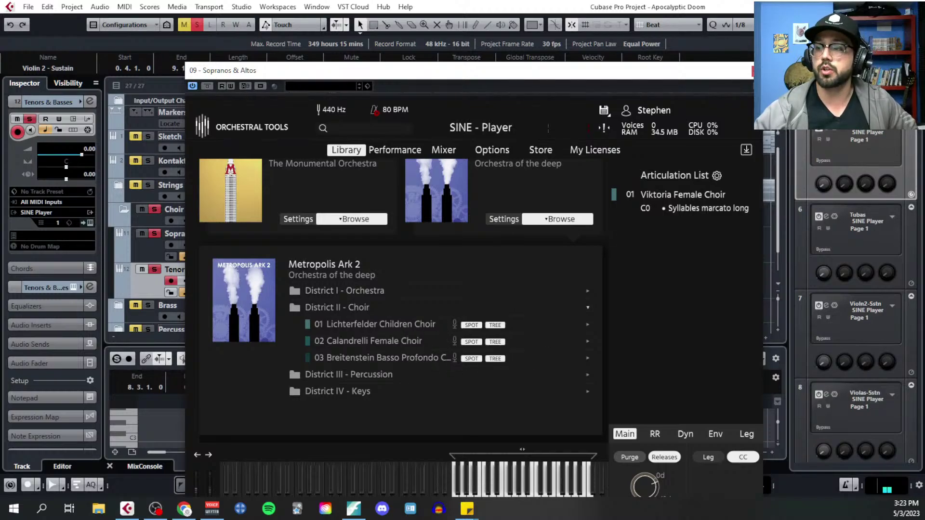
pyautogui.click(253, 40)
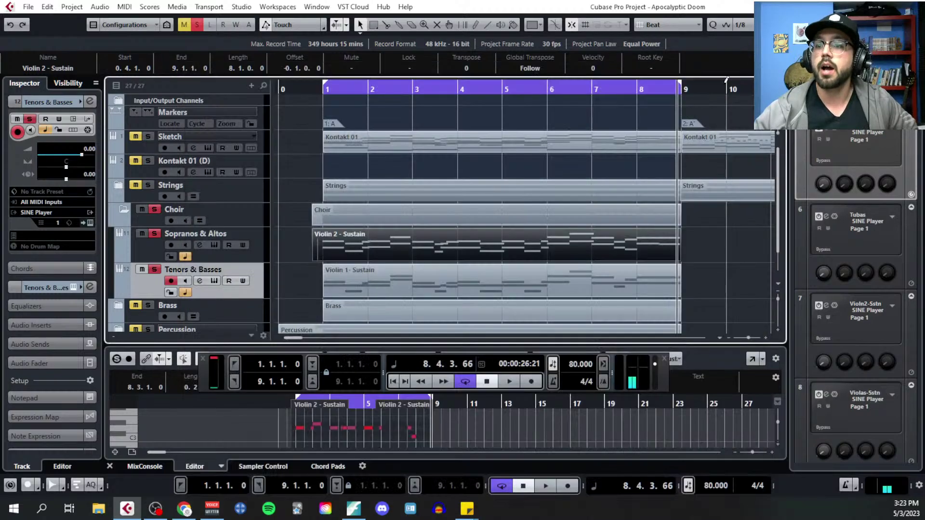
pyautogui.click(124, 6)
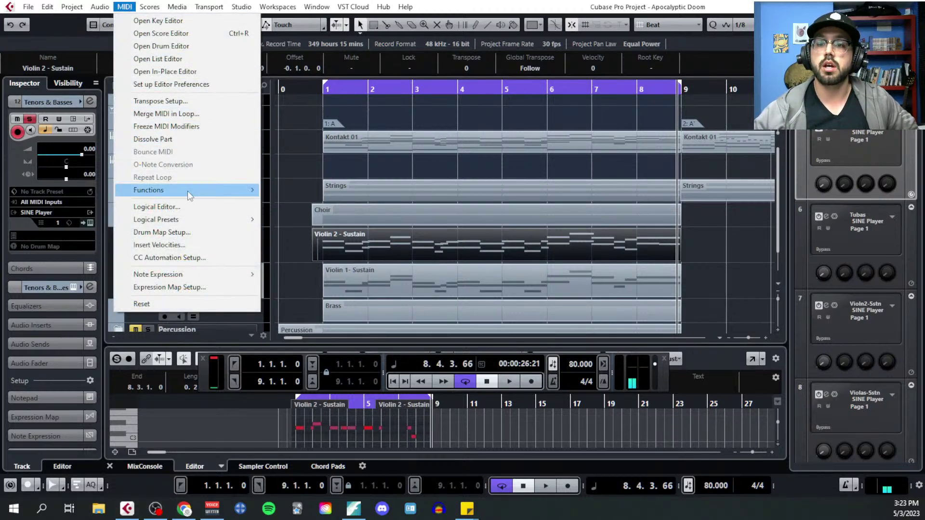
pyautogui.moveTo(237, 9)
pyautogui.click(323, 118)
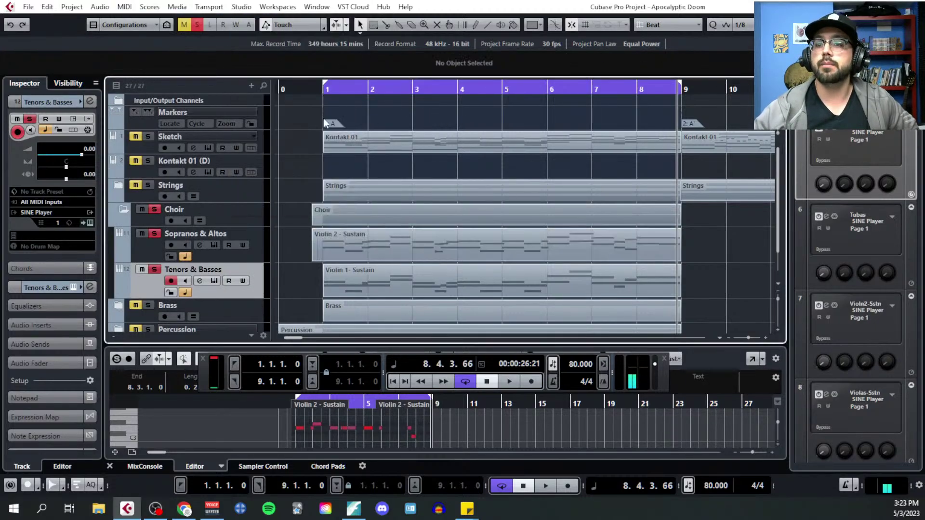
# Extend the start of the Tenors & Basses part back to 0.4.1.0 and open it in the Key Editor
pyautogui.scroll(-2, 368, 208)
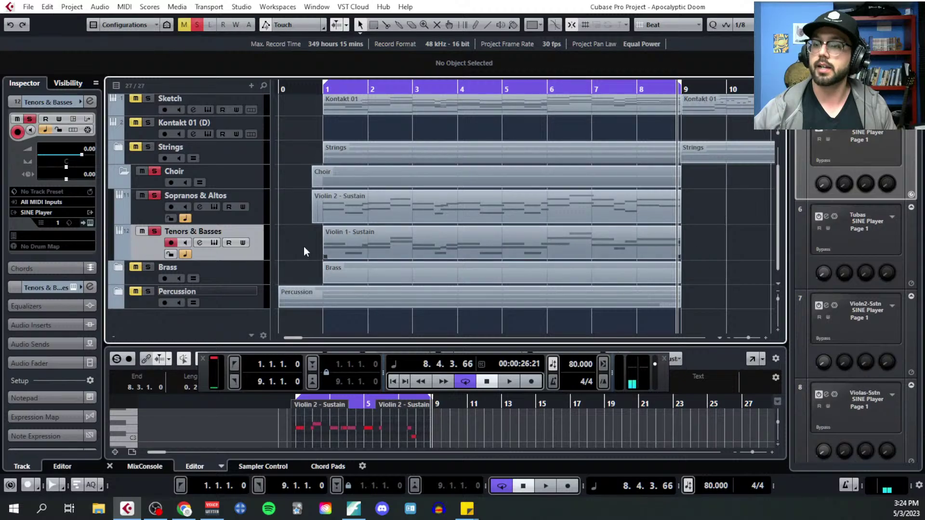
pyautogui.click(322, 90)
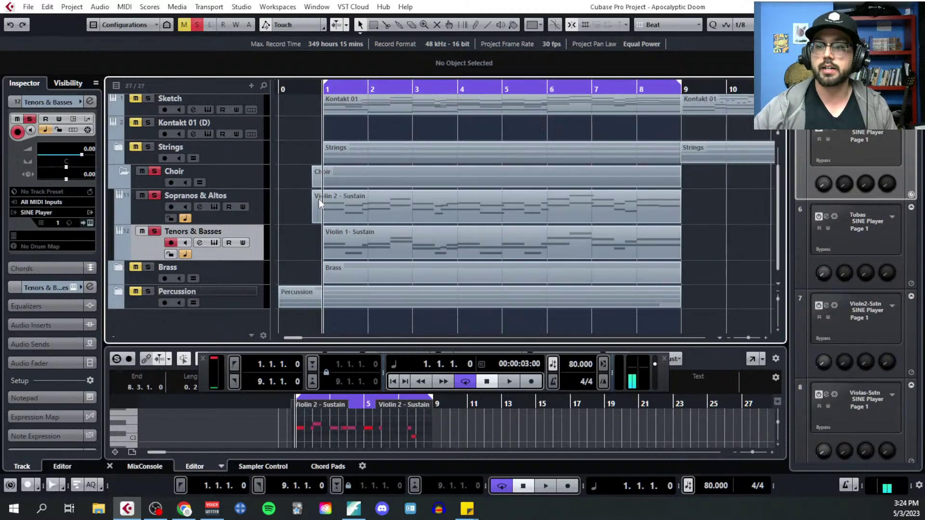
pyautogui.moveTo(326, 257); pyautogui.dragTo(314, 257)
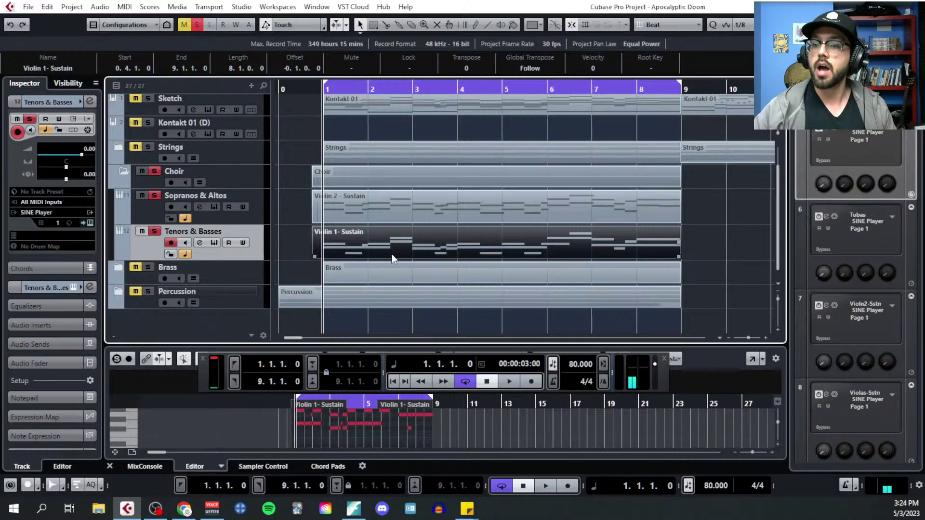
pyautogui.click(124, 7)
pyautogui.click(144, 20)
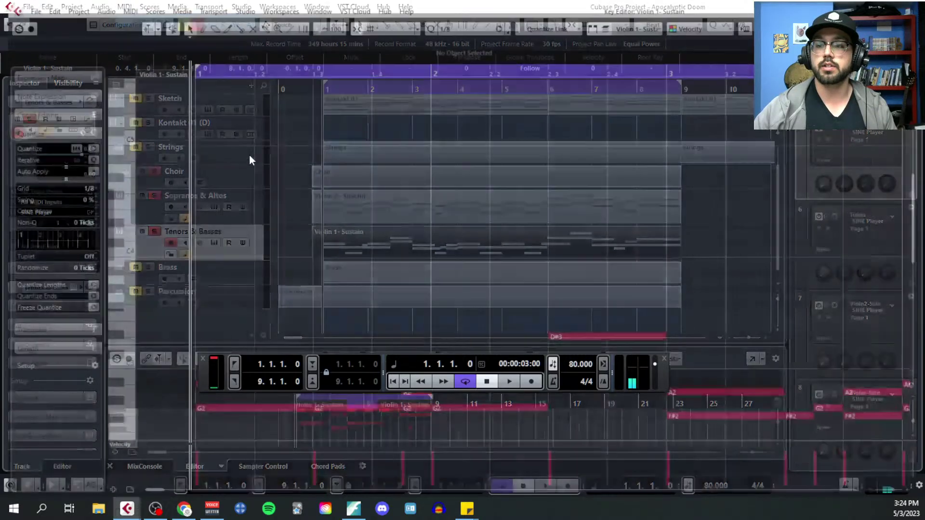
# Transpose all notes of the Tenors & Basses part up two octaves and mute them
pyautogui.scroll(-6, 270, 204)
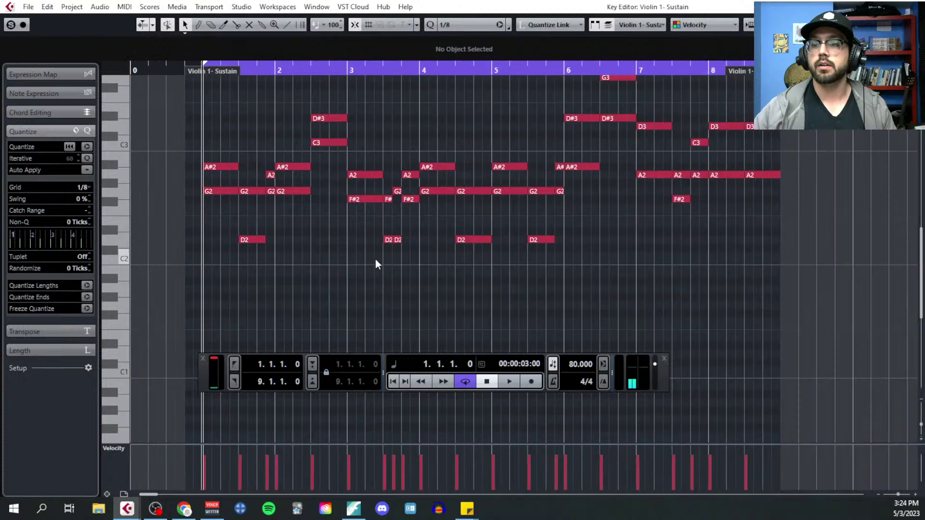
pyautogui.scroll(3, 274, 268)
pyautogui.moveTo(207, 192); pyautogui.dragTo(789, 288)
pyautogui.hotkey('shift', 'Up')
pyautogui.hotkey('shift', 'Up')
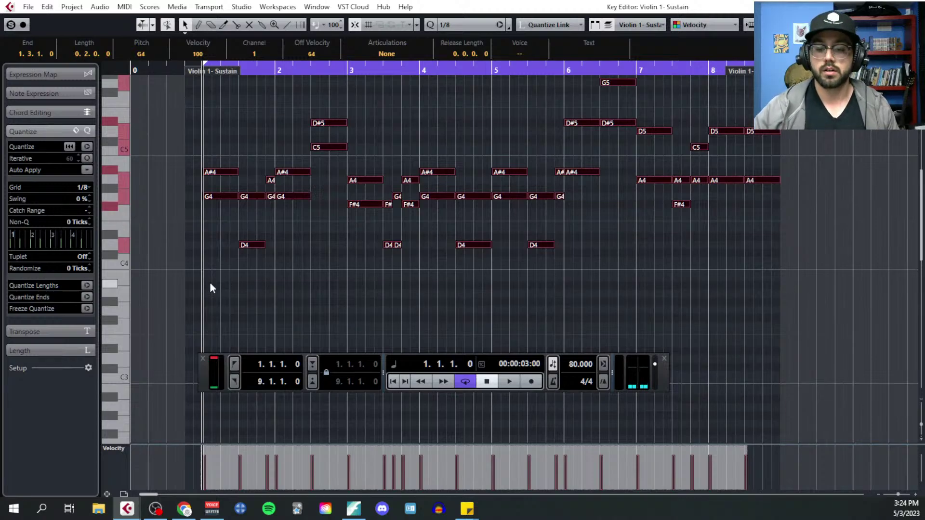
pyautogui.scroll(-2, 211, 285)
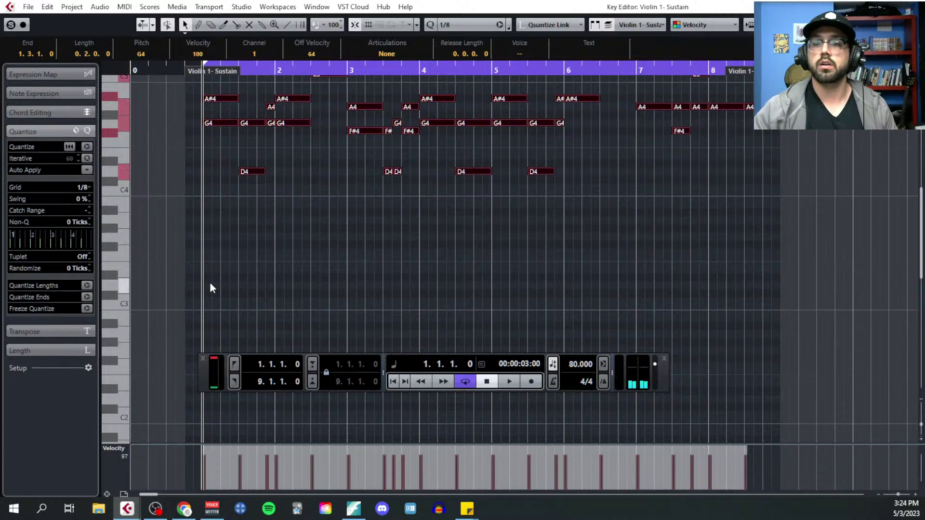
pyautogui.scroll(4, 210, 288)
pyautogui.press('h')
pyautogui.click(230, 183)
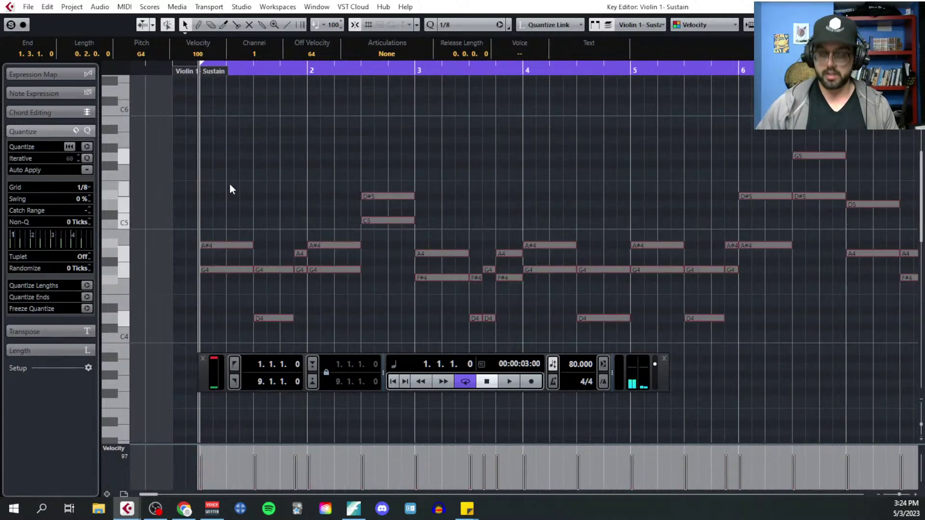
# Deselect the muted notes and record a melody into the part from the project start through the end of bar 8
pyautogui.press('Home')
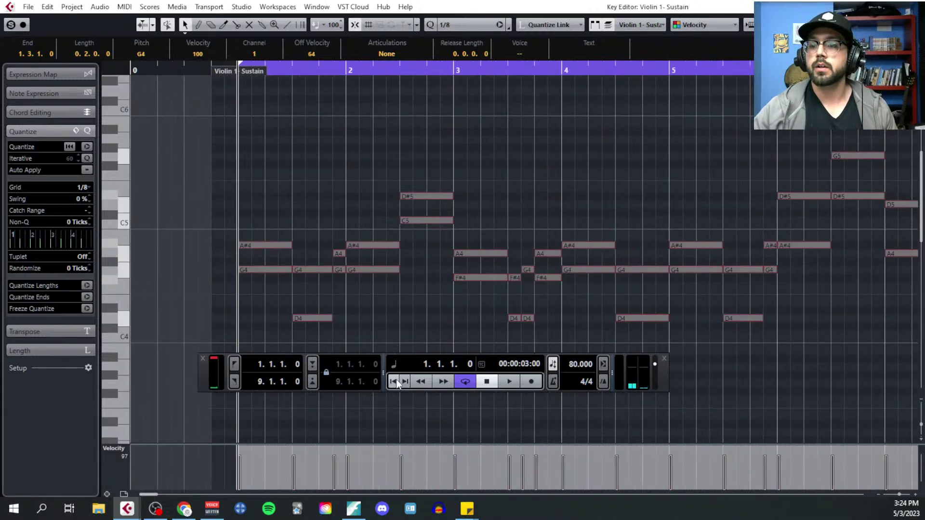
pyautogui.scroll(-4, 497, 326)
pyautogui.scroll(2, 500, 312)
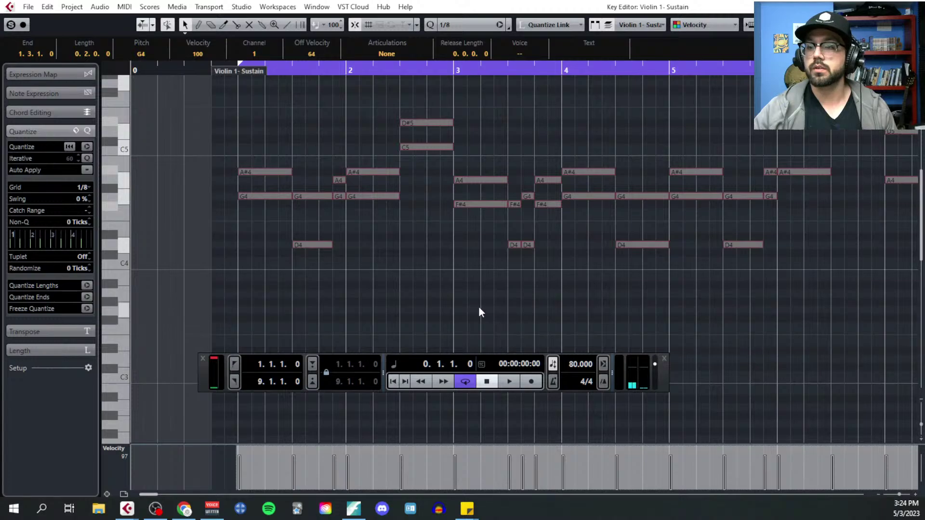
pyautogui.click(479, 305)
pyautogui.click(540, 380)
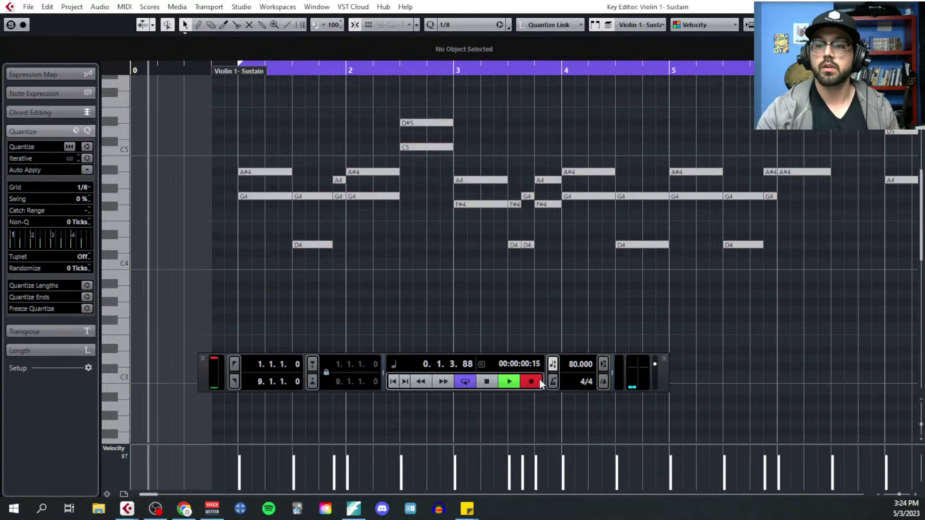
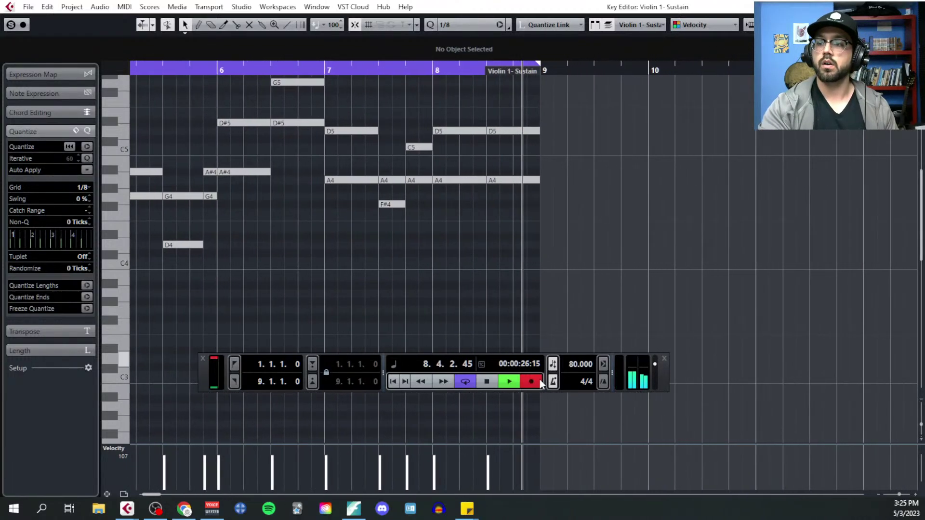
pyautogui.press('space')
# Quantize all the newly recorded melody notes to the 1/8 grid and deselect them
pyautogui.scroll(-5, 299, 274)
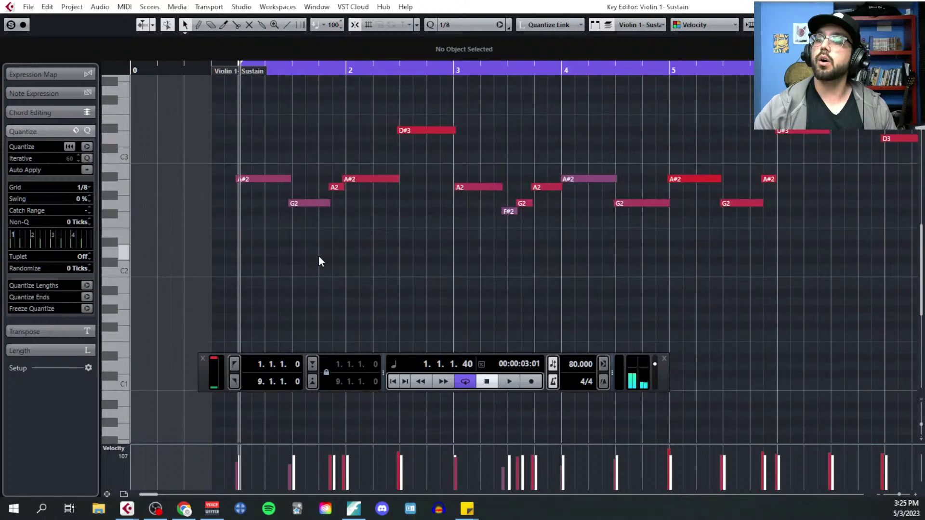
pyautogui.press('g')
pyautogui.scroll(3, 350, 288)
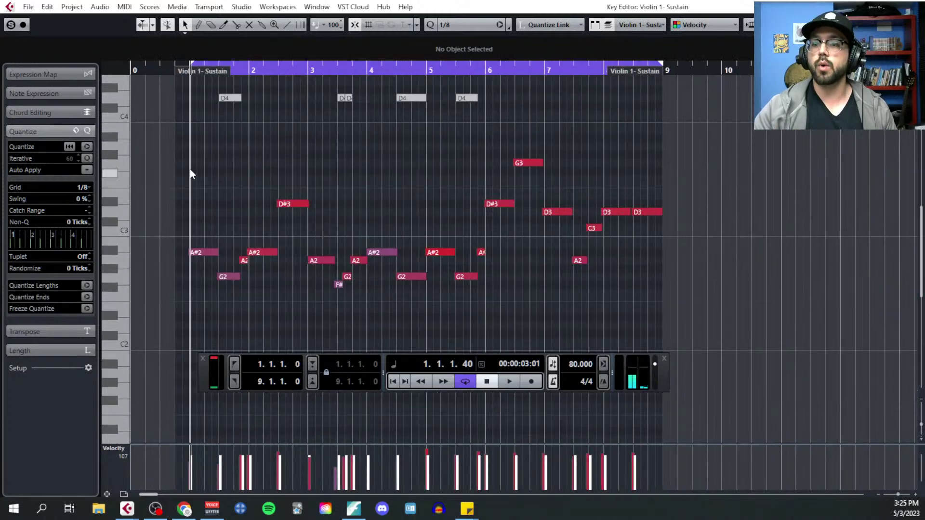
pyautogui.moveTo(190, 169); pyautogui.dragTo(694, 311)
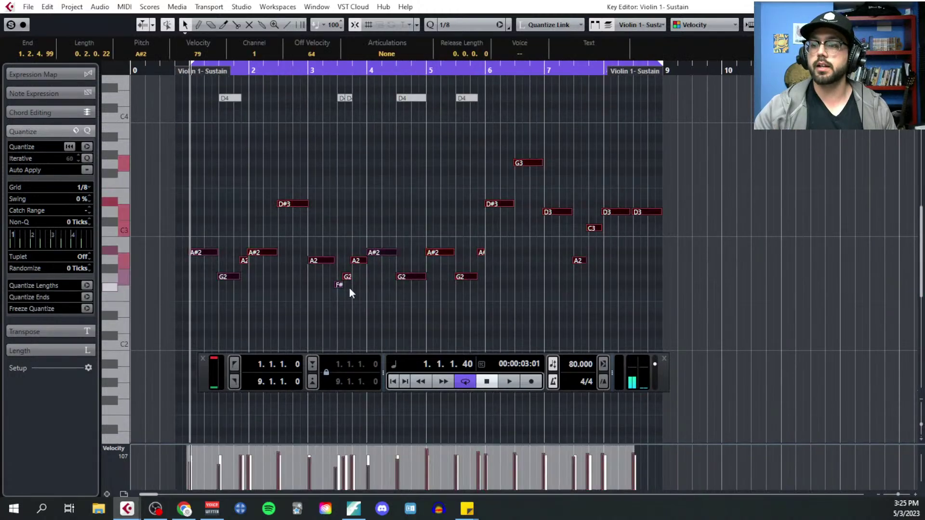
pyautogui.click(87, 147)
pyautogui.click(221, 216)
pyautogui.scroll(3, 224, 202)
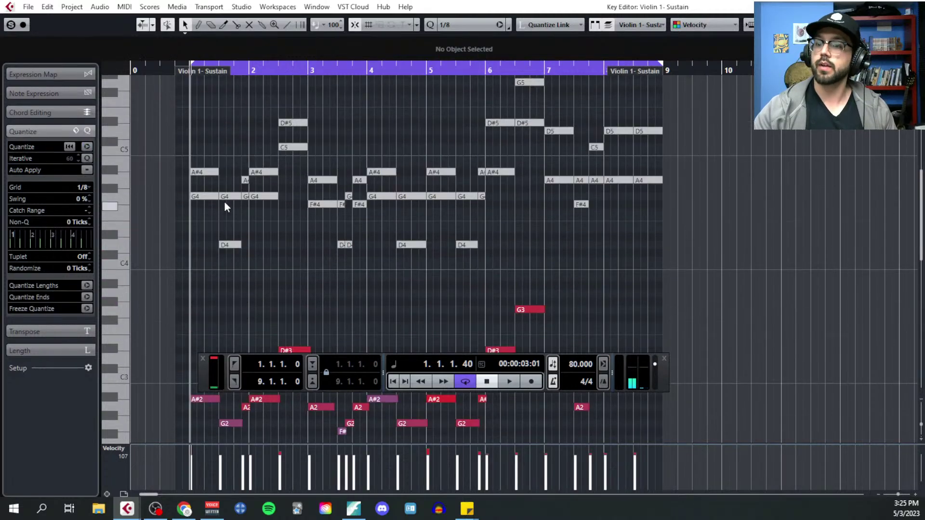
# Duplicate the recorded melody notes and transpose the copy down one octave as a second voice
pyautogui.scroll(-4, 244, 276)
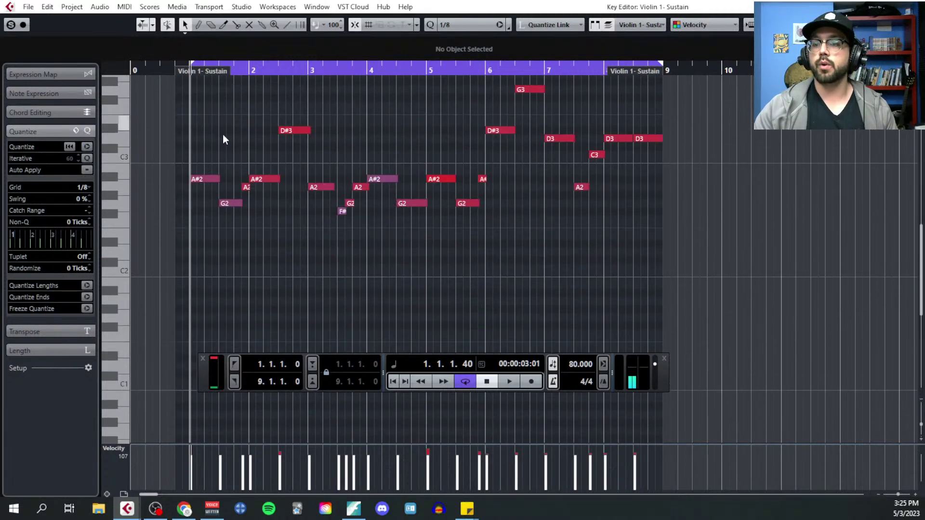
pyautogui.moveTo(222, 136); pyautogui.dragTo(721, 254)
pyautogui.scroll(4, 501, 209)
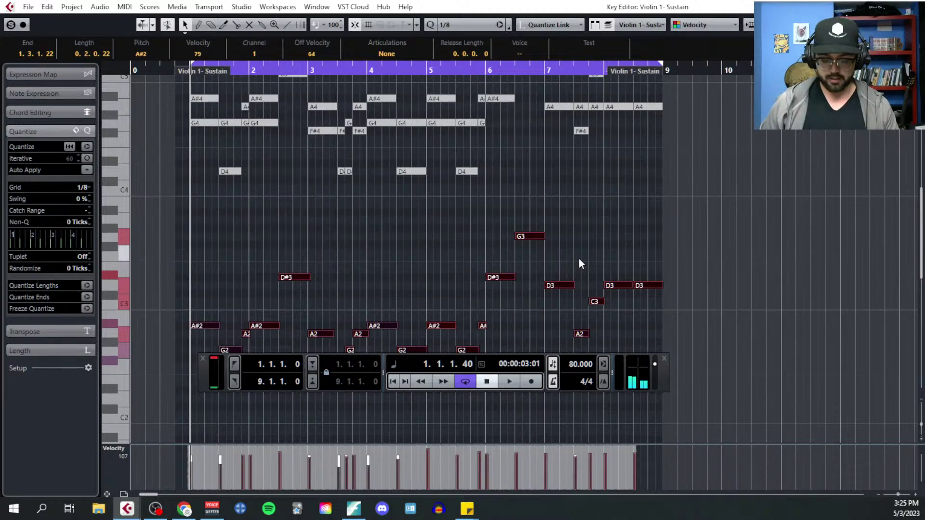
pyautogui.hotkey('ctrl', 'c')
pyautogui.hotkey('ctrl', 'v')
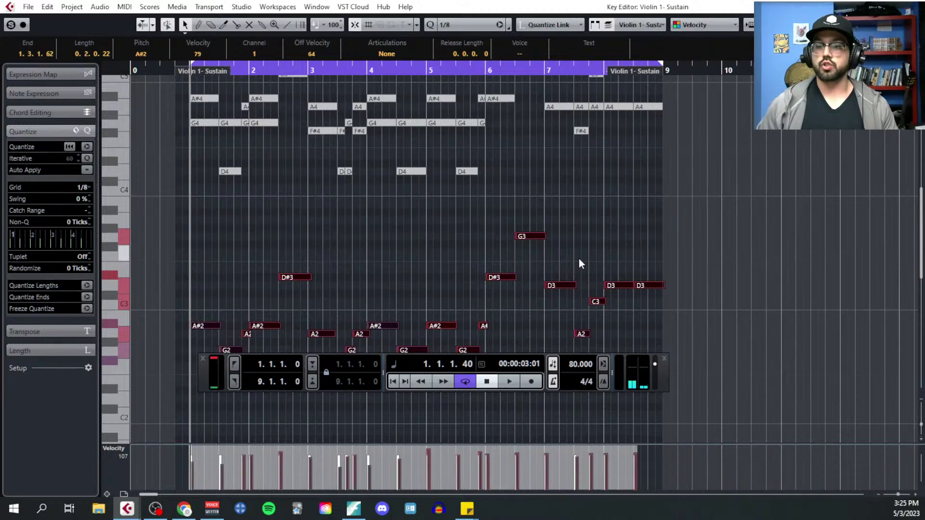
pyautogui.hotkey('shift', 'Down')
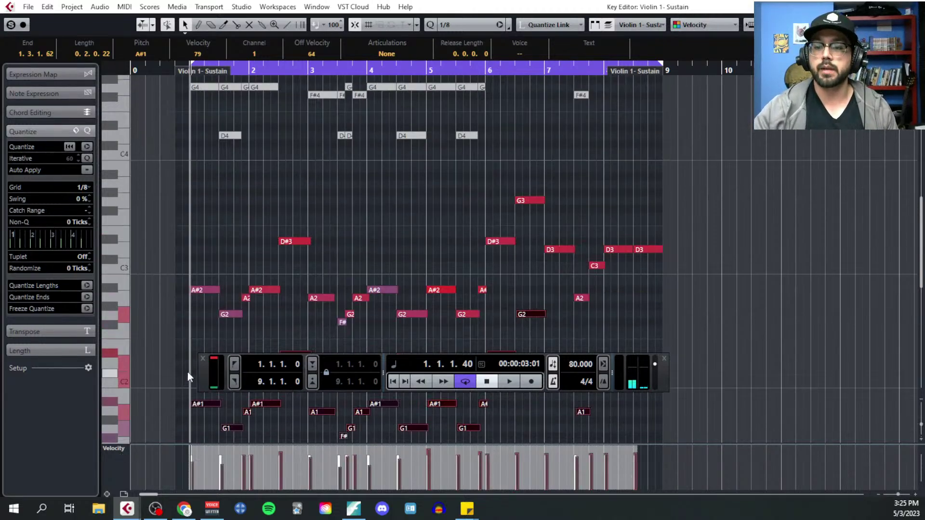
# Examine closely how the start of the lower-octave copy lines up with the recorded melody at bar 1
pyautogui.click(203, 359)
pyautogui.press('h')
pyautogui.press('h')
pyautogui.press('h')
pyautogui.press('h')
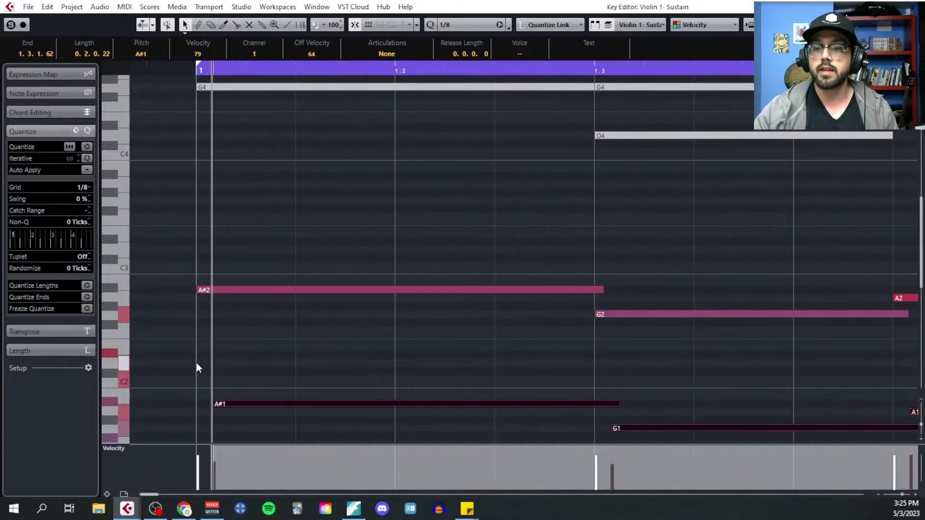
# Quantize the selected lower-octave notes to the 1/8 grid and clear the selection
pyautogui.click(332, 403)
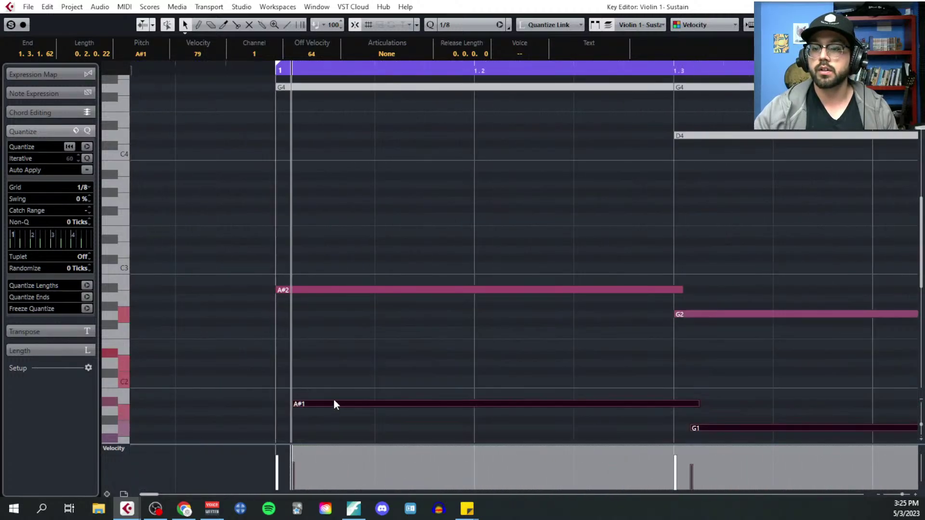
pyautogui.press('q')
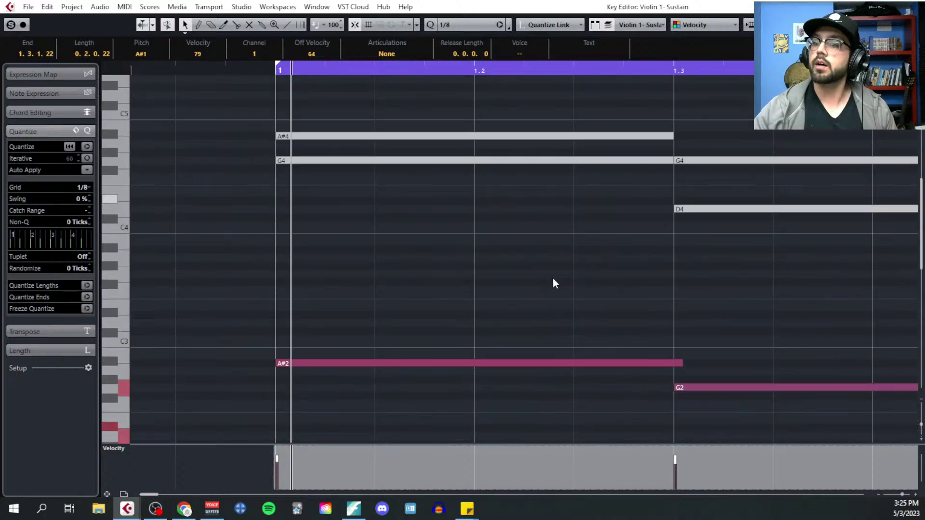
pyautogui.scroll(2, 354, 187)
pyautogui.scroll(-2, 352, 193)
pyautogui.click(346, 371)
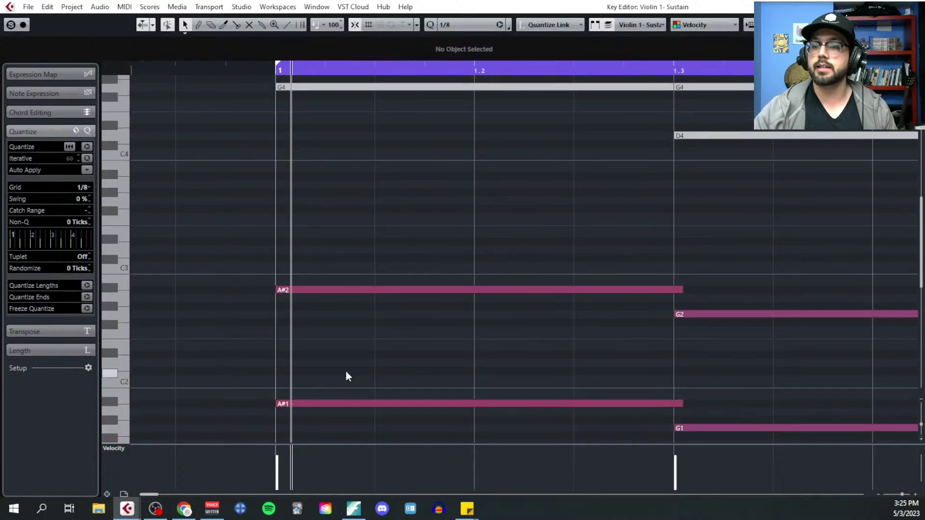
# Raise the A#1 note at bar 1 to G2 and the G1 note at beat 1.3 to D2
pyautogui.moveTo(350, 403); pyautogui.dragTo(351, 312)
pyautogui.scroll(3, 351, 311)
pyautogui.scroll(2, 354, 312)
pyautogui.hscroll(3, 557, 285)
pyautogui.scroll(-6, 557, 284)
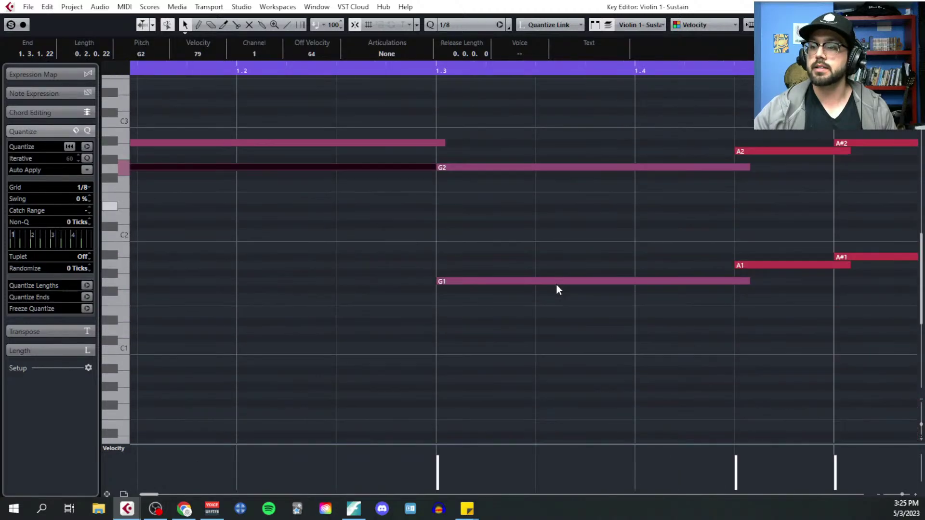
pyautogui.moveTo(503, 282); pyautogui.dragTo(507, 227)
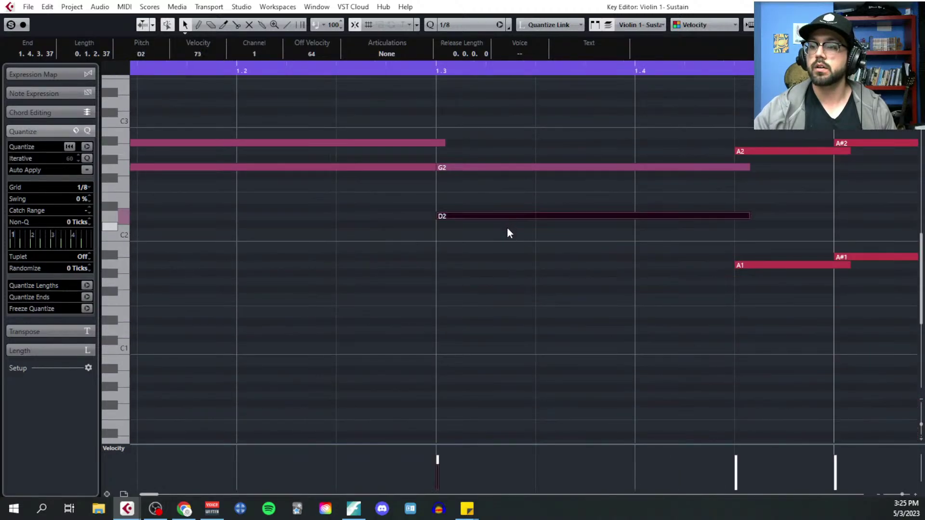
# Raise the short A1 note just before bar 2 to G2
pyautogui.scroll(6, 508, 231)
pyautogui.hscroll(5, 525, 265)
pyautogui.scroll(-6, 456, 246)
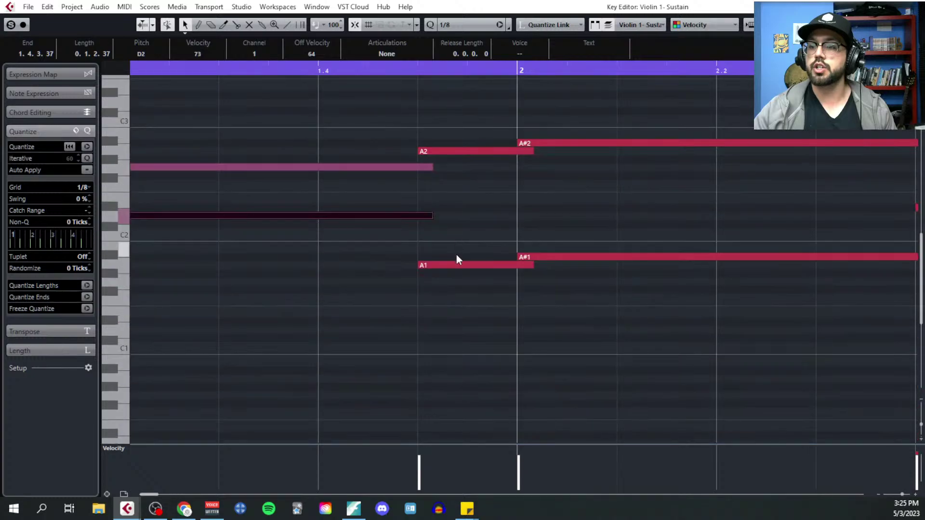
pyautogui.moveTo(463, 263); pyautogui.dragTo(443, 171)
pyautogui.scroll(6, 444, 183)
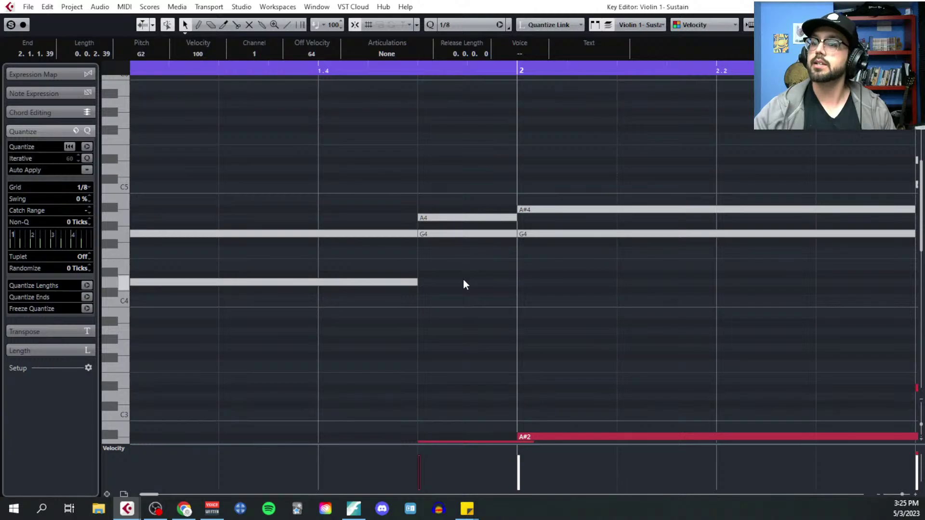
# Trim the short G2 and A2 notes to end at bar 2 and raise the A#1 note at bar 2 to G2
pyautogui.hscroll(2, 434, 286)
pyautogui.hscroll(2, 410, 285)
pyautogui.scroll(2, 404, 283)
pyautogui.scroll(-9, 404, 302)
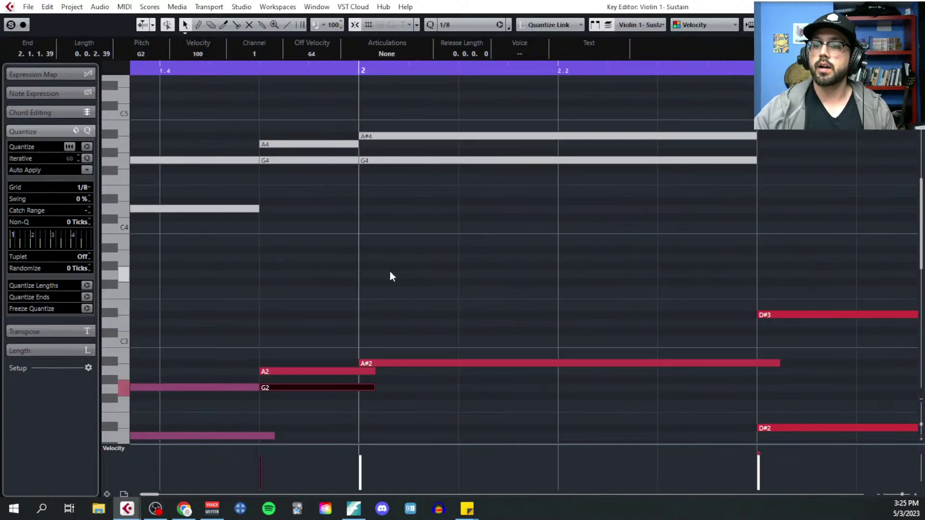
pyautogui.moveTo(374, 167); pyautogui.dragTo(359, 168)
pyautogui.moveTo(402, 256); pyautogui.dragTo(360, 151)
# Raise the D#2 note at beat 2.3 to C3
pyautogui.scroll(9, 391, 196)
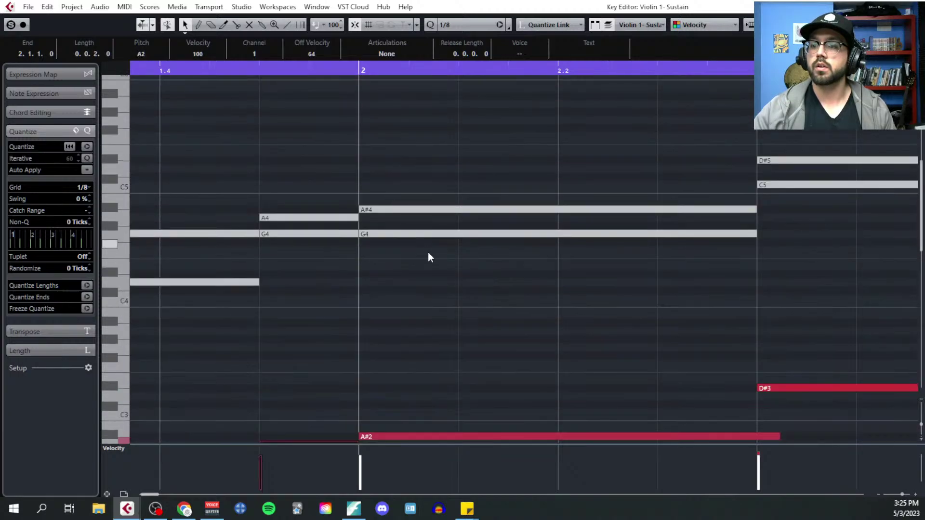
pyautogui.hscroll(5, 428, 253)
pyautogui.hscroll(4, 436, 266)
pyautogui.scroll(-6, 415, 251)
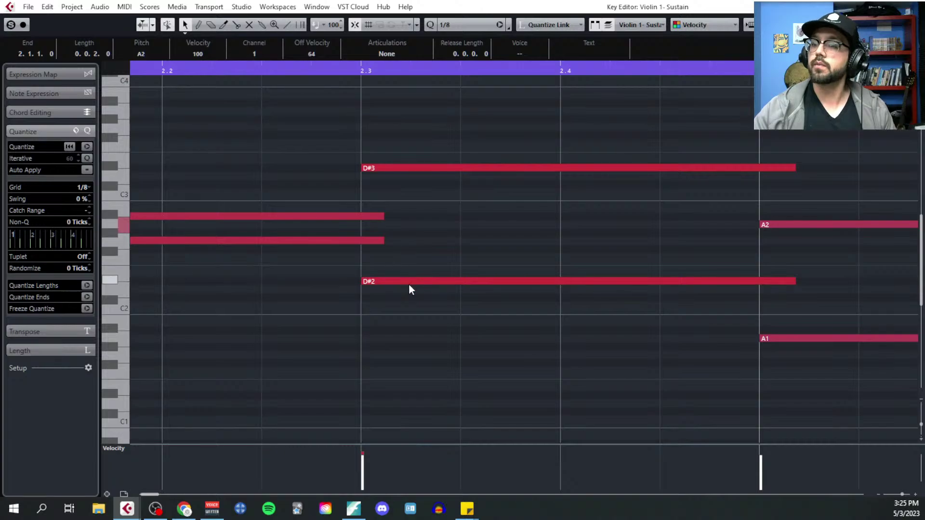
pyautogui.moveTo(409, 282); pyautogui.dragTo(409, 195)
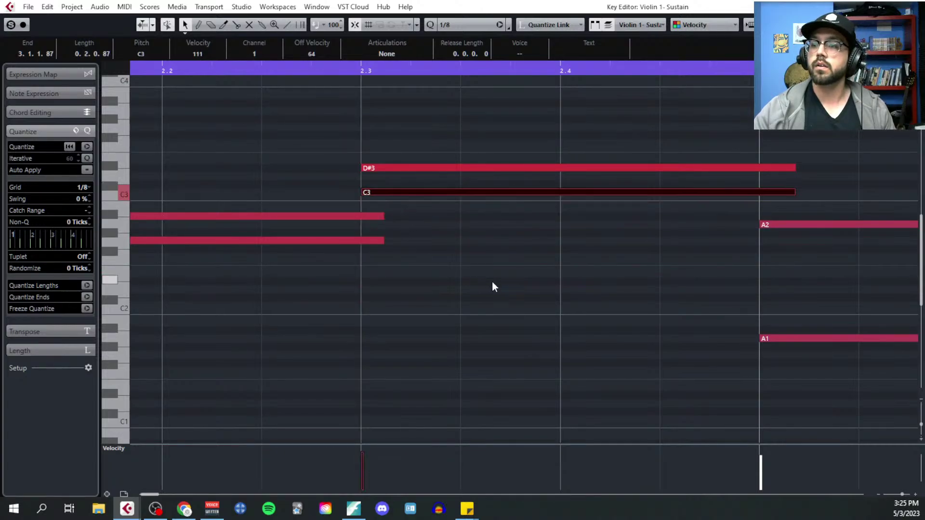
# Raise the A1 note at bar 3 to F#2
pyautogui.hscroll(4, 482, 287)
pyautogui.scroll(7, 483, 294)
pyautogui.scroll(-9, 485, 266)
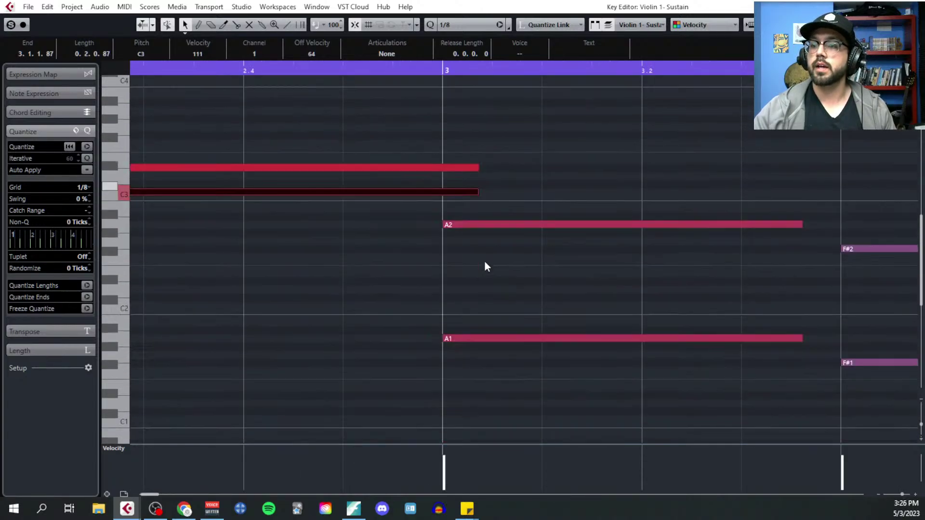
pyautogui.moveTo(486, 265); pyautogui.dragTo(486, 179)
# Raise the F#1 at beat 3.3 and the G1 after it to D2, and trim each to end at the next note's start
pyautogui.scroll(2, 495, 253)
pyautogui.hscroll(4, 474, 262)
pyautogui.scroll(2, 420, 273)
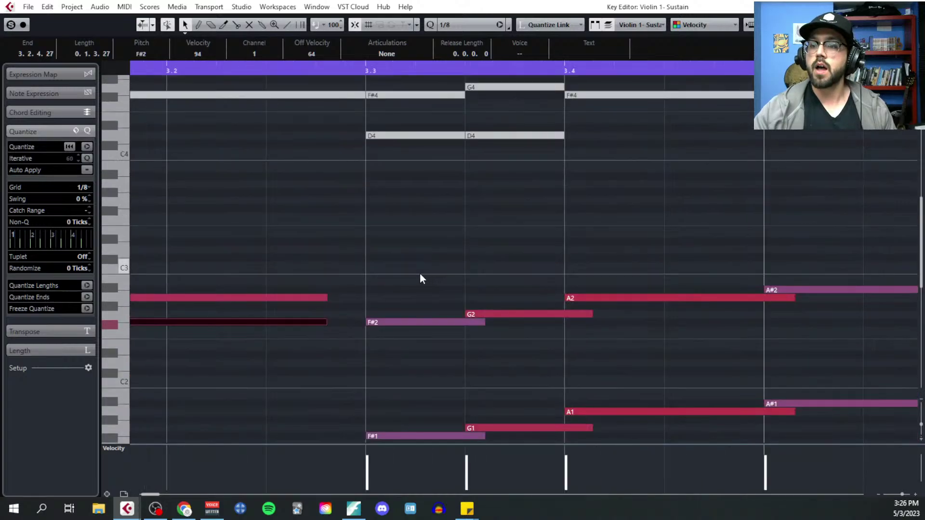
pyautogui.scroll(-2, 407, 272)
pyautogui.scroll(-5, 405, 268)
pyautogui.moveTo(483, 217); pyautogui.dragTo(452, 143)
pyautogui.moveTo(524, 210); pyautogui.dragTo(525, 145)
pyautogui.moveTo(588, 141); pyautogui.dragTo(565, 141)
# Raise the A1 note at beat 3.4 to F#2 and trim it and the A2 above to end at bar 4
pyautogui.scroll(5, 580, 177)
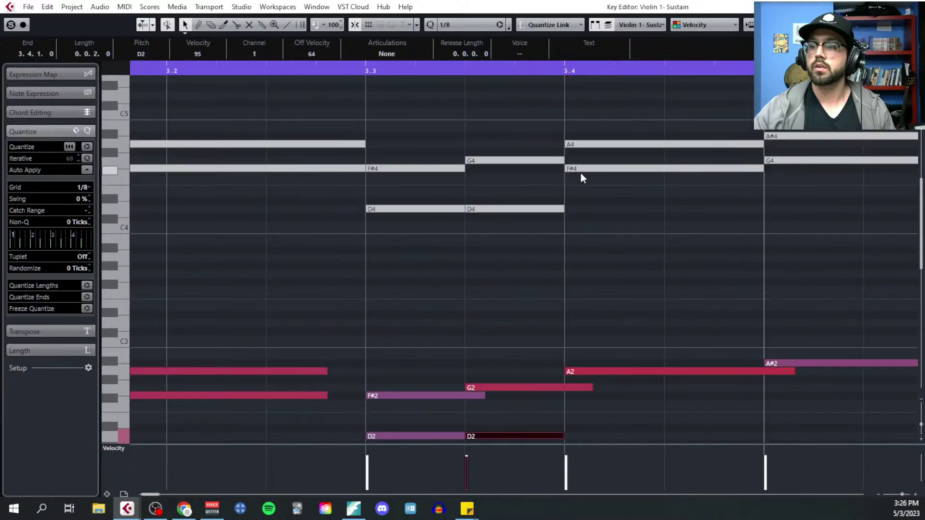
pyautogui.hscroll(-2, 588, 203)
pyautogui.hscroll(2, 594, 216)
pyautogui.scroll(-5, 594, 216)
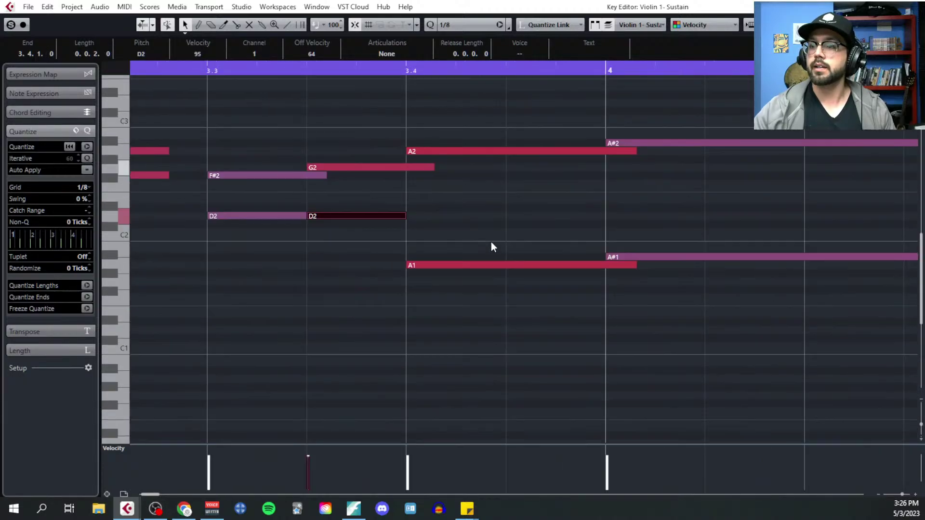
pyautogui.click(456, 265)
pyautogui.moveTo(456, 265); pyautogui.dragTo(410, 164)
pyautogui.moveTo(635, 176); pyautogui.dragTo(622, 155)
# Raise the A#1 note at bar 4 to G2
pyautogui.scroll(6, 598, 213)
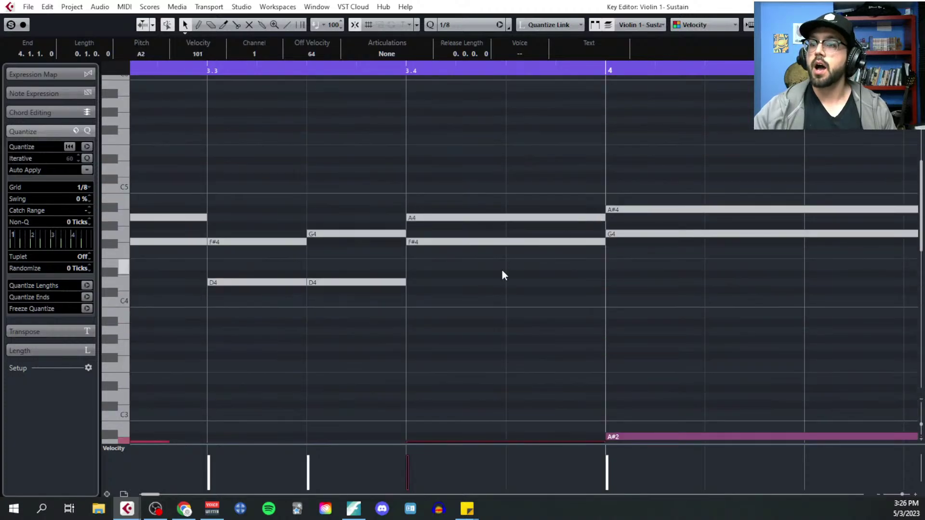
pyautogui.hscroll(3, 506, 273)
pyautogui.hscroll(2, 502, 260)
pyautogui.scroll(-5, 490, 270)
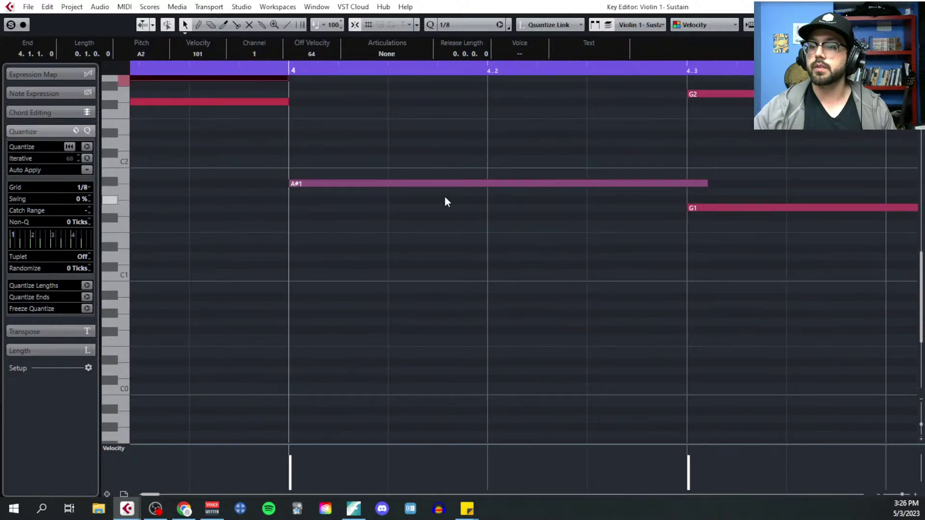
pyautogui.scroll(1, 434, 217)
pyautogui.moveTo(383, 330); pyautogui.dragTo(385, 247)
# Trim the G2 note starting at bar 4 to end at beat 4.3, keeping its pitch at G2
pyautogui.scroll(6, 690, 246)
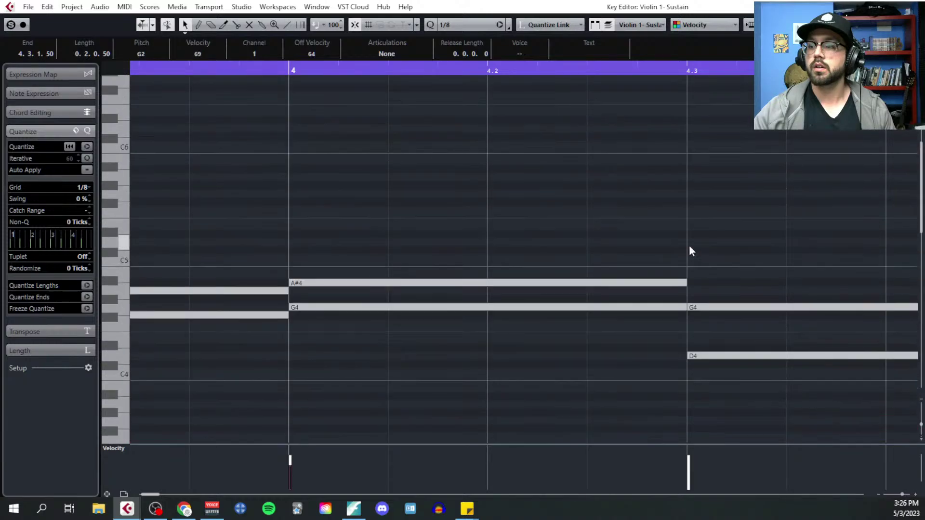
pyautogui.hscroll(4, 593, 308)
pyautogui.scroll(-3, 482, 327)
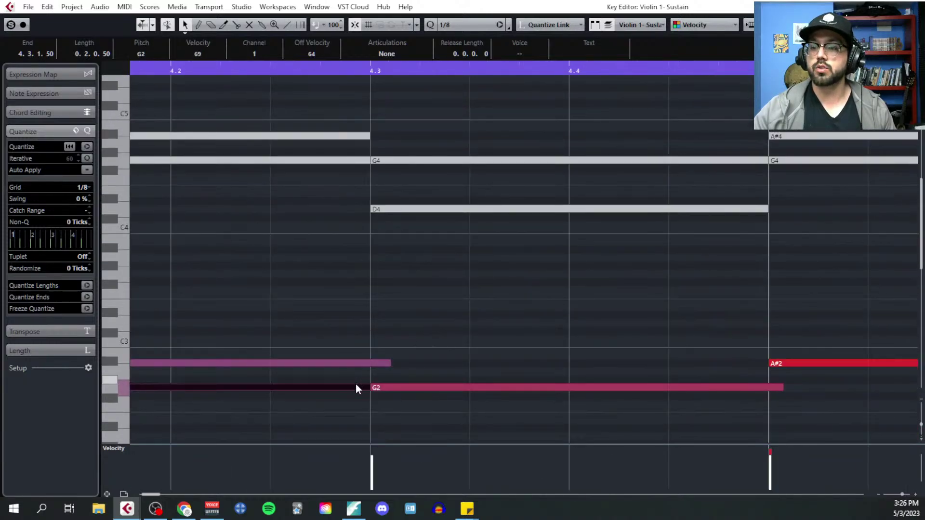
pyautogui.press('Down')
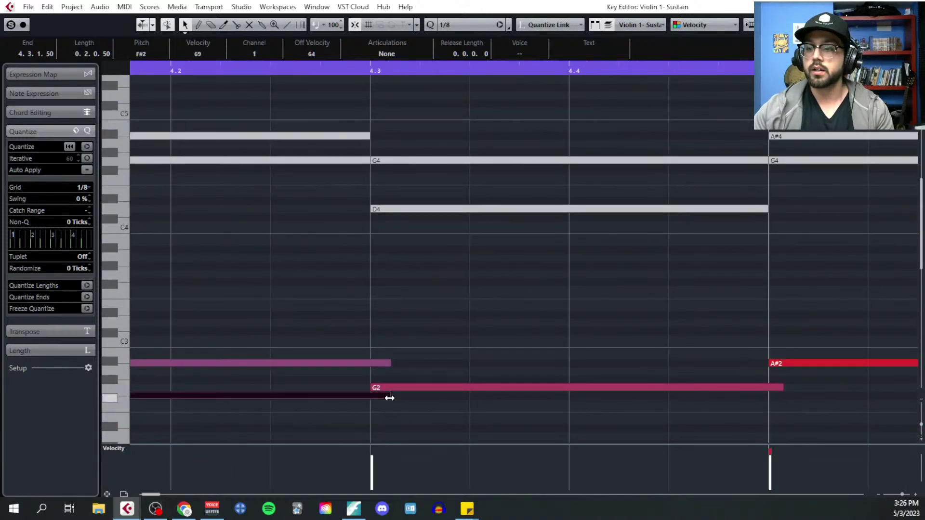
pyautogui.moveTo(389, 399); pyautogui.dragTo(373, 396)
pyautogui.press('Up')
# Raise the G1 note at beat 4.3 to D2
pyautogui.scroll(-3, 426, 285)
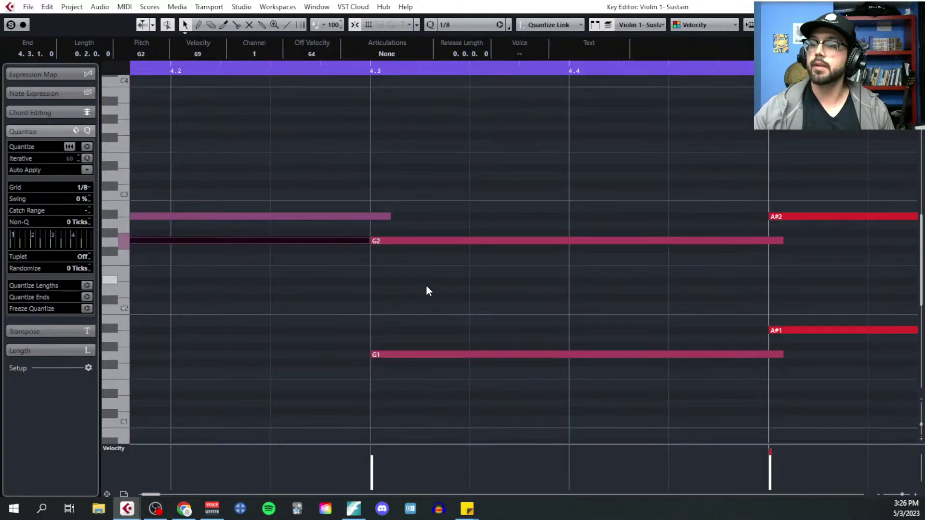
pyautogui.click(420, 352)
pyautogui.moveTo(420, 353); pyautogui.dragTo(425, 288)
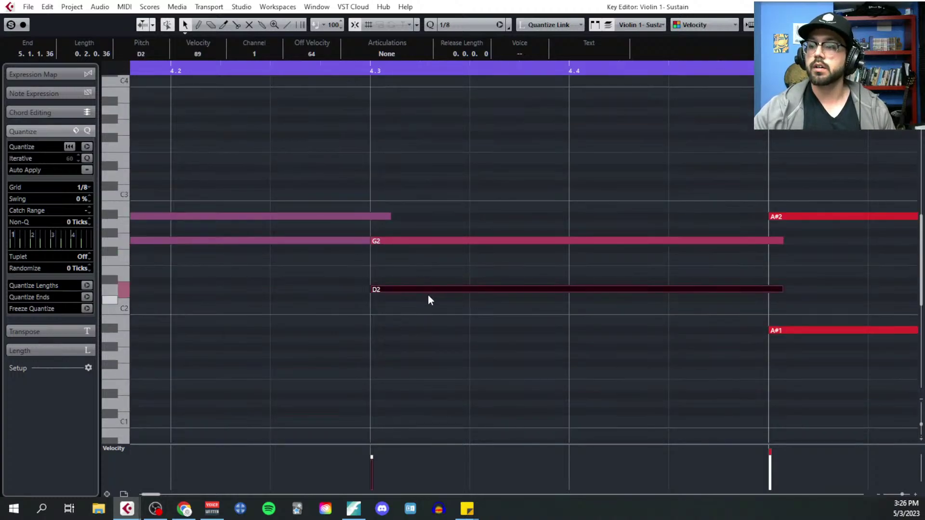
# Raise the A#1 note at bar 5 to G2
pyautogui.scroll(3, 429, 295)
pyautogui.hscroll(4, 431, 299)
pyautogui.scroll(1, 407, 227)
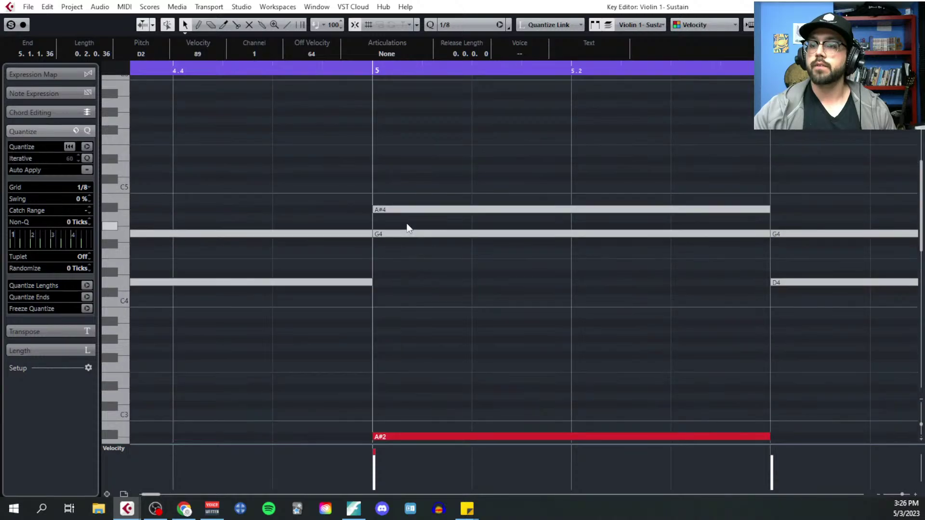
pyautogui.scroll(-1, 427, 304)
pyautogui.scroll(-2, 425, 376)
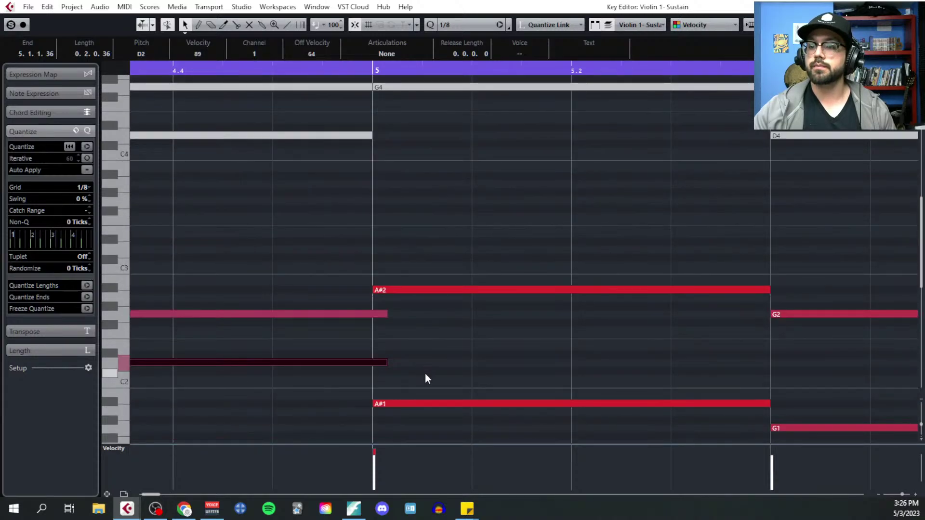
pyautogui.click(432, 402)
pyautogui.moveTo(433, 384); pyautogui.dragTo(400, 305)
# Raise the G1 note at beat 5.3 to D2
pyautogui.scroll(8, 401, 307)
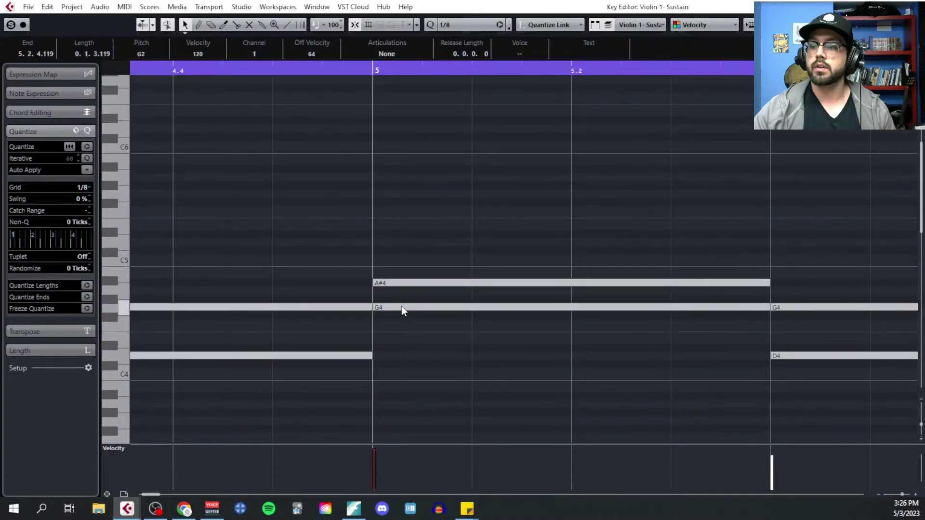
pyautogui.hscroll(3, 402, 318)
pyautogui.scroll(-10, 521, 331)
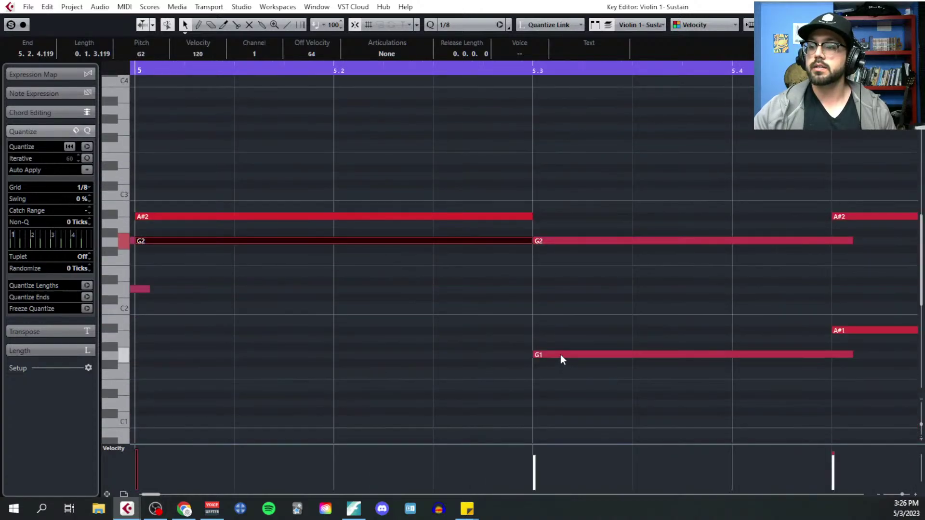
pyautogui.moveTo(560, 355); pyautogui.dragTo(562, 289)
# Trim the G2 from beat 5.3 to end where the short A#2 begins, and raise the short A#1 before bar 6 to G2
pyautogui.scroll(8, 557, 293)
pyautogui.hscroll(2, 535, 313)
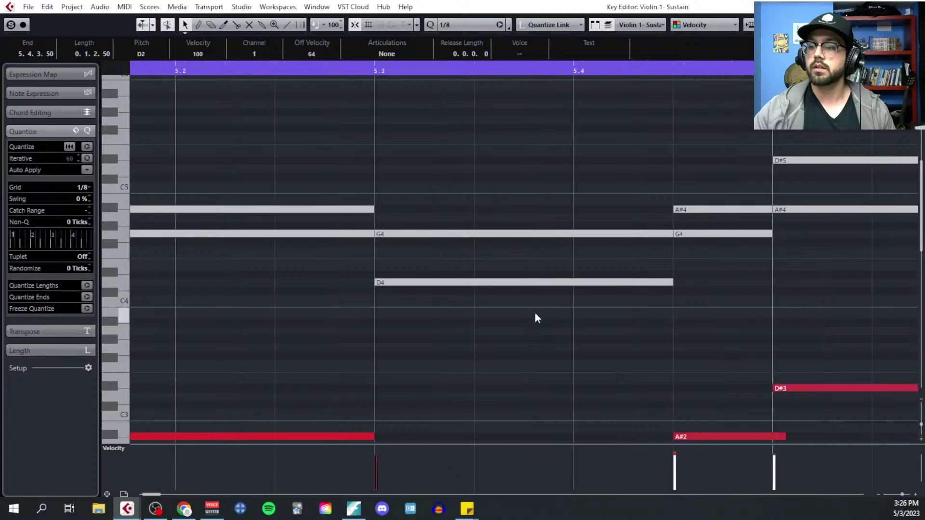
pyautogui.hscroll(3, 425, 305)
pyautogui.scroll(-8, 396, 299)
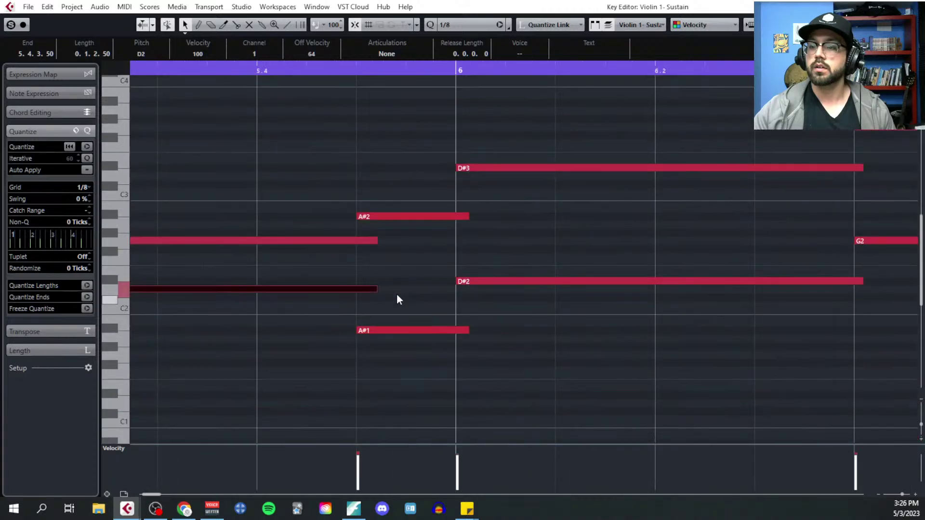
pyautogui.click(383, 331)
pyautogui.moveTo(378, 241); pyautogui.dragTo(356, 241)
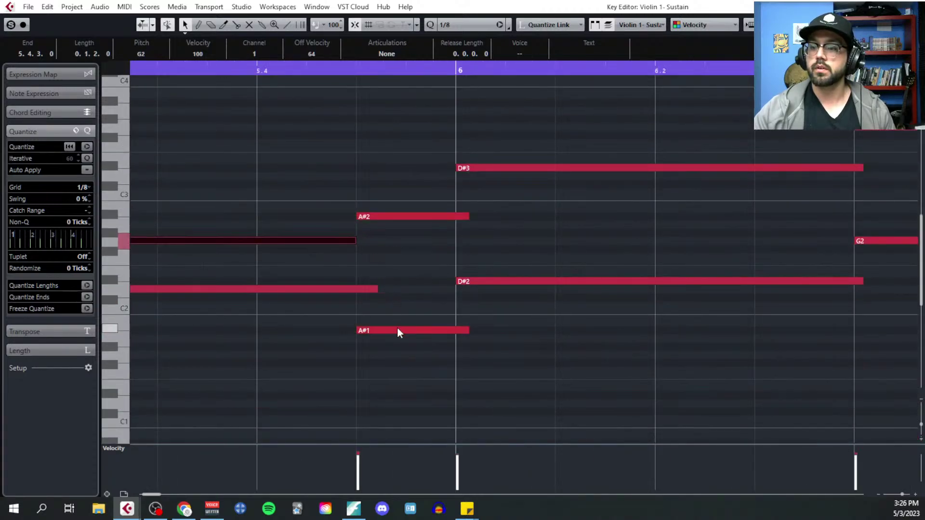
pyautogui.moveTo(397, 332); pyautogui.dragTo(397, 240)
# Trim the short A#2 and G2 notes to end at bar 6 and raise the D#2 note at bar 6 to A#2
pyautogui.scroll(10, 397, 264)
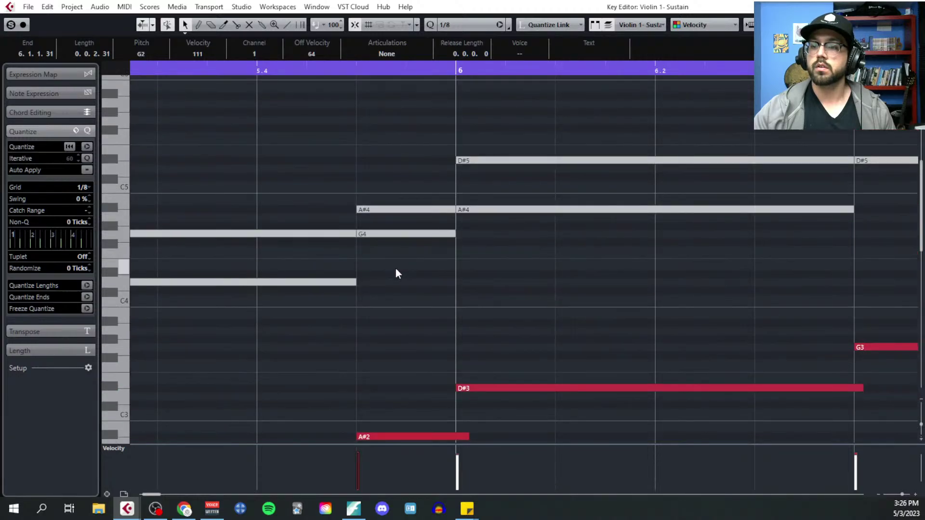
pyautogui.hscroll(3, 398, 274)
pyautogui.scroll(-6, 382, 279)
pyautogui.moveTo(231, 314); pyautogui.dragTo(223, 289)
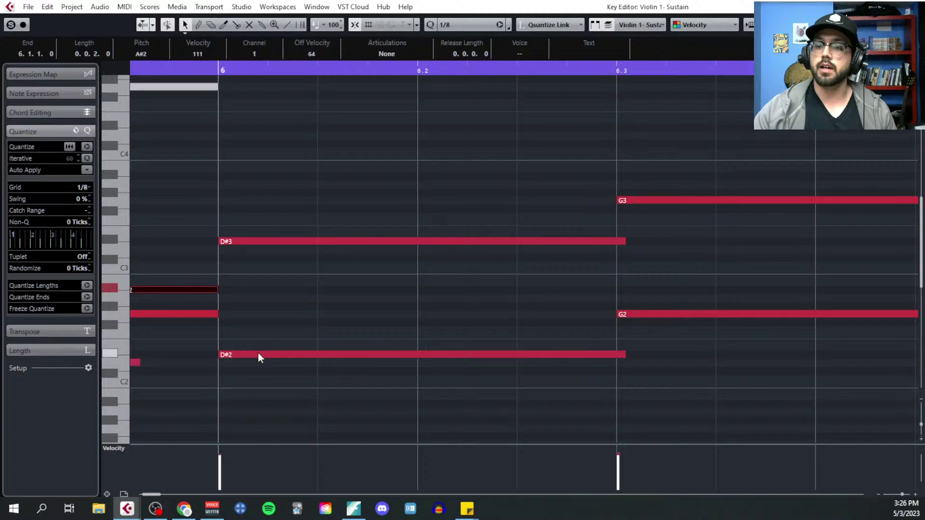
pyautogui.moveTo(258, 356); pyautogui.dragTo(257, 290)
# Trim the A#2 and D#3 notes starting at bar 6 to end at beat 6.3
pyautogui.scroll(6, 257, 290)
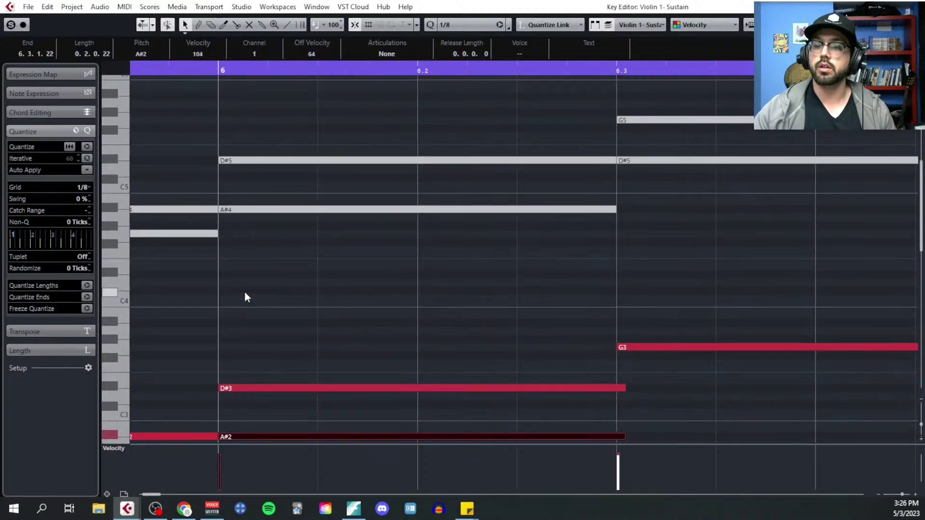
pyautogui.hscroll(4, 246, 294)
pyautogui.scroll(3, 434, 276)
pyautogui.scroll(-3, 440, 274)
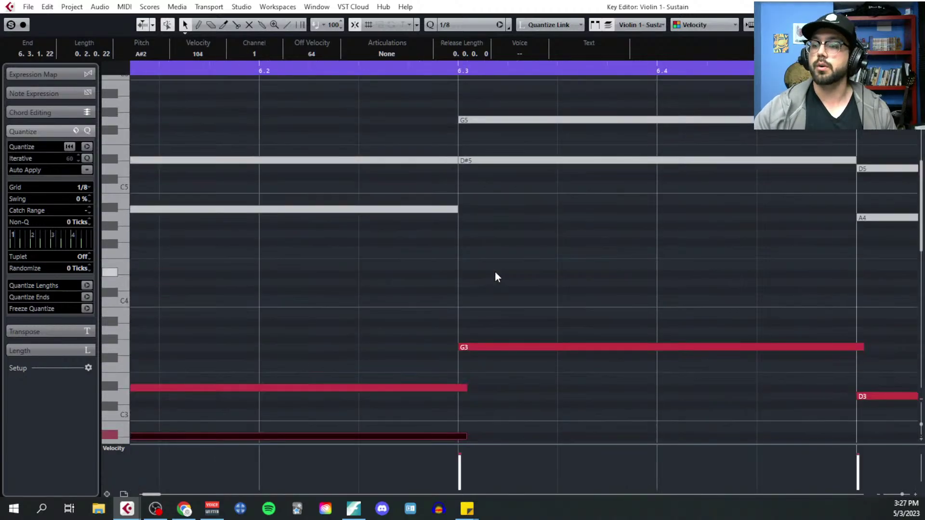
pyautogui.scroll(-3, 497, 277)
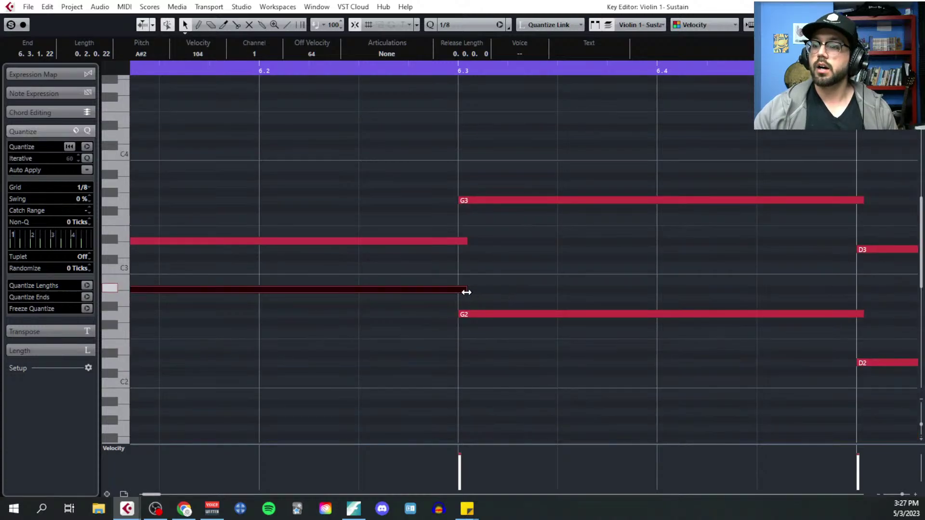
pyautogui.moveTo(466, 292); pyautogui.dragTo(458, 292)
pyautogui.moveTo(465, 241); pyautogui.dragTo(458, 241)
pyautogui.scroll(3, 492, 274)
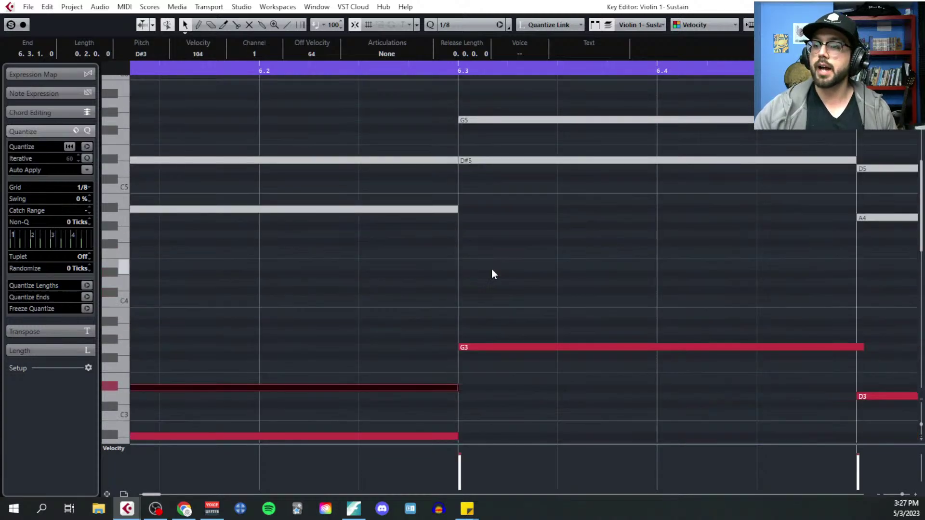
# Raise the G2 note at beat 6.3 to D#3 for the lower-register harmony
pyautogui.scroll(-2, 533, 265)
pyautogui.click(499, 388)
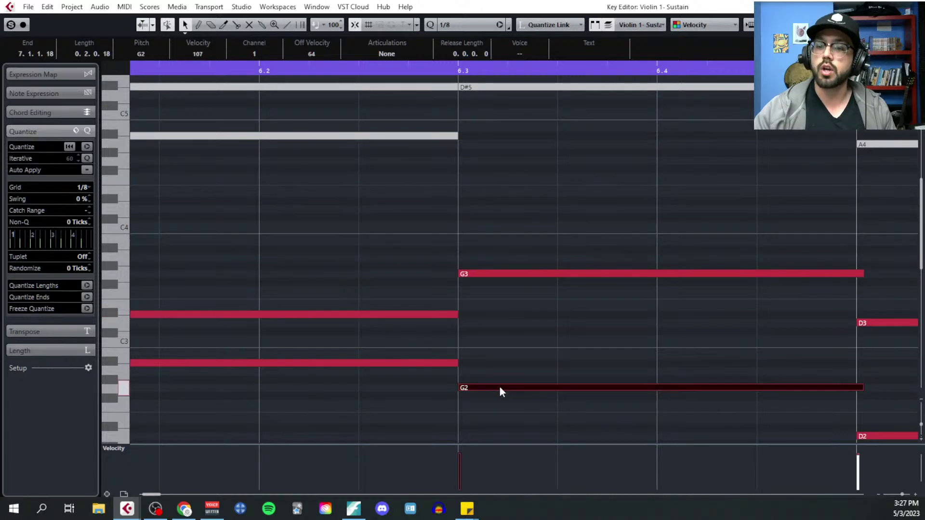
pyautogui.moveTo(499, 388); pyautogui.dragTo(506, 316)
pyautogui.scroll(4, 506, 316)
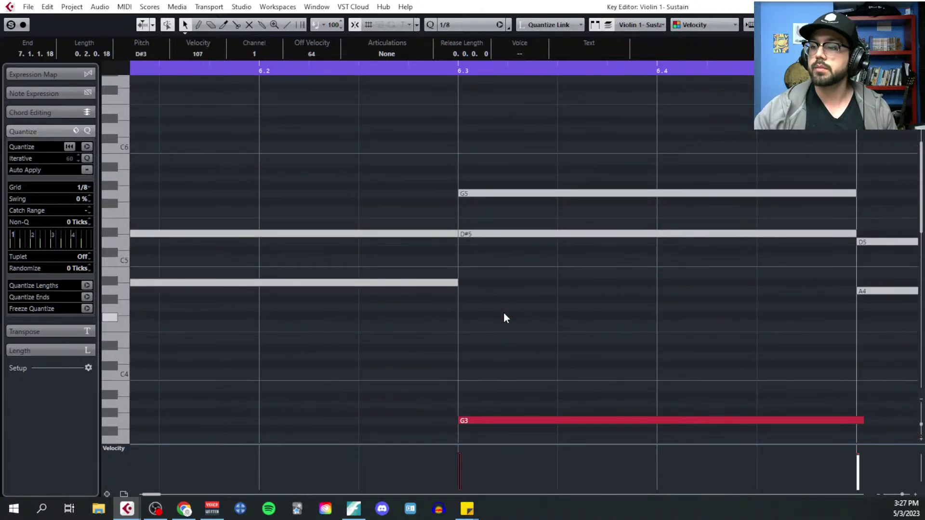
# Raise the D2 note at bar 7 to A2, matching the upper-register harmony
pyautogui.hscroll(4, 502, 316)
pyautogui.scroll(-4, 493, 316)
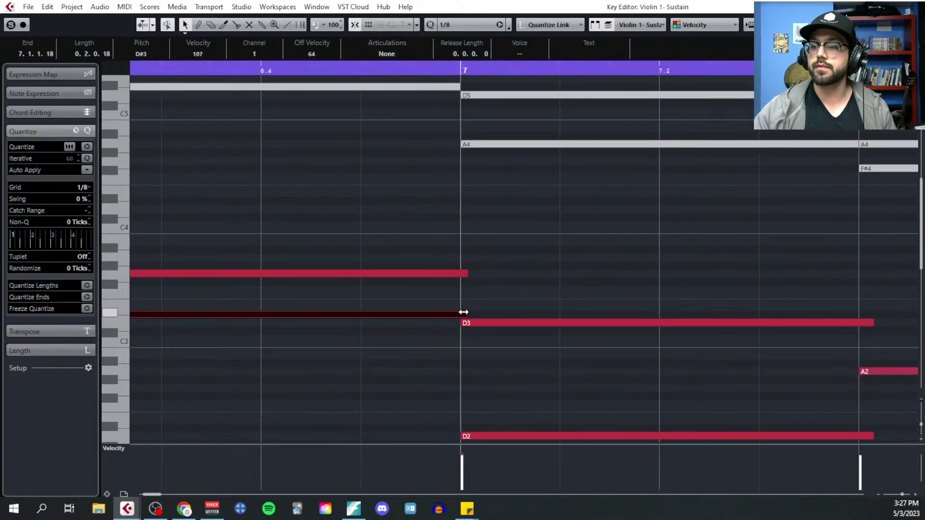
pyautogui.scroll(-2, 484, 313)
pyautogui.moveTo(497, 363); pyautogui.dragTo(499, 299)
# Raise the lower-octave A1 note at beat 7.3 to F#2
pyautogui.hscroll(3, 483, 310)
pyautogui.scroll(4, 483, 310)
pyautogui.hscroll(3, 543, 317)
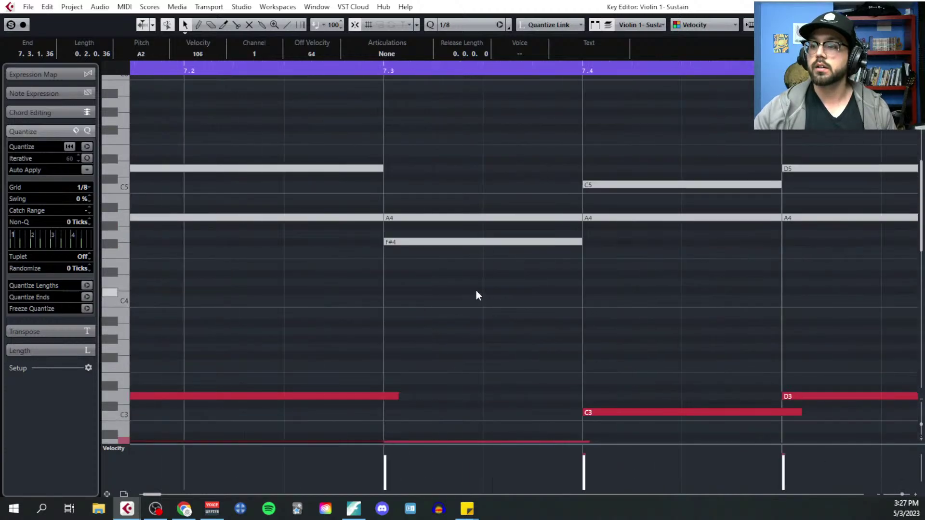
pyautogui.scroll(-4, 462, 309)
pyautogui.moveTo(421, 411); pyautogui.dragTo(428, 332)
# Raise the C2 note at beat 7.4 to A2 and trim it to end at bar 8
pyautogui.scroll(4, 429, 340)
pyautogui.hscroll(3, 426, 333)
pyautogui.scroll(-4, 426, 329)
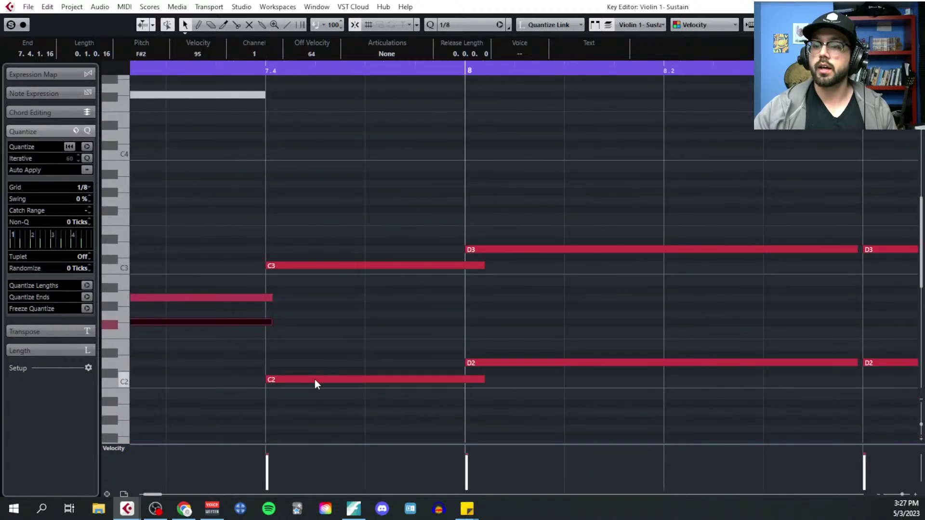
pyautogui.moveTo(314, 380); pyautogui.dragTo(285, 299)
pyautogui.scroll(4, 292, 302)
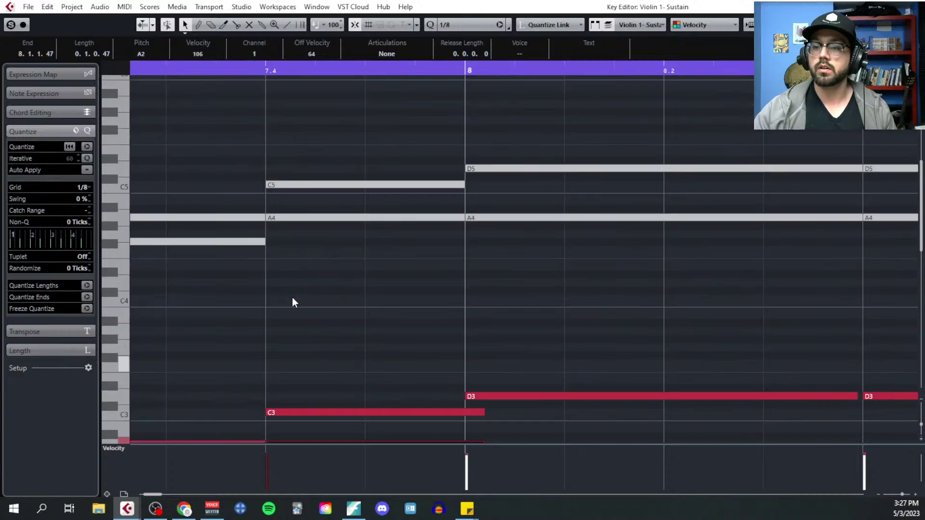
pyautogui.hscroll(3, 293, 301)
pyautogui.scroll(-4, 296, 297)
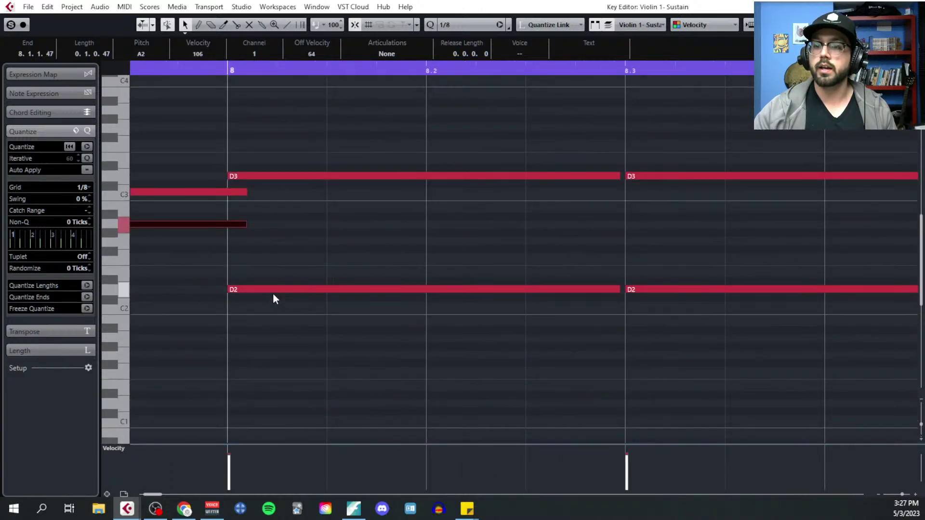
pyautogui.moveTo(242, 225)
pyautogui.mouseDown()
pyautogui.moveTo(207, 223)
pyautogui.moveTo(227, 225)
pyautogui.mouseUp()
# Raise the D2 notes at bar 8 and beat 8.3 to A2
pyautogui.moveTo(248, 289); pyautogui.dragTo(250, 224)
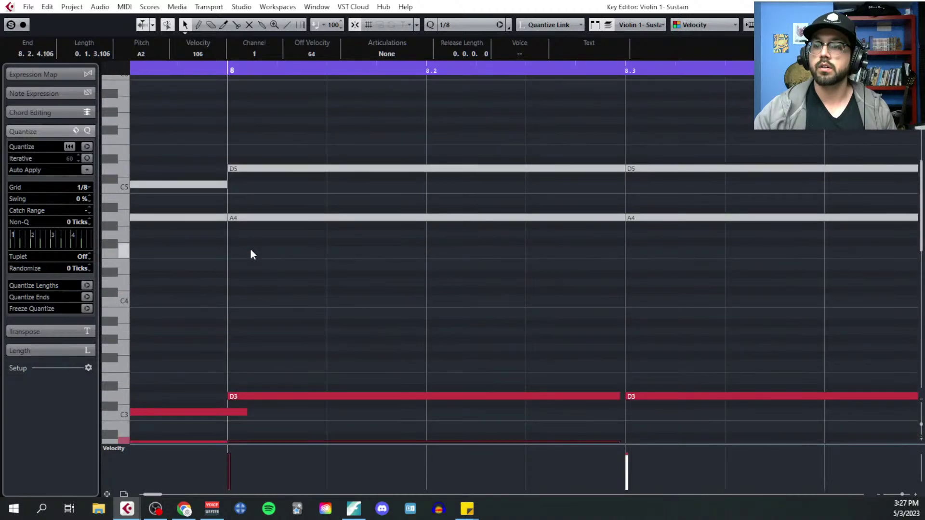
pyautogui.hscroll(5, 250, 248)
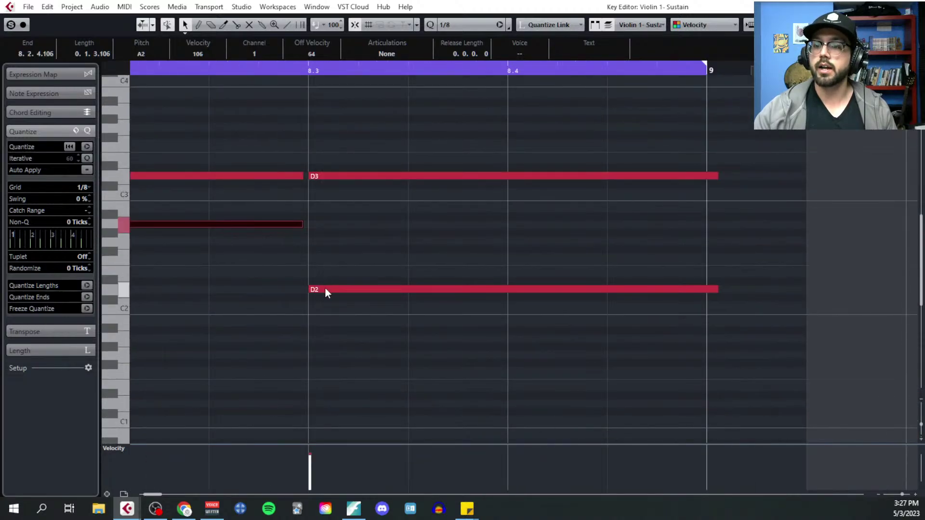
pyautogui.moveTo(325, 288); pyautogui.dragTo(325, 224)
pyautogui.scroll(-5, 274, 257)
pyautogui.hscroll(-5, 371, 195)
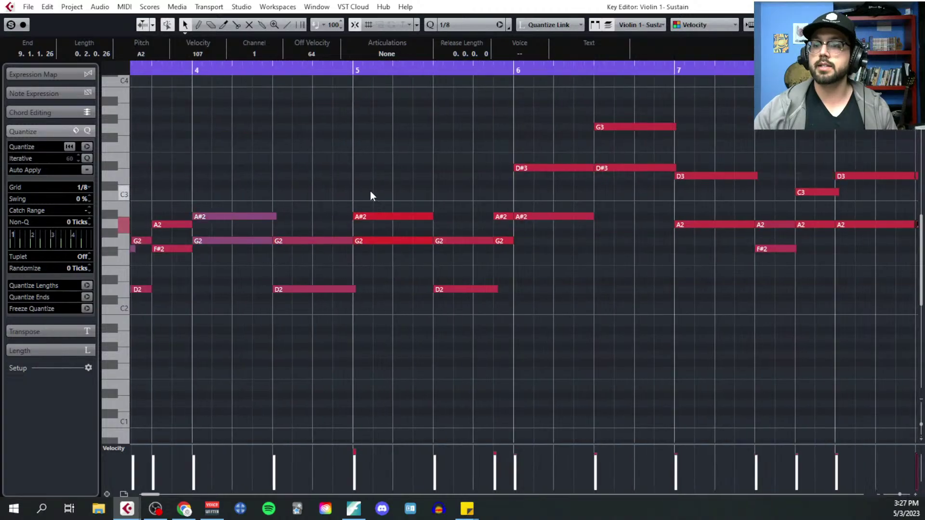
# Select all the lower-register notes and apply the Velocity 3% Variability logical preset
pyautogui.scroll(-6, 370, 198)
pyautogui.moveTo(177, 117); pyautogui.dragTo(493, 326)
pyautogui.click(125, 7)
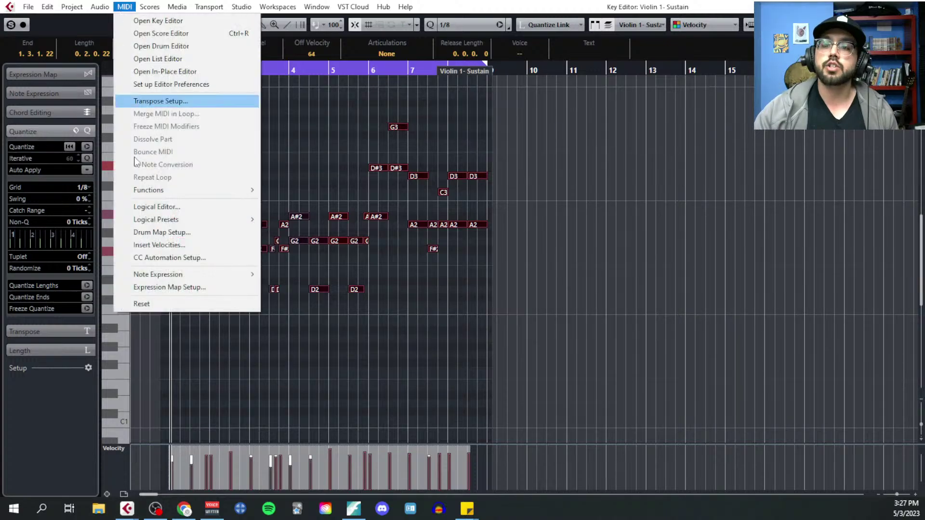
pyautogui.moveTo(176, 221)
pyautogui.click(332, 347)
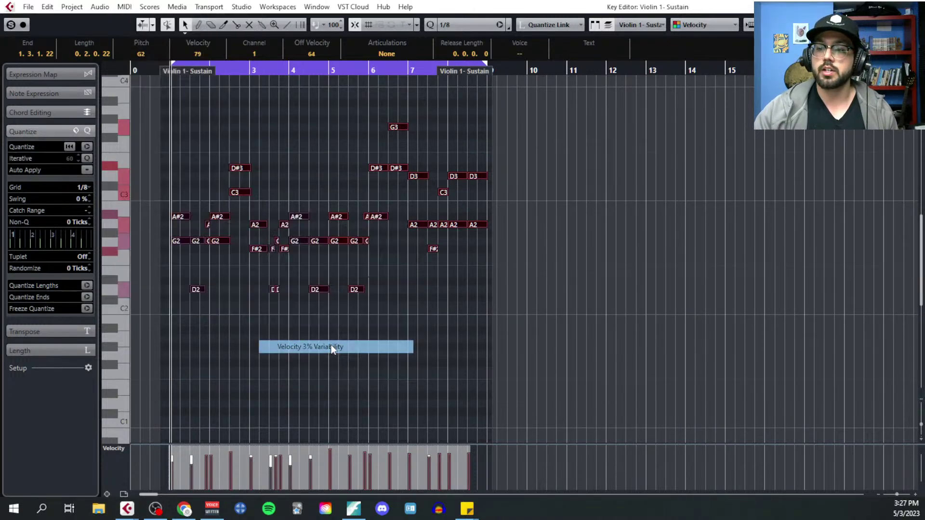
# Apply the Start Point Variability (-2 to 4 Ticks) logical preset to the selected notes and close the Key Editor
pyautogui.click(124, 7)
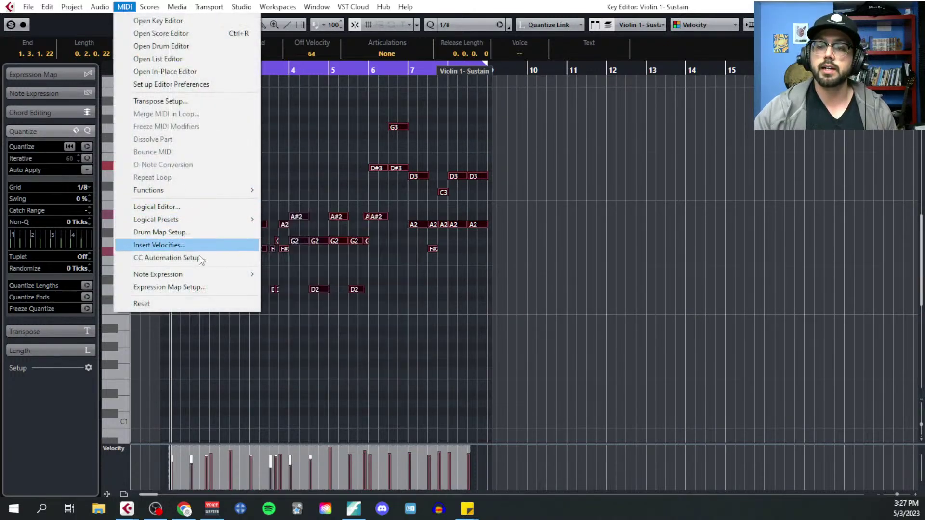
pyautogui.moveTo(208, 222)
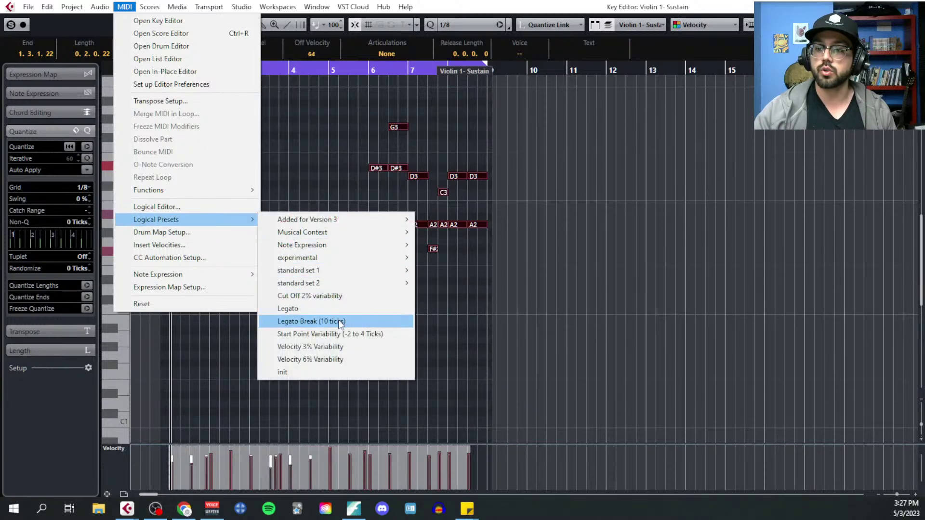
pyautogui.click(345, 334)
pyautogui.hotkey('ctrl', 'w')
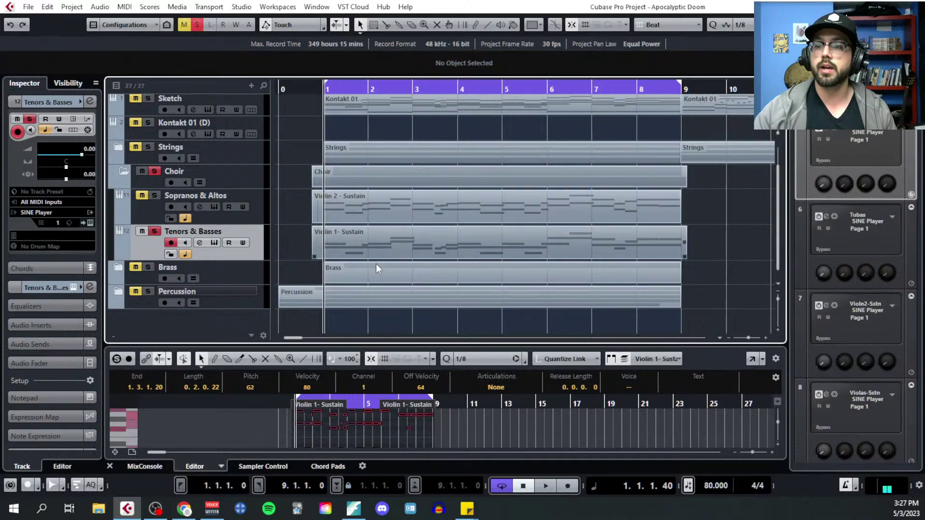
# Reopen the Violin 1- Sustain part on the Tenors & Basses track in the Key Editor
pyautogui.click(369, 241)
pyautogui.click(125, 7)
pyautogui.click(134, 21)
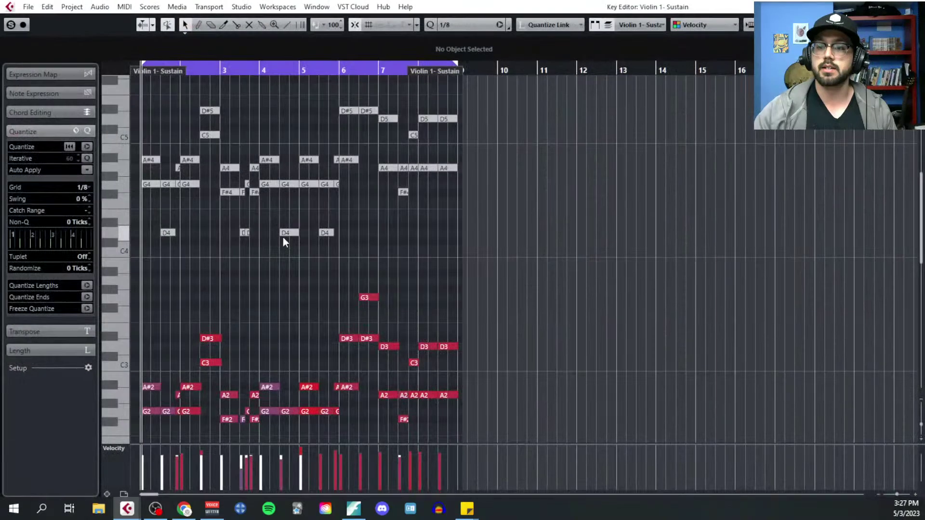
# Align the start of the G2 note at beat 1.3 with the beat
pyautogui.scroll(-3, 196, 260)
pyautogui.press('h')
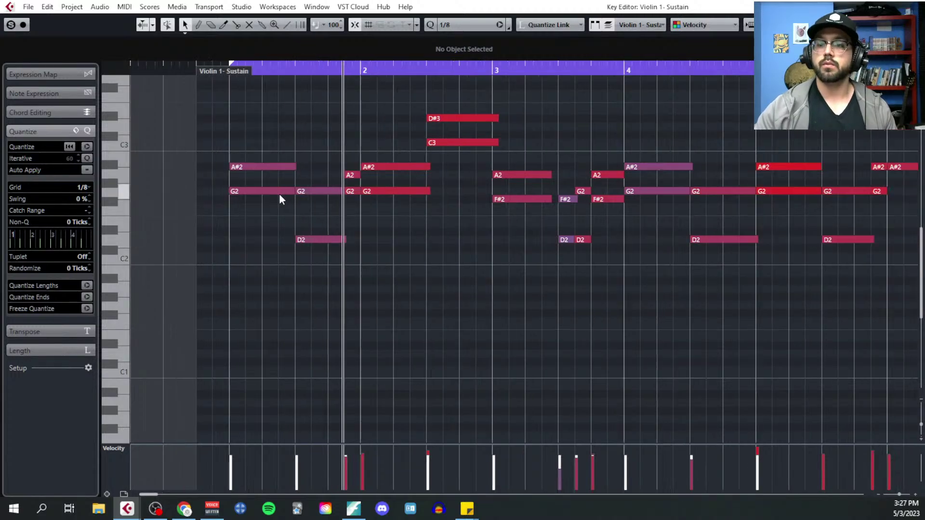
pyautogui.press('h')
pyautogui.press('h')
pyautogui.press('h')
pyautogui.press('h')
pyautogui.click(320, 191)
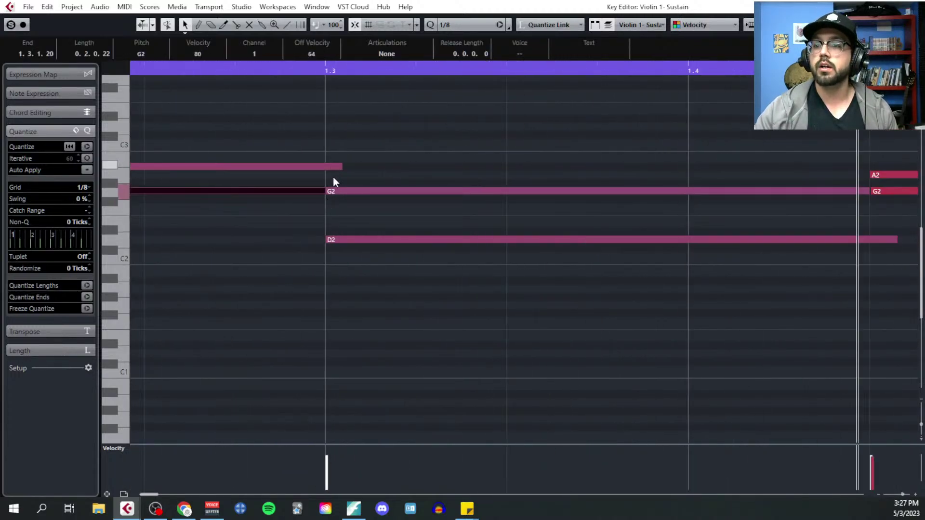
pyautogui.moveTo(327, 191)
pyautogui.mouseDown()
pyautogui.moveTo(354, 192)
pyautogui.moveTo(320, 190)
pyautogui.moveTo(351, 190)
pyautogui.moveTo(328, 191)
pyautogui.mouseUp()
# Play the part back from bar 1 to check the opening harmony and note transitions
pyautogui.press('g')
pyautogui.press('g')
pyautogui.press('g')
pyautogui.press('g')
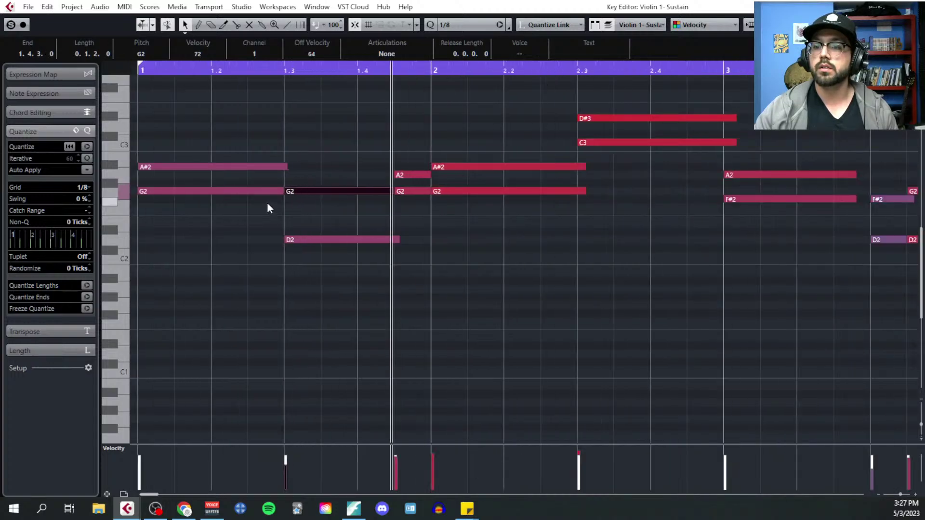
pyautogui.hscroll(-3, 251, 144)
pyautogui.click(295, 68)
pyautogui.press('space')
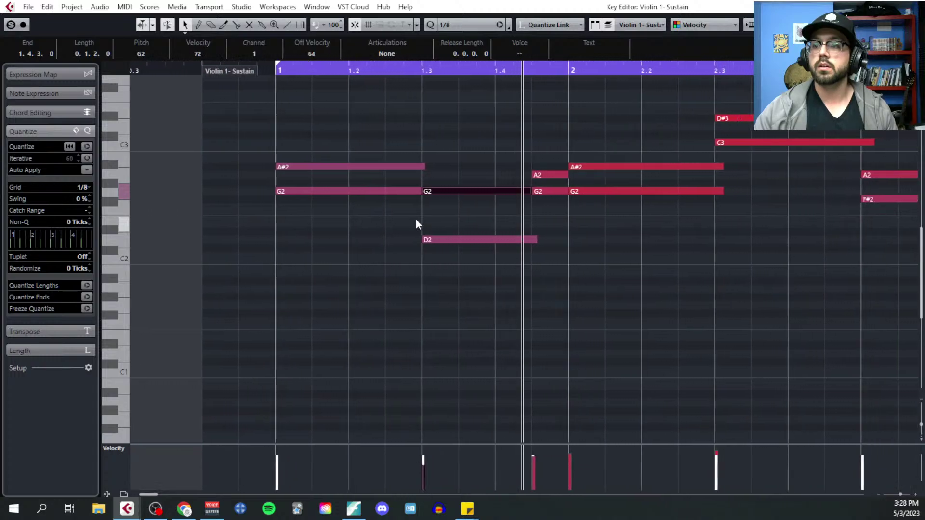
pyautogui.press('g')
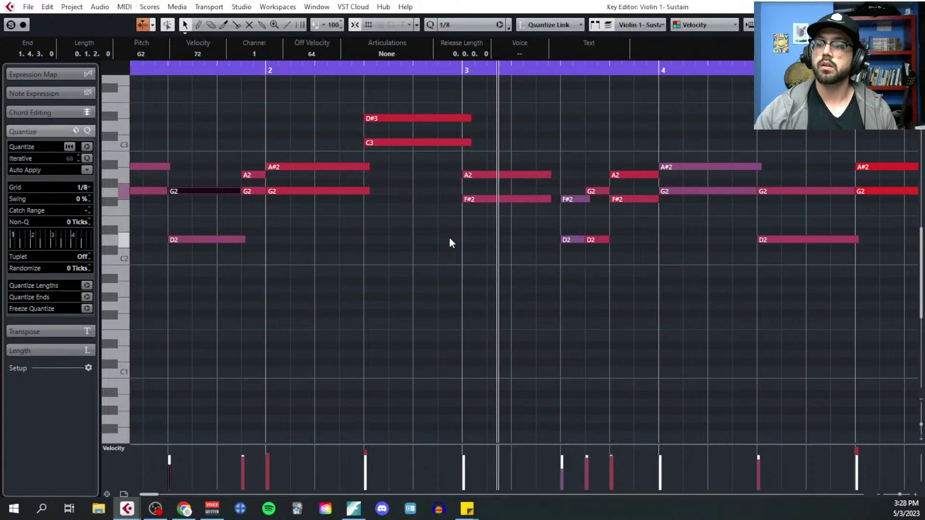
# Set the quantize grid to 1/64 and shorten the D#3 and C3 notes at beat 2.3 to end at 3.1.1.30
pyautogui.press('h')
pyautogui.press('h')
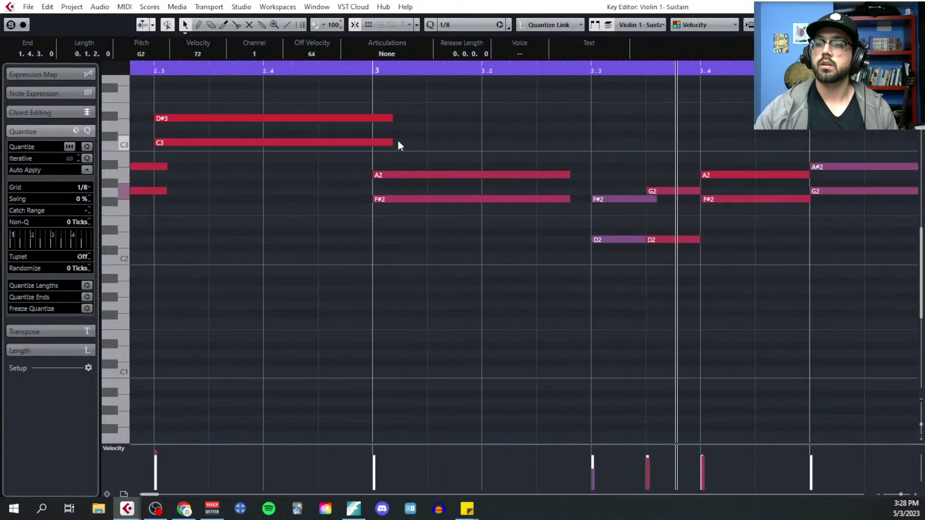
pyautogui.press('h')
pyautogui.click(84, 187)
pyautogui.click(90, 264)
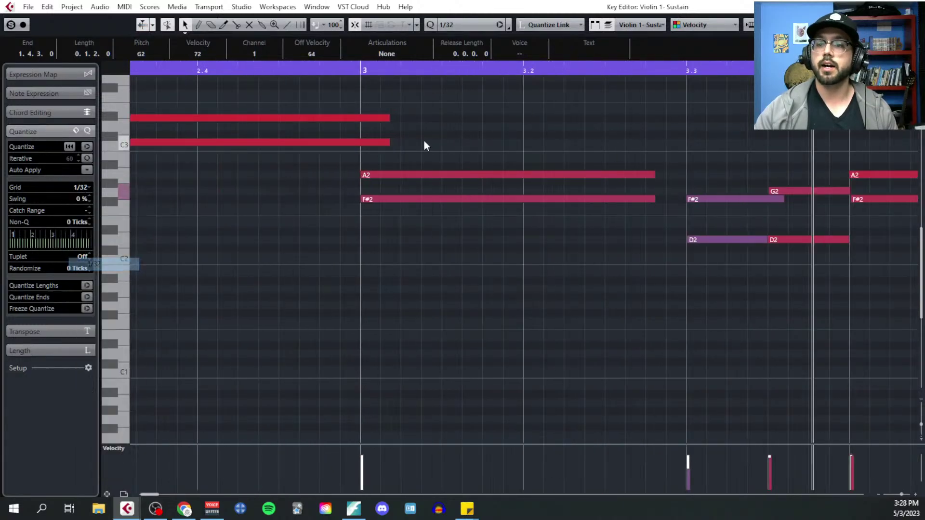
pyautogui.moveTo(380, 107); pyautogui.dragTo(384, 150)
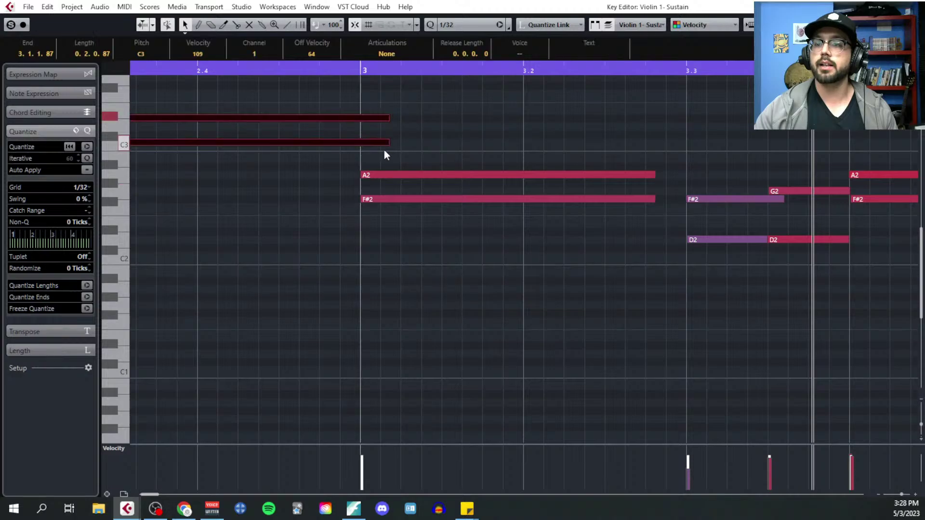
pyautogui.click(86, 187)
pyautogui.click(92, 277)
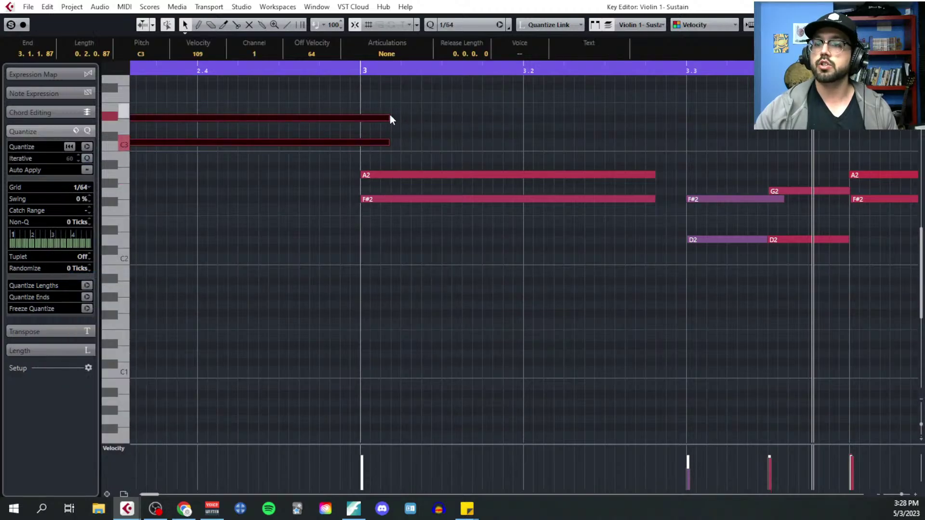
pyautogui.moveTo(391, 120); pyautogui.dragTo(370, 120)
# Play back from just before beat 2.3 to check the shortened notes leading into bar 3
pyautogui.click(244, 73)
pyautogui.press('space')
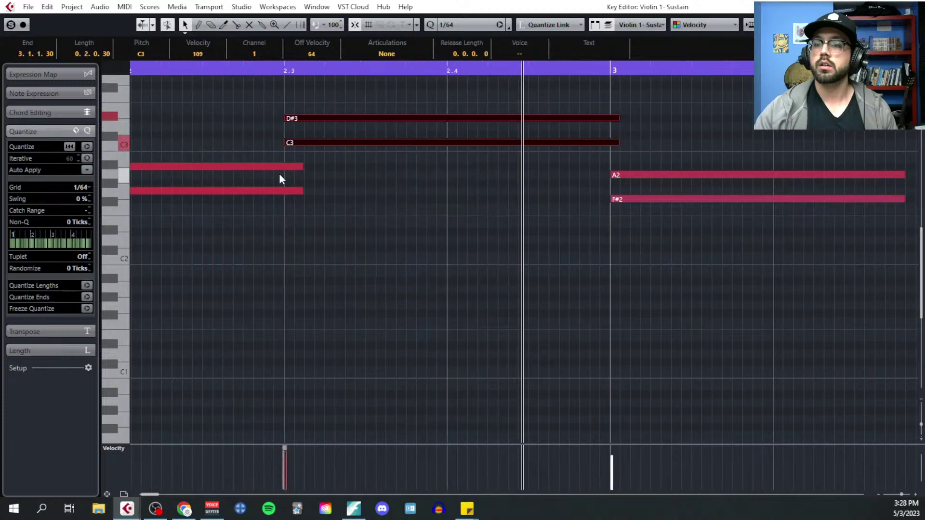
pyautogui.press('g')
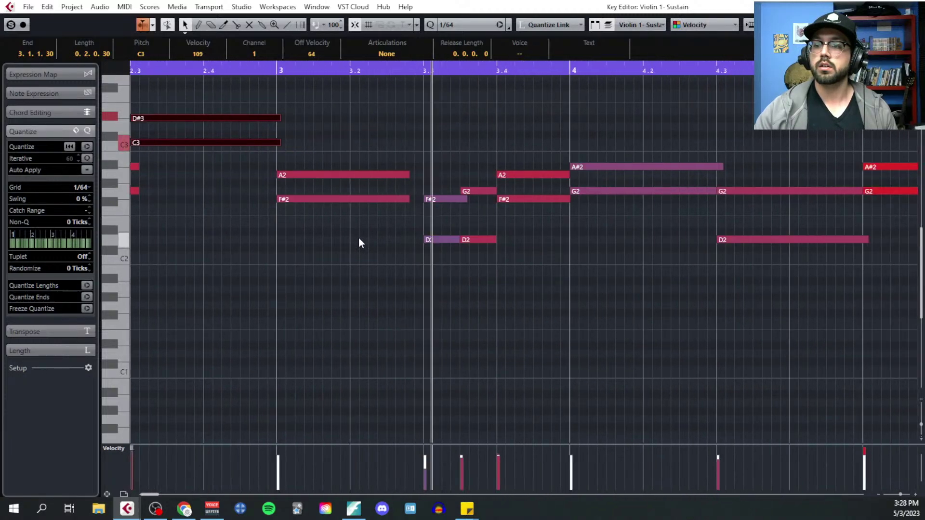
pyautogui.press('space')
# Align the start of the second D2 note, halfway between beats 3.3 and 3.4, with grid position 3.3.3.0
pyautogui.press('h')
pyautogui.click(413, 241)
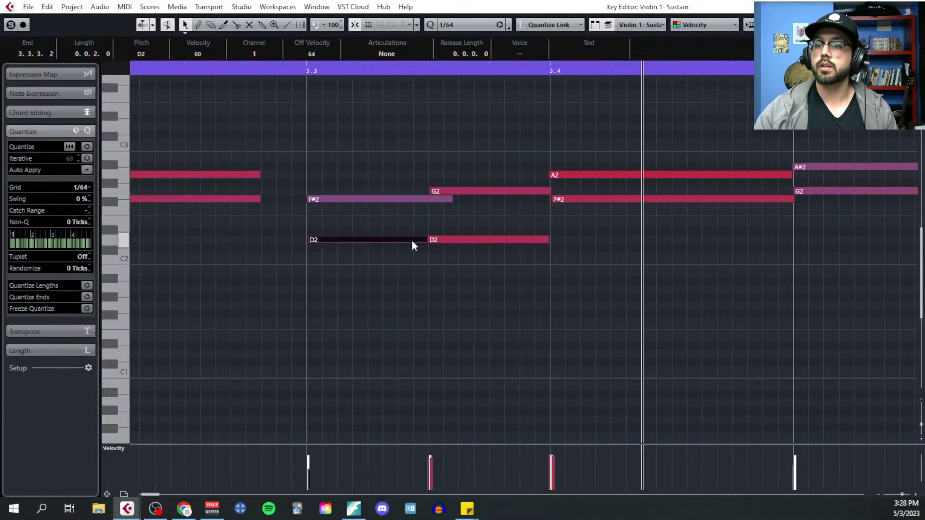
pyautogui.moveTo(431, 239)
pyautogui.mouseDown()
pyautogui.moveTo(444, 241)
pyautogui.moveTo(428, 240)
pyautogui.mouseUp()
pyautogui.click(424, 240)
# Play back from just before beat 3.3 through bar 7 to check the remaining harmony
pyautogui.click(277, 67)
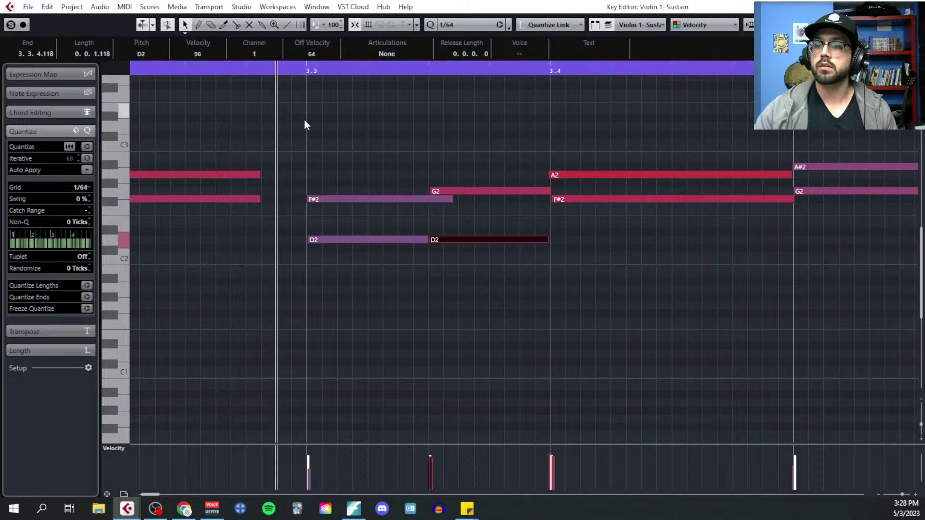
pyautogui.press('g')
pyautogui.press('space')
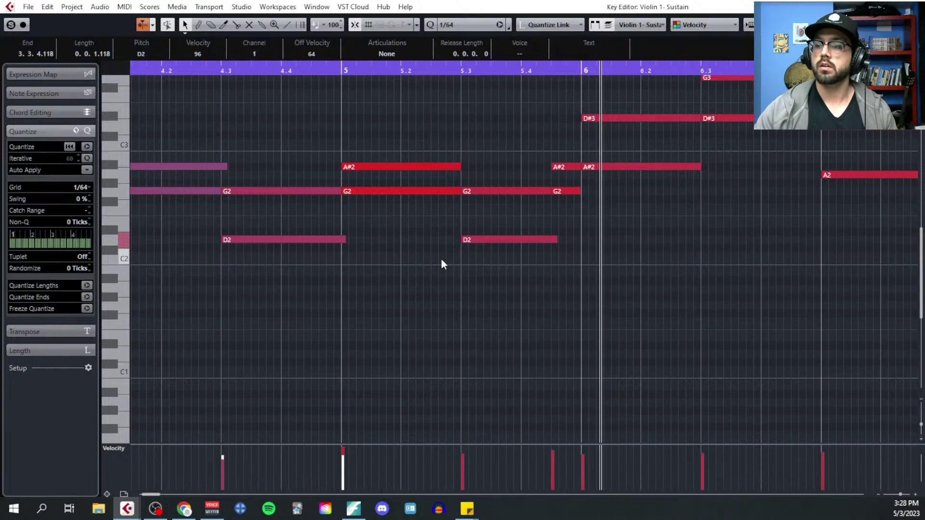
pyautogui.scroll(3, 585, 267)
pyautogui.scroll(-2, 542, 278)
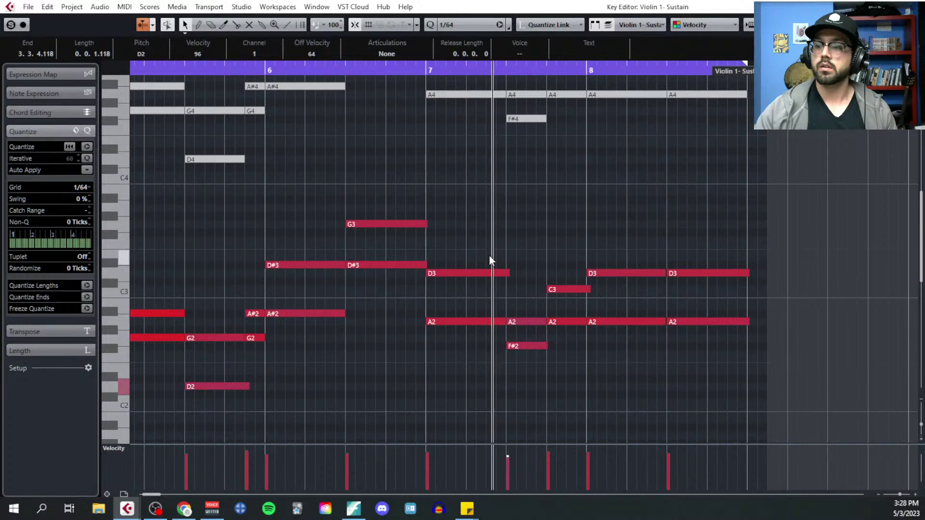
# Align the start of the A2 note at beat 7.3 with the beat and shorten the preceding A2 to end just before it
pyautogui.scroll(4, 498, 328)
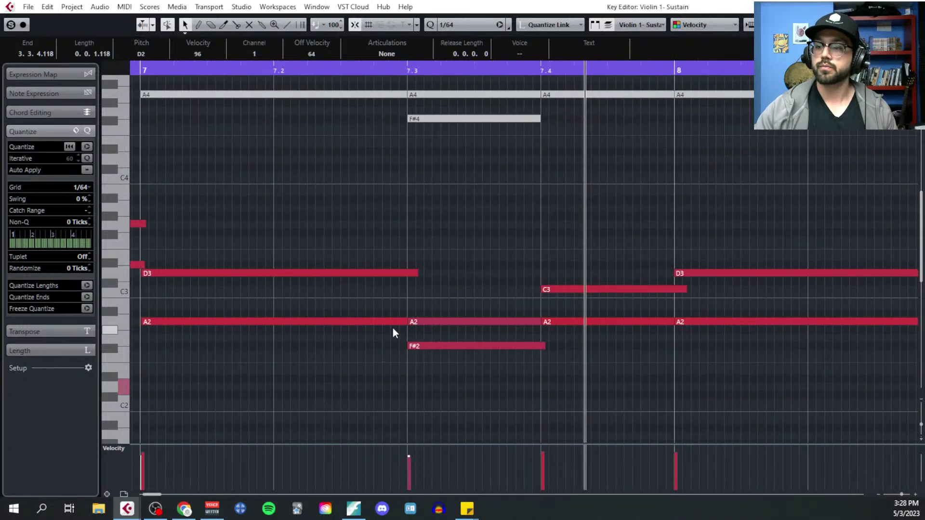
pyautogui.moveTo(408, 323)
pyautogui.mouseDown()
pyautogui.moveTo(431, 322)
pyautogui.moveTo(409, 322)
pyautogui.mouseUp()
pyautogui.click(413, 324)
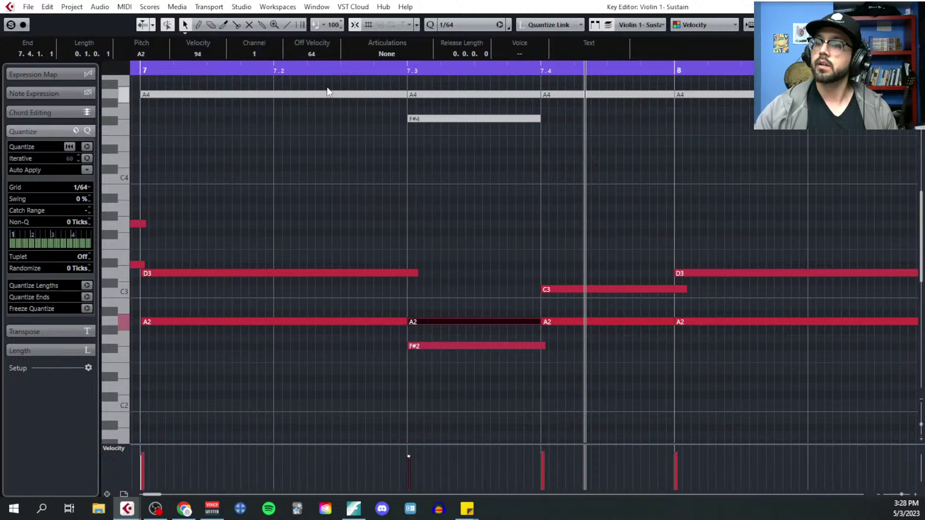
pyautogui.scroll(-5, 391, 207)
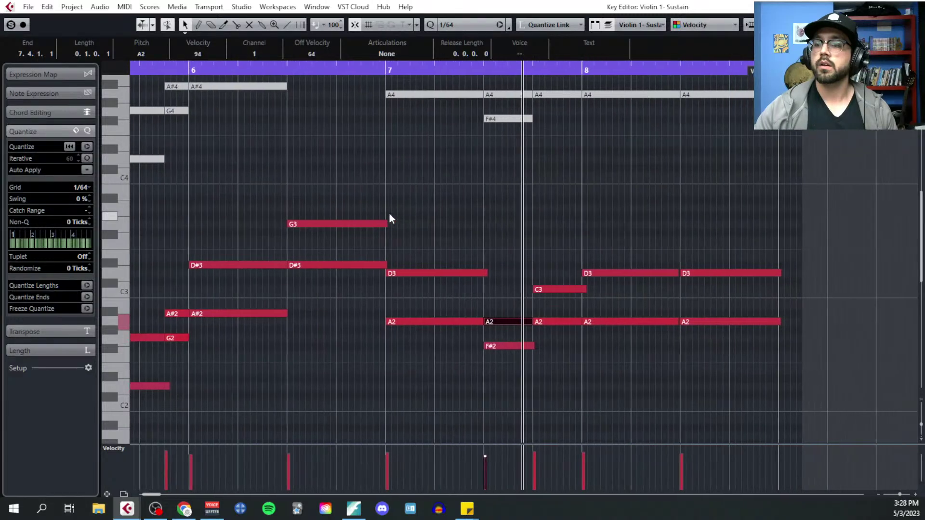
pyautogui.scroll(5, 484, 329)
pyautogui.moveTo(485, 328)
pyautogui.mouseDown()
pyautogui.moveTo(496, 327)
pyautogui.moveTo(468, 322)
pyautogui.moveTo(483, 322)
pyautogui.mouseUp()
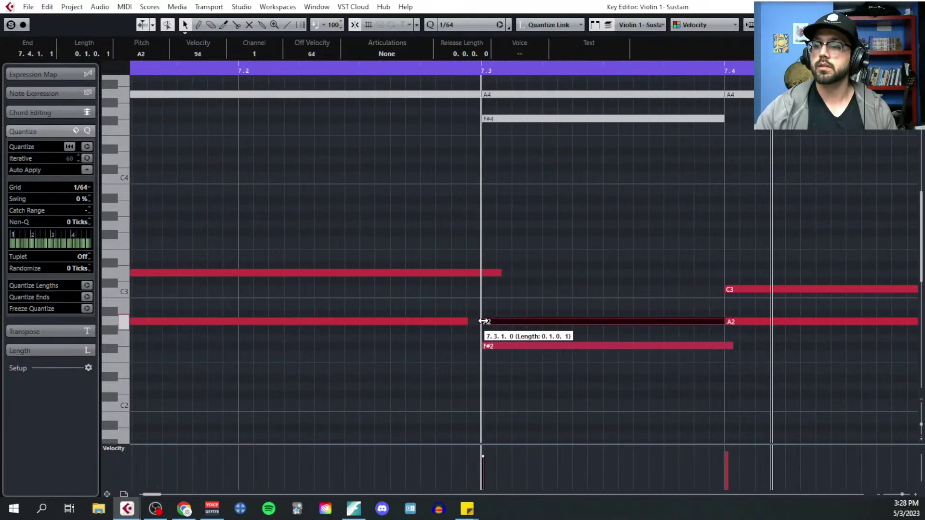
# Play back the passage around beat 7.3 into bar 8 to check the A2 transition, and close the key editor
pyautogui.scroll(-4, 442, 317)
pyautogui.click(345, 73)
pyautogui.hscroll(-3, 455, 280)
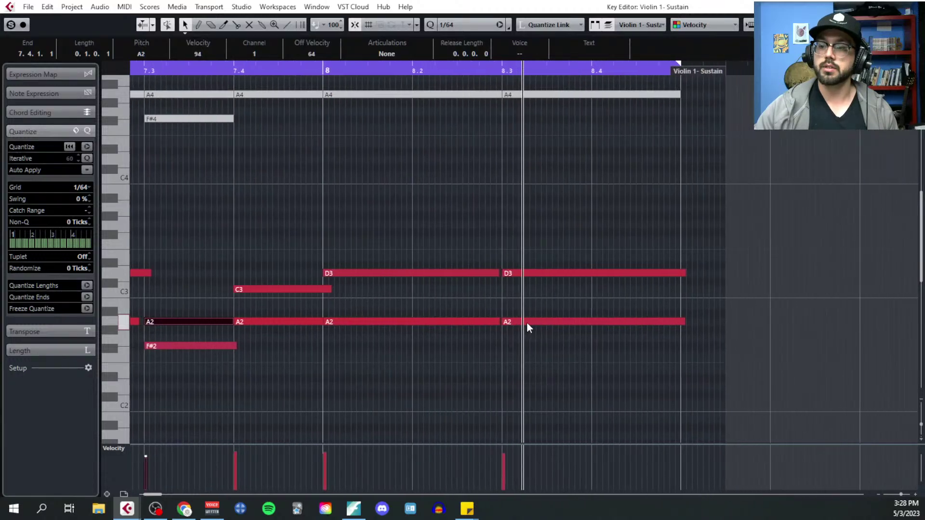
pyautogui.press('space')
pyautogui.press('Escape')
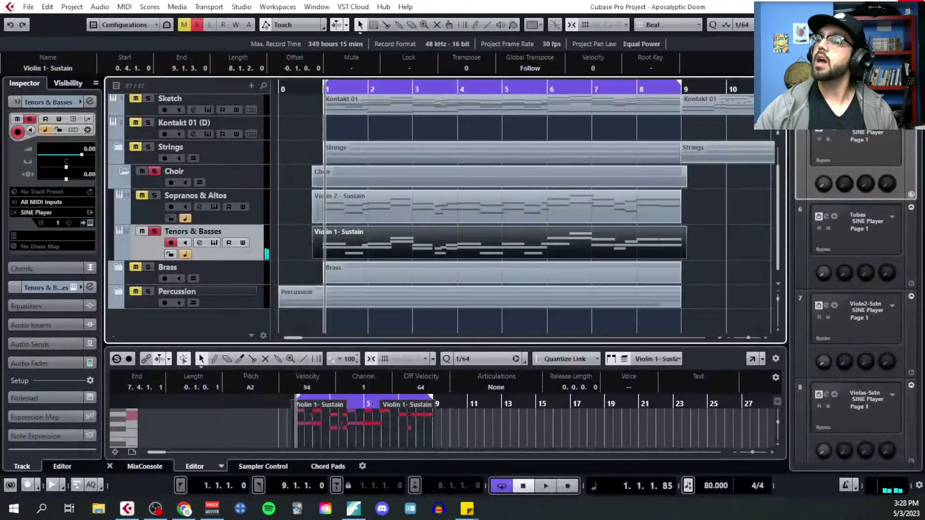
# Play the soloed choir parts from bar 1 through bar 8 in the project window to review the whole harmony
pyautogui.press('space')
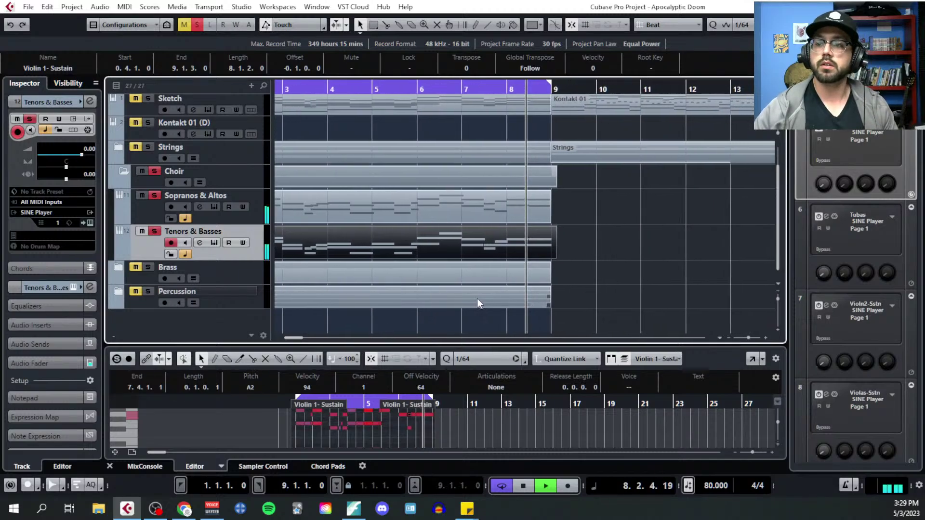
pyautogui.press('space')
pyautogui.hscroll(-3, 444, 296)
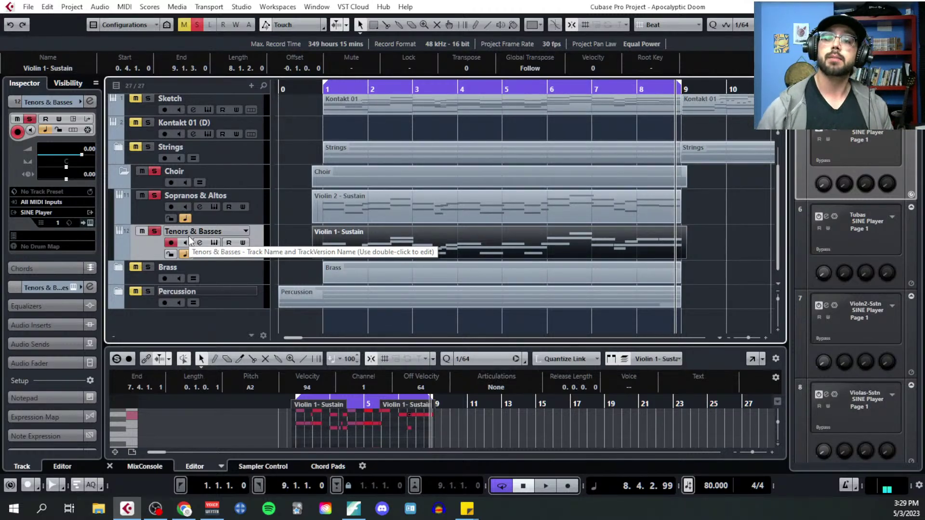
# Browse the District I - Orchestra instruments of Metropolis Ark 1 and 2 in the Sopranos & Altos track's SINE Player, and close the player
pyautogui.click(216, 207)
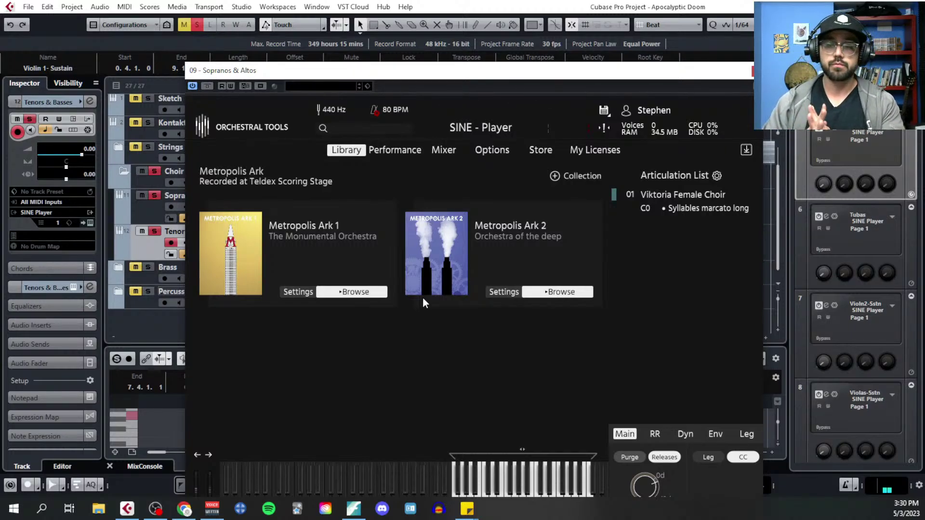
pyautogui.click(340, 292)
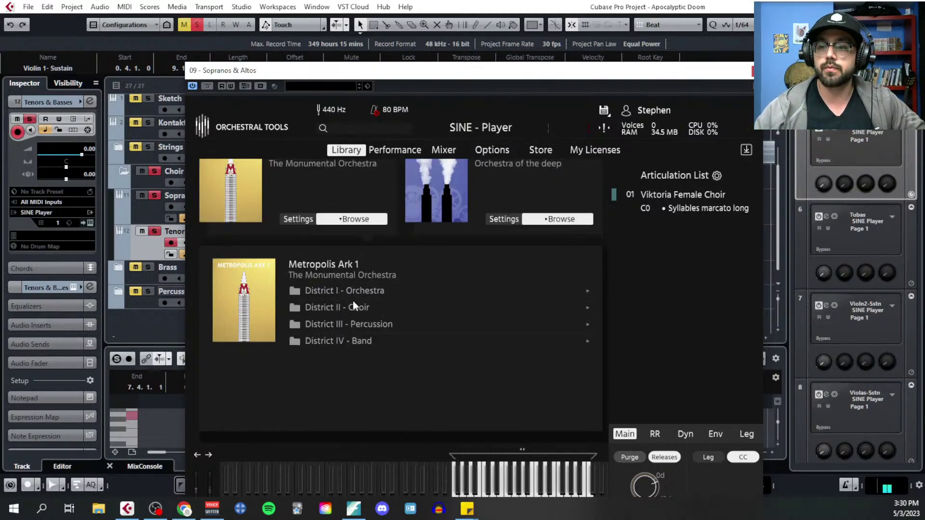
pyautogui.click(356, 291)
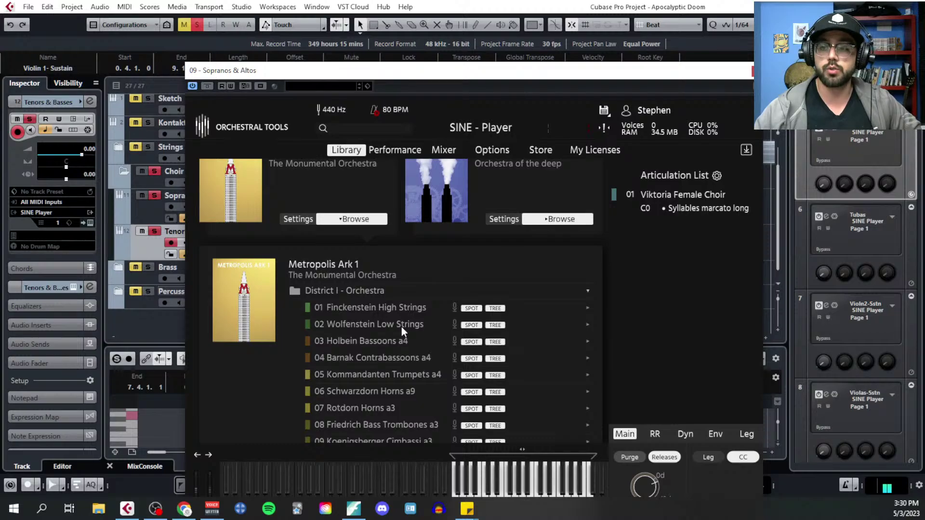
pyautogui.click(559, 220)
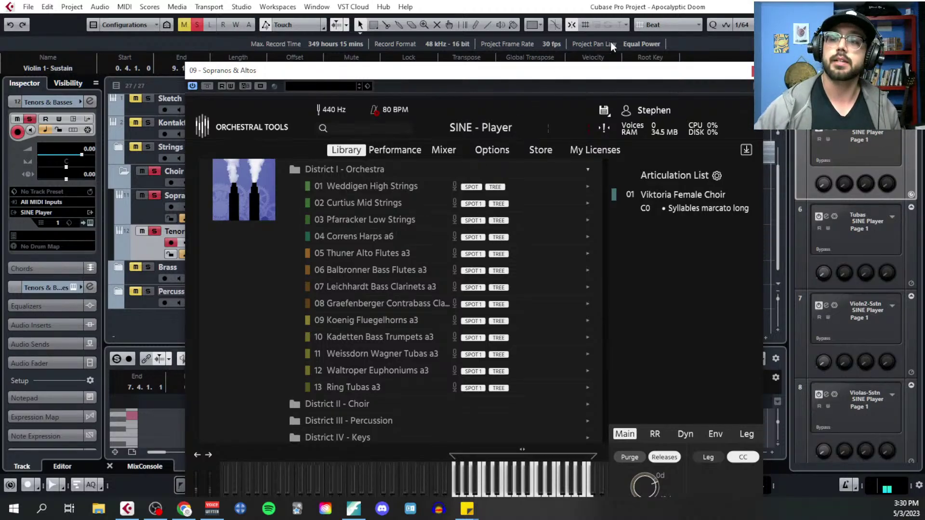
pyautogui.click(753, 70)
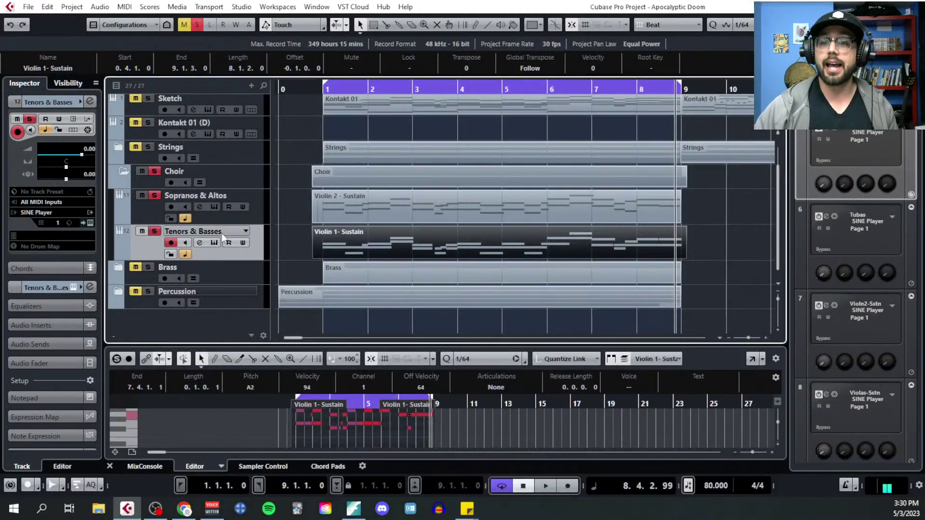
# Reopen the Violin 1- Sustain part in the key editor and examine the note ends and overlaps from bar 5 through beat 7.4
pyautogui.scroll(2, 221, 234)
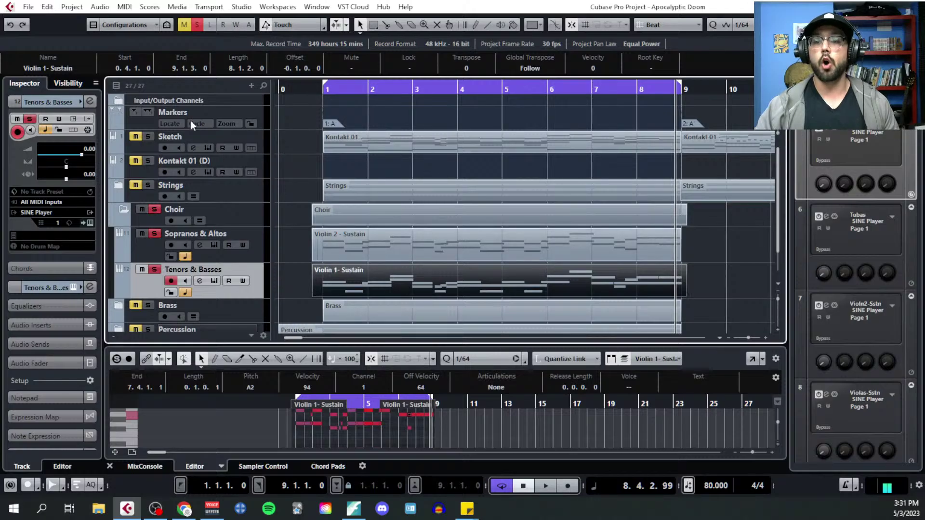
pyautogui.click(124, 7)
pyautogui.click(140, 17)
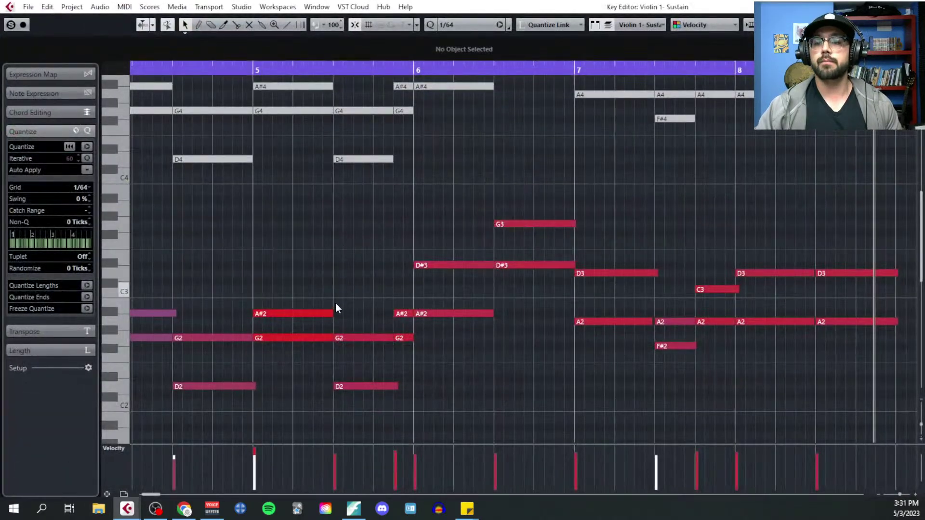
pyautogui.press('h')
pyautogui.press('h')
pyautogui.press('h')
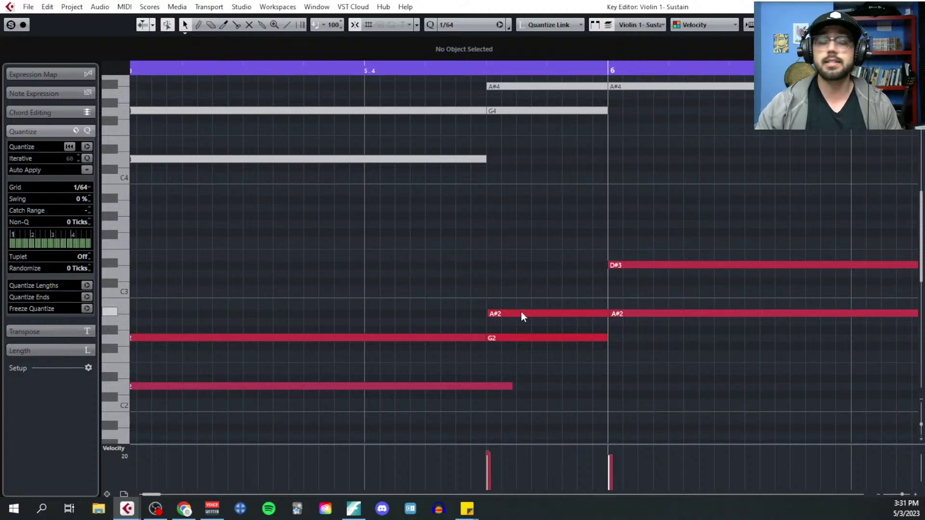
pyautogui.scroll(-3, 521, 313)
pyautogui.hscroll(3, 555, 309)
pyautogui.scroll(4, 530, 299)
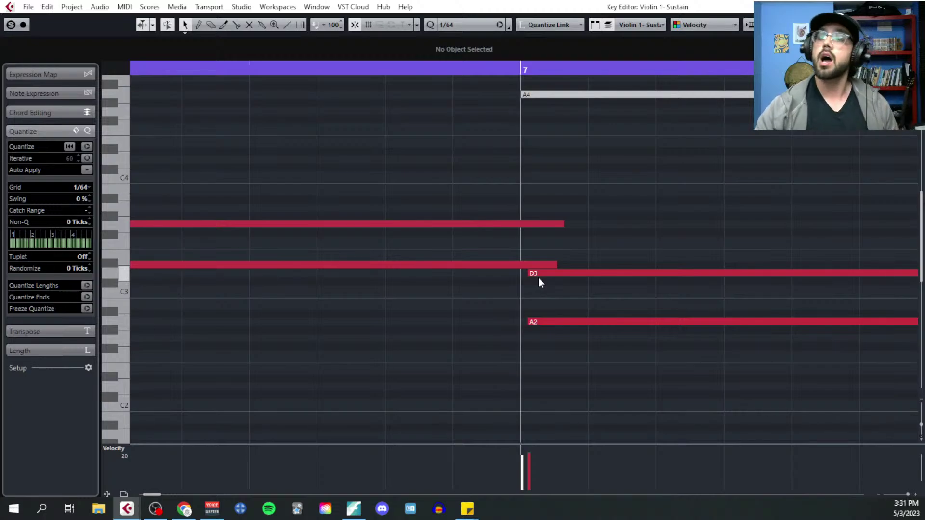
pyautogui.hscroll(5, 536, 299)
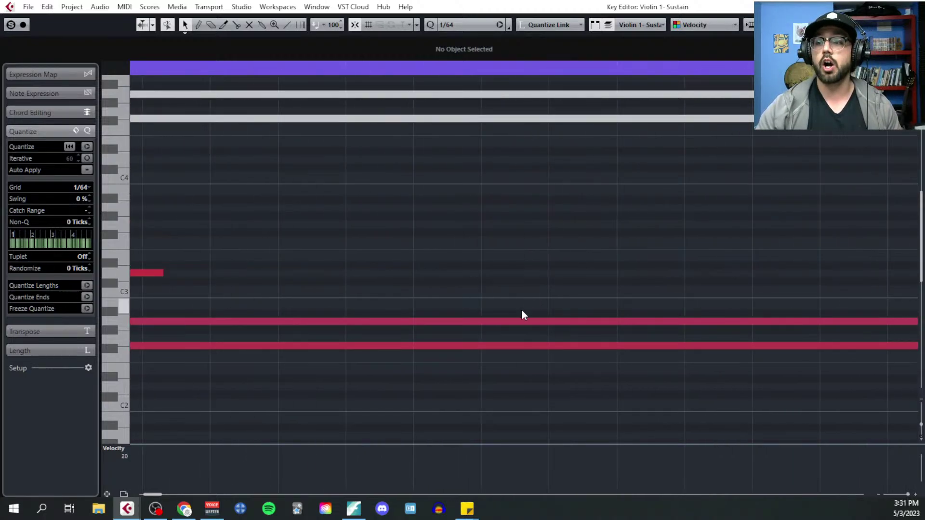
pyautogui.hscroll(-5, 345, 305)
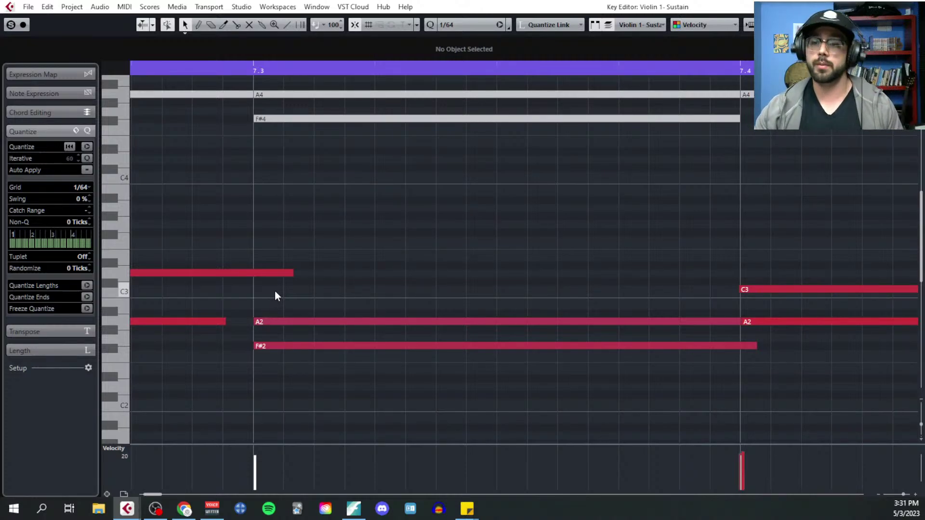
pyautogui.hscroll(-2, 276, 290)
pyautogui.scroll(-1, 398, 343)
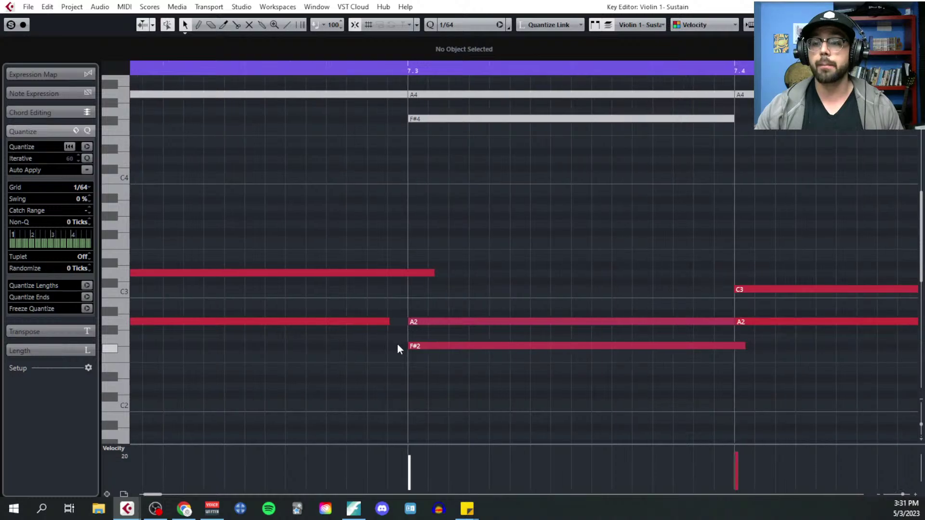
# Try extending the A2 note that ends before beat 7.3 until it meets the next A2, and close the key editor
pyautogui.scroll(3, 390, 340)
pyautogui.moveTo(370, 322); pyautogui.dragTo(447, 324)
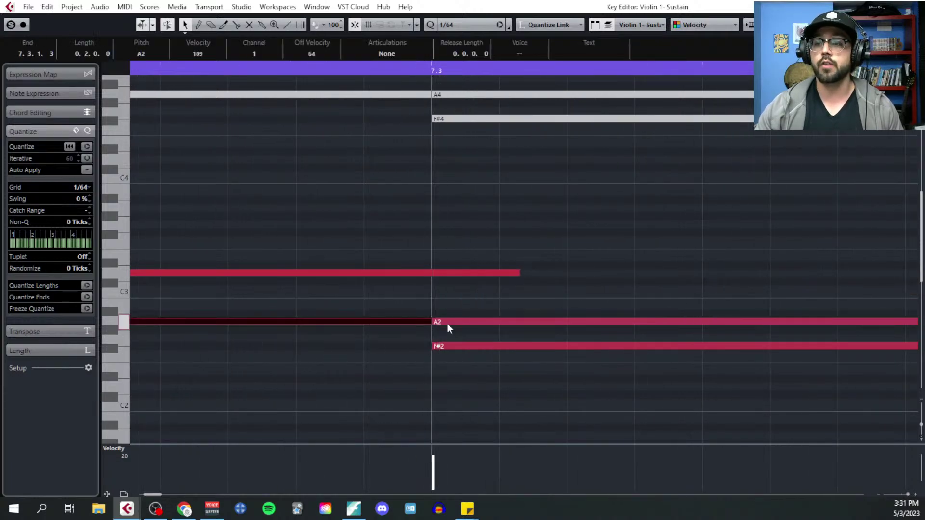
pyautogui.hotkey('ctrl', 'z')
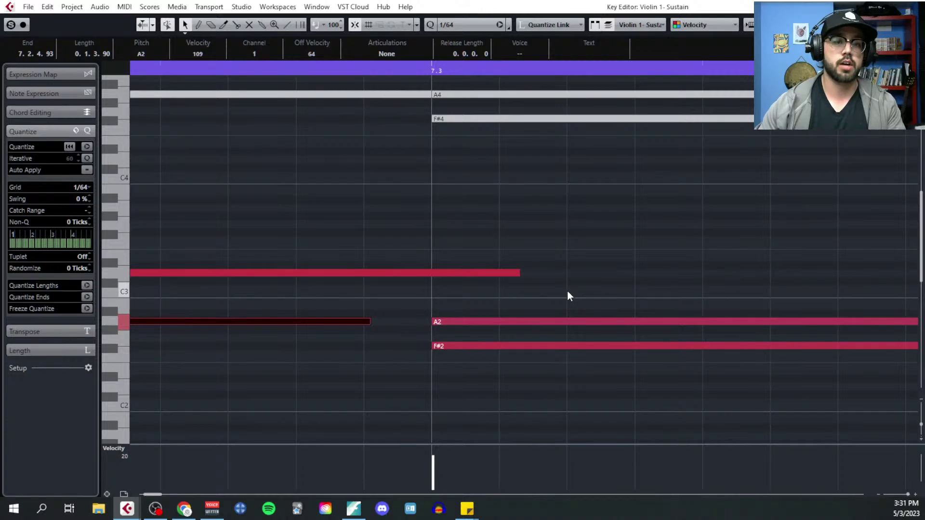
pyautogui.moveTo(369, 322); pyautogui.dragTo(432, 323)
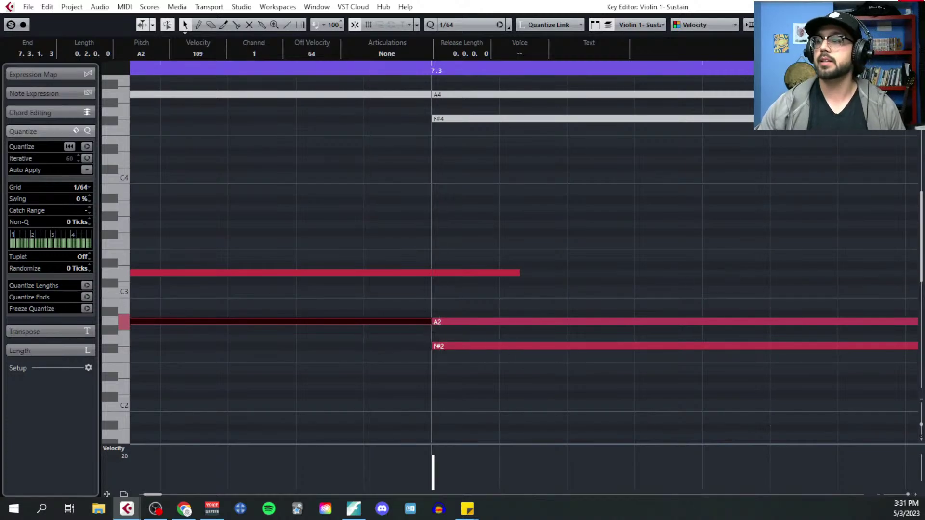
pyautogui.press('Return')
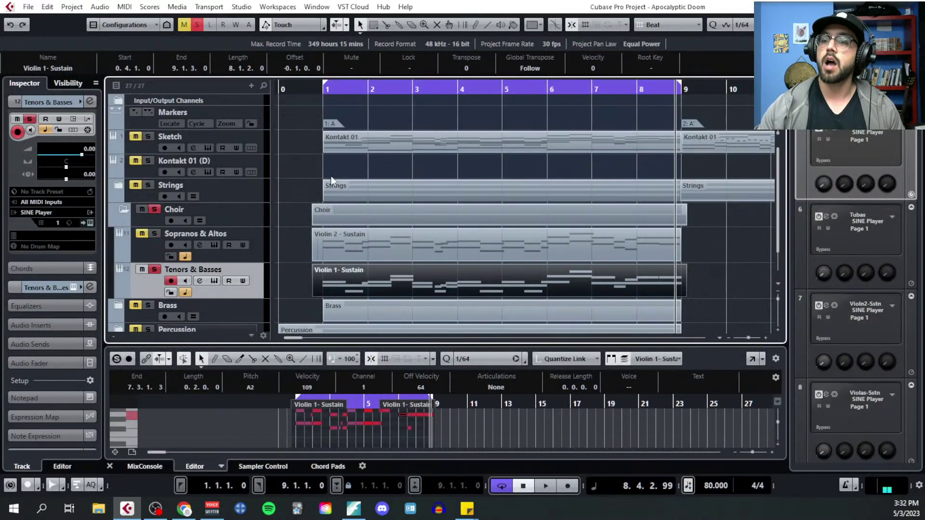
# Reopen the Violin 1- Sustain part in the key editor and play back from just before bar 7 to hear the joined A2 notes
pyautogui.click(124, 6)
pyautogui.click(149, 21)
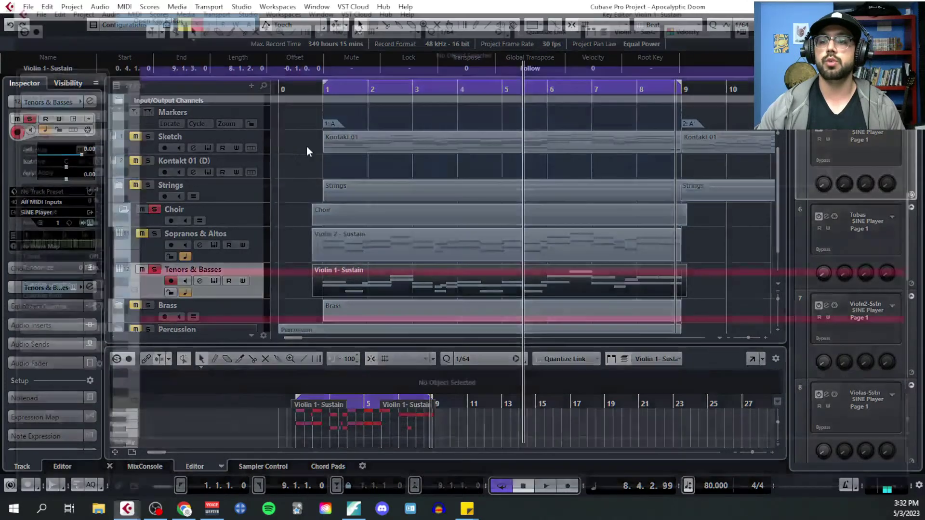
pyautogui.scroll(6, 470, 300)
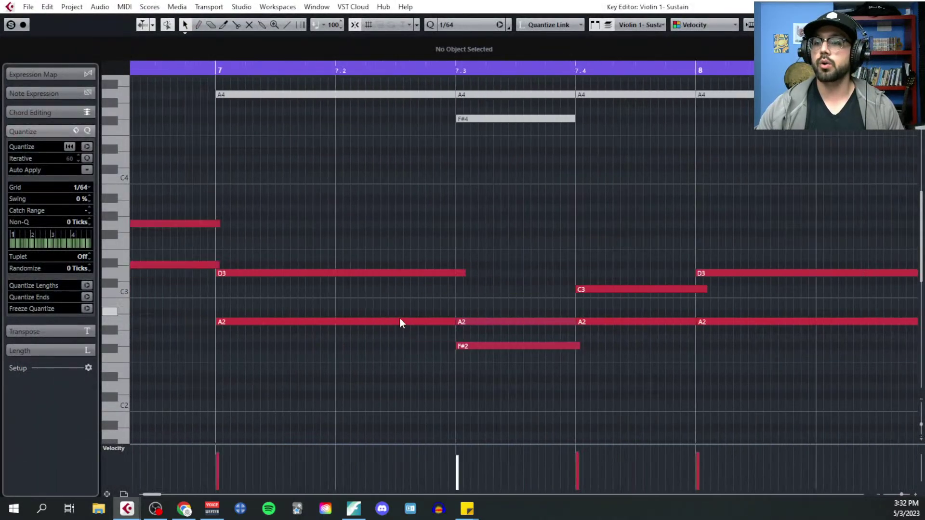
pyautogui.click(208, 68)
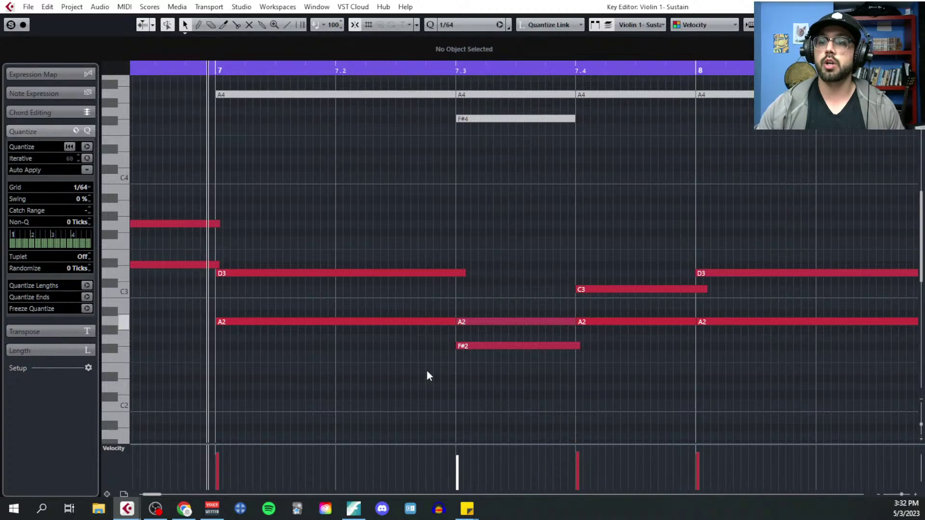
pyautogui.press('space')
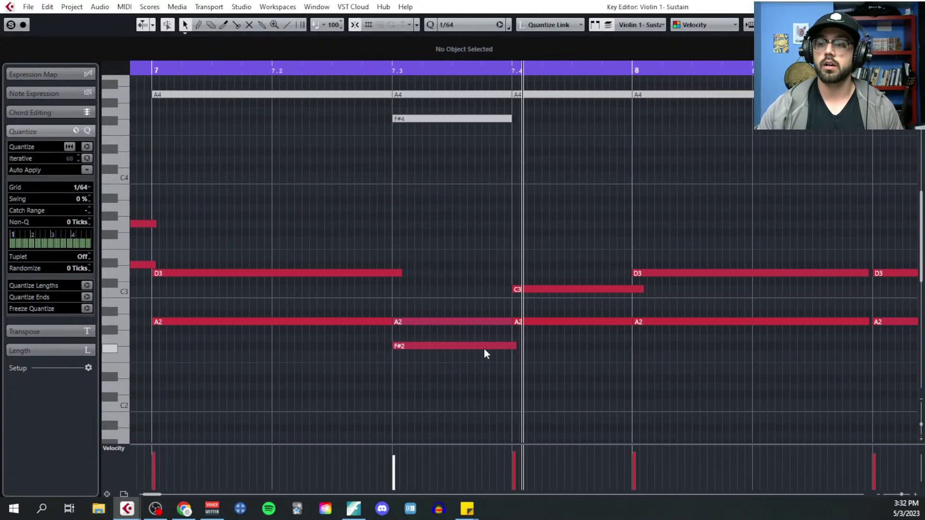
# Undo the extension of the A2 note before beat 7.3 and play back from just before bar 7 for comparison
pyautogui.click(466, 349)
pyautogui.click(451, 325)
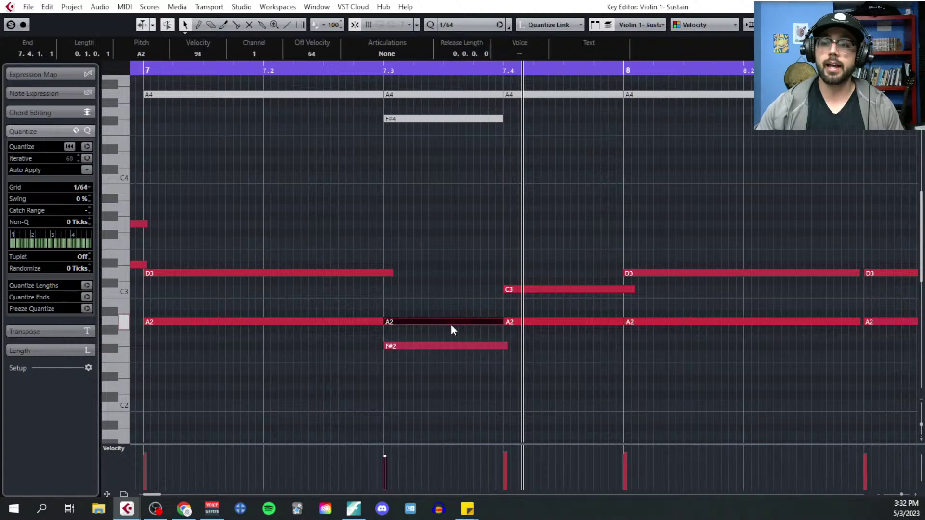
pyautogui.scroll(6, 381, 332)
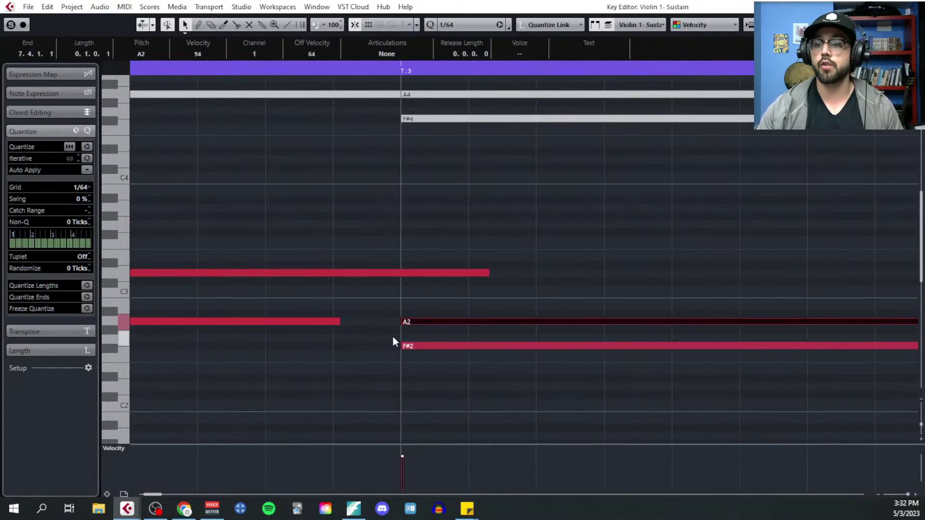
pyautogui.scroll(-6, 371, 343)
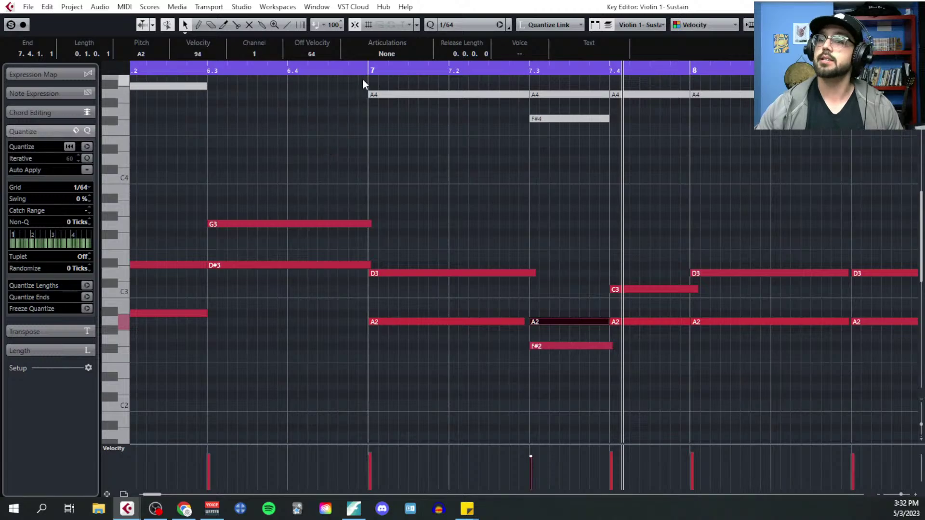
pyautogui.click(364, 72)
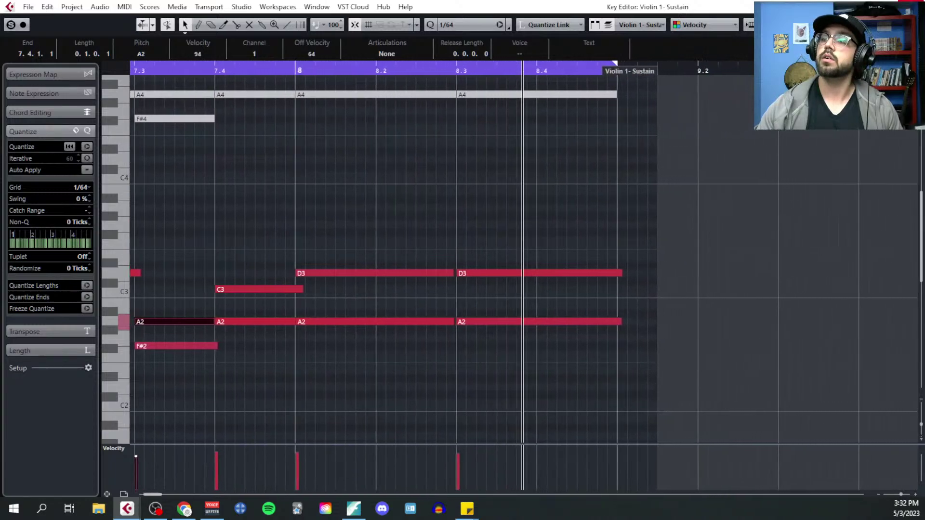
# Show CC 7 (Main Volume) in an enlarged controller lane and draw a value of about 98 at the start of the part
pyautogui.click(129, 451)
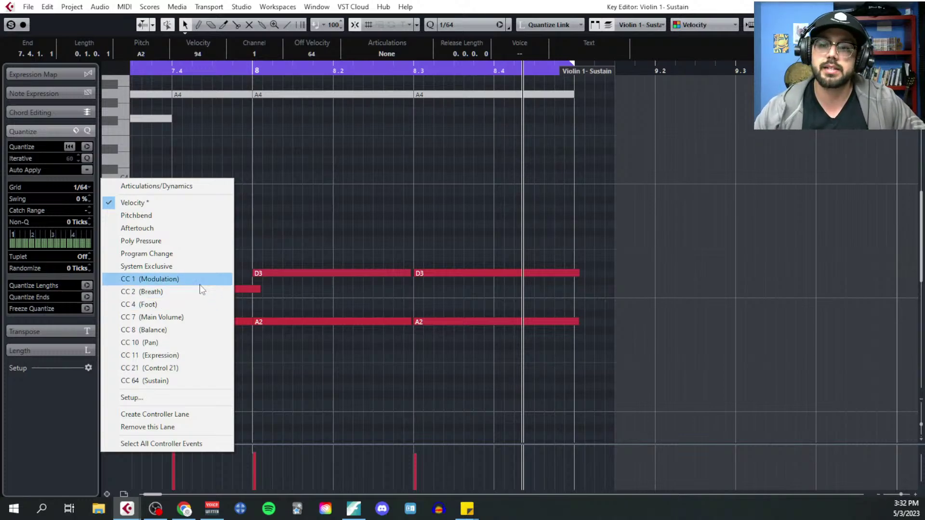
pyautogui.click(198, 318)
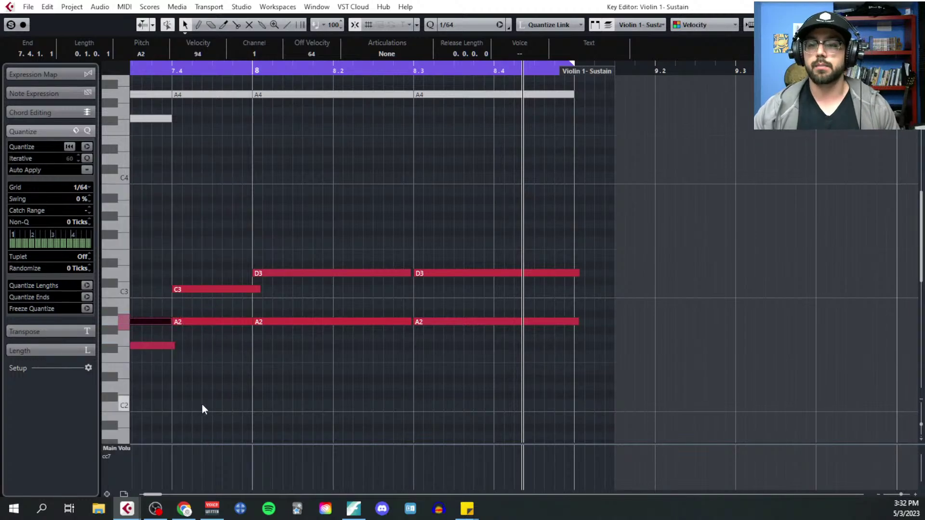
pyautogui.hscroll(-5, 217, 395)
pyautogui.hscroll(-10, 218, 401)
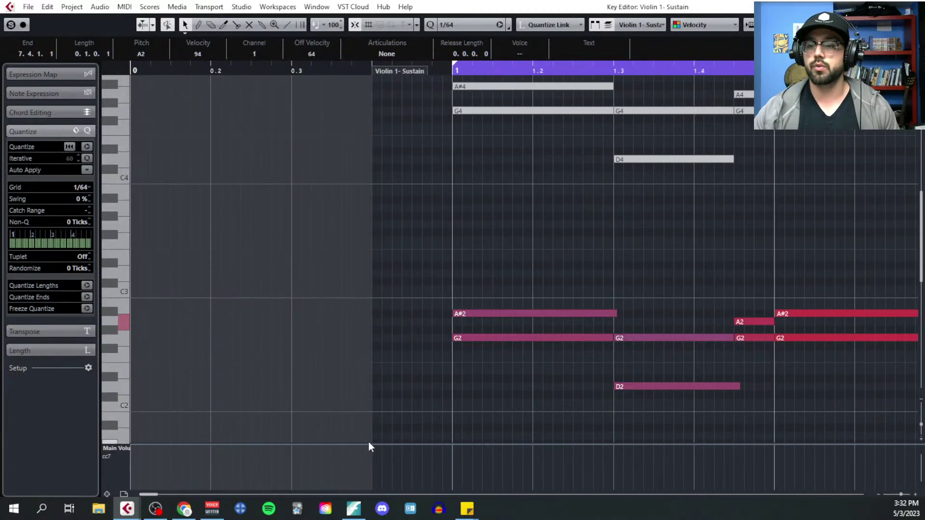
pyautogui.moveTo(378, 444); pyautogui.dragTo(379, 329)
pyautogui.rightClick(387, 368)
pyautogui.click(399, 374)
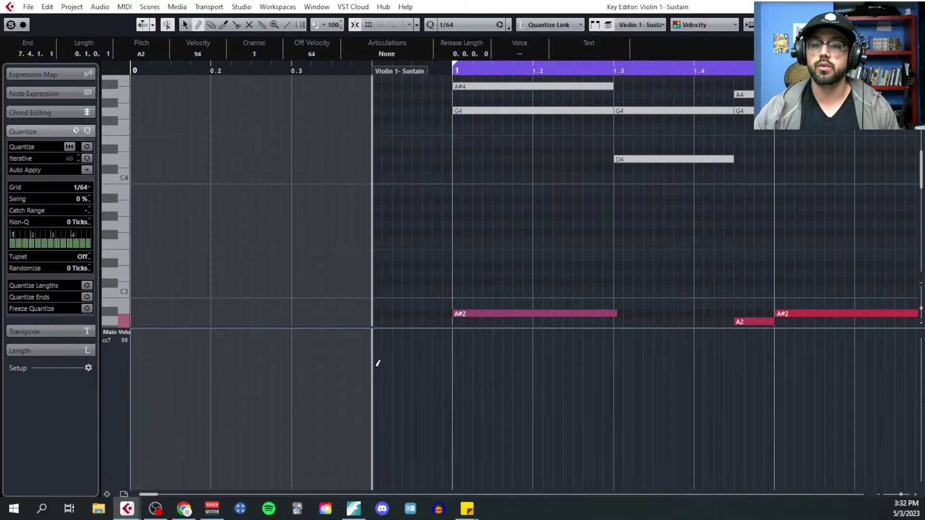
pyautogui.click(377, 367)
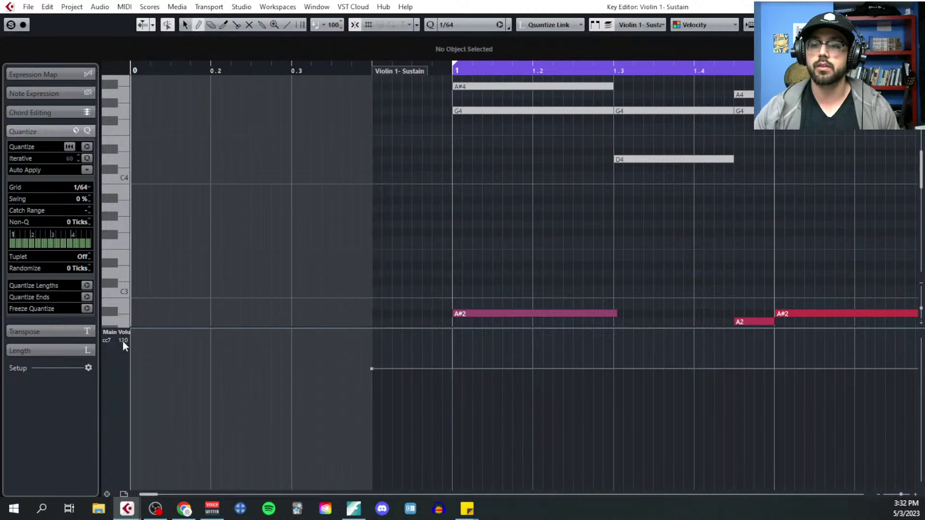
# Add a second controller lane and set it to show CC 11 (Expression)
pyautogui.click(107, 494)
pyautogui.click(120, 433)
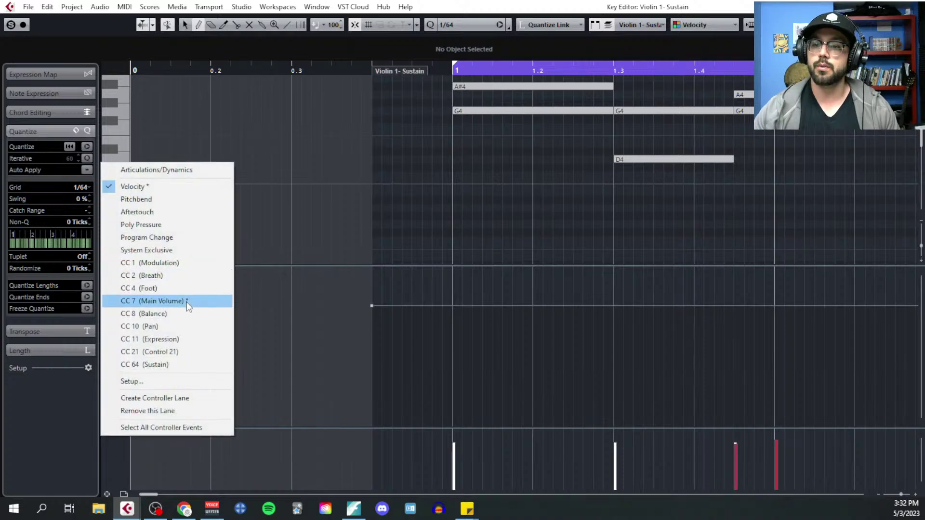
pyautogui.click(190, 340)
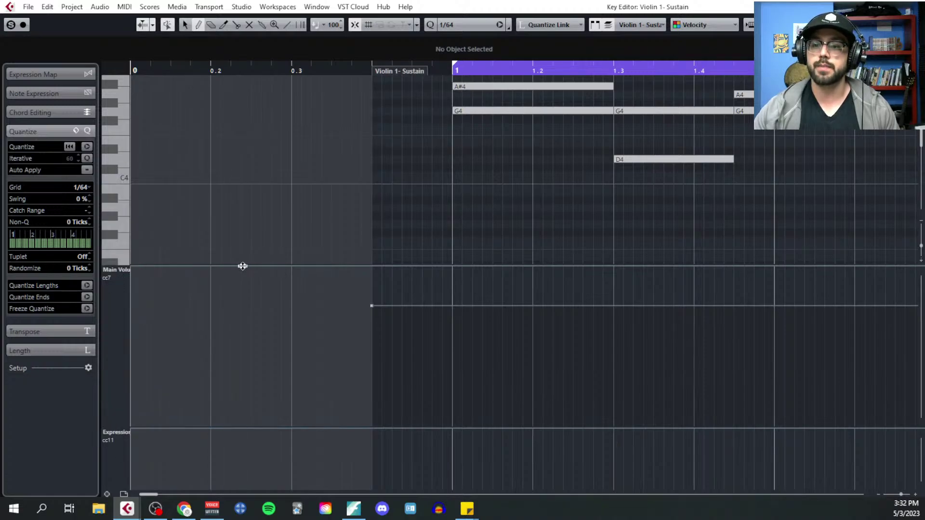
# Draw an Expression (CC 11) value of about 112 at the start of the part and shrink both controller lanes
pyautogui.moveTo(243, 266); pyautogui.dragTo(288, 326)
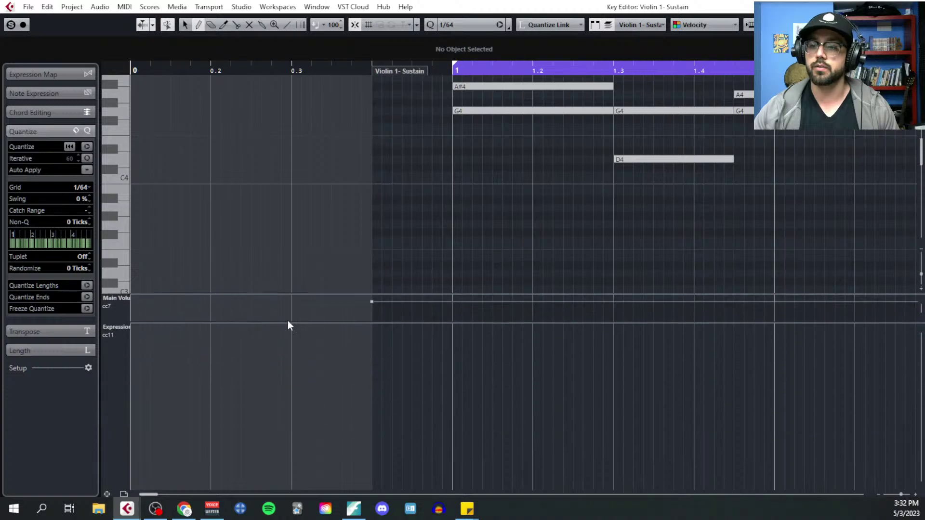
pyautogui.scroll(3, 371, 328)
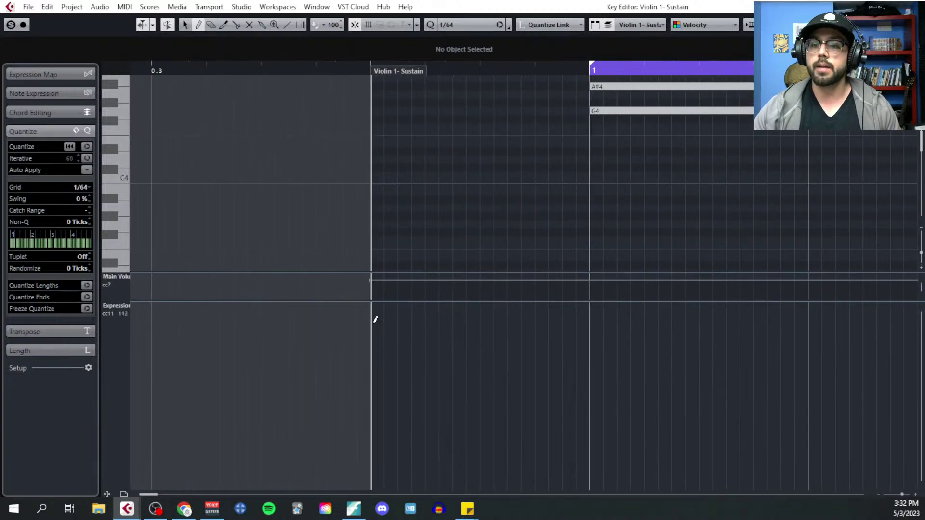
pyautogui.click(375, 318)
pyautogui.scroll(-3, 344, 322)
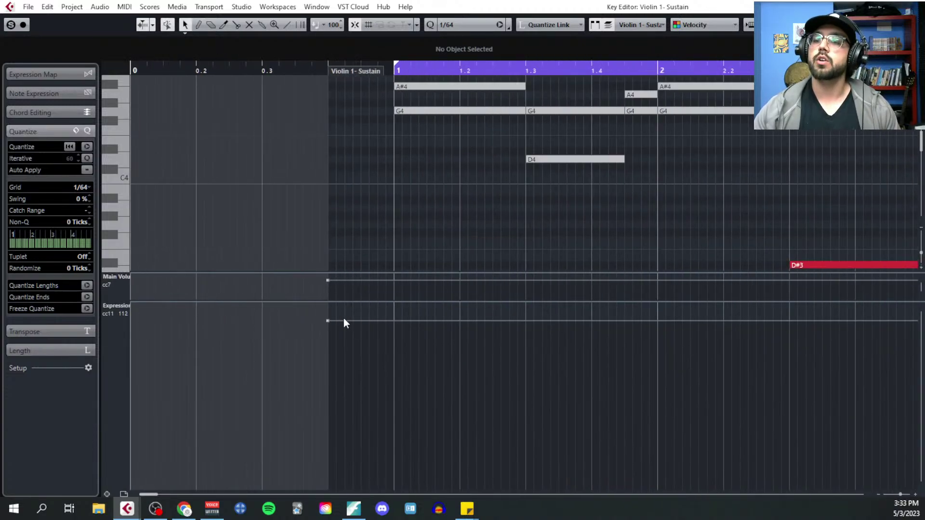
pyautogui.moveTo(328, 302); pyautogui.dragTo(353, 448)
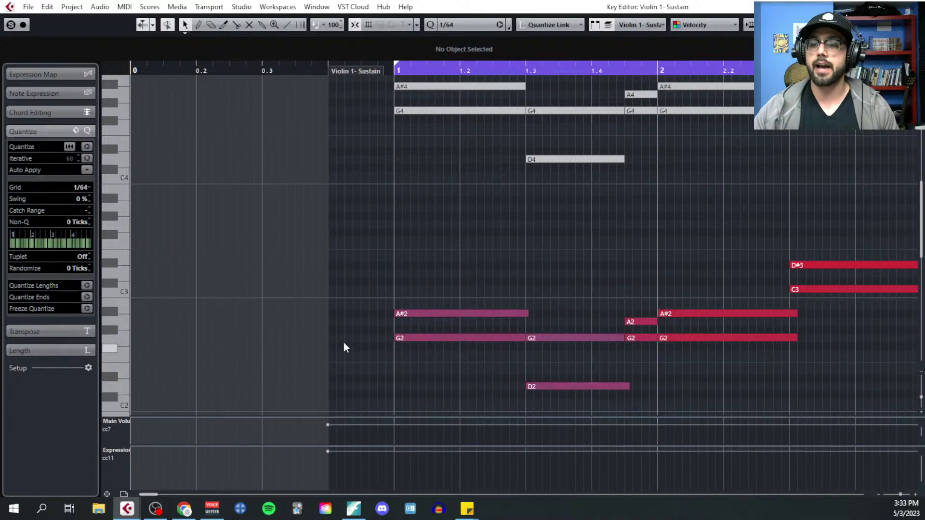
pyautogui.scroll(-1, 553, 176)
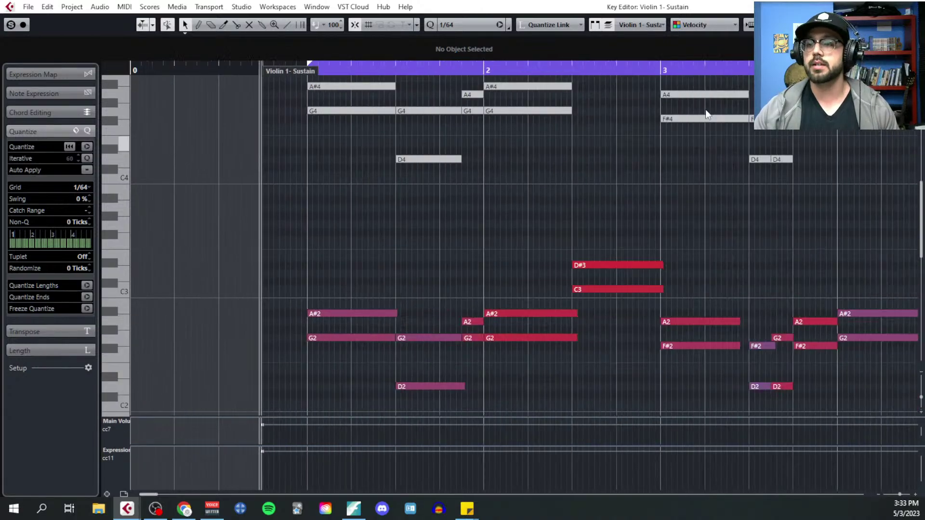
pyautogui.scroll(-1, 706, 109)
pyautogui.scroll(-1, 485, 229)
pyautogui.scroll(-1, 429, 289)
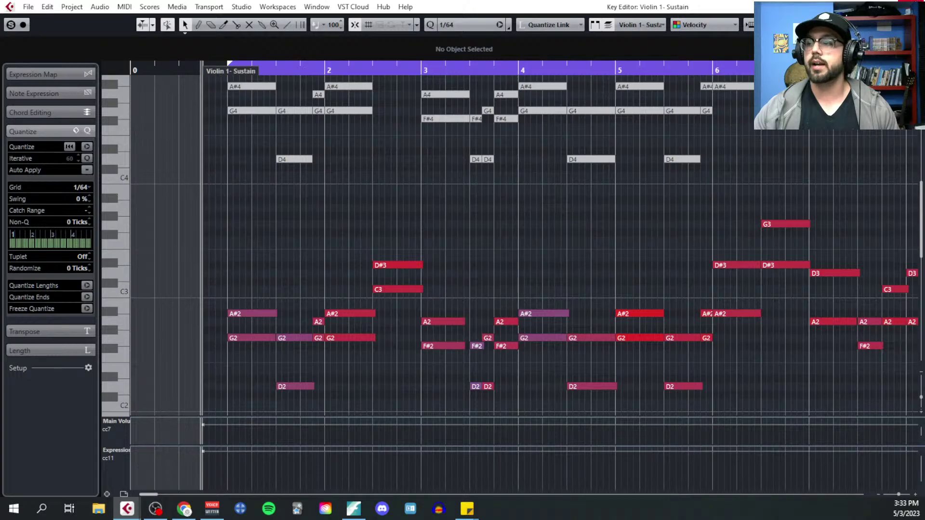
# Open the Violin 2 - Sustain part of the Sopranos & Altos track in the key editor and compact its volume and expression lanes
pyautogui.press('Return')
pyautogui.click(378, 254)
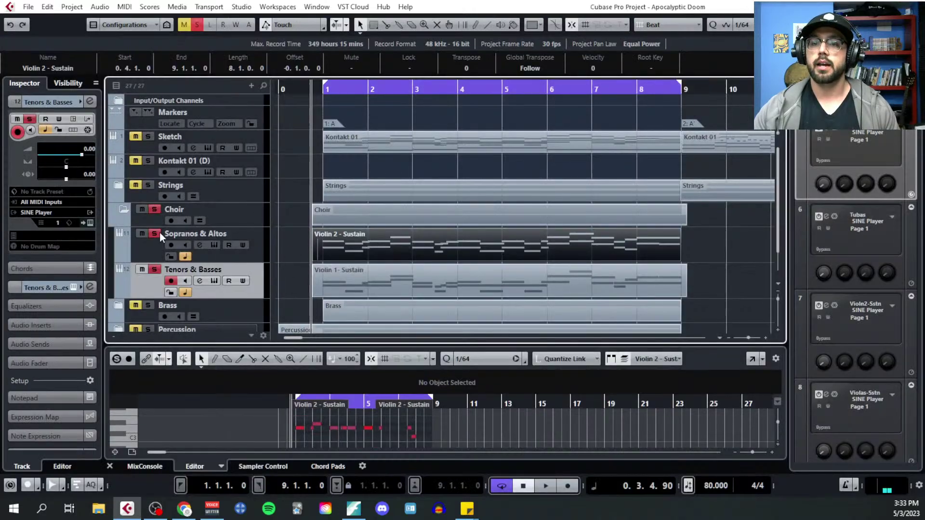
pyautogui.click(262, 255)
pyautogui.click(125, 7)
pyautogui.click(132, 25)
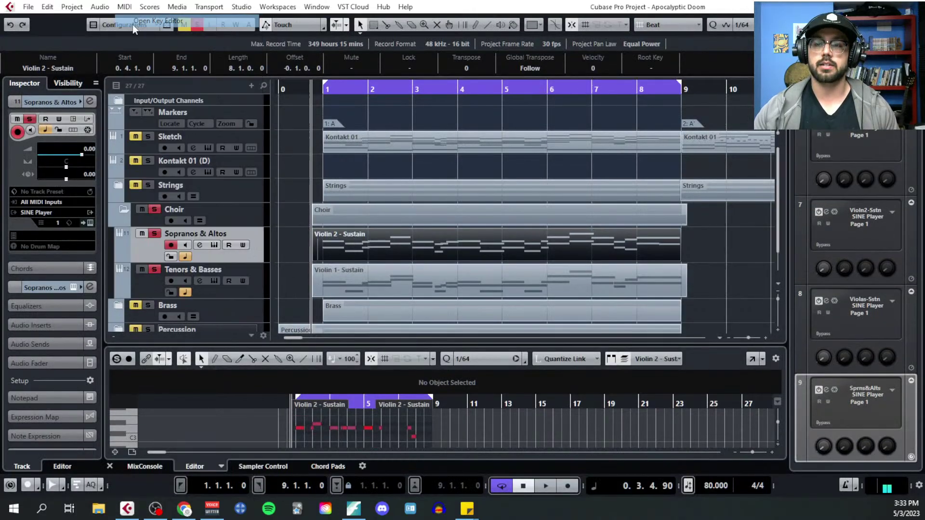
pyautogui.scroll(-3, 331, 231)
pyautogui.scroll(-5, 207, 214)
pyautogui.scroll(4, 175, 219)
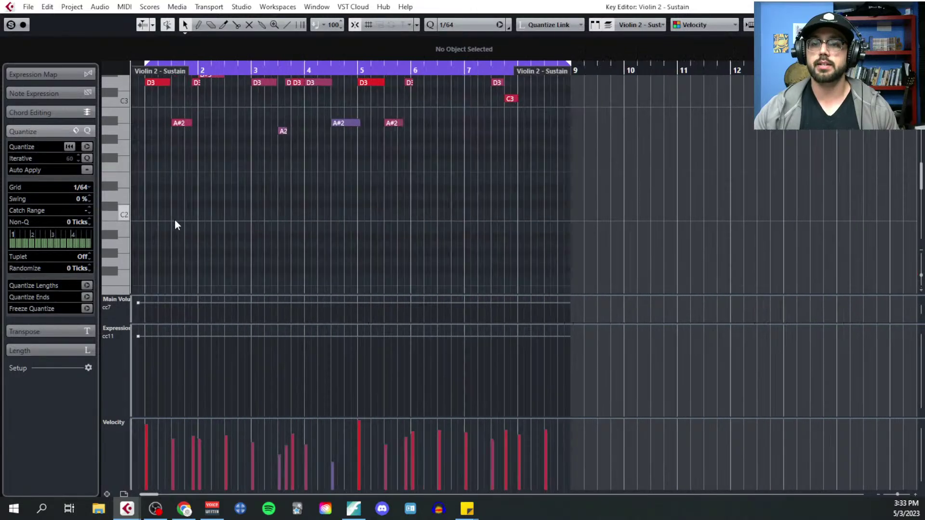
pyautogui.hscroll(-3, 281, 233)
pyautogui.moveTo(251, 322); pyautogui.dragTo(247, 381)
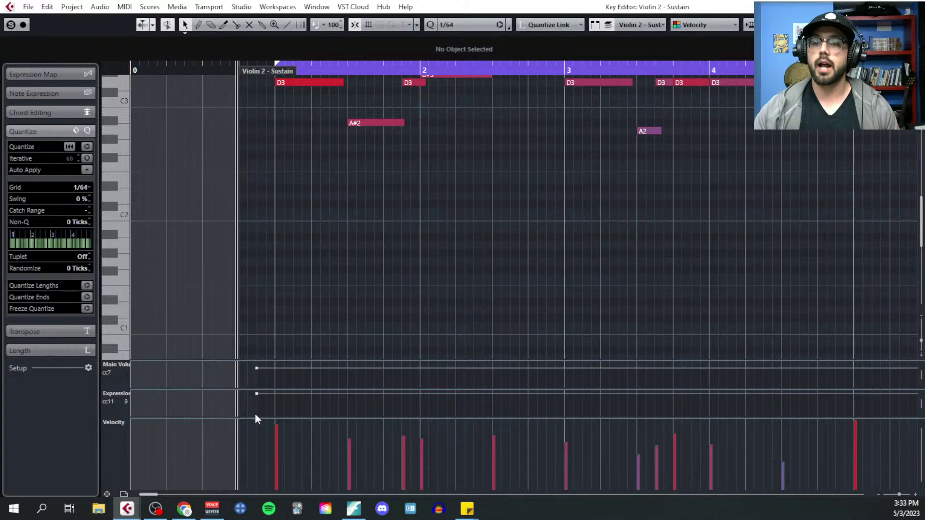
pyautogui.scroll(-3, 310, 338)
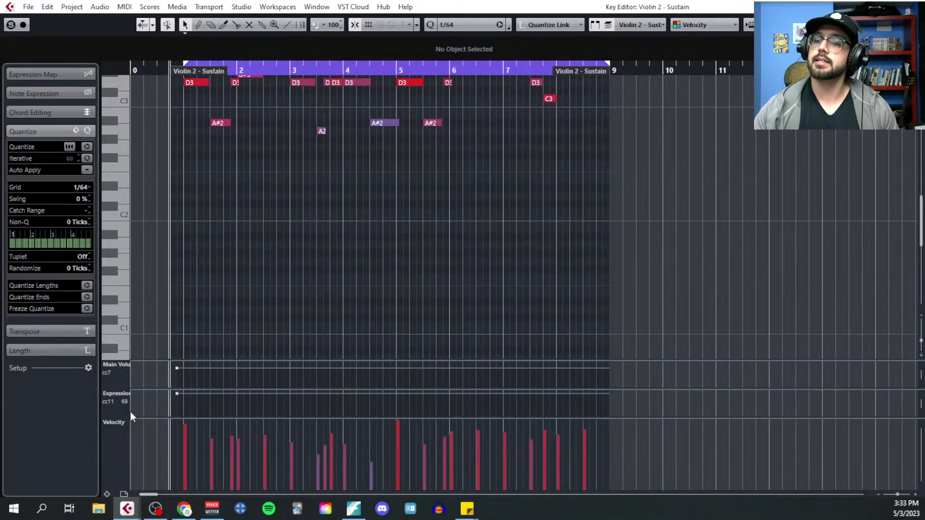
pyautogui.scroll(3, 213, 260)
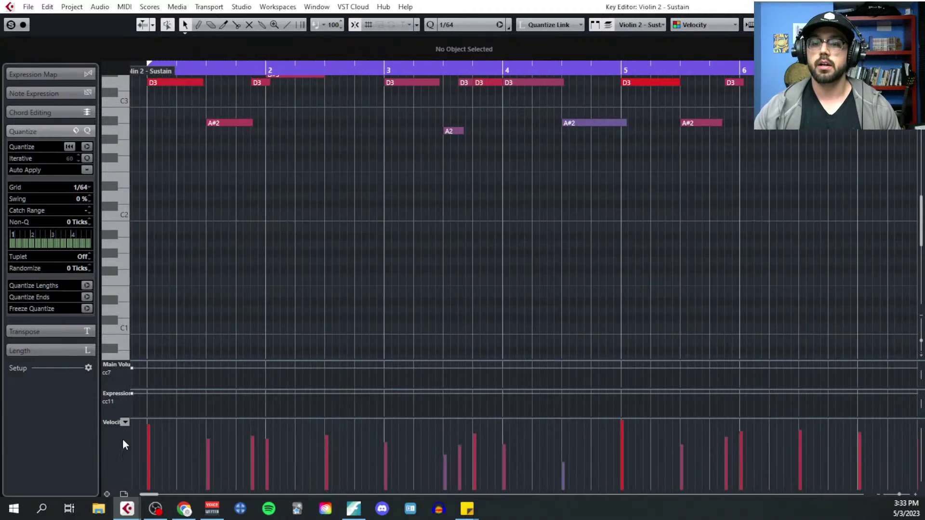
# Add a controller lane below Velocity and set it to show CC 1 (Modulation)
pyautogui.click(108, 494)
pyautogui.click(124, 423)
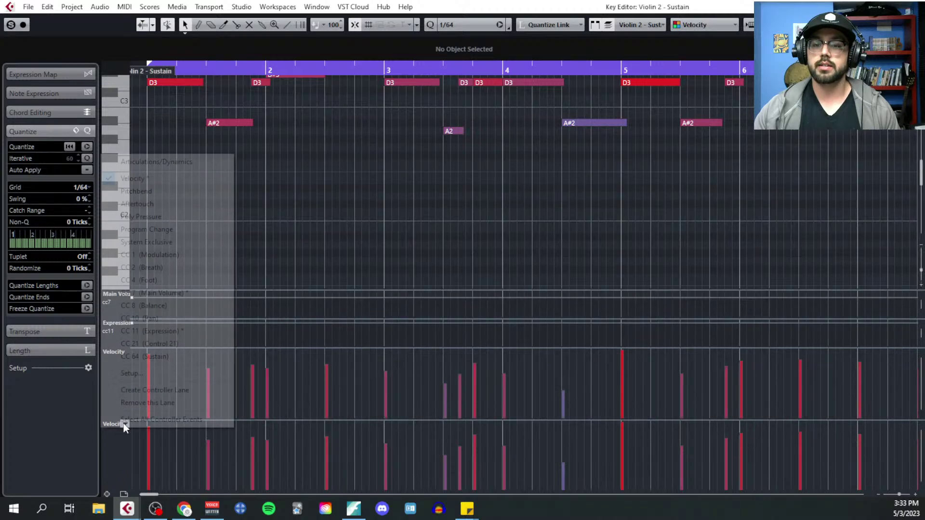
pyautogui.click(179, 255)
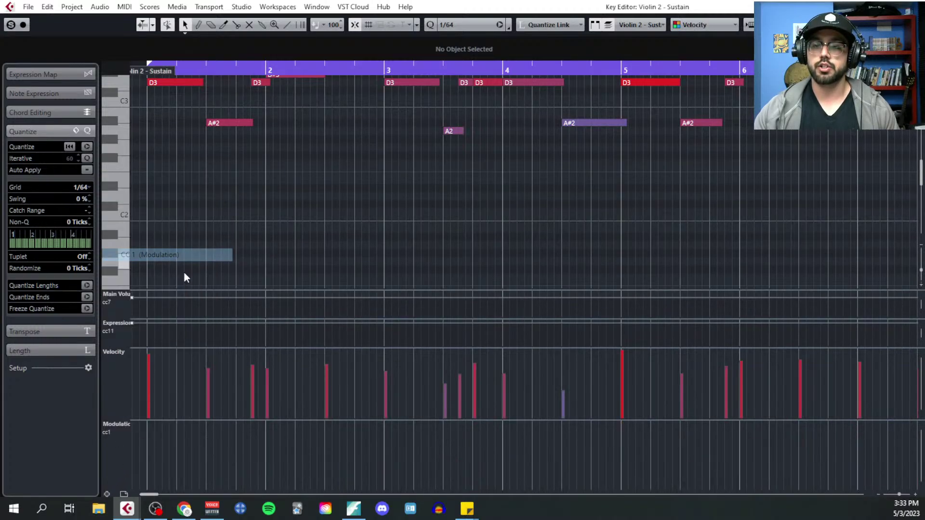
pyautogui.scroll(-3, 194, 283)
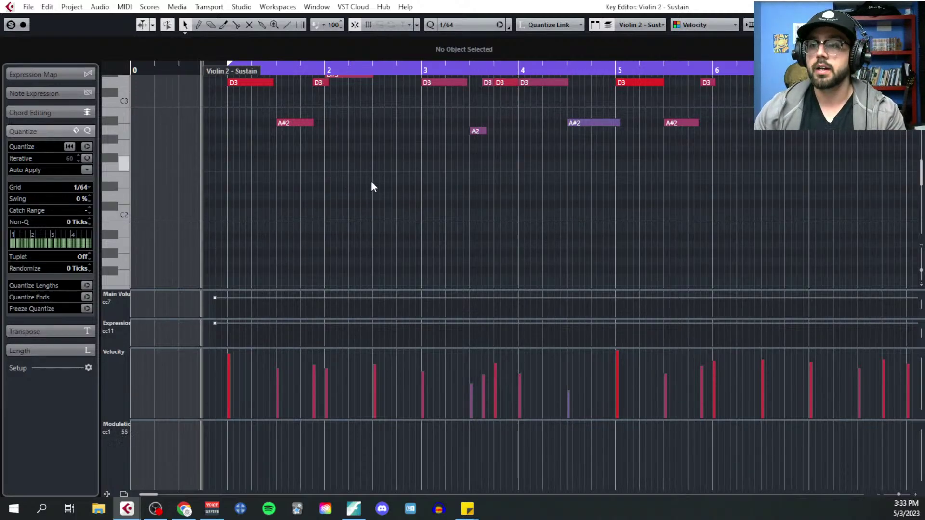
pyautogui.scroll(3, 372, 183)
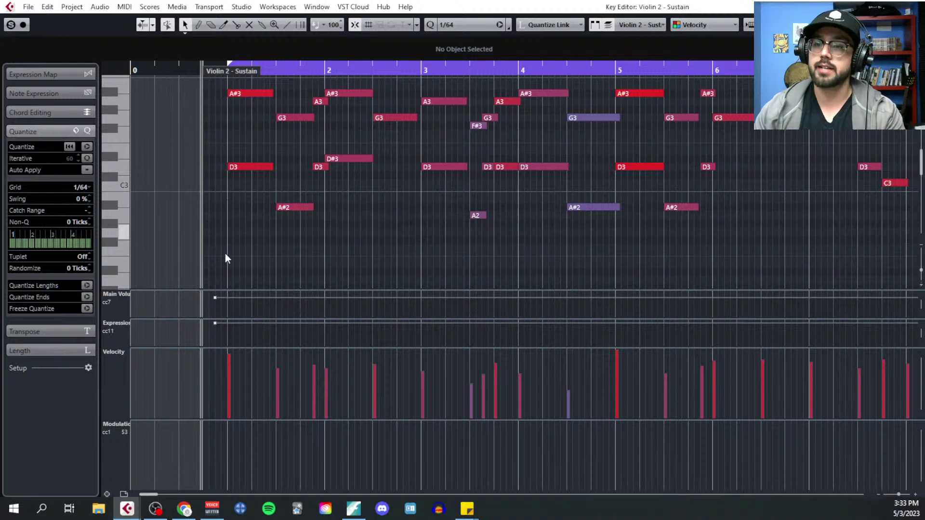
# Draw a gently rising and falling modulation curve across the whole Violin 2 - Sustain part, tapering down at the end, and close the editor
pyautogui.rightClick(213, 440)
pyautogui.click(229, 436)
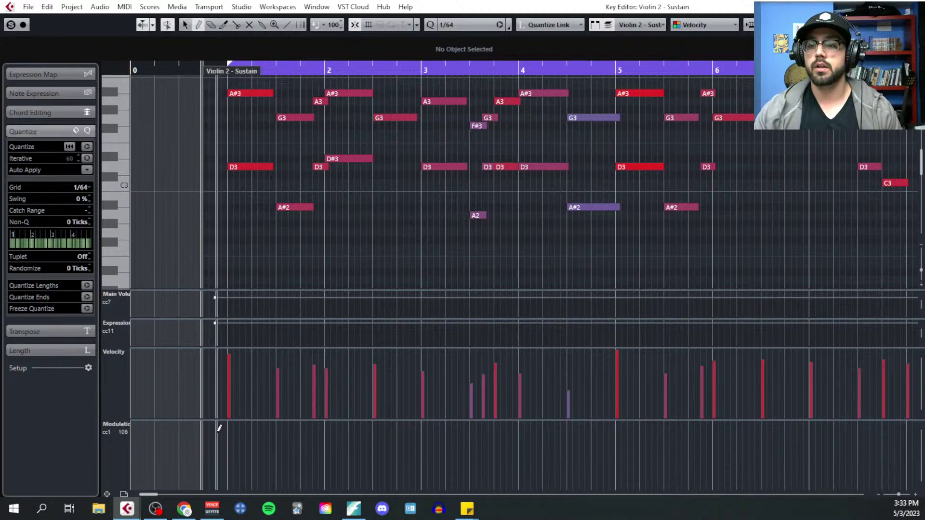
pyautogui.click(216, 432)
pyautogui.moveTo(221, 430)
pyautogui.mouseDown()
pyautogui.moveTo(557, 451)
pyautogui.moveTo(627, 434)
pyautogui.moveTo(675, 443)
pyautogui.moveTo(717, 433)
pyautogui.moveTo(403, 436)
pyautogui.moveTo(654, 438)
pyautogui.moveTo(688, 450)
pyautogui.mouseUp()
pyautogui.press('g')
pyautogui.press('g')
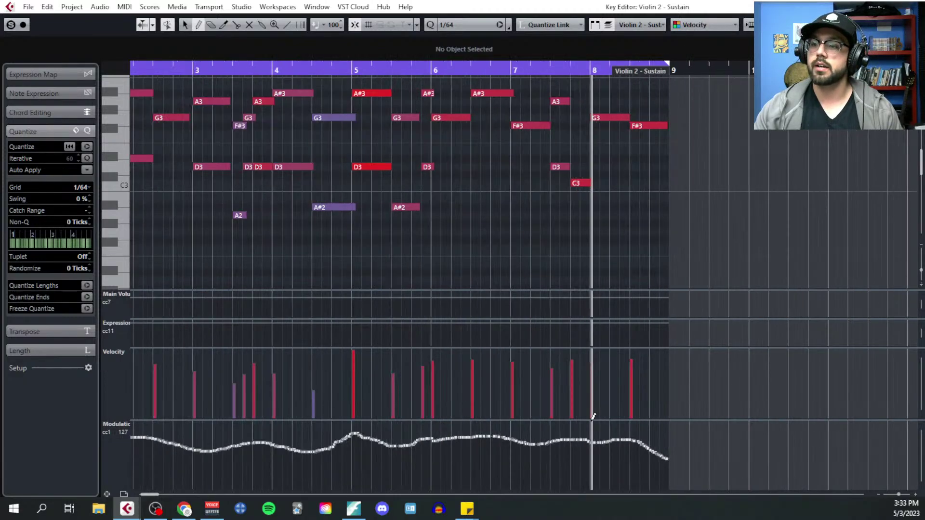
pyautogui.hotkey('ctrl', 'w')
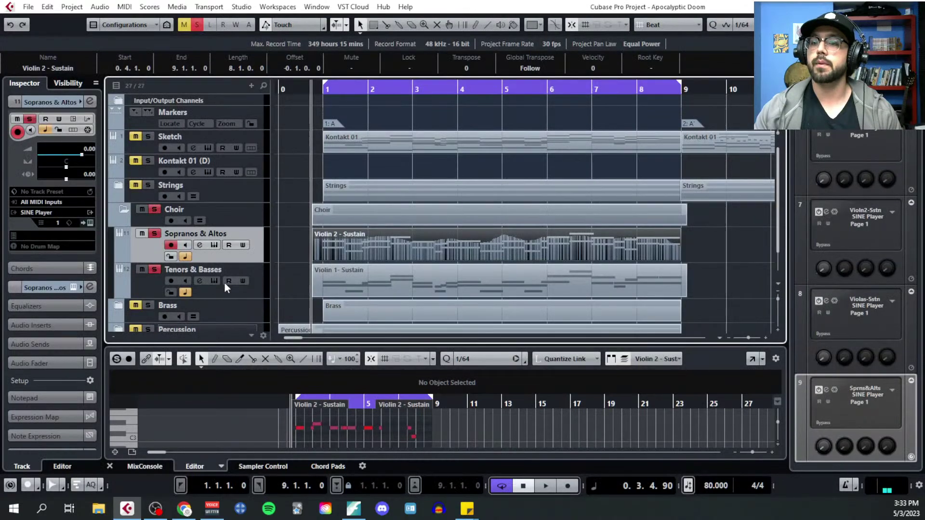
# Reopen the Violin 2 - Sustain part in the key editor and play it back with the modulation curve
pyautogui.click(124, 7)
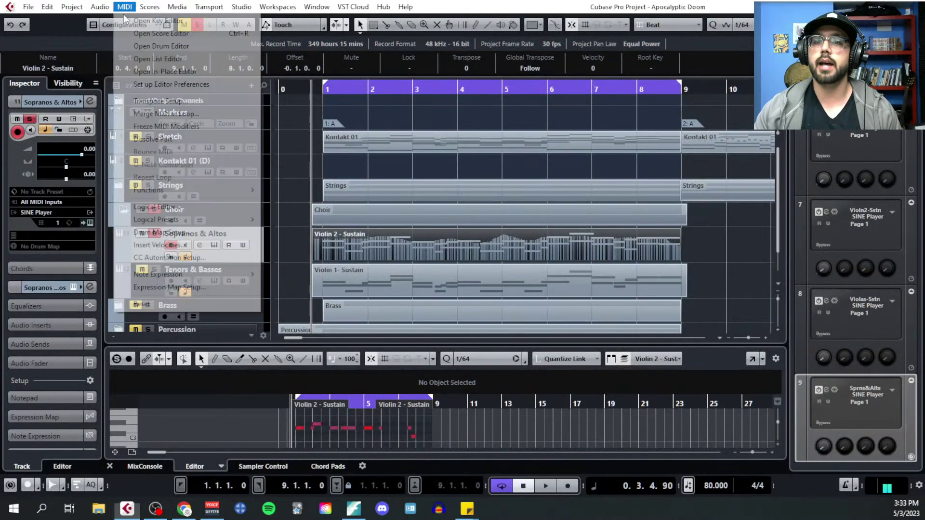
pyautogui.click(245, 181)
pyautogui.press('space')
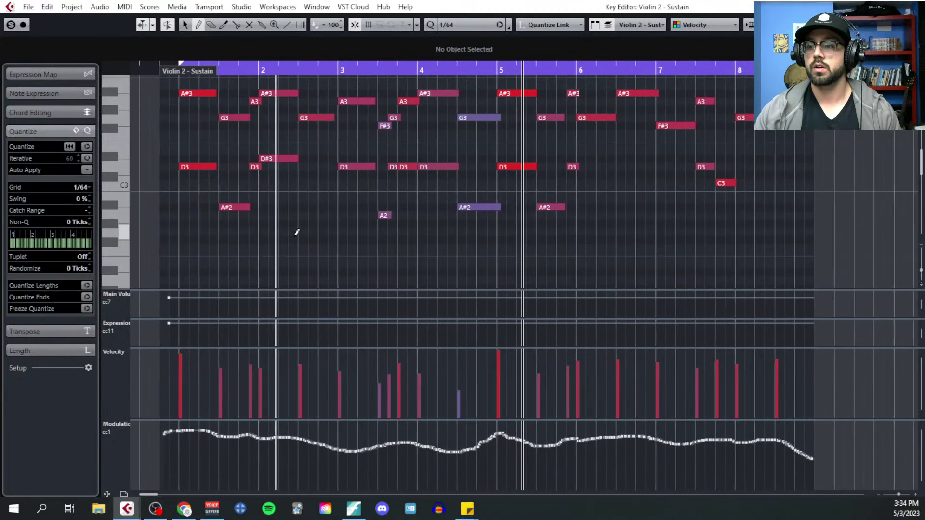
# Shorten the overlapping G3 and A#2 notes in bar 4 so that both end at the start of bar 5
pyautogui.scroll(4, 469, 344)
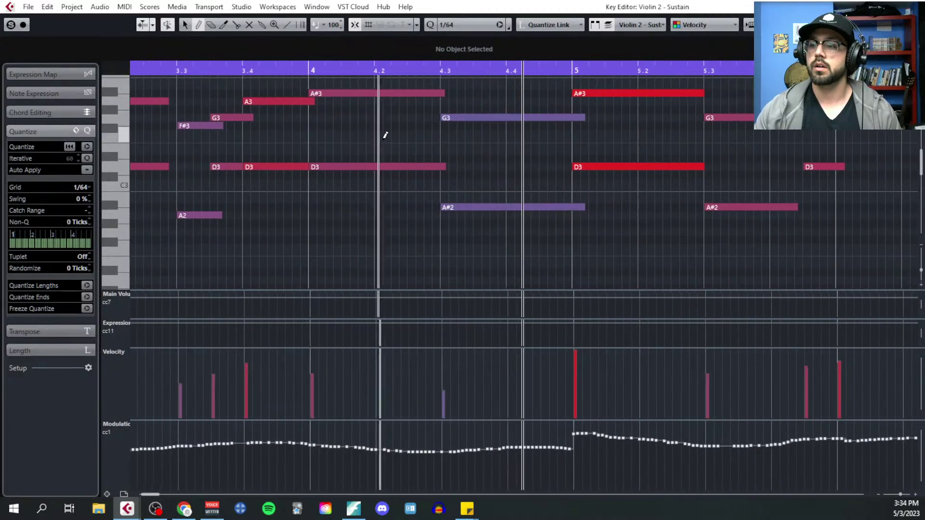
pyautogui.scroll(3, 465, 139)
pyautogui.rightClick(465, 139)
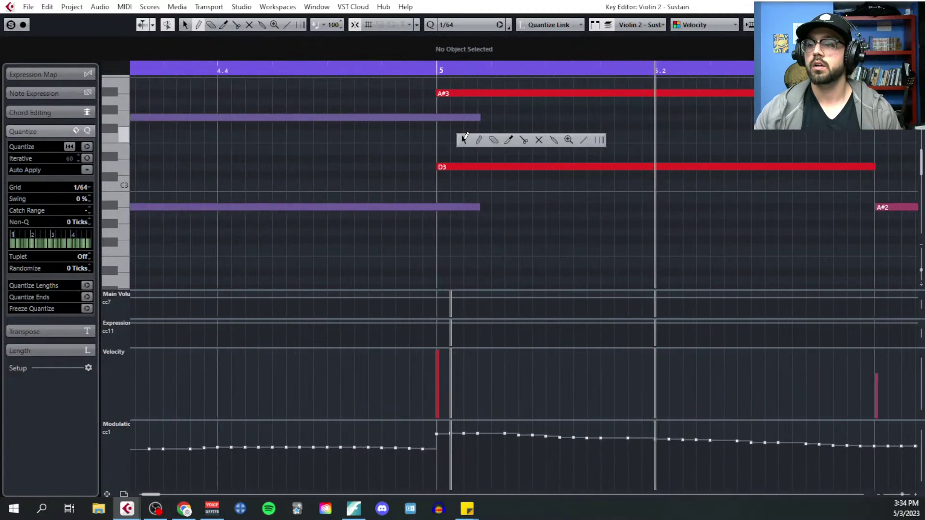
pyautogui.moveTo(478, 120); pyautogui.dragTo(442, 121)
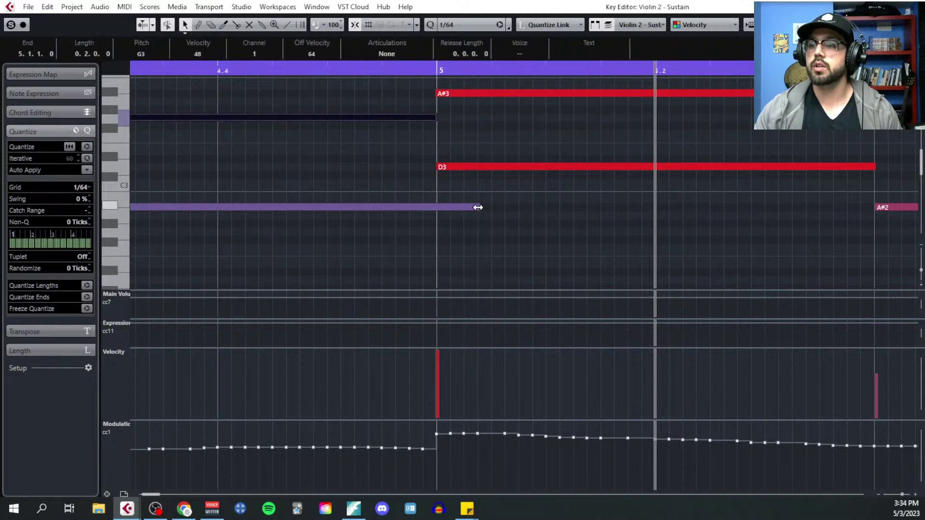
pyautogui.moveTo(478, 207); pyautogui.dragTo(436, 207)
pyautogui.scroll(-4, 425, 229)
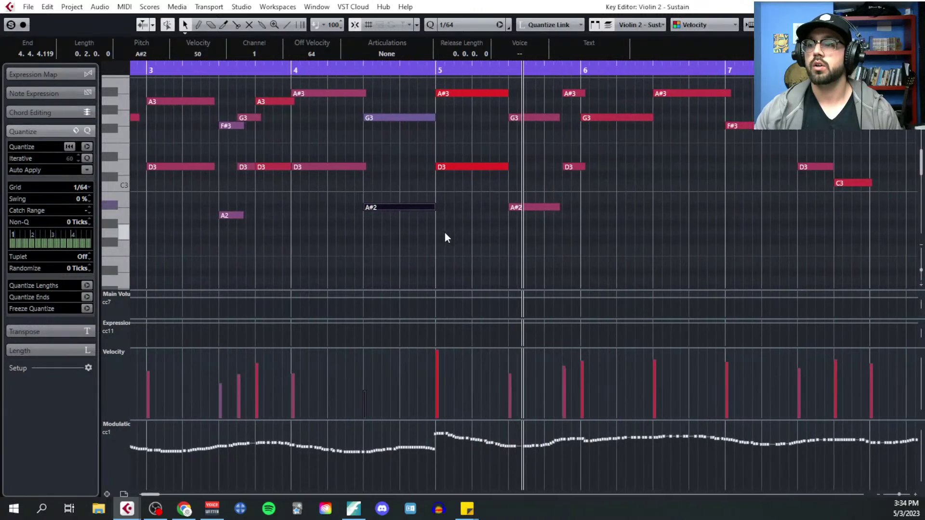
# Listen to the rest of the Violin 2 - Sustain part up to the end of bar 8 and close the editor
pyautogui.scroll(3, 541, 241)
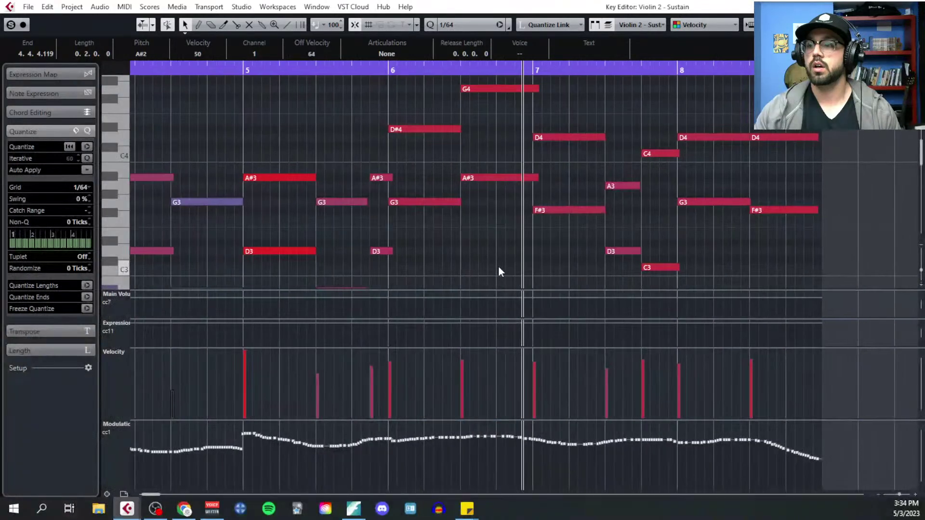
pyautogui.scroll(-1, 496, 270)
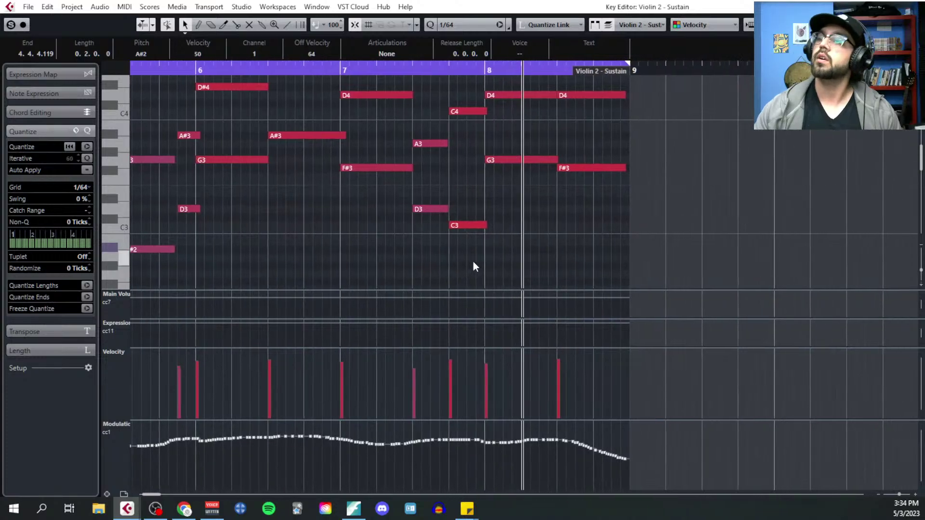
pyautogui.press('g')
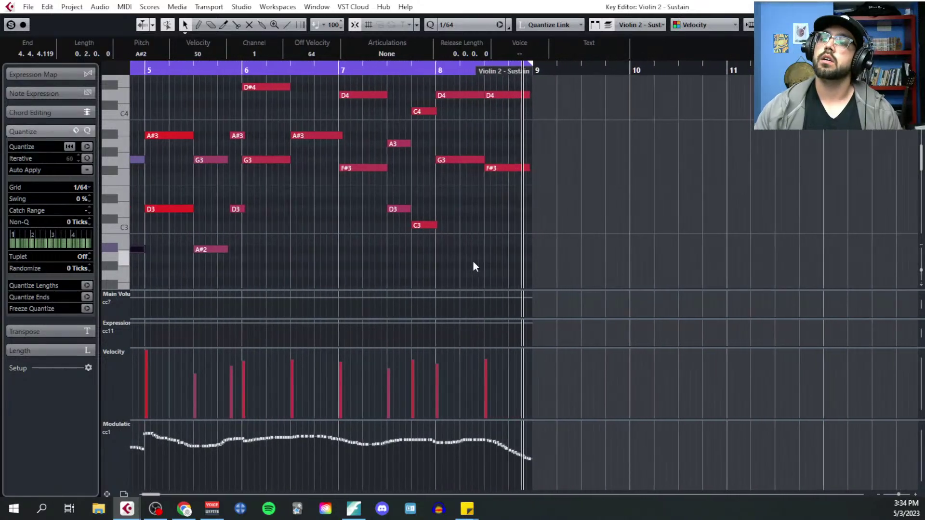
pyautogui.press('space')
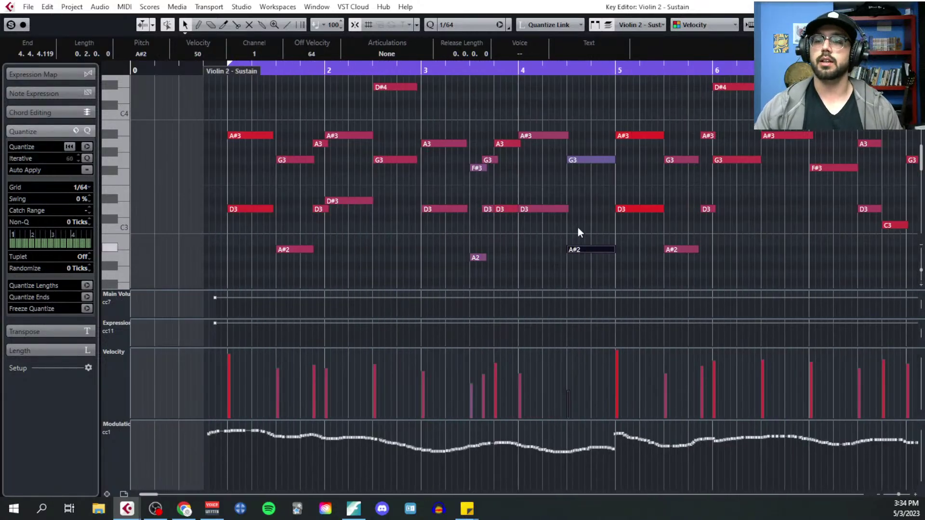
pyautogui.click(915, 6)
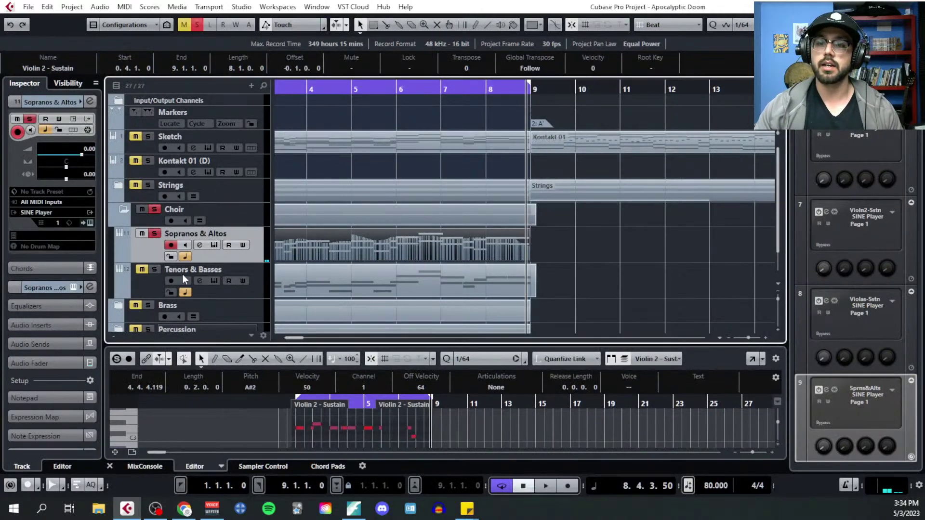
# Enlarge the Tenors & Basses track, place the cursor at bar 1 and open its Violin 1- Sustain part in the key editor
pyautogui.hscroll(-4, 337, 253)
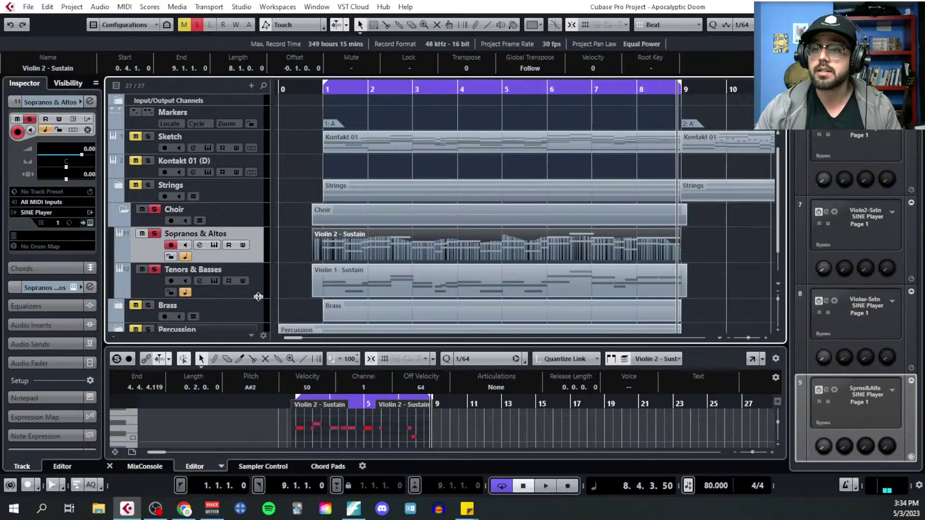
pyautogui.moveTo(258, 297); pyautogui.dragTo(258, 309)
pyautogui.click(324, 294)
pyautogui.click(326, 89)
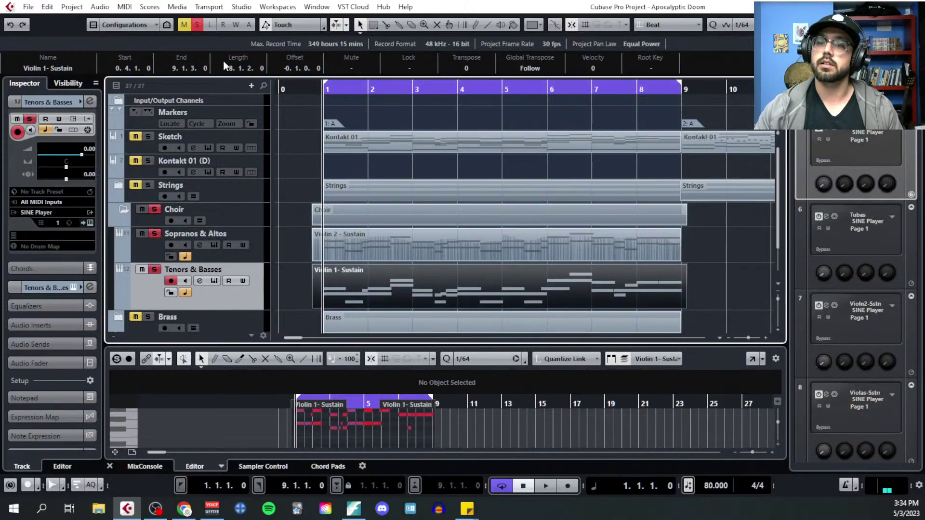
pyautogui.click(124, 6)
pyautogui.click(144, 18)
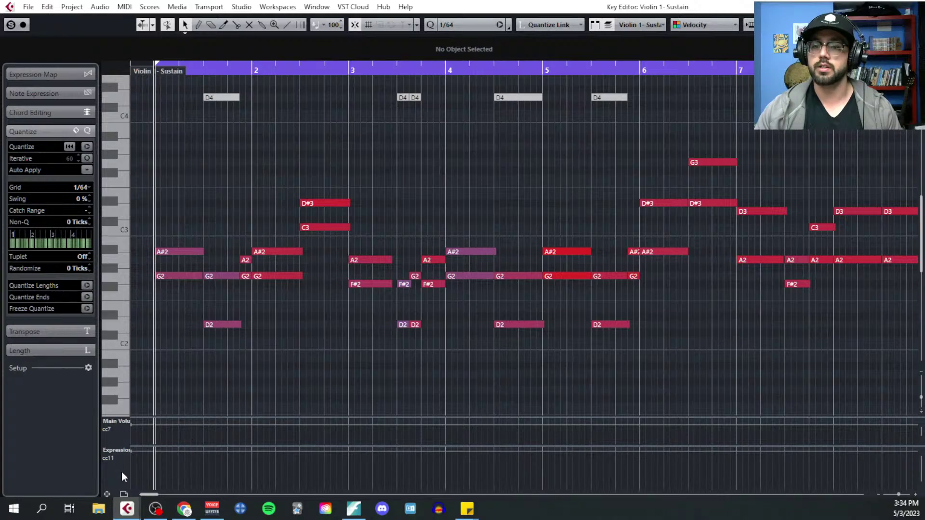
# Add a velocity lane and delete all greyed-out duplicate notes above the main notes of the Violin 1- Sustain part
pyautogui.click(107, 494)
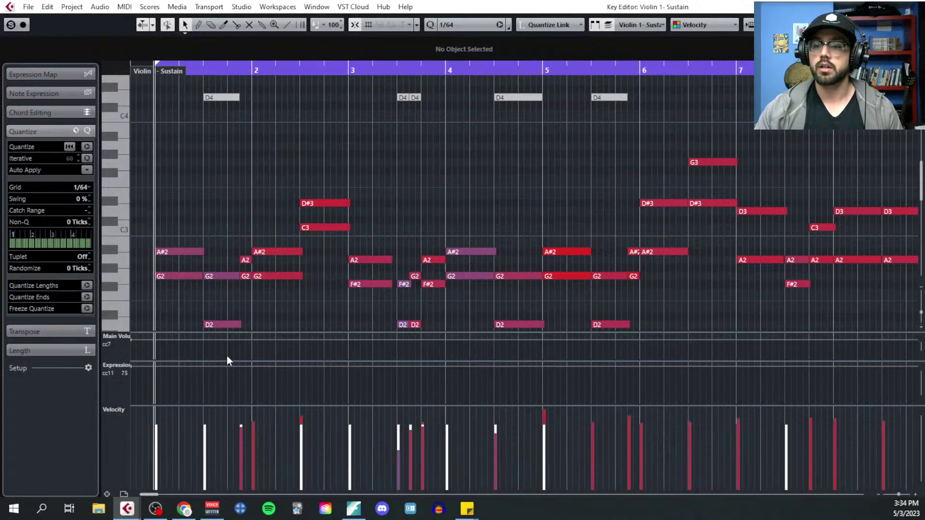
pyautogui.scroll(8, 256, 253)
pyautogui.scroll(-3, 241, 241)
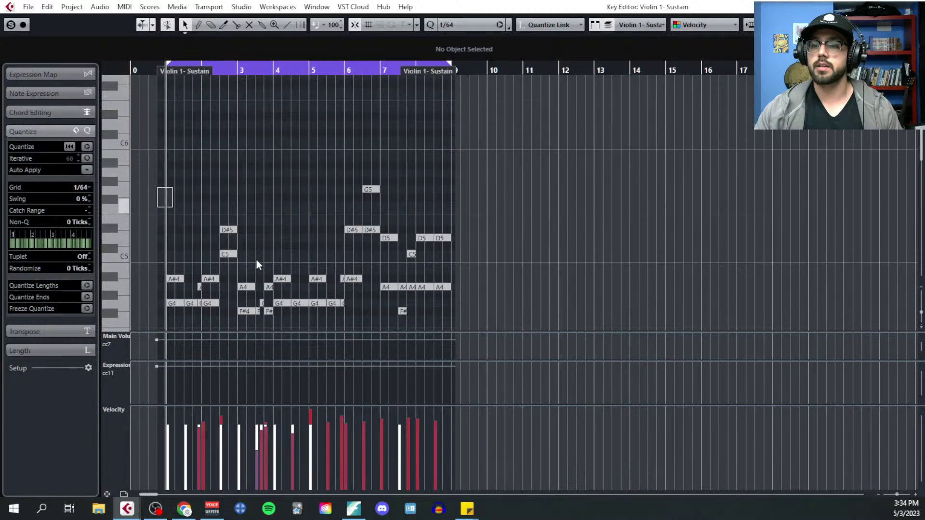
pyautogui.hotkey('ctrl', 'a')
pyautogui.scroll(-4, 437, 273)
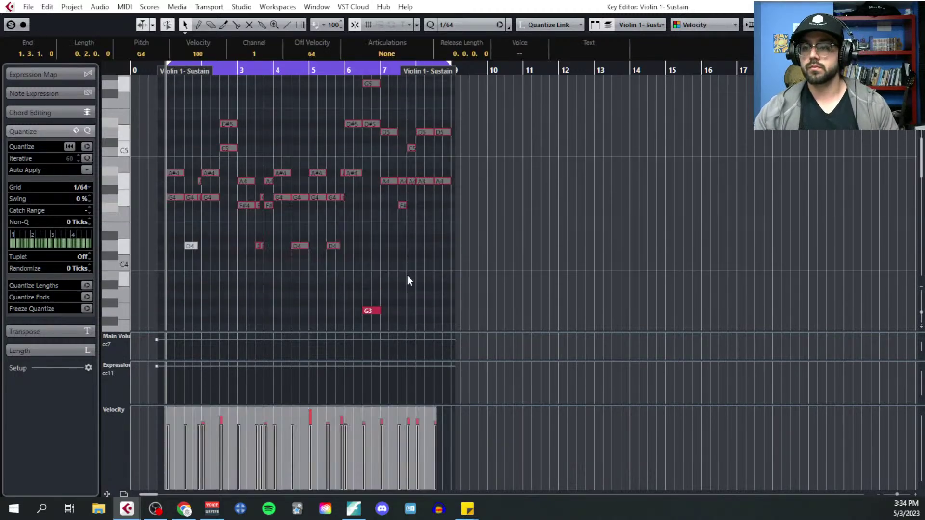
pyautogui.hotkey('ctrl', 'z')
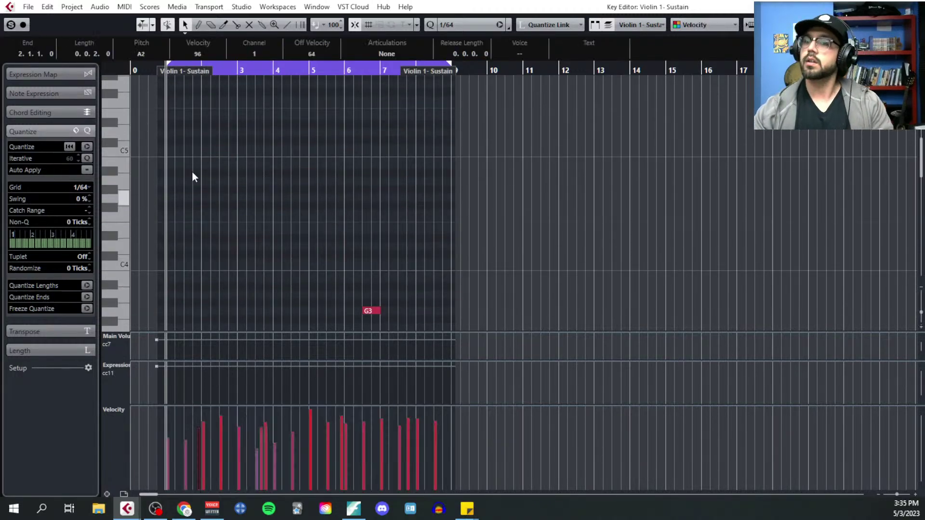
pyautogui.scroll(-5, 196, 152)
pyautogui.scroll(-2, 197, 279)
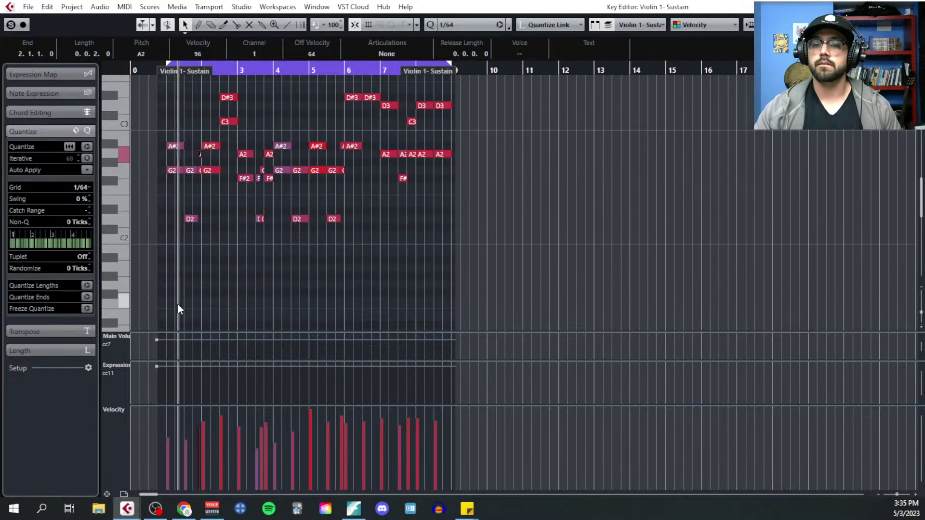
# Add a further controller lane to the Violin 1- Sustain part and assign it to CC 1 (Modulation)
pyautogui.scroll(3, 178, 305)
pyautogui.click(108, 493)
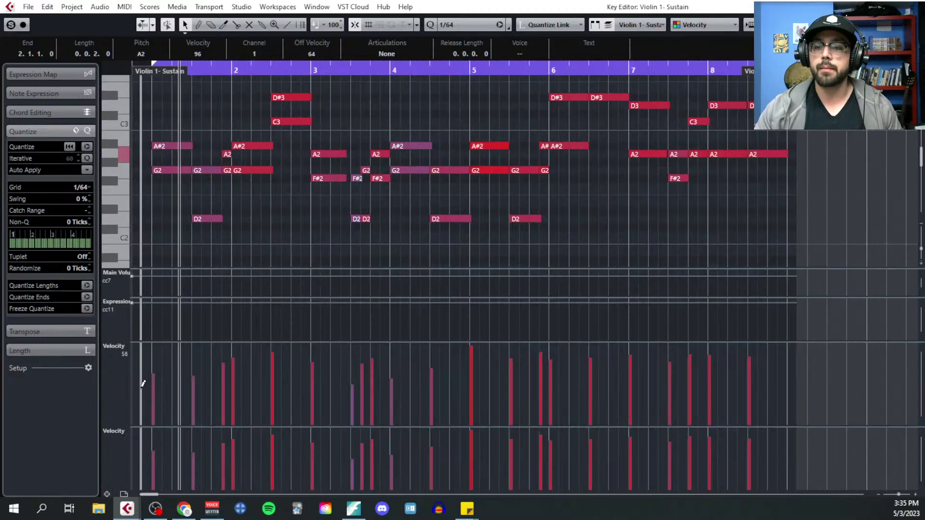
pyautogui.click(126, 345)
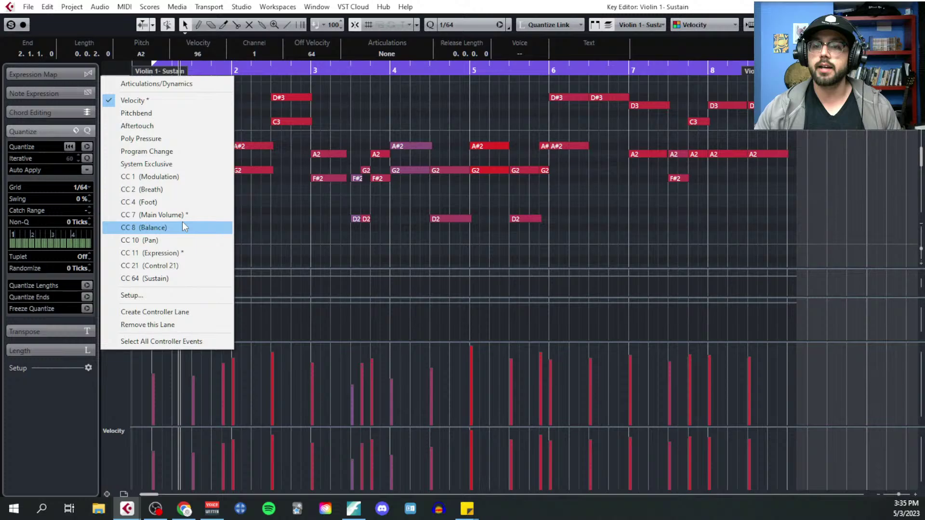
pyautogui.click(183, 177)
# Draw a gently rising and falling modulation curve in the upper part of the lane, from bar 1 to the end of bar 8
pyautogui.press('h')
pyautogui.press('h')
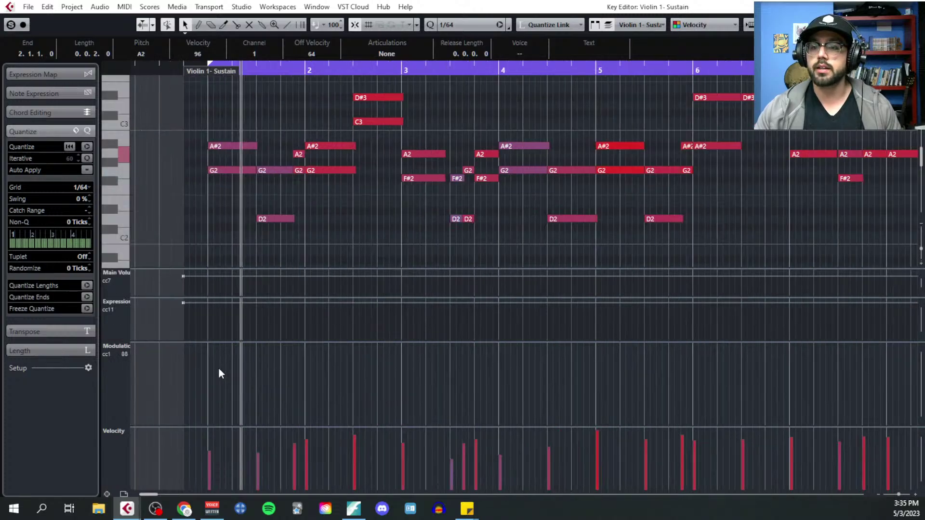
pyautogui.rightClick(218, 387)
pyautogui.click(221, 385)
pyautogui.moveTo(200, 359)
pyautogui.mouseDown()
pyautogui.moveTo(288, 367)
pyautogui.moveTo(389, 352)
pyautogui.moveTo(506, 371)
pyautogui.moveTo(688, 351)
pyautogui.mouseUp()
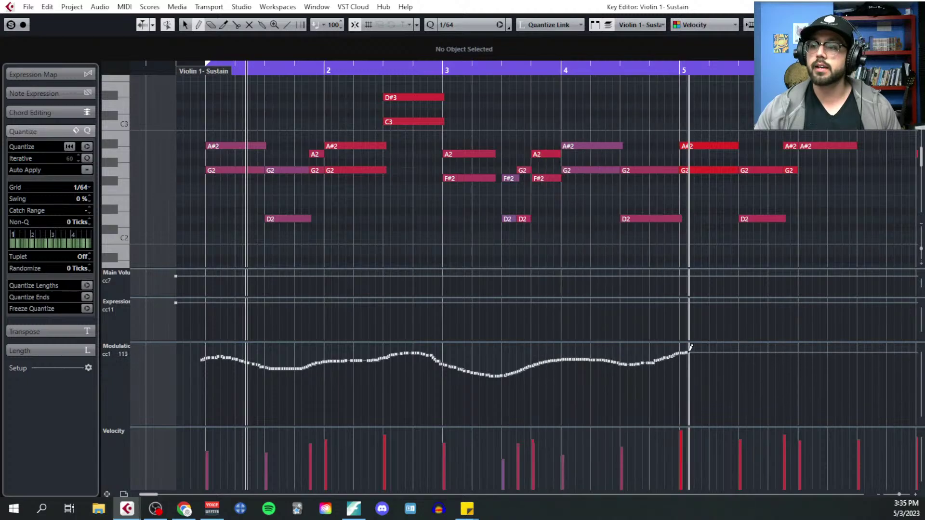
pyautogui.hscroll(5, 613, 356)
pyautogui.click(370, 355)
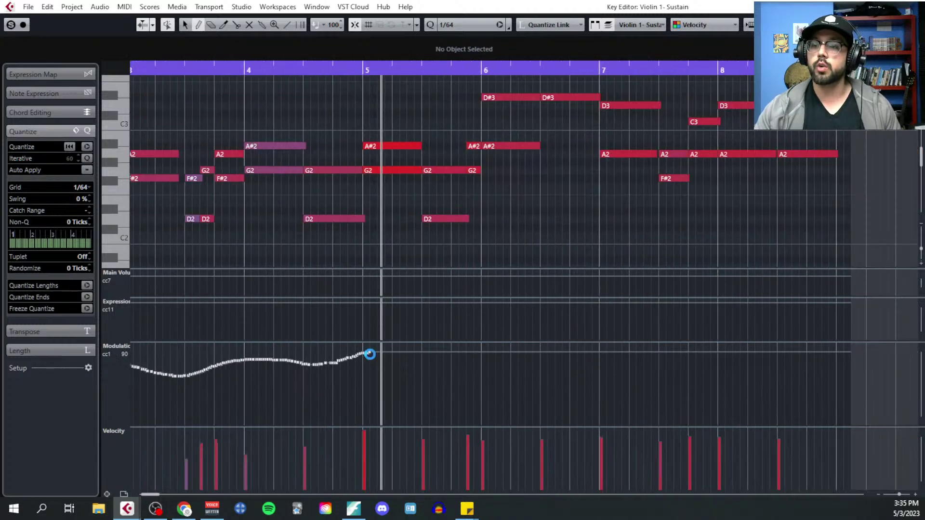
pyautogui.moveTo(369, 352)
pyautogui.mouseDown()
pyautogui.moveTo(440, 364)
pyautogui.moveTo(568, 346)
pyautogui.moveTo(672, 365)
pyautogui.moveTo(749, 351)
pyautogui.moveTo(846, 367)
pyautogui.mouseUp()
# Return the cursor to bar 1 in the project and reopen the Violin 1- Sustain part in the key editor
pyautogui.press('space')
pyautogui.press('g')
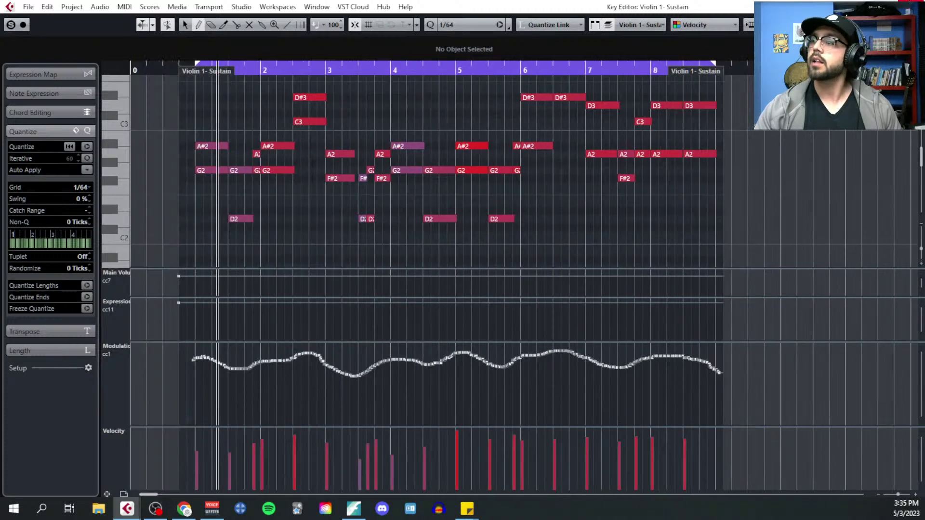
pyautogui.hotkey('ctrl', 'w')
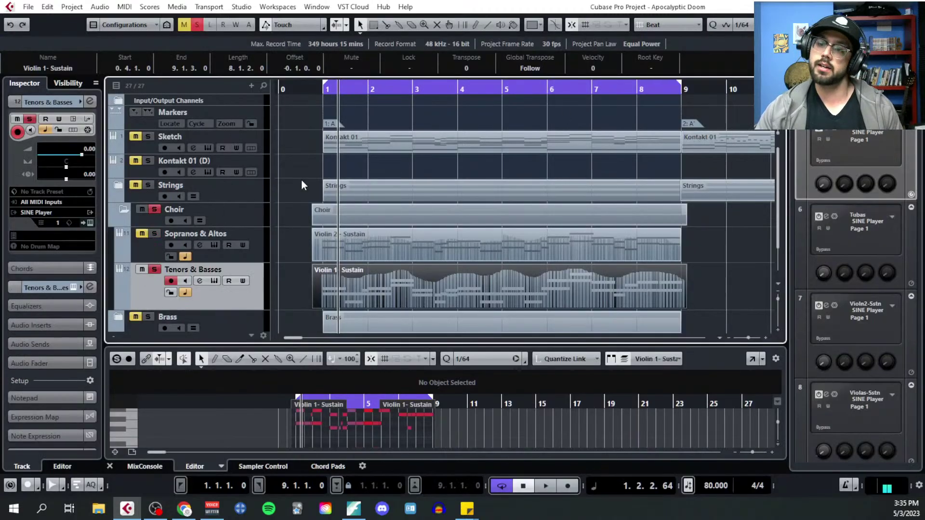
pyautogui.click(322, 88)
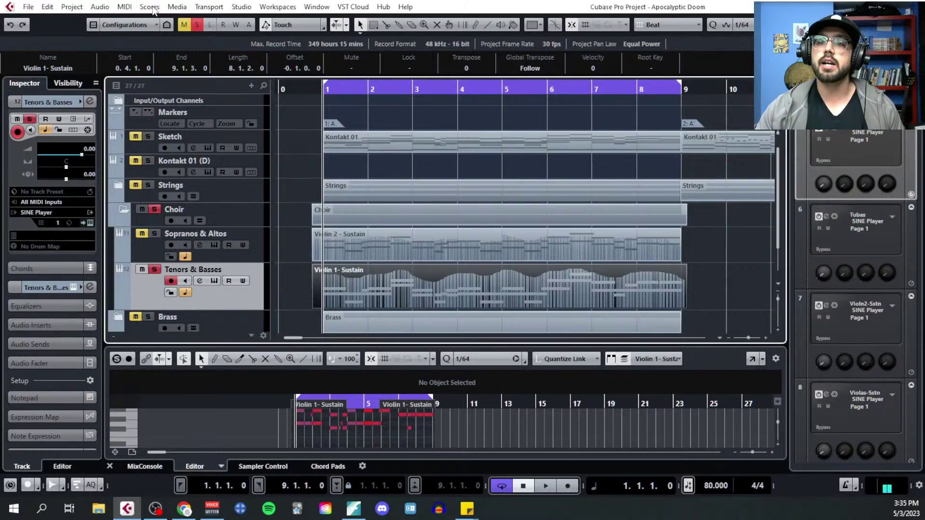
pyautogui.click(124, 6)
pyautogui.click(140, 18)
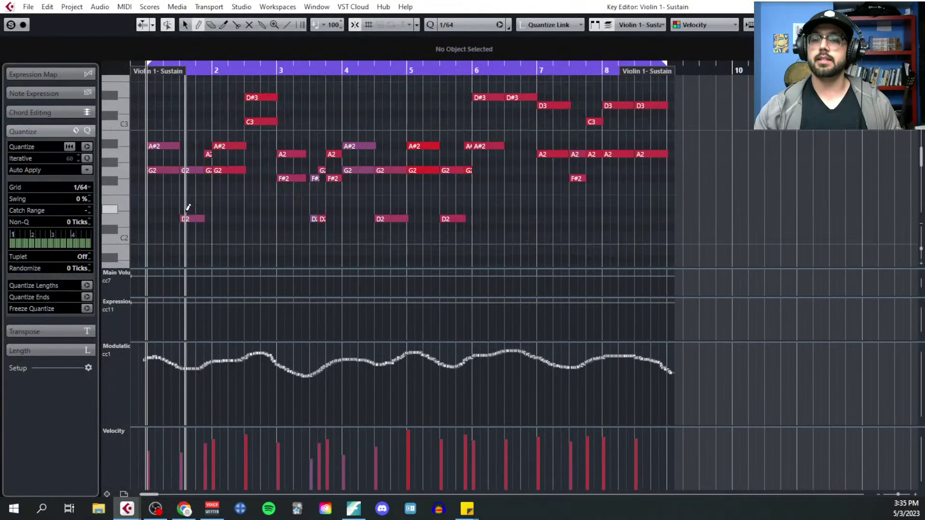
# Listen to the Violin 1- Sustain part with its modulation curve from bar 1 up to bar 7
pyautogui.press('h')
pyautogui.press('h')
pyautogui.press('h')
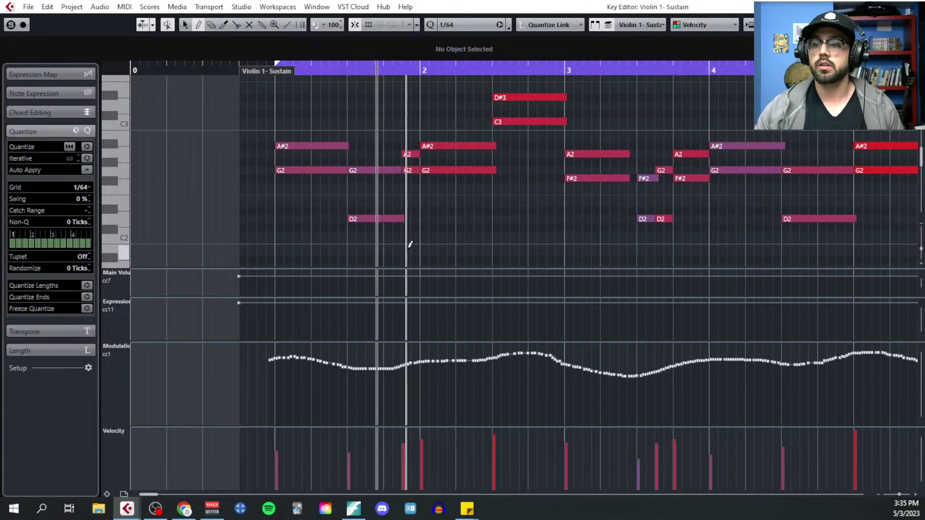
pyautogui.press('g')
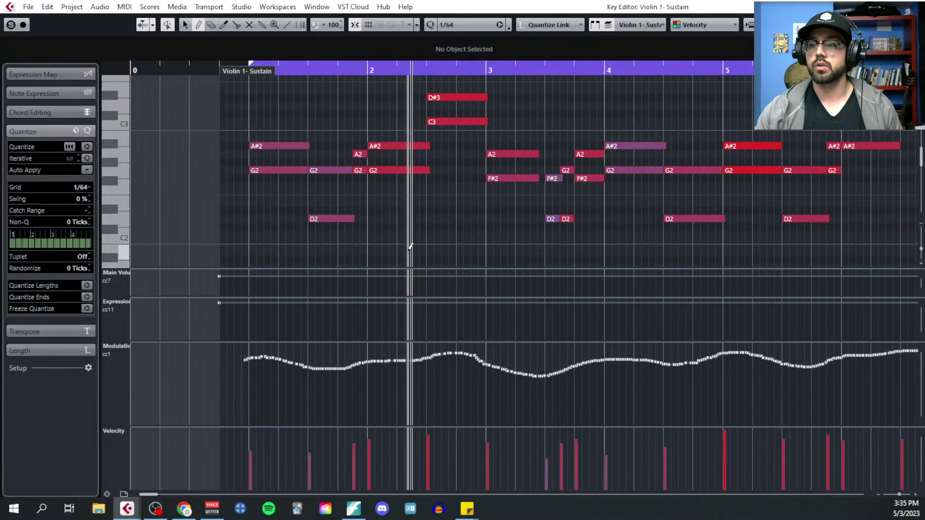
pyautogui.press('f')
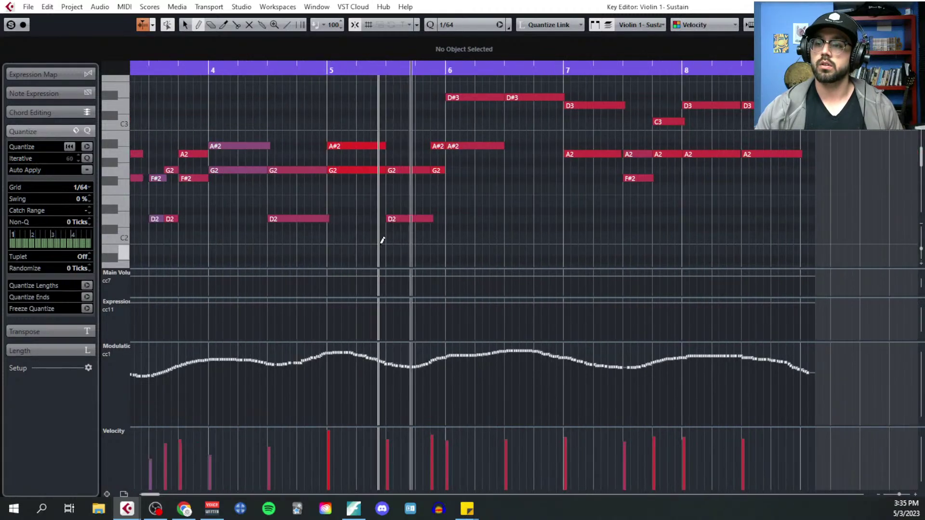
pyautogui.scroll(2, 411, 231)
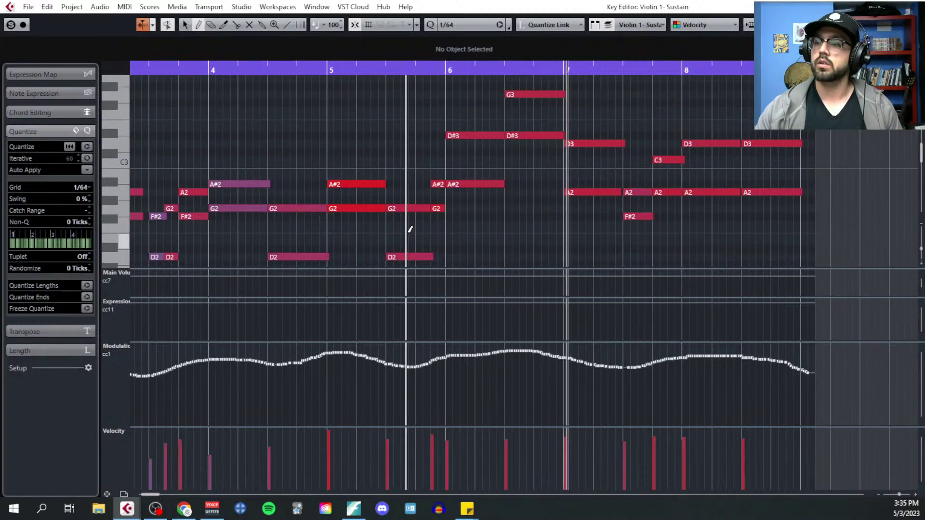
# Shorten the overlapping D#3 and G3 notes in bar 6 so that both end at the start of bar 7
pyautogui.press('h')
pyautogui.press('h')
pyautogui.press('h')
pyautogui.press('h')
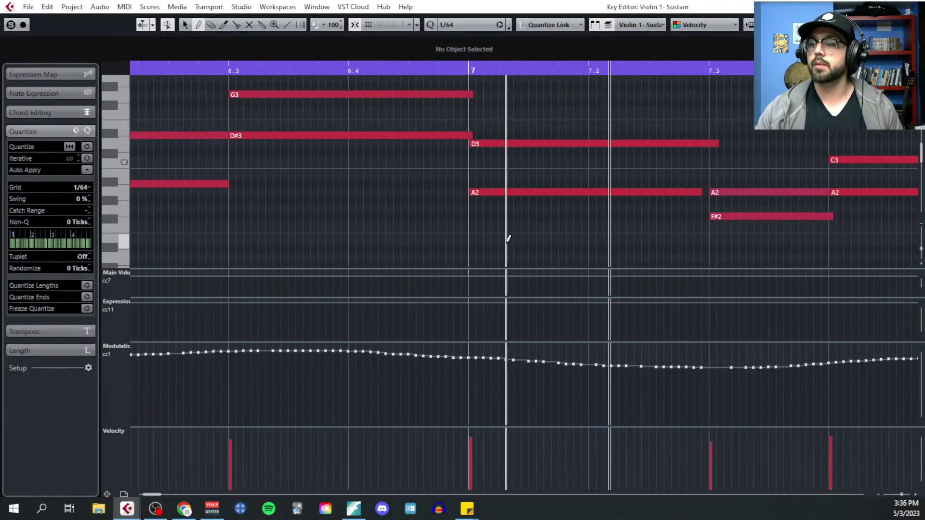
pyautogui.click(228, 70)
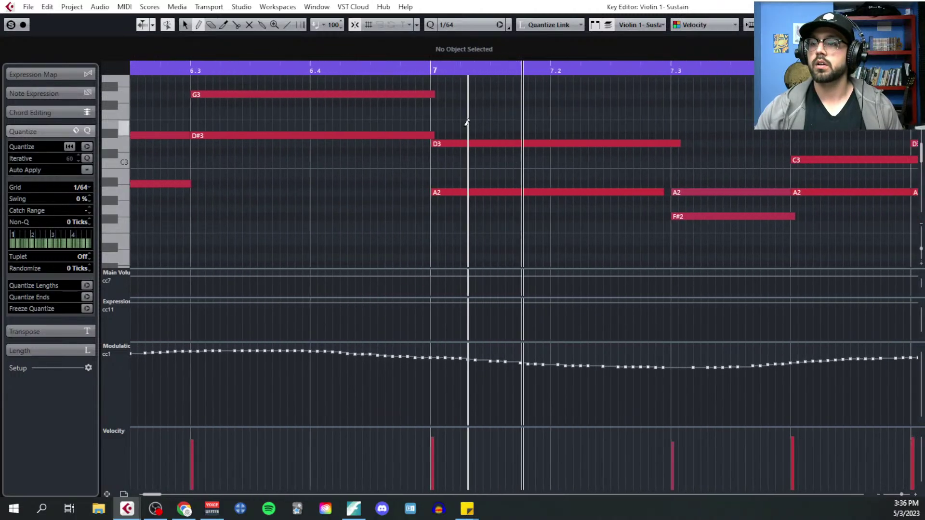
pyautogui.moveTo(432, 147); pyautogui.dragTo(428, 134)
pyautogui.click(442, 130)
pyautogui.click(437, 96)
pyautogui.click(435, 95)
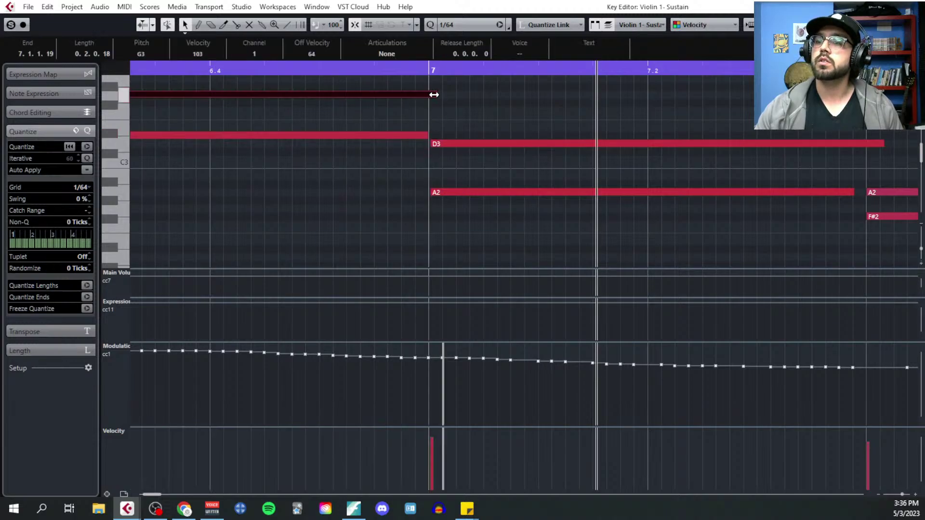
# Play the Violin 1- Sustain part from just before bar 7 to the end of bar 8 and close the editor
pyautogui.scroll(-3, 390, 132)
pyautogui.click(239, 68)
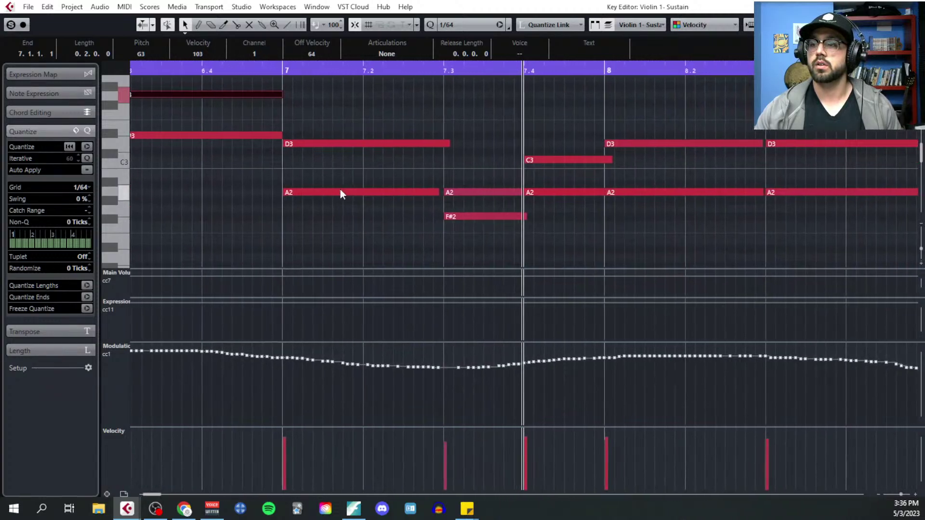
pyautogui.press('g')
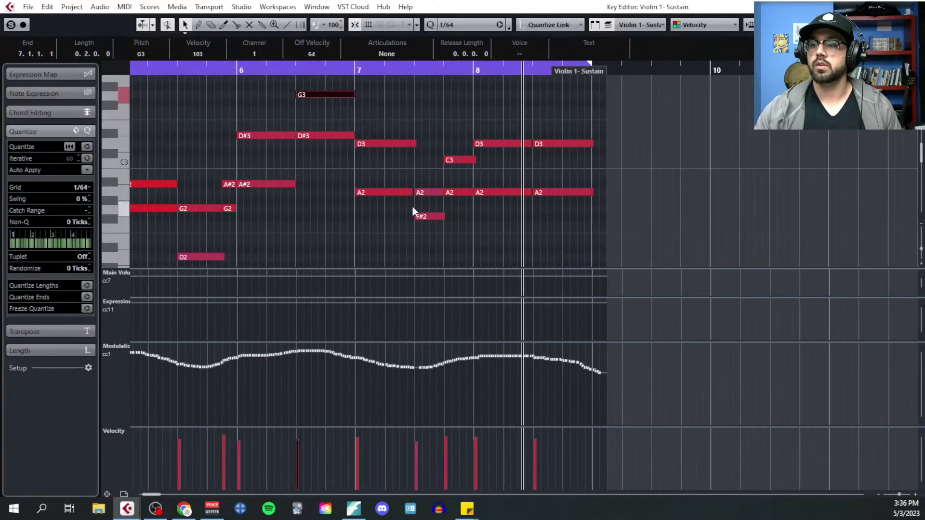
pyautogui.press('g')
pyautogui.press('g')
pyautogui.press('space')
pyautogui.click(914, 7)
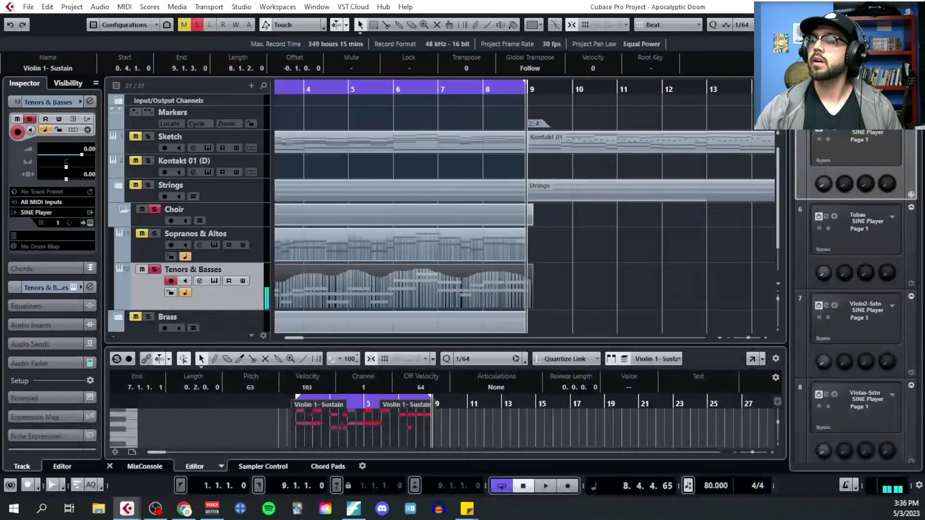
# Solo the Sopranos & Altos track as well and play both choir parts together from bar 1
pyautogui.click(154, 233)
pyautogui.hscroll(-3, 313, 100)
pyautogui.hscroll(-2, 315, 101)
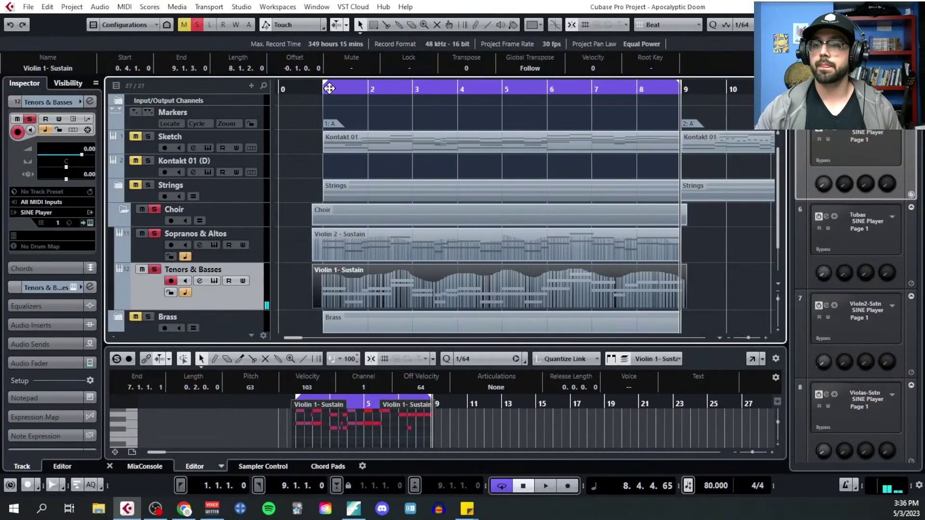
pyautogui.click(322, 90)
pyautogui.press('space')
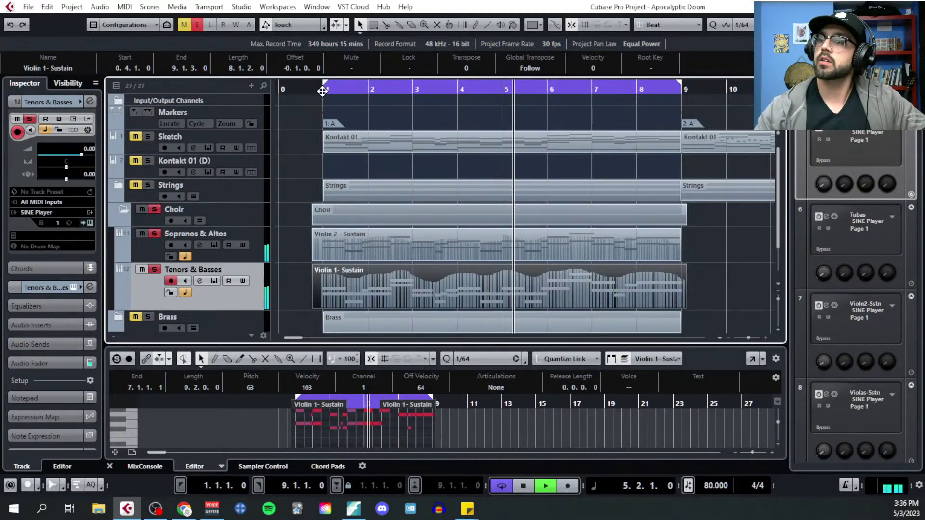
# Open the SINE Player of the Sopranos & Altos track, examine its controller map options and close it
pyautogui.click(217, 244)
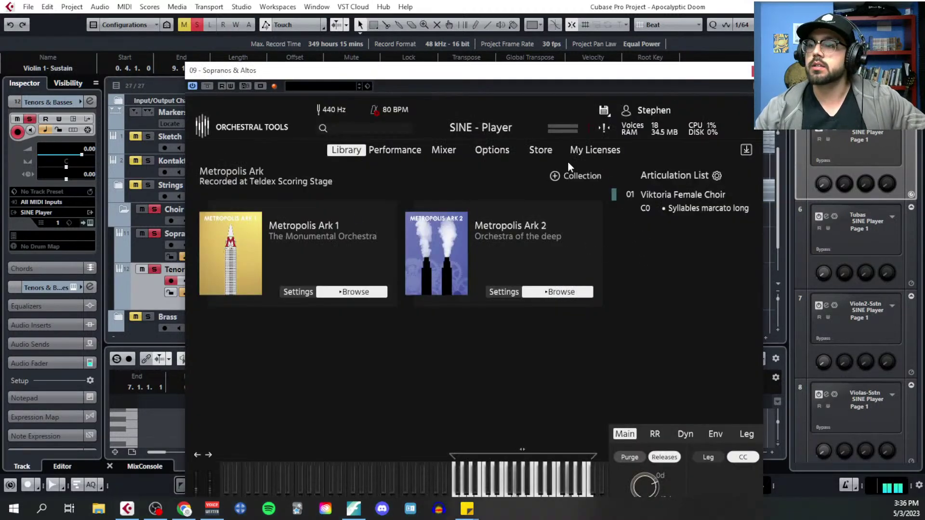
pyautogui.click(498, 152)
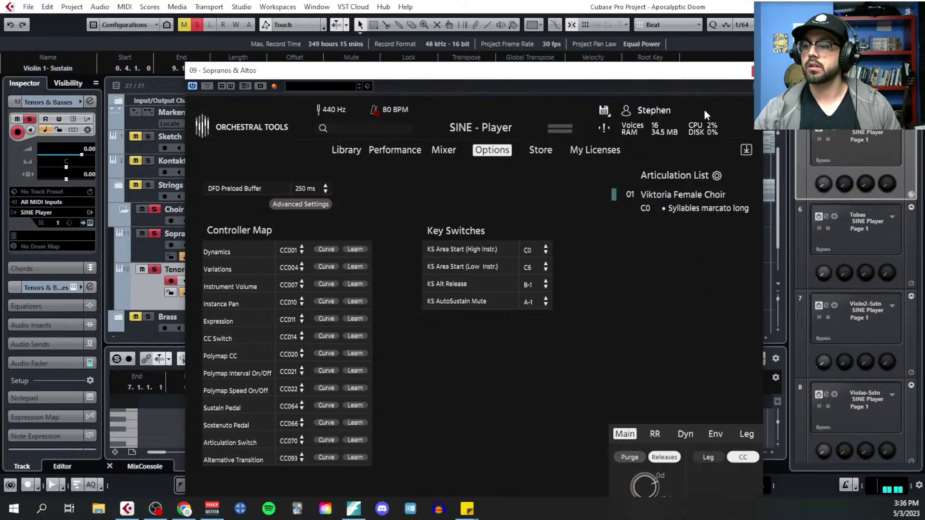
pyautogui.click(752, 70)
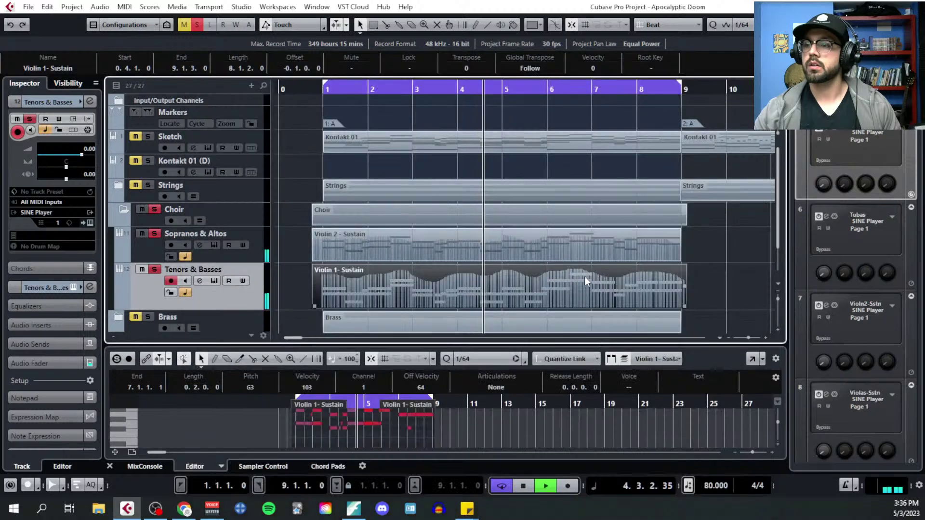
# Reopen the SINE Player of the Sopranos & Altos track and remove the Viktoria Female Choir's Syllables marcato long articulation
pyautogui.click(215, 245)
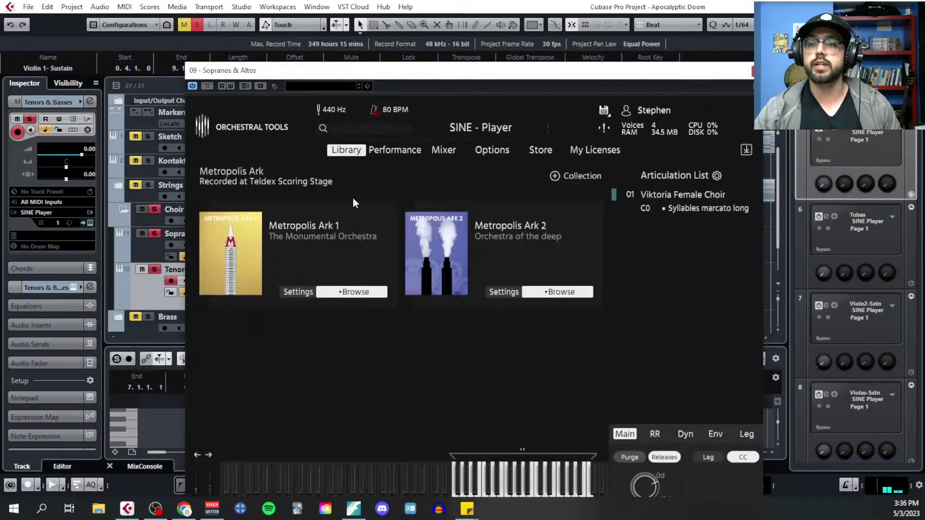
pyautogui.click(403, 153)
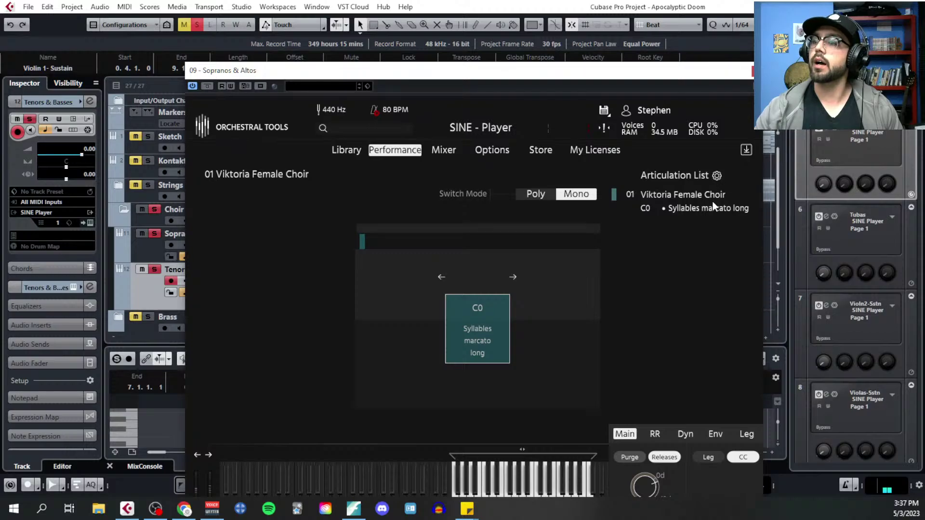
pyautogui.click(346, 153)
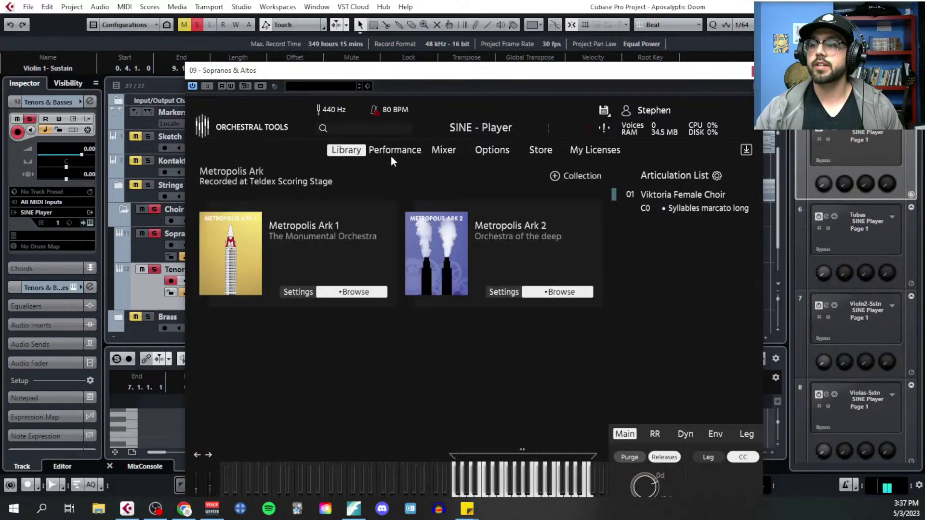
pyautogui.rightClick(696, 212)
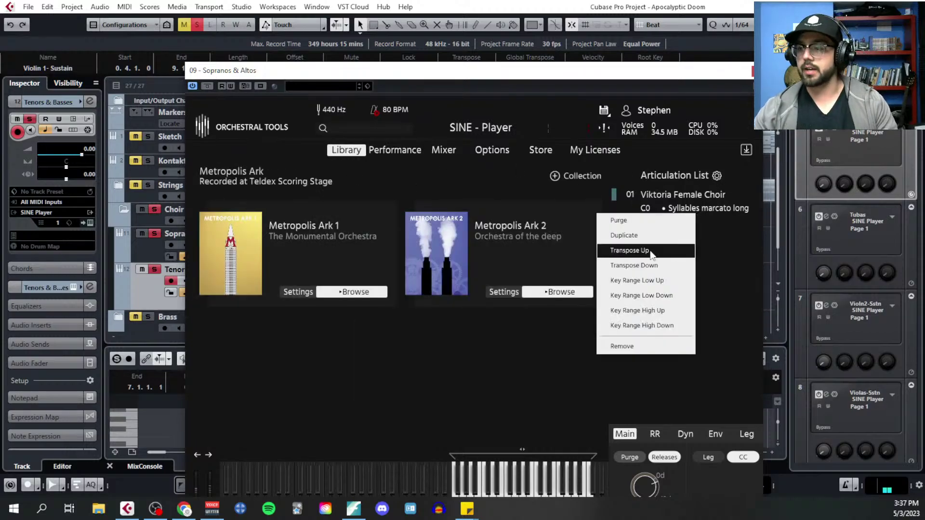
pyautogui.click(652, 346)
# Load the Viktoria Female Choir's Syllables marcato long articulation from Metropolis Ark 1's District II - Choir and close the SINE Player
pyautogui.click(355, 292)
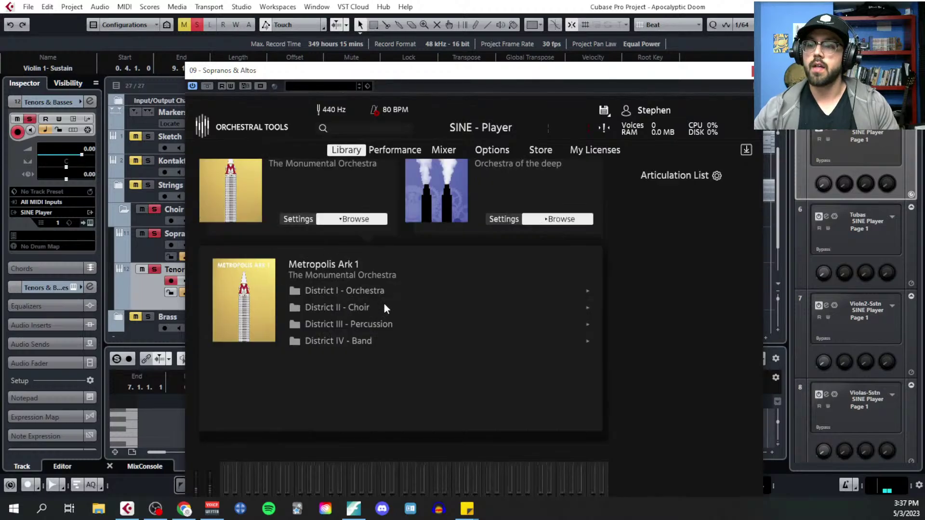
pyautogui.click(366, 307)
pyautogui.click(588, 325)
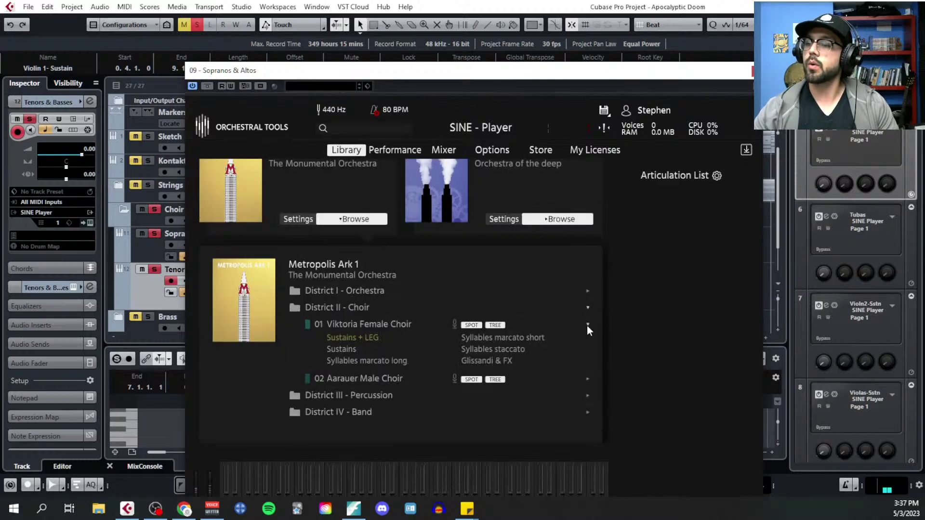
pyautogui.doubleClick(392, 360)
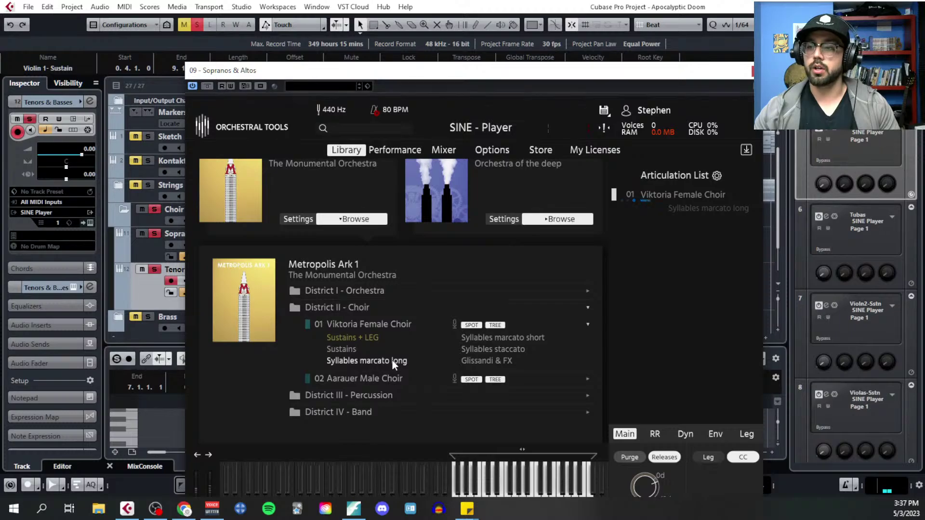
pyautogui.click(752, 70)
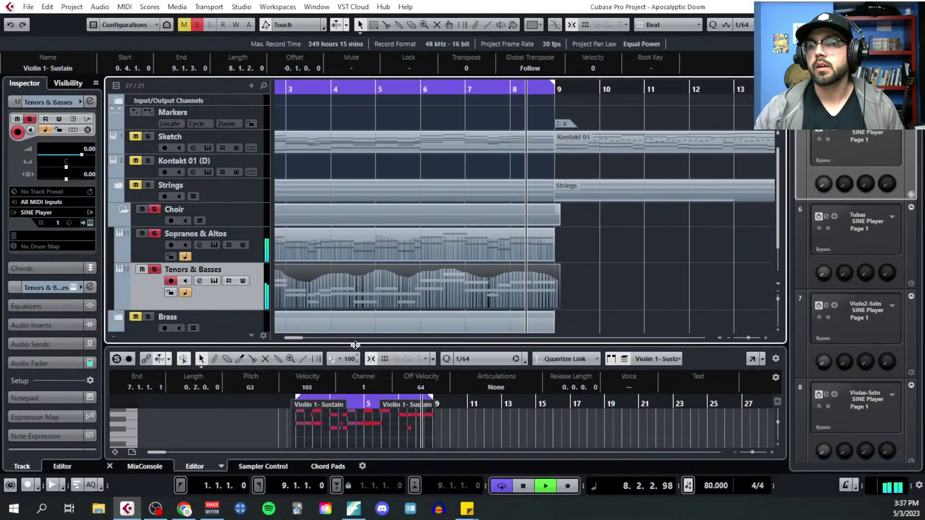
# Stop the playback of both choir parts and return the project cursor to bar 1
pyautogui.press('space')
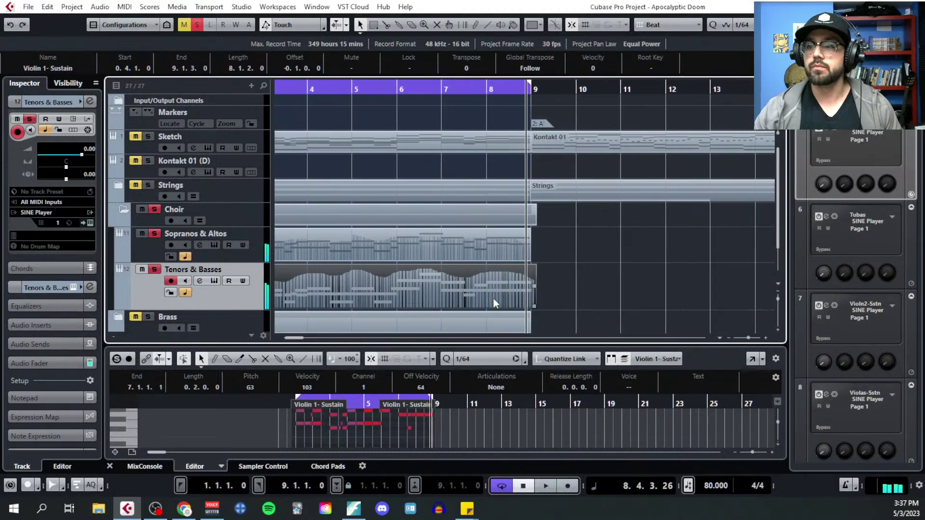
pyautogui.hscroll(-3, 494, 299)
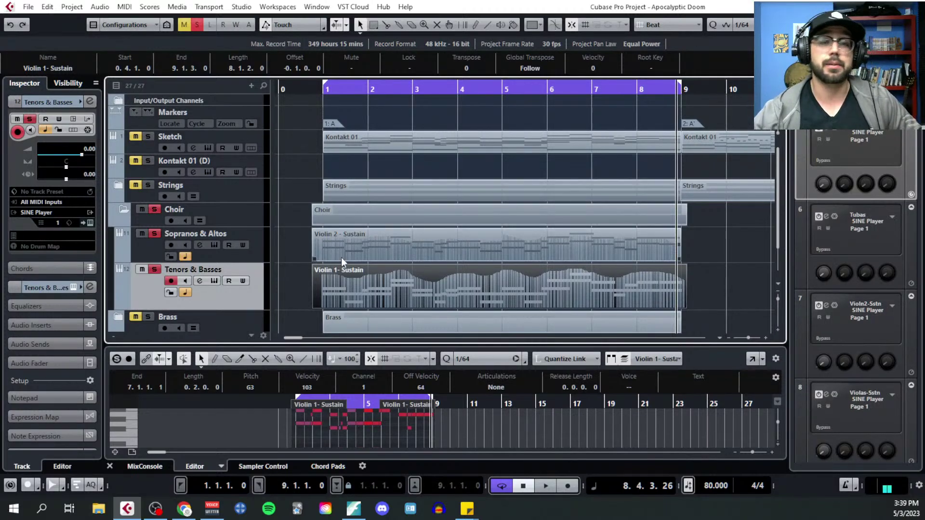
pyautogui.click(322, 89)
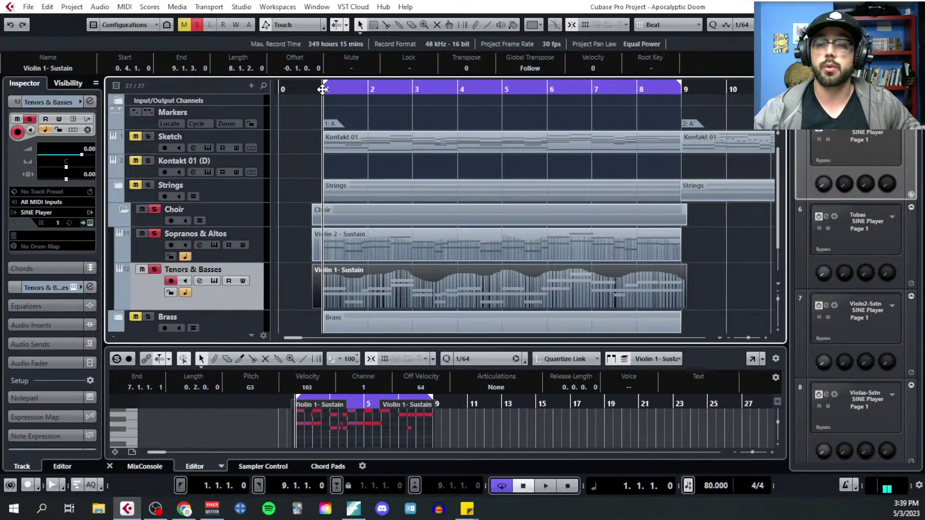
pyautogui.scroll(-2, 386, 269)
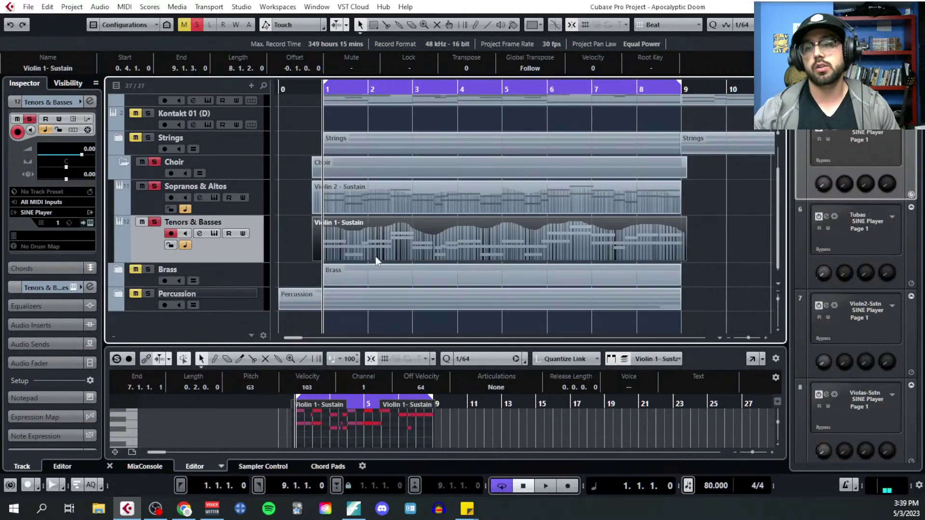
# Open the Sopranos & Altos channel settings, reset the peak level reading and close the window
pyautogui.click(199, 197)
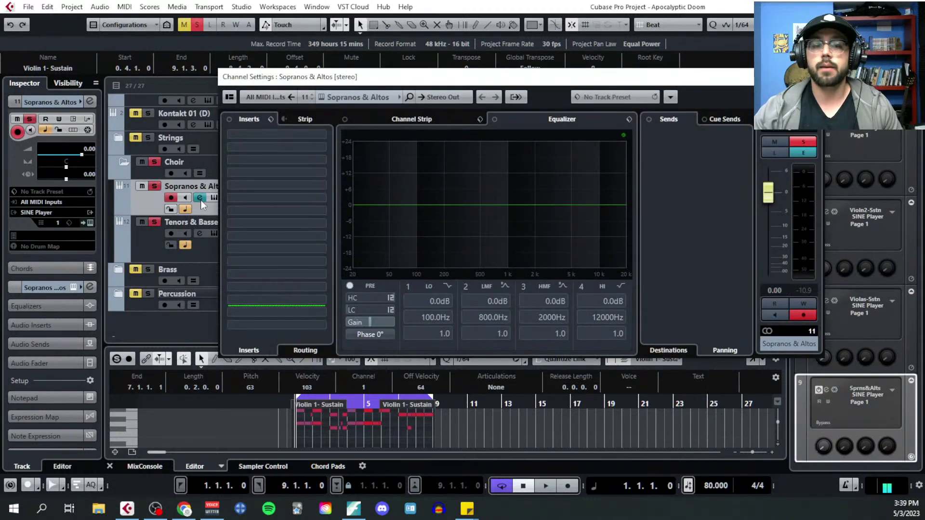
pyautogui.moveTo(750, 77); pyautogui.dragTo(145, 71)
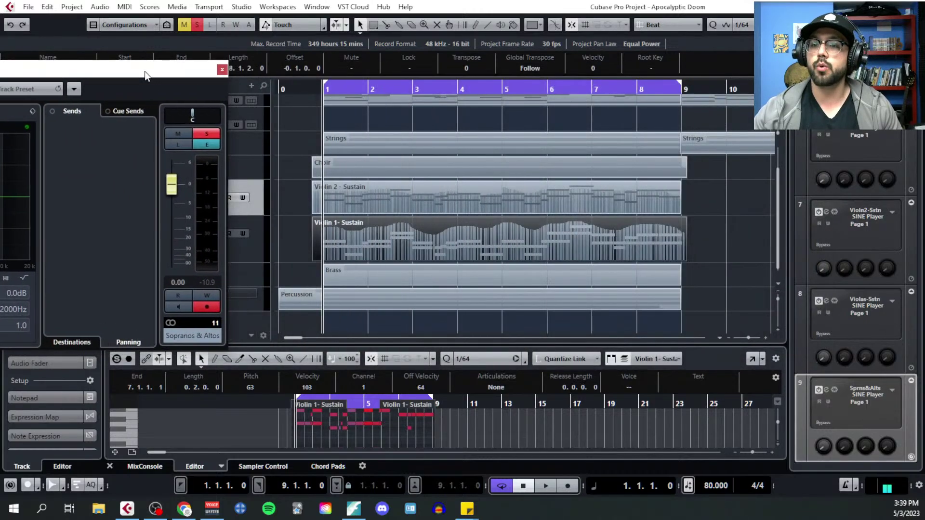
pyautogui.click(212, 279)
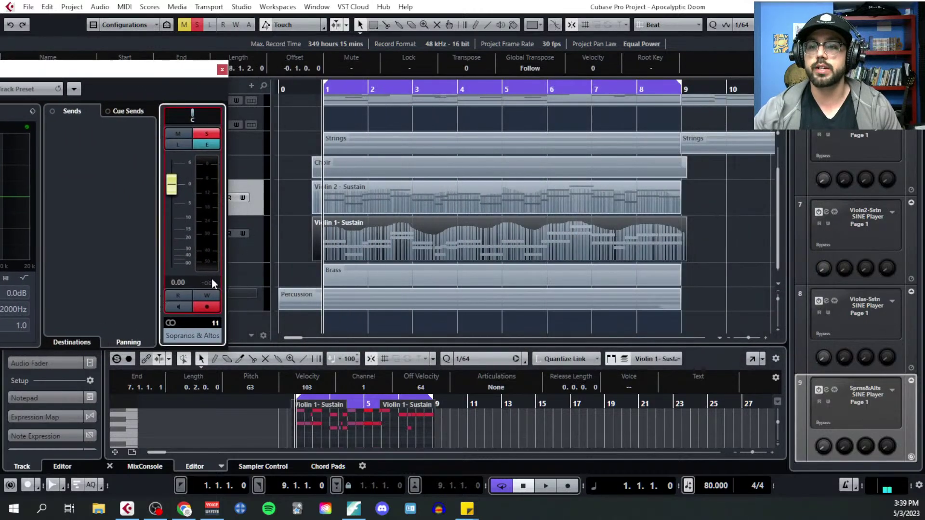
pyautogui.click(222, 69)
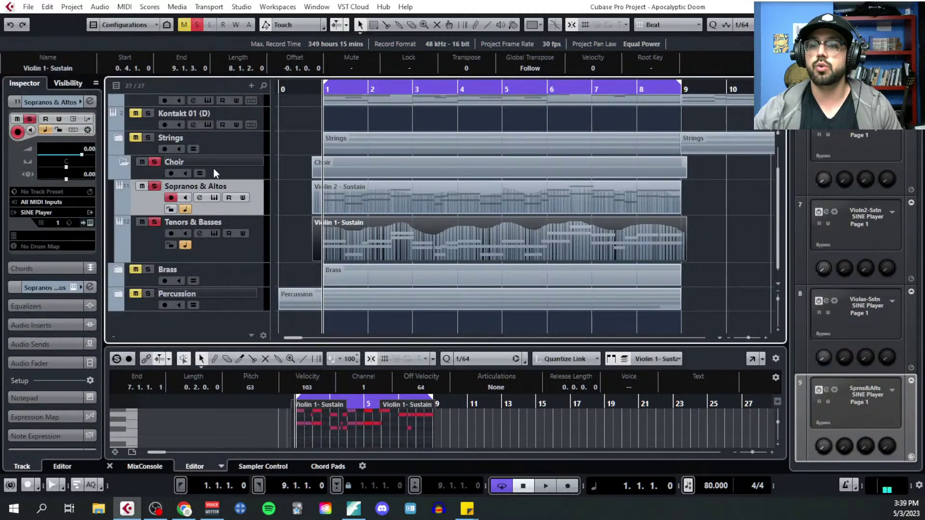
# Solo only the Sopranos & Altos track and play its opening beats with its channel settings open to check the peak level
pyautogui.click(155, 162)
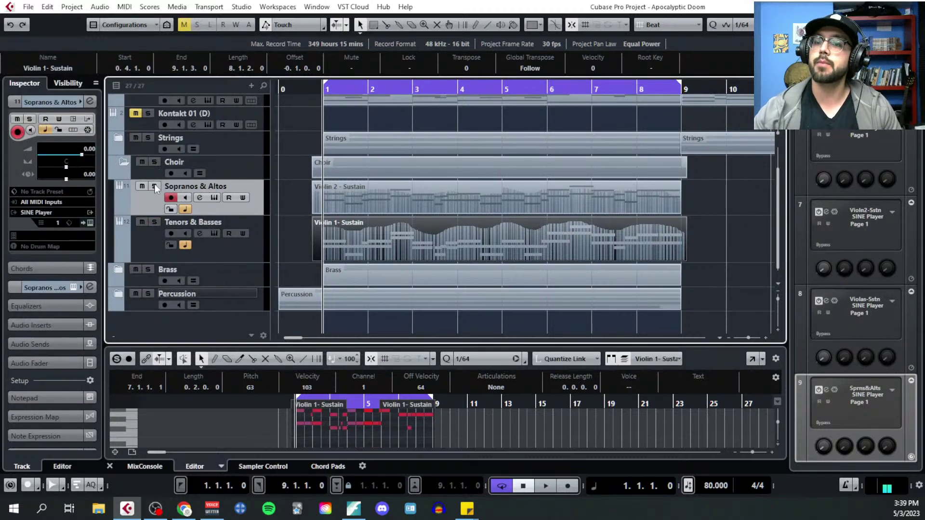
pyautogui.click(200, 198)
pyautogui.moveTo(165, 75); pyautogui.dragTo(699, 39)
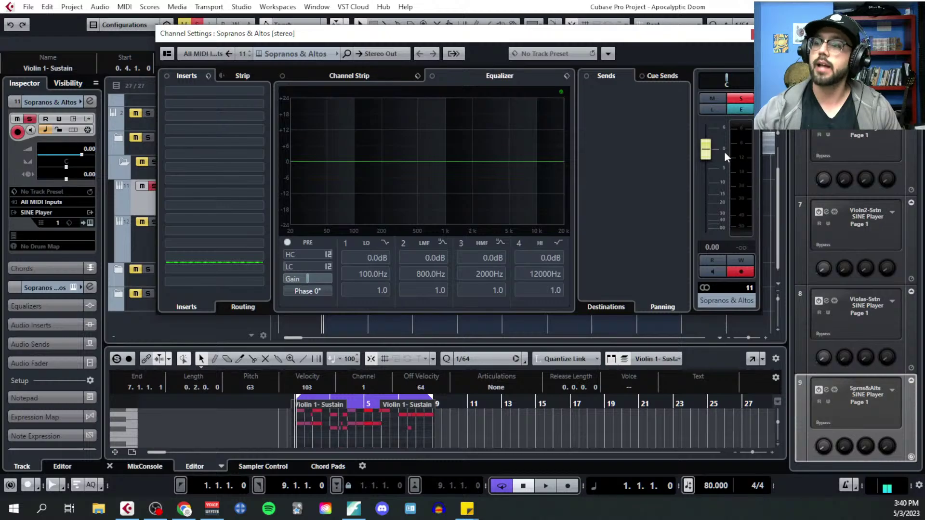
pyautogui.moveTo(601, 42); pyautogui.dragTo(598, 80)
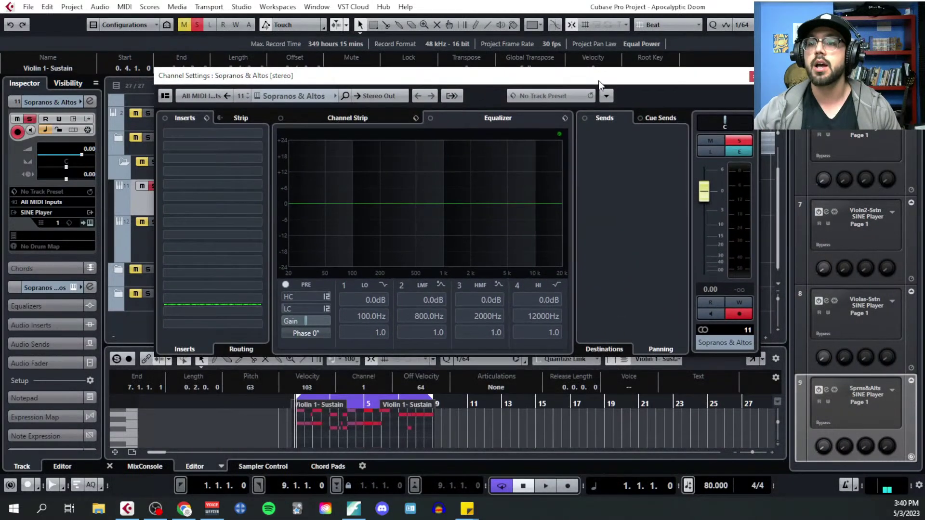
pyautogui.press('space')
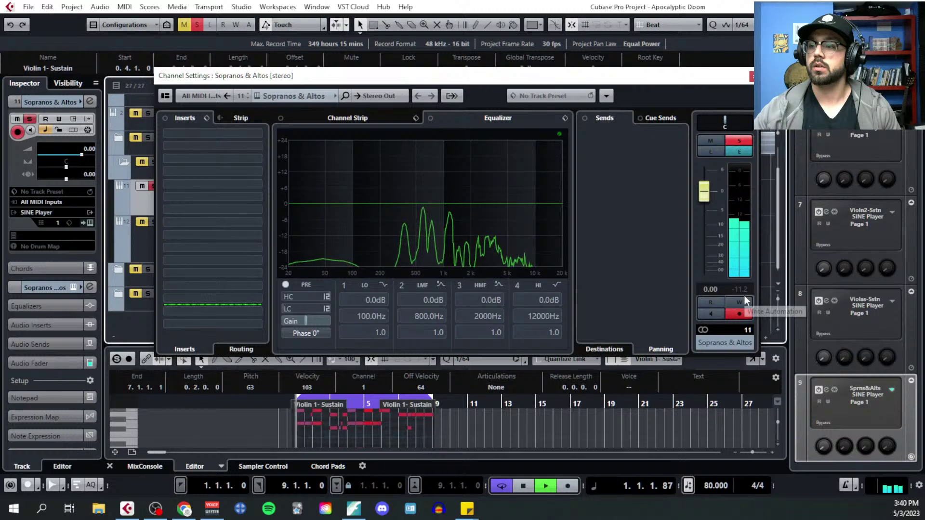
pyautogui.press('space')
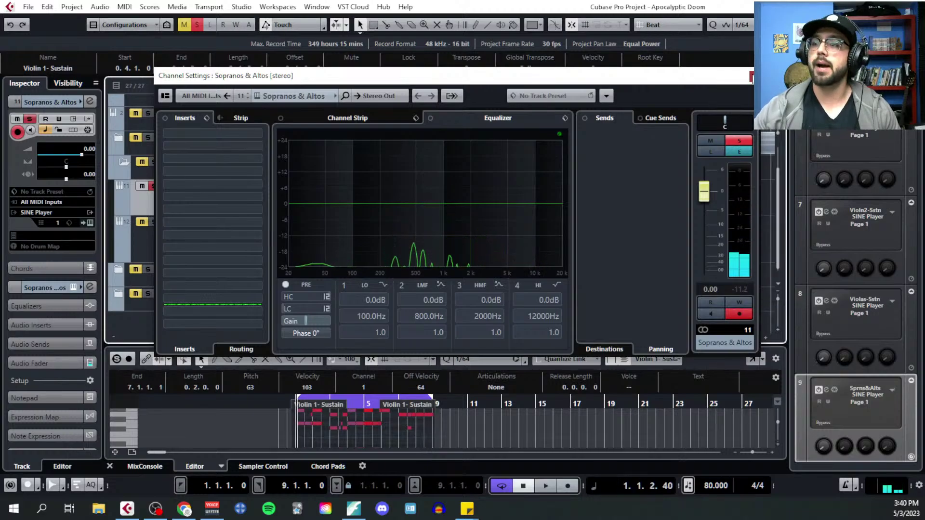
pyautogui.click(752, 76)
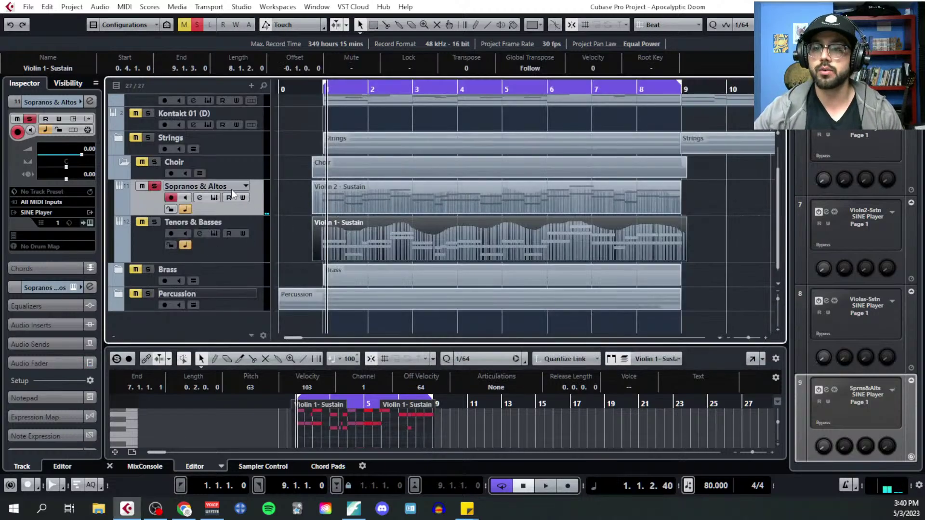
# Try disabling the fff dynamic layer of Syllables marcato long in the Sopranos & Altos SINE Player and play the part into bar 2
pyautogui.click(214, 197)
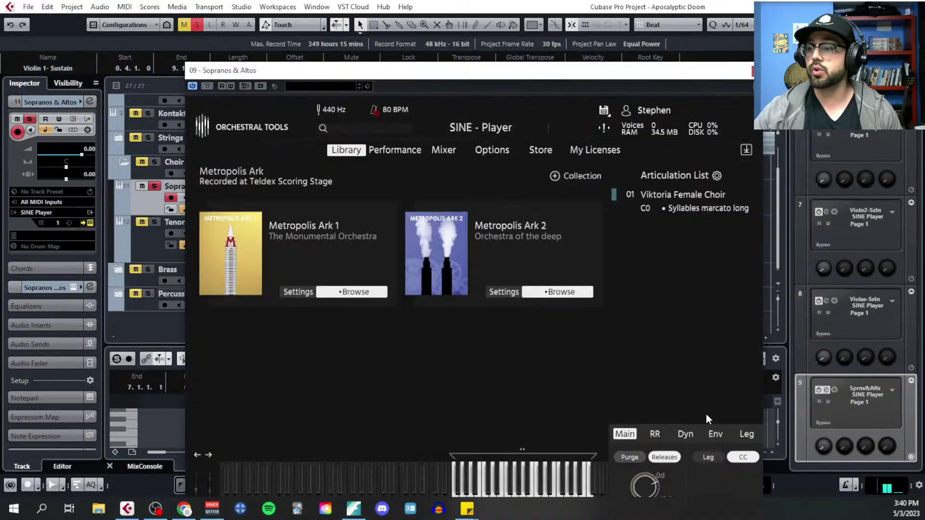
pyautogui.click(689, 434)
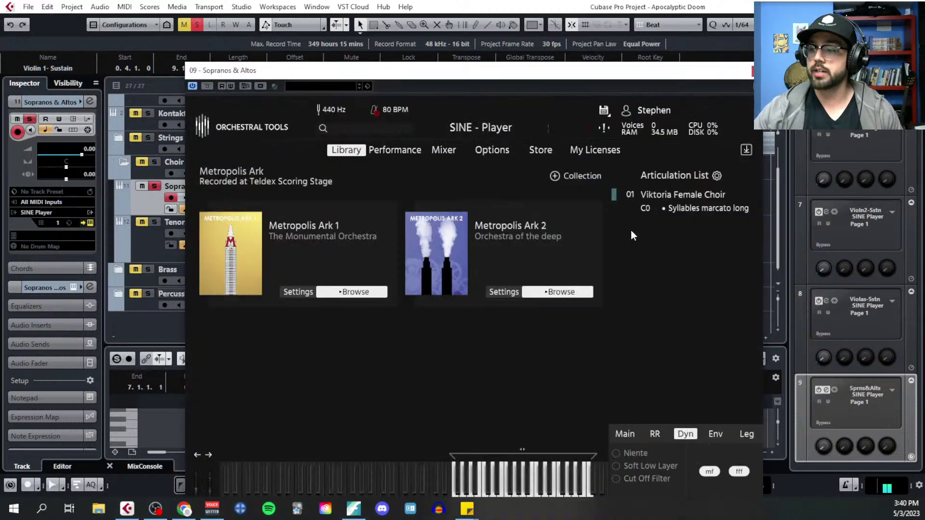
pyautogui.moveTo(627, 75); pyautogui.dragTo(621, 46)
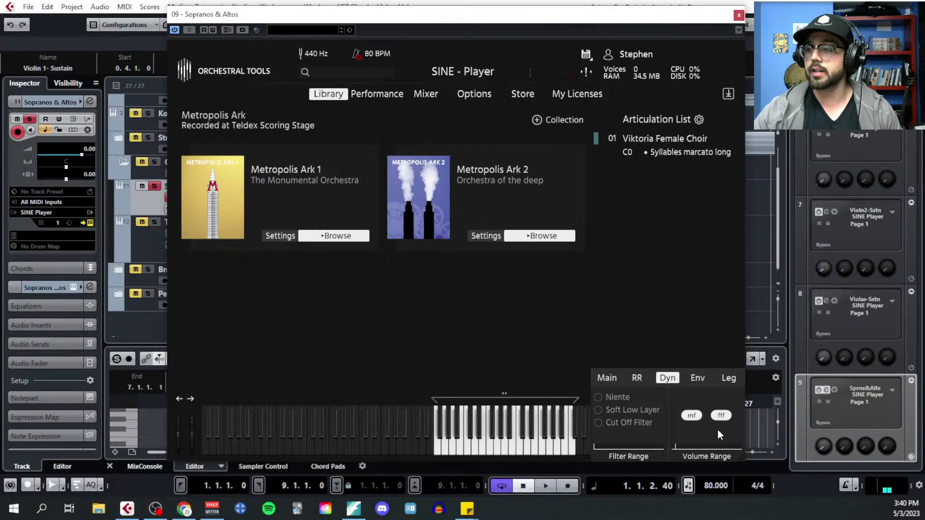
pyautogui.click(723, 416)
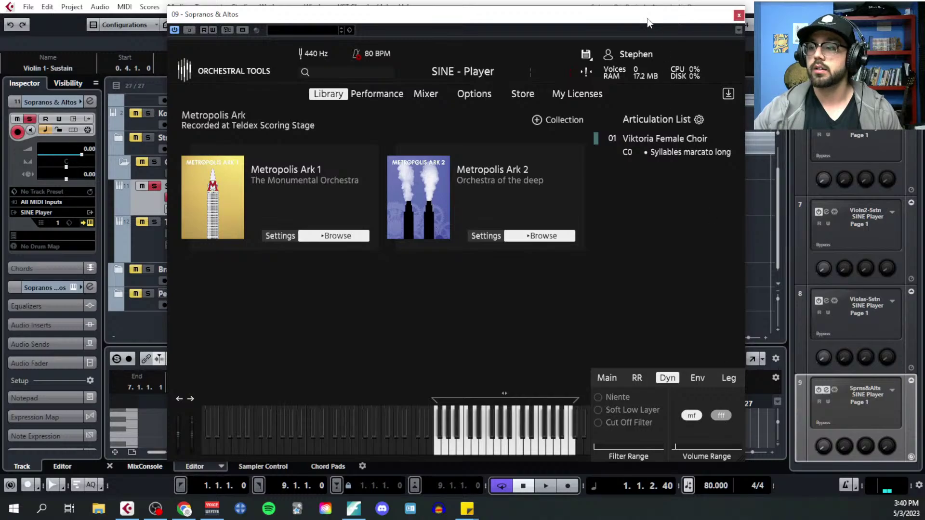
pyautogui.click(739, 15)
pyautogui.press('space')
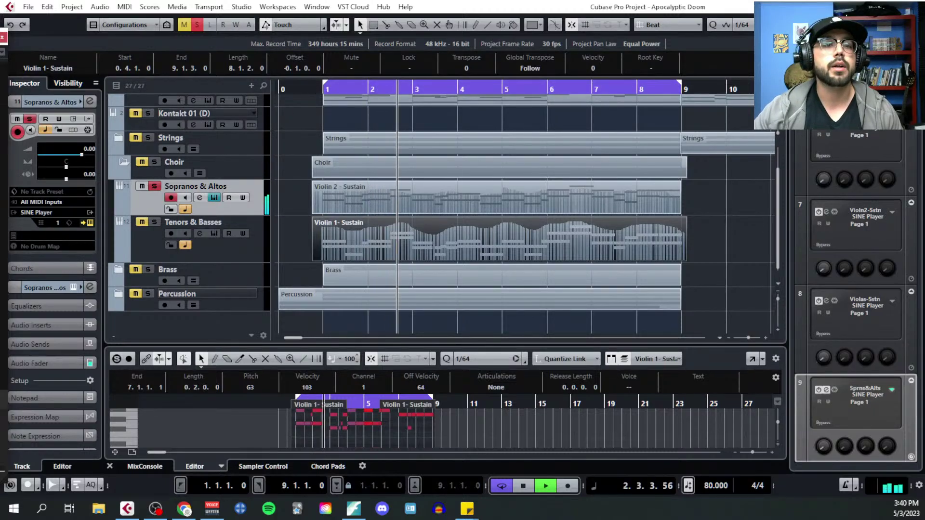
pyautogui.press('space')
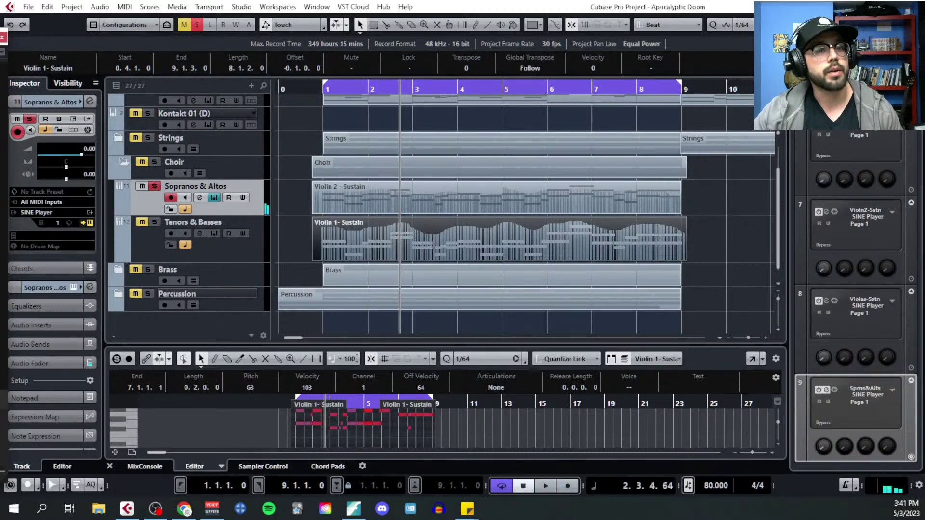
# Re-enable the fff dynamic layer and raise the Viktoria Female Choir fader to about 4 dB in the SINE Player mixer
pyautogui.moveTo(0, 37); pyautogui.dragTo(672, 6)
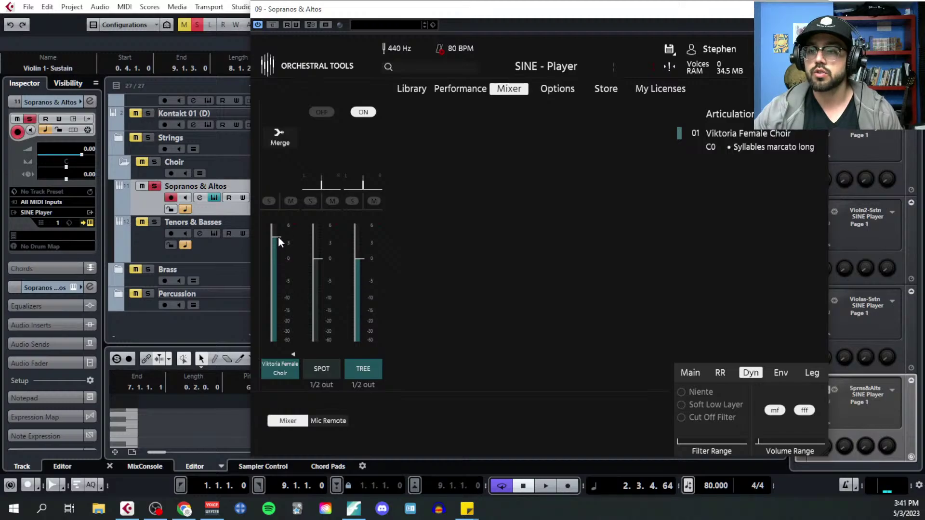
pyautogui.click(817, 9)
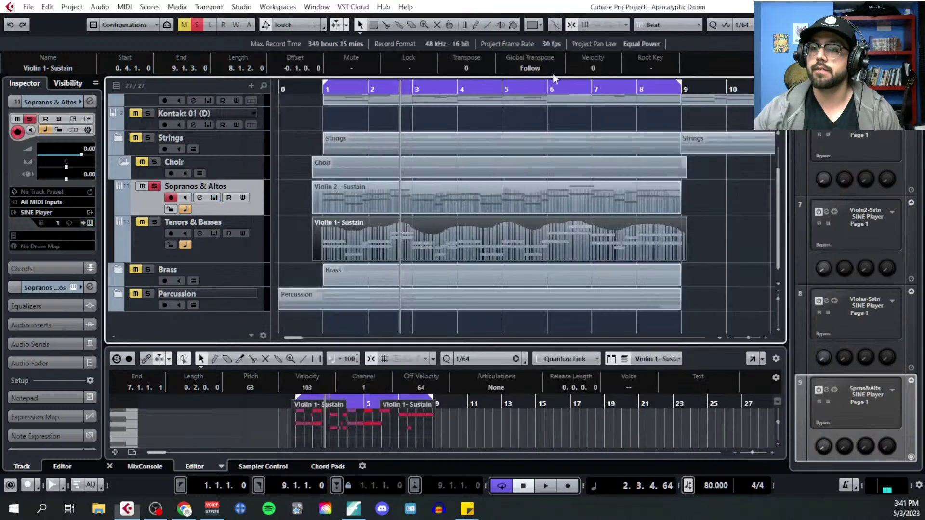
# Play the Sopranos & Altos part from bar 1 into bar 7, checking its level and resetting the peak reading in the channel settings
pyautogui.press('space')
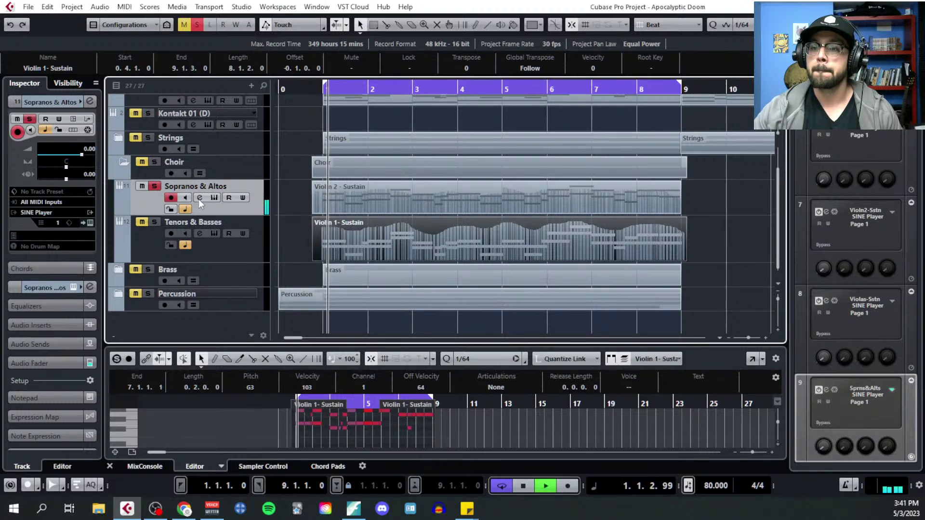
pyautogui.click(199, 197)
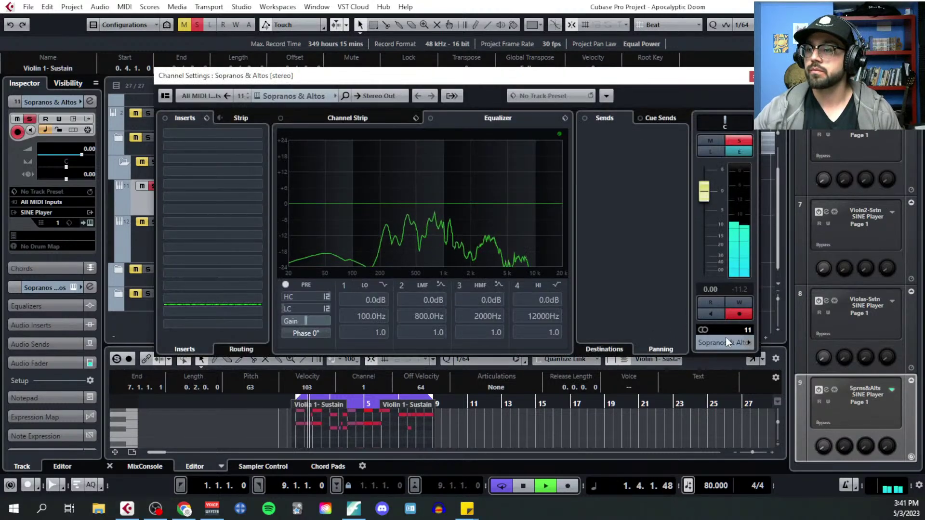
pyautogui.click(739, 292)
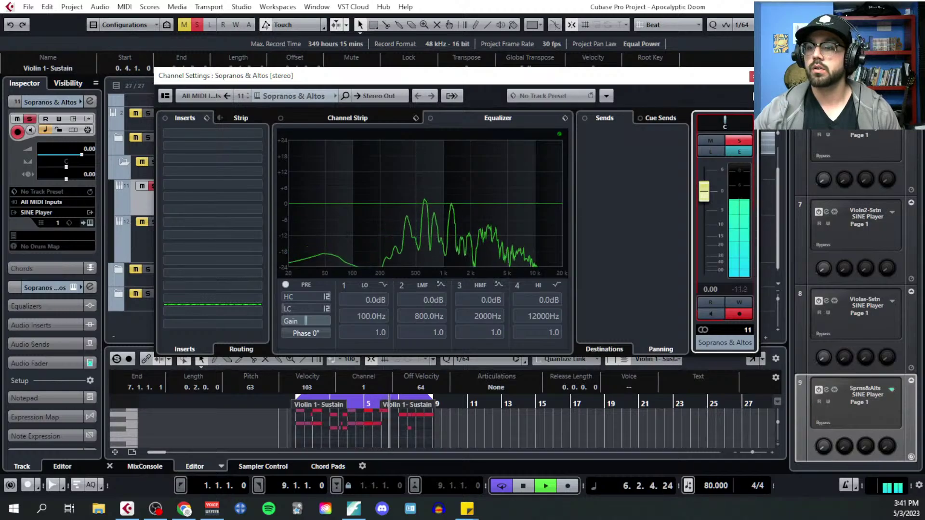
pyautogui.click(750, 76)
pyautogui.press('space')
# In the SINE Player mixer, set the Viktoria Female Choir fader to about 1 dB and the TREE microphone to about 4 dB
pyautogui.click(213, 198)
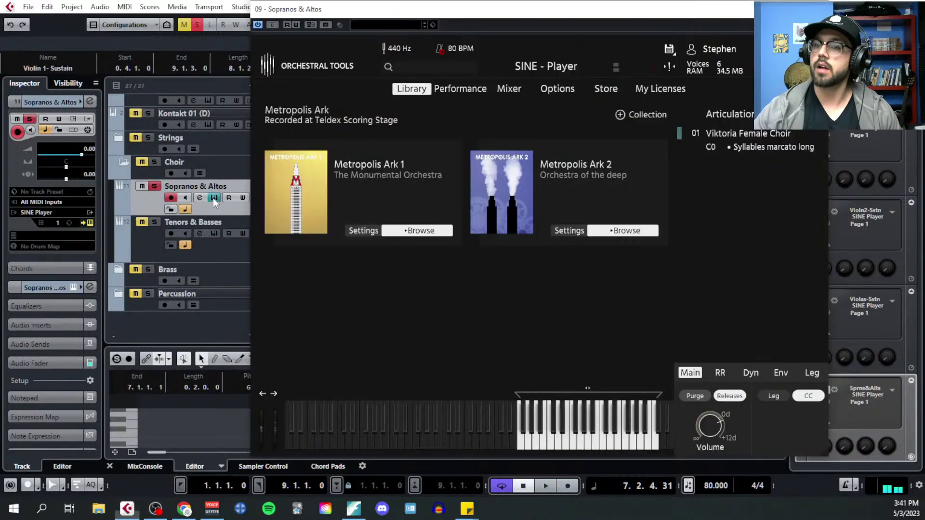
pyautogui.click(506, 90)
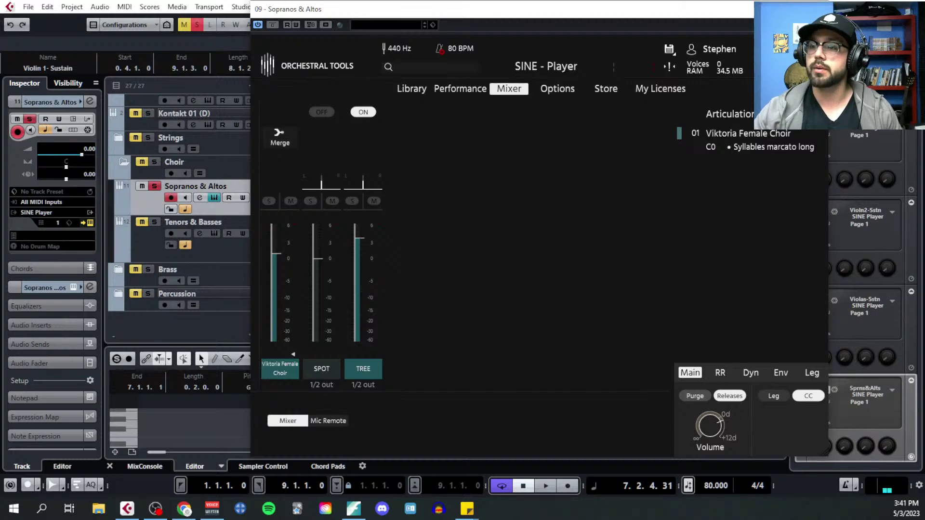
pyautogui.click(127, 509)
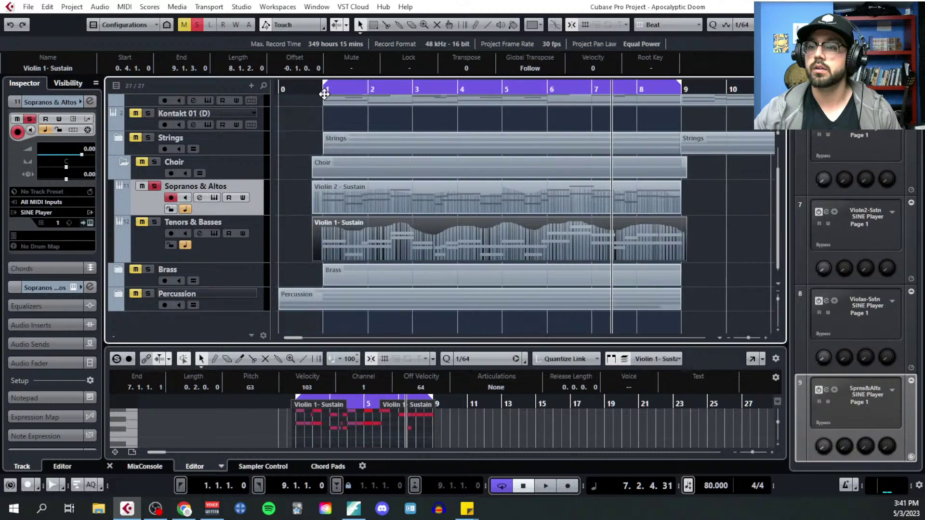
# Play the Sopranos & Altos part from bar 1 through bar 8 and check its peak level in the channel settings
pyautogui.press('space')
pyautogui.click(200, 197)
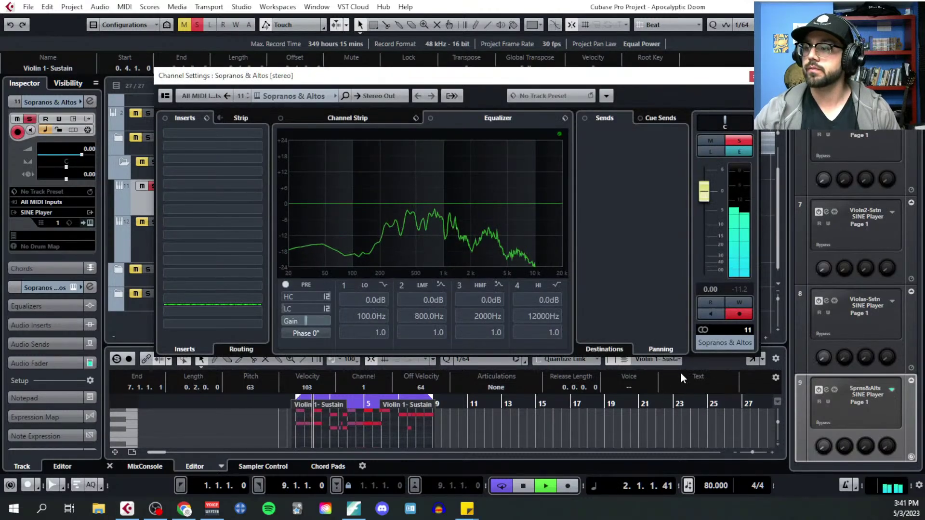
pyautogui.click(738, 290)
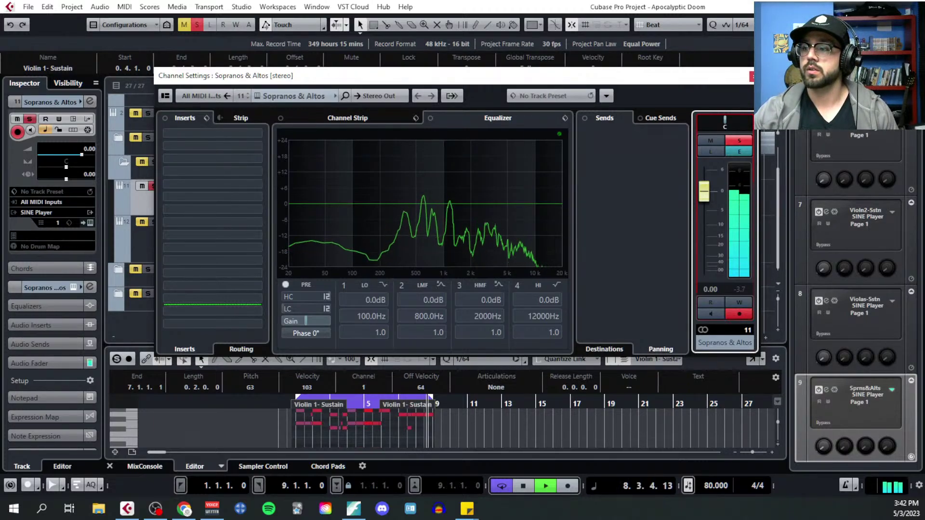
pyautogui.click(752, 76)
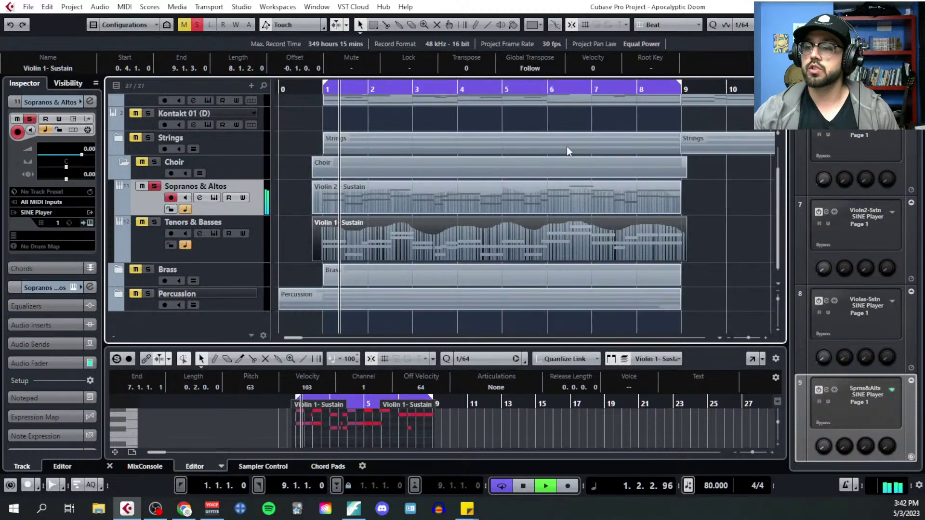
# Stop playback and lower the Viktoria Female Choir's TREE microphone to about 2 dB in the SINE Player mixer
pyautogui.press('space')
pyautogui.click(201, 196)
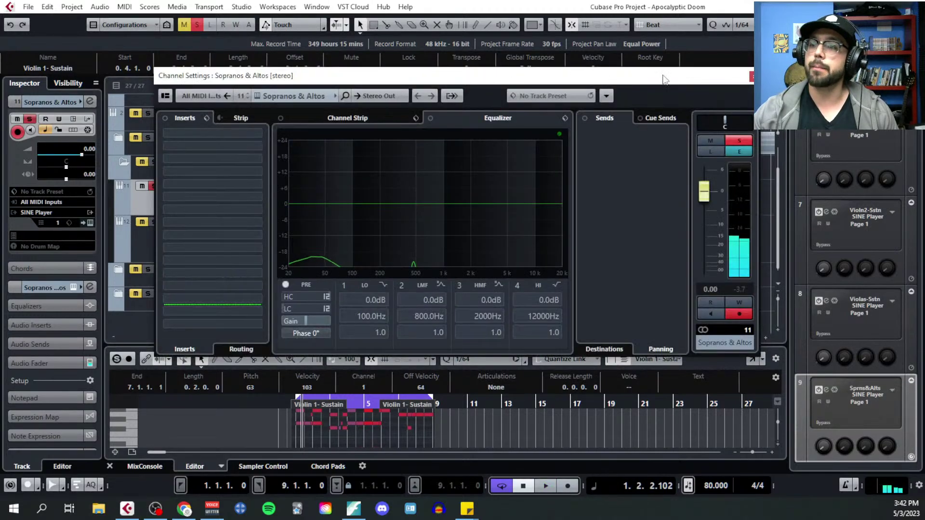
pyautogui.press('Escape')
pyautogui.click(215, 197)
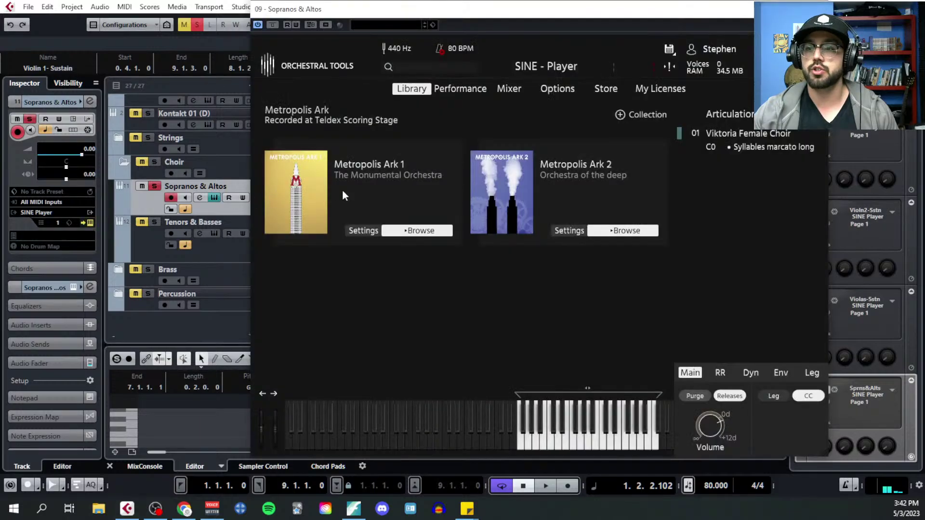
pyautogui.click(504, 88)
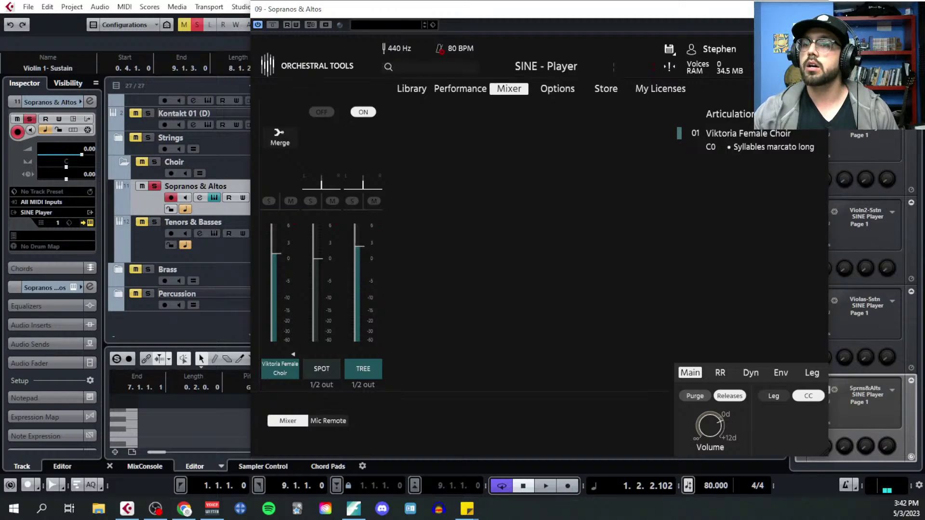
pyautogui.click(818, 8)
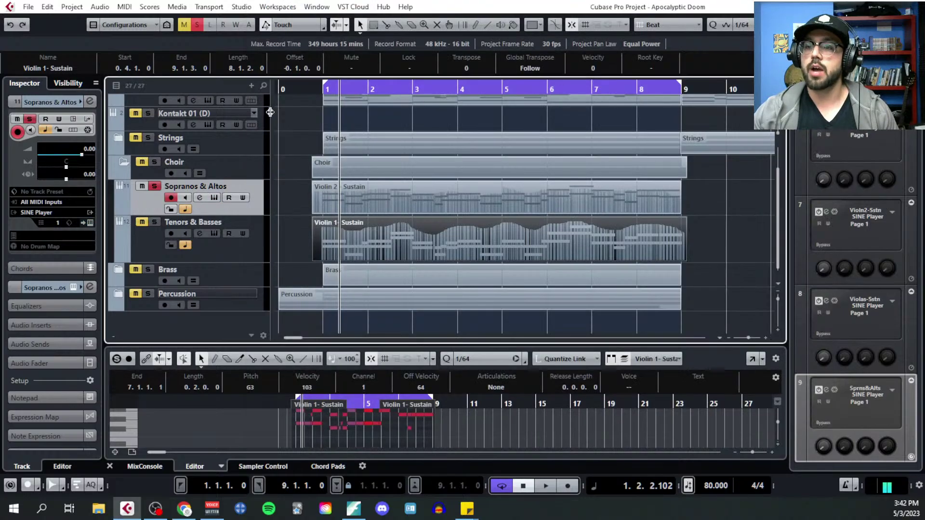
# Play both choir parts from bar 1 through bar 8, resetting and checking the Sopranos & Altos peak level in its channel settings
pyautogui.click(324, 89)
pyautogui.click(203, 197)
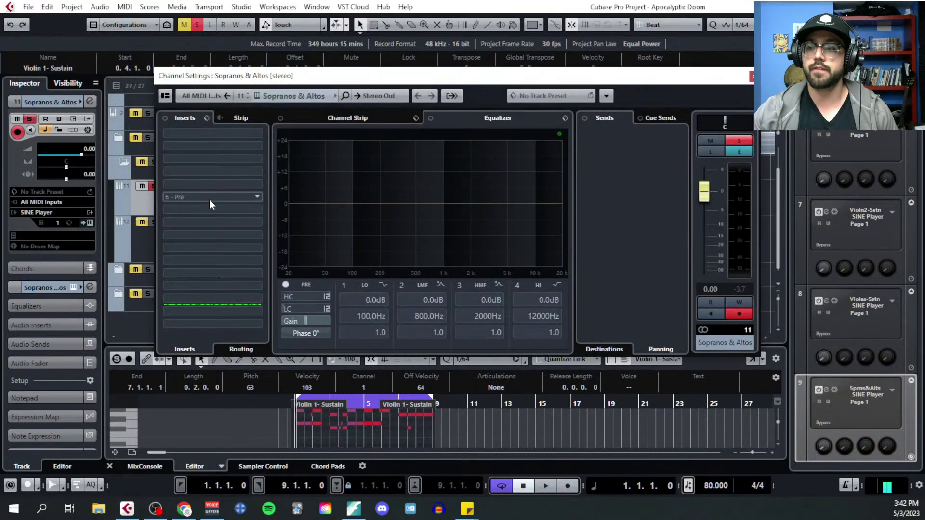
pyautogui.press('space')
pyautogui.click(746, 289)
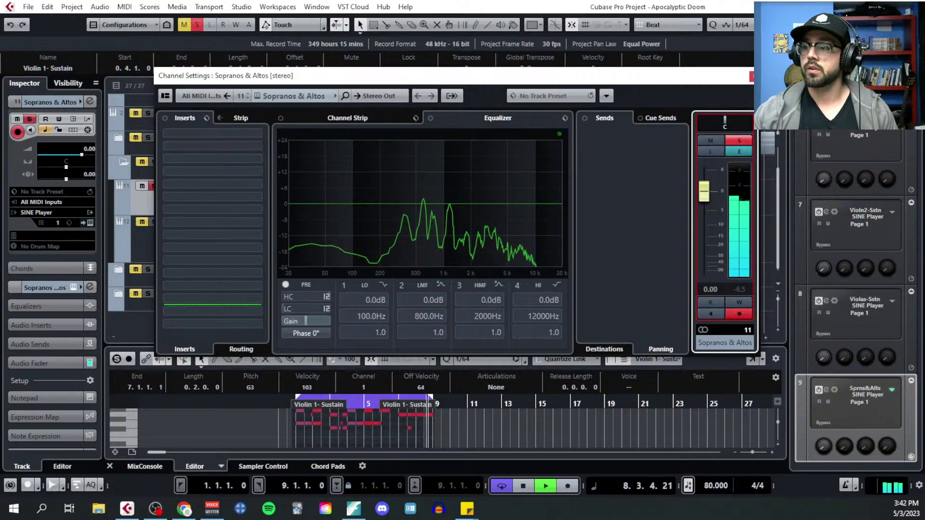
pyautogui.press('space')
pyautogui.press('Escape')
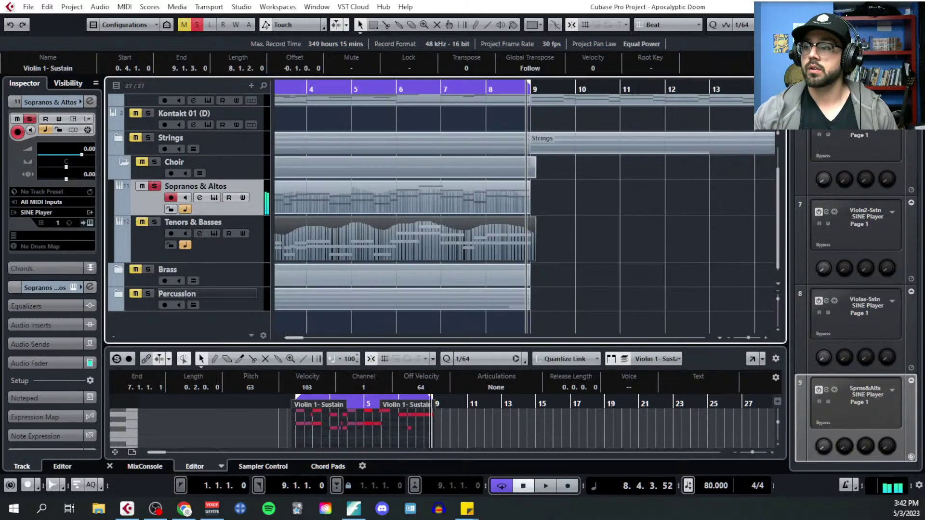
# For Tenors & Basses, set the SINE Player mixer's Aarauer Male Choir fader to about 1 dB and the TREE microphone to about 2 dB
pyautogui.click(156, 222)
pyautogui.click(200, 233)
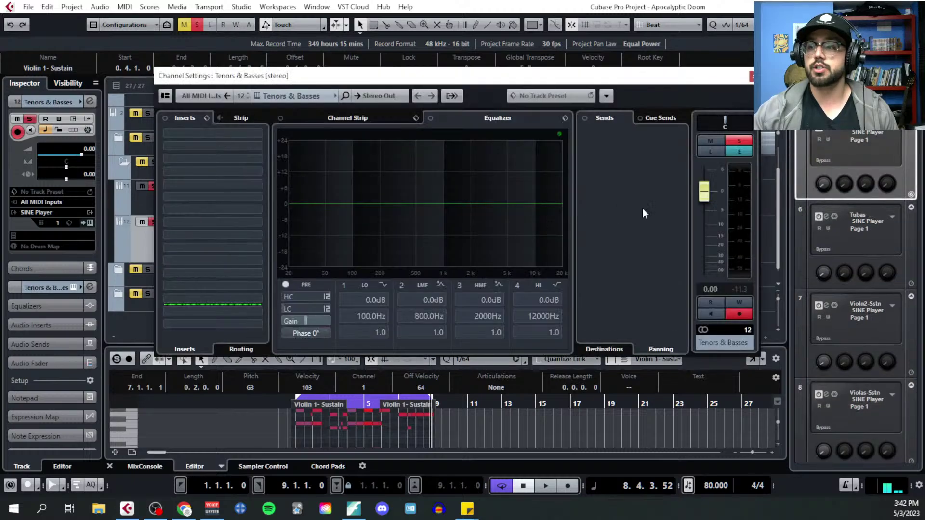
pyautogui.press('Escape')
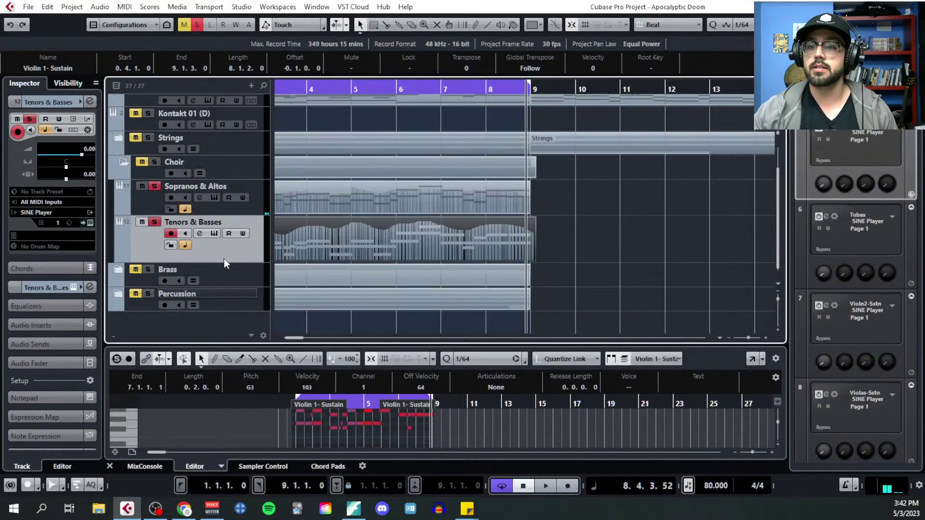
pyautogui.click(203, 234)
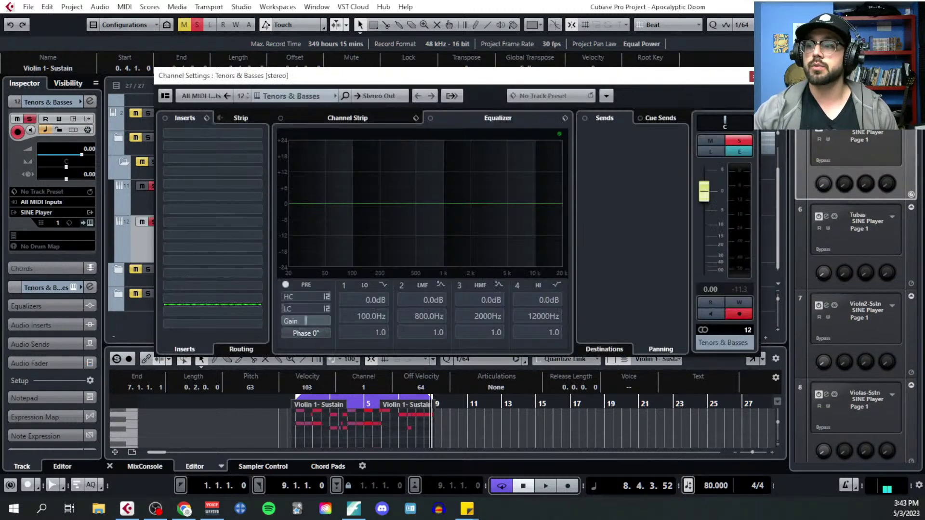
pyautogui.press('Escape')
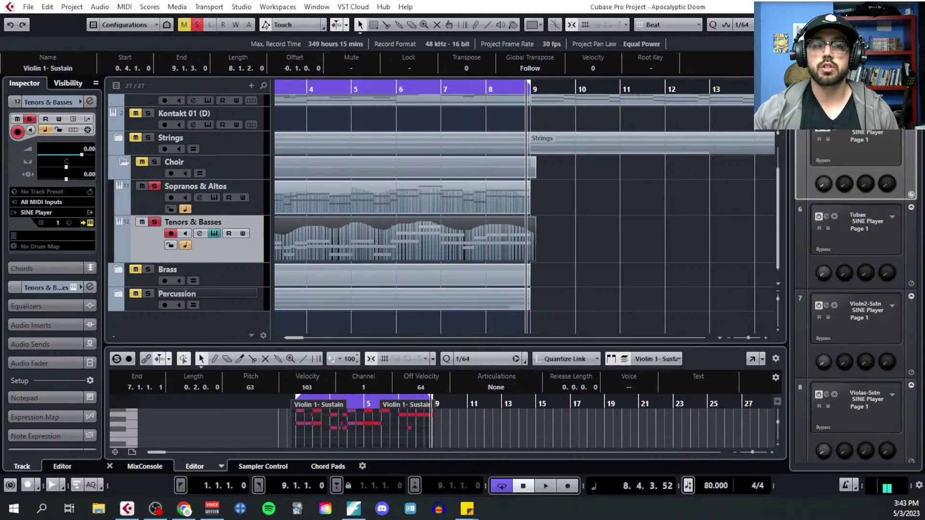
pyautogui.click(214, 233)
pyautogui.click(348, 111)
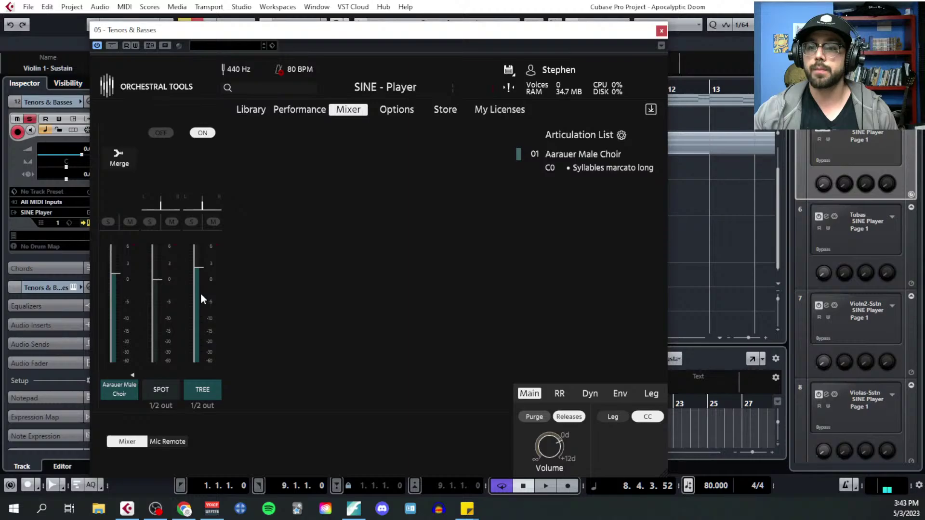
pyautogui.click(662, 32)
# Play the choir from bar 1 through bar 8 and check the Tenors & Basses peak level in its channel settings
pyautogui.press('space')
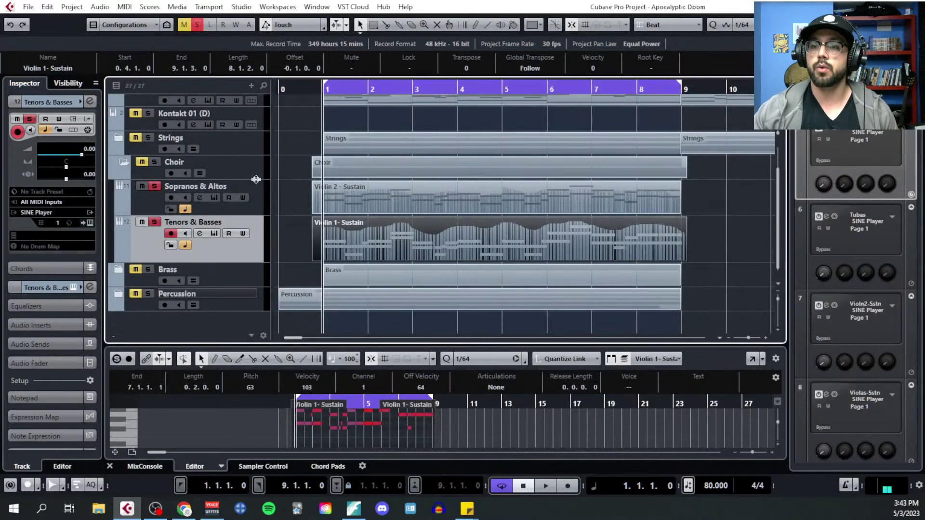
pyautogui.click(199, 233)
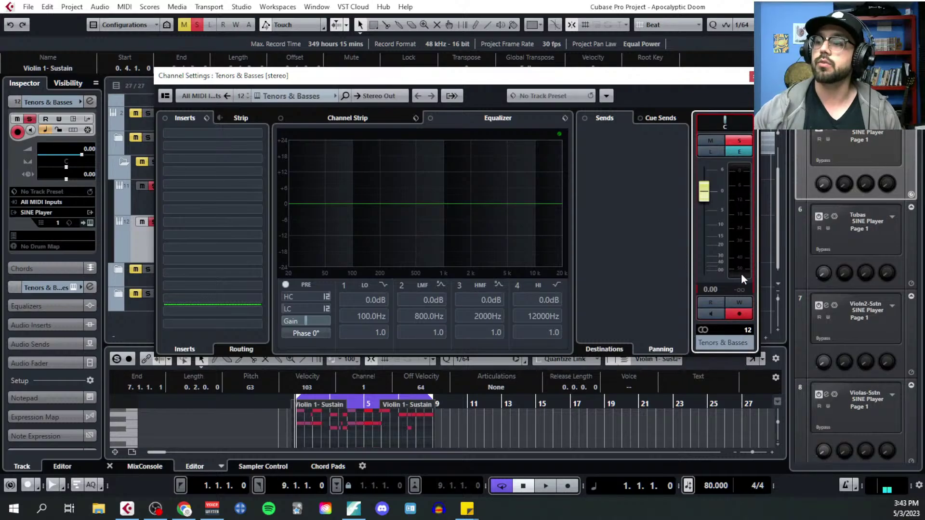
pyautogui.press('space')
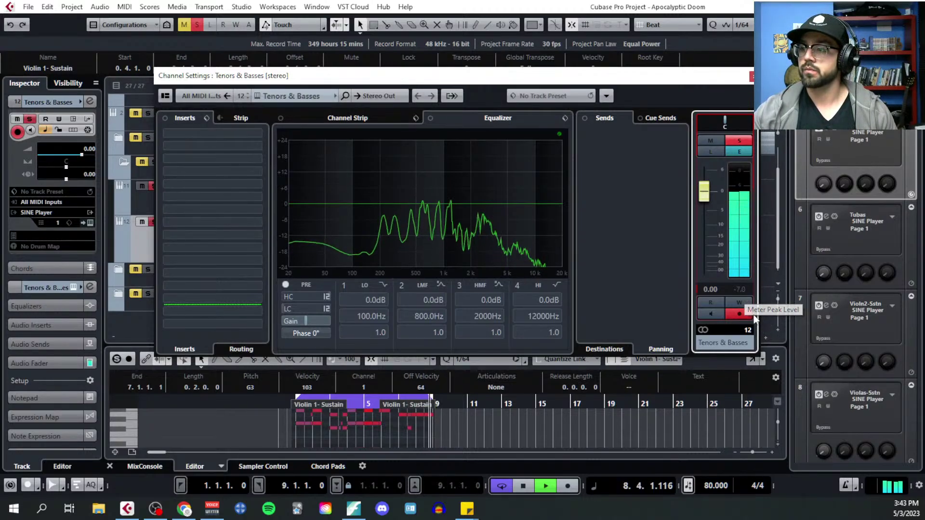
pyautogui.press('space')
pyautogui.click(752, 76)
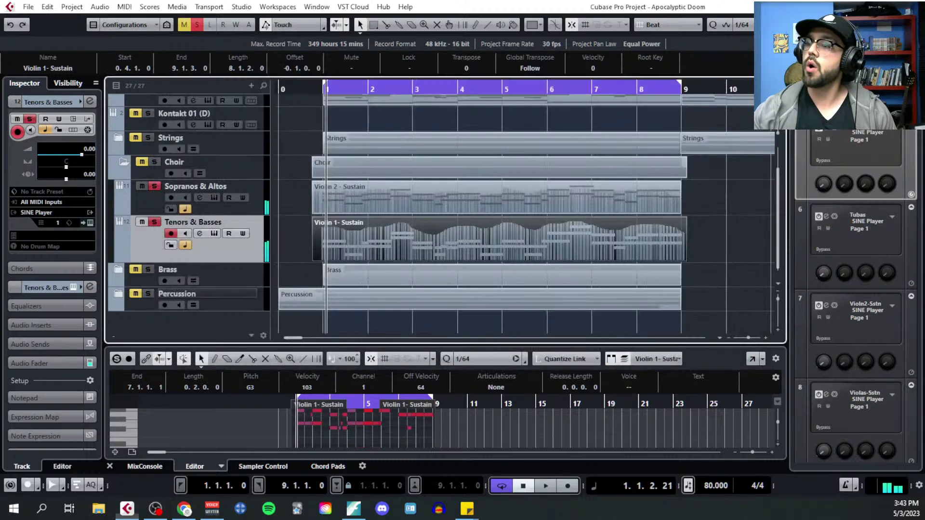
# Raise the TREE microphone of the Aarauer Male Choir to about 4 dB in the SINE Player mixer
pyautogui.click(213, 234)
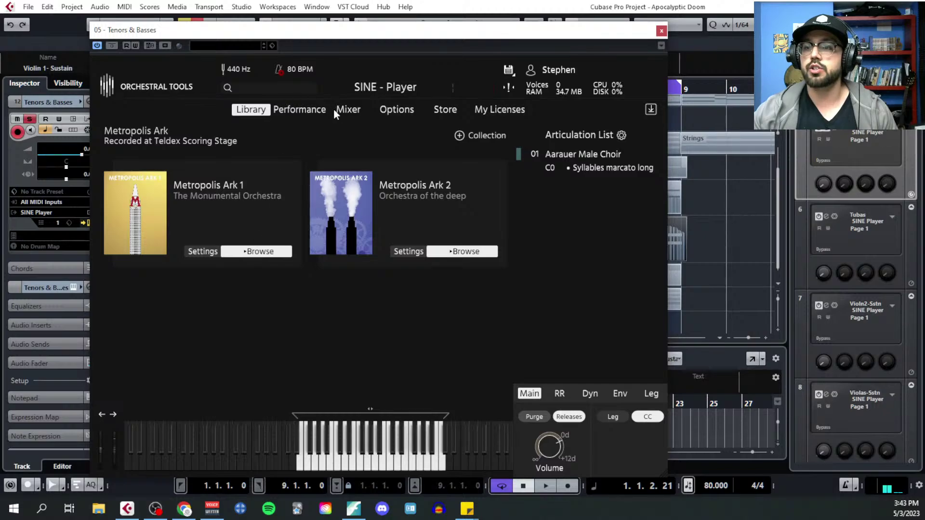
pyautogui.click(345, 111)
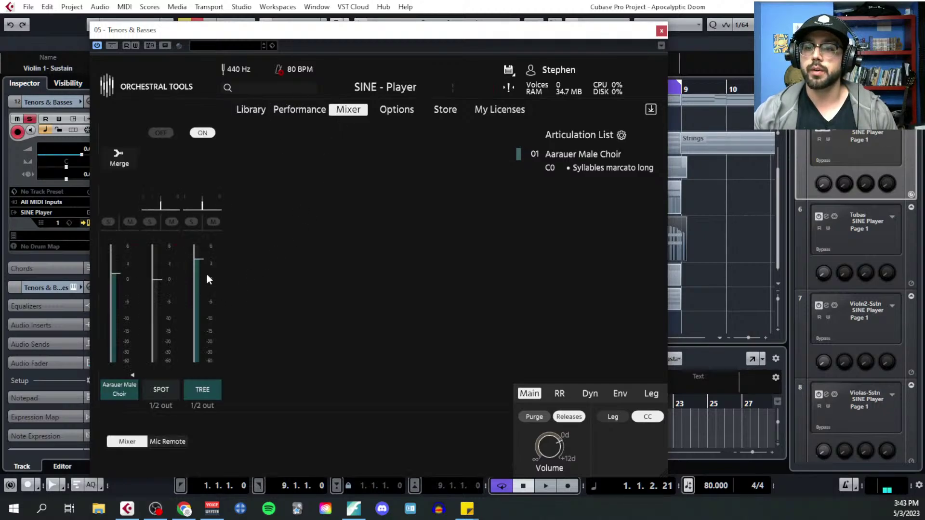
pyautogui.click(661, 30)
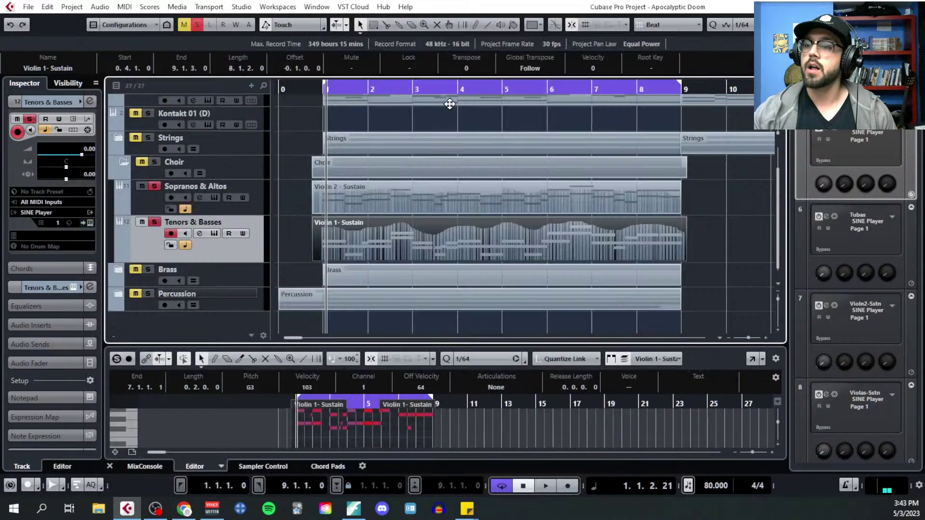
# Play the choir from bar 4 through bar 6, resetting and checking the Tenors & Basses peak level in its channel settings
pyautogui.click(469, 88)
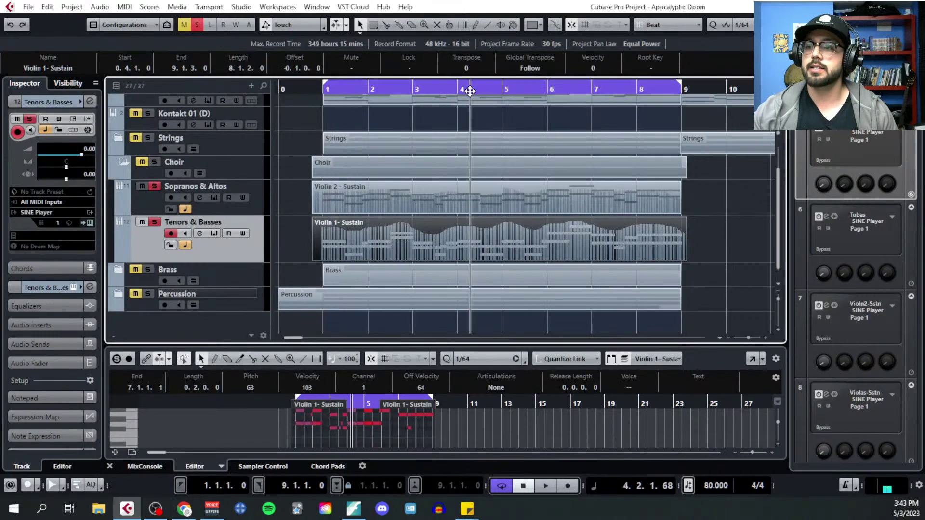
pyautogui.click(214, 233)
pyautogui.click(661, 31)
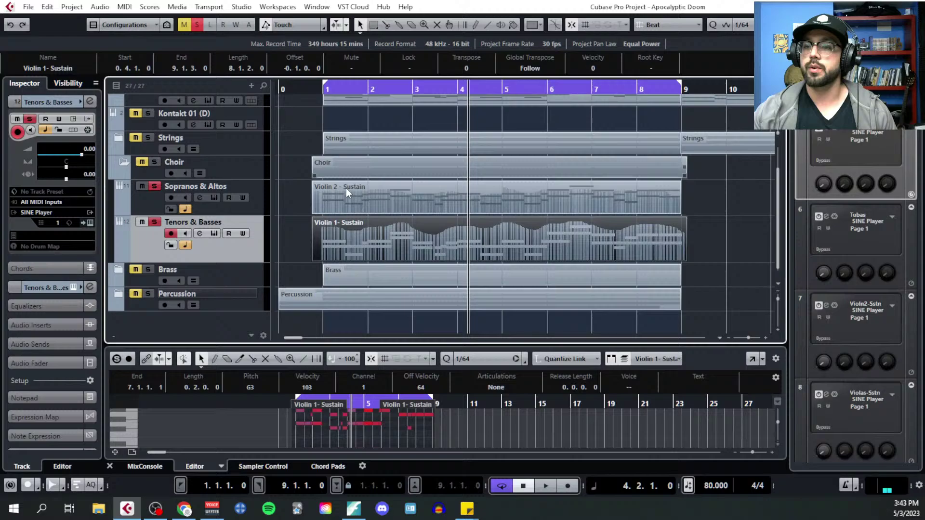
pyautogui.click(203, 235)
pyautogui.click(744, 293)
pyautogui.press('space')
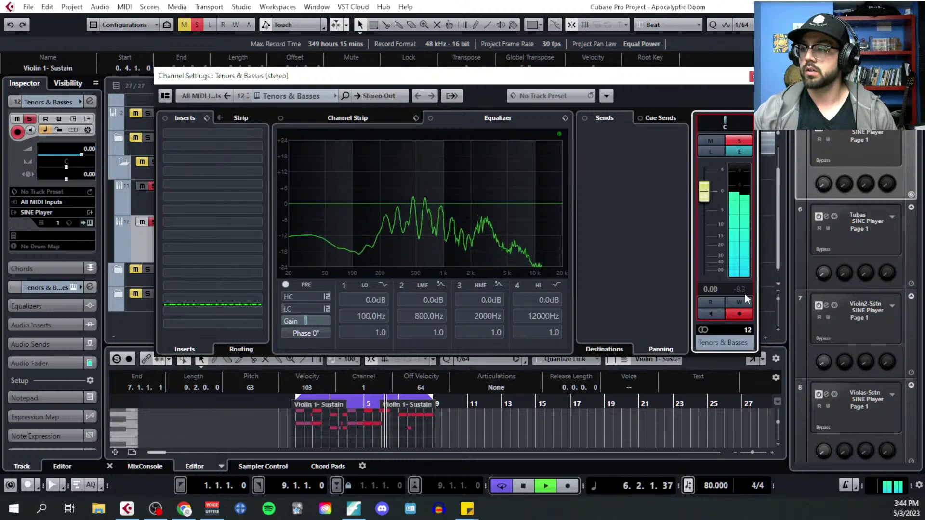
pyautogui.press('space')
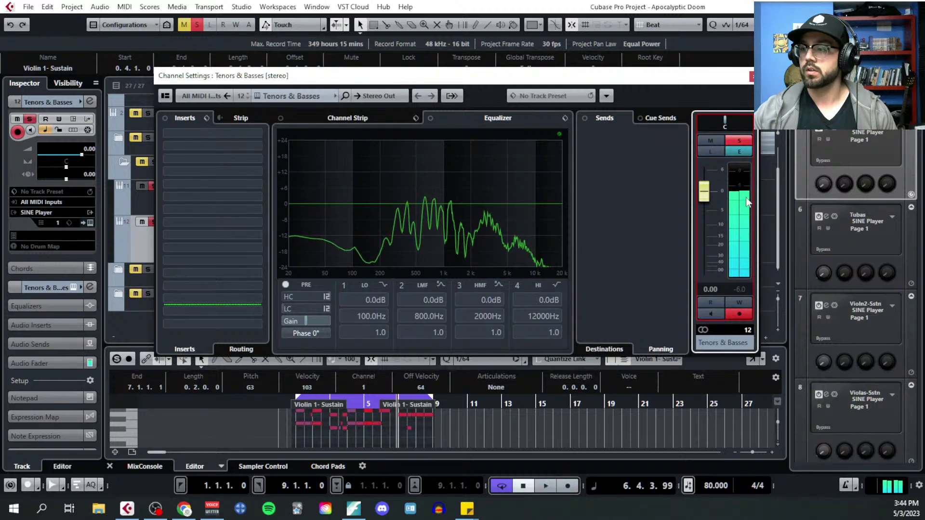
pyautogui.click(752, 77)
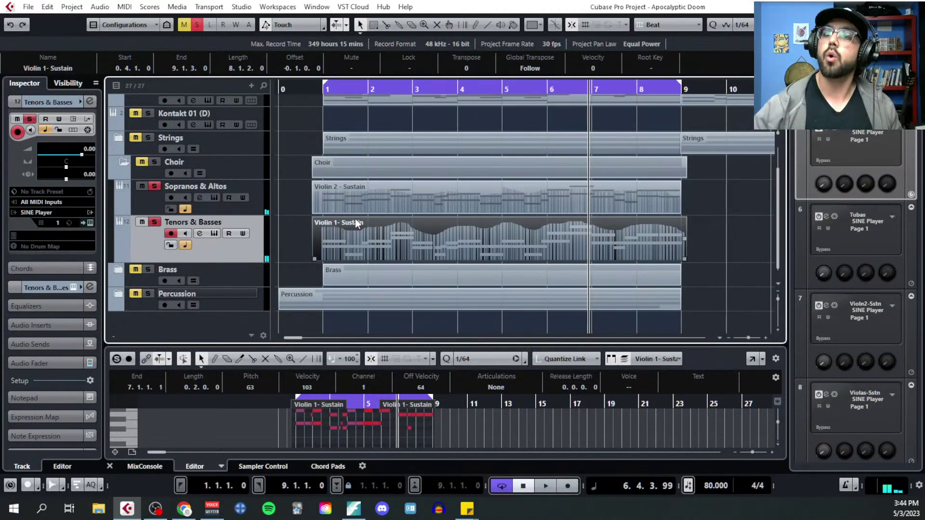
# Expand the Strings folder, solo the Violin 1 - Sustain track and select it
pyautogui.click(118, 138)
pyautogui.scroll(2, 160, 198)
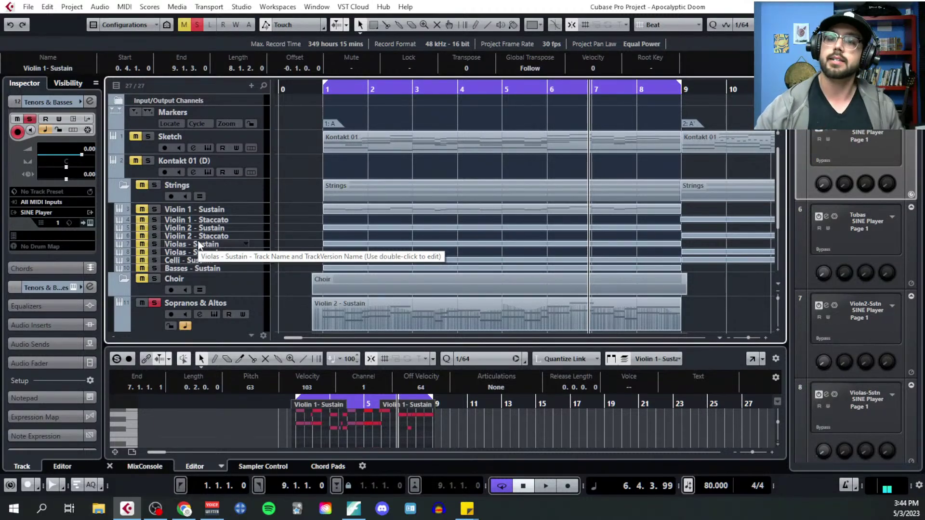
pyautogui.click(154, 209)
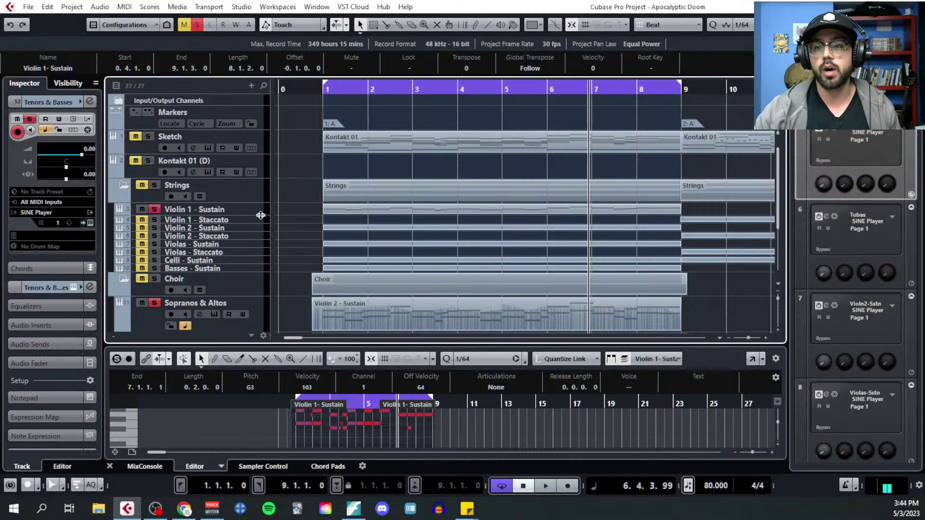
pyautogui.click(261, 216)
pyautogui.click(365, 245)
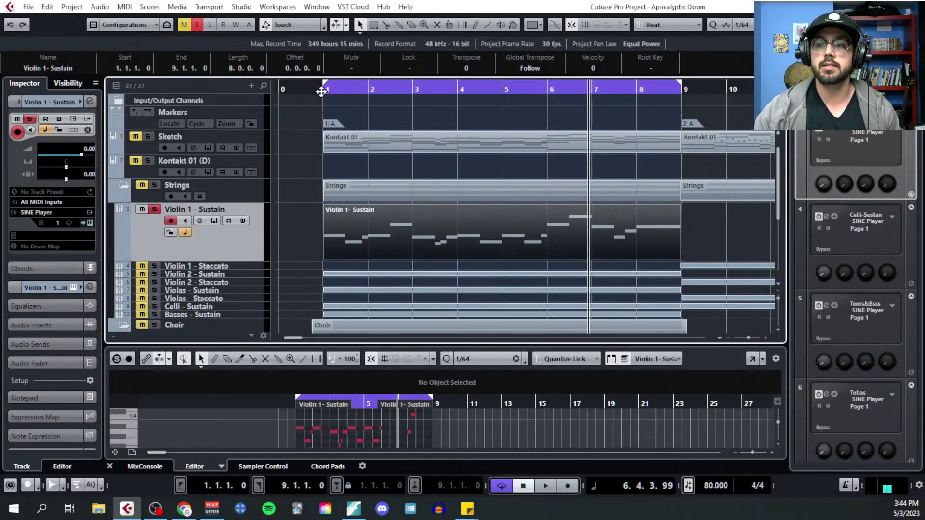
# Open the Violin 1 - Sustain part in the Key Editor with its notes enlarged
pyautogui.click(125, 6)
pyautogui.click(142, 18)
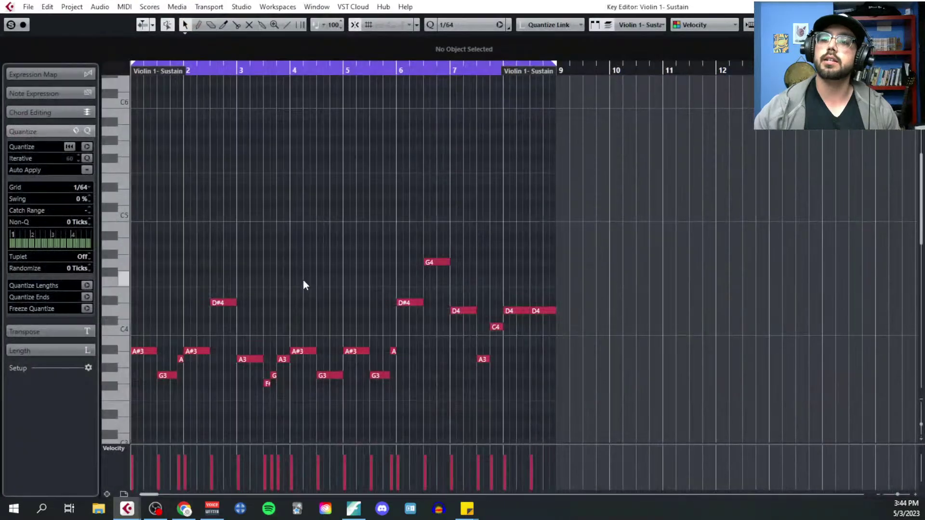
pyautogui.press('h')
pyautogui.press('h')
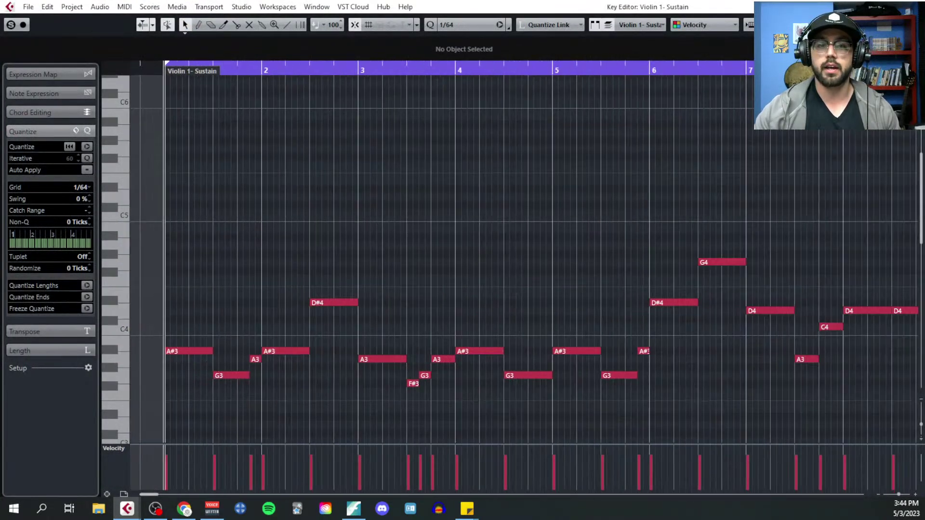
# Switch to Finale, compare the choir and string staves on the score's first page, and return to the Cubase Key Editor
pyautogui.click(354, 509)
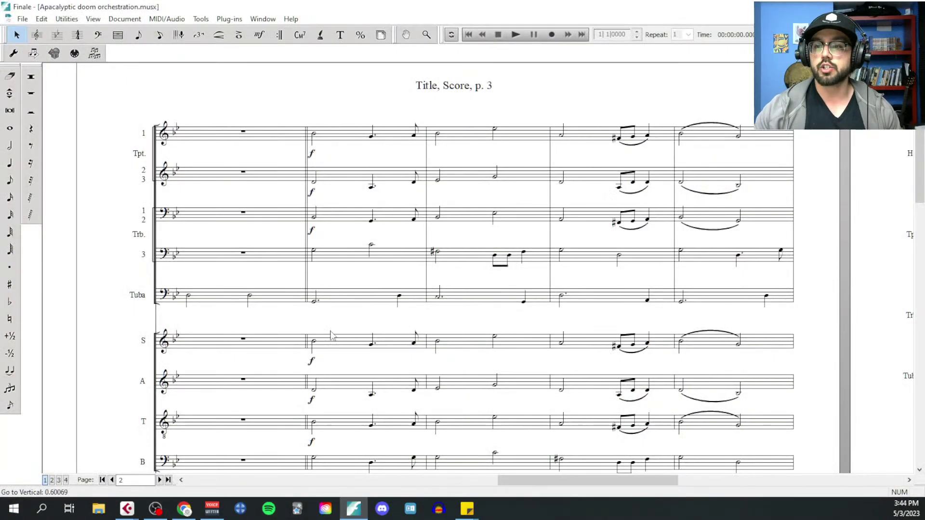
pyautogui.hscroll(-15, 331, 336)
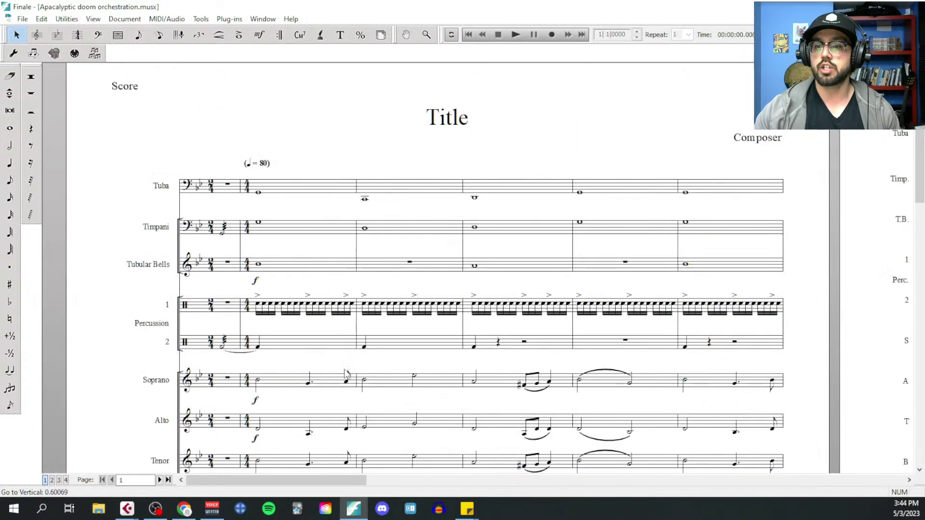
pyautogui.scroll(-5, 346, 375)
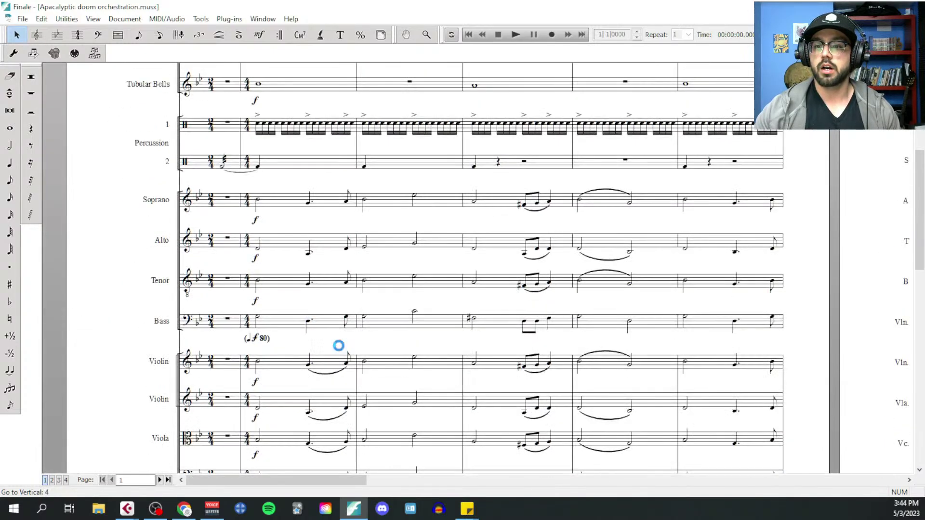
pyautogui.scroll(-1, 337, 345)
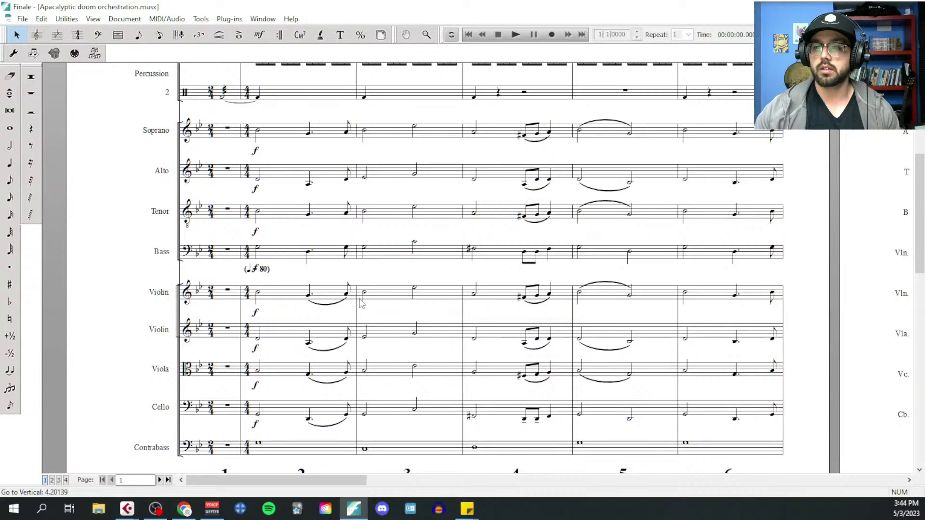
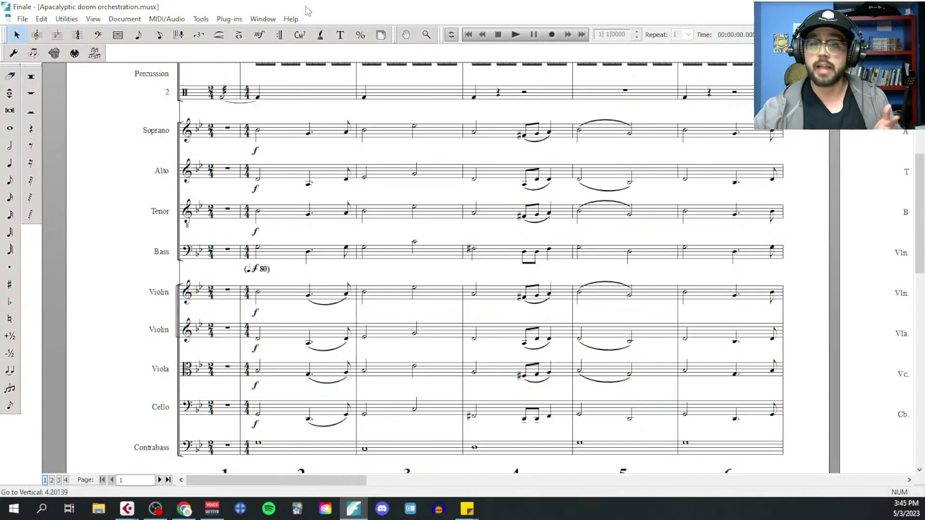
pyautogui.press('ctrl+super+Right')
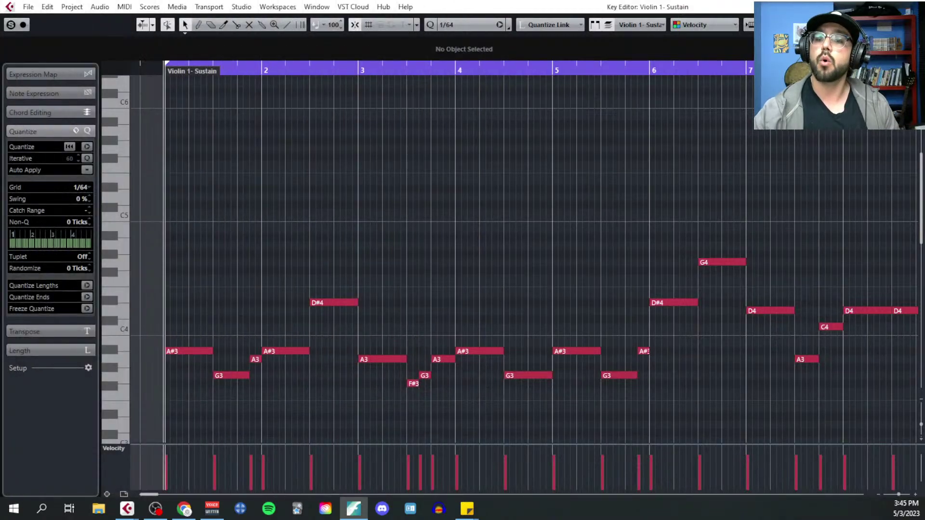
# Lower the velocity of every Violin 1 - Sustain note except each bar's first to 85, using an enlarged velocity lane
pyautogui.scroll(-3, 256, 331)
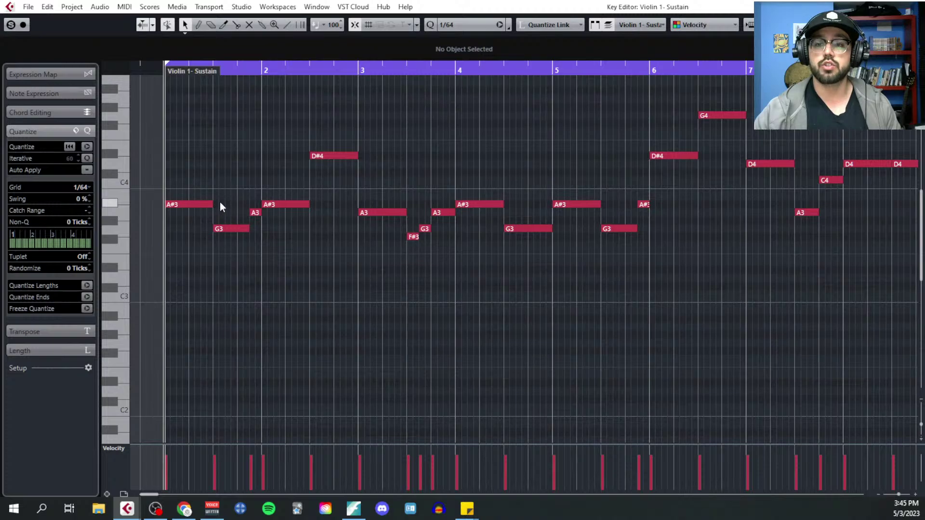
pyautogui.click(185, 200)
pyautogui.moveTo(222, 202); pyautogui.dragTo(252, 253)
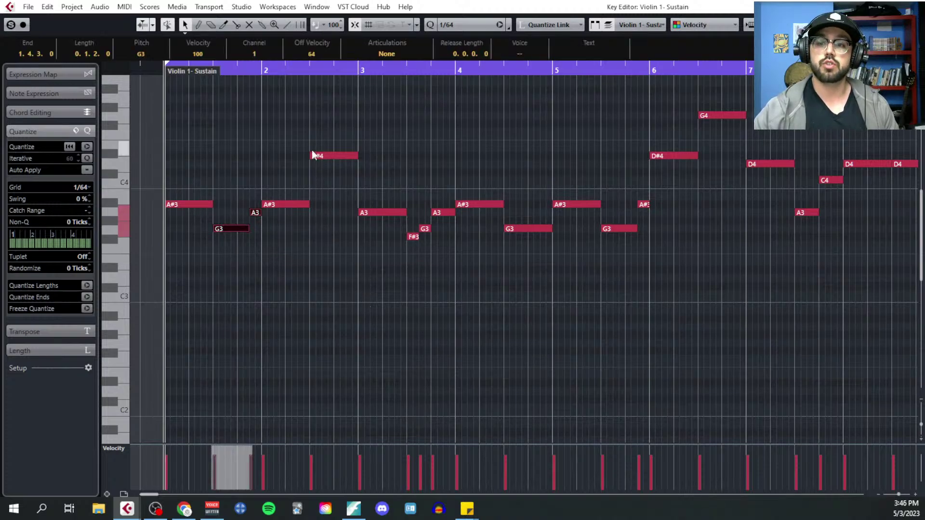
pyautogui.keyDown('shift'); pyautogui.click(329, 158); pyautogui.keyUp('shift')
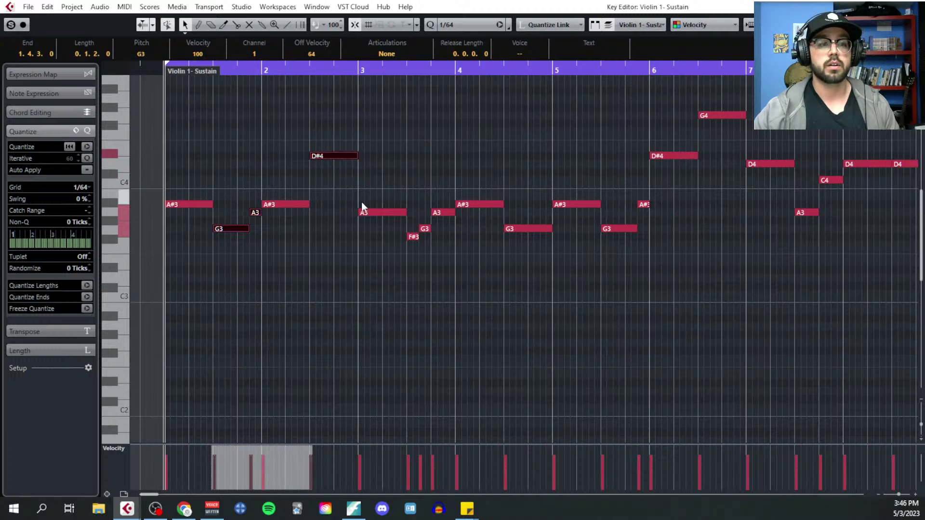
pyautogui.moveTo(417, 203); pyautogui.dragTo(443, 247)
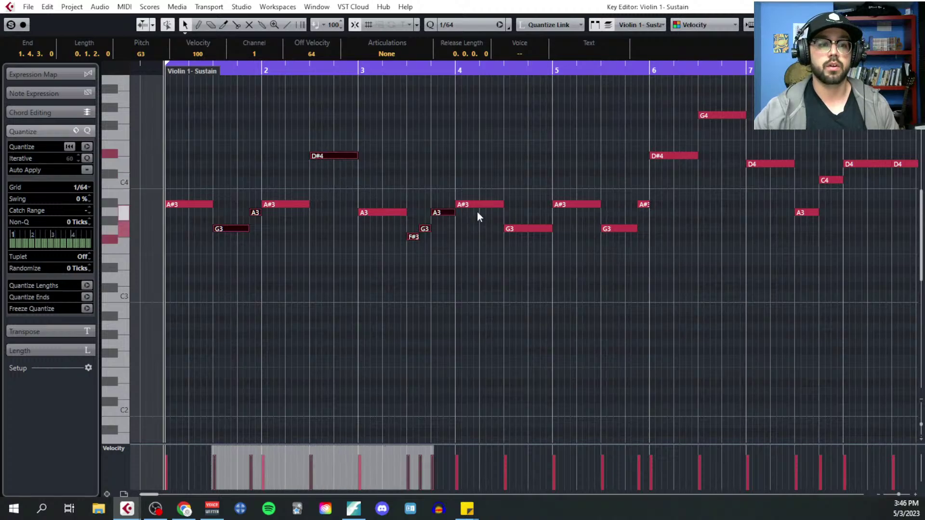
pyautogui.keyDown('shift'); pyautogui.click(530, 231); pyautogui.keyUp('shift')
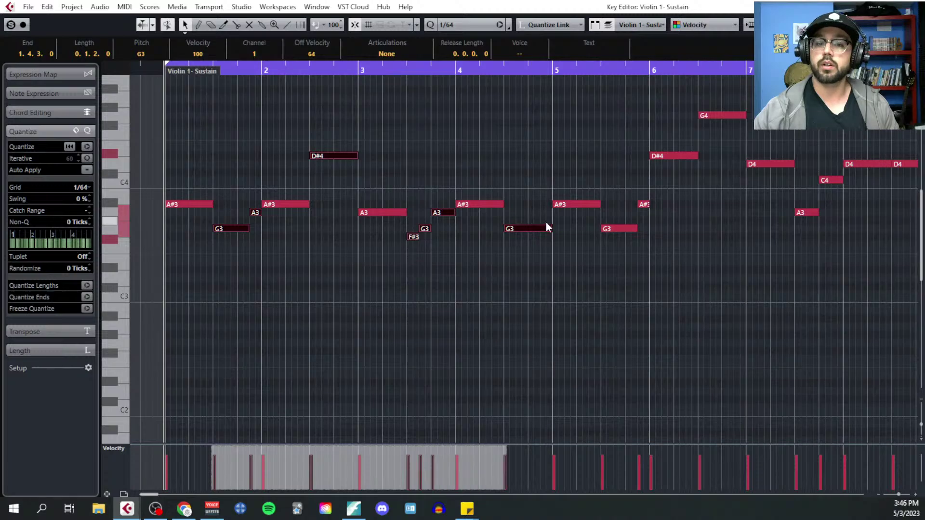
pyautogui.moveTo(621, 201); pyautogui.dragTo(641, 227)
pyautogui.hscroll(3, 586, 242)
pyautogui.moveTo(560, 99); pyautogui.dragTo(570, 125)
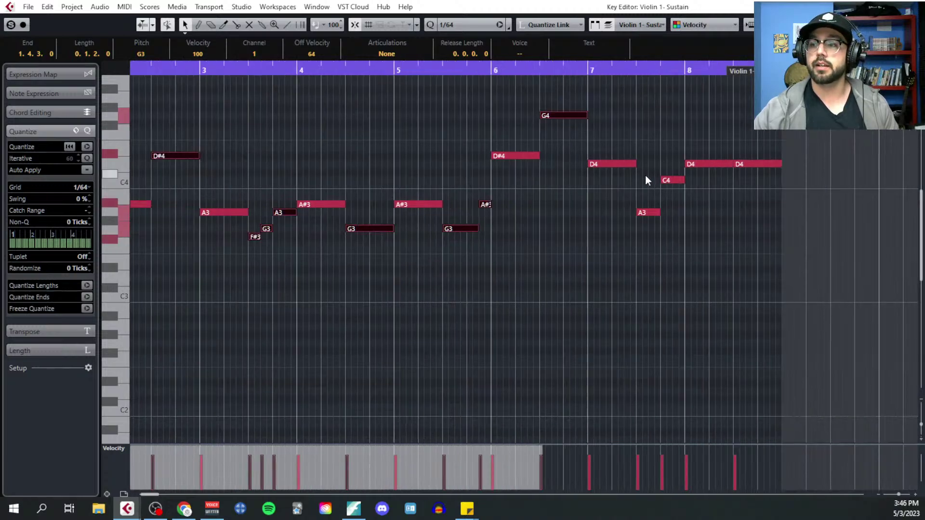
pyautogui.moveTo(645, 175); pyautogui.dragTo(675, 217)
pyautogui.moveTo(754, 141); pyautogui.dragTo(761, 177)
pyautogui.scroll(-2, 551, 291)
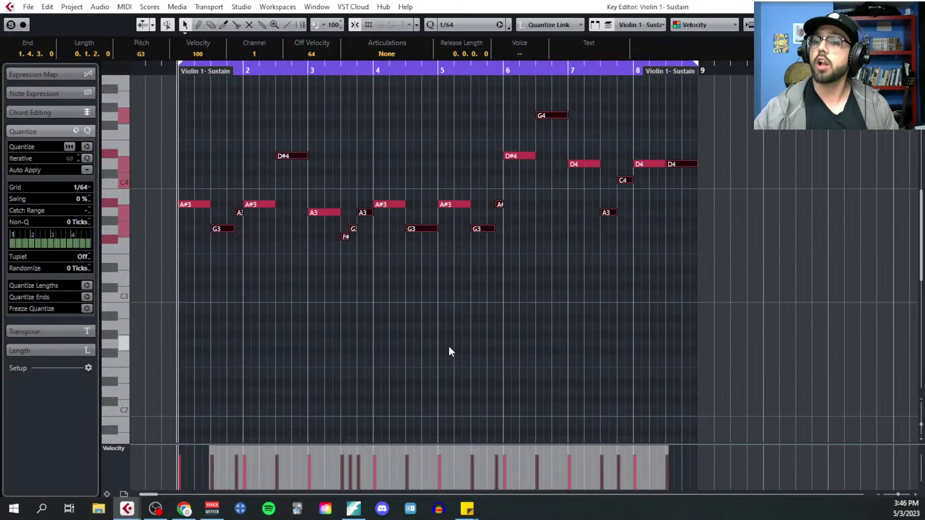
pyautogui.hscroll(-1, 449, 345)
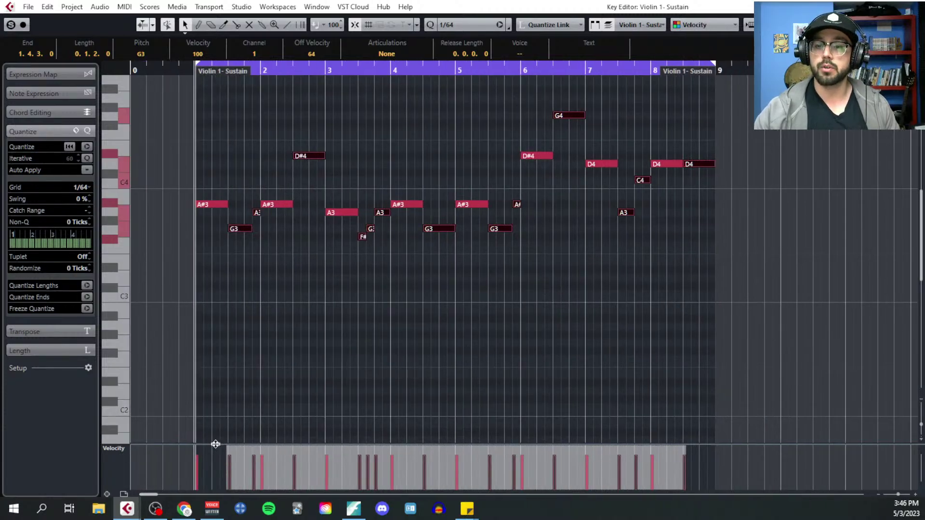
pyautogui.moveTo(215, 442); pyautogui.dragTo(209, 320)
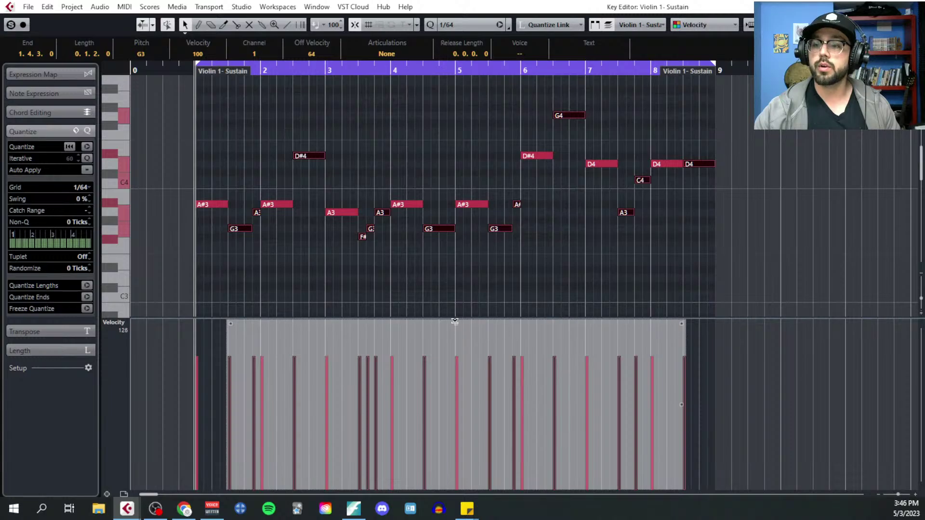
pyautogui.moveTo(455, 320); pyautogui.dragTo(456, 333)
pyautogui.click(369, 291)
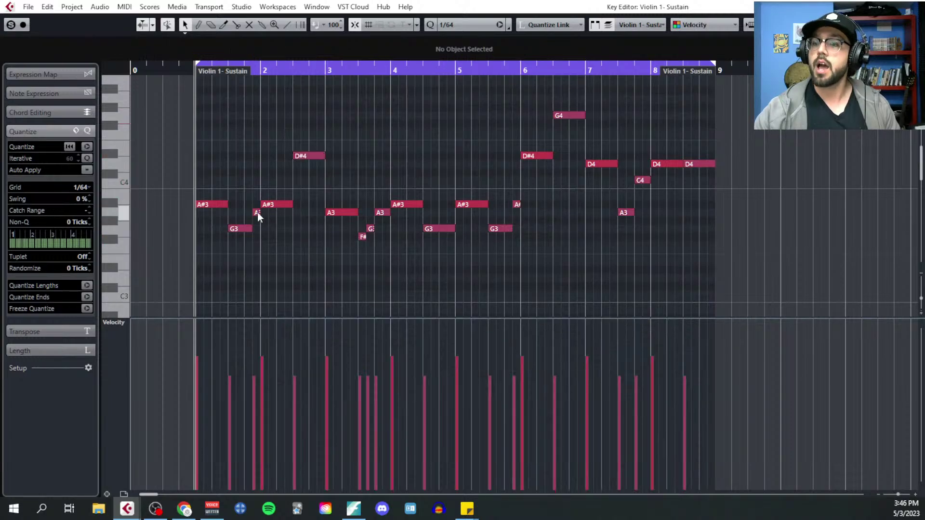
# Tilt the velocities of bar 1's G3 and A3 upward so the short A3 is slightly louder than the G3
pyautogui.moveTo(243, 233); pyautogui.dragTo(264, 206)
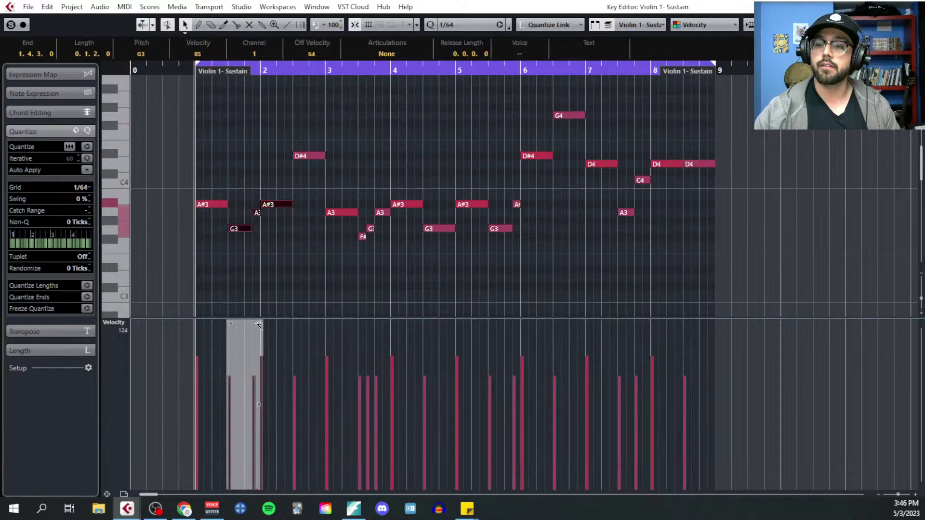
pyautogui.click(274, 276)
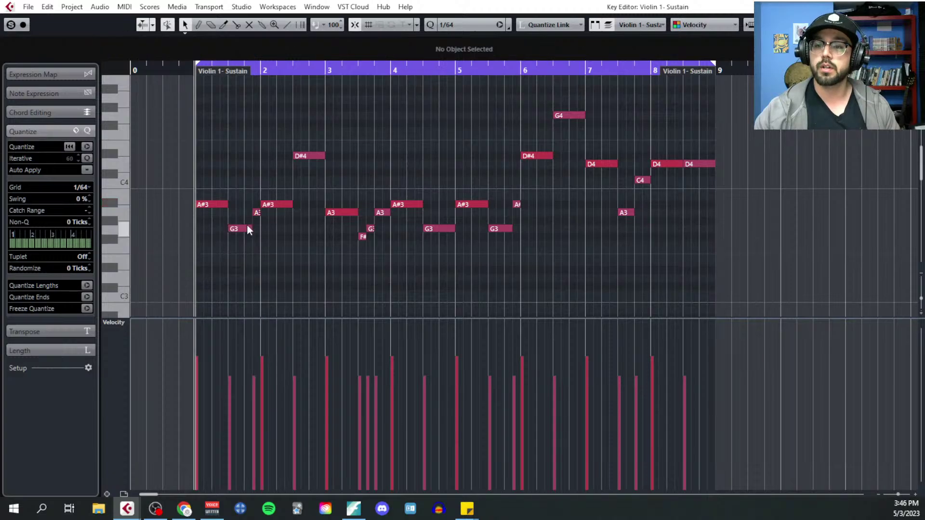
pyautogui.click(248, 228)
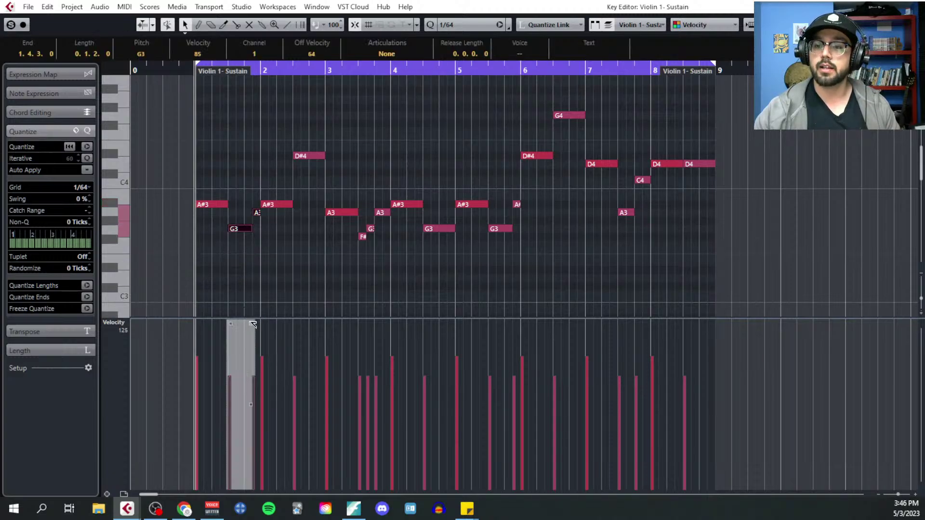
pyautogui.click(310, 285)
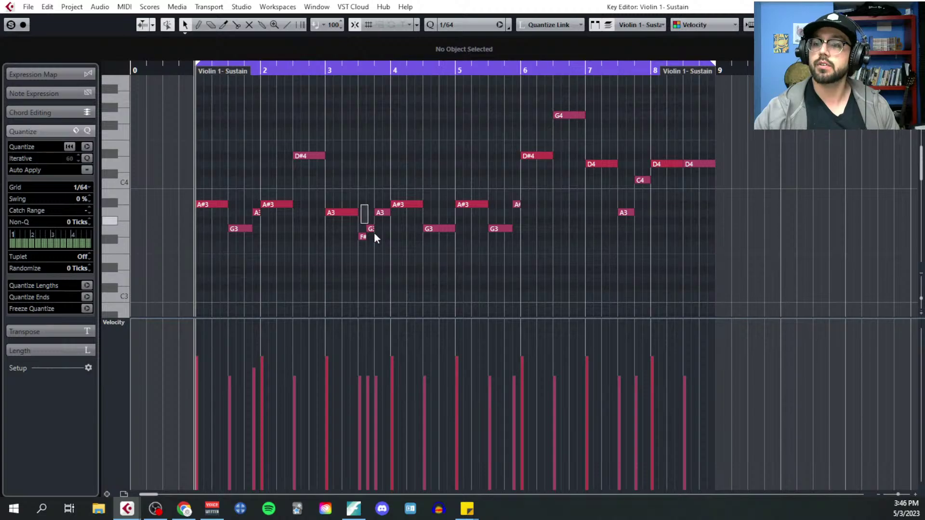
# Shape the velocities of bar 3's F#3, G3 and A3 into a gradual rise leading to bar 4
pyautogui.moveTo(373, 232); pyautogui.dragTo(385, 265)
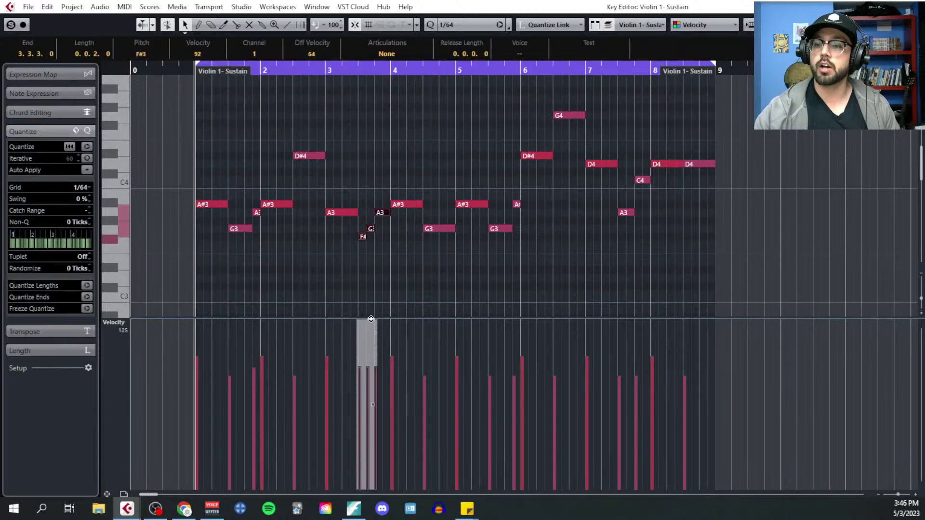
pyautogui.moveTo(372, 321); pyautogui.dragTo(369, 320)
pyautogui.scroll(4, 374, 323)
pyautogui.scroll(-3, 429, 259)
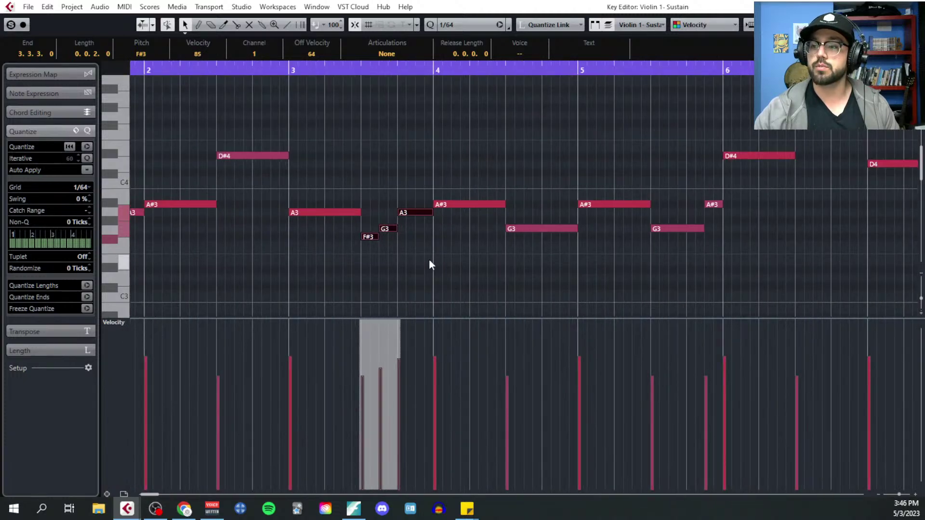
# Tilt the velocities of bar 5's G3 and closing A#3 upward so the A#3 is slightly louder
pyautogui.hscroll(3, 484, 279)
pyautogui.click(483, 280)
pyautogui.click(463, 229)
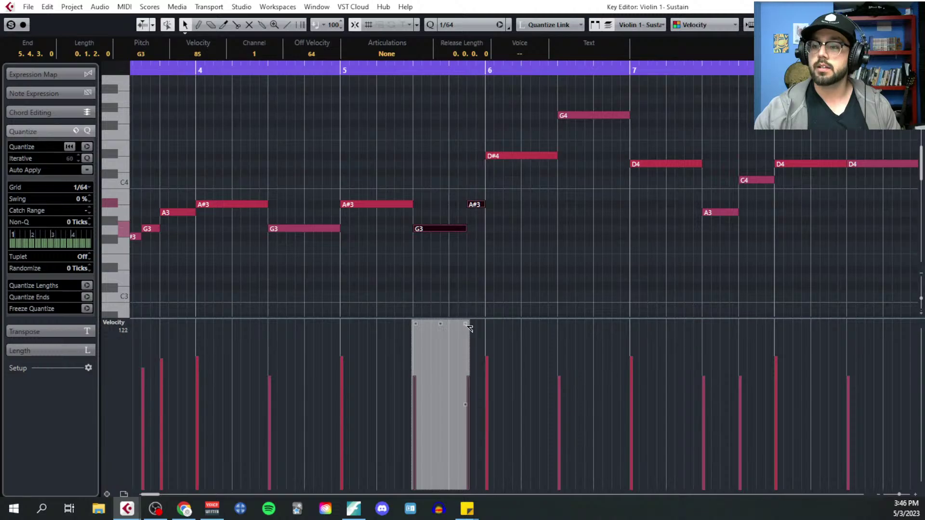
# Tilt the velocities of bar 7's A3 and C4 upward toward bar 8 and clear the note selection
pyautogui.scroll(-1, 496, 269)
pyautogui.hscroll(3, 550, 253)
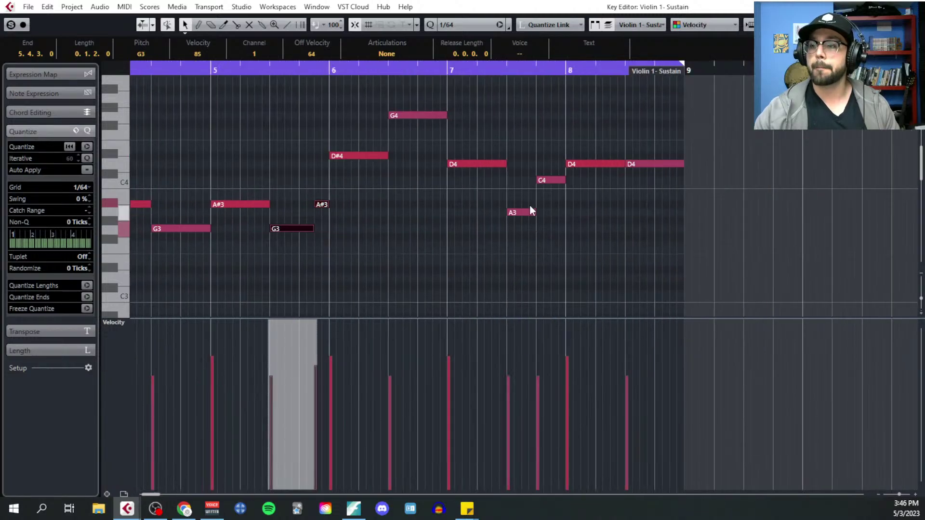
pyautogui.moveTo(509, 181); pyautogui.dragTo(543, 231)
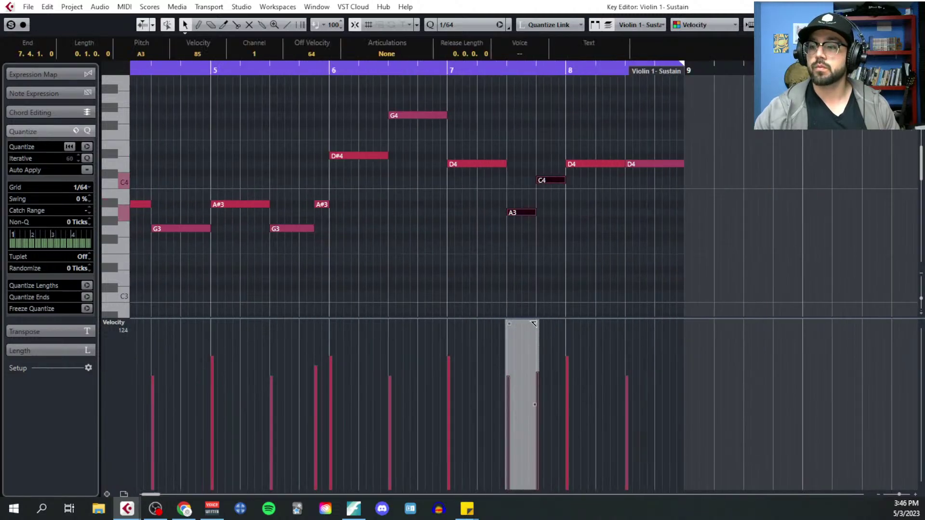
pyautogui.scroll(-1, 446, 256)
pyautogui.hscroll(-6, 429, 264)
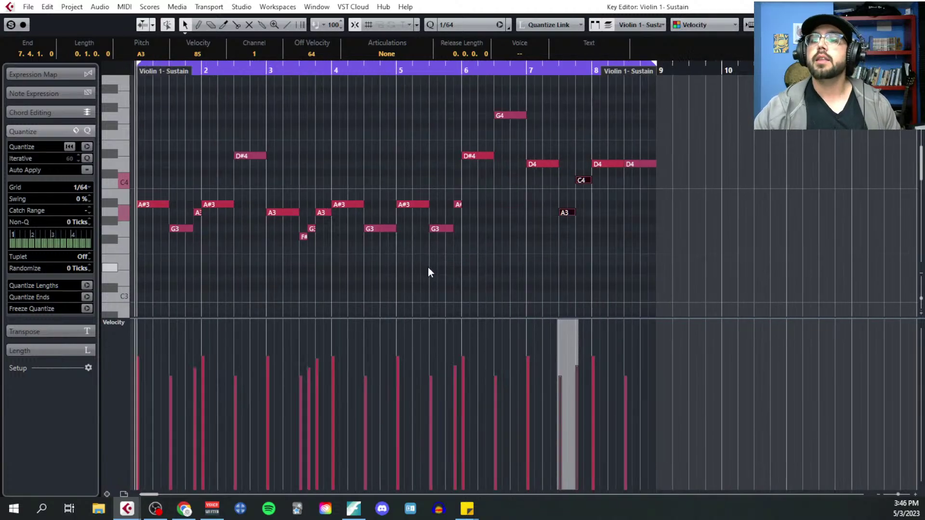
pyautogui.click(421, 283)
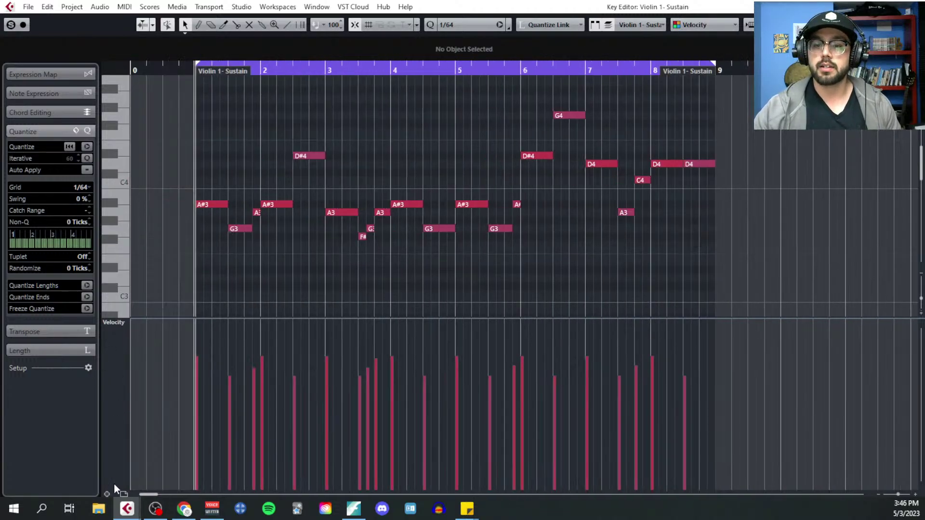
# Add a second controller lane, assign it to CC 7 (Main Volume), and activate the Draw tool
pyautogui.click(107, 494)
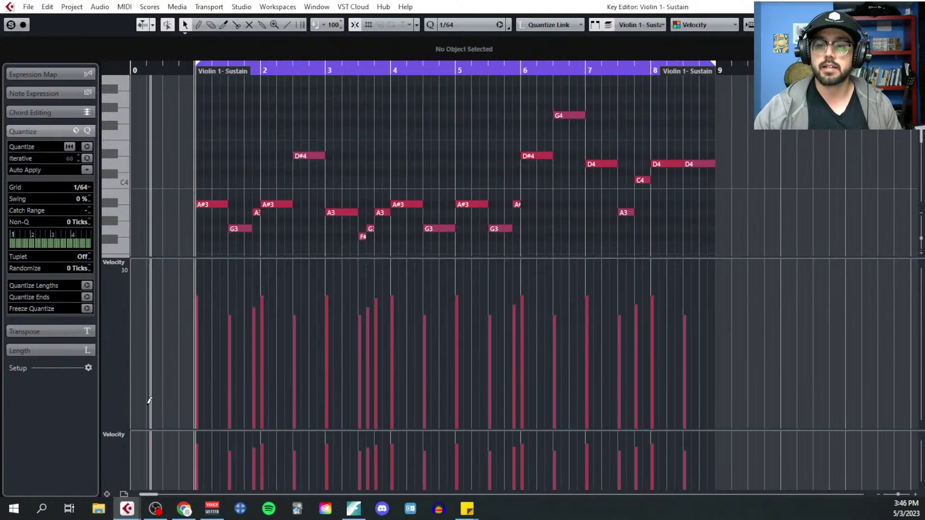
pyautogui.click(123, 263)
pyautogui.click(165, 361)
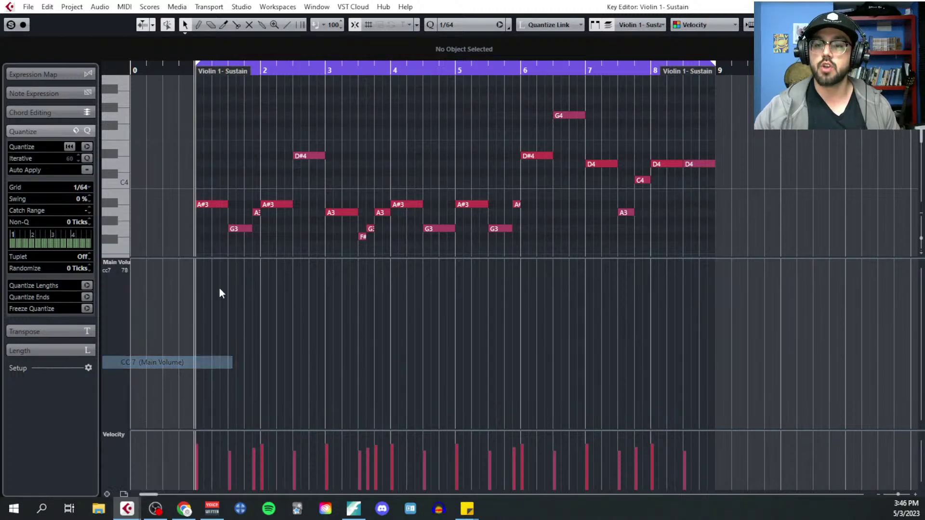
pyautogui.rightClick(225, 319)
pyautogui.click(240, 319)
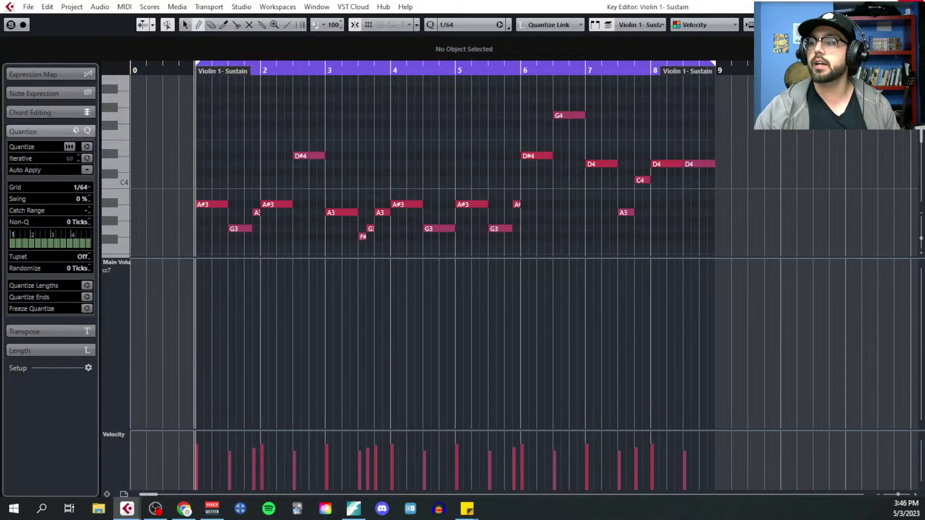
# Extend the start of the Violin 1 - Sustain part back to 0.4.1.0 in the project and reopen its Key Editor
pyautogui.hotkey('ctrl', 'w')
pyautogui.moveTo(326, 259); pyautogui.dragTo(313, 259)
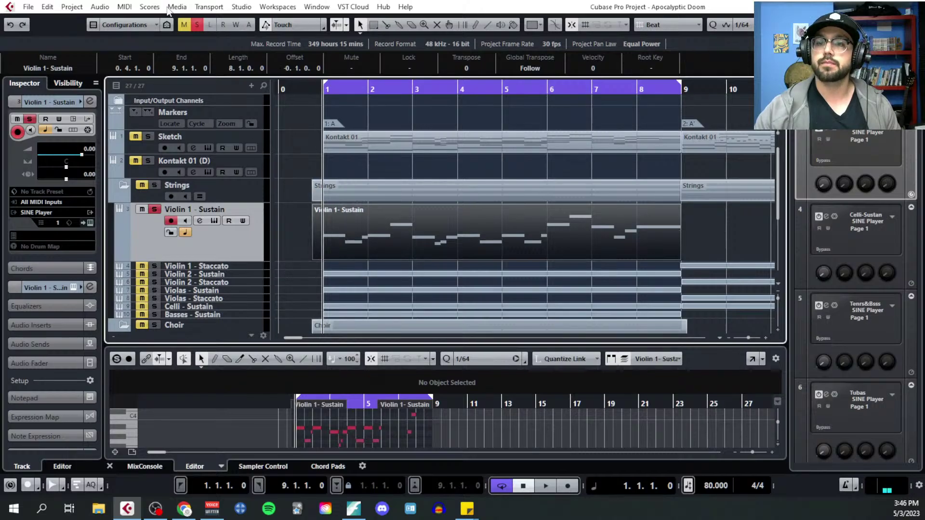
pyautogui.click(124, 6)
pyautogui.click(147, 21)
# Draw a constant Main Volume point ahead of the first note at bar 1 and shrink the Main Volume lane's height
pyautogui.scroll(4, 146, 241)
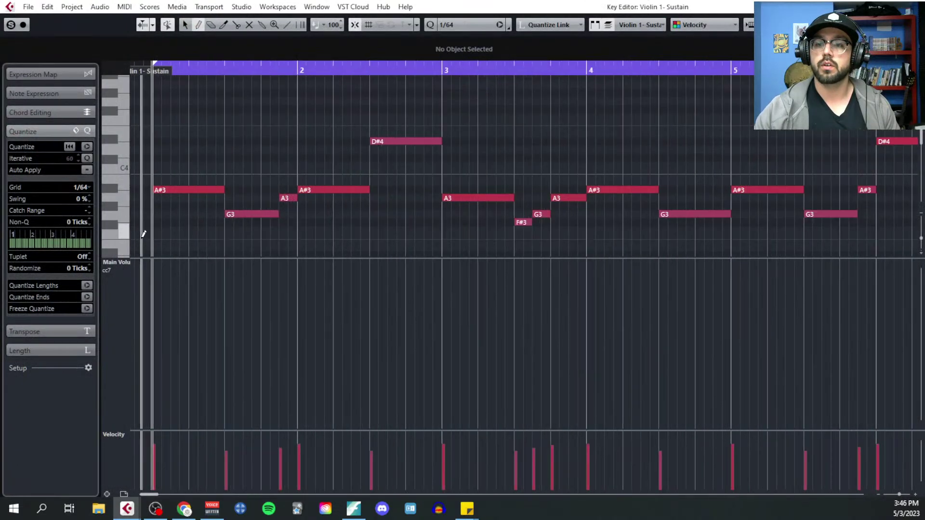
pyautogui.hscroll(-3, 202, 250)
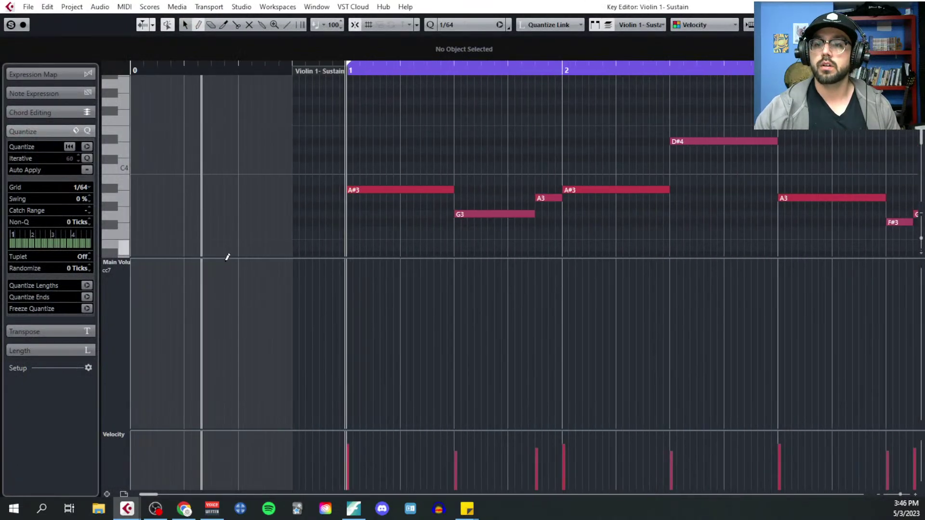
pyautogui.click(311, 303)
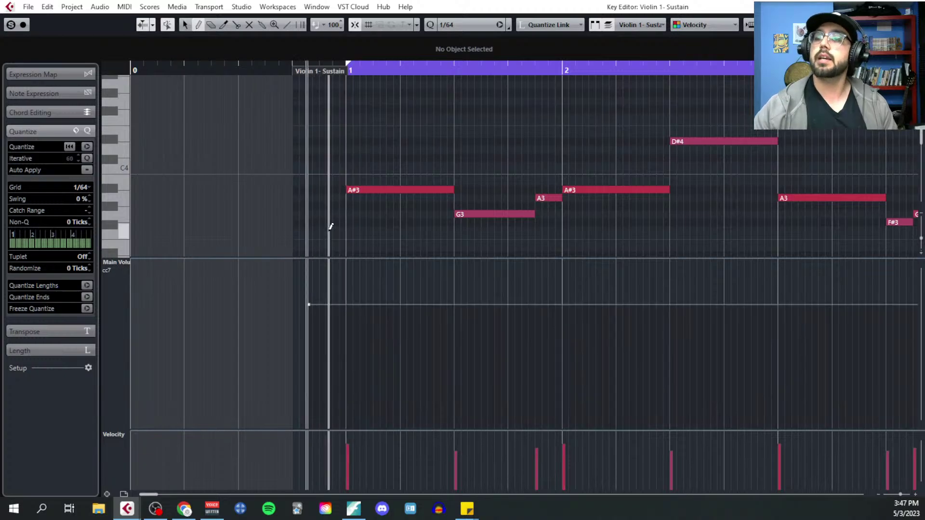
pyautogui.scroll(-2, 295, 227)
pyautogui.scroll(-5, 289, 224)
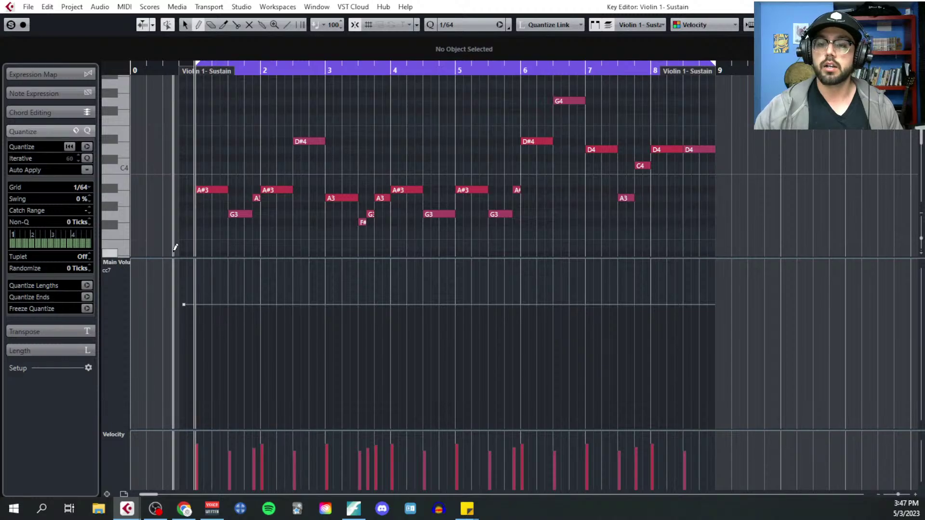
pyautogui.moveTo(171, 258); pyautogui.dragTo(175, 403)
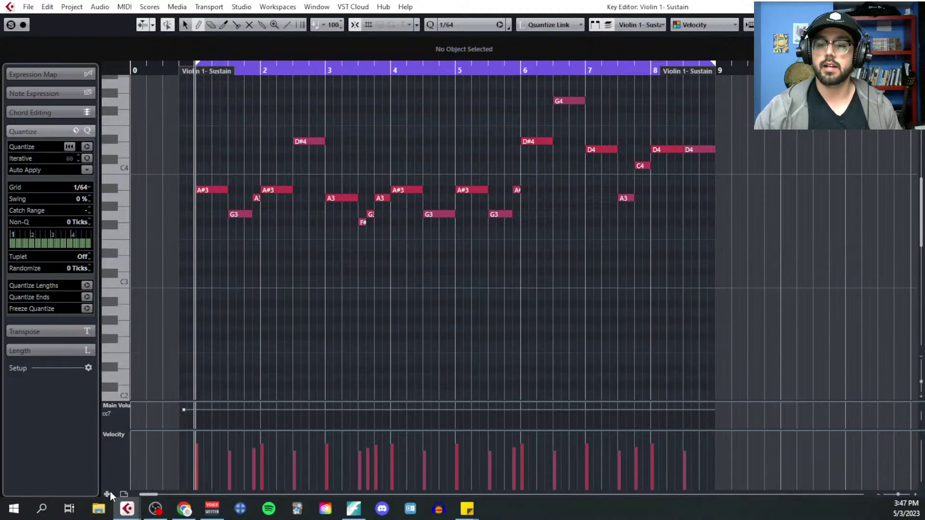
# Add another controller lane set to CC 11 (Expression) and draw a starting Expression point ahead of the first note
pyautogui.click(107, 494)
pyautogui.click(117, 354)
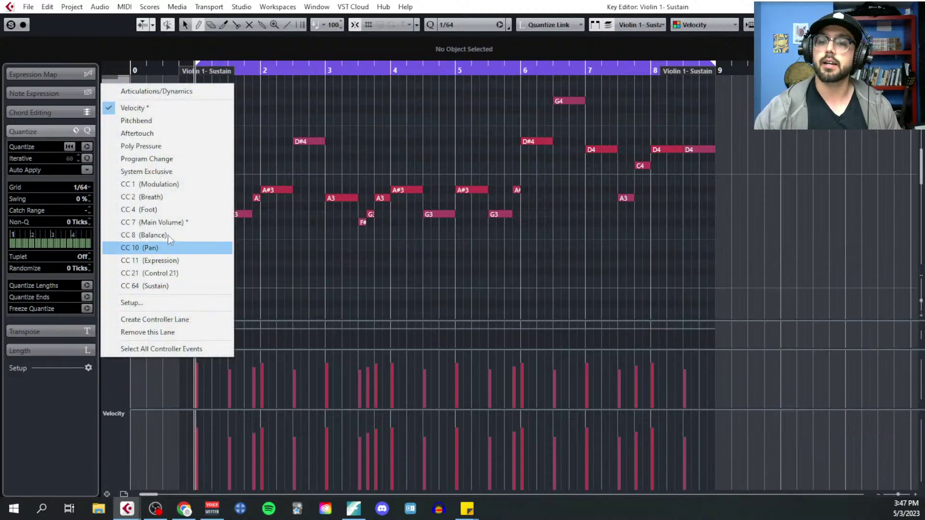
pyautogui.click(164, 260)
pyautogui.scroll(3, 185, 355)
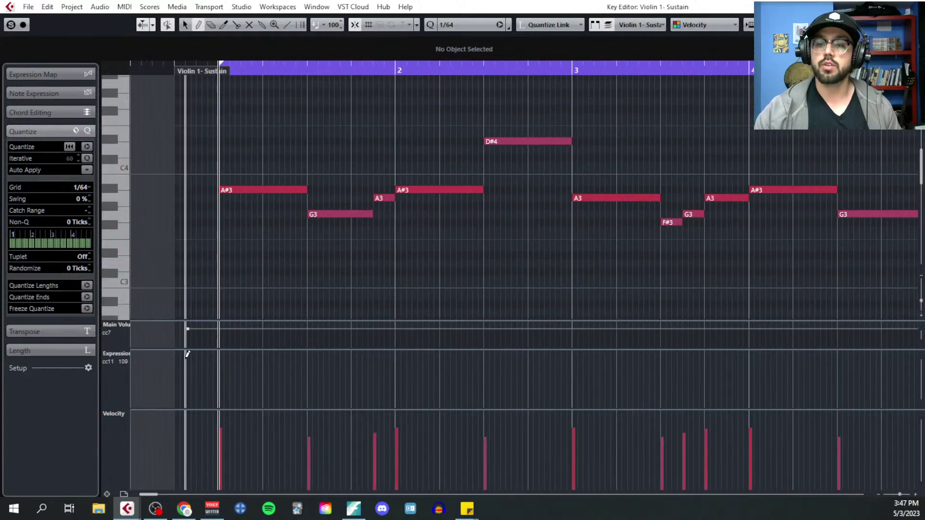
pyautogui.click(184, 357)
pyautogui.rightClick(191, 304)
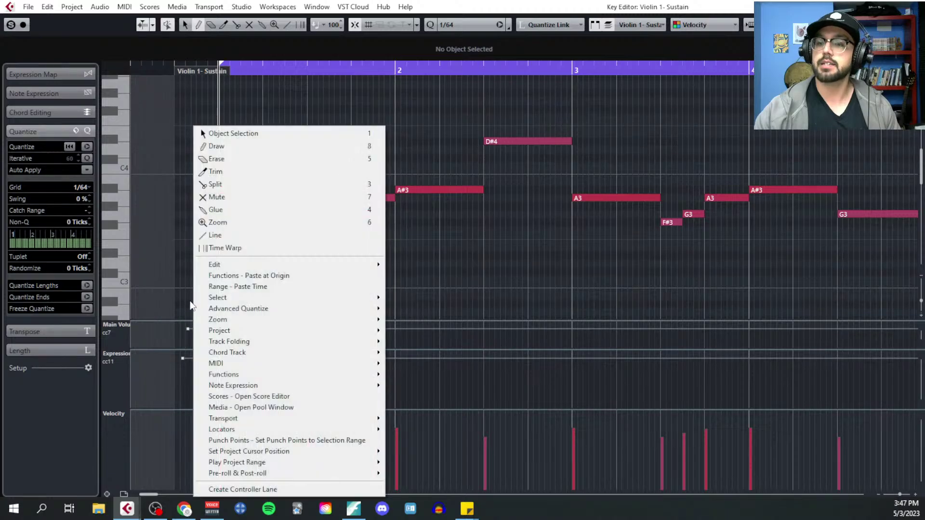
# Add a controller lane to the Violin 1 - Sustain part and assign it to Modulation (CC1)
pyautogui.click(172, 298)
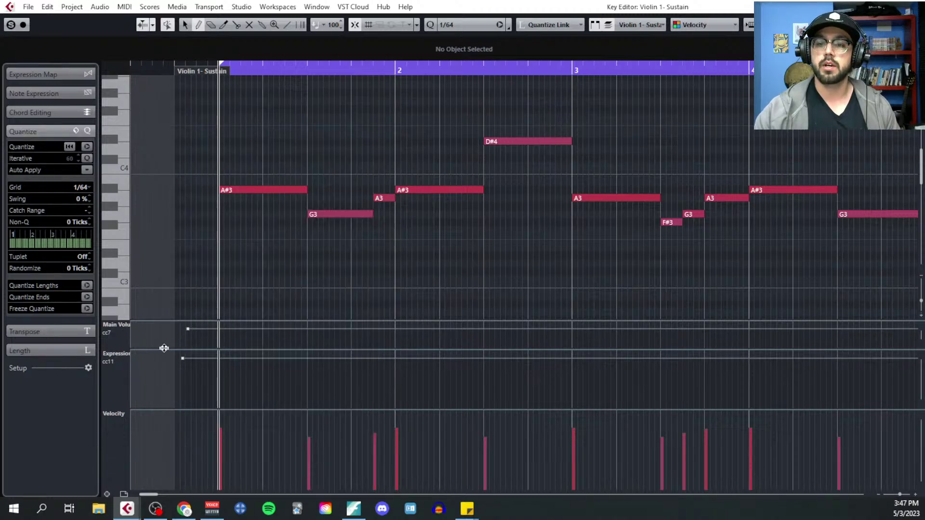
pyautogui.click(107, 493)
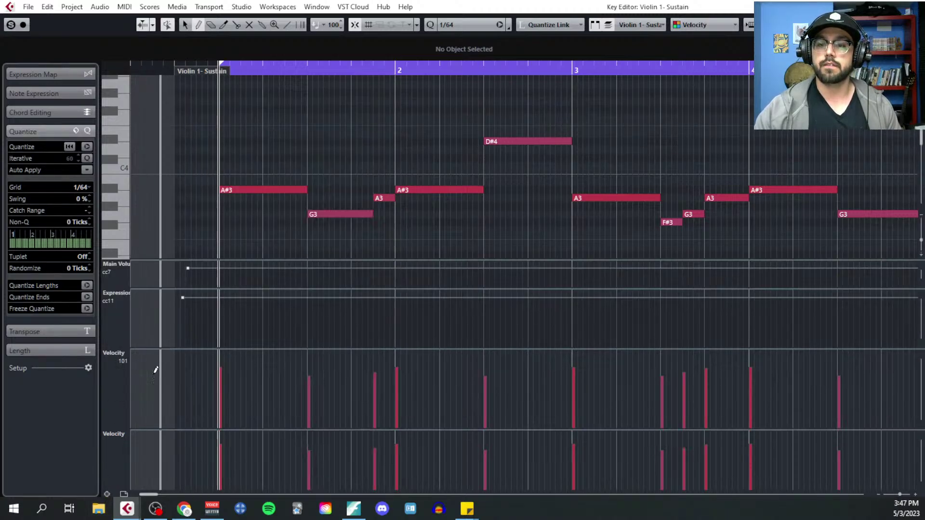
pyautogui.click(128, 354)
pyautogui.click(149, 183)
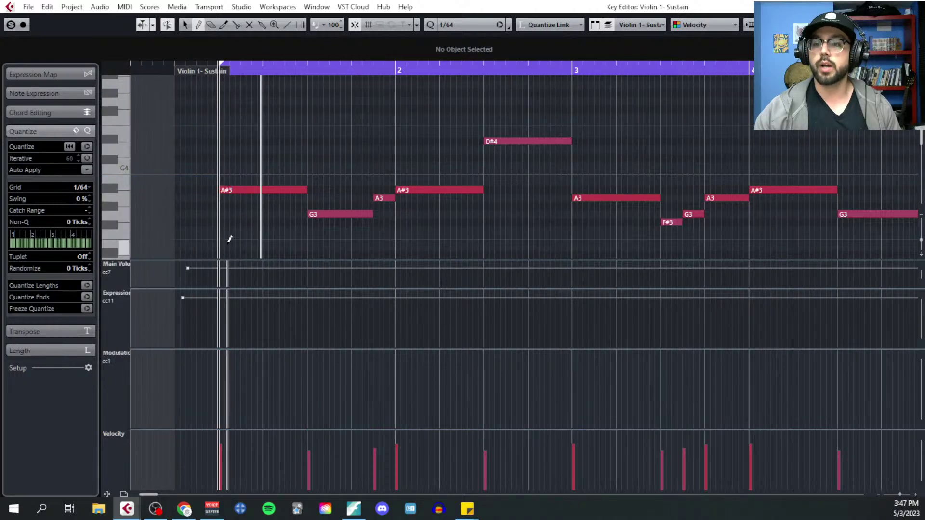
# Set the quantize grid to 1/4 and place a high modulation point at the start of bar 1
pyautogui.press('g')
pyautogui.press('h')
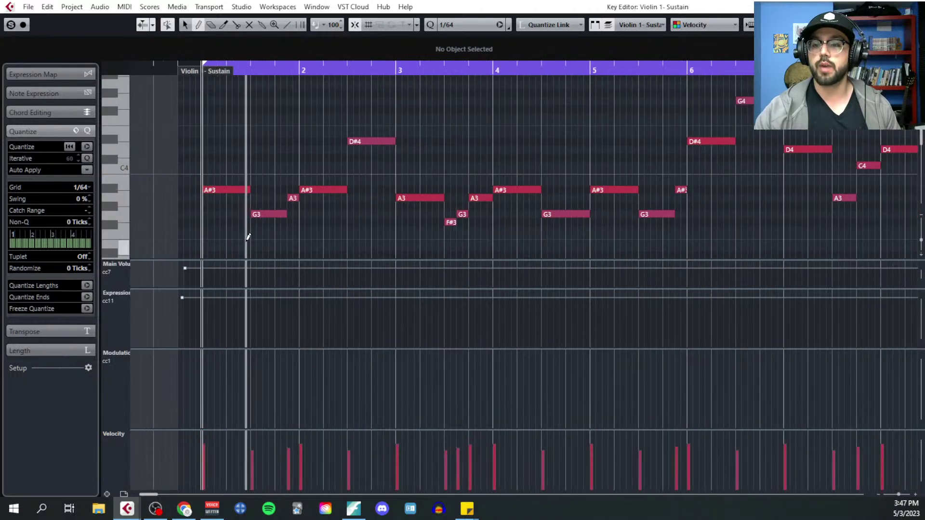
pyautogui.click(89, 188)
pyautogui.click(99, 225)
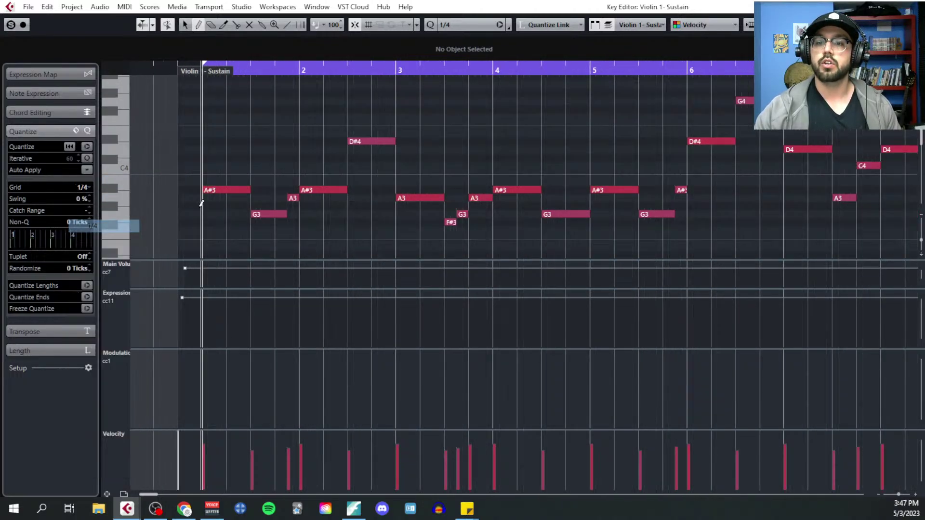
pyautogui.click(208, 356)
pyautogui.press('space')
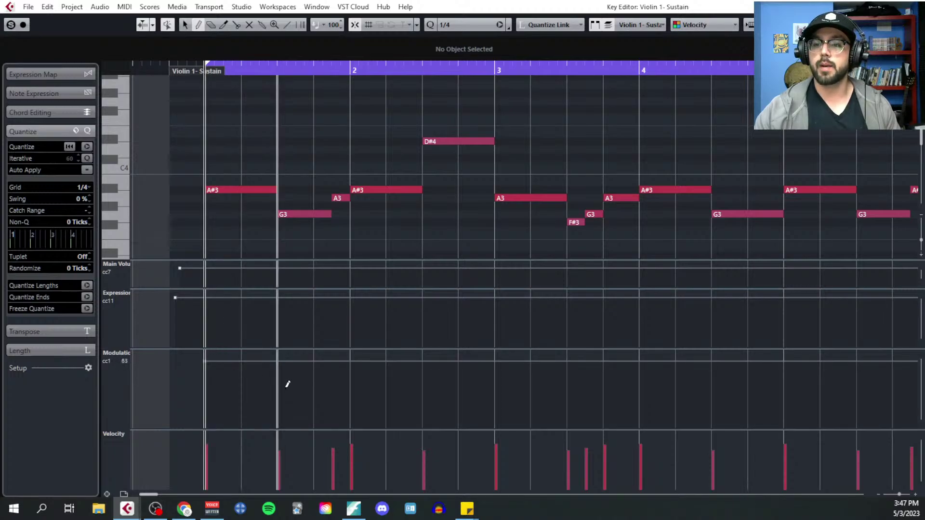
# Place alternating low and high modulation points every half bar, from the middle of bar 1 to the middle of bar 4
pyautogui.click(282, 386)
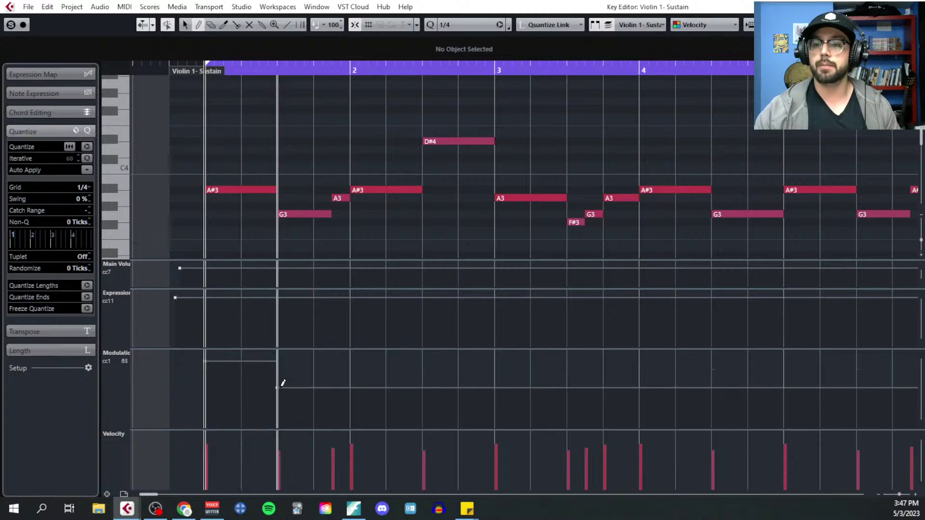
pyautogui.click(356, 360)
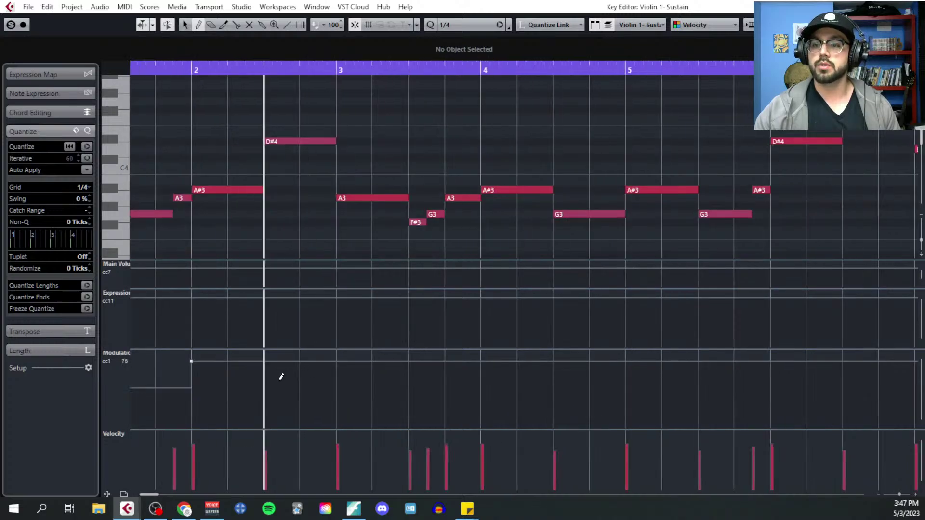
pyautogui.click(274, 380)
pyautogui.click(348, 359)
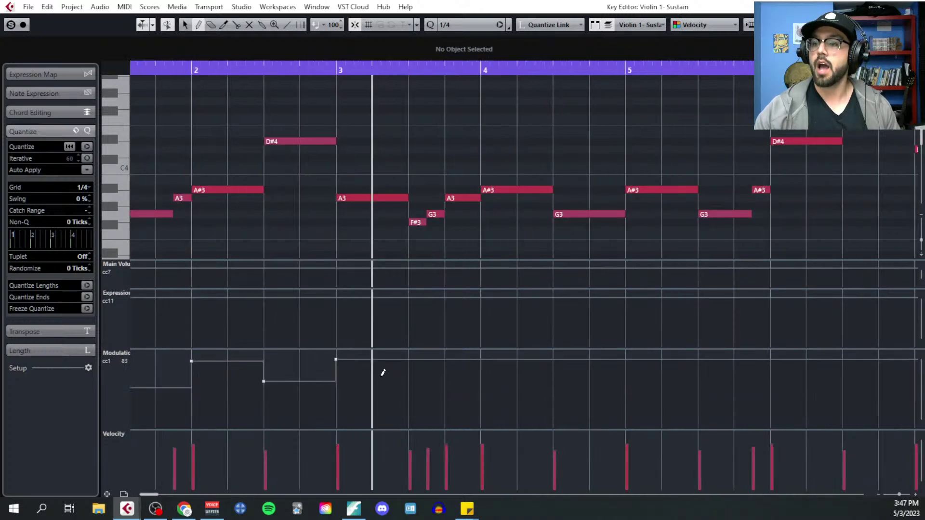
pyautogui.click(407, 381)
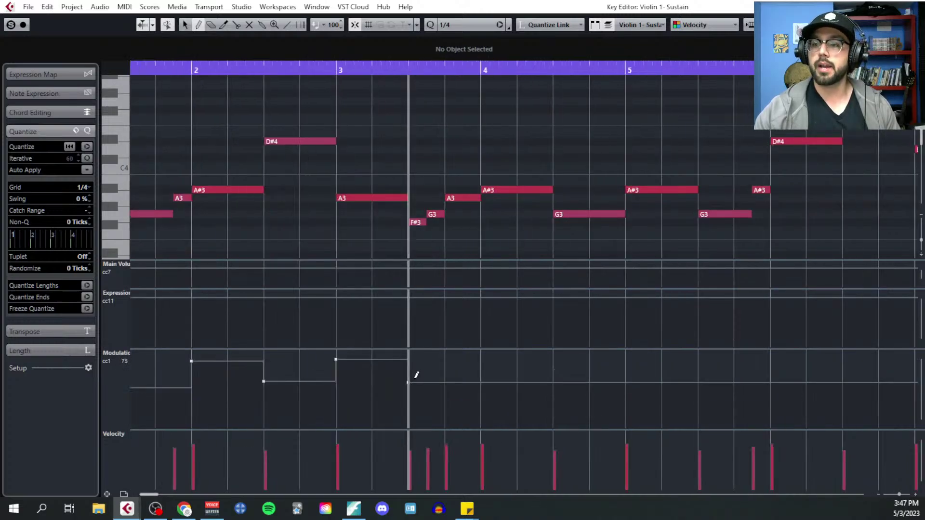
pyautogui.click(482, 358)
pyautogui.click(401, 374)
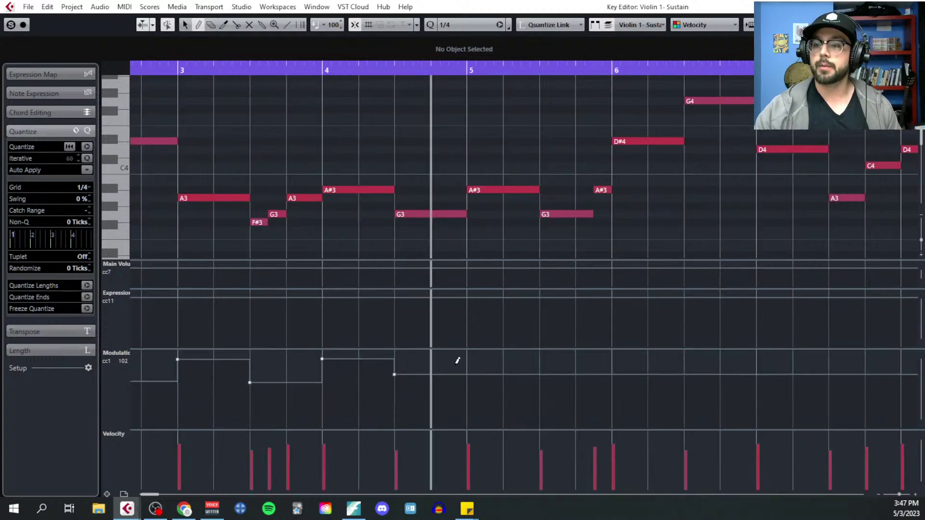
# Continue the alternating high and low modulation points every half bar from bar 5 to the middle of bar 8
pyautogui.click(470, 357)
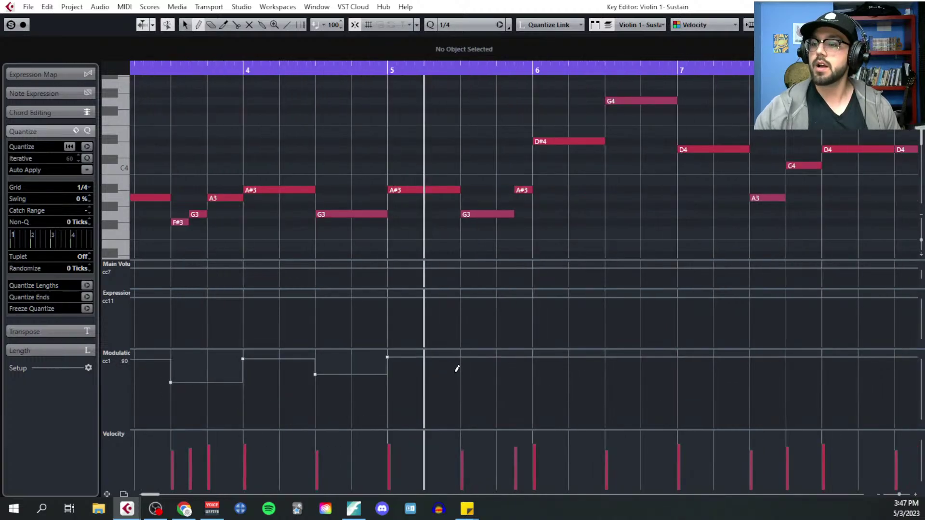
pyautogui.click(462, 375)
pyautogui.click(534, 356)
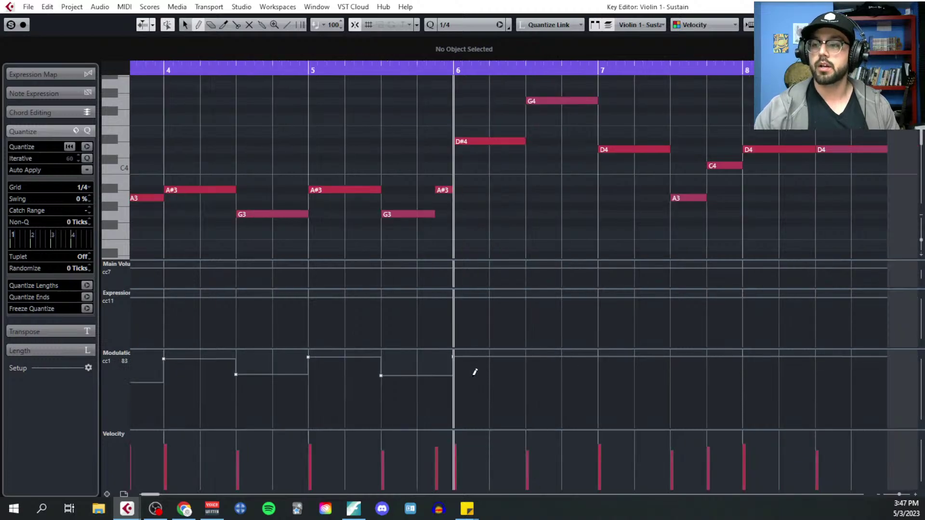
pyautogui.click(456, 375)
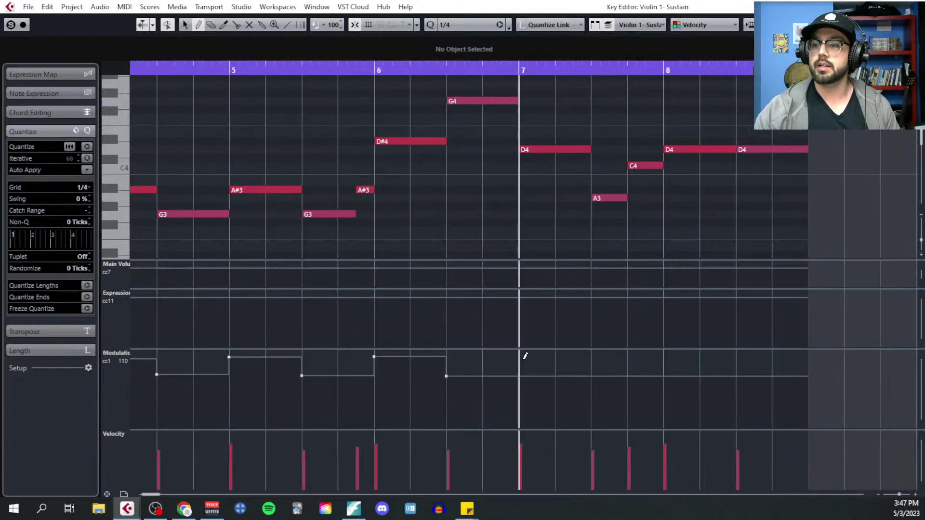
pyautogui.click(522, 358)
pyautogui.click(513, 374)
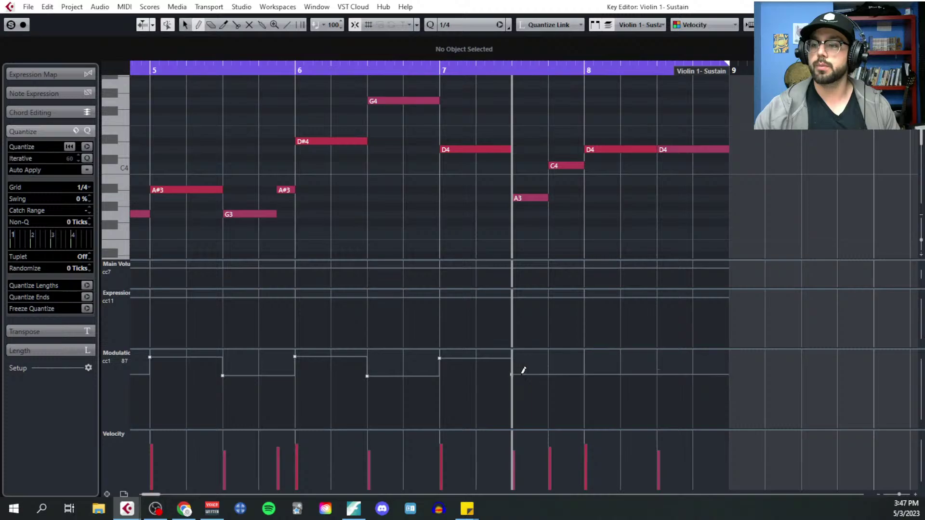
pyautogui.click(585, 356)
pyautogui.click(661, 375)
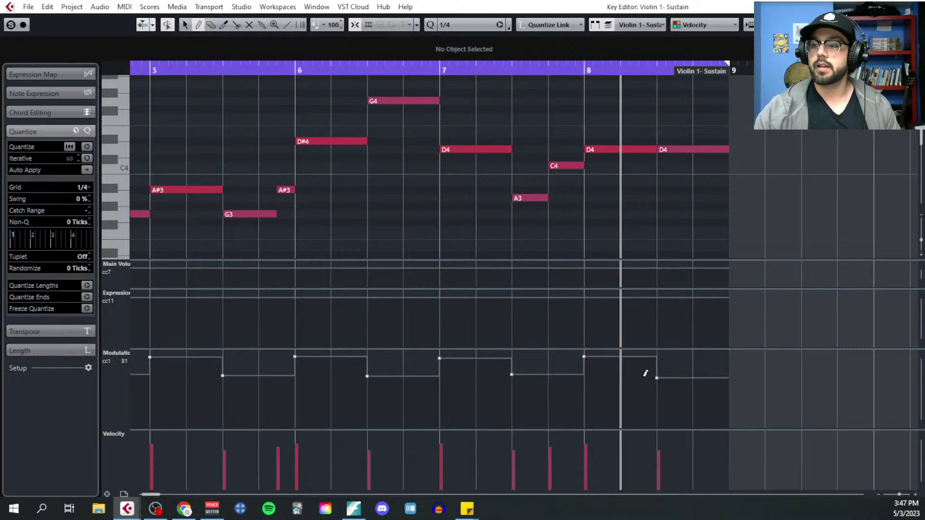
pyautogui.press('g')
pyautogui.press('space')
pyautogui.press('1')
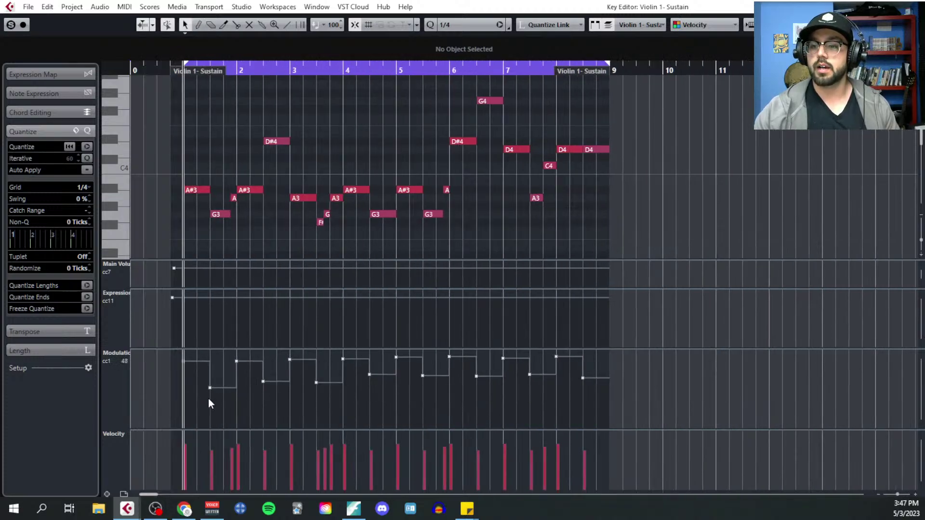
# Set the grid to 1/128 T and draw a smooth wave over the stepped modulation from just before bar 1 to the middle of bar 3
pyautogui.click(80, 190)
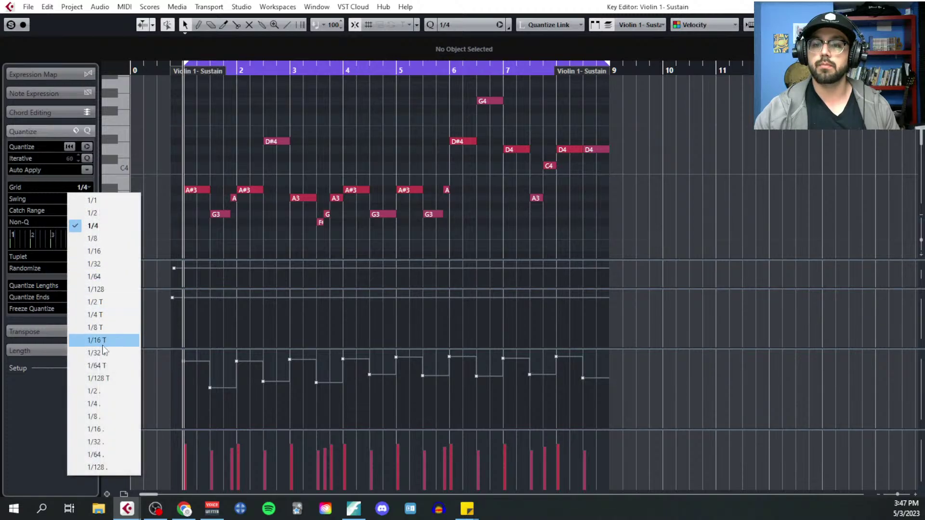
pyautogui.click(114, 379)
pyautogui.press('h')
pyautogui.press('h')
pyautogui.press('h')
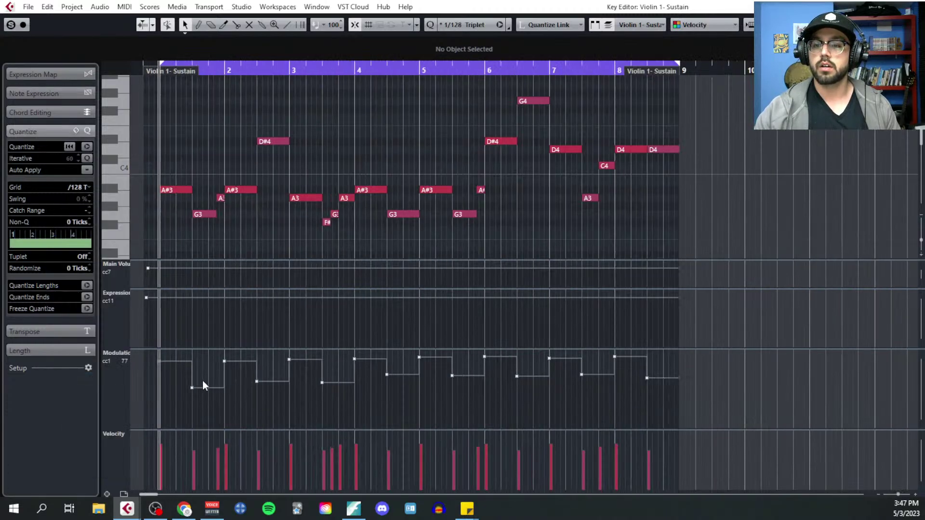
pyautogui.rightClick(226, 396)
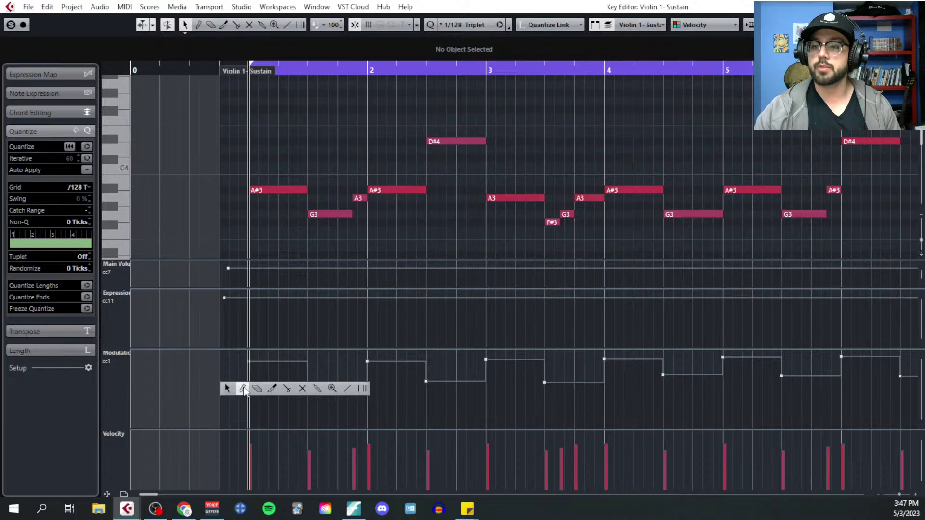
pyautogui.click(241, 388)
pyautogui.moveTo(238, 365)
pyautogui.mouseDown()
pyautogui.moveTo(271, 362)
pyautogui.moveTo(309, 385)
pyautogui.moveTo(359, 368)
pyautogui.moveTo(427, 378)
pyautogui.moveTo(473, 361)
pyautogui.moveTo(511, 362)
pyautogui.moveTo(544, 381)
pyautogui.mouseUp()
# Continue the freehand modulation wave from the middle of bar 3 to the part's end, peaking near each bar start and dipping mid-bar
pyautogui.hscroll(3, 453, 393)
pyautogui.hscroll(2, 454, 392)
pyautogui.moveTo(454, 393)
pyautogui.mouseDown()
pyautogui.moveTo(312, 379)
pyautogui.moveTo(378, 367)
pyautogui.moveTo(442, 376)
pyautogui.moveTo(485, 364)
pyautogui.moveTo(545, 386)
pyautogui.mouseUp()
pyautogui.hscroll(3, 429, 392)
pyautogui.moveTo(387, 384)
pyautogui.mouseDown()
pyautogui.moveTo(453, 365)
pyautogui.moveTo(531, 379)
pyautogui.moveTo(565, 369)
pyautogui.moveTo(632, 376)
pyautogui.mouseUp()
pyautogui.hscroll(3, 632, 376)
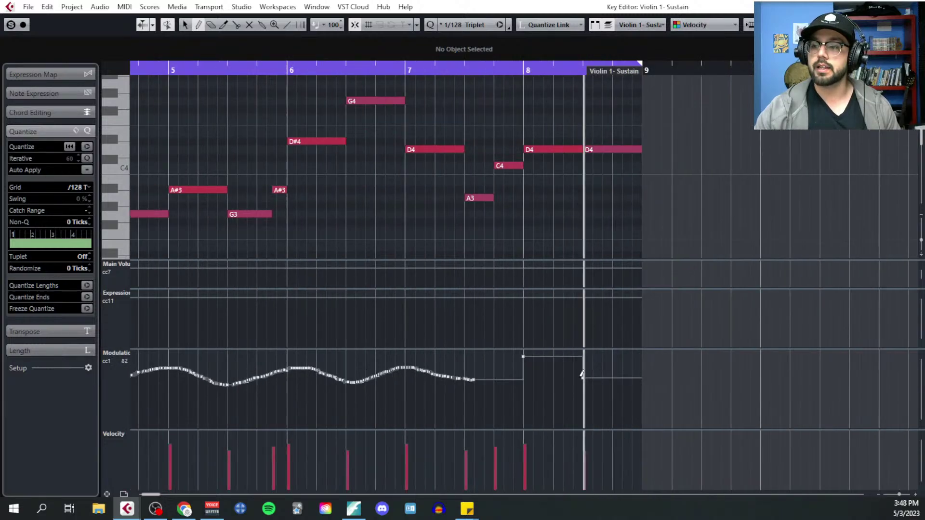
pyautogui.moveTo(471, 377)
pyautogui.mouseDown()
pyautogui.moveTo(532, 363)
pyautogui.moveTo(609, 367)
pyautogui.moveTo(644, 389)
pyautogui.mouseUp()
pyautogui.scroll(-2, 564, 399)
pyautogui.scroll(-2, 564, 399)
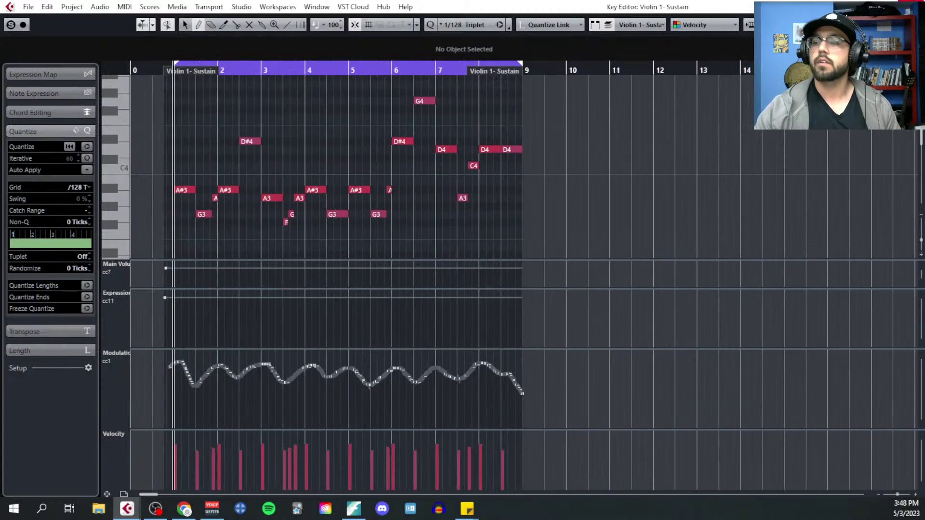
# Close the Key Editor, solo the Violin 1 - Sustain track, and reopen its part in the Key Editor
pyautogui.hotkey('ctrl', 'w')
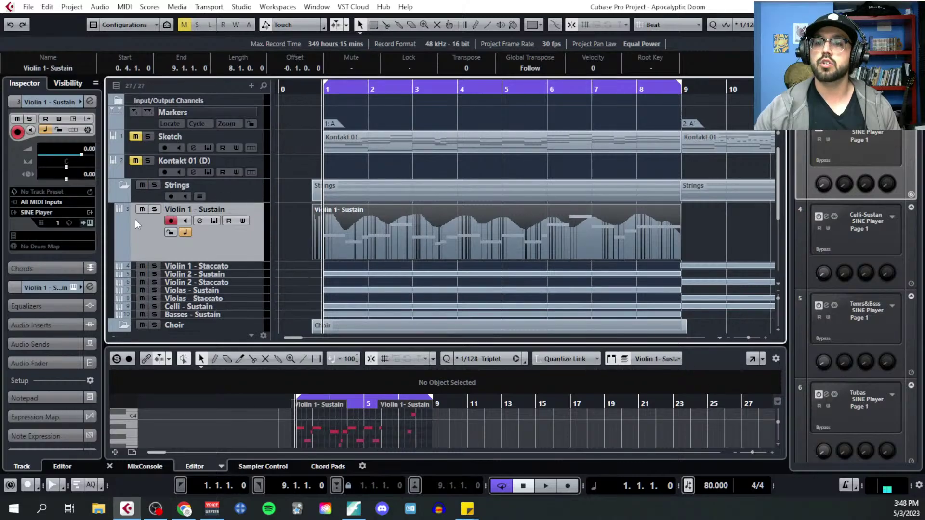
pyautogui.press('h')
pyautogui.press('h')
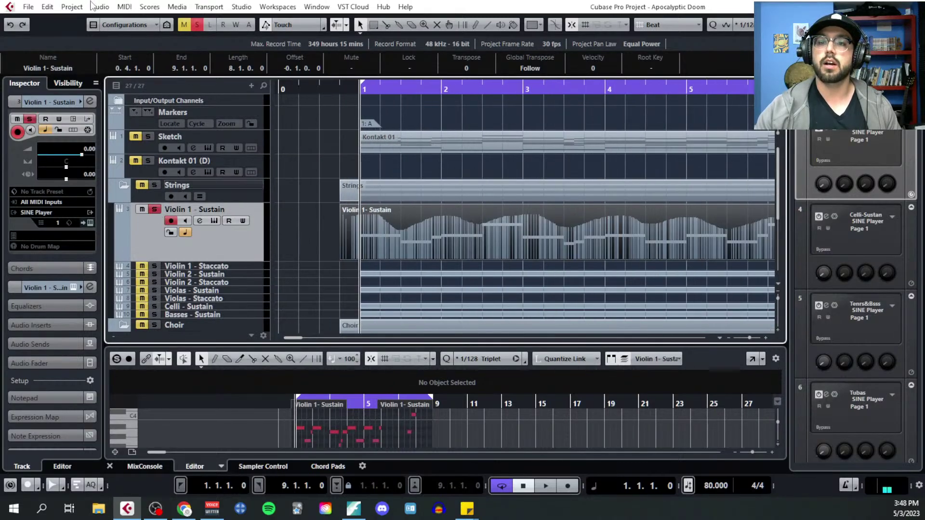
pyautogui.click(125, 7)
pyautogui.click(145, 21)
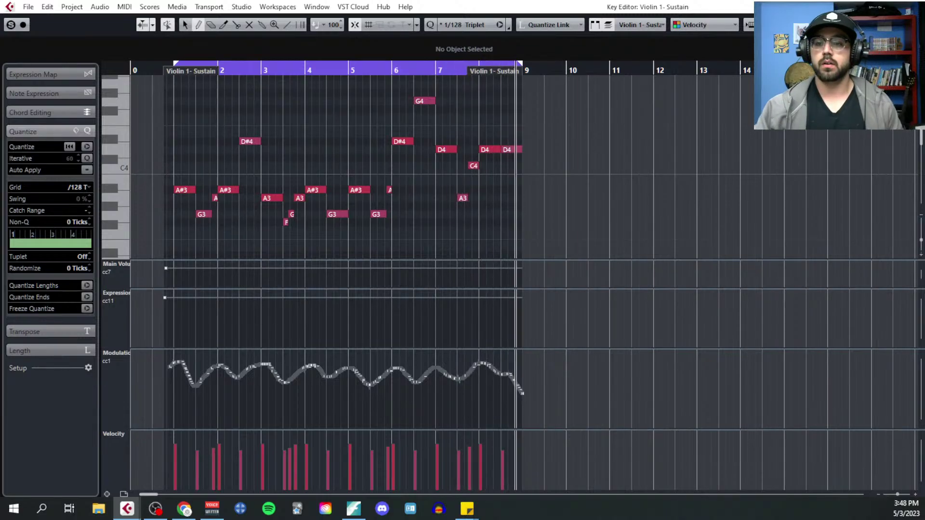
# Switch to the Object Selection tool and return to the project window by closing the Key Editor
pyautogui.rightClick(250, 384)
pyautogui.click(252, 384)
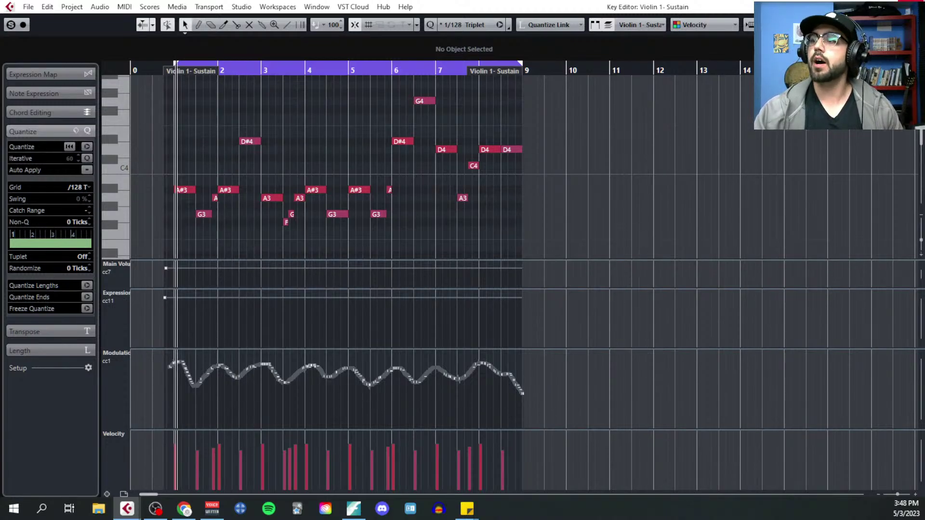
pyautogui.hotkey('ctrl', 'w')
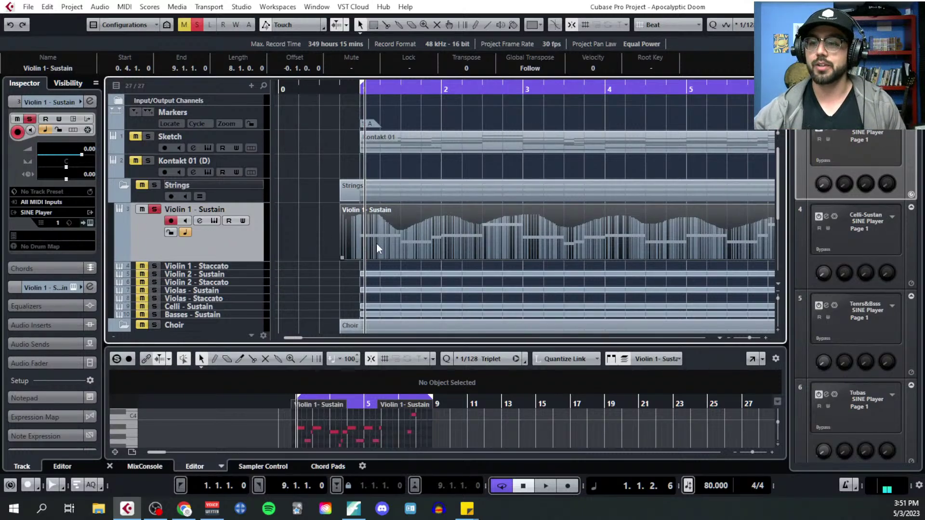
# Move the project cursor to 0.4.1.0, the start of the Violin 1 - Sustain part
pyautogui.scroll(2, 377, 244)
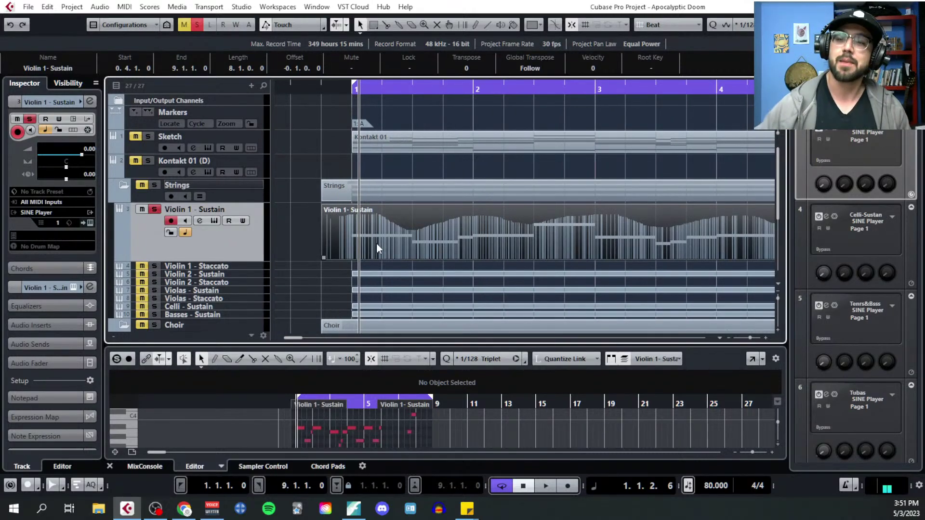
pyautogui.click(320, 89)
pyautogui.scroll(-2, 379, 164)
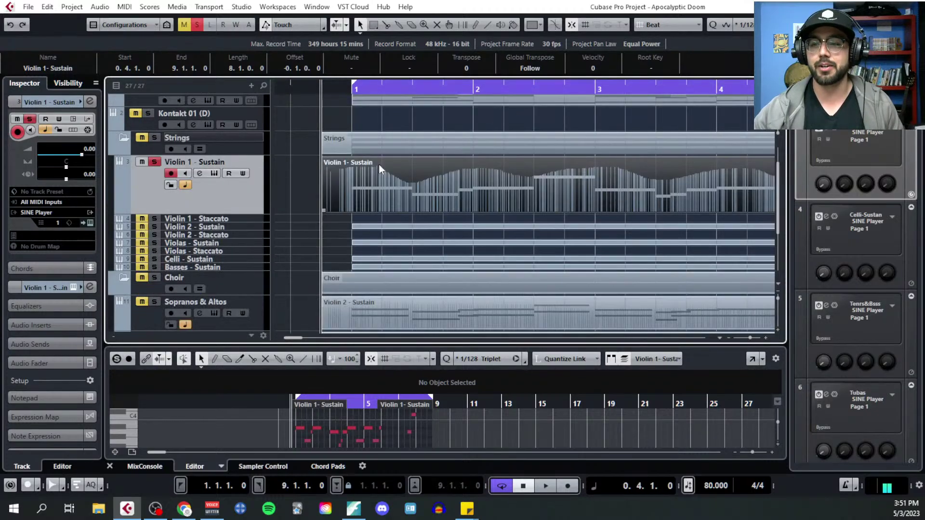
pyautogui.scroll(-2, 379, 164)
pyautogui.scroll(2, 325, 225)
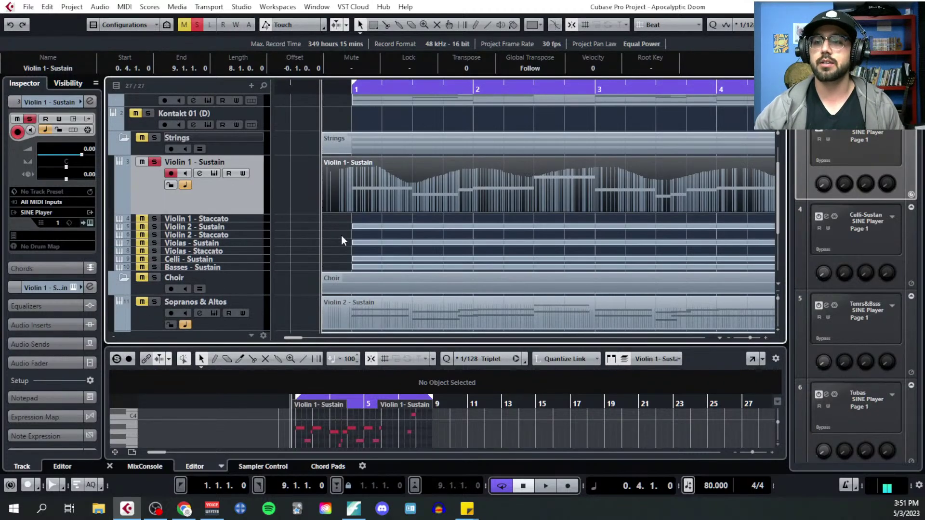
pyautogui.scroll(-2, 342, 236)
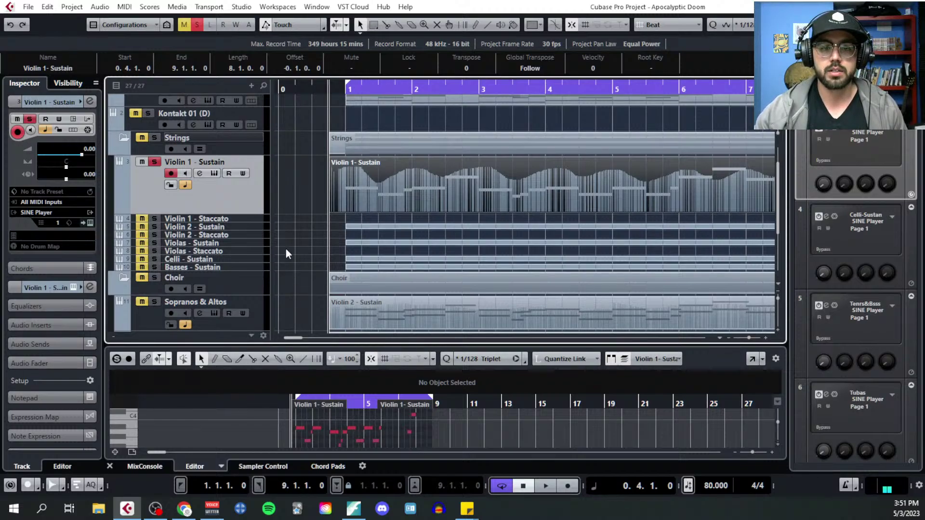
# Open the Violin 1 - Sustain channel settings, reset the peak meter, and play the part to check its level
pyautogui.click(199, 174)
pyautogui.click(742, 286)
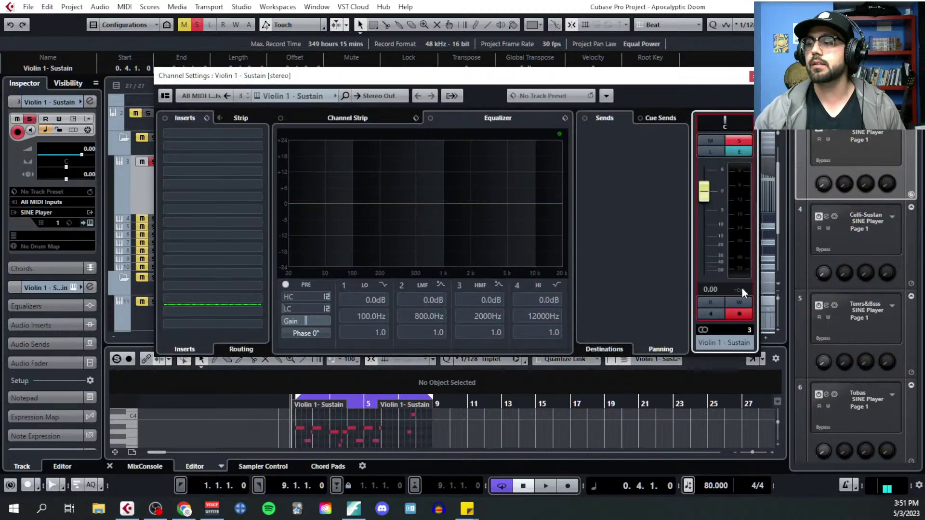
pyautogui.press('space')
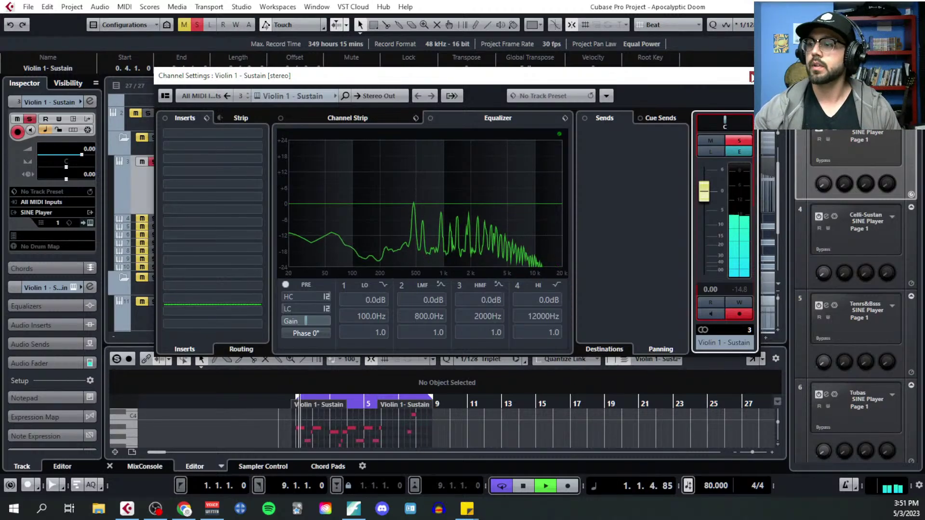
pyautogui.press('e')
pyautogui.press('space')
pyautogui.scroll(-4, 287, 222)
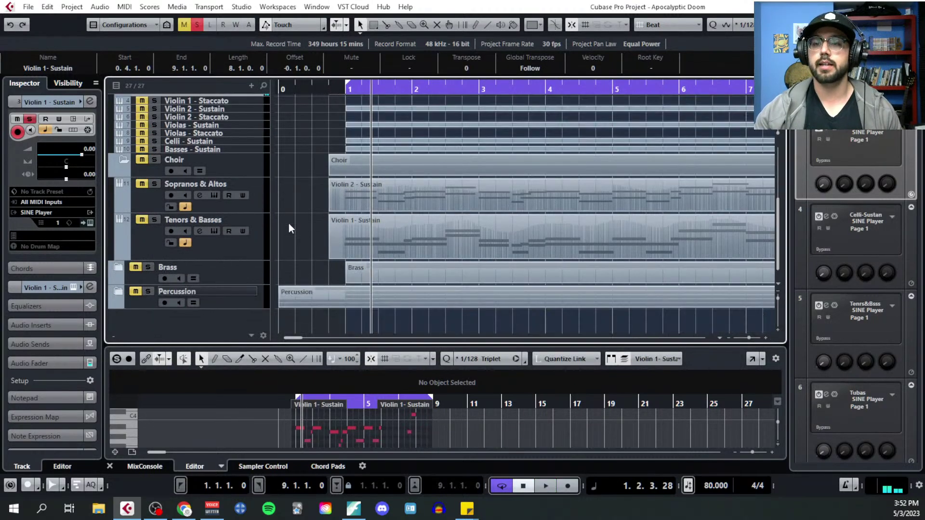
pyautogui.scroll(6, 327, 167)
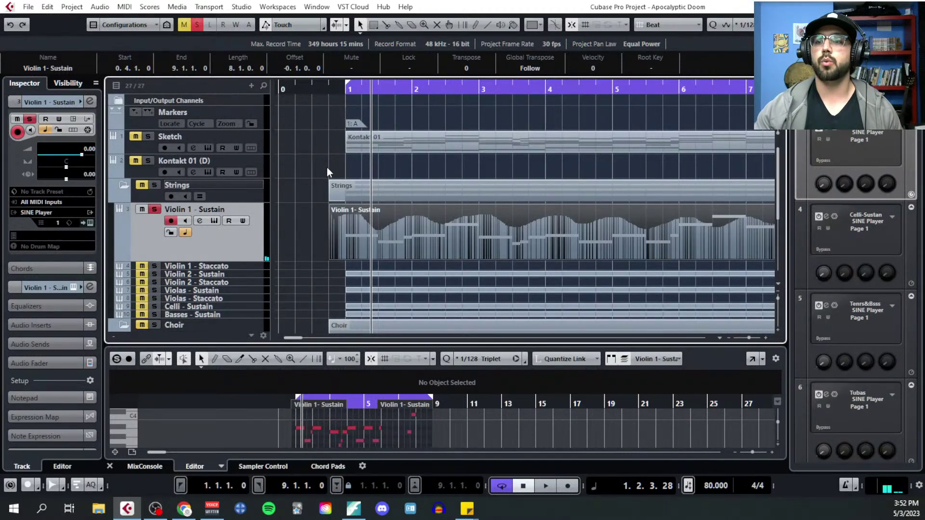
# Play the soloed Violin 1 - Sustain part from the start of bar 1 and stop playback near its end
pyautogui.click(341, 91)
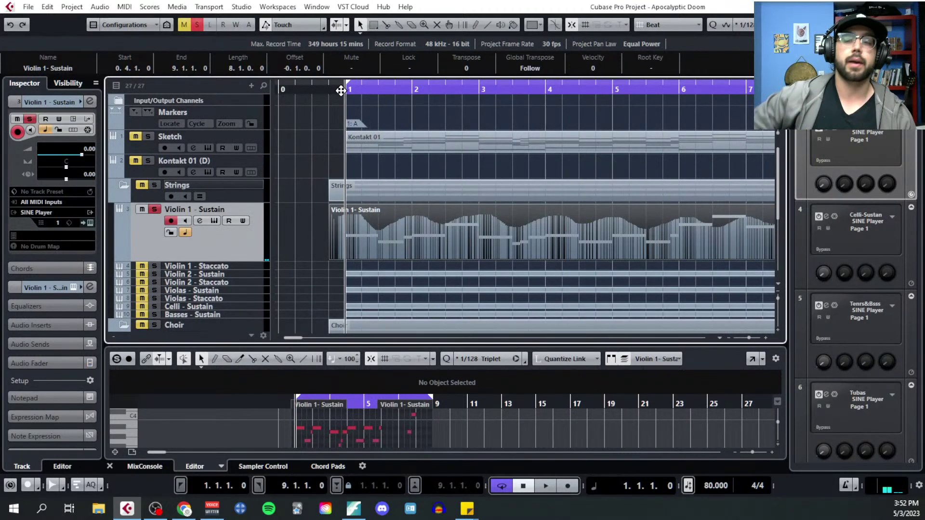
pyautogui.press('space')
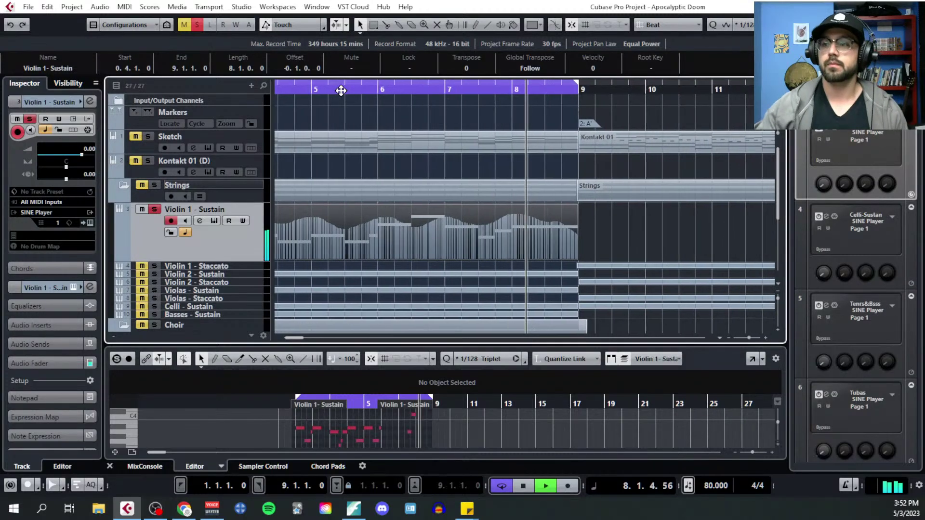
pyautogui.hscroll(-5, 394, 238)
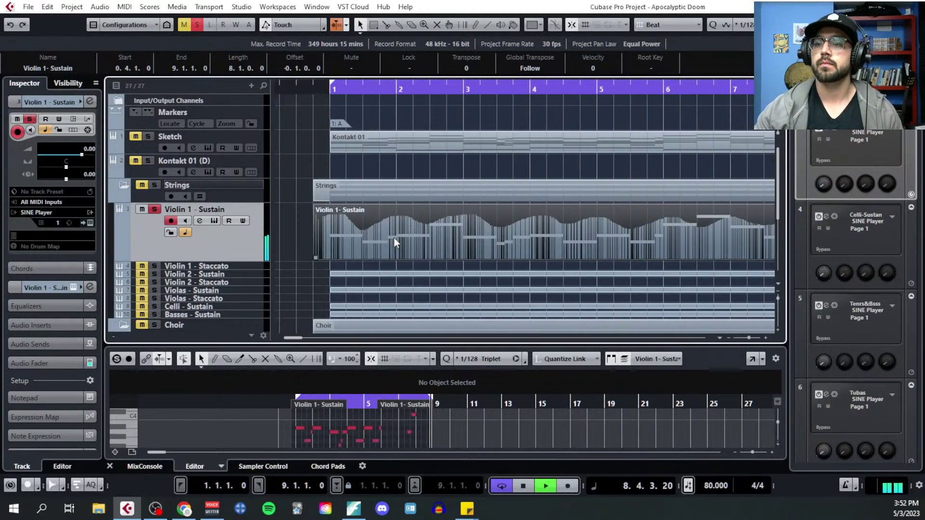
pyautogui.hscroll(1, 394, 238)
pyautogui.press('space')
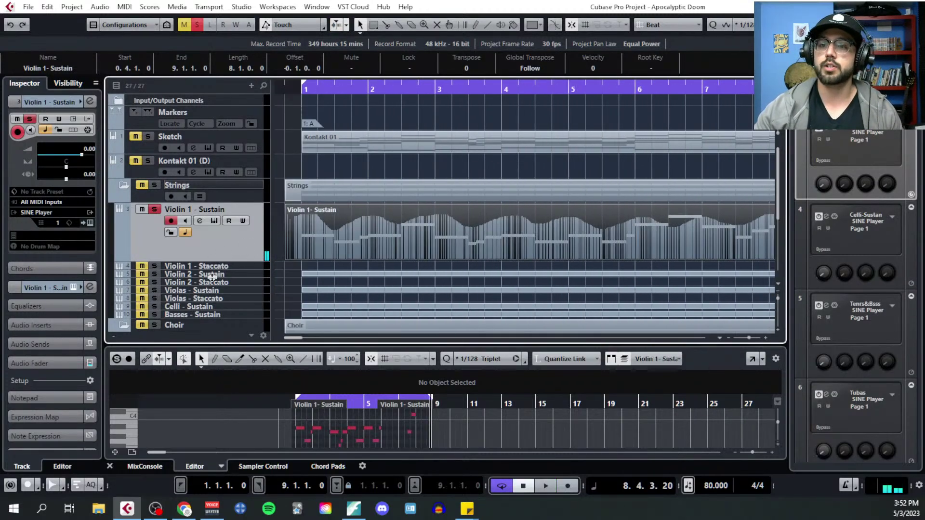
# Solo the Violin 2 - Sustain track and select its part
pyautogui.click(242, 275)
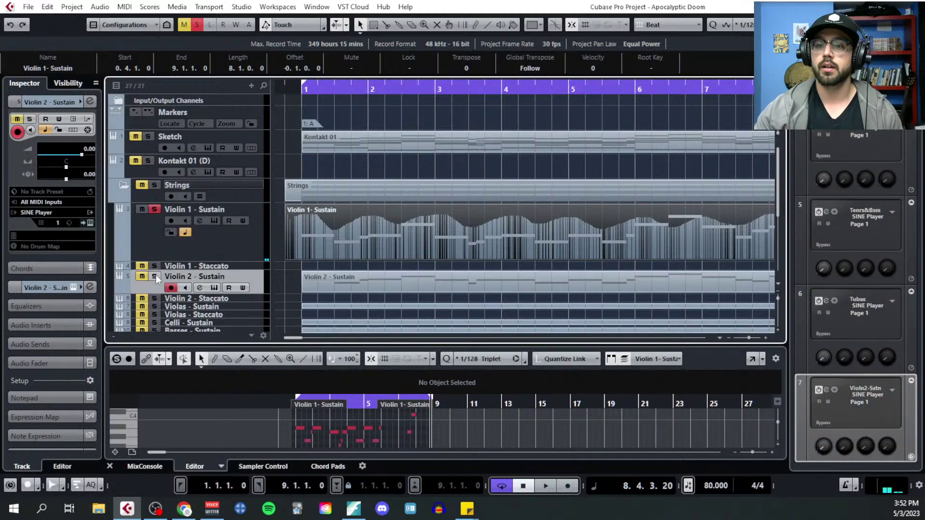
pyautogui.click(399, 288)
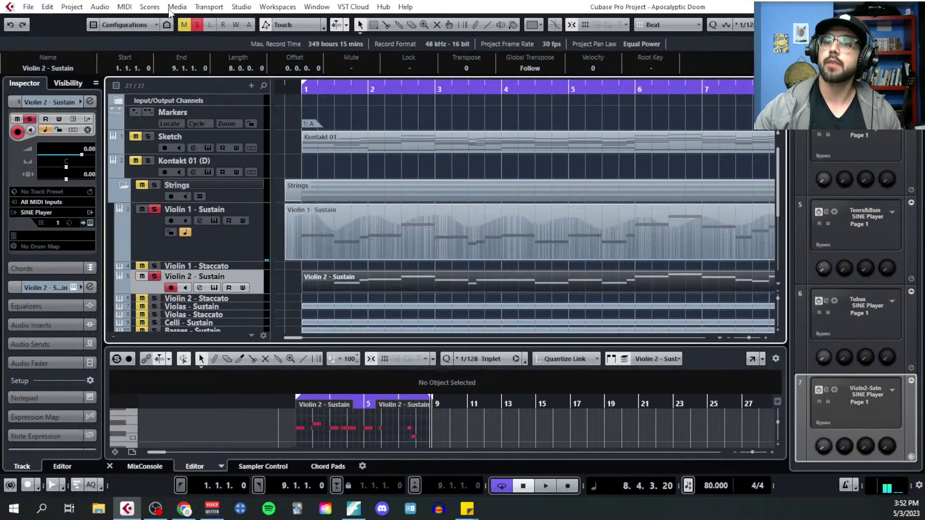
pyautogui.click(149, 7)
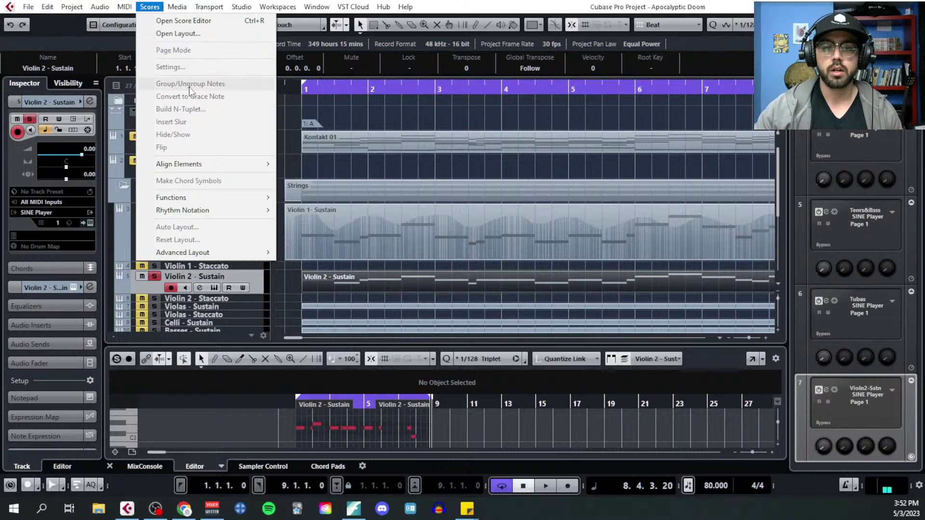
pyautogui.click(202, 21)
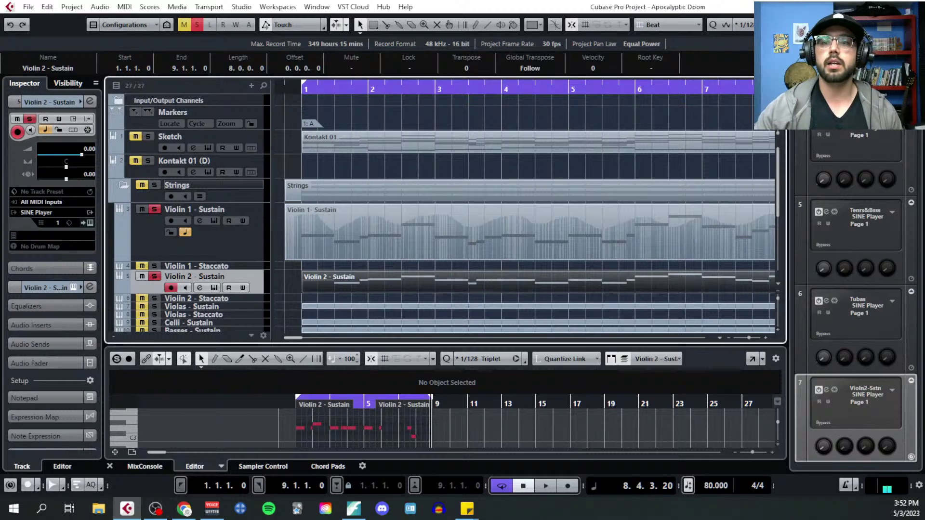
pyautogui.click(124, 7)
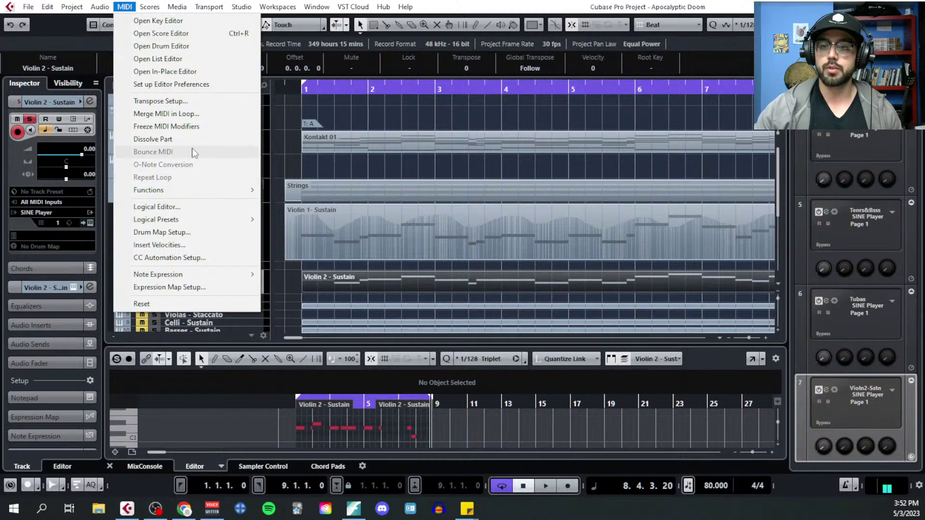
pyautogui.click(165, 6)
pyautogui.click(165, 6)
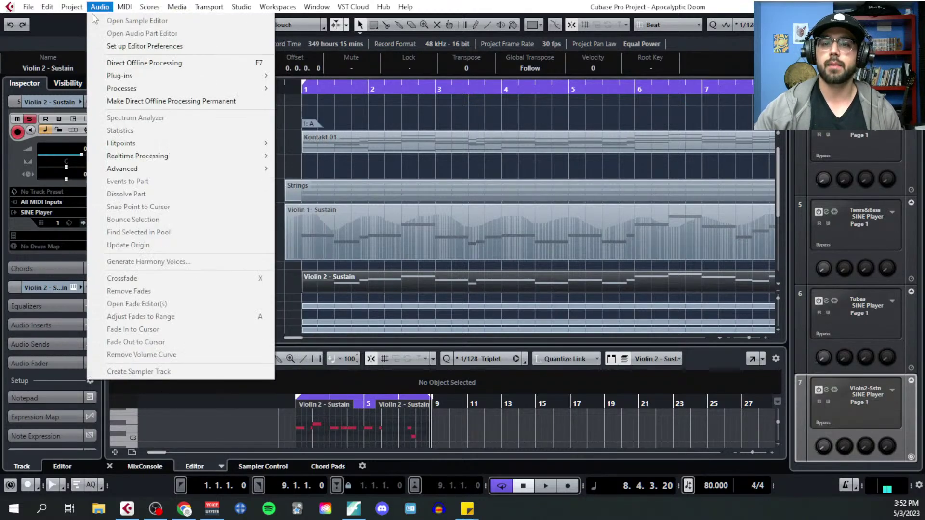
pyautogui.click(340, 284)
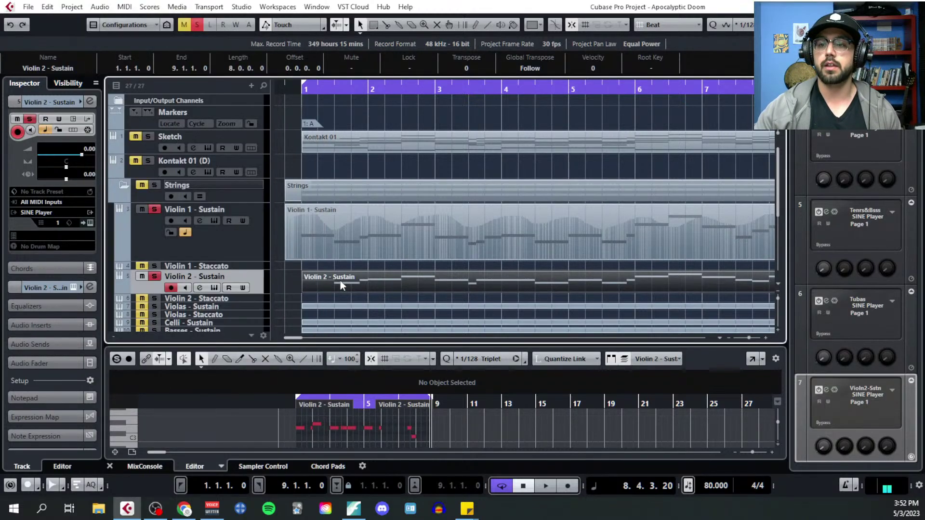
# Open the Violin 2 - Sustain part in the Key Editor with its notes in view from bar 1
pyautogui.click(153, 6)
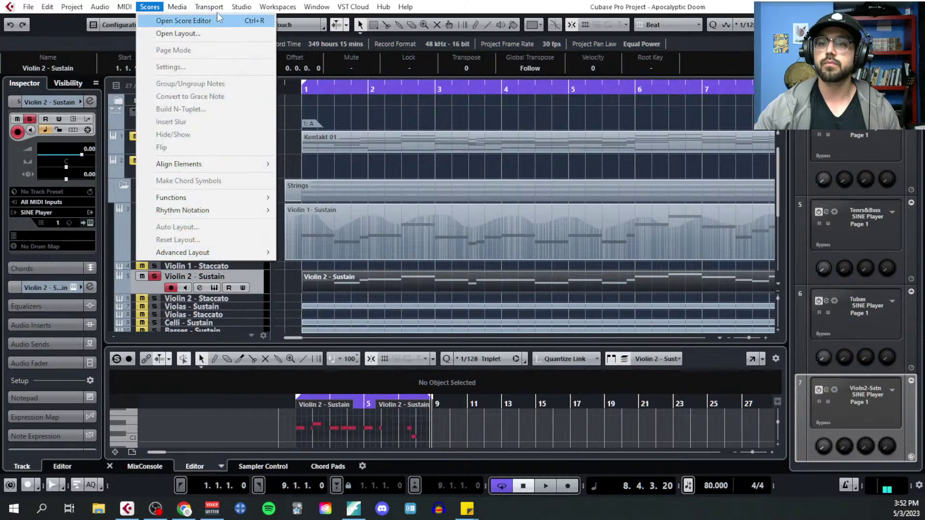
pyautogui.moveTo(238, 11)
pyautogui.moveTo(124, 7)
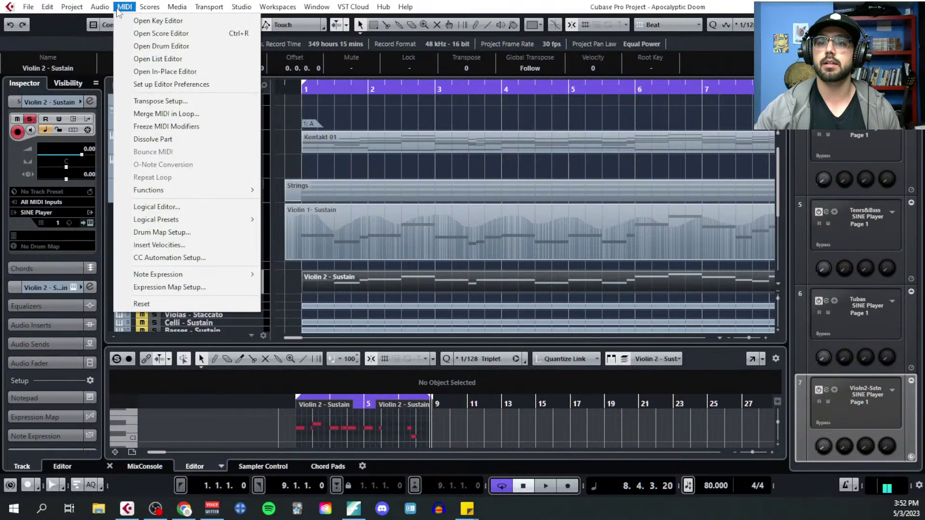
pyautogui.click(140, 21)
pyautogui.hscroll(-2, 241, 267)
pyautogui.scroll(-3, 270, 274)
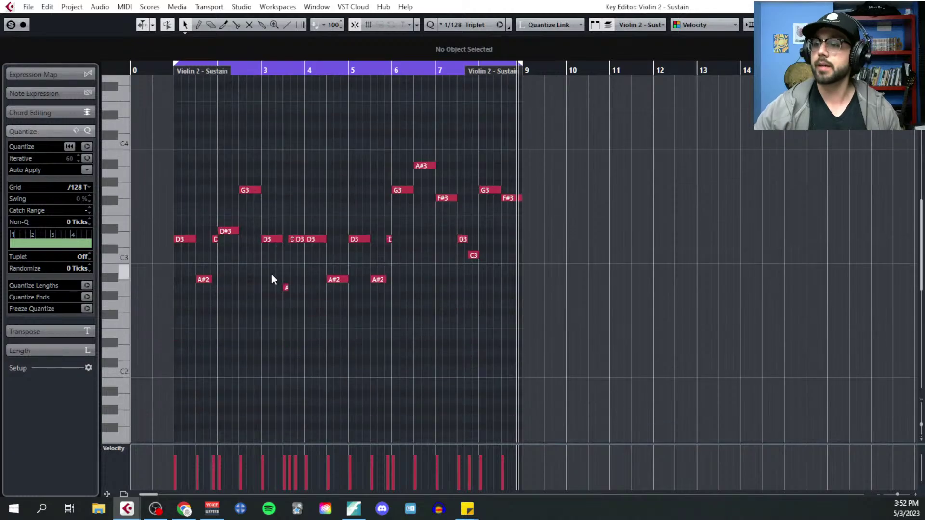
pyautogui.keyDown('ctrl'); pyautogui.scroll(3, 222, 296); pyautogui.keyUp('ctrl')
pyautogui.hscroll(-2, 199, 273)
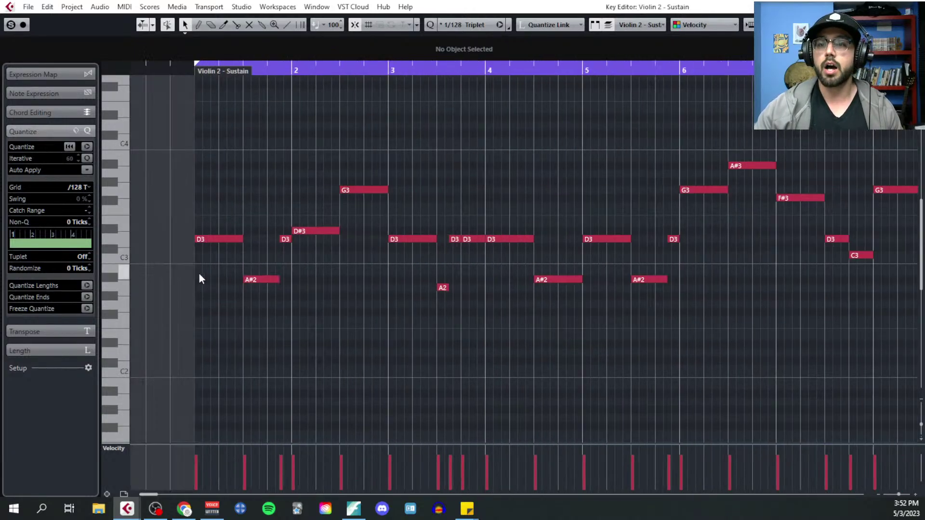
# Select the A#2 and D3 notes in the second half of bar 1 and set the quantize grid to 1/4
pyautogui.moveTo(260, 232); pyautogui.dragTo(286, 290)
pyautogui.click(90, 188)
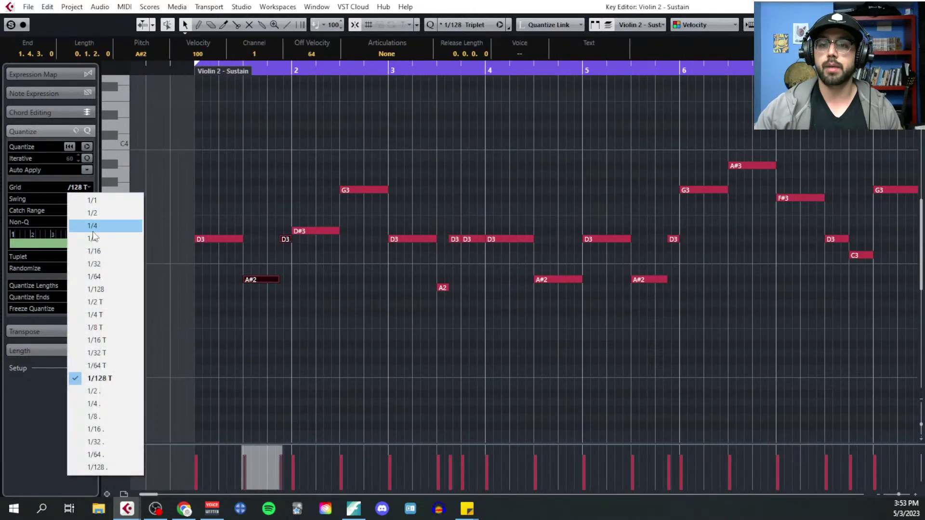
pyautogui.click(92, 225)
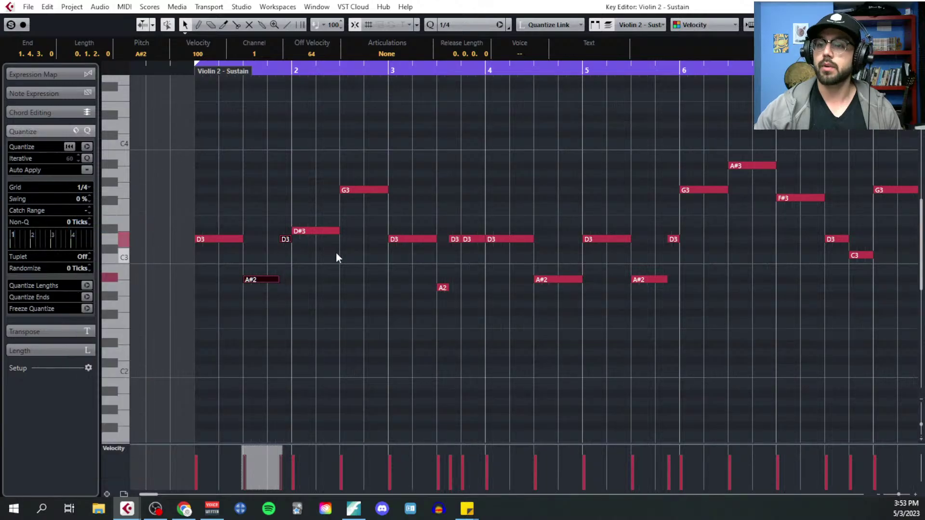
# Add the second-half notes of bars 2 to 8 to the selection and lower the velocity of all selected notes
pyautogui.keyDown('shift'); pyautogui.click(362, 191); pyautogui.keyUp('shift')
pyautogui.moveTo(442, 230); pyautogui.dragTo(471, 297)
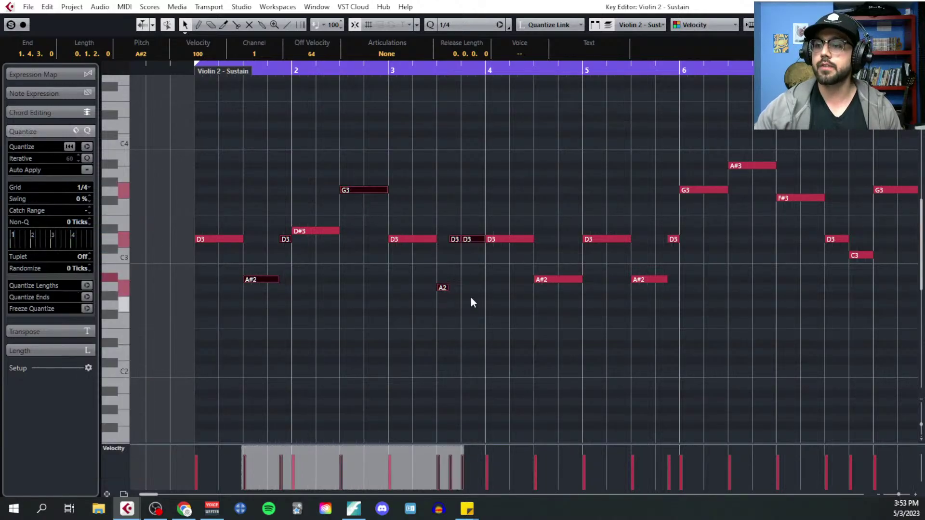
pyautogui.moveTo(551, 223); pyautogui.dragTo(564, 297)
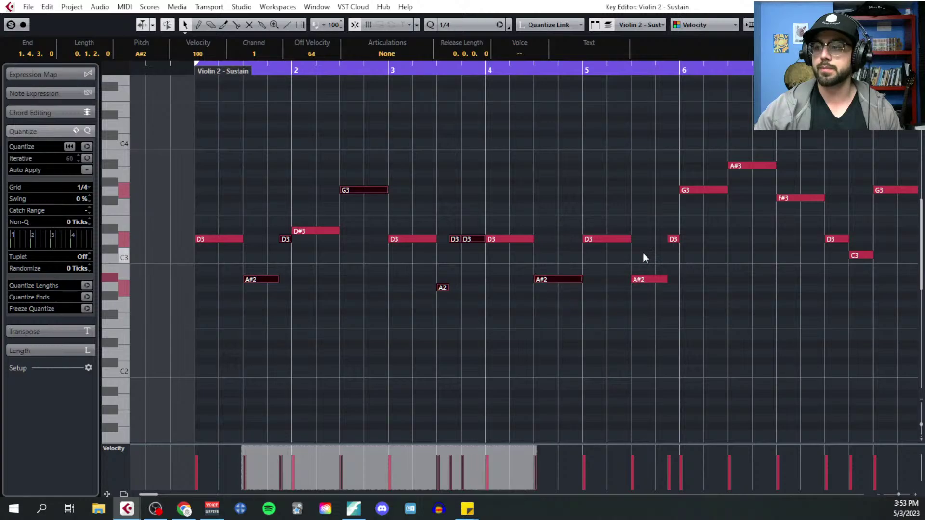
pyautogui.moveTo(641, 224); pyautogui.dragTo(673, 300)
pyautogui.hscroll(3, 620, 299)
pyautogui.keyDown('shift'); pyautogui.click(662, 166); pyautogui.keyUp('shift')
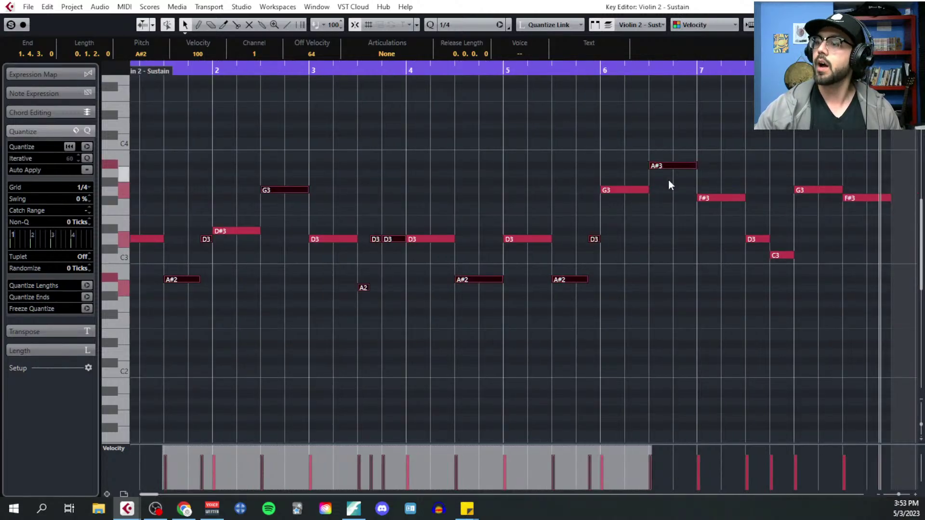
pyautogui.moveTo(742, 231); pyautogui.dragTo(800, 264)
pyautogui.keyDown('shift'); pyautogui.click(855, 198); pyautogui.keyUp('shift')
pyautogui.hscroll(-2, 469, 380)
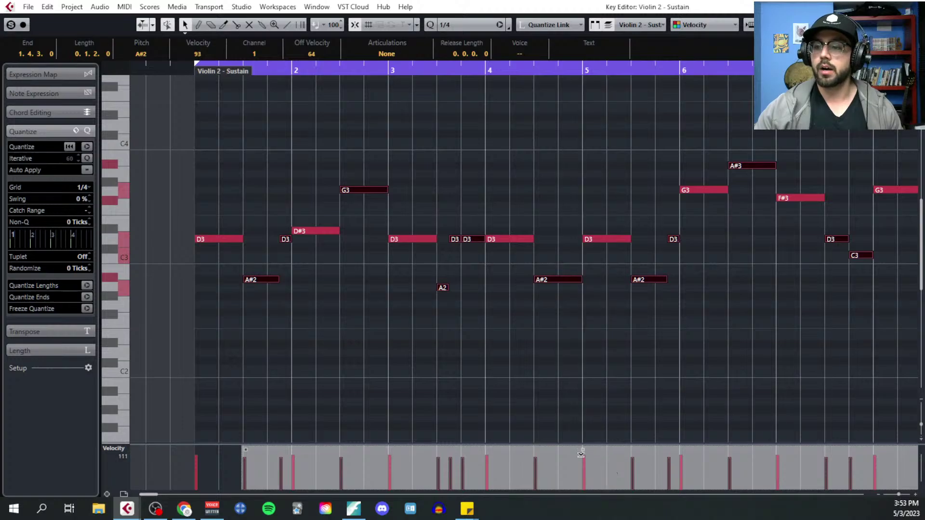
pyautogui.click(547, 410)
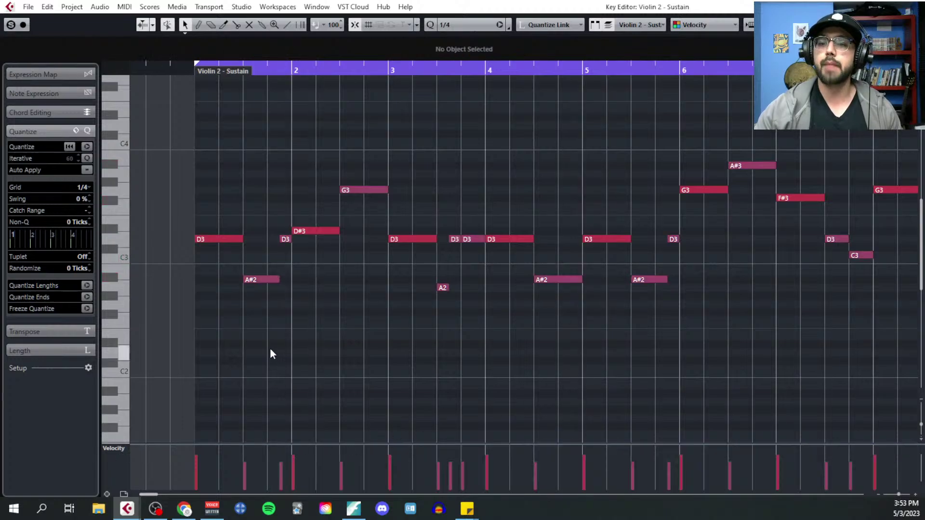
# Add a CC 11 (Expression) controller lane above the velocity lane and make it taller
pyautogui.press('g')
pyautogui.press('g')
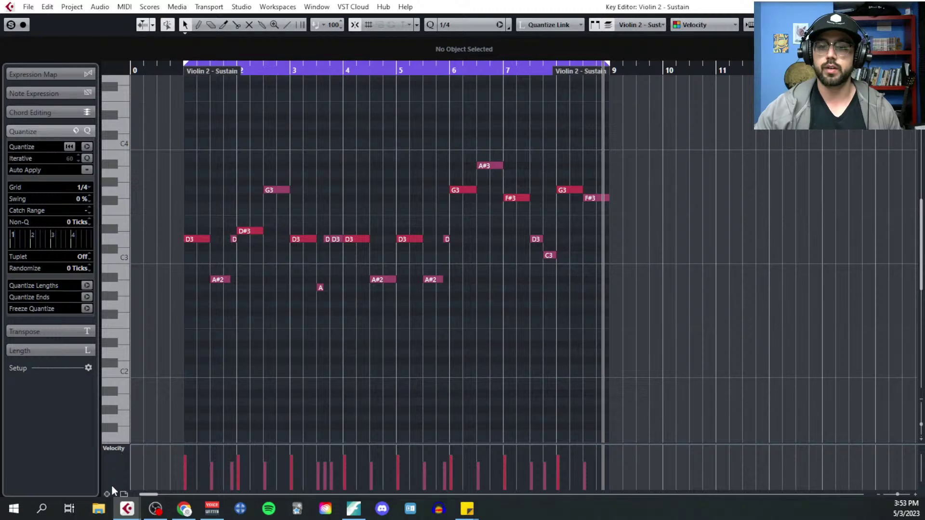
pyautogui.click(107, 493)
pyautogui.click(122, 354)
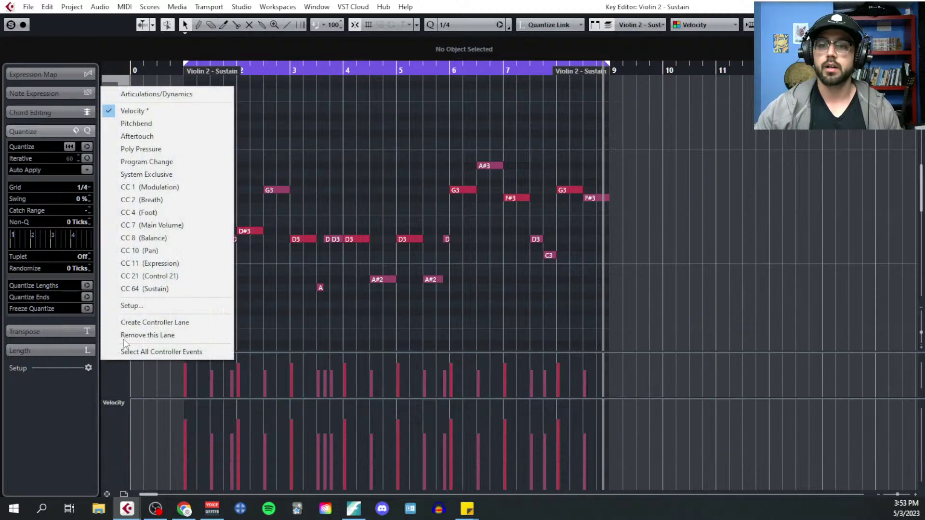
pyautogui.click(172, 263)
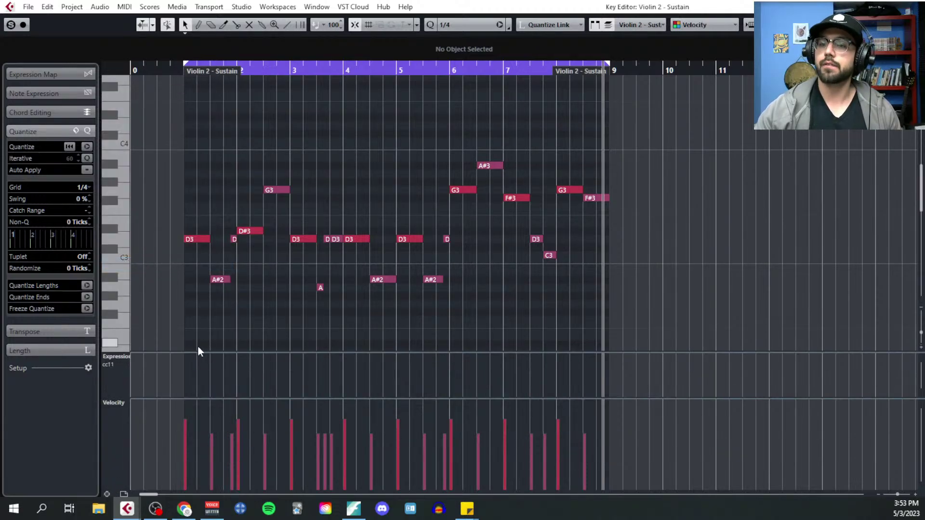
pyautogui.moveTo(198, 350); pyautogui.dragTo(193, 302)
pyautogui.scroll(4, 186, 261)
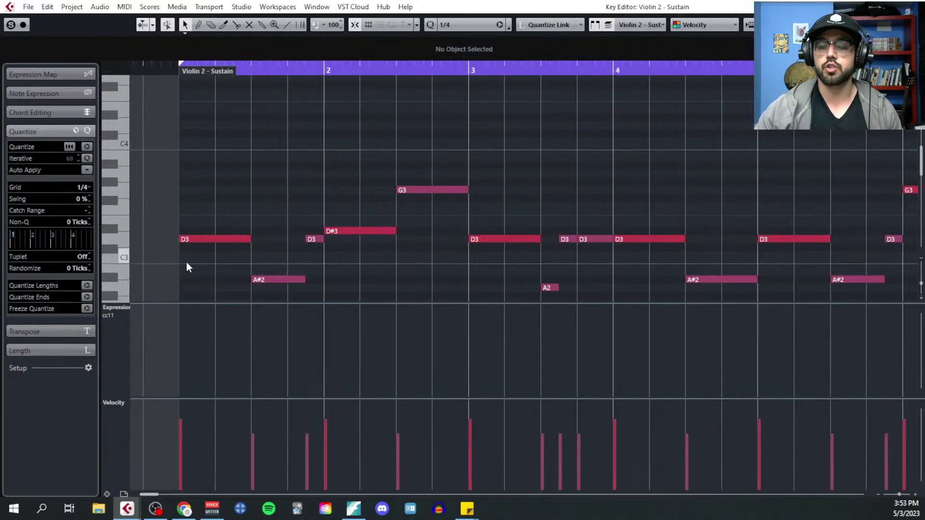
# Switch to the Draw tool, close the Key Editor, and extend the Violin 2 - Sustain part's start back to 0.4.1.0
pyautogui.rightClick(190, 328)
pyautogui.click(197, 328)
pyautogui.click(915, 7)
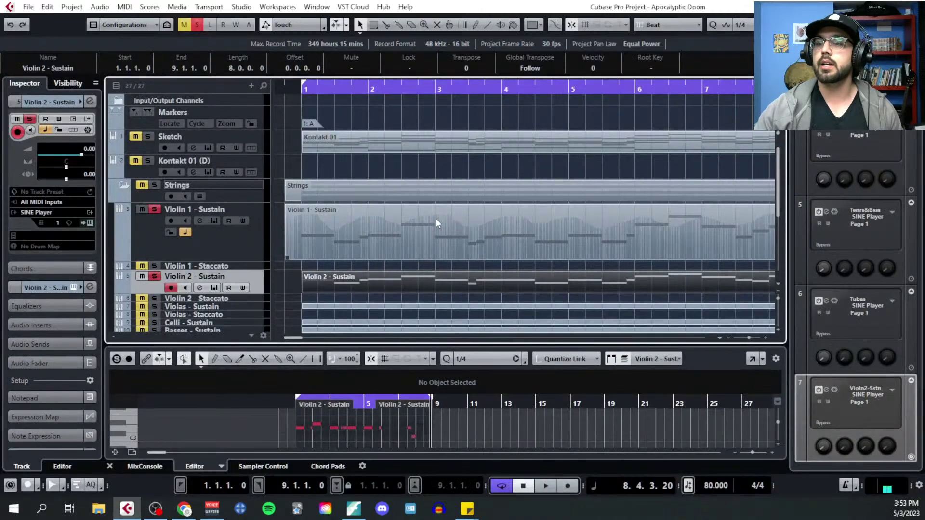
pyautogui.moveTo(305, 292); pyautogui.dragTo(286, 292)
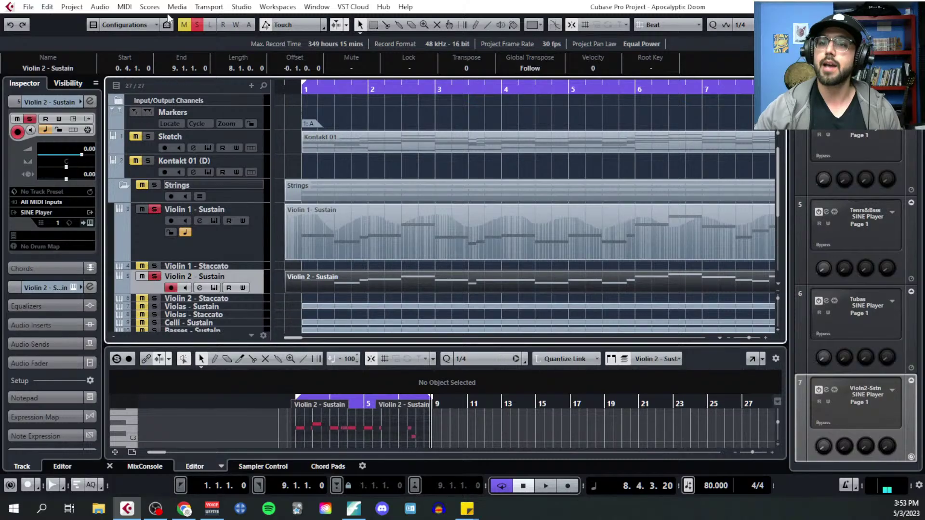
pyautogui.click(126, 7)
pyautogui.click(159, 18)
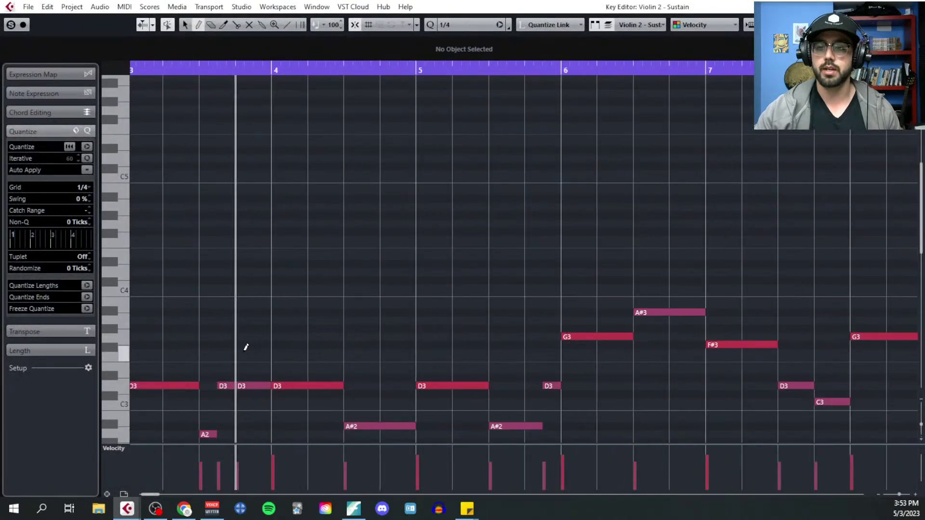
pyautogui.hscroll(-3, 193, 339)
pyautogui.scroll(-4, 281, 342)
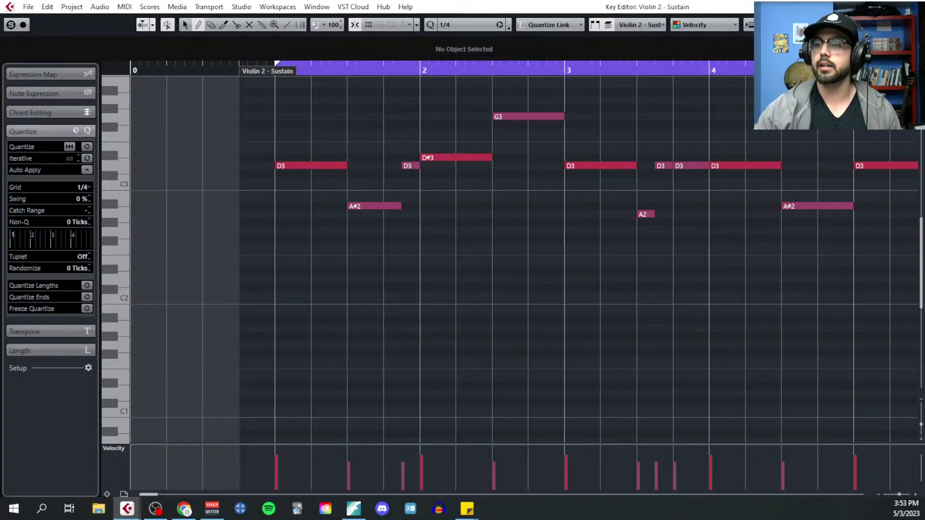
pyautogui.press('Return')
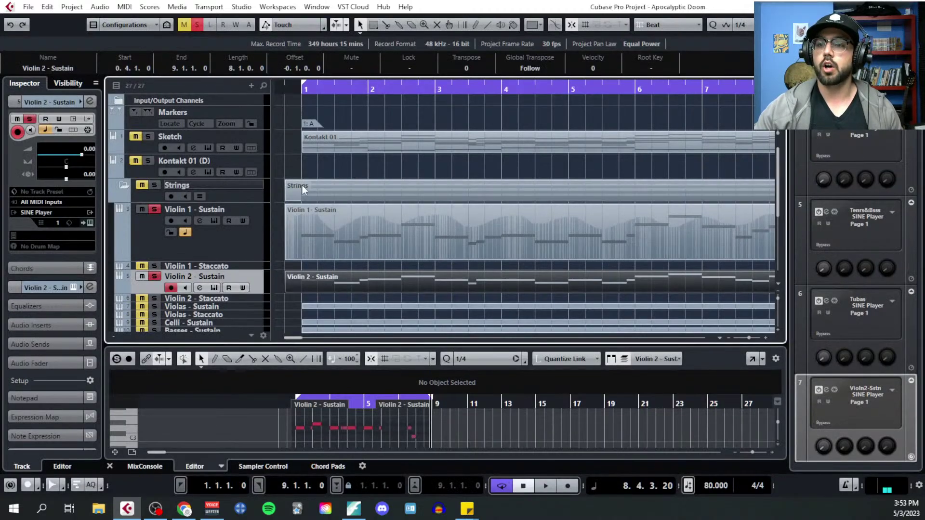
# Reopen the extended Violin 2 - Sustain part in the Key Editor and bring its beginning into view
pyautogui.click(124, 6)
pyautogui.click(140, 71)
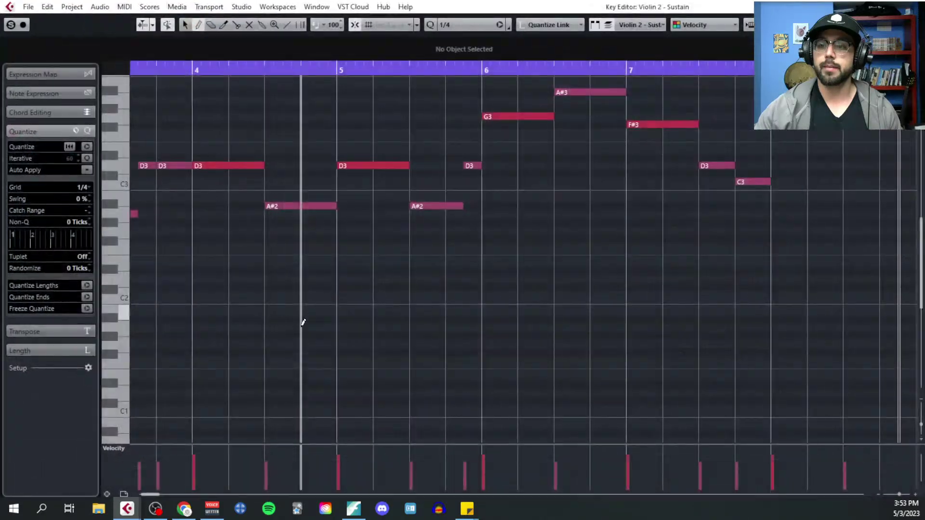
pyautogui.scroll(-4, 303, 320)
pyautogui.hscroll(-2, 279, 326)
pyautogui.scroll(4, 280, 329)
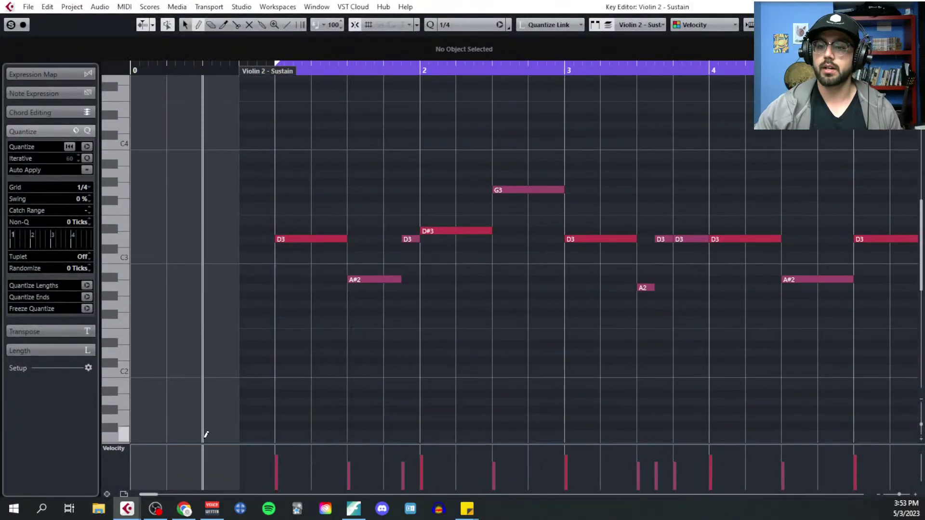
# Add a second controller lane to the part and set it to CC 7 (Main Volume)
pyautogui.click(108, 494)
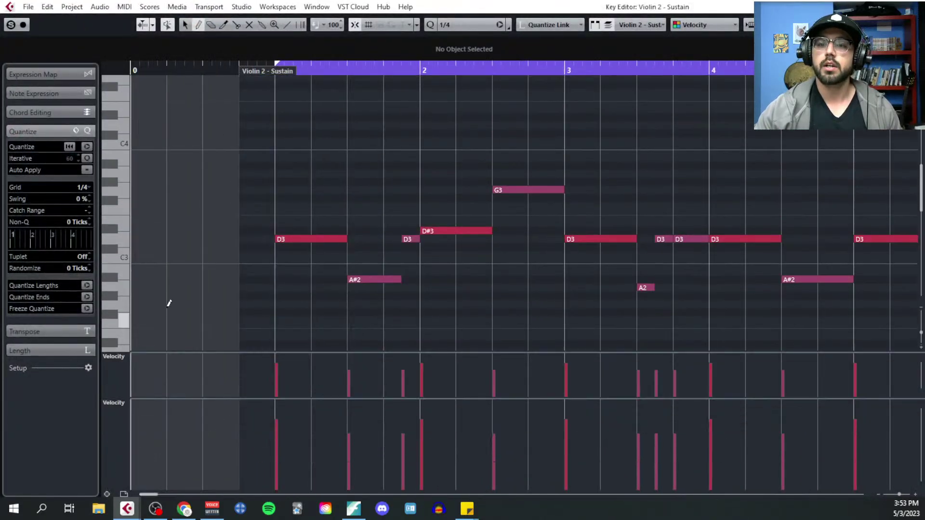
pyautogui.click(121, 358)
pyautogui.click(179, 225)
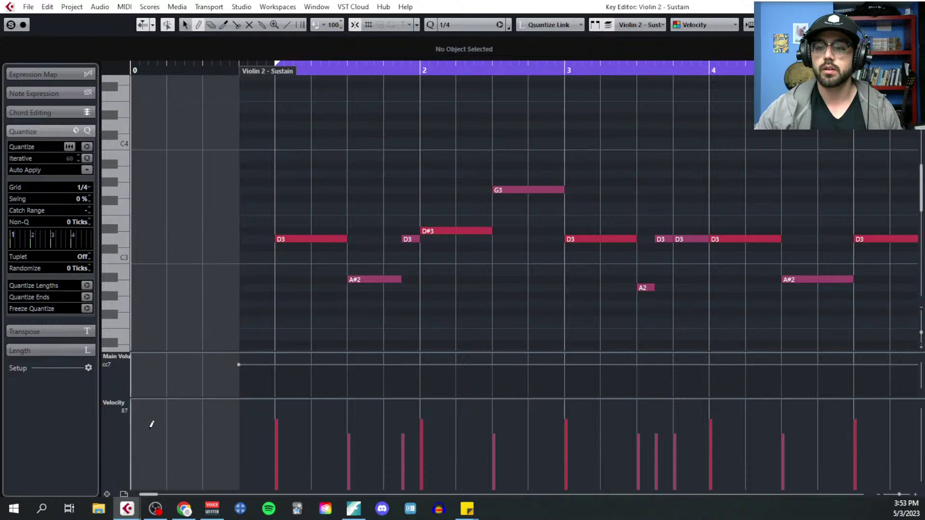
# Add a controller lane for CC 11 (Expression) between the Main Volume and velocity lanes and reduce its height
pyautogui.click(107, 494)
pyautogui.click(120, 332)
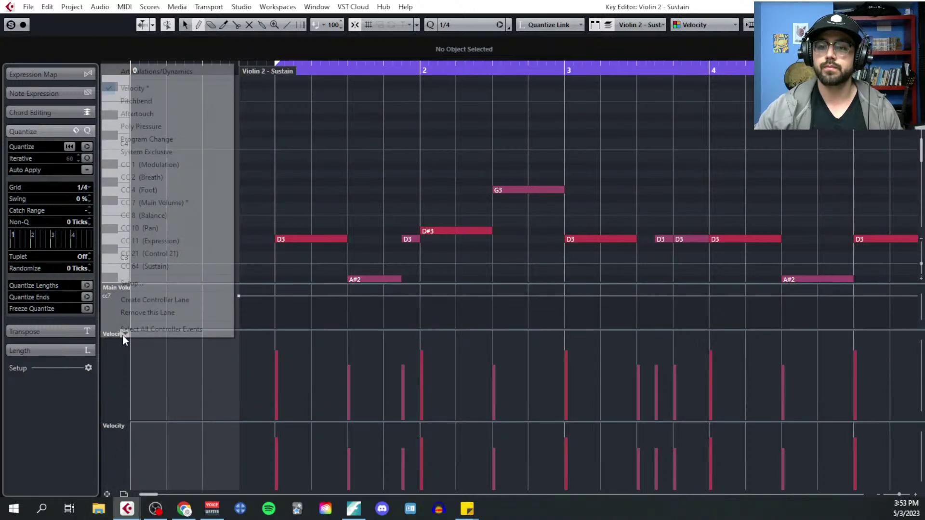
pyautogui.click(178, 240)
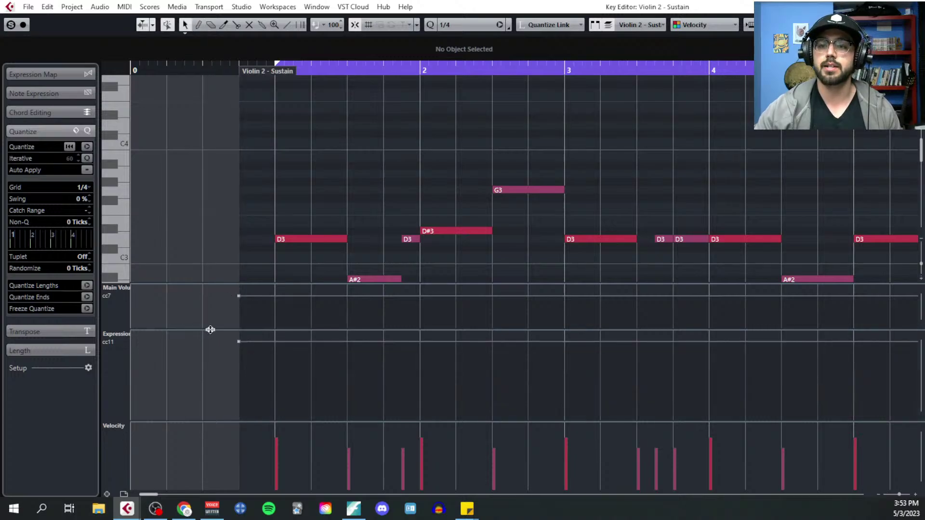
pyautogui.moveTo(209, 330); pyautogui.dragTo(213, 411)
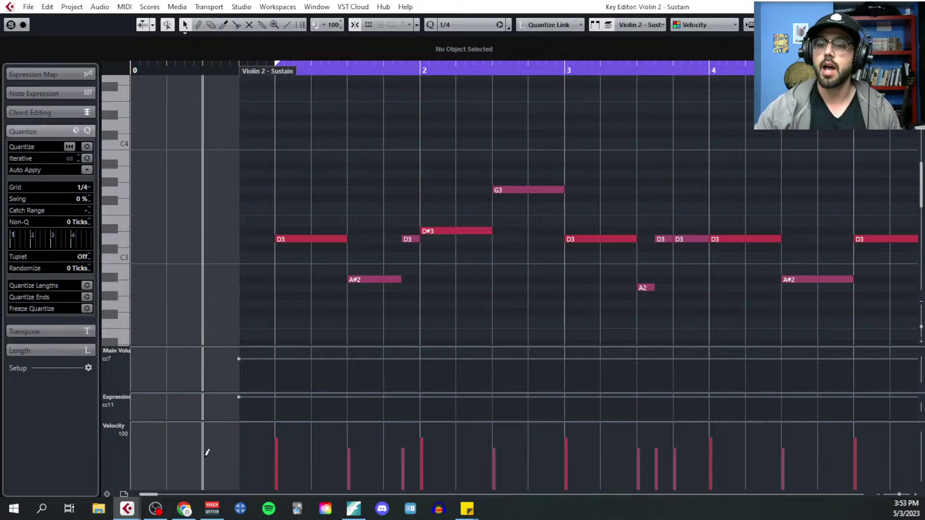
# Add another controller lane set to CC 1 (Modulation) above the velocity lane and switch to the Draw tool
pyautogui.click(107, 494)
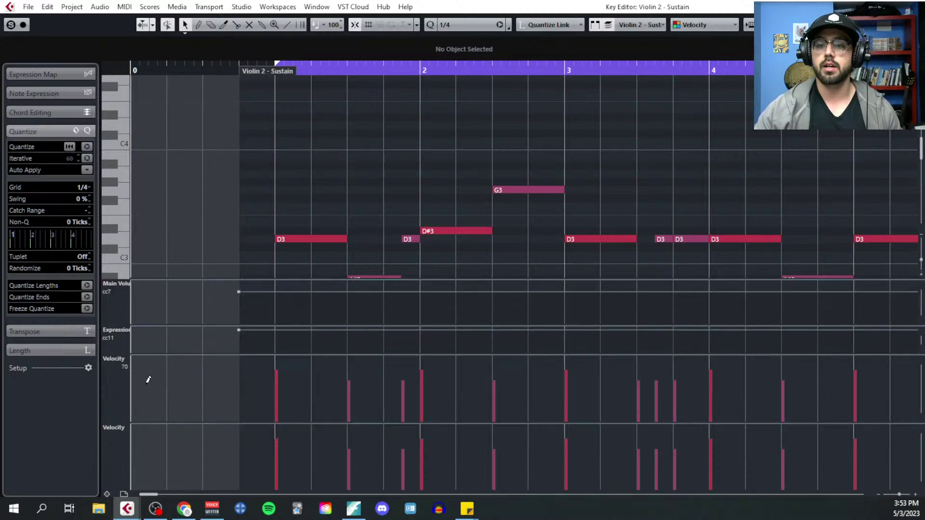
pyautogui.click(129, 366)
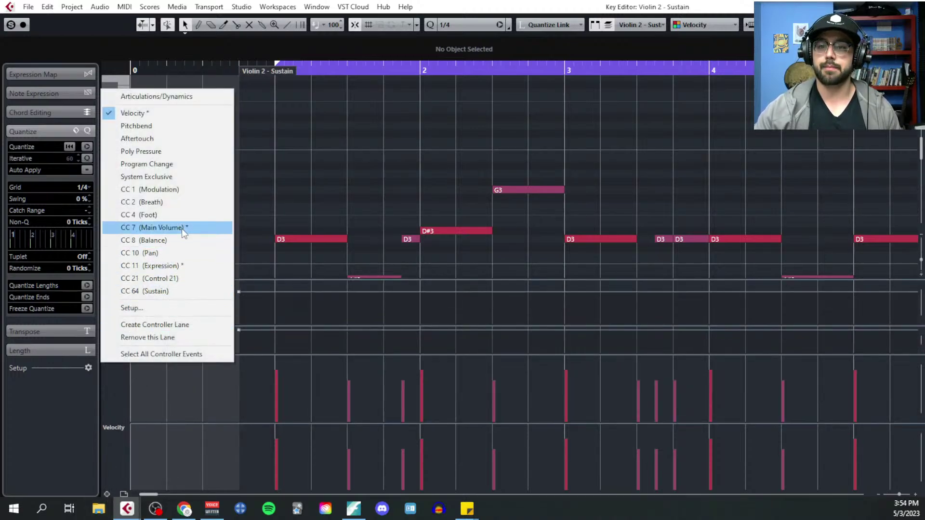
pyautogui.click(173, 193)
pyautogui.scroll(1, 268, 418)
pyautogui.scroll(1, 279, 400)
pyautogui.scroll(-2, 291, 383)
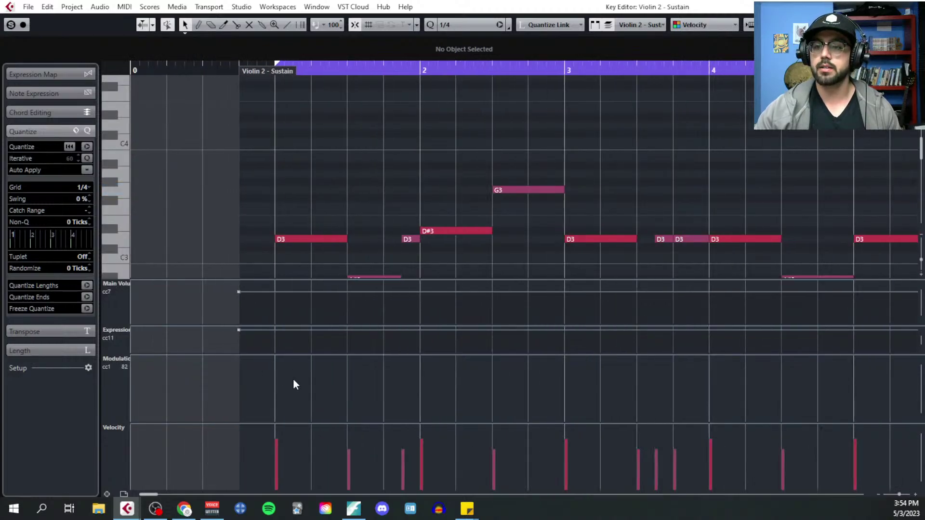
pyautogui.rightClick(292, 376)
pyautogui.click(307, 378)
pyautogui.scroll(-1, 303, 235)
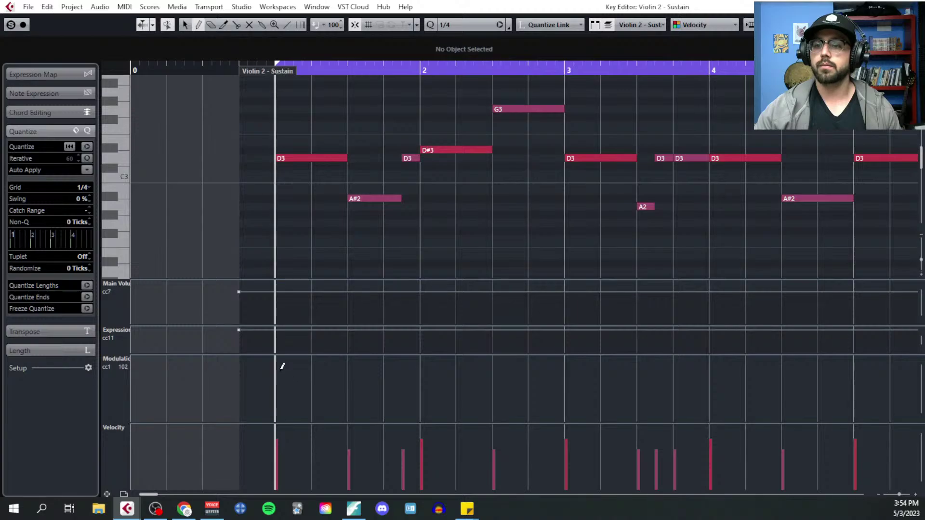
# Draw stepped half-bar modulation values through bars 1 to 5, higher on each downbeat and lower from beat 3
pyautogui.moveTo(283, 367)
pyautogui.mouseDown()
pyautogui.moveTo(342, 378)
pyautogui.moveTo(428, 361)
pyautogui.moveTo(499, 381)
pyautogui.moveTo(568, 365)
pyautogui.moveTo(611, 389)
pyautogui.moveTo(641, 384)
pyautogui.mouseUp()
pyautogui.hscroll(5, 599, 380)
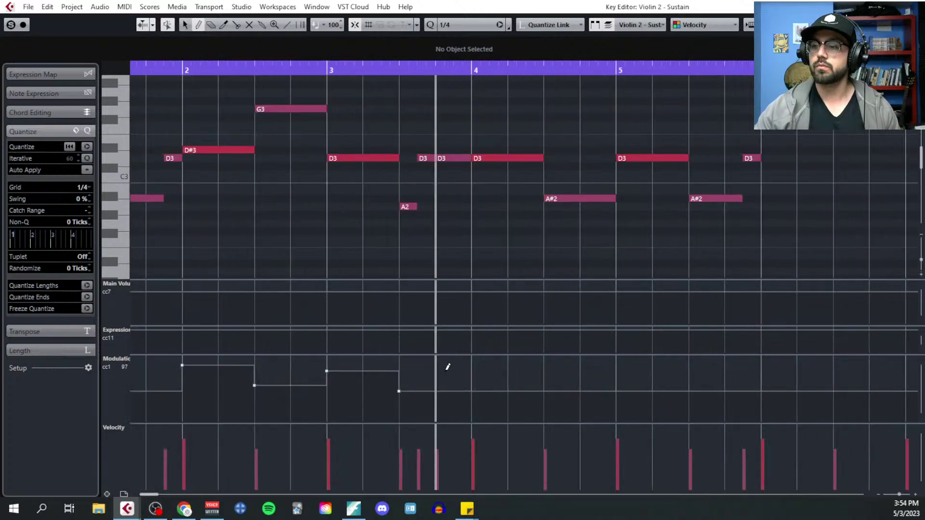
pyautogui.click(482, 371)
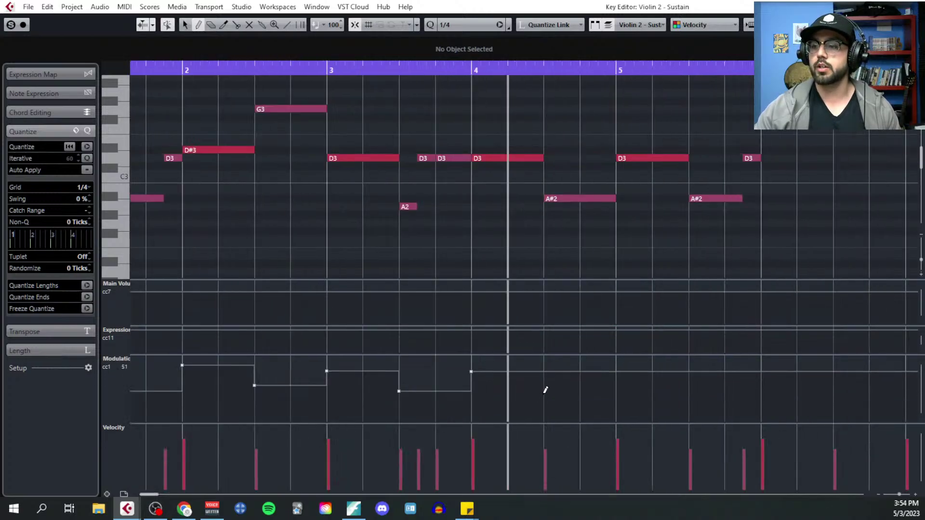
pyautogui.click(544, 393)
pyautogui.click(618, 376)
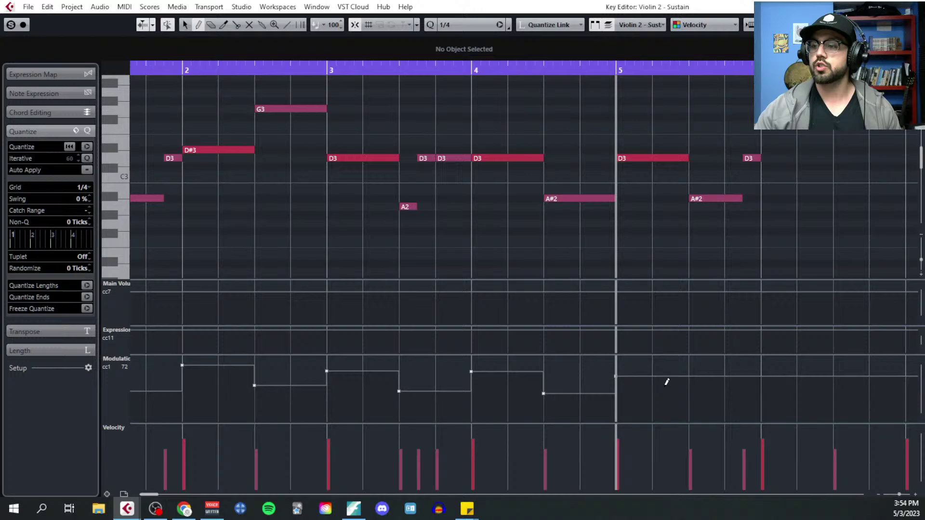
pyautogui.click(693, 392)
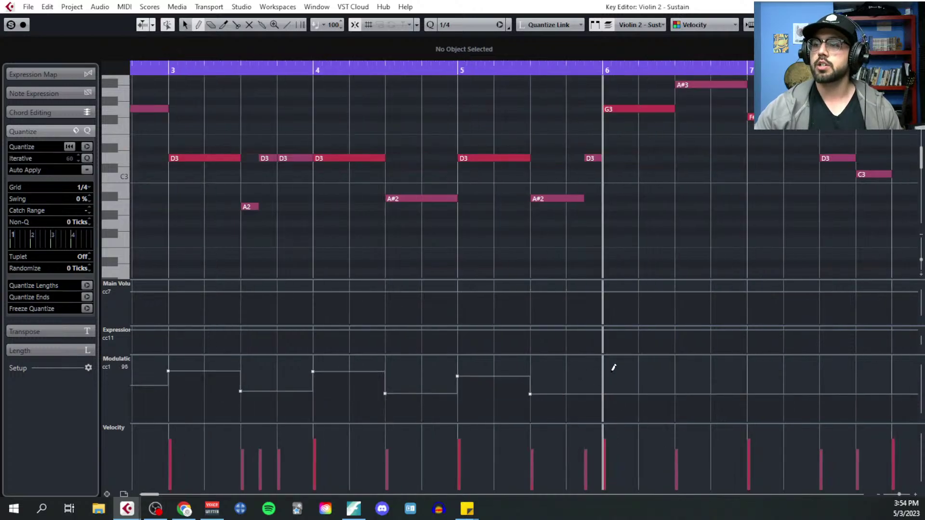
# Continue the stepped half-bar modulation through bars 6 to 8, alternating high downbeats with lower values on beat 3
pyautogui.click(615, 369)
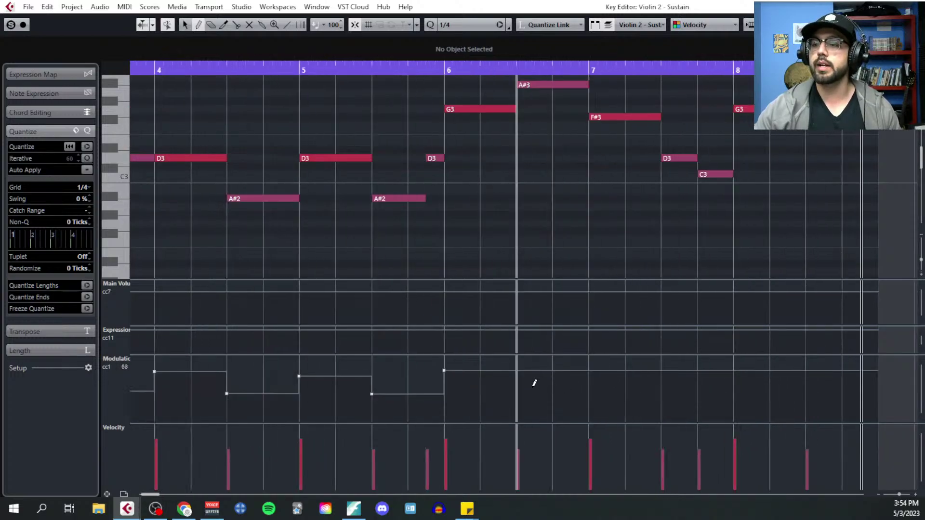
pyautogui.click(529, 387)
pyautogui.click(593, 372)
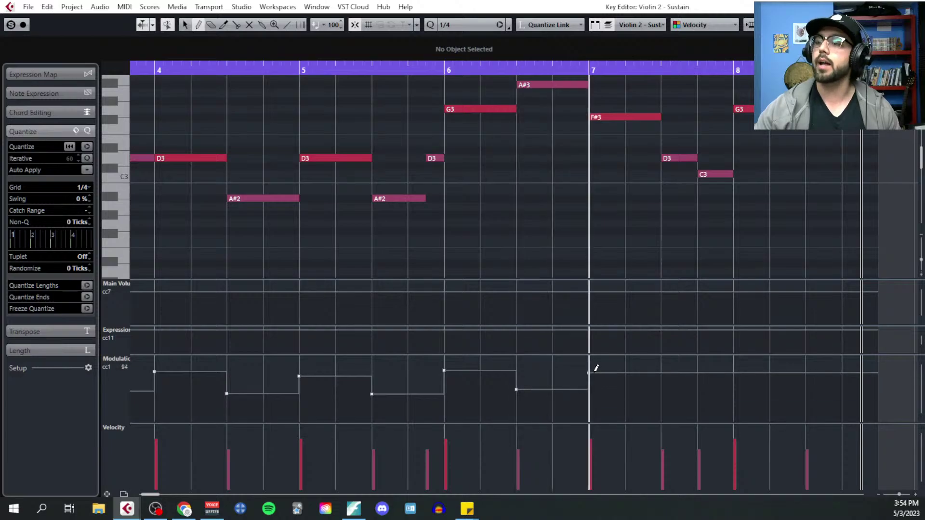
pyautogui.click(675, 388)
pyautogui.click(742, 372)
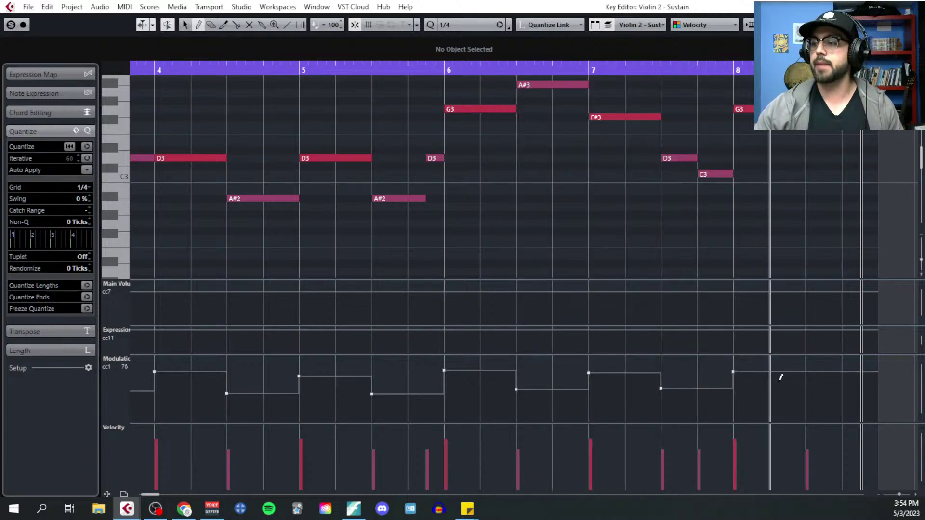
pyautogui.click(809, 387)
pyautogui.scroll(-3, 597, 383)
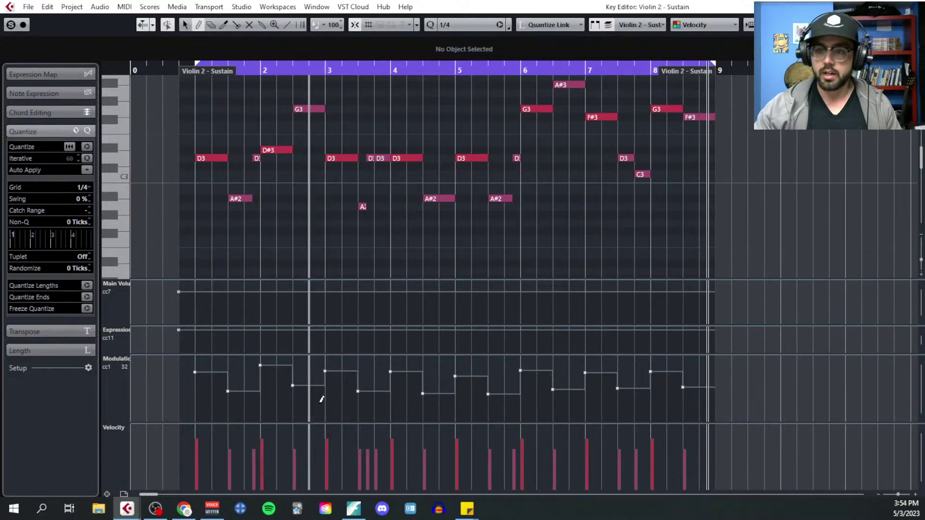
# Set the quantize grid to 1/128 T and draw a smooth, wavy modulation curve from just before bar 1 to 2.3
pyautogui.scroll(3, 233, 394)
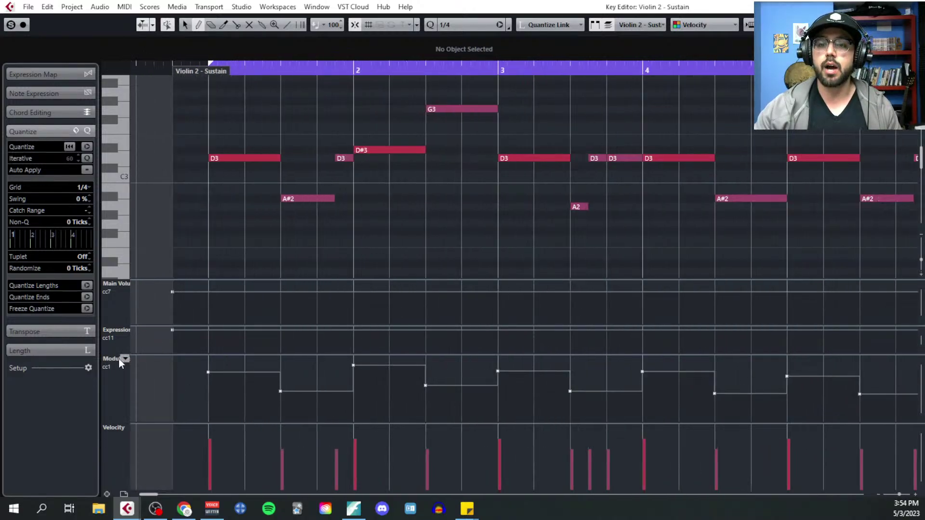
pyautogui.click(120, 359)
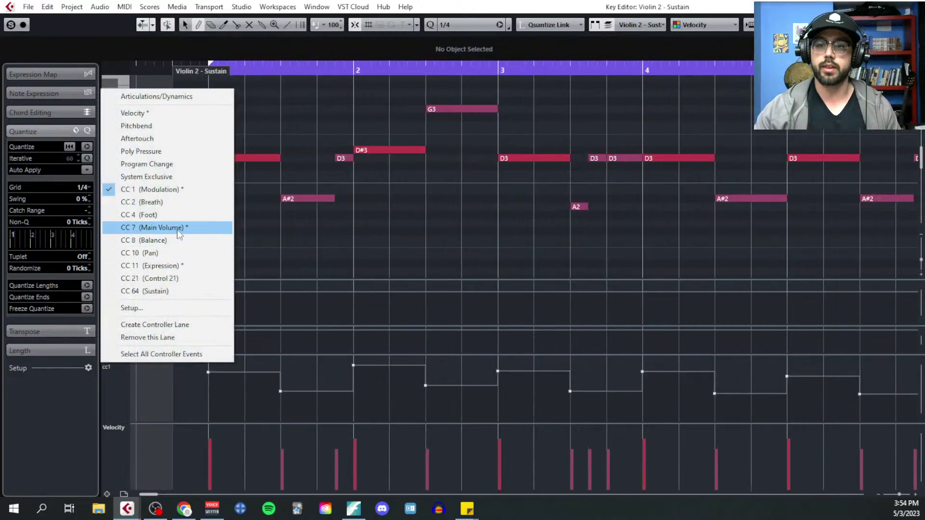
pyautogui.click(78, 188)
pyautogui.click(78, 188)
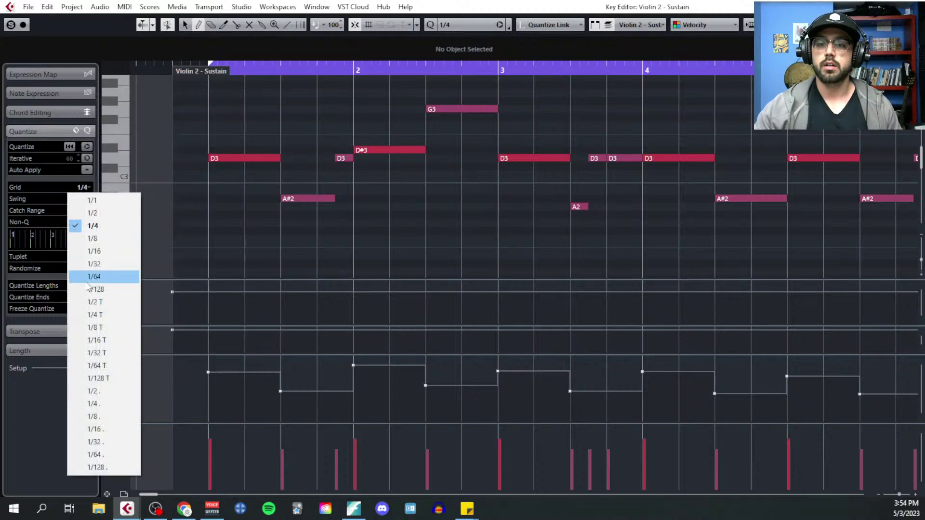
pyautogui.click(110, 378)
pyautogui.scroll(3, 212, 375)
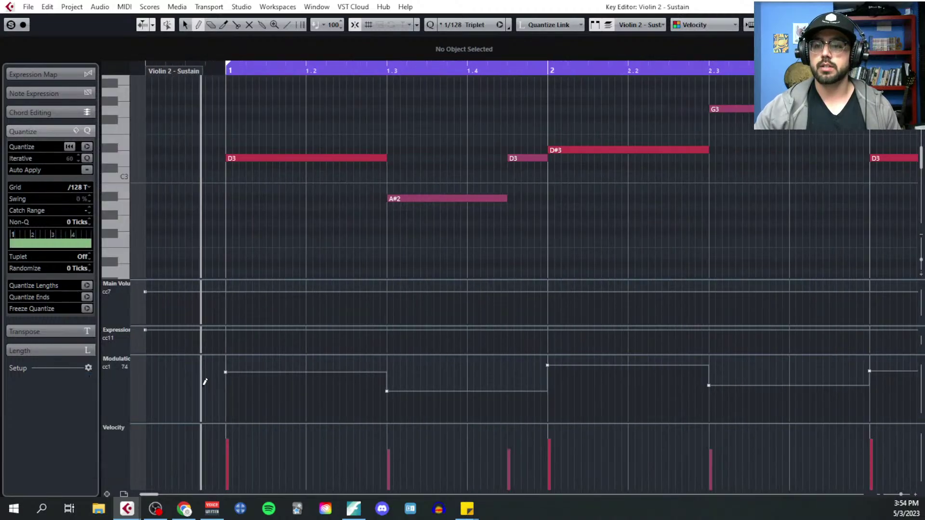
pyautogui.click(210, 378)
pyautogui.moveTo(211, 374)
pyautogui.mouseDown()
pyautogui.moveTo(410, 389)
pyautogui.moveTo(553, 367)
pyautogui.moveTo(704, 378)
pyautogui.mouseUp()
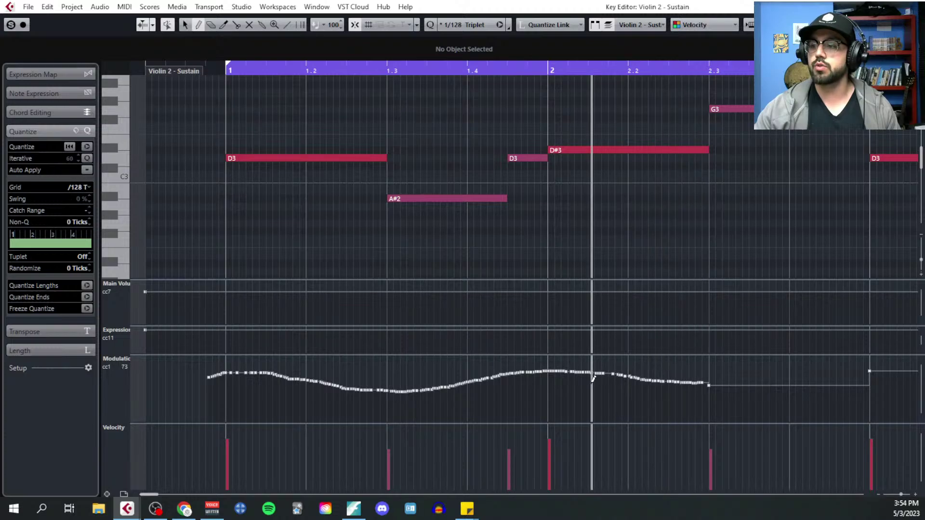
# Continue the smooth modulation curve from 2.3 to bar 4, cresting at bars 3 and 4 and dipping at 3.3
pyautogui.hscroll(5, 594, 381)
pyautogui.moveTo(391, 381); pyautogui.dragTo(558, 369)
pyautogui.hscroll(3, 558, 369)
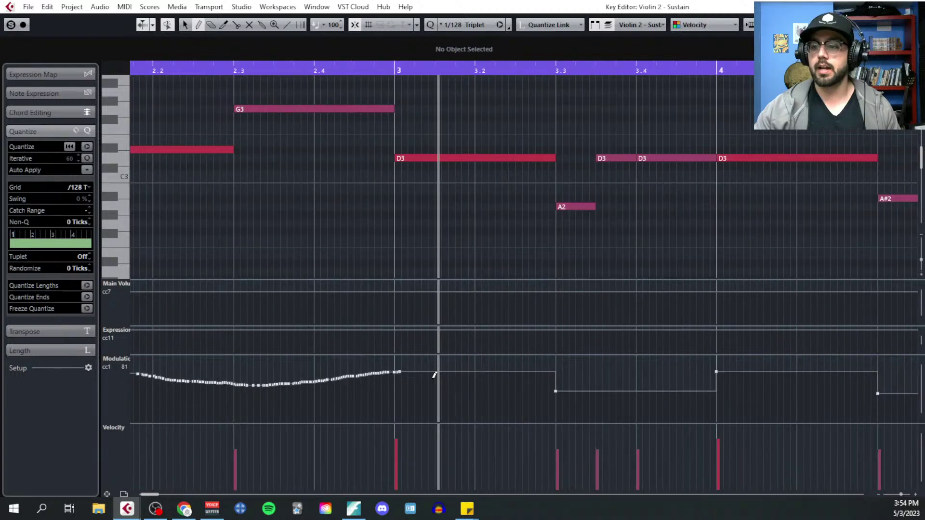
pyautogui.moveTo(398, 371)
pyautogui.mouseDown()
pyautogui.moveTo(503, 371)
pyautogui.moveTo(554, 390)
pyautogui.mouseUp()
pyautogui.hscroll(3, 402, 394)
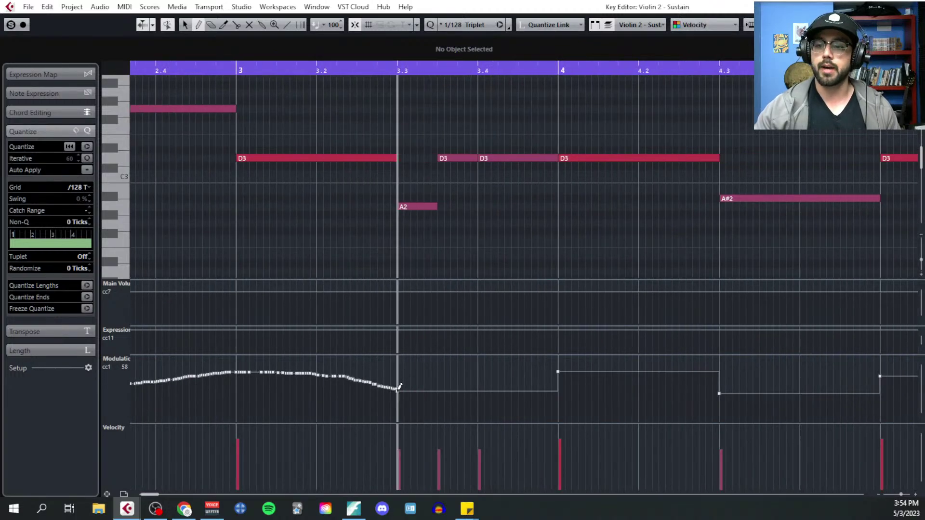
pyautogui.moveTo(400, 388); pyautogui.dragTo(561, 366)
# Draw the smooth modulation curve from bar 4 to 5.3, dipping at 4.3 and rising again at bar 5
pyautogui.hscroll(3, 559, 368)
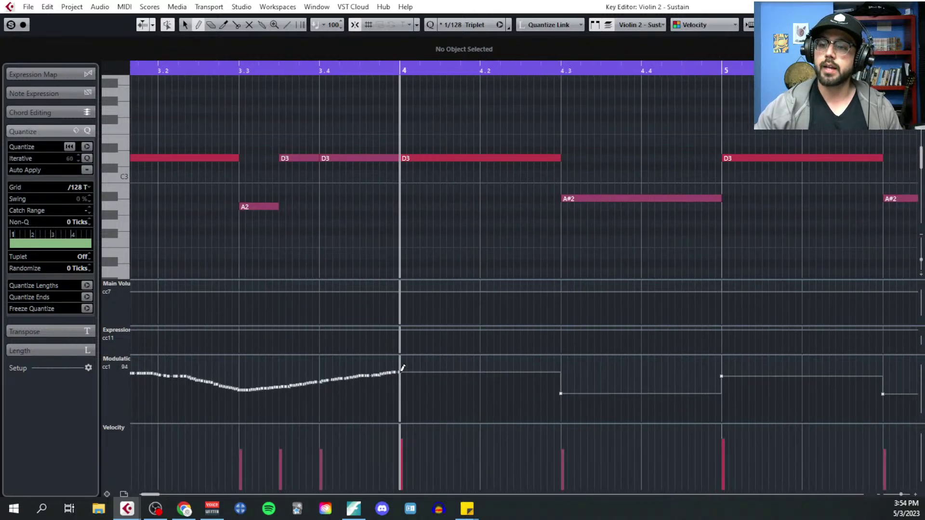
pyautogui.moveTo(403, 368); pyautogui.dragTo(560, 387)
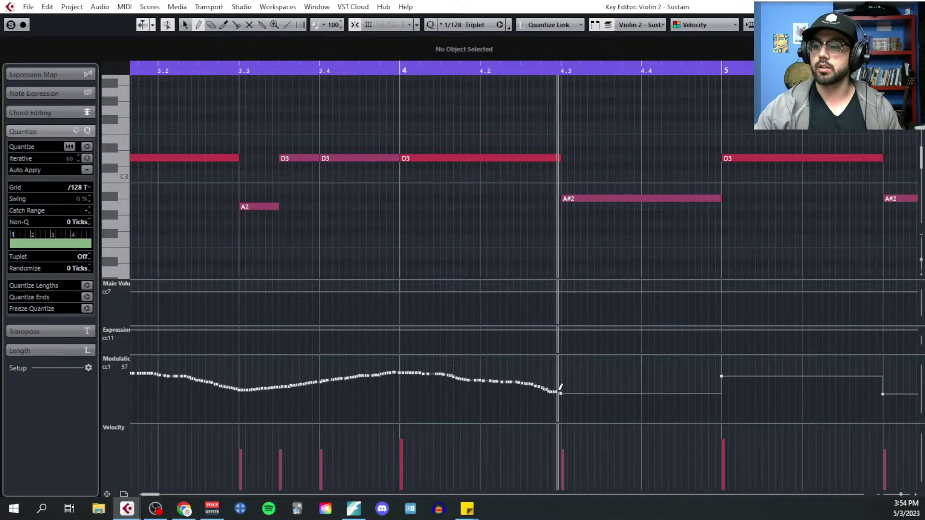
pyautogui.hscroll(5, 559, 385)
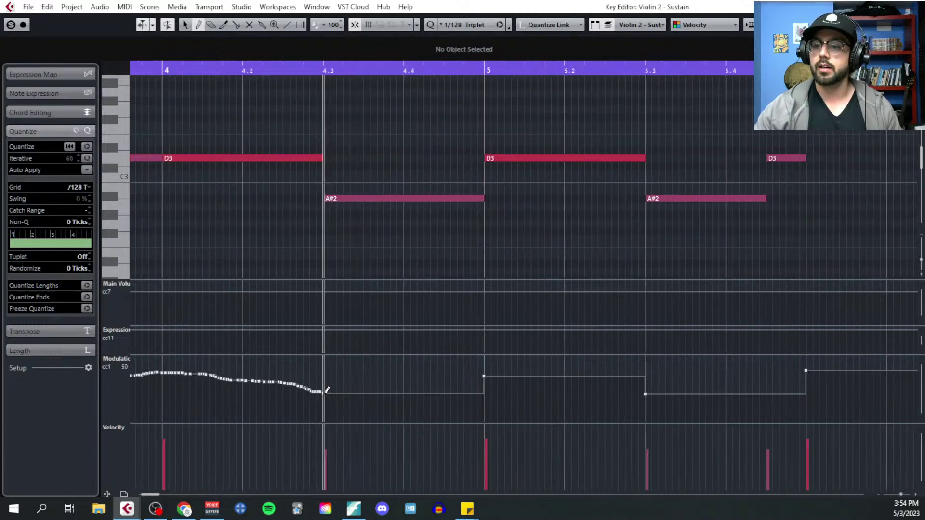
pyautogui.moveTo(326, 390); pyautogui.dragTo(484, 376)
pyautogui.hscroll(5, 485, 376)
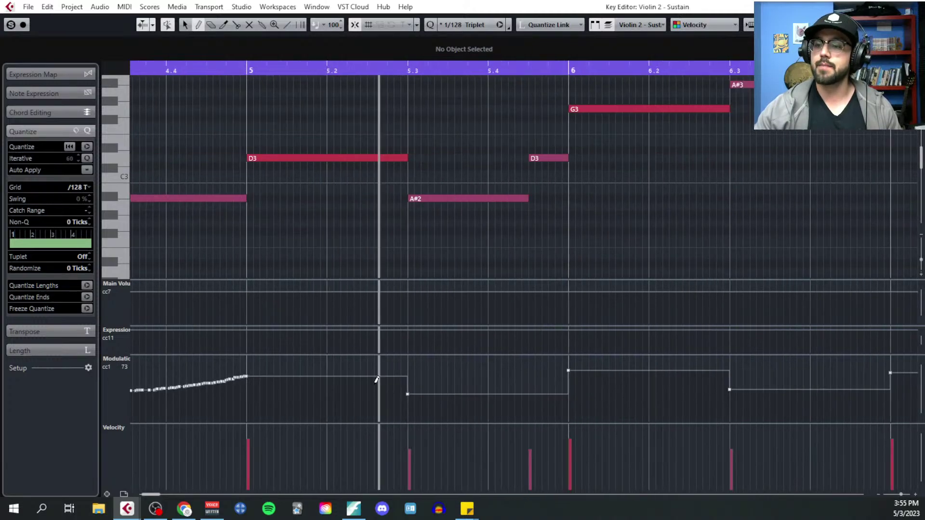
pyautogui.moveTo(248, 376)
pyautogui.mouseDown()
pyautogui.moveTo(343, 375)
pyautogui.moveTo(411, 389)
pyautogui.mouseUp()
# Extend the smooth modulation curve from 5.3 to bar 7, peaking at bars 6 and 7 with a dip at 6.3
pyautogui.hscroll(3, 378, 389)
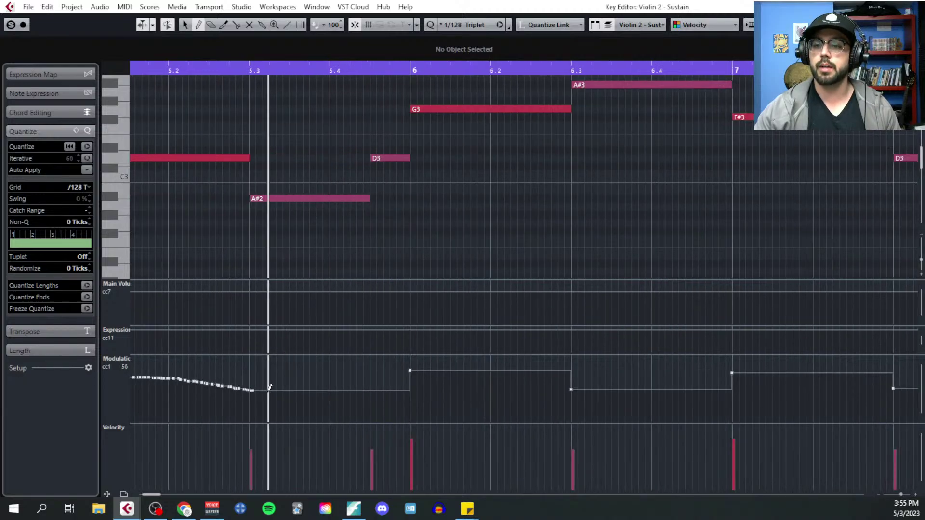
pyautogui.moveTo(252, 390); pyautogui.dragTo(402, 372)
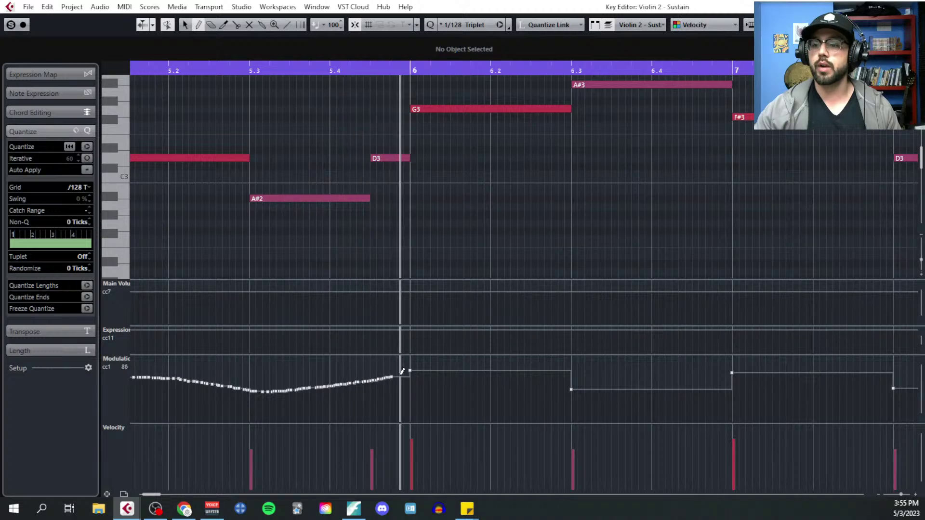
pyautogui.hscroll(3, 407, 372)
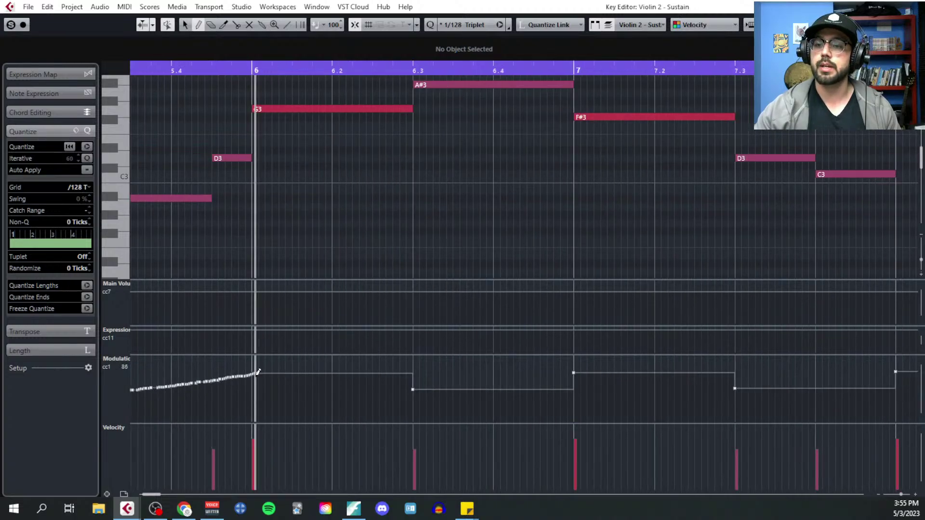
pyautogui.moveTo(258, 369); pyautogui.dragTo(416, 387)
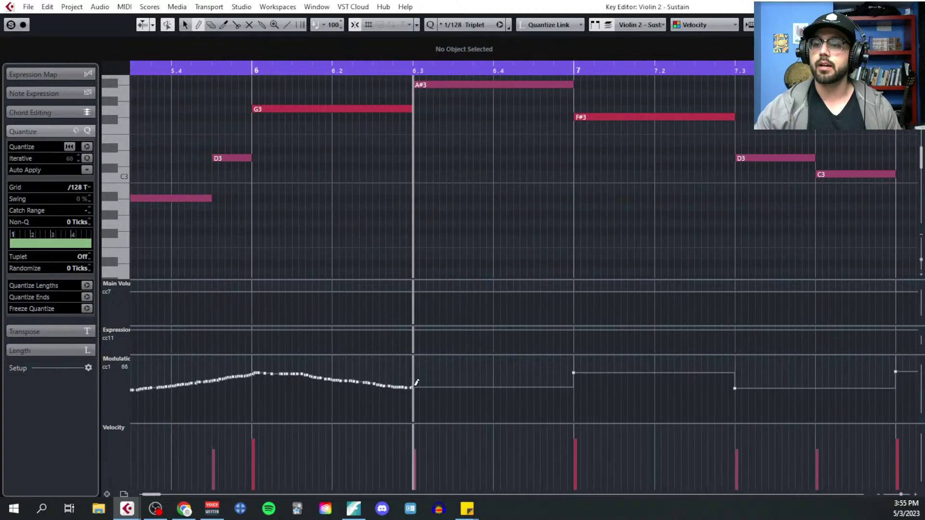
pyautogui.hscroll(3, 297, 394)
pyautogui.moveTo(254, 387); pyautogui.dragTo(418, 370)
# Finish the modulation curve with gentle waves from bar 7 to the end of the part
pyautogui.scroll(-5, 295, 390)
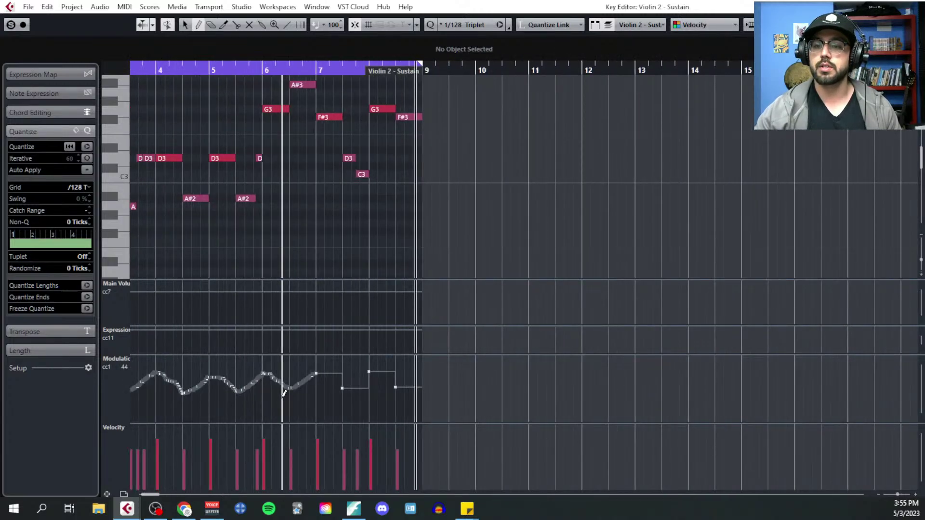
pyautogui.moveTo(317, 377); pyautogui.dragTo(422, 383)
pyautogui.scroll(-3, 352, 390)
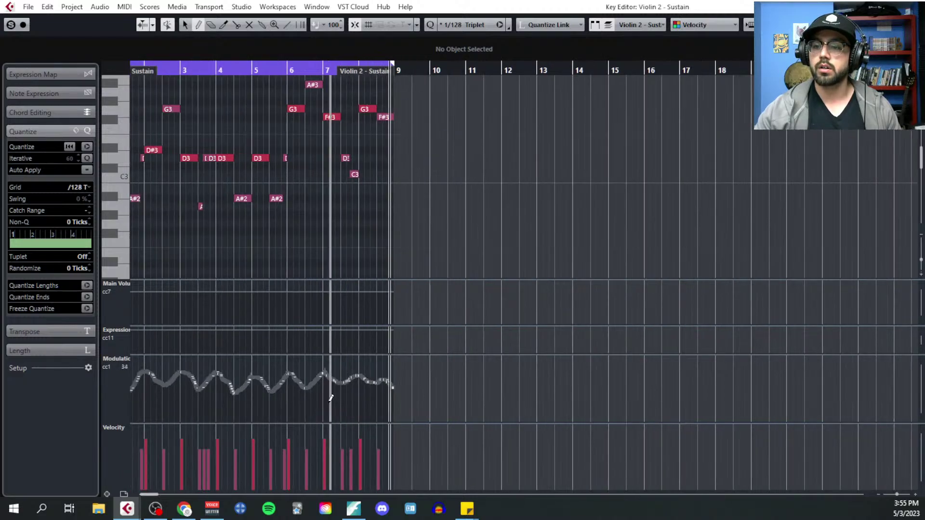
# Select all CC 1 modulation points and scale the whole curve down and flatter, so its first point is 46
pyautogui.press('1')
pyautogui.moveTo(463, 405)
pyautogui.mouseDown()
pyautogui.moveTo(202, 388)
pyautogui.moveTo(127, 364)
pyautogui.mouseUp()
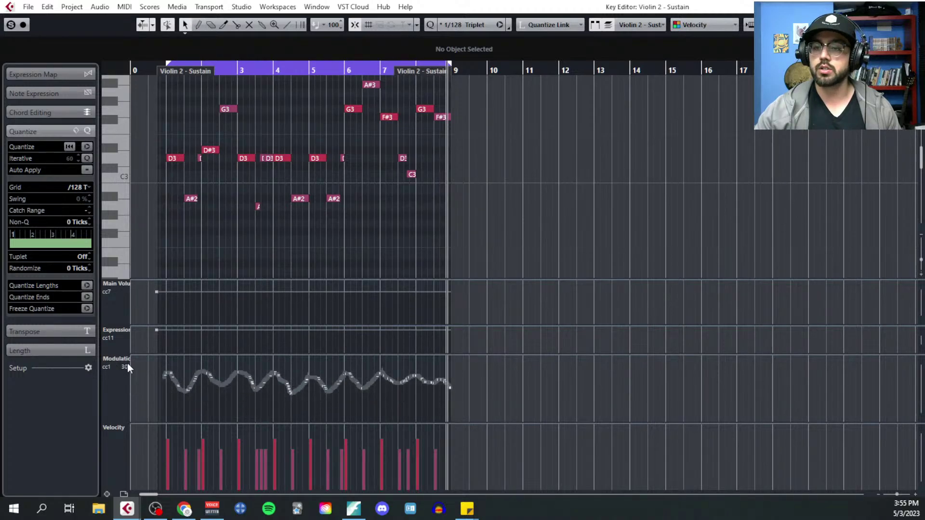
pyautogui.moveTo(302, 364); pyautogui.dragTo(313, 398)
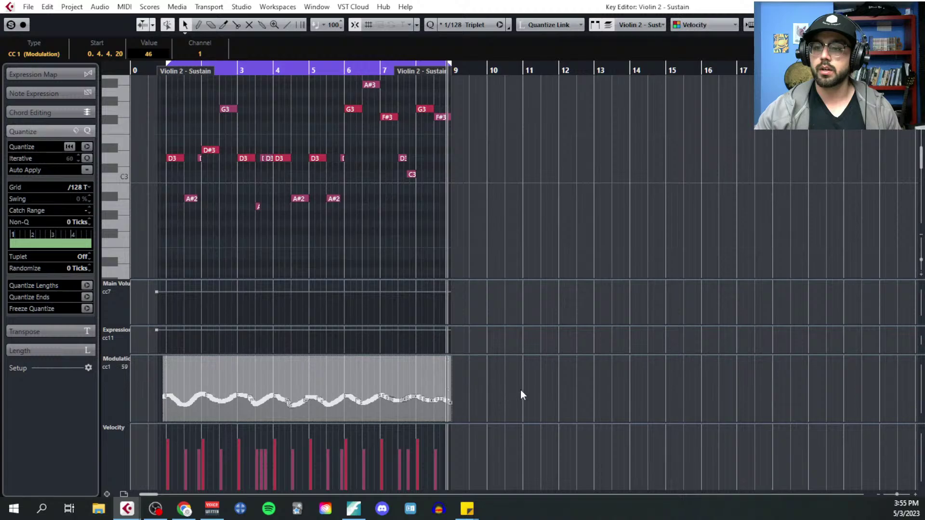
pyautogui.click(146, 403)
pyautogui.moveTo(146, 398); pyautogui.dragTo(435, 410)
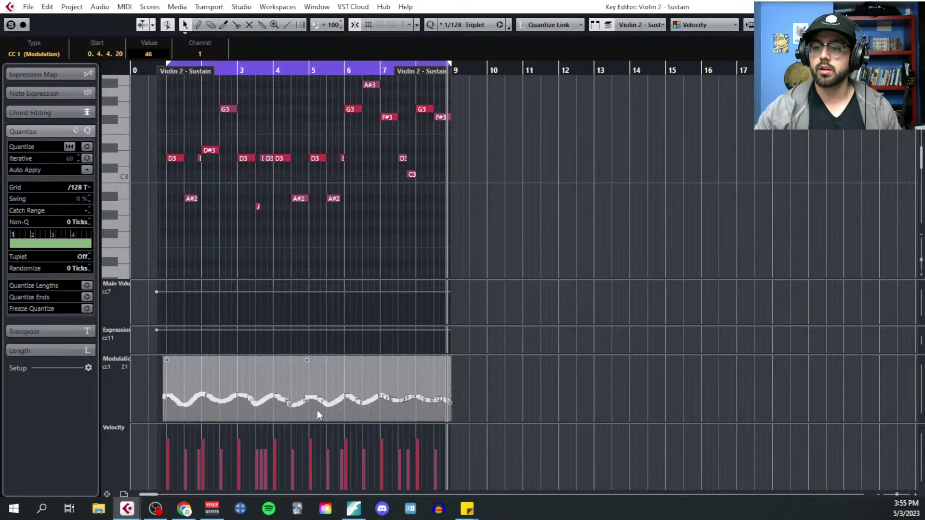
# Raise the whole CC 1 modulation curve so its first point is 91, and play the part from the beginning
pyautogui.moveTo(317, 409); pyautogui.dragTo(315, 387)
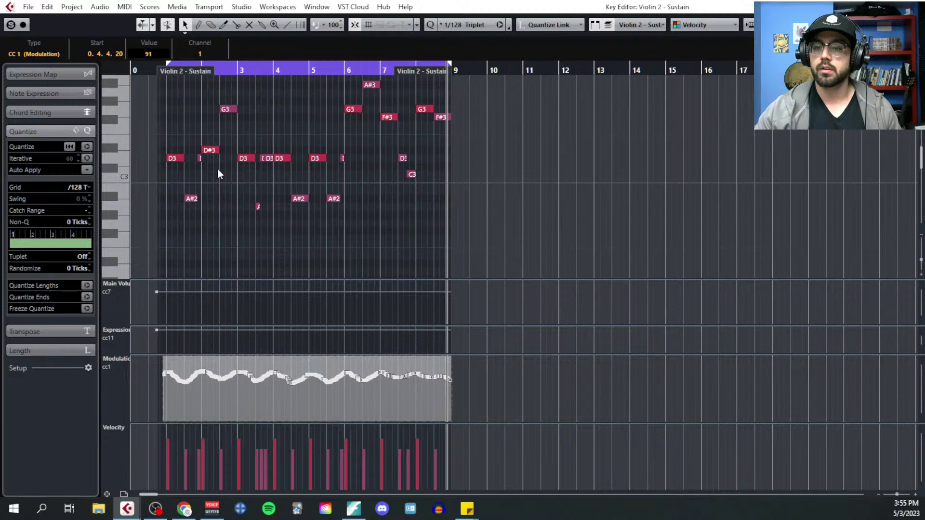
pyautogui.click(154, 72)
pyautogui.press('space')
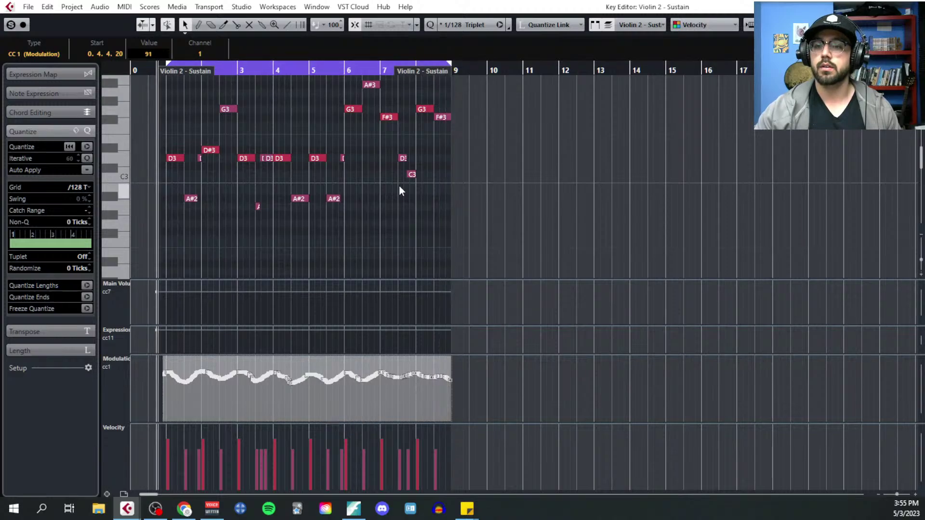
# Return to the project window, check the Violin 2 - Sustain channel settings while listening, and stop playback
pyautogui.click(911, 4)
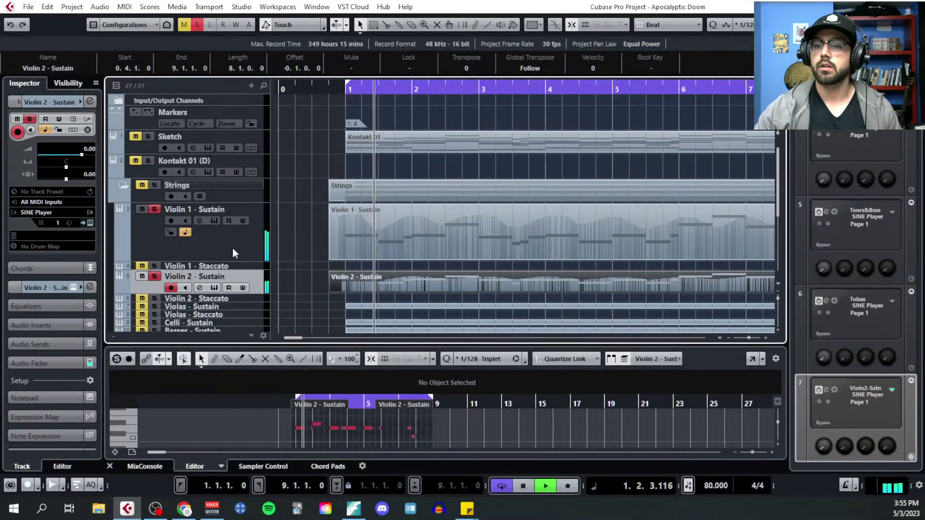
pyautogui.click(214, 288)
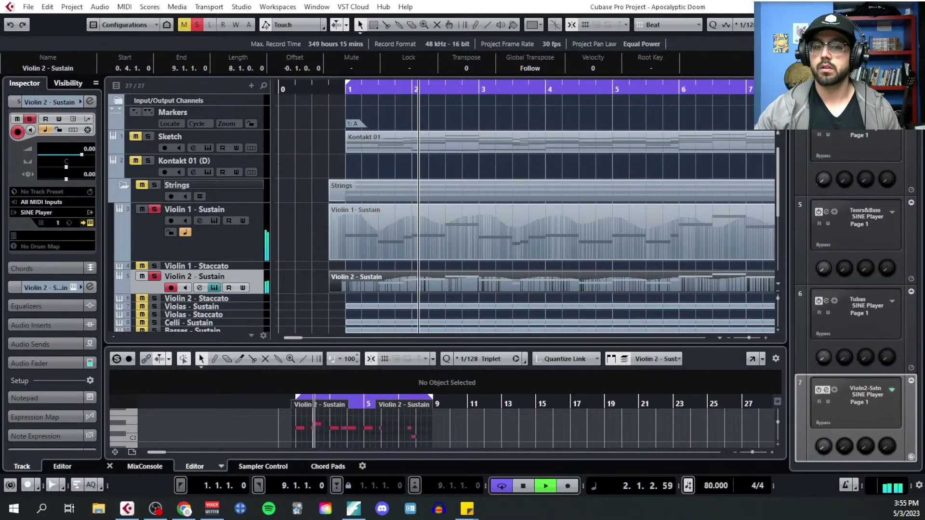
pyautogui.click(198, 288)
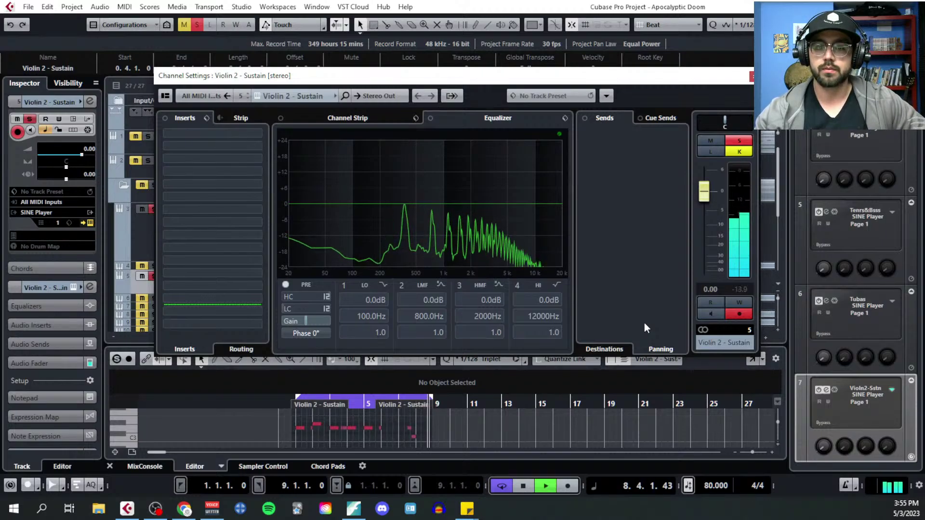
pyautogui.click(754, 76)
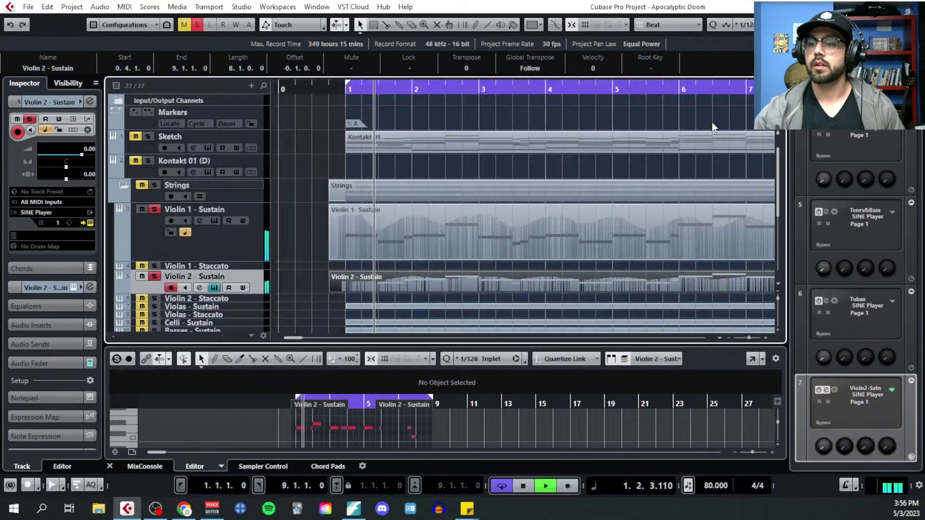
pyautogui.click(321, 285)
pyautogui.press('space')
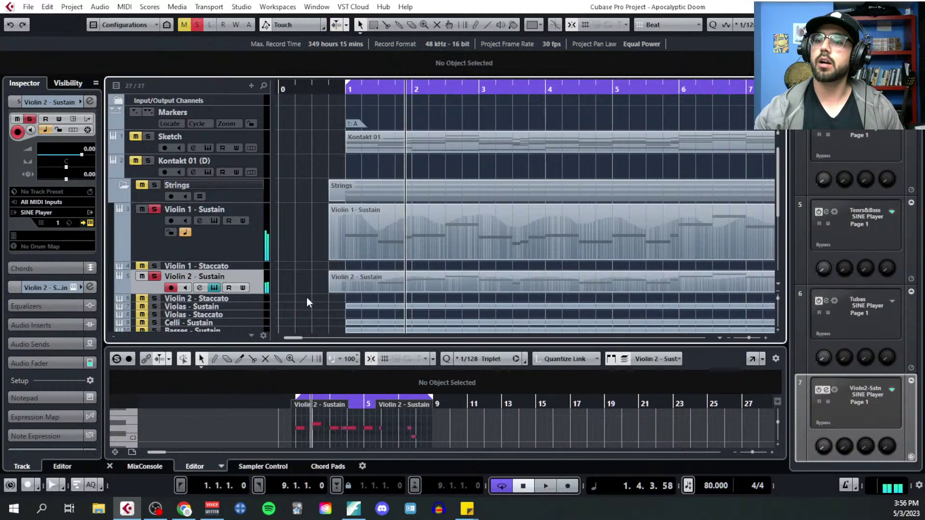
# Solo Violas - Sustain, extend its part's start before bar 1 to match the violin parts, and open it in the Key Editor
pyautogui.scroll(-3, 348, 241)
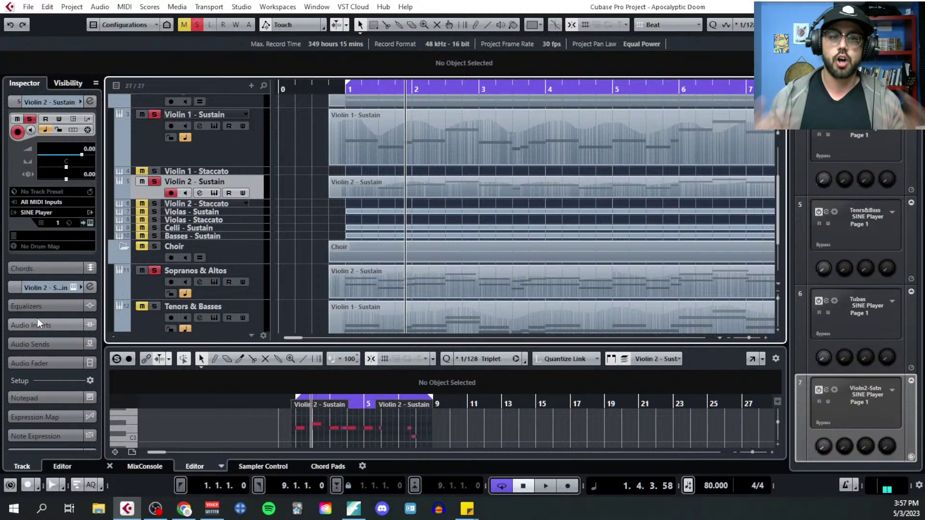
pyautogui.click(258, 214)
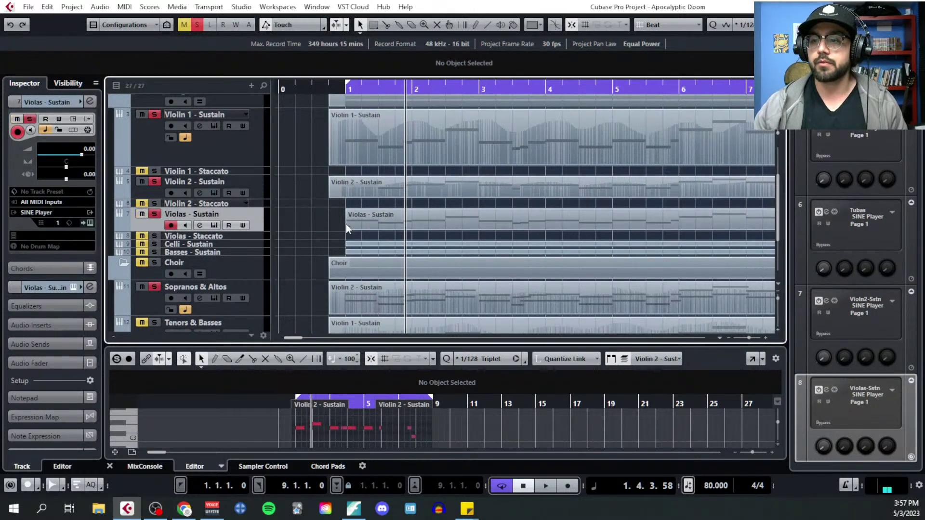
pyautogui.moveTo(262, 230); pyautogui.dragTo(329, 240)
pyautogui.click(125, 7)
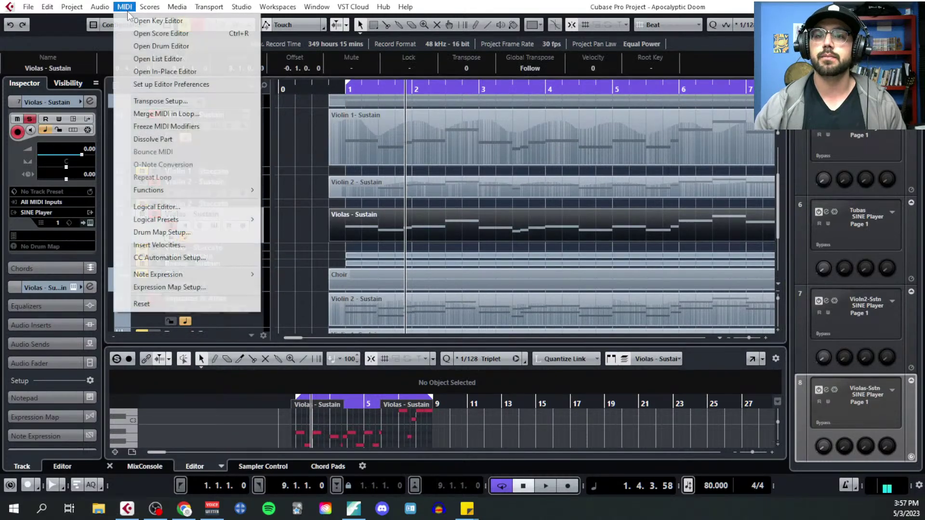
pyautogui.click(158, 20)
pyautogui.scroll(-5, 207, 323)
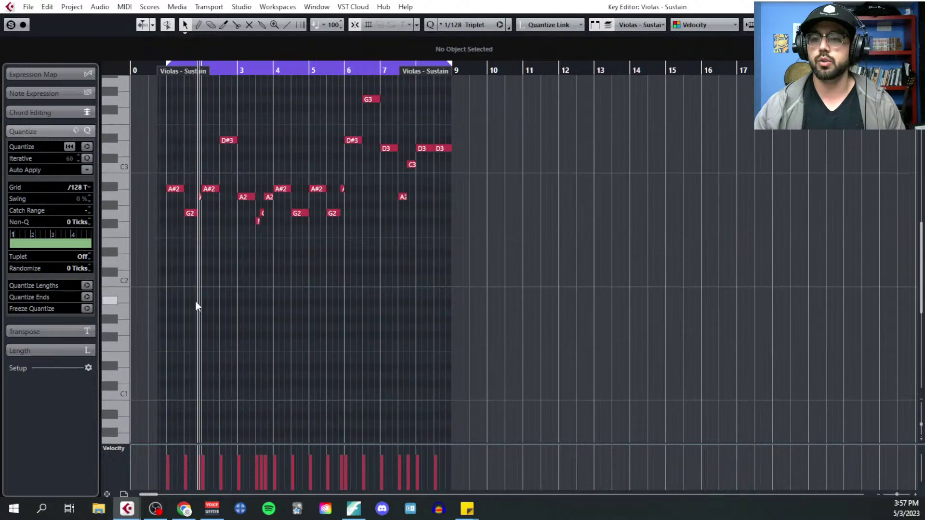
# Select the off-beat and passing notes throughout the viola part and lower their velocity to 78
pyautogui.hotkey('shift', 'e')
pyautogui.moveTo(200, 189); pyautogui.dragTo(223, 216)
pyautogui.keyDown('shift'); pyautogui.click(290, 140); pyautogui.keyUp('shift')
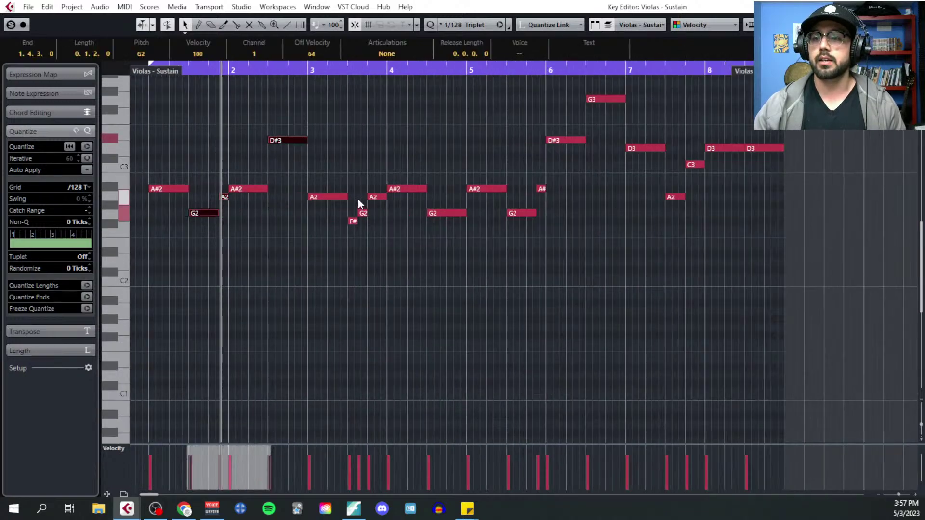
pyautogui.moveTo(385, 249); pyautogui.dragTo(385, 250)
pyautogui.keyDown('shift'); pyautogui.click(446, 213); pyautogui.keyUp('shift')
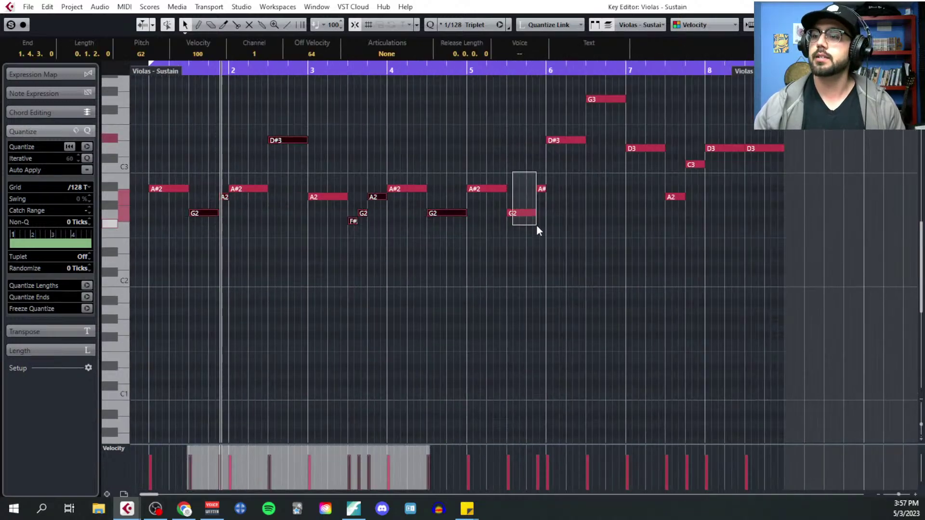
pyautogui.moveTo(537, 225); pyautogui.dragTo(537, 225)
pyautogui.moveTo(613, 116); pyautogui.dragTo(613, 116)
pyautogui.moveTo(671, 161); pyautogui.dragTo(694, 203)
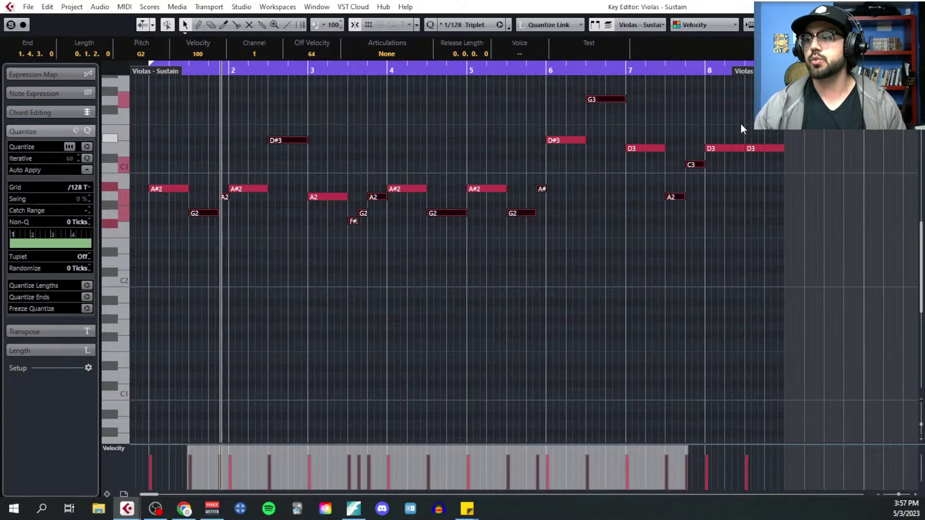
pyautogui.moveTo(741, 124); pyautogui.dragTo(775, 159)
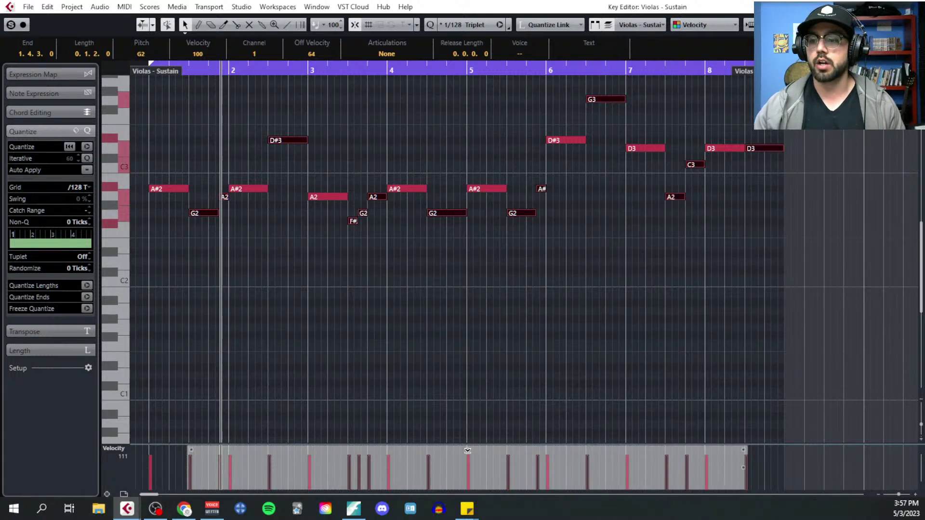
pyautogui.click(417, 366)
pyautogui.press('h')
pyautogui.press('h')
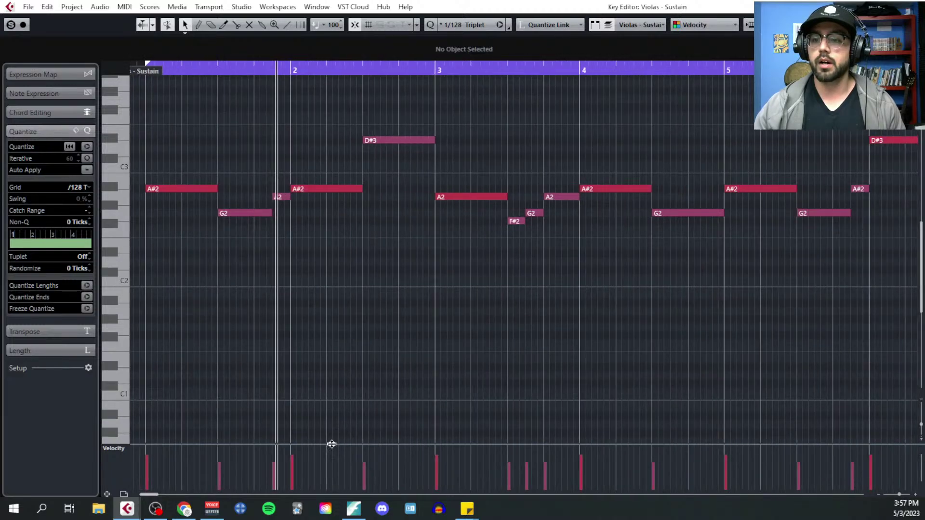
# Enlarge the velocity lane and ramp velocities upward across G2-A2 in bar 1 and F#2-G2-A2 in bar 3
pyautogui.moveTo(329, 443); pyautogui.dragTo(314, 362)
pyautogui.click(268, 212)
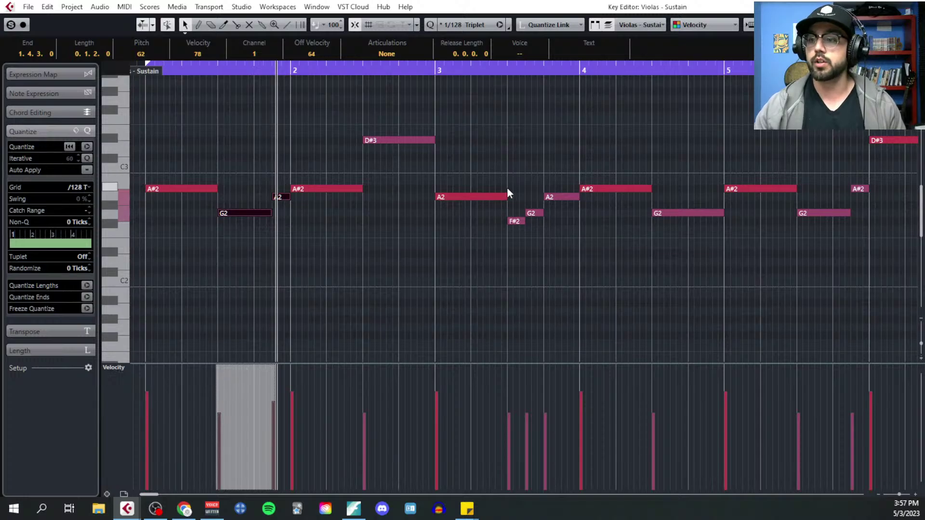
pyautogui.moveTo(509, 192); pyautogui.dragTo(570, 260)
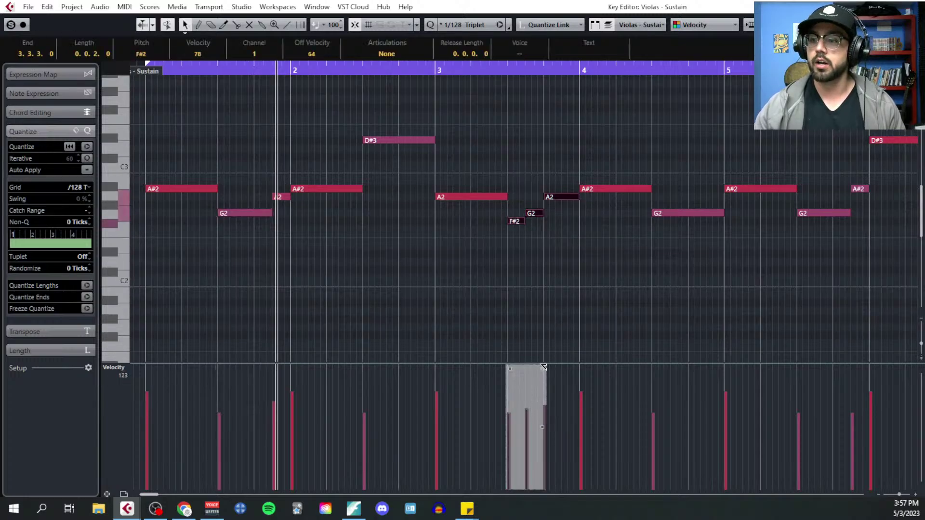
pyautogui.click(539, 335)
# Ramp velocities upward across the G2-A#2 pair in bar 5 and the A2-C3 pair in bar 7
pyautogui.hscroll(5, 521, 298)
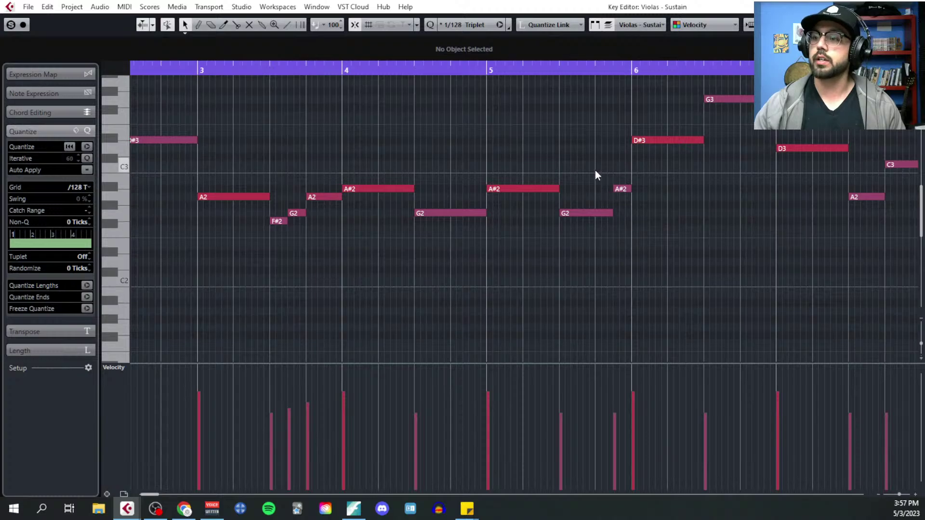
pyautogui.moveTo(595, 174); pyautogui.dragTo(623, 325)
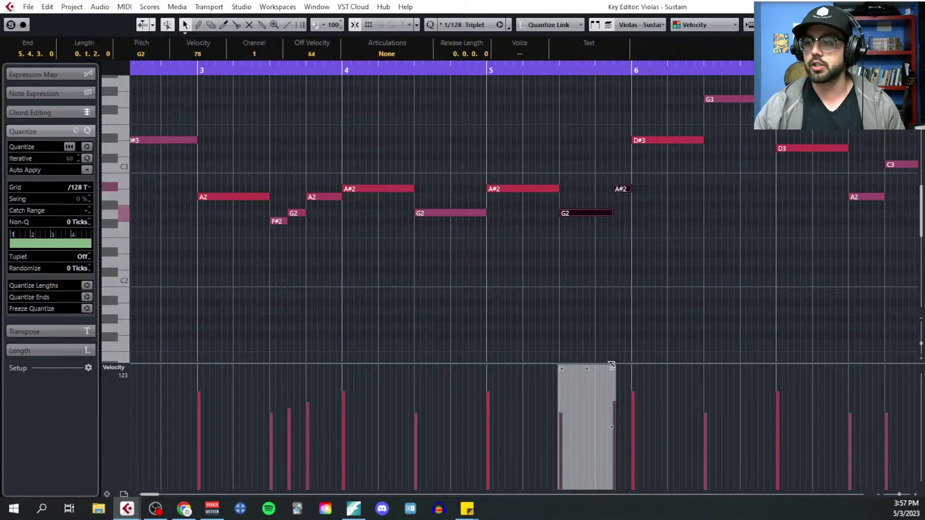
pyautogui.click(605, 299)
pyautogui.hscroll(10, 580, 271)
pyautogui.moveTo(577, 198); pyautogui.dragTo(577, 198)
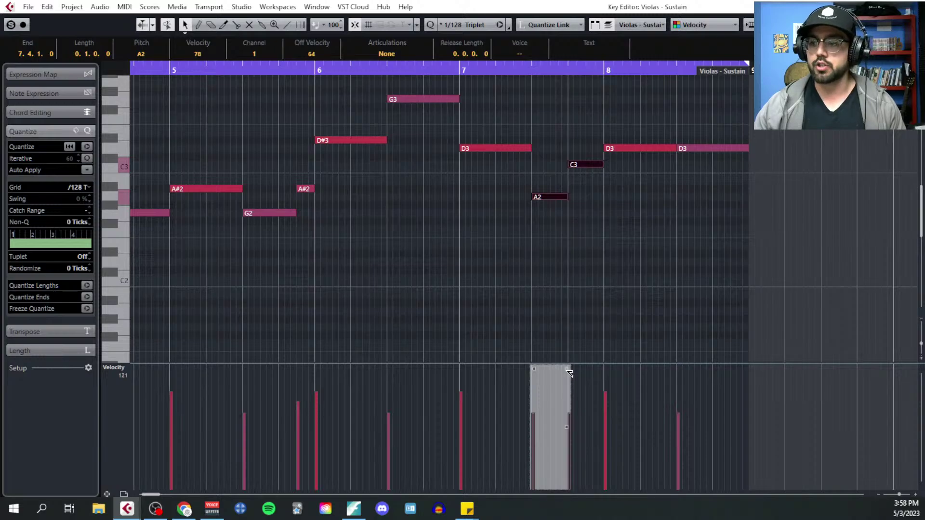
pyautogui.click(406, 296)
# Add a CC 7 (Main Volume) lane and draw a constant level of about 92 from the start of the viola part
pyautogui.scroll(-3, 406, 296)
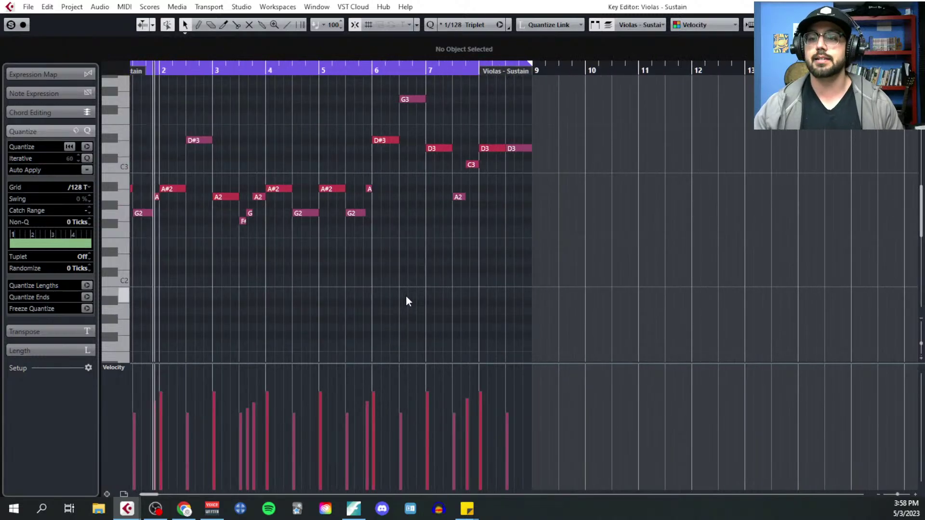
pyautogui.click(107, 494)
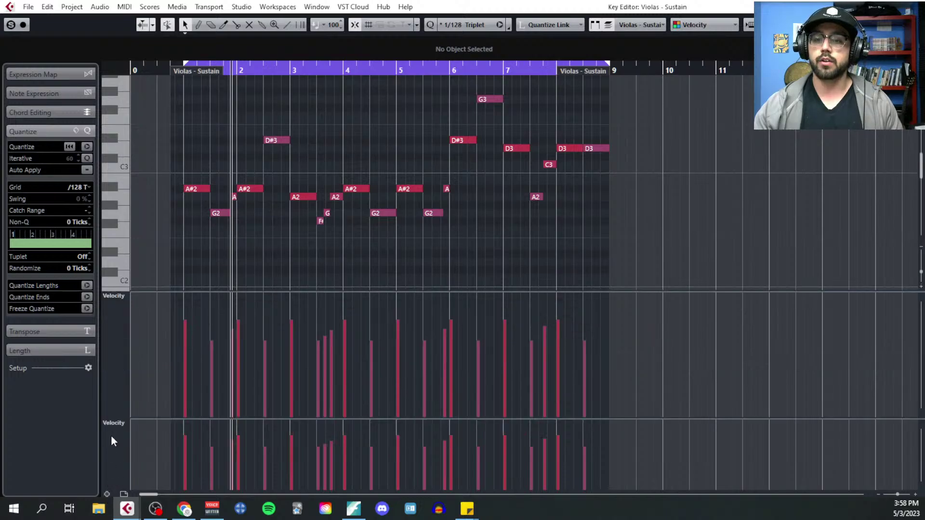
pyautogui.click(126, 301)
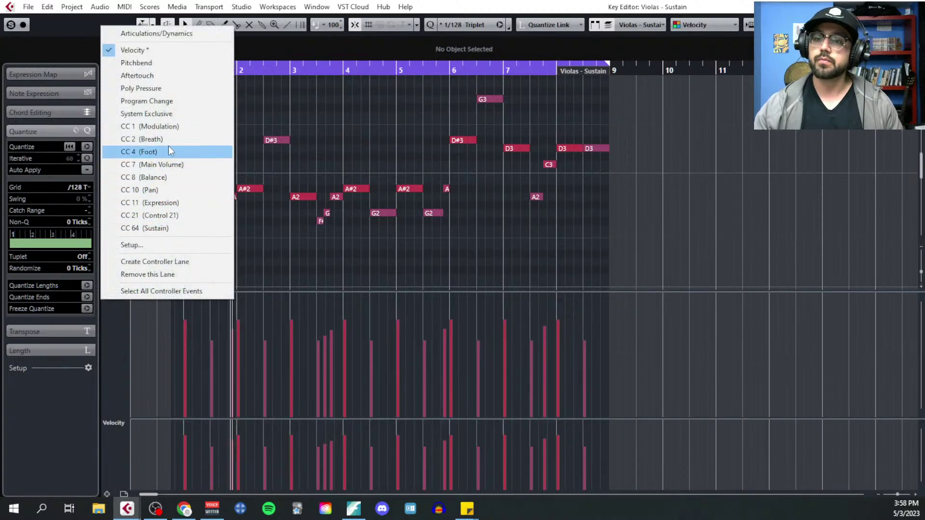
pyautogui.click(169, 165)
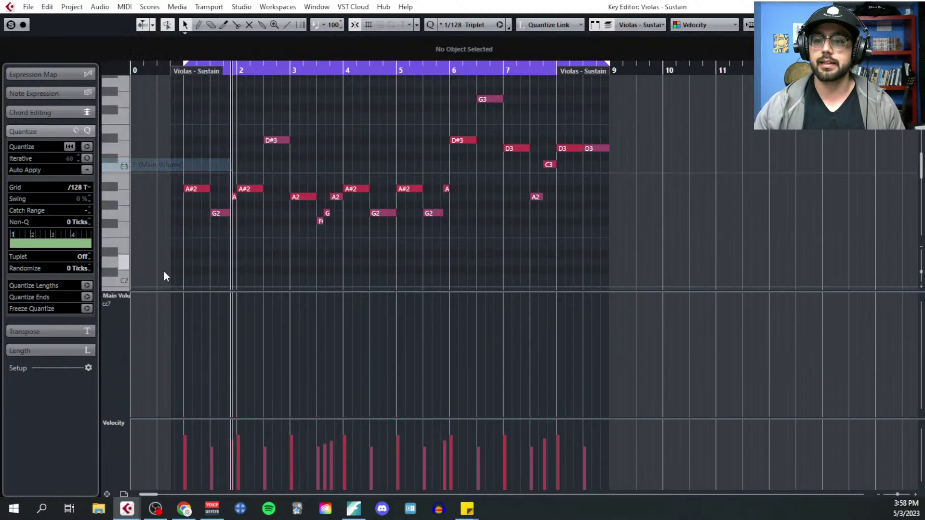
pyautogui.rightClick(194, 311)
pyautogui.click(213, 306)
pyautogui.scroll(5, 178, 304)
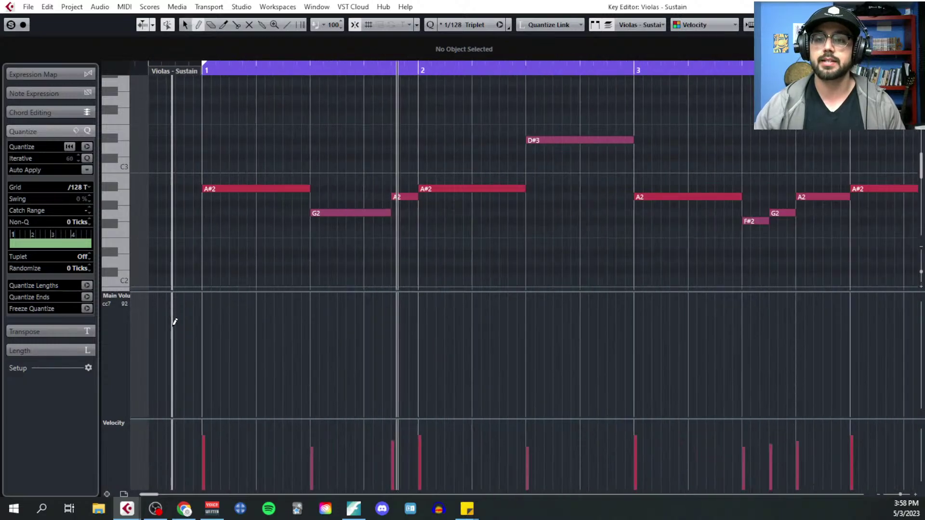
pyautogui.click(173, 324)
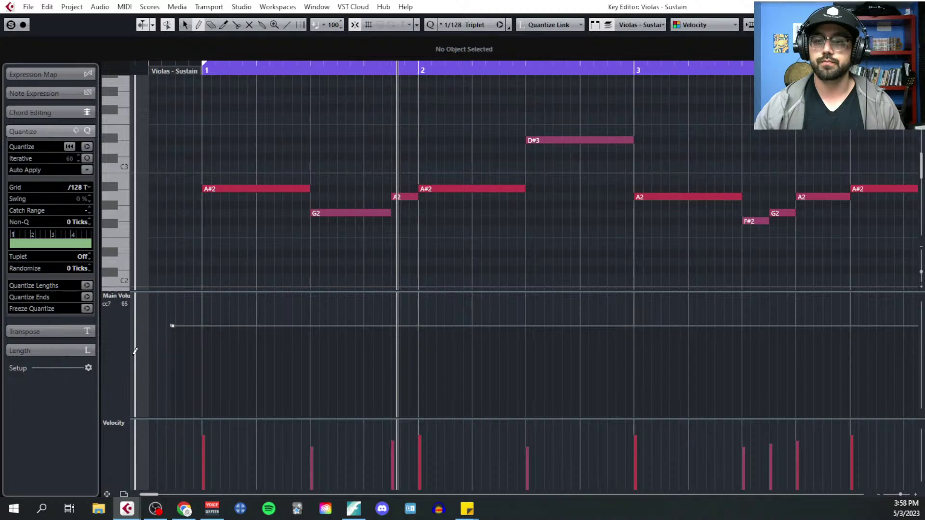
# Add a CC 11 (Expression) lane, shrink the volume lane, and draw a constant expression of about 116 from the part's start
pyautogui.click(107, 493)
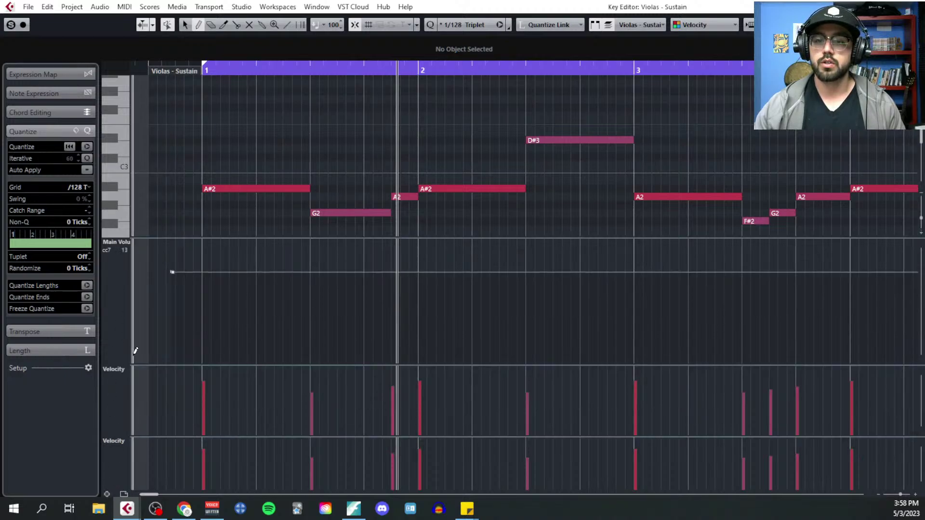
pyautogui.click(125, 367)
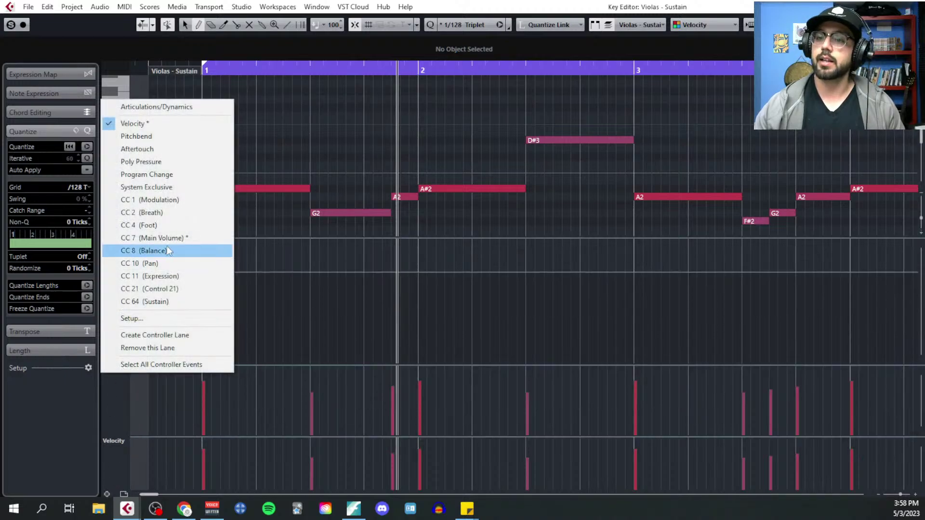
pyautogui.click(173, 280)
pyautogui.moveTo(172, 237); pyautogui.dragTo(175, 333)
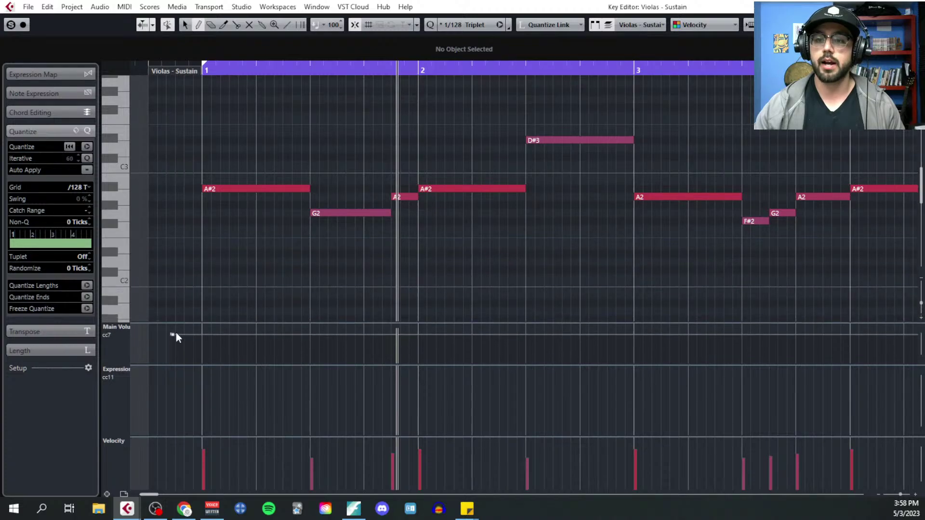
pyautogui.keyDown('ctrl'); pyautogui.scroll(3, 176, 337); pyautogui.keyUp('ctrl')
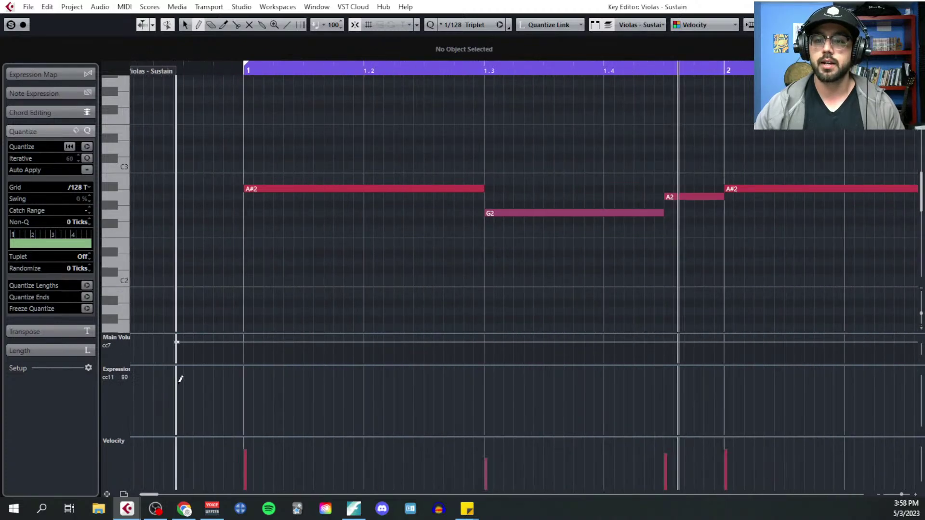
pyautogui.click(177, 372)
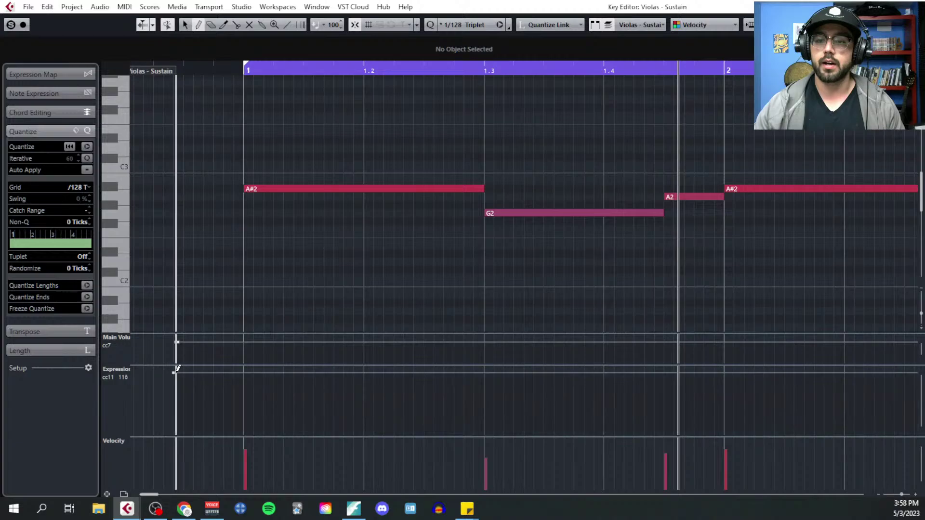
# Add a CC 1 (Modulation) lane between the expression and velocity lanes
pyautogui.keyDown('ctrl'); pyautogui.scroll(-3, 186, 280); pyautogui.keyUp('ctrl')
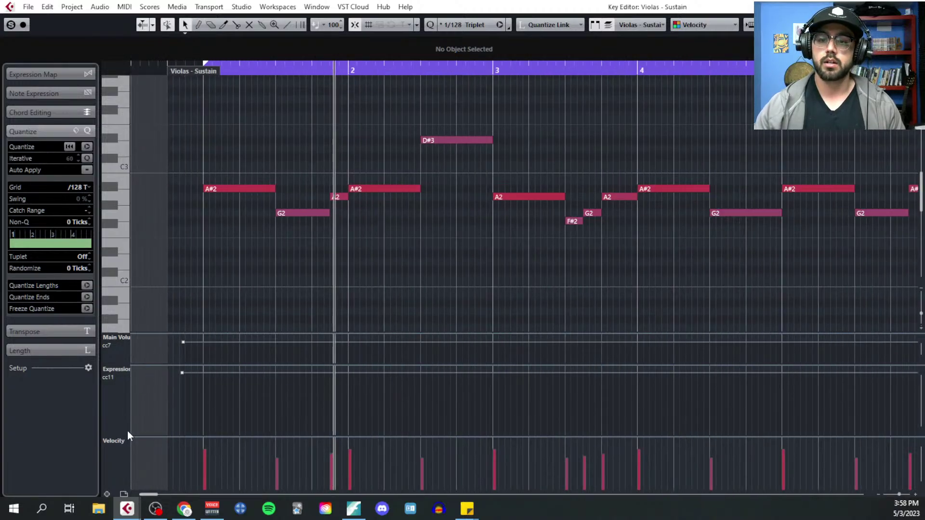
pyautogui.click(107, 493)
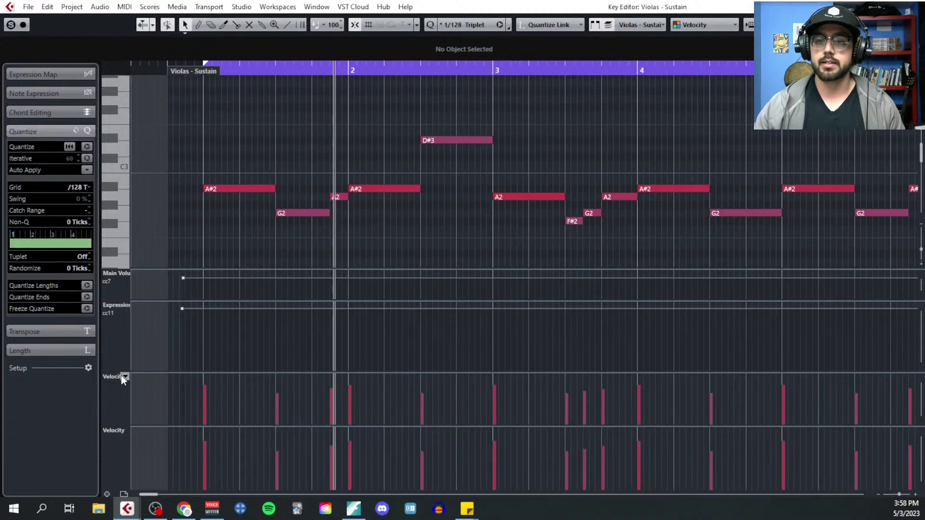
pyautogui.click(124, 378)
pyautogui.click(170, 209)
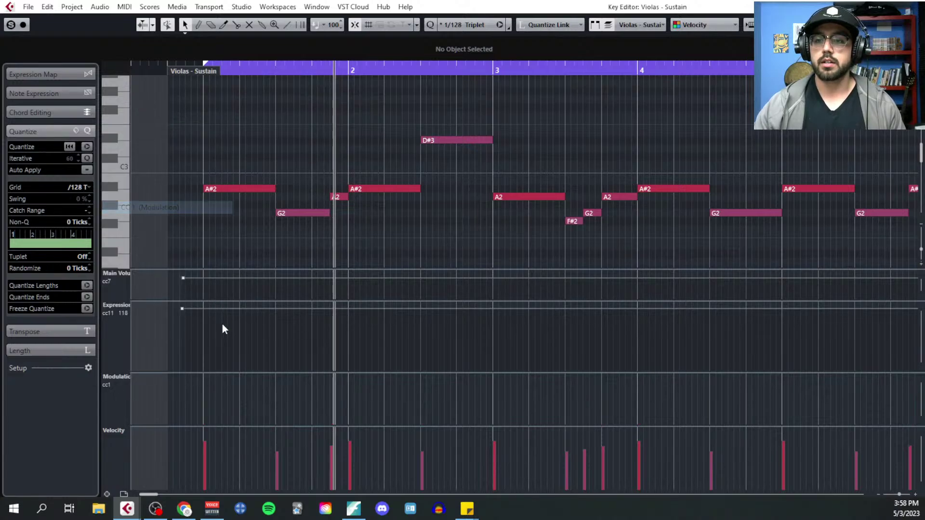
# Enlarge the Modulation lane and apply the Velocity 3% variability logical preset to all viola notes, leaving the Key Editor
pyautogui.moveTo(220, 375); pyautogui.dragTo(221, 344)
pyautogui.scroll(-5, 221, 216)
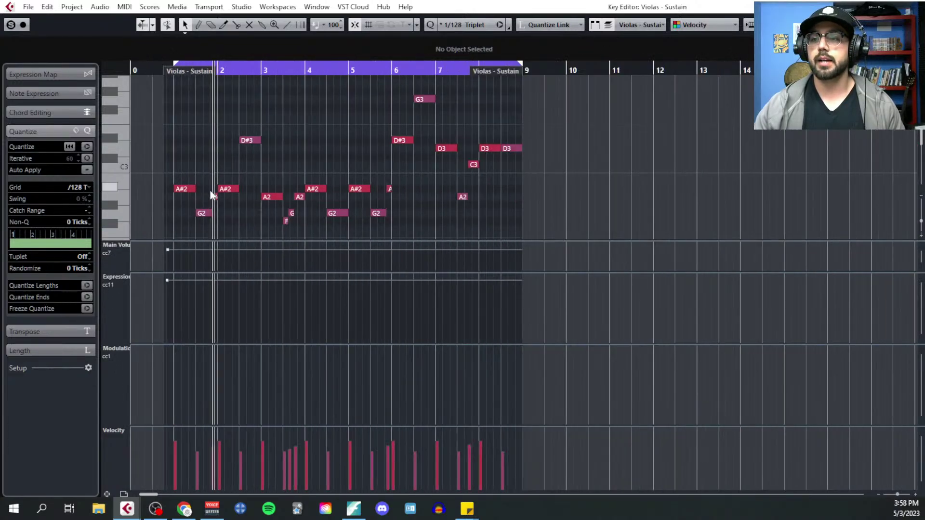
pyautogui.moveTo(170, 122); pyautogui.dragTo(502, 238)
pyautogui.moveTo(386, 93); pyautogui.dragTo(541, 206)
pyautogui.click(126, 7)
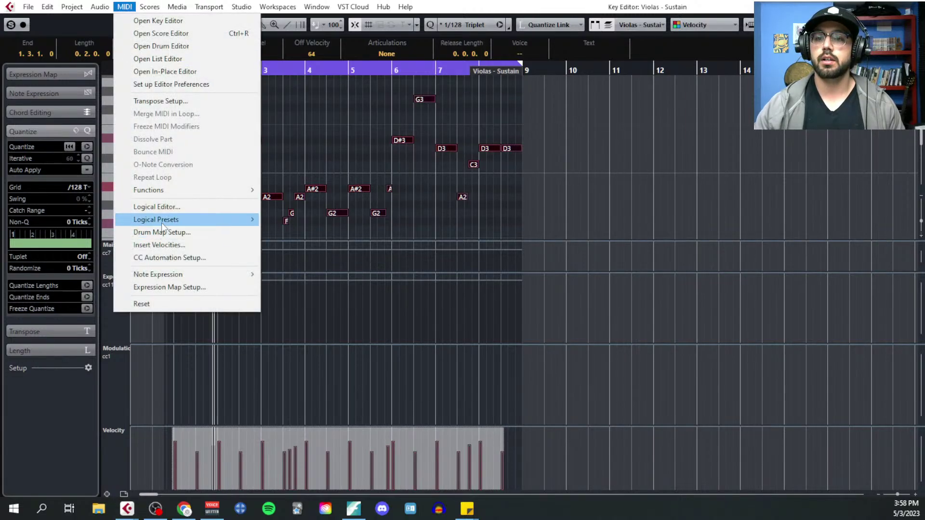
pyautogui.moveTo(193, 219)
pyautogui.click(345, 347)
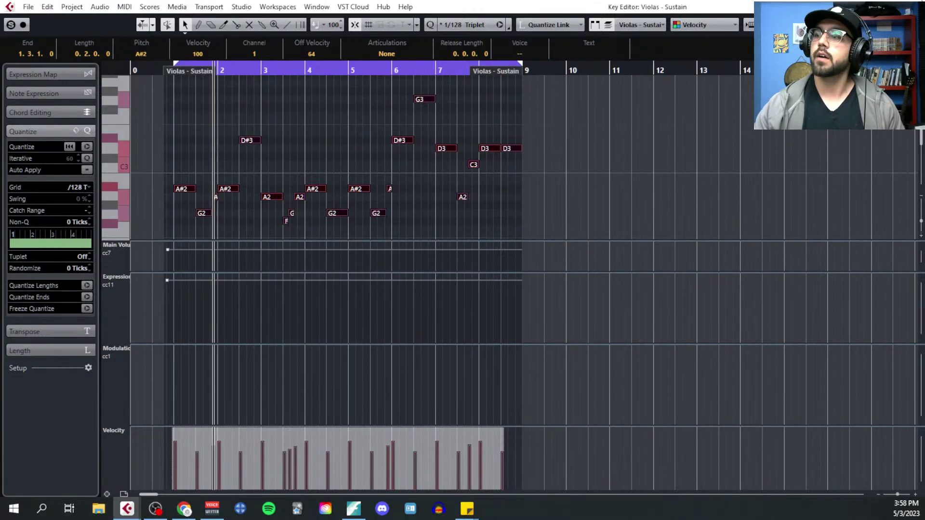
pyautogui.hotkey('ctrl', 'w')
# Open the Violin 2 - Sustain part in the Key Editor and apply the Velocity 3% variability preset to all its notes
pyautogui.click(407, 192)
pyautogui.click(124, 7)
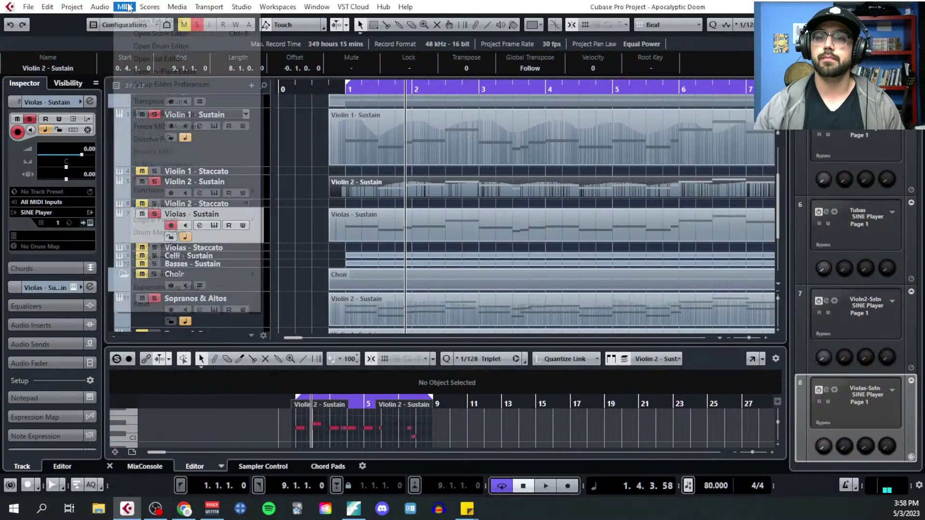
pyautogui.click(149, 19)
pyautogui.scroll(-5, 203, 248)
pyautogui.moveTo(151, 150); pyautogui.dragTo(443, 319)
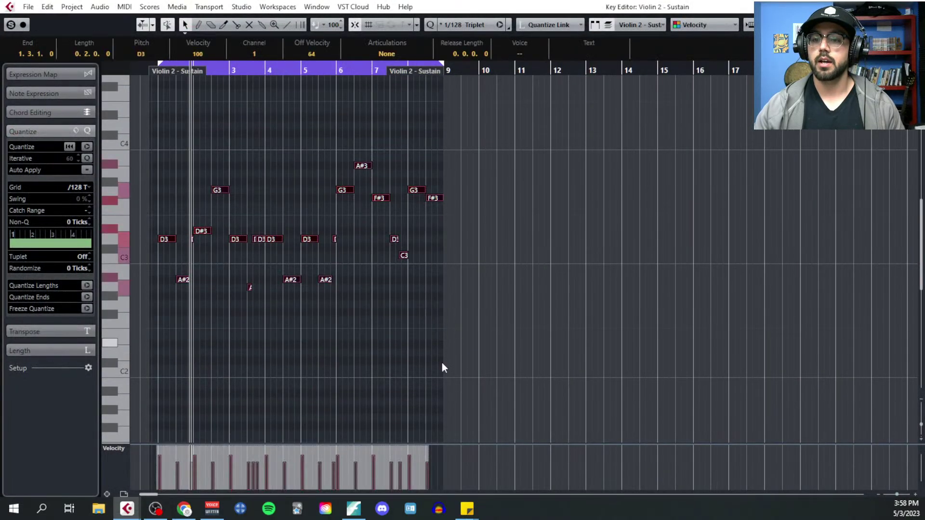
pyautogui.click(124, 6)
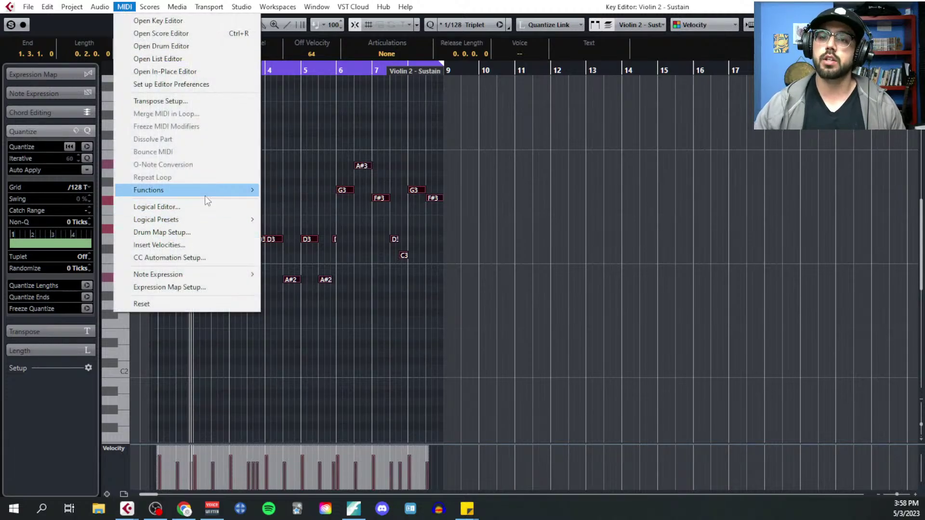
pyautogui.moveTo(211, 222)
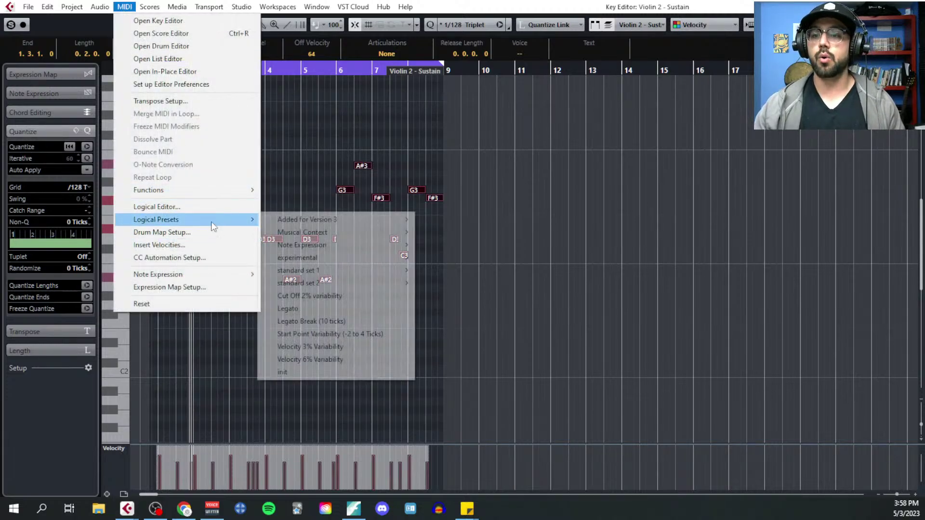
pyautogui.click(318, 346)
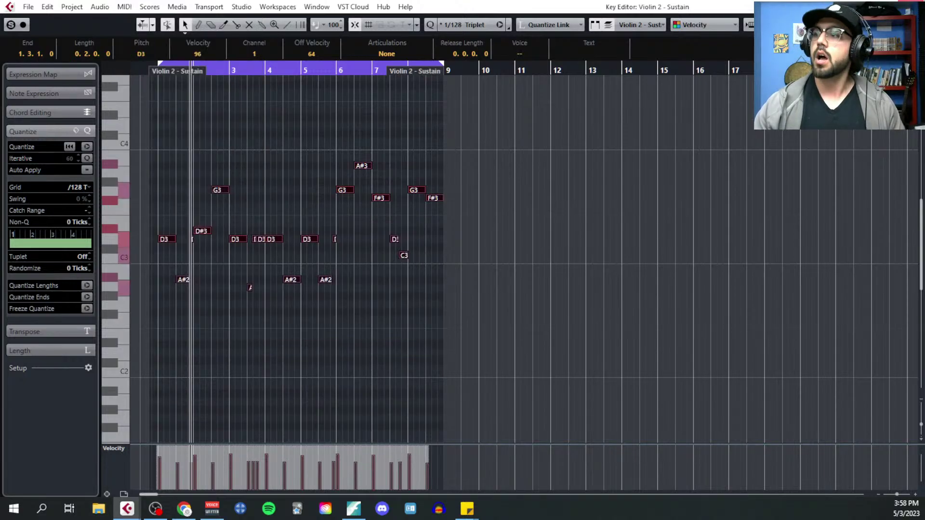
pyautogui.click(913, 6)
# Apply the Velocity 3% variability preset to the Violin 1 - Sustain part and check its notes in the Key Editor
pyautogui.click(380, 153)
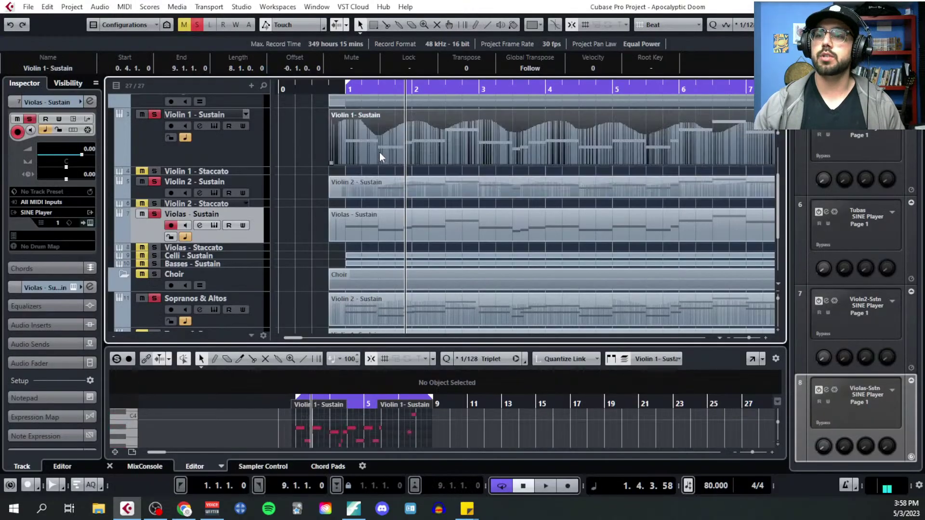
pyautogui.click(123, 7)
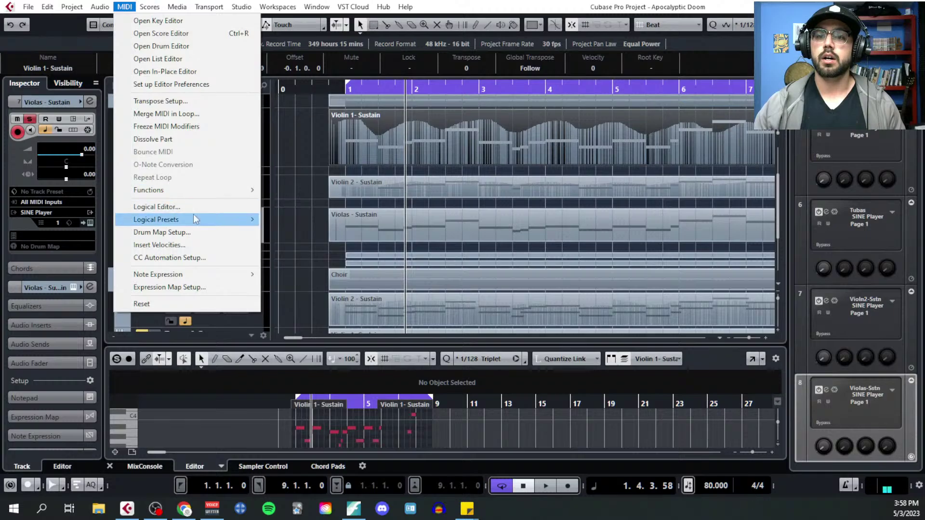
pyautogui.moveTo(193, 216)
pyautogui.click(332, 346)
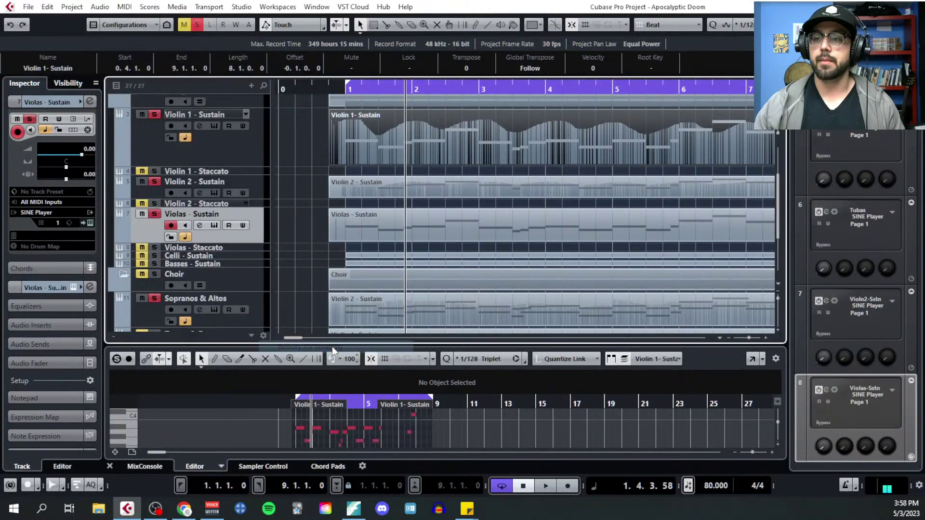
pyautogui.click(123, 7)
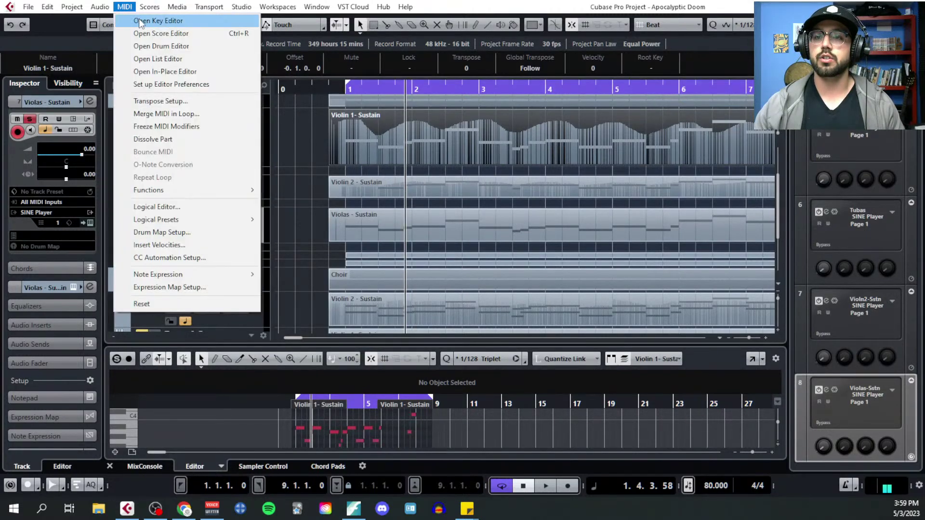
pyautogui.click(140, 18)
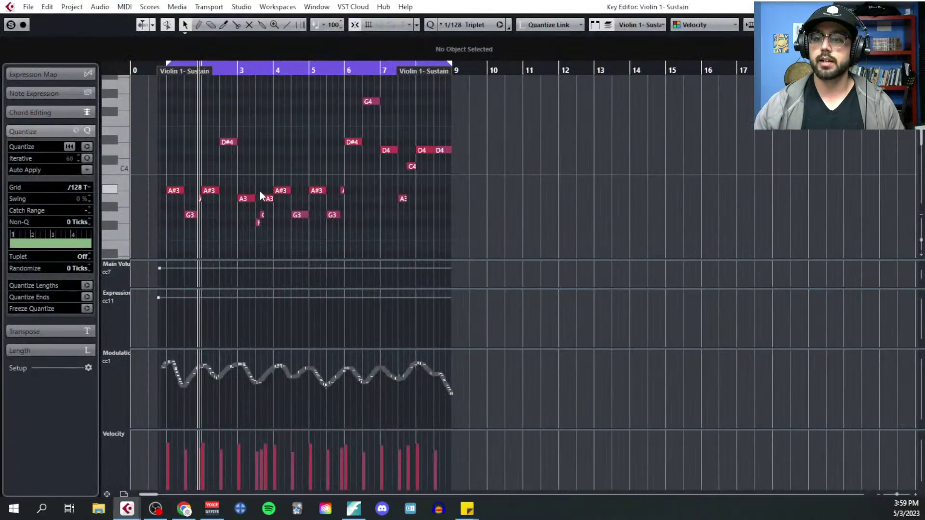
pyautogui.hotkey('ctrl', 'w')
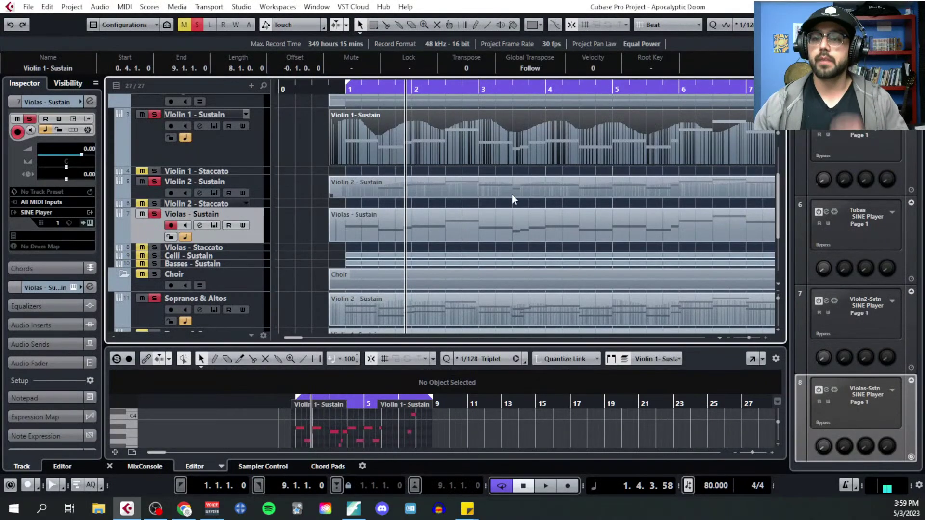
# Reopen the Violas - Sustain part in the Key Editor and add a CC 7 (Main Volume) controller lane
pyautogui.click(439, 225)
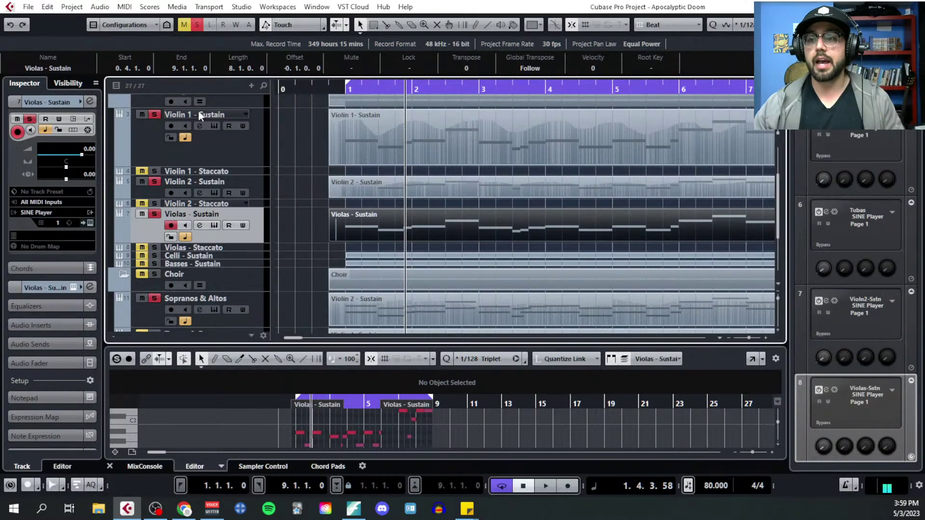
pyautogui.click(125, 7)
pyautogui.click(144, 18)
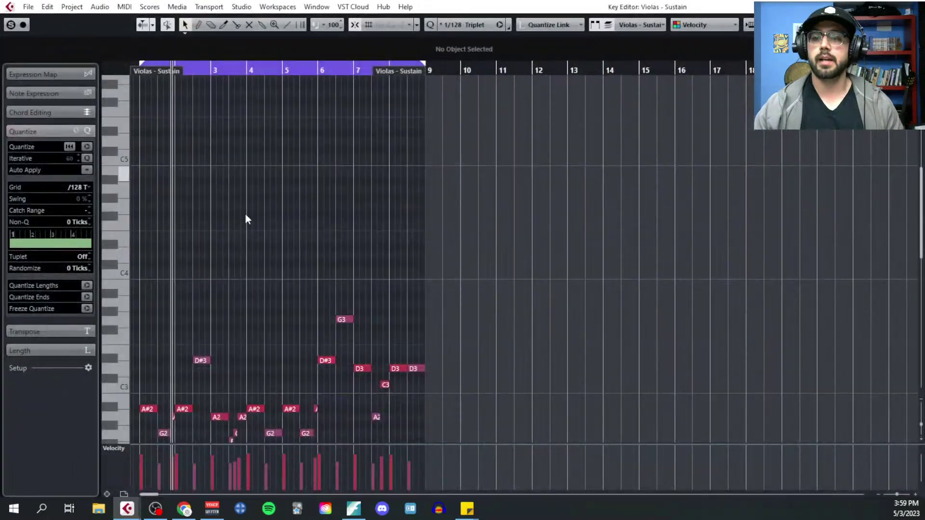
pyautogui.hscroll(-1, 243, 300)
pyautogui.scroll(-2, 227, 314)
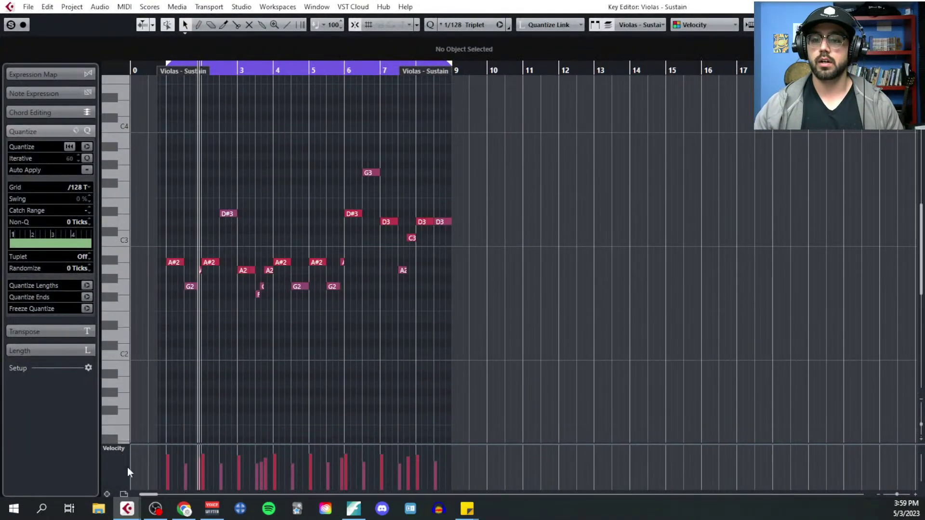
pyautogui.click(128, 449)
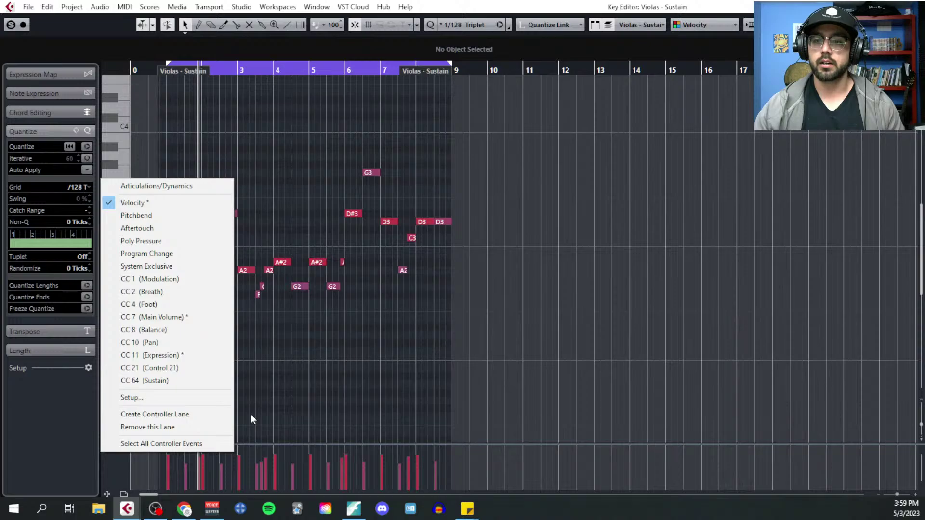
pyautogui.click(107, 494)
pyautogui.click(108, 493)
pyautogui.click(124, 401)
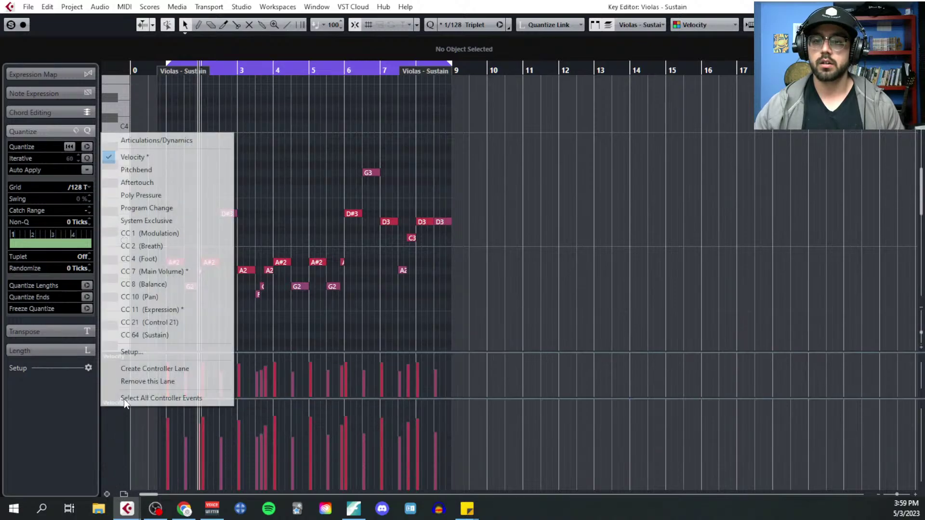
pyautogui.click(158, 271)
# Add two more controller lanes, one for CC 11 (Expression) and one for CC 1 (Modulation)
pyautogui.click(106, 493)
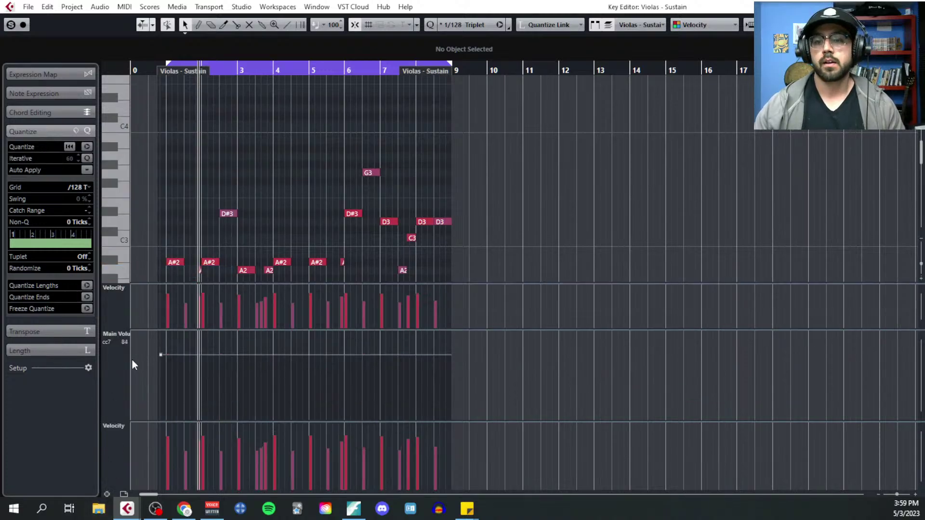
pyautogui.click(124, 426)
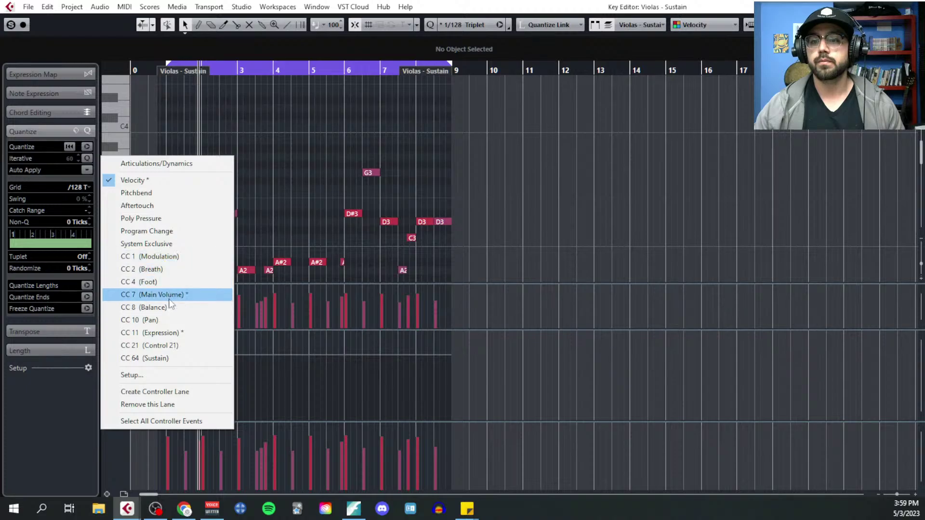
pyautogui.click(169, 335)
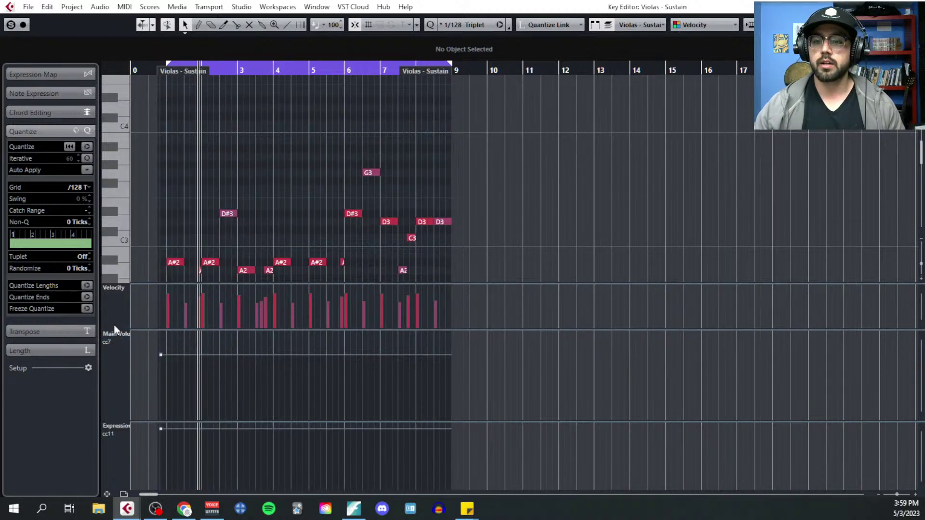
pyautogui.click(107, 494)
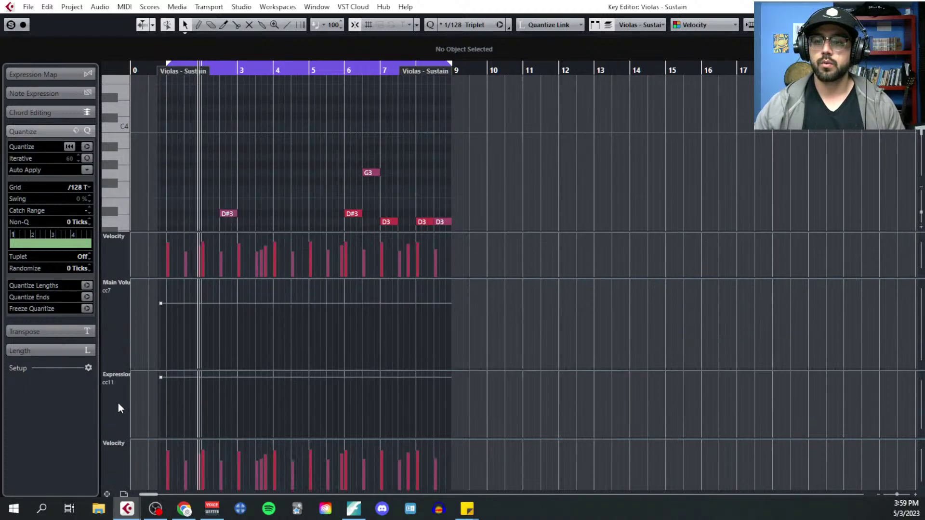
pyautogui.click(123, 456)
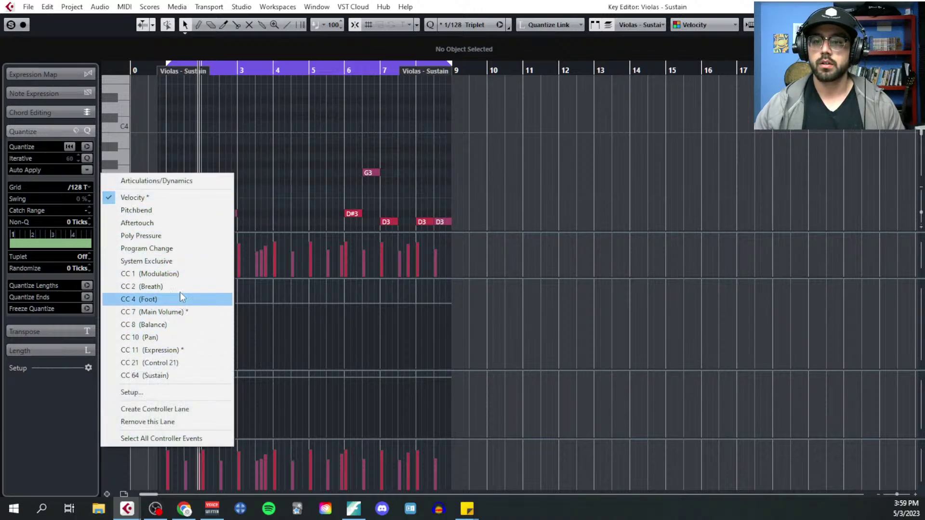
pyautogui.click(183, 274)
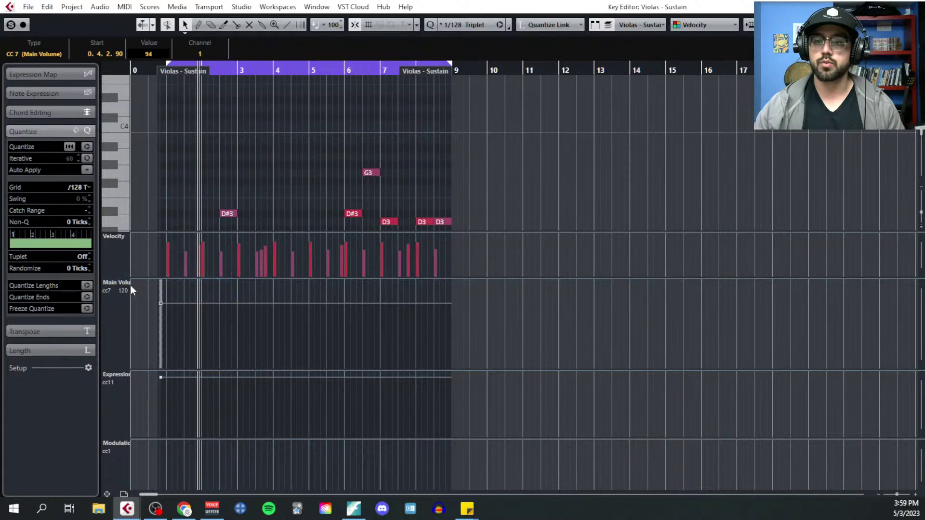
# Swap the Main Volume and Modulation lanes so that CC 1 sits above Expression and CC 7 below it
pyautogui.click(125, 284)
pyautogui.click(166, 114)
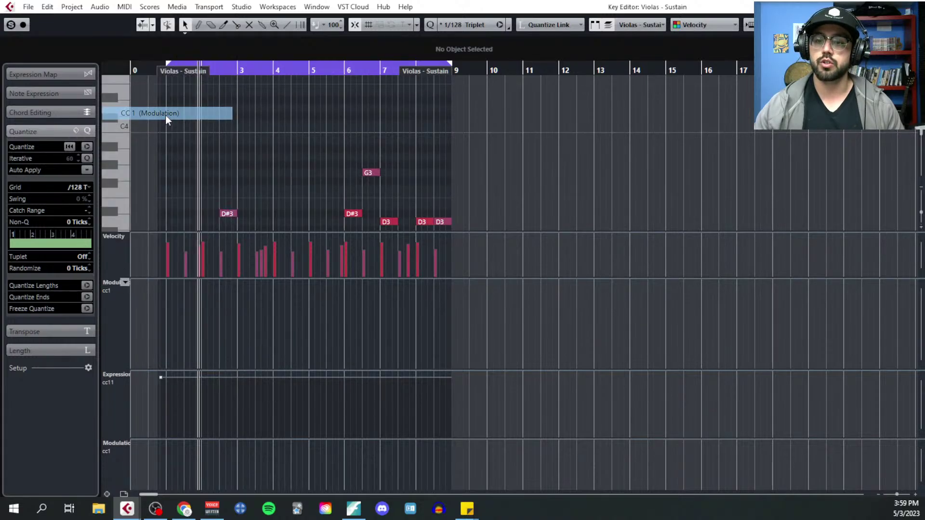
pyautogui.click(123, 447)
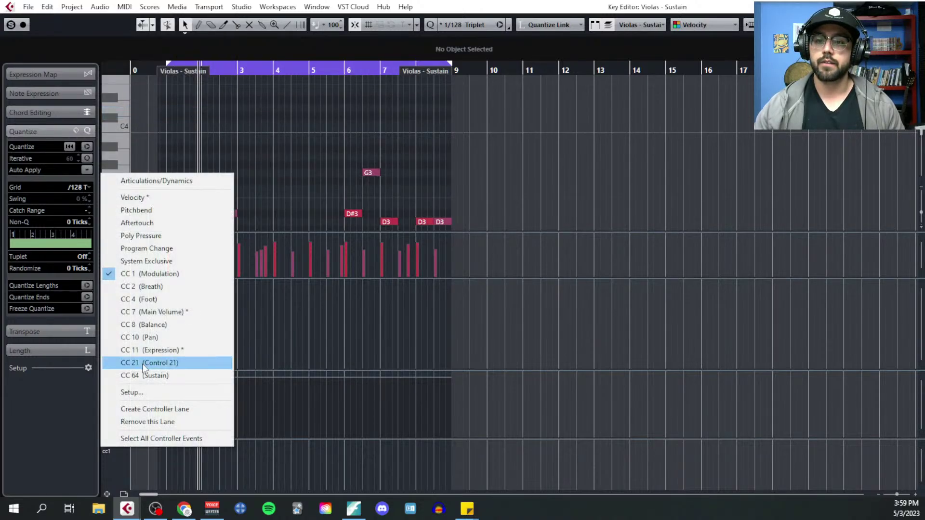
pyautogui.click(166, 311)
# Set the quantize grid to 1/4 with the whole viola part in view
pyautogui.scroll(3, 164, 320)
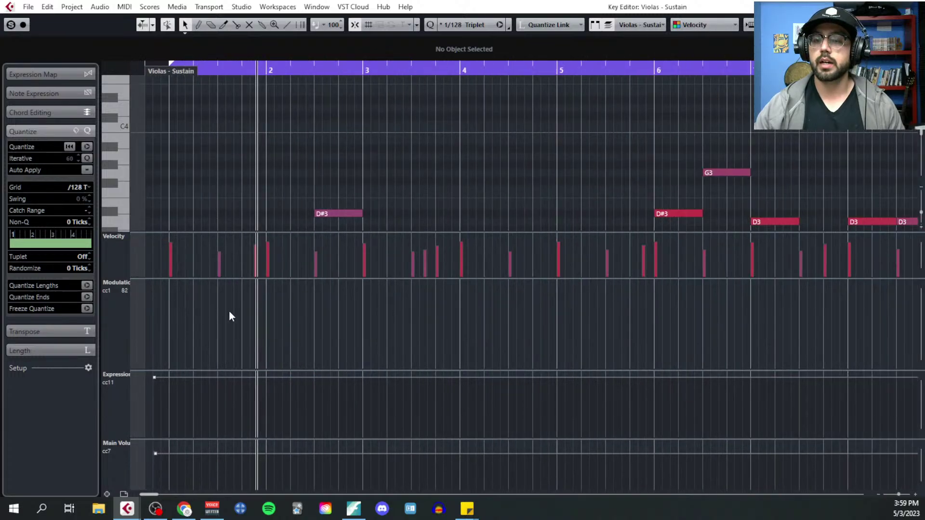
pyautogui.scroll(-3, 229, 310)
pyautogui.scroll(-3, 220, 306)
pyautogui.scroll(-2, 202, 289)
pyautogui.scroll(2, 197, 326)
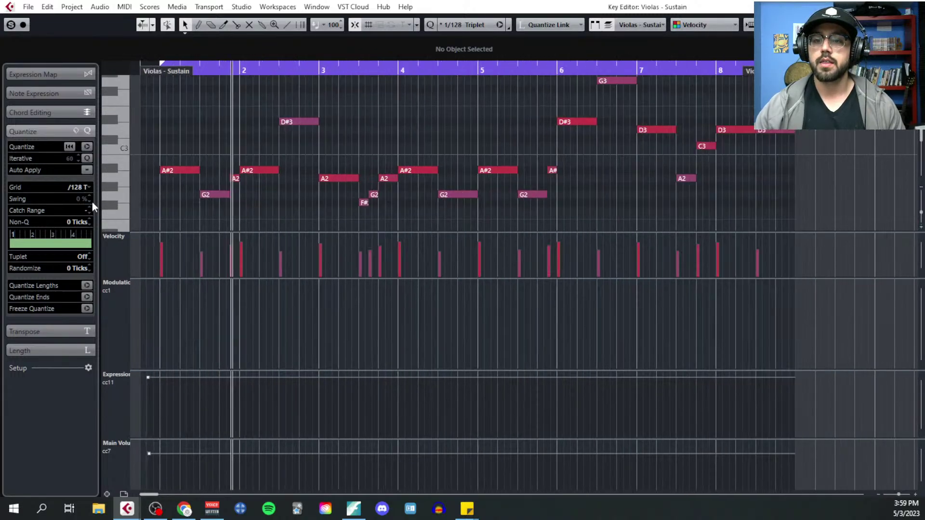
pyautogui.click(80, 189)
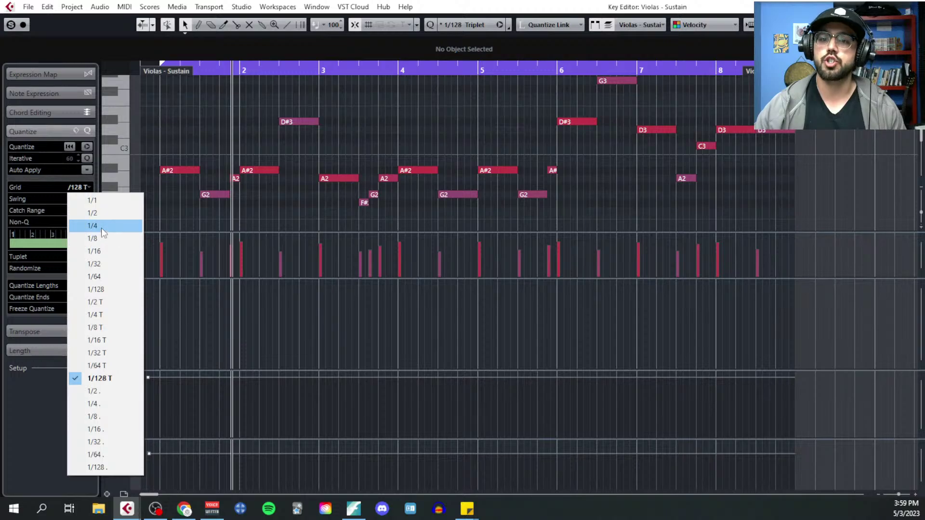
pyautogui.click(101, 228)
# Draw stepped CC 1 guide points at the half-bar positions of bars 1 to 3, dipping to about 70 on the first G2
pyautogui.rightClick(177, 316)
pyautogui.click(187, 307)
pyautogui.click(166, 303)
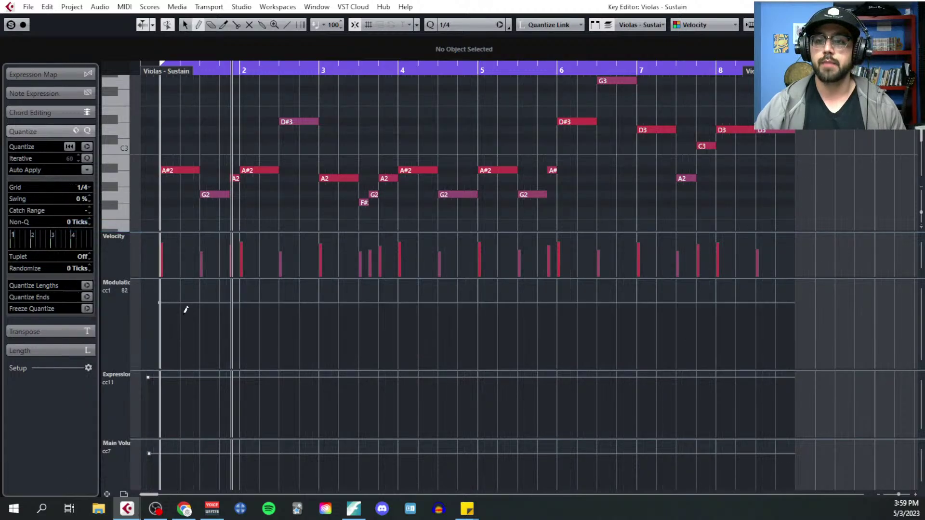
pyautogui.click(201, 319)
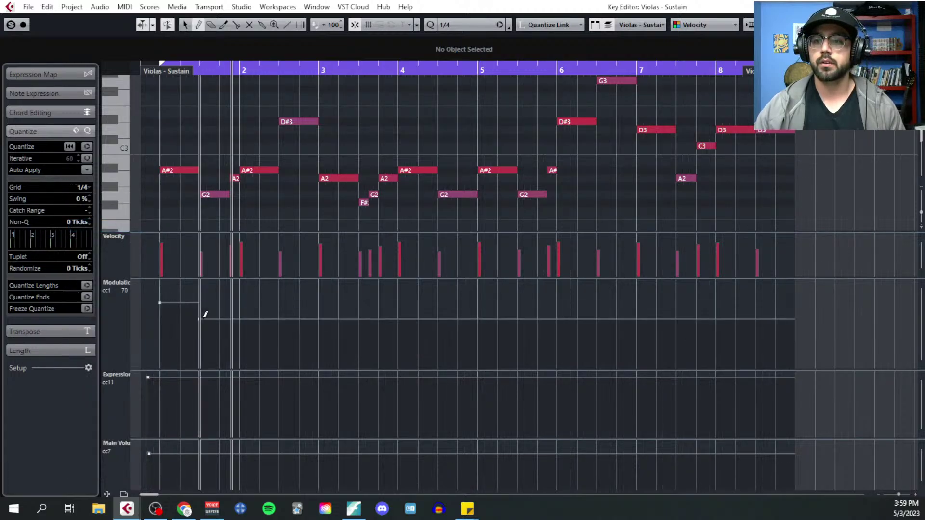
pyautogui.click(240, 303)
pyautogui.click(288, 311)
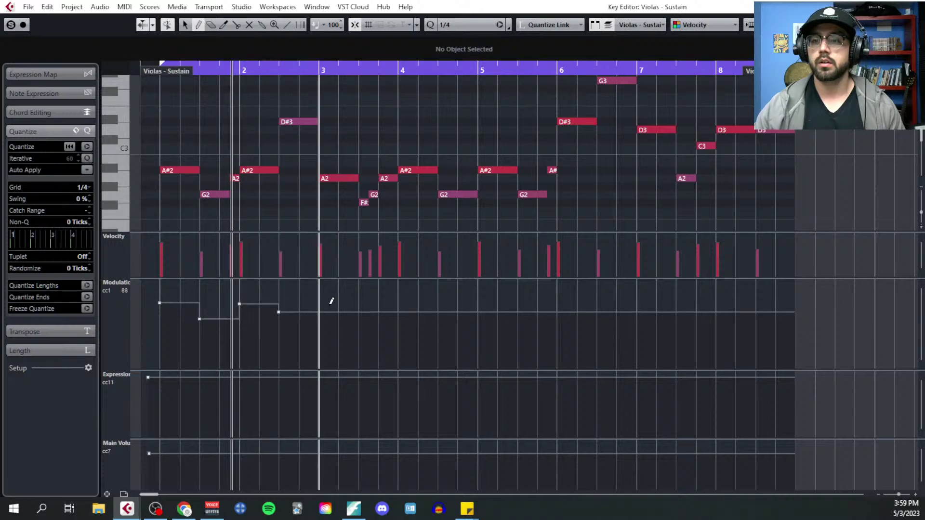
pyautogui.click(326, 296)
pyautogui.click(366, 321)
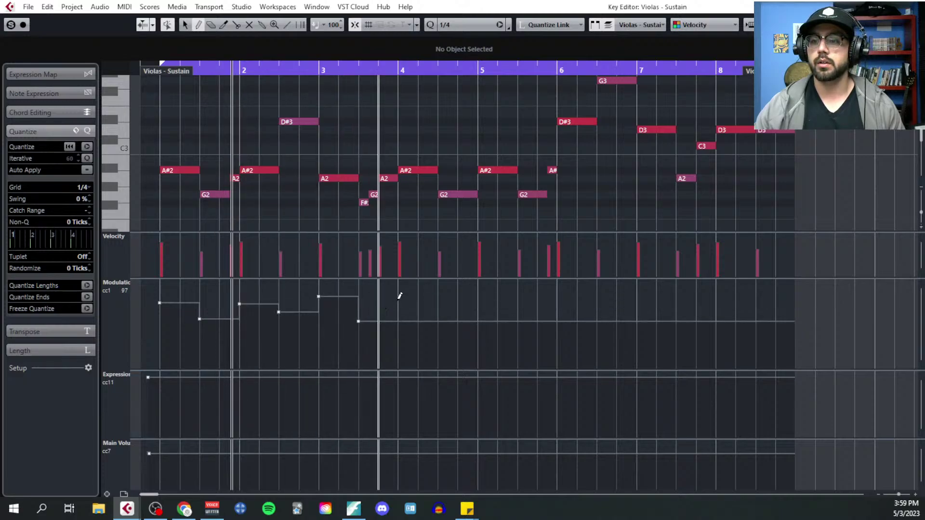
# Continue the stepped CC 1 points from late bar 3 through bar 8, with peaks about 97 to 104 and dips about 74 to 82
pyautogui.click(397, 298)
pyautogui.click(438, 316)
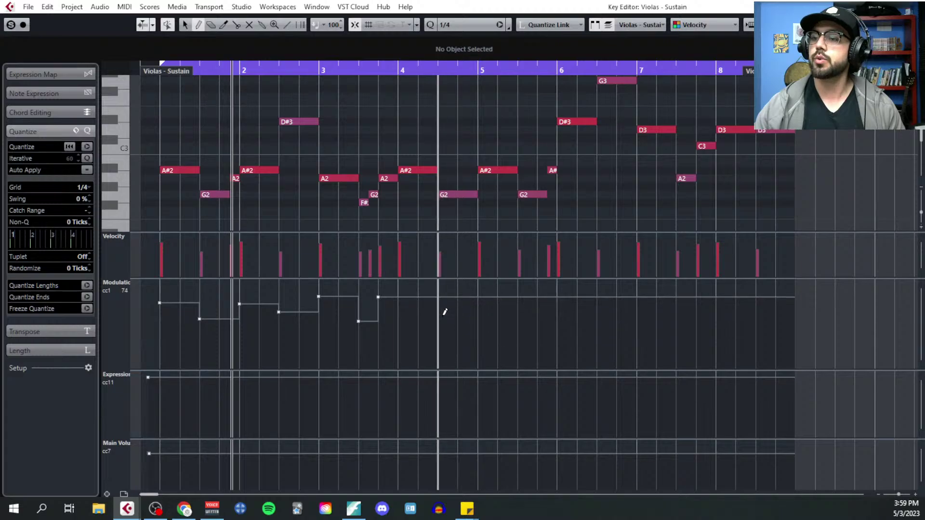
pyautogui.click(480, 299)
pyautogui.click(518, 316)
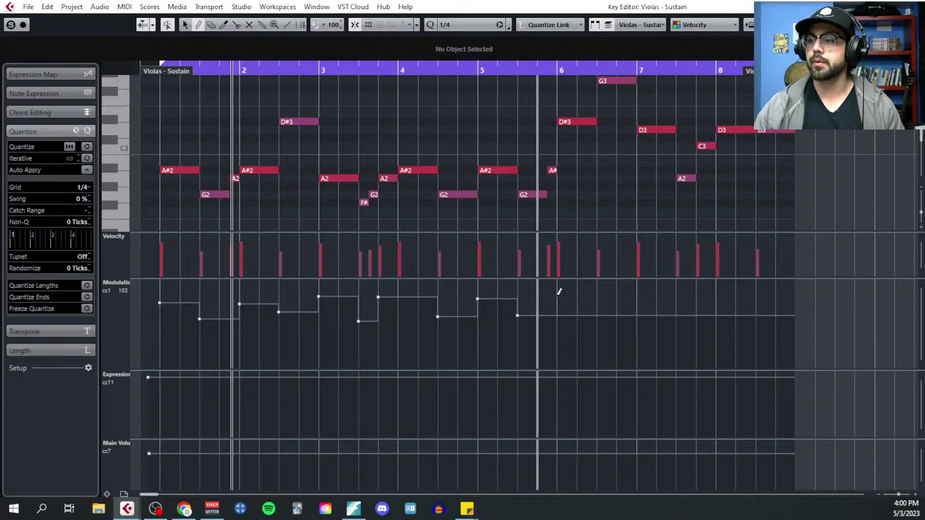
pyautogui.click(559, 293)
pyautogui.click(603, 305)
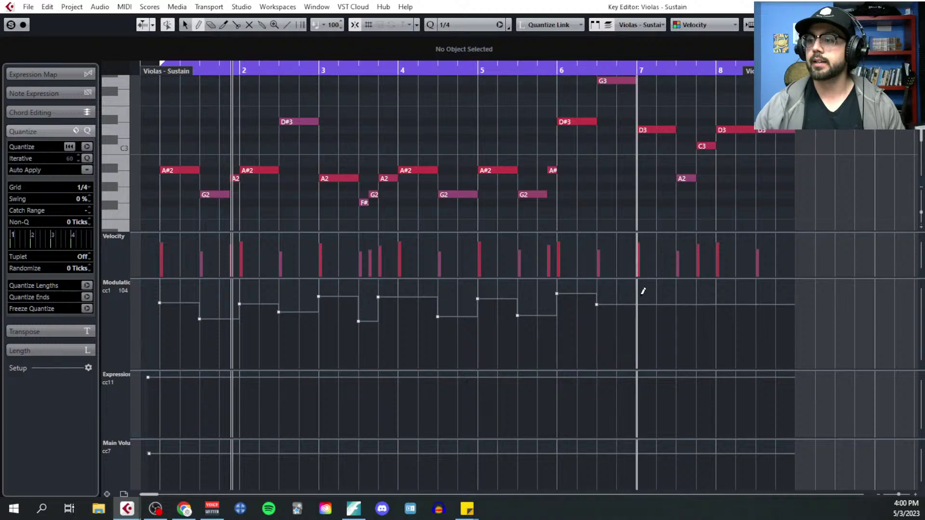
pyautogui.click(643, 293)
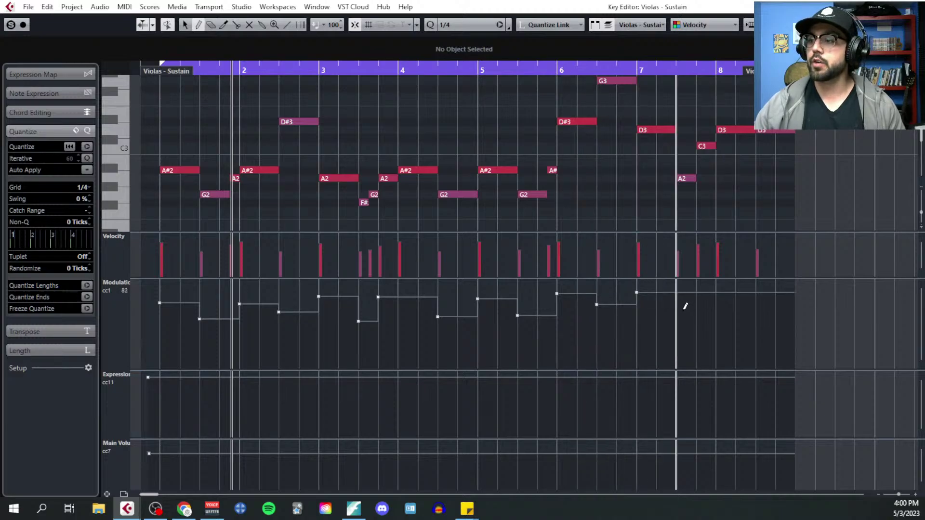
pyautogui.click(757, 307)
# Set the quantize grid to 1/128 triplet and trace a smooth modulation curve through the guide points from bar 1 to mid-bar 3
pyautogui.press('g')
pyautogui.click(90, 188)
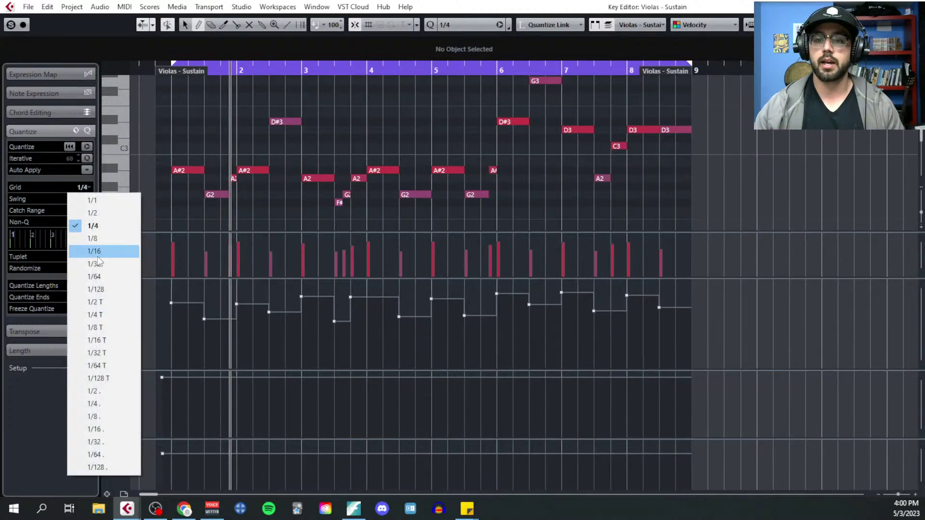
pyautogui.click(118, 379)
pyautogui.press('h')
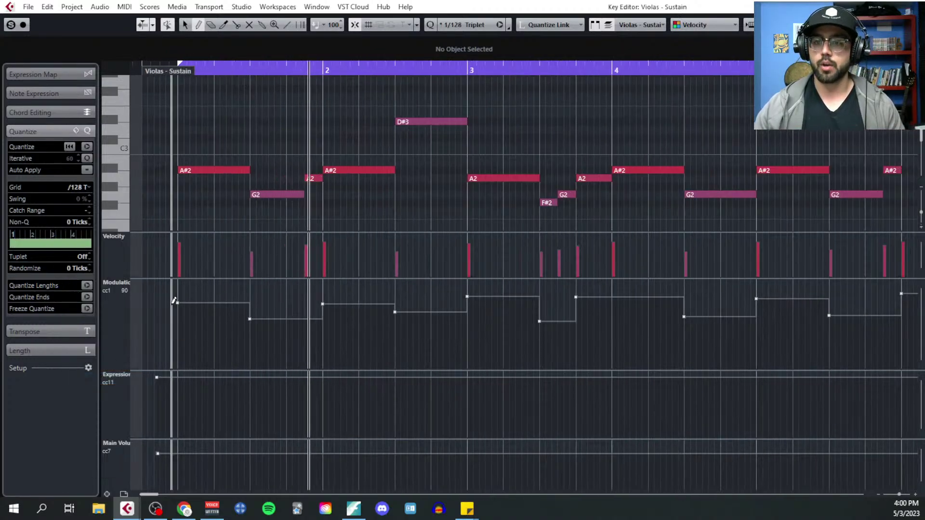
pyautogui.moveTo(178, 303)
pyautogui.mouseDown()
pyautogui.moveTo(248, 314)
pyautogui.moveTo(315, 304)
pyautogui.moveTo(413, 315)
pyautogui.moveTo(470, 303)
pyautogui.moveTo(543, 315)
pyautogui.mouseUp()
pyautogui.hscroll(4, 543, 315)
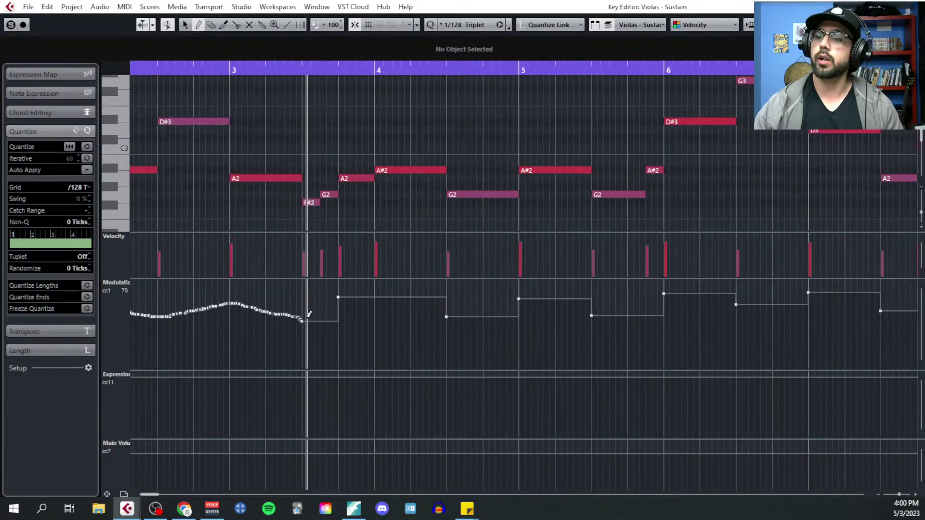
# Continue the smooth wave-like modulation curve from mid-bar 3 to the end of bar 8, following the remaining guide points
pyautogui.moveTo(301, 320)
pyautogui.mouseDown()
pyautogui.moveTo(337, 301)
pyautogui.moveTo(374, 298)
pyautogui.moveTo(467, 316)
pyautogui.moveTo(523, 297)
pyautogui.moveTo(592, 313)
pyautogui.mouseUp()
pyautogui.hscroll(4, 592, 312)
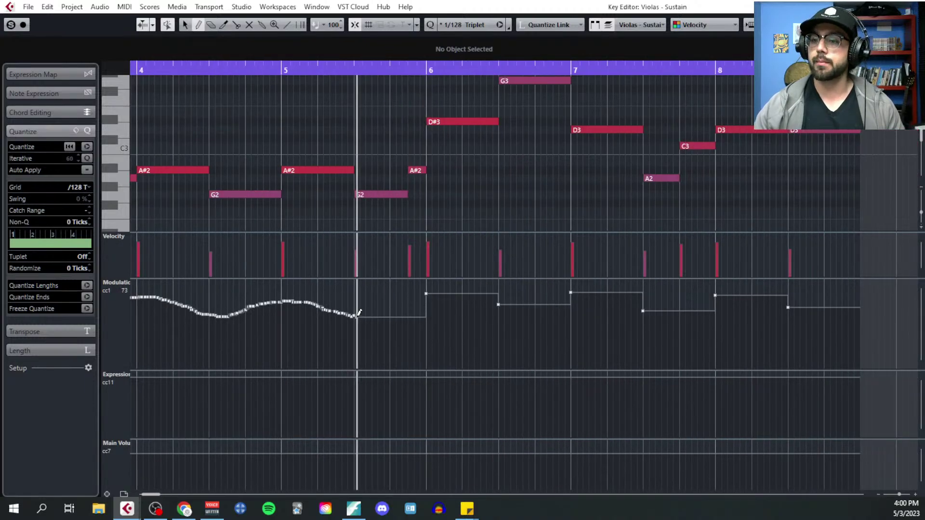
pyautogui.moveTo(359, 314)
pyautogui.mouseDown()
pyautogui.moveTo(426, 297)
pyautogui.moveTo(490, 311)
pyautogui.moveTo(574, 296)
pyautogui.mouseUp()
pyautogui.hscroll(3, 500, 292)
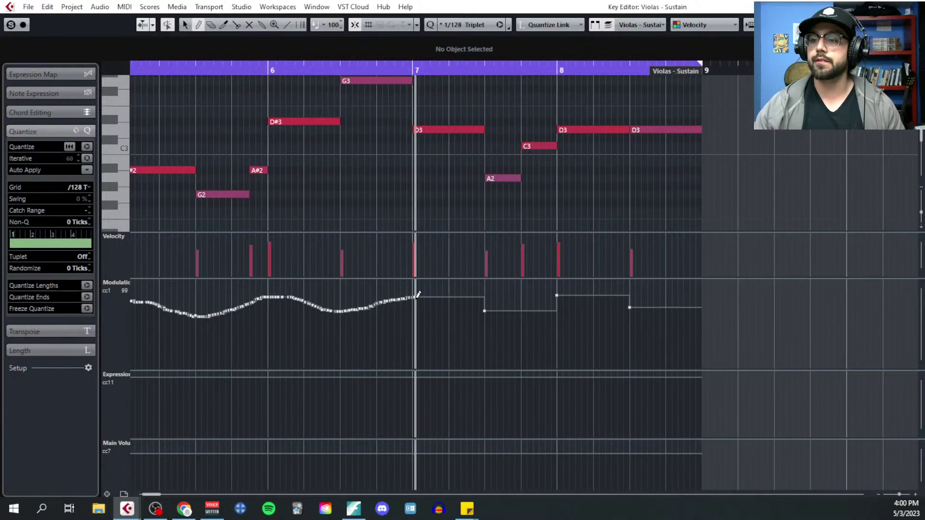
pyautogui.moveTo(417, 297); pyautogui.dragTo(632, 305)
pyautogui.hscroll(3, 602, 308)
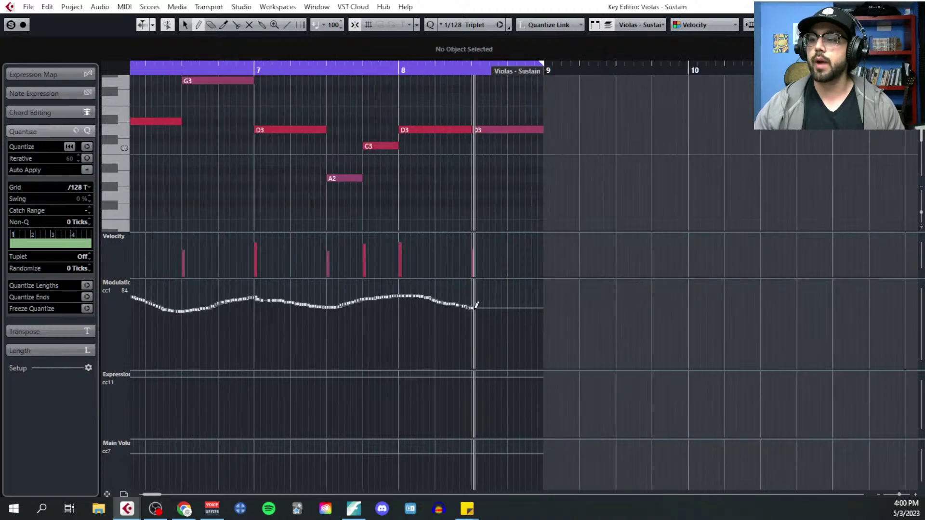
pyautogui.moveTo(475, 305); pyautogui.dragTo(542, 295)
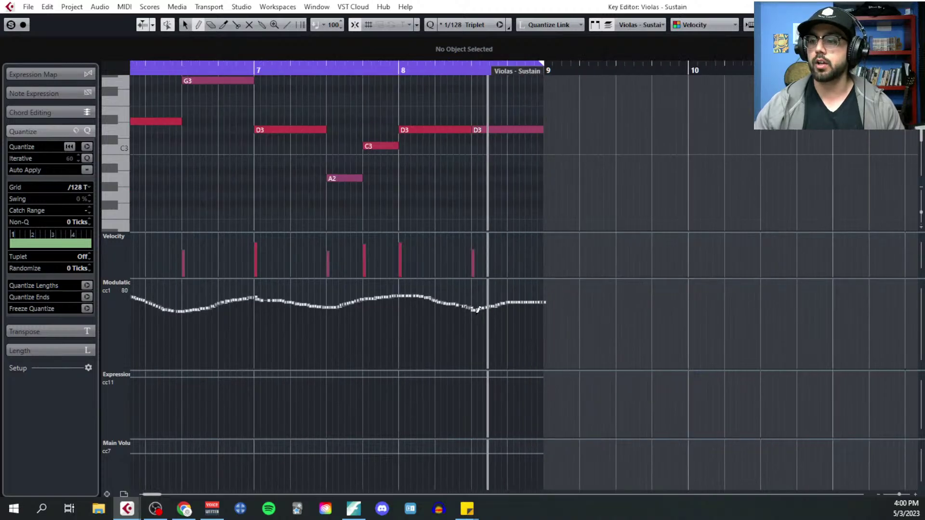
# Return to the Project window and audition from just before bar 1, checking the Violas - Sustain channel settings before stopping playback
pyautogui.scroll(-3, 421, 313)
pyautogui.scroll(-2, 396, 321)
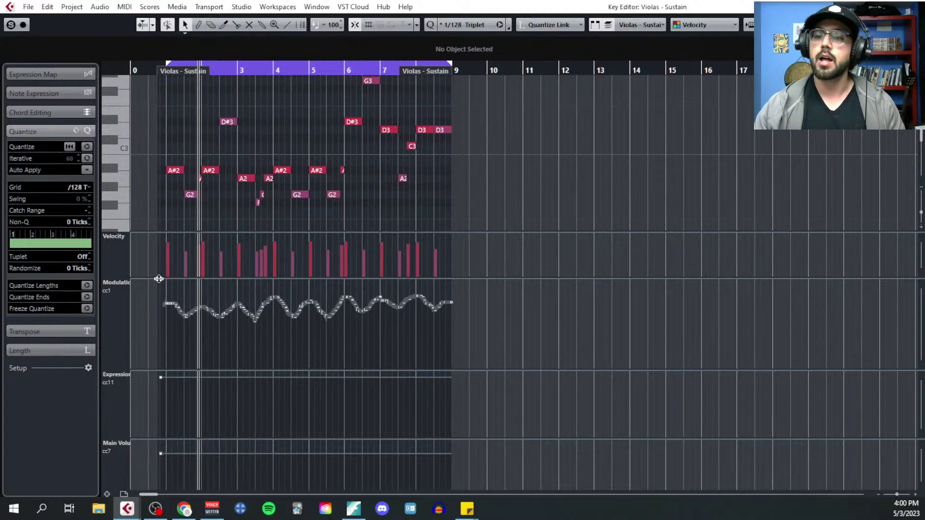
pyautogui.click(154, 74)
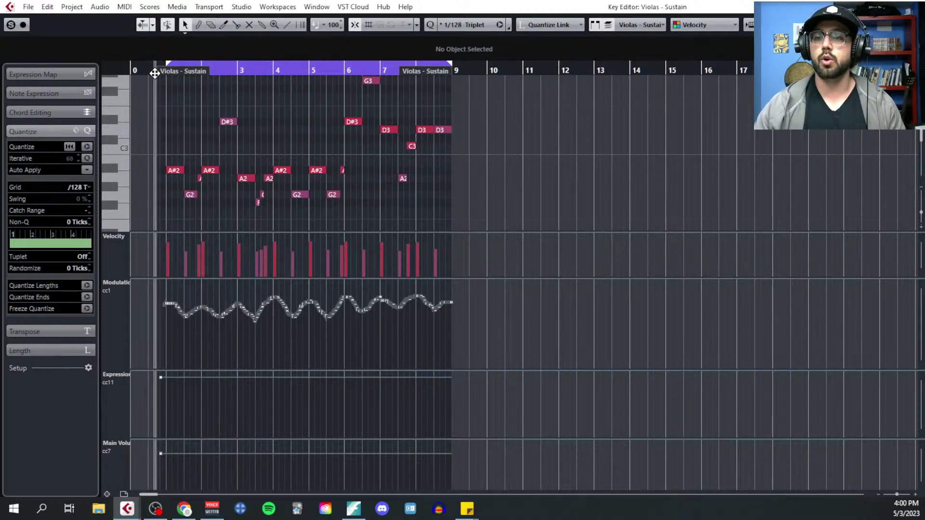
pyautogui.click(912, 4)
pyautogui.scroll(-2, 338, 248)
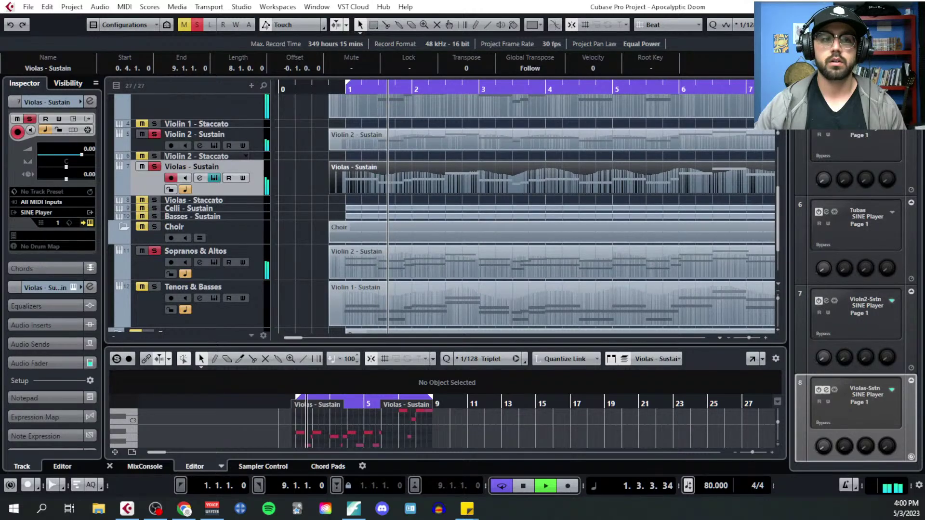
pyautogui.click(200, 178)
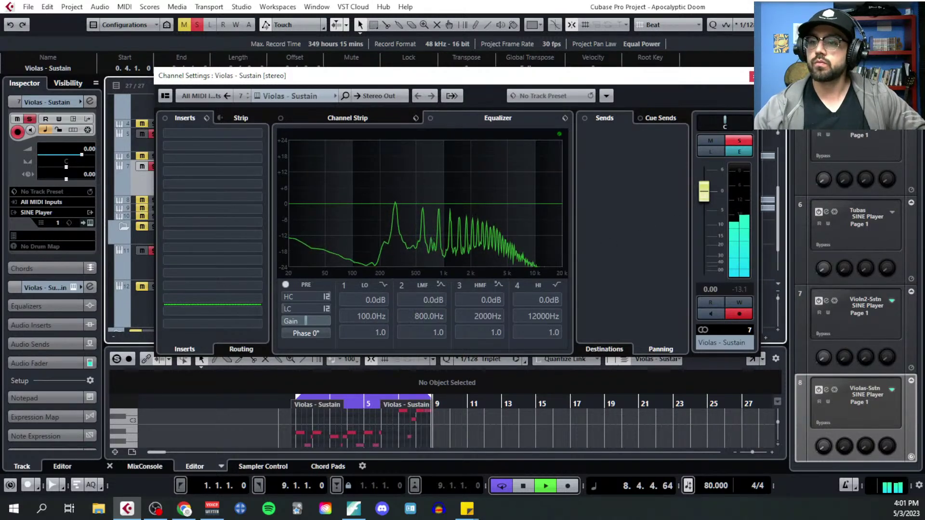
pyautogui.click(751, 76)
pyautogui.press('space')
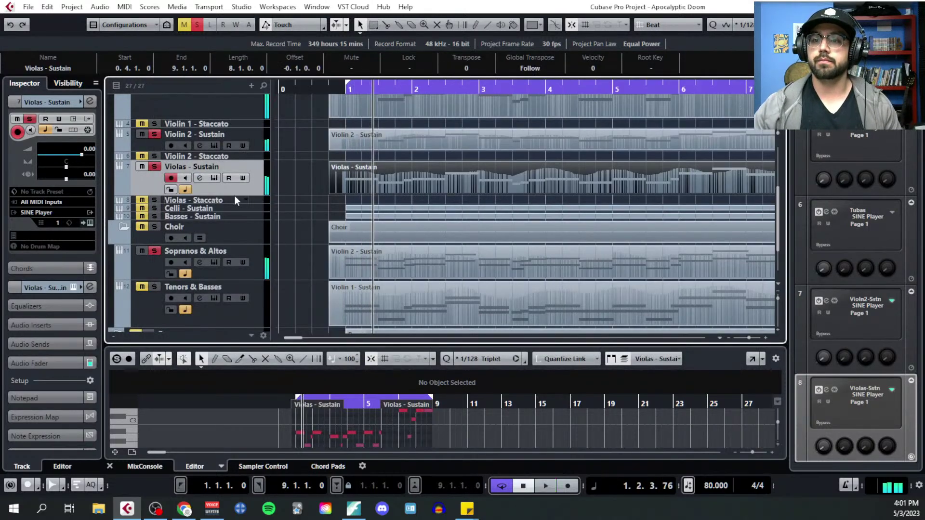
# Inspect the Violas - Sustain instrument in SINE Player, reviewing the Metropolis Ark 1 library and the microphone mixer, and close it
pyautogui.click(214, 178)
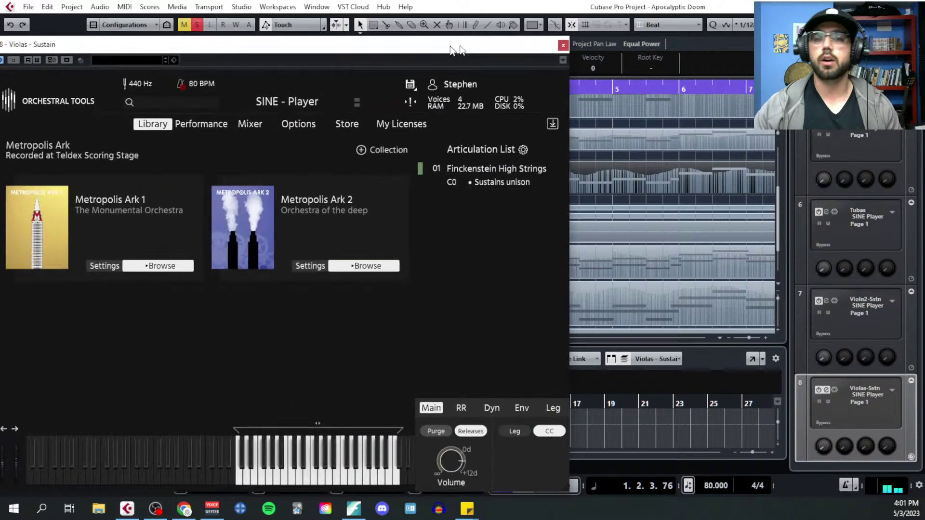
pyautogui.moveTo(451, 47); pyautogui.dragTo(546, 45)
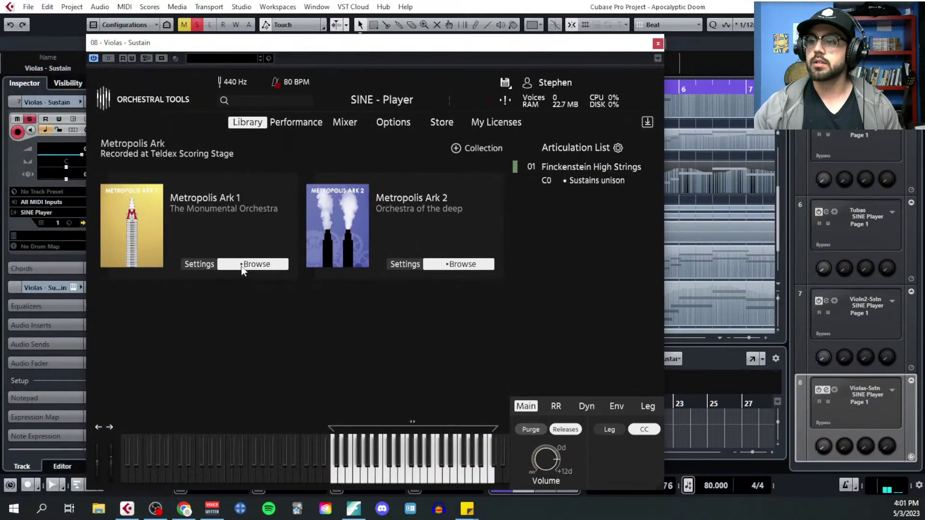
pyautogui.click(241, 265)
pyautogui.click(260, 265)
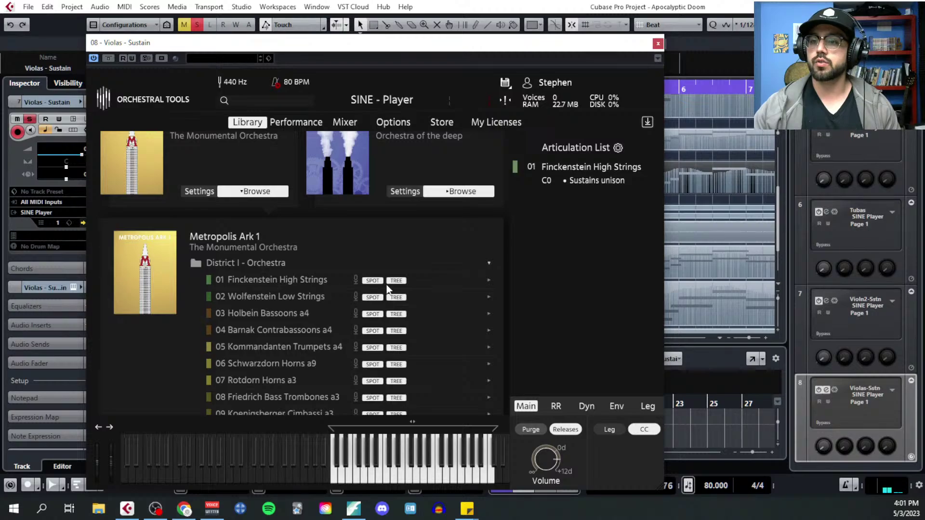
pyautogui.click(344, 122)
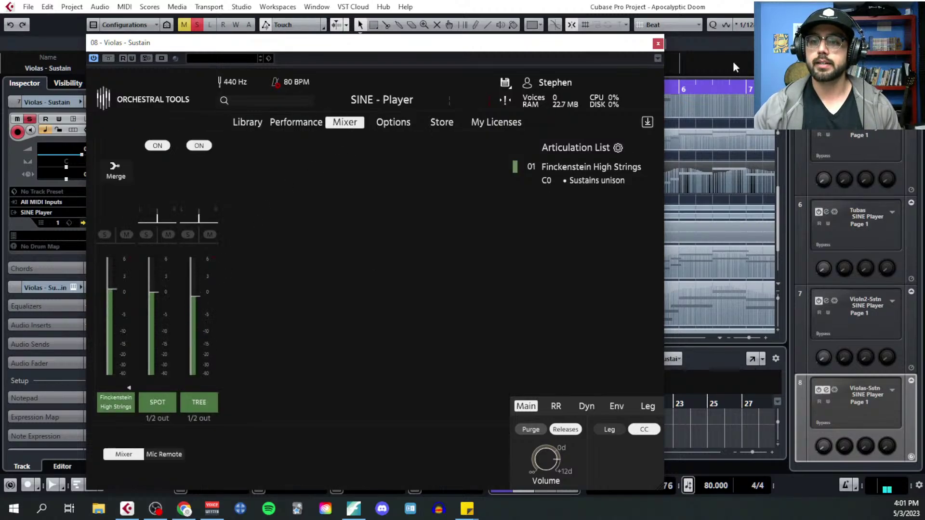
pyautogui.click(658, 43)
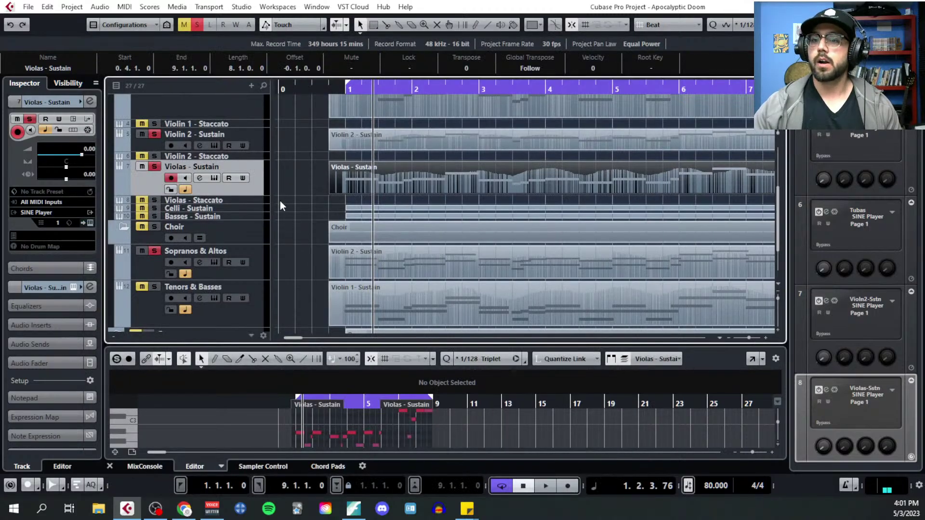
# Play the soloed string and choir tracks from bar 1 with the whole eight-bar section in view
pyautogui.scroll(-2, 178, 258)
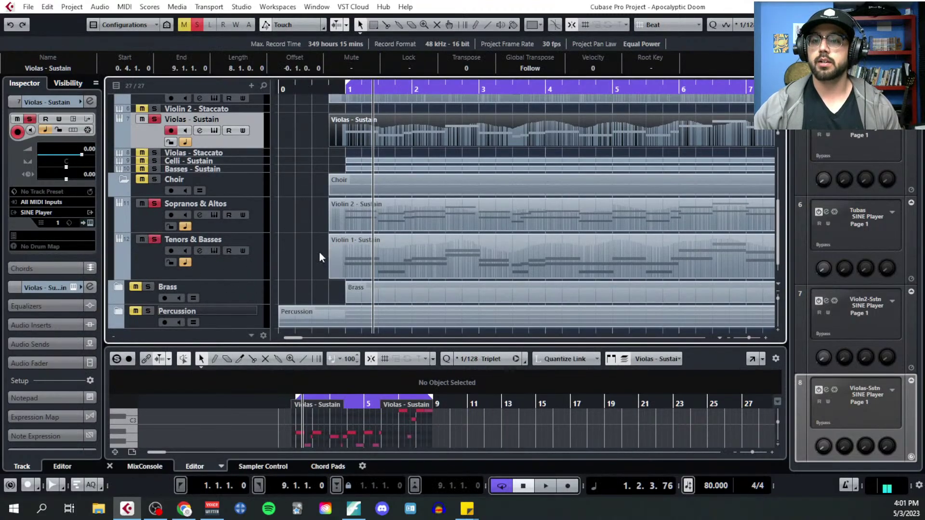
pyautogui.press('g')
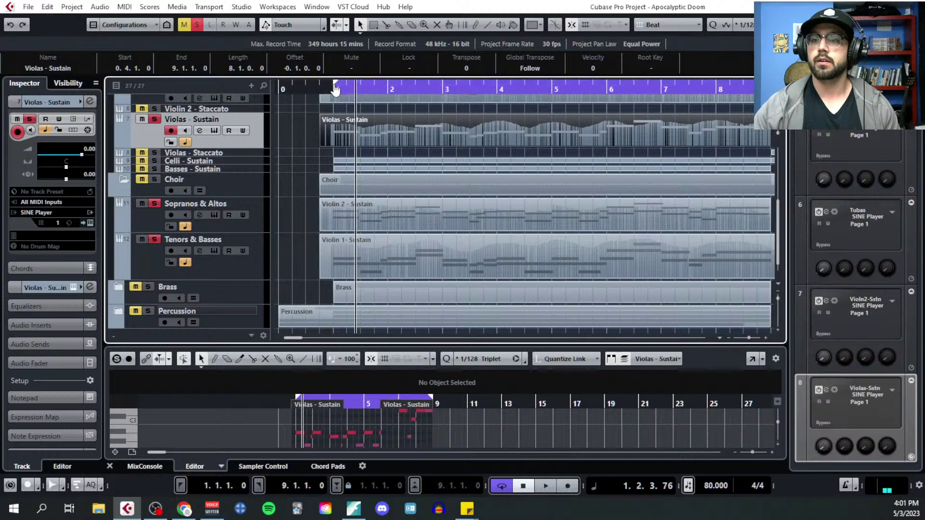
pyautogui.click(336, 90)
pyautogui.press('space')
pyautogui.press('g')
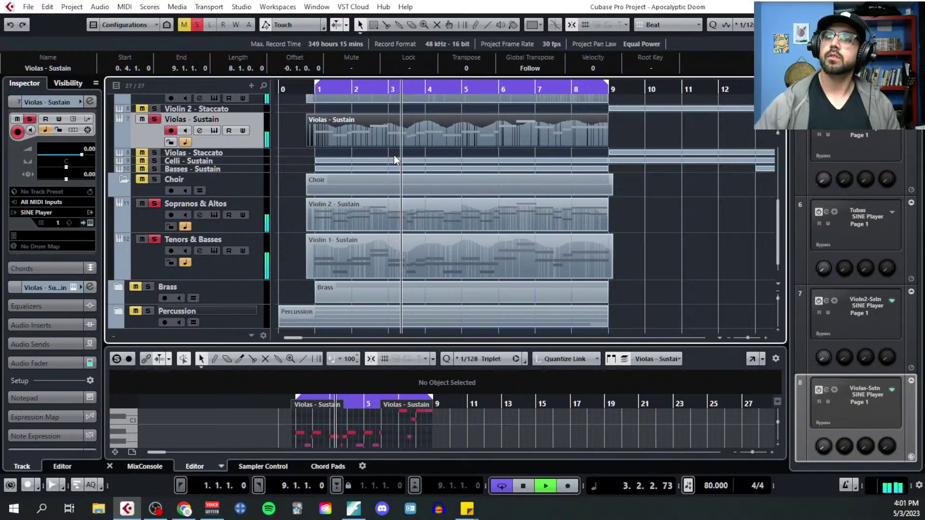
# Stop playback, solo the Celli - Sustain track and open its first part in the Key Editor
pyautogui.click(233, 161)
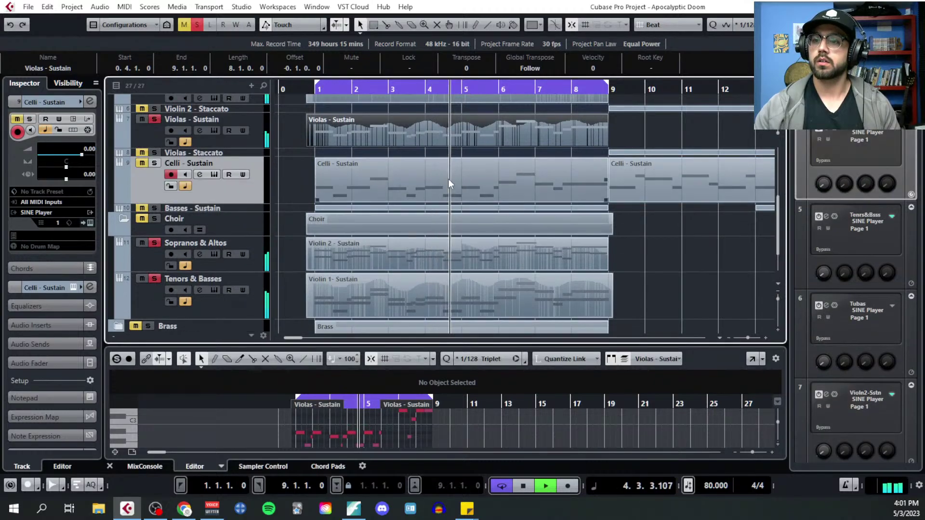
pyautogui.press('space')
pyautogui.click(154, 163)
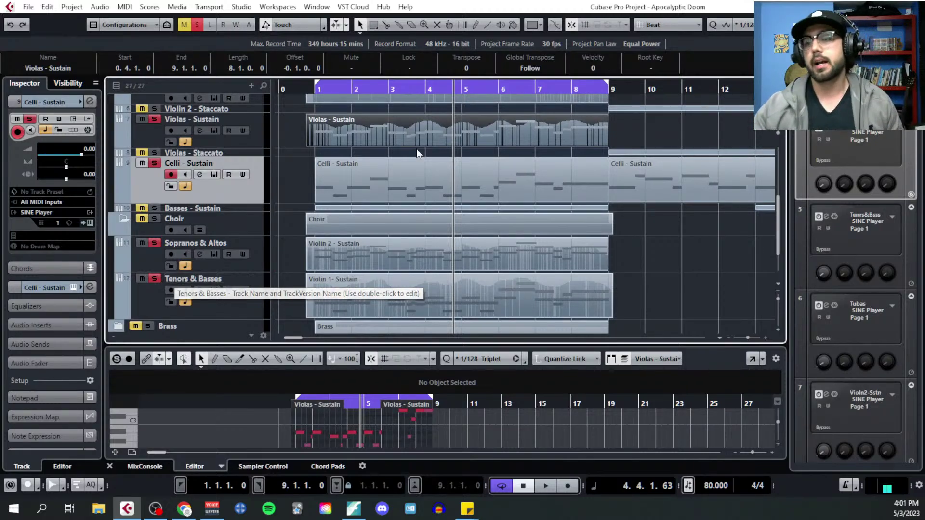
pyautogui.click(450, 175)
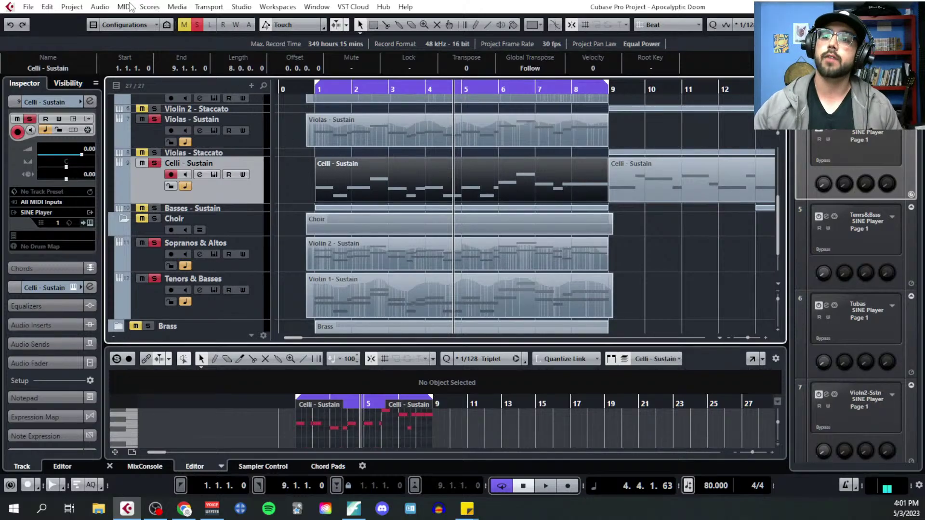
pyautogui.click(124, 7)
pyautogui.click(159, 18)
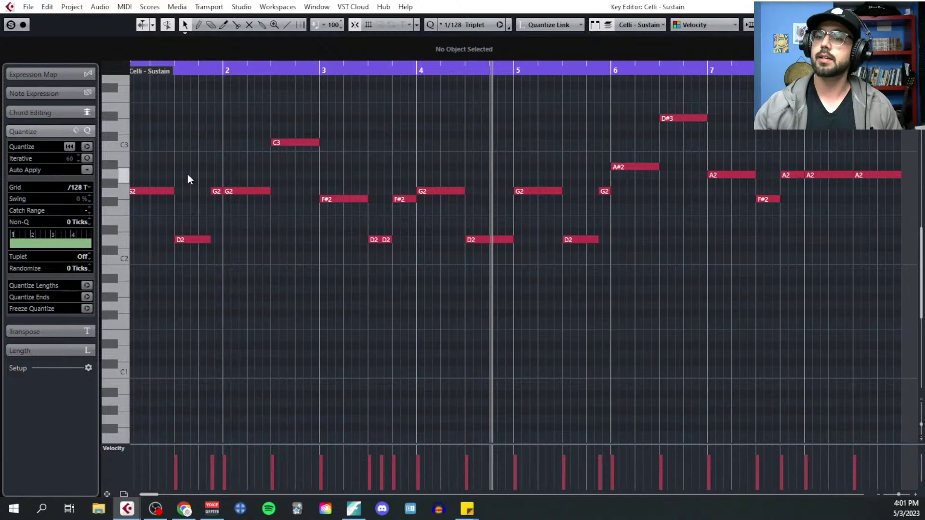
# Select the weaker off-beat and passing notes across the Celli - Sustain part and lower their velocity to 87
pyautogui.moveTo(188, 174); pyautogui.dragTo(213, 259)
pyautogui.keyDown('shift'); pyautogui.click(285, 142); pyautogui.keyUp('shift')
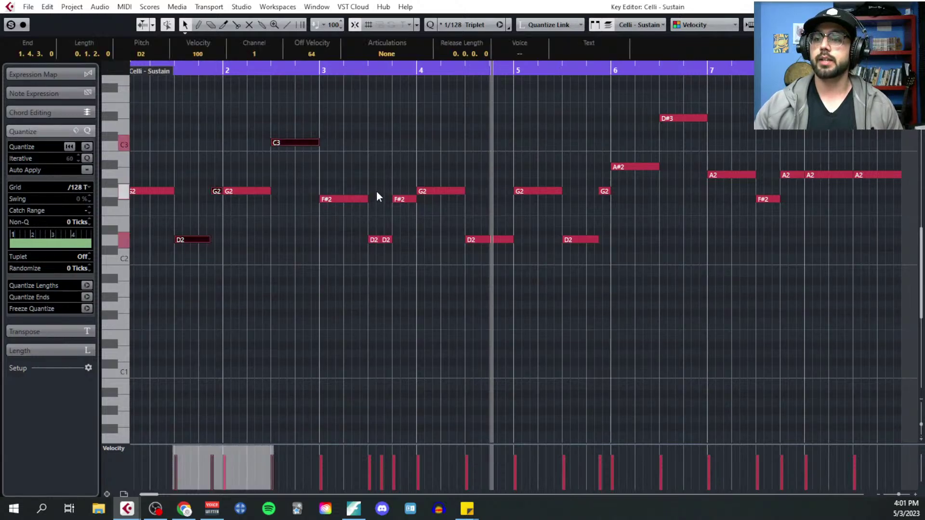
pyautogui.moveTo(377, 192); pyautogui.dragTo(484, 196)
pyautogui.moveTo(596, 185); pyautogui.dragTo(605, 249)
pyautogui.moveTo(684, 104); pyautogui.dragTo(701, 142)
pyautogui.moveTo(775, 172); pyautogui.dragTo(791, 205)
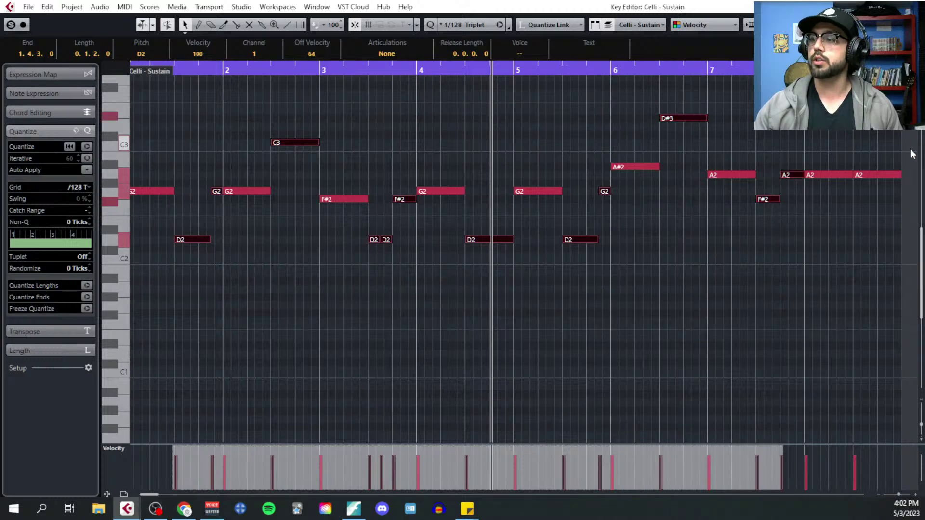
pyautogui.moveTo(896, 207); pyautogui.dragTo(855, 163)
pyautogui.hscroll(-3, 422, 344)
pyautogui.press('g')
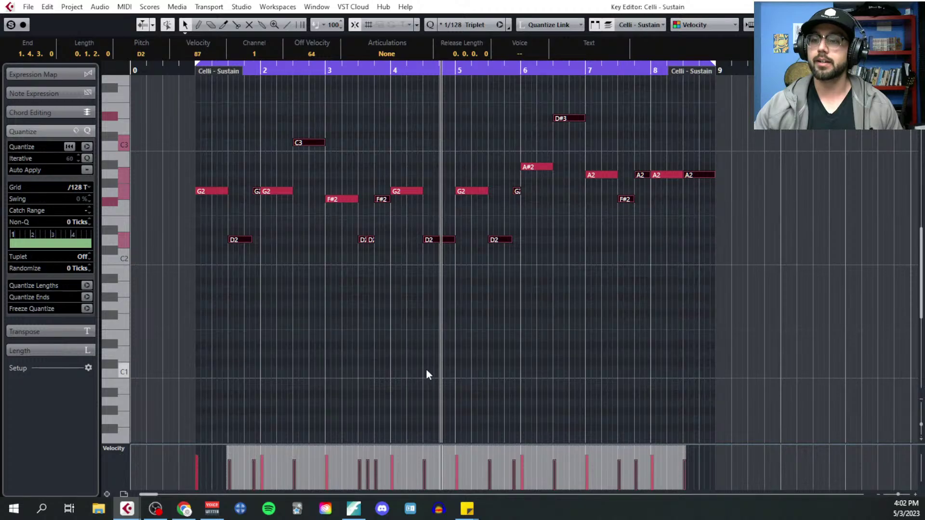
# Select all the Celli - Sustain notes and apply the logical preset that slightly randomizes their velocities
pyautogui.moveTo(194, 120); pyautogui.dragTo(801, 293)
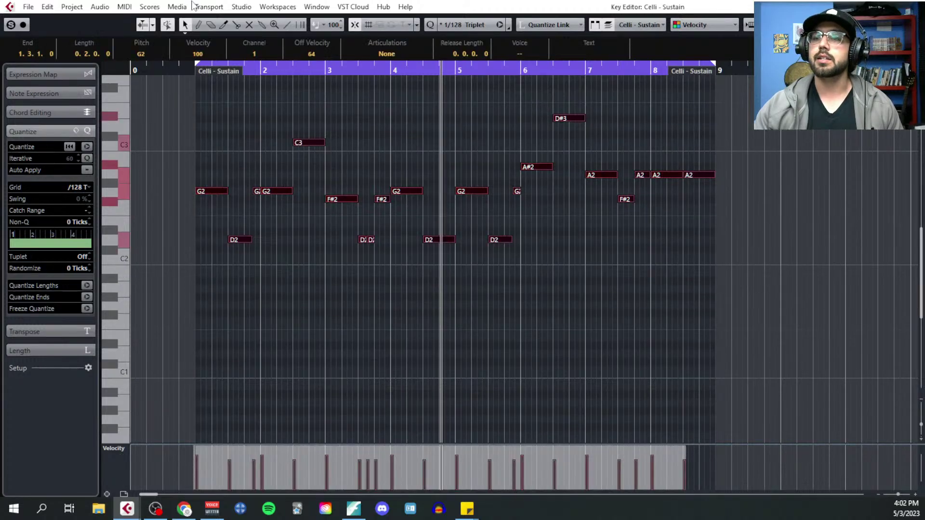
pyautogui.click(125, 7)
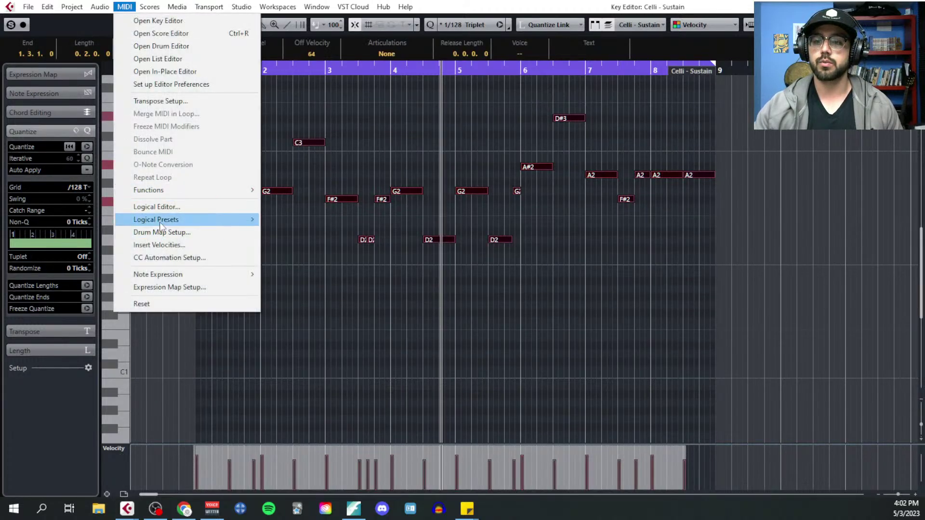
pyautogui.moveTo(161, 222)
pyautogui.click(336, 347)
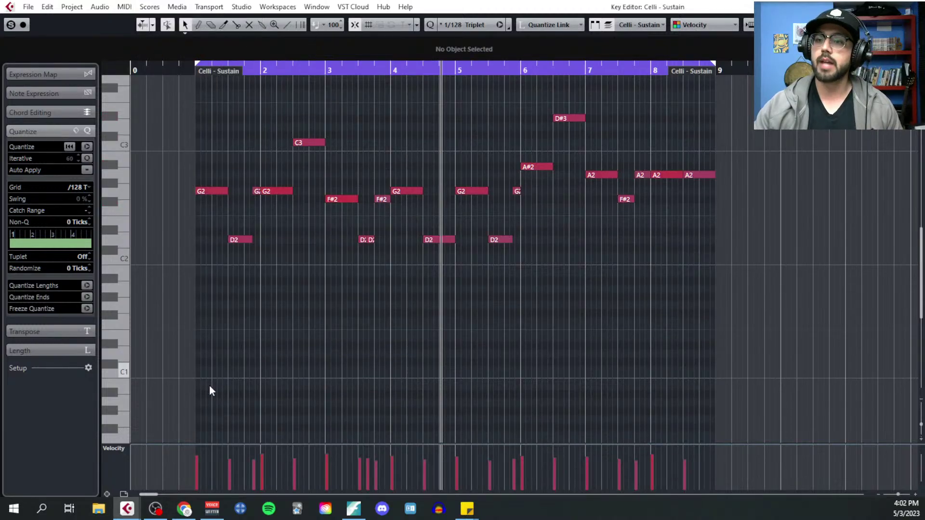
# Add a second controller lane below the Celli - Sustain notes and set it to CC 7 (Main Volume)
pyautogui.click(115, 447)
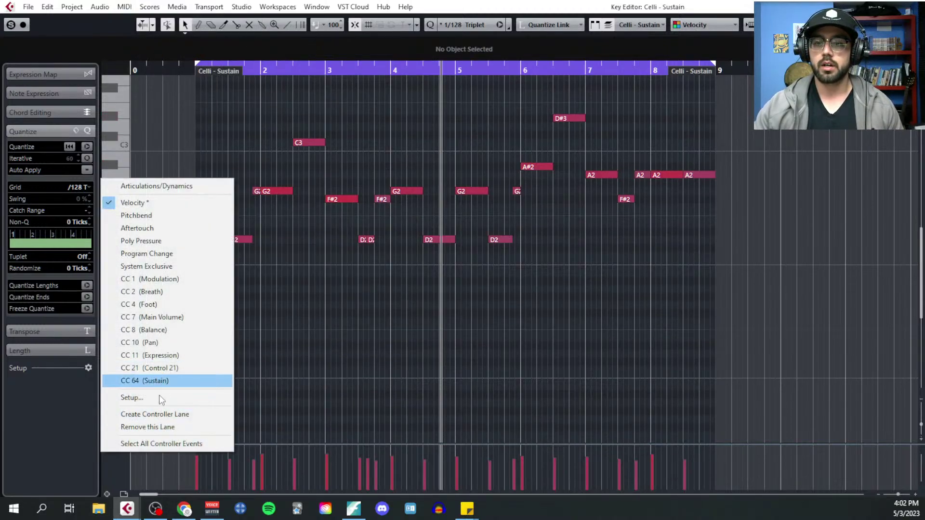
pyautogui.click(105, 494)
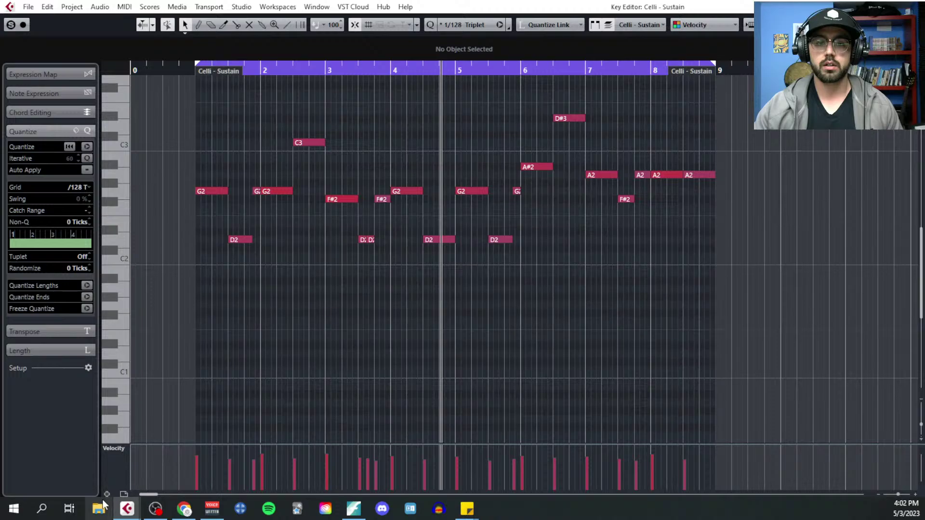
pyautogui.click(107, 494)
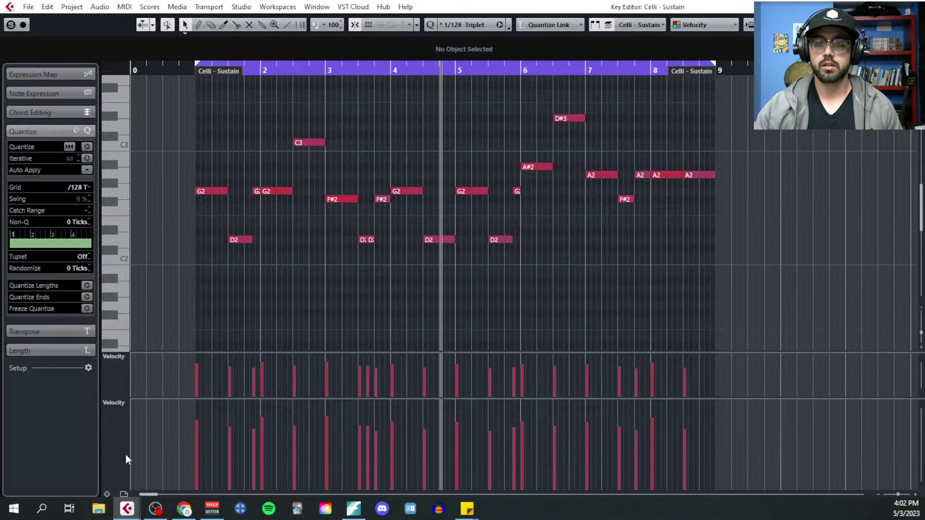
pyautogui.click(124, 403)
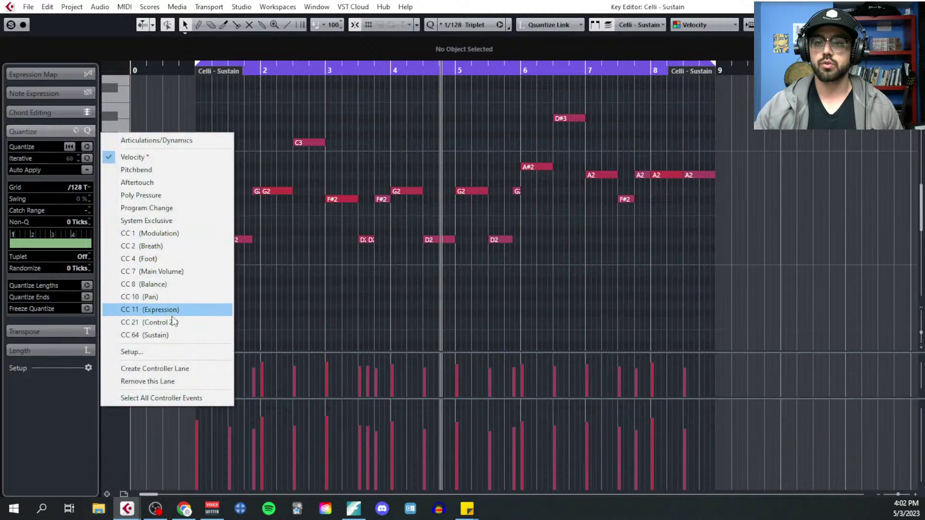
pyautogui.click(169, 271)
pyautogui.scroll(4, 197, 411)
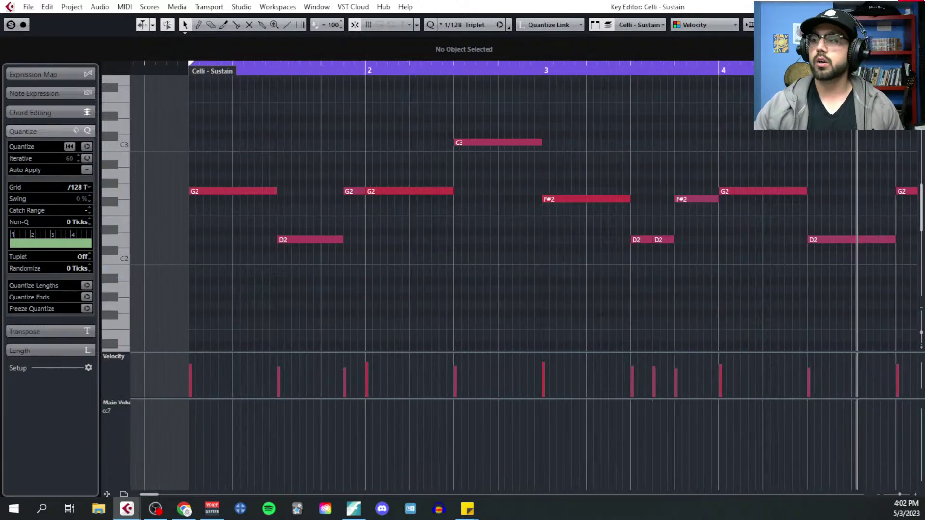
# Close the Key Editor, extend the start of the first Celli - Sustain part back to 0.4.1.0, and reopen it in the Key Editor
pyautogui.hotkey('ctrl', 'w')
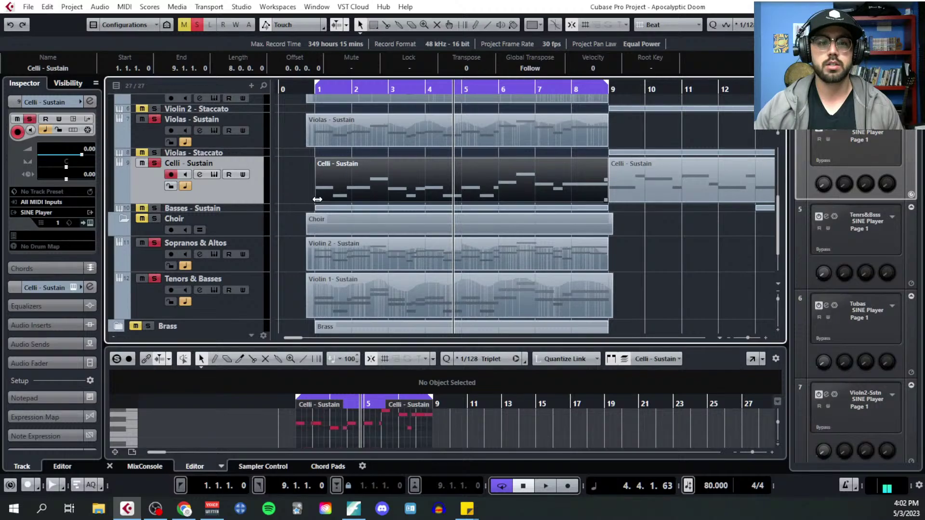
pyautogui.moveTo(318, 199); pyautogui.dragTo(308, 199)
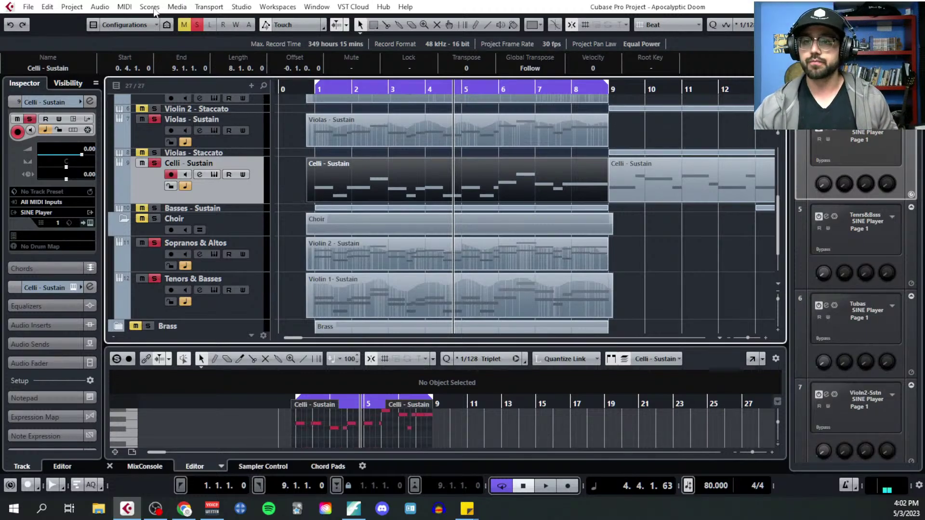
pyautogui.click(125, 8)
pyautogui.click(132, 21)
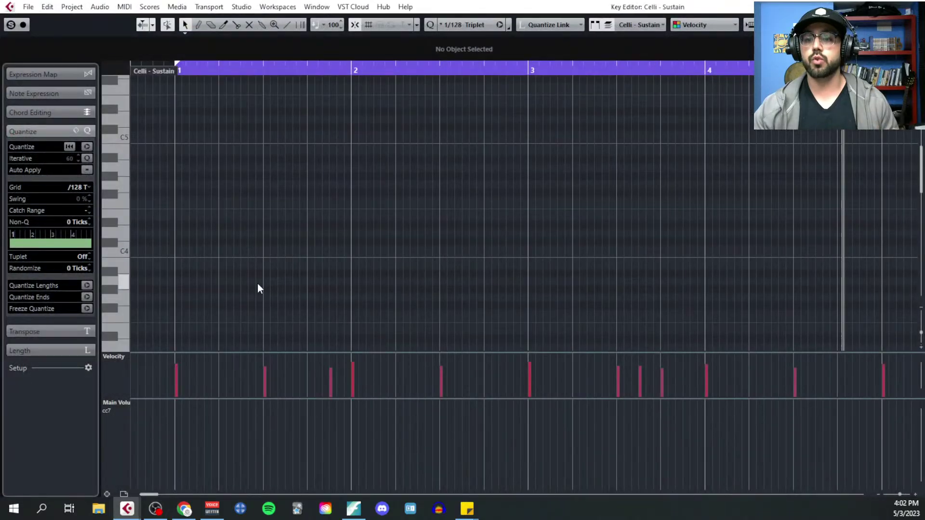
pyautogui.scroll(-8, 251, 241)
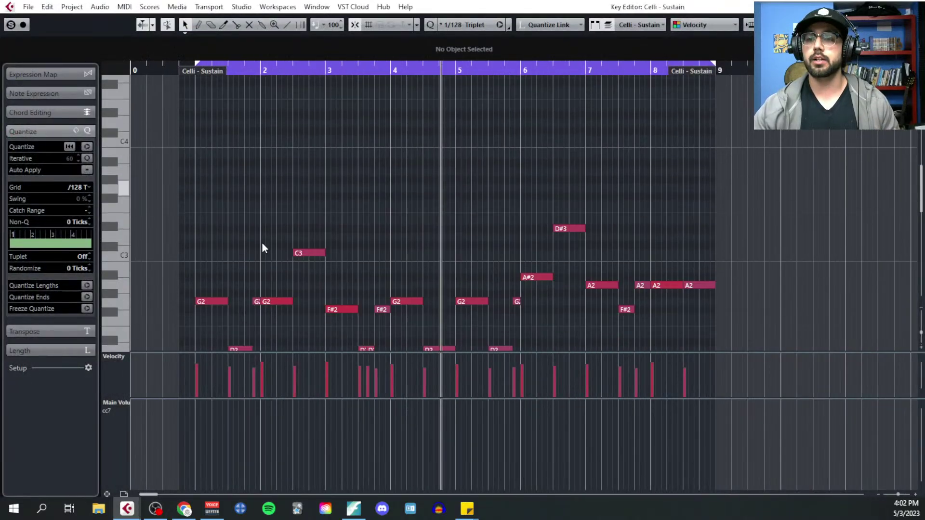
# Draw a Main Volume point of about 92 at the beginning of the part, just before bar 1
pyautogui.keyDown('ctrl'); pyautogui.scroll(3, 168, 301); pyautogui.keyUp('ctrl')
pyautogui.rightClick(168, 301)
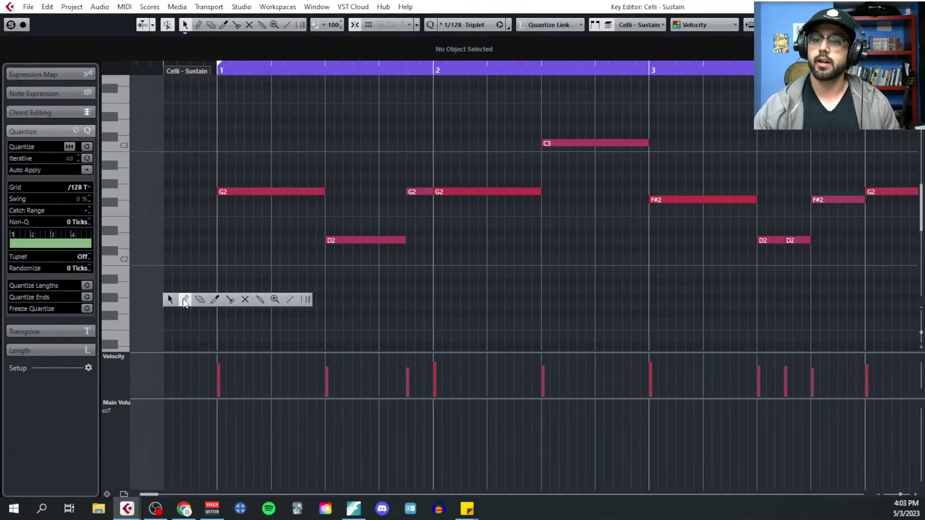
pyautogui.click(187, 300)
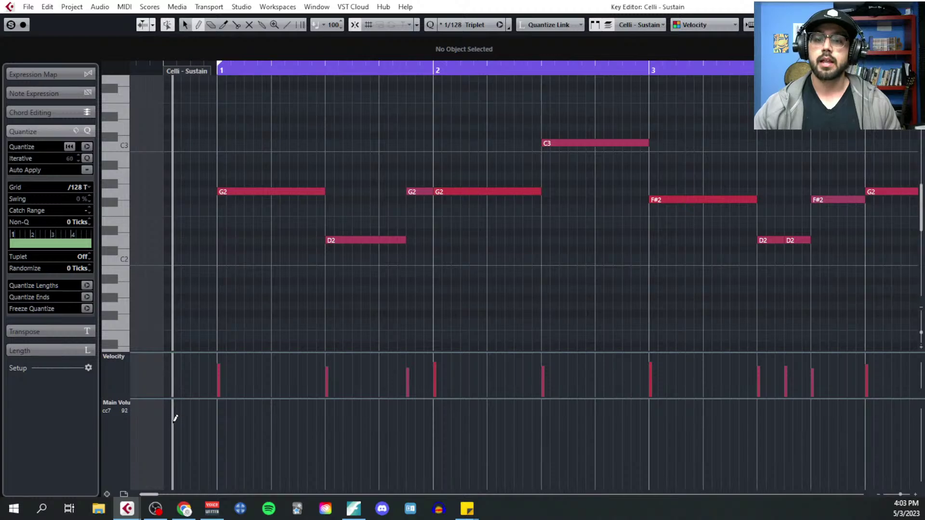
pyautogui.click(174, 421)
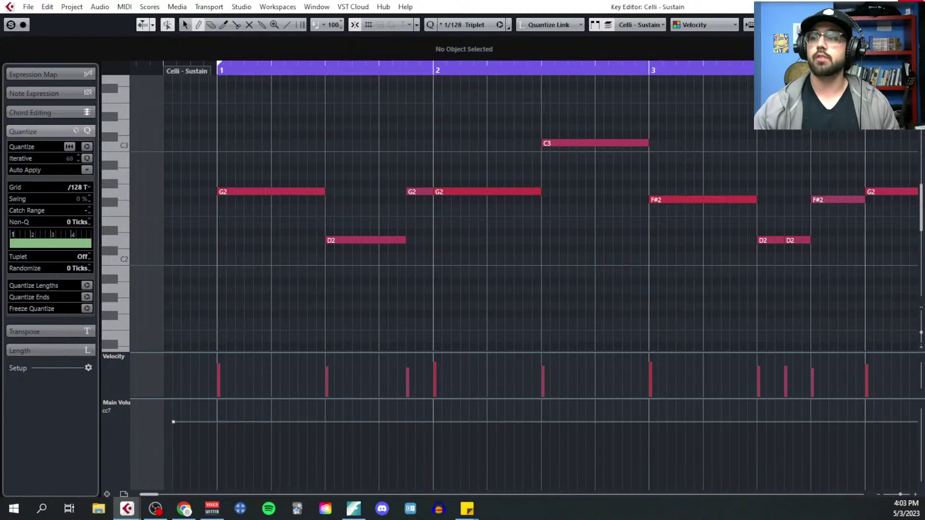
# Add a CC 11 (Expression) controller lane and draw a point of about 118 at the beginning of the part
pyautogui.click(107, 494)
pyautogui.click(123, 425)
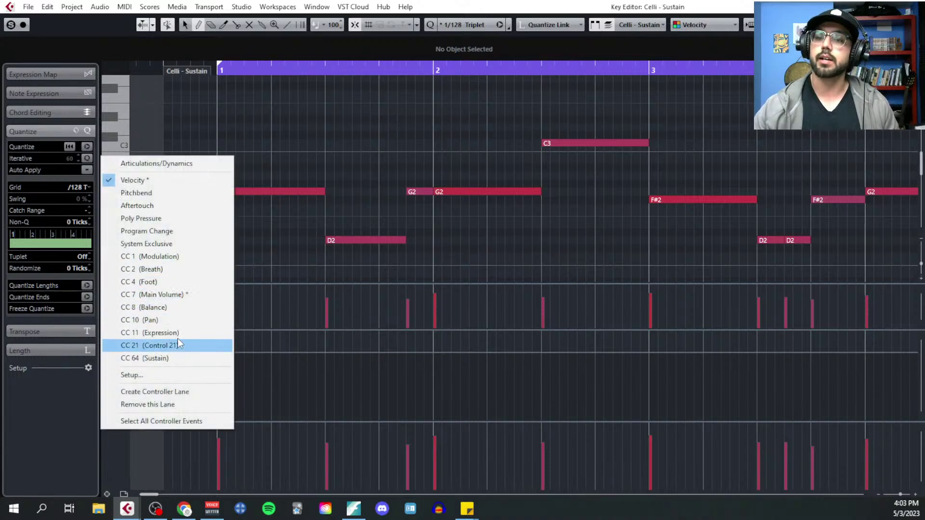
pyautogui.click(159, 333)
pyautogui.scroll(2, 189, 422)
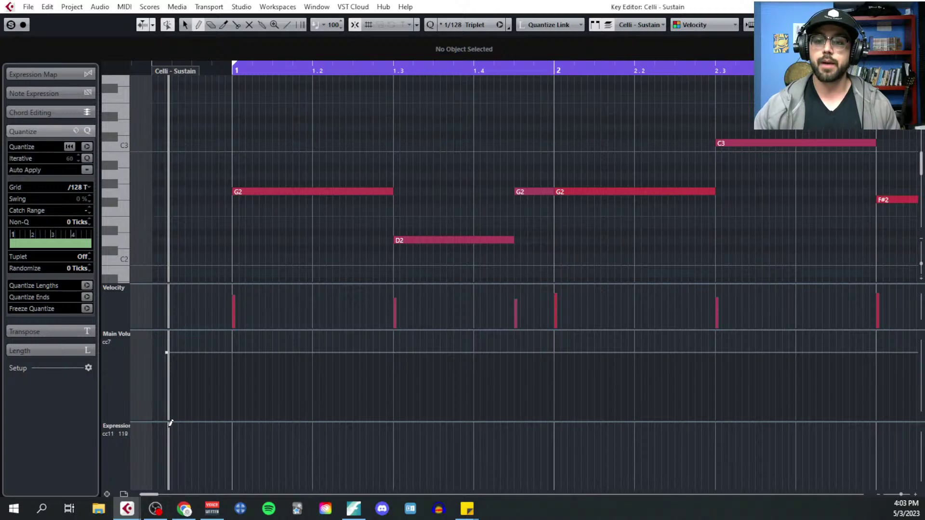
pyautogui.click(170, 426)
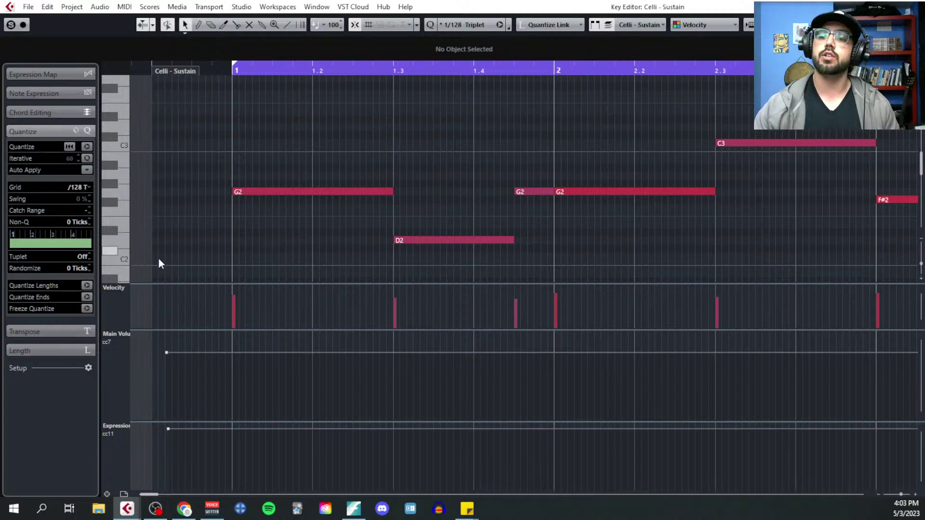
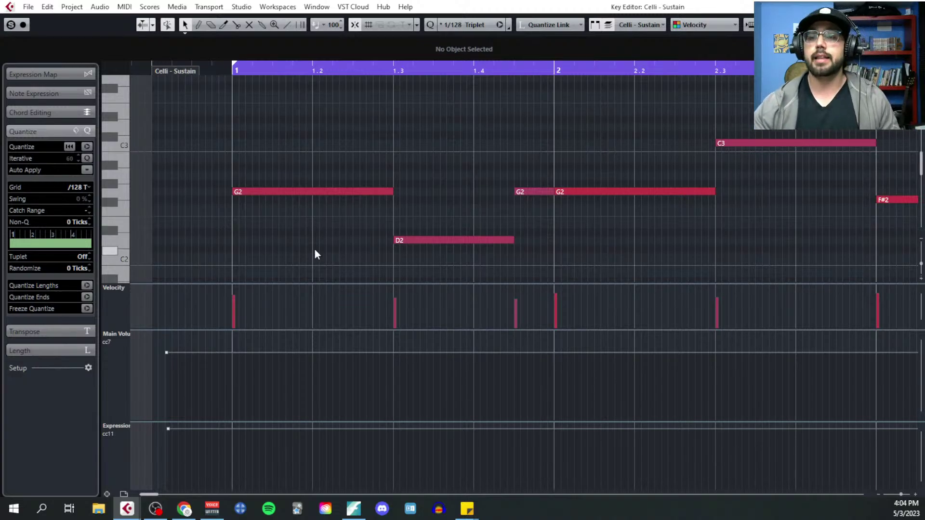
pyautogui.scroll(-3, 315, 249)
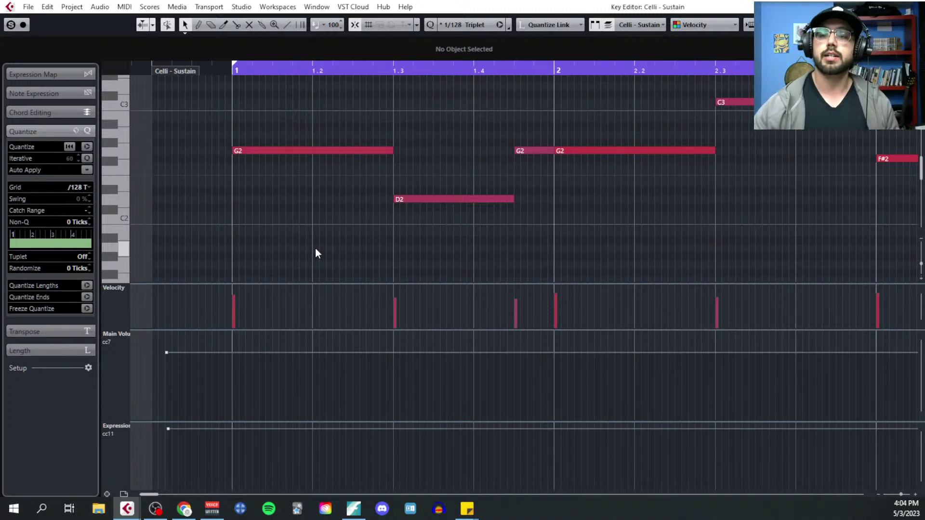
pyautogui.press('g')
pyautogui.press('g')
pyautogui.press('g')
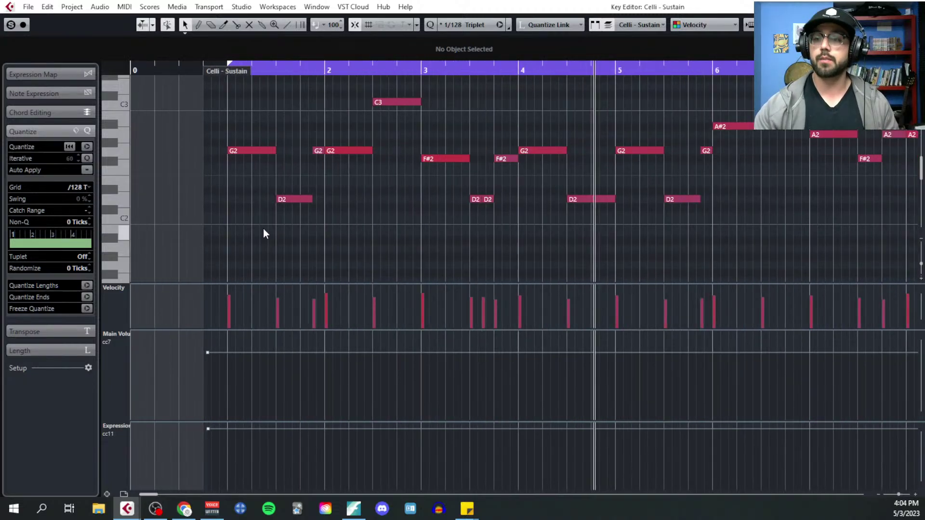
pyautogui.hscroll(4, 273, 227)
pyautogui.hscroll(-2, 273, 227)
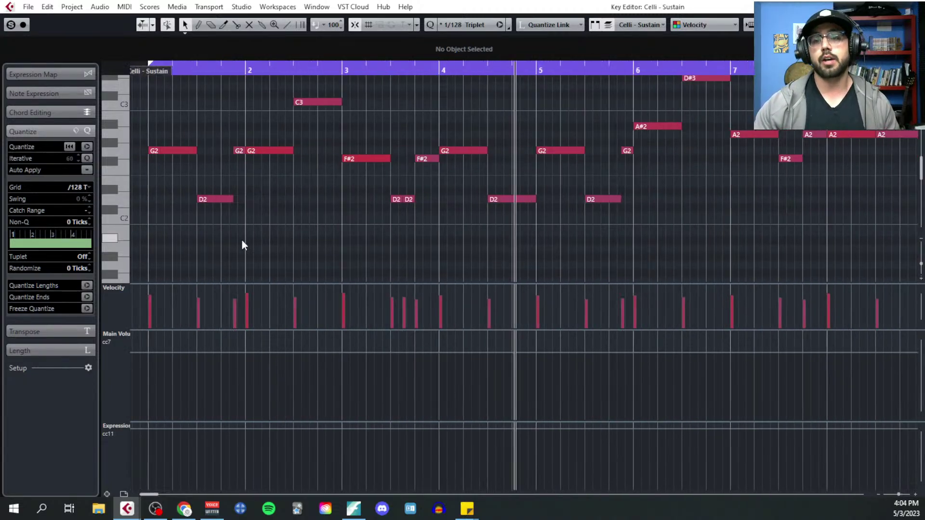
pyautogui.hscroll(-2, 243, 244)
pyautogui.scroll(2, 244, 247)
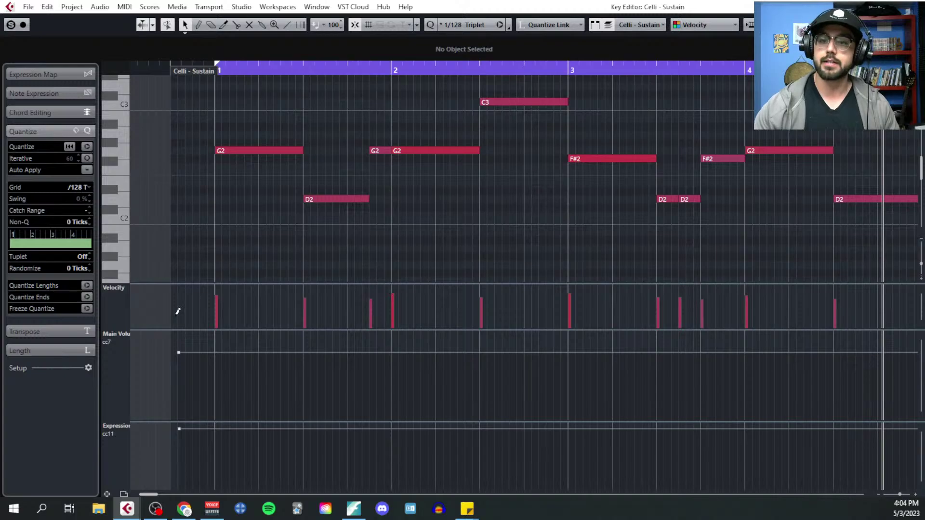
# Add another controller lane for CC 7 (Main Volume) and switch the original Main Volume lane to CC 1 (Modulation)
pyautogui.click(108, 494)
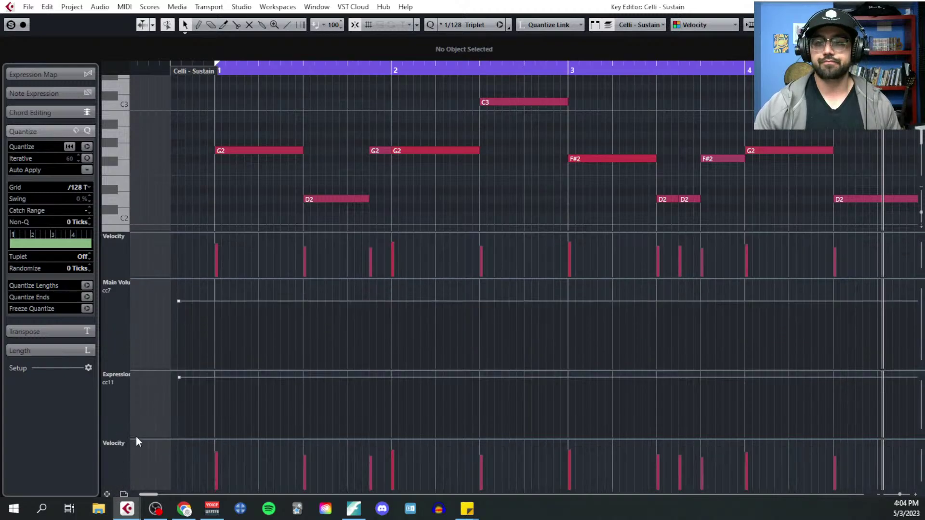
pyautogui.click(122, 444)
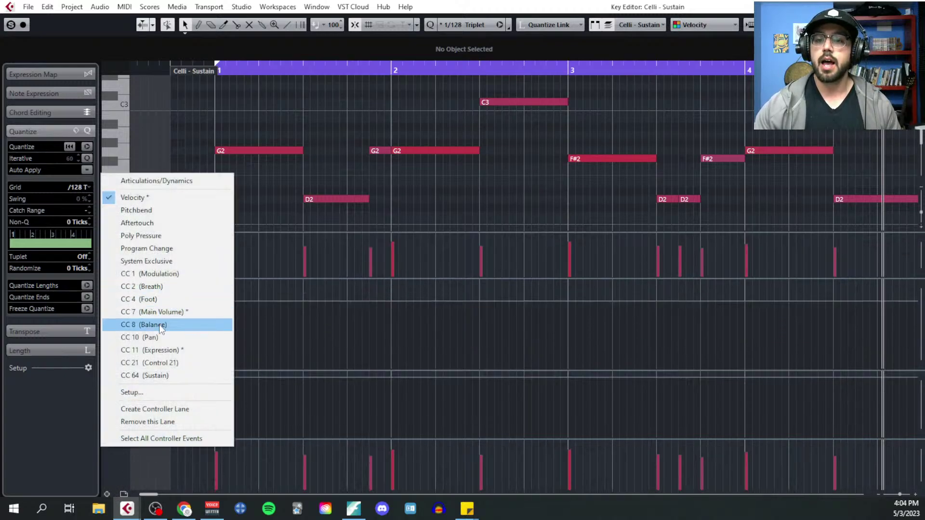
pyautogui.click(159, 312)
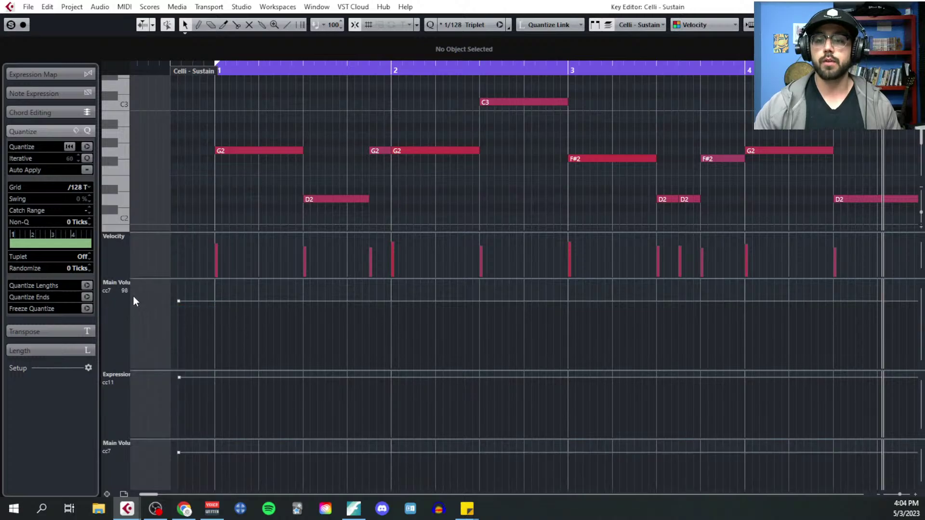
pyautogui.click(126, 284)
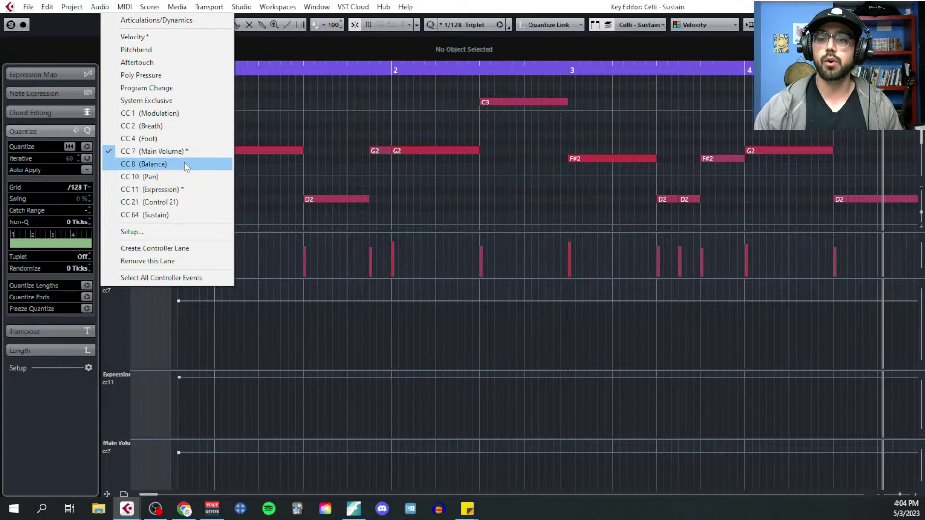
pyautogui.click(182, 114)
# Set the quantize grid to 1/4
pyautogui.scroll(-2, 237, 190)
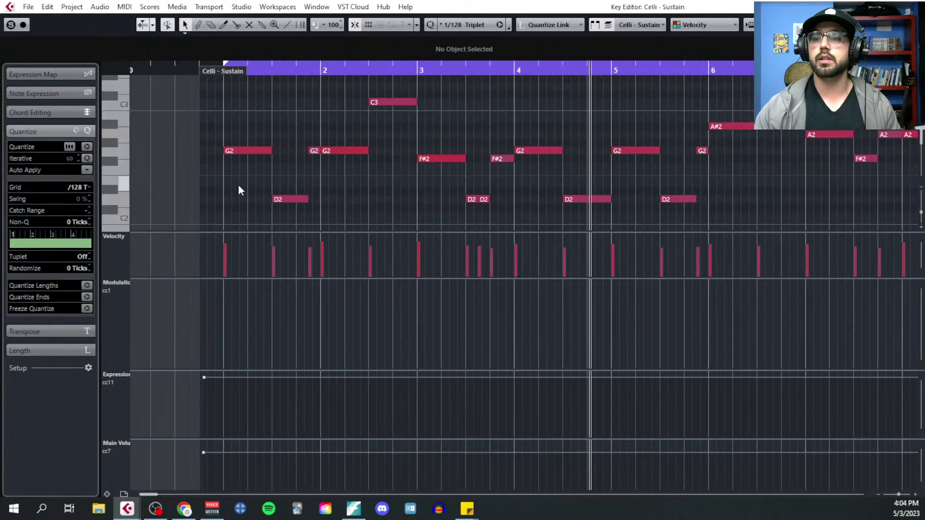
pyautogui.scroll(-1, 268, 178)
pyautogui.click(81, 187)
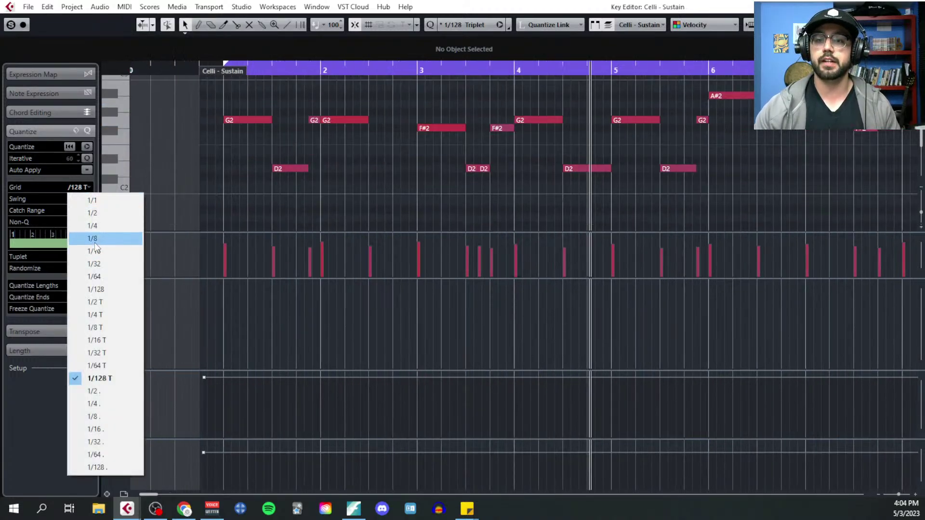
pyautogui.click(92, 226)
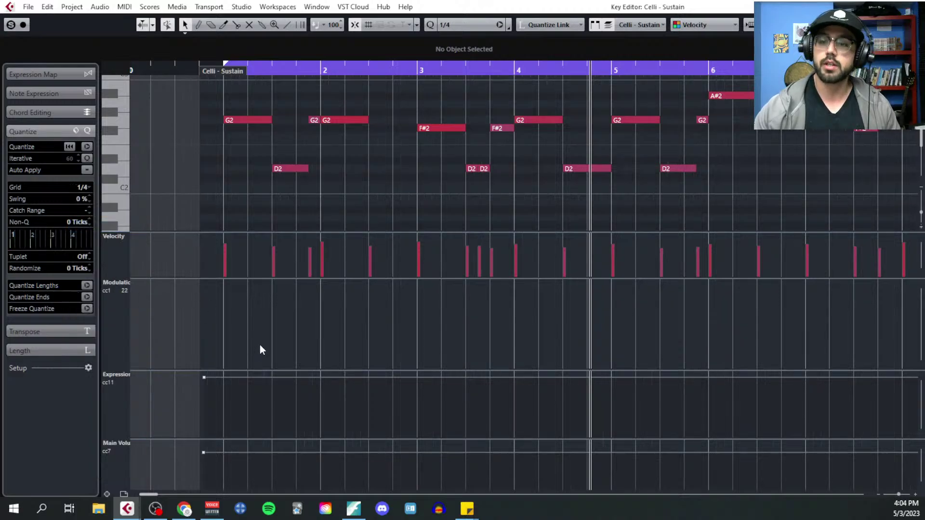
# Activate the Draw tool for editing the Modulation lane of the Celli - Sustain part
pyautogui.rightClick(218, 195)
pyautogui.click(230, 192)
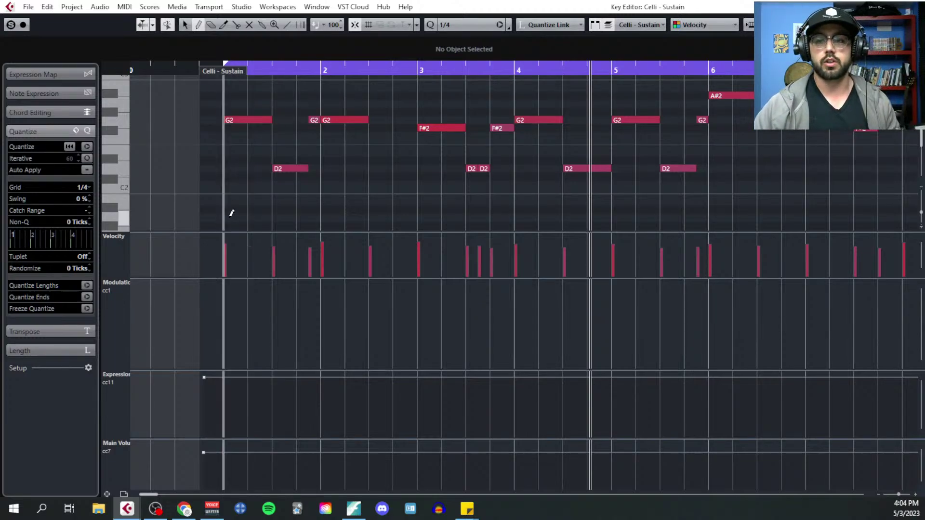
pyautogui.scroll(4, 230, 212)
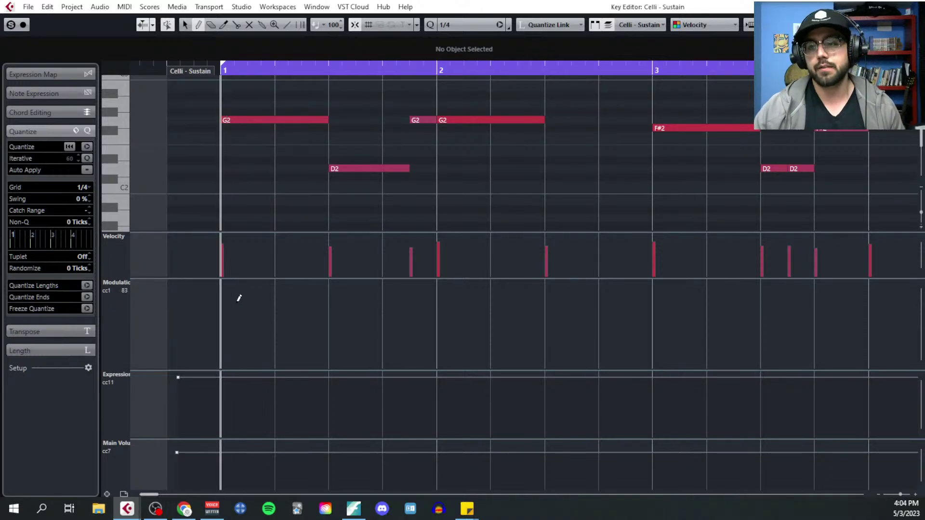
pyautogui.scroll(-3, 227, 303)
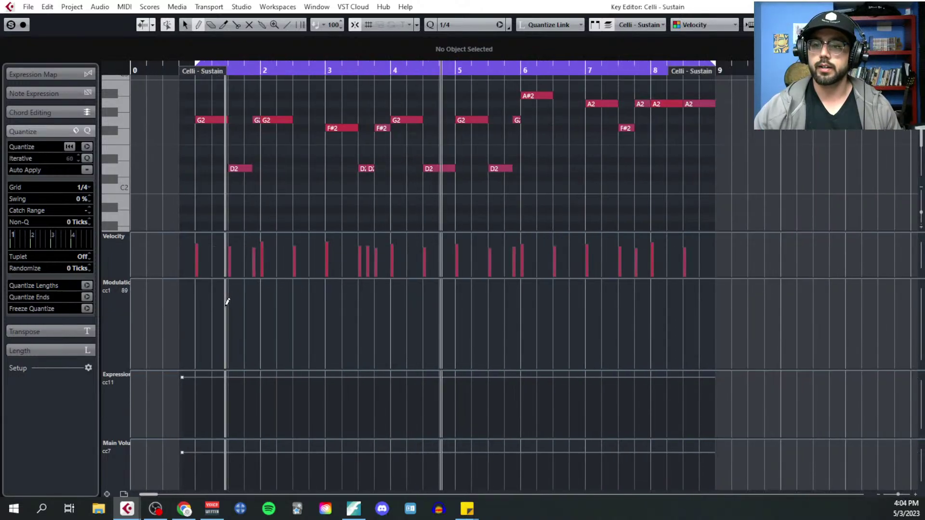
# Draw stepped Modulation points through bars 1 to 4, higher on each downbeat and lower at each half bar
pyautogui.click(198, 299)
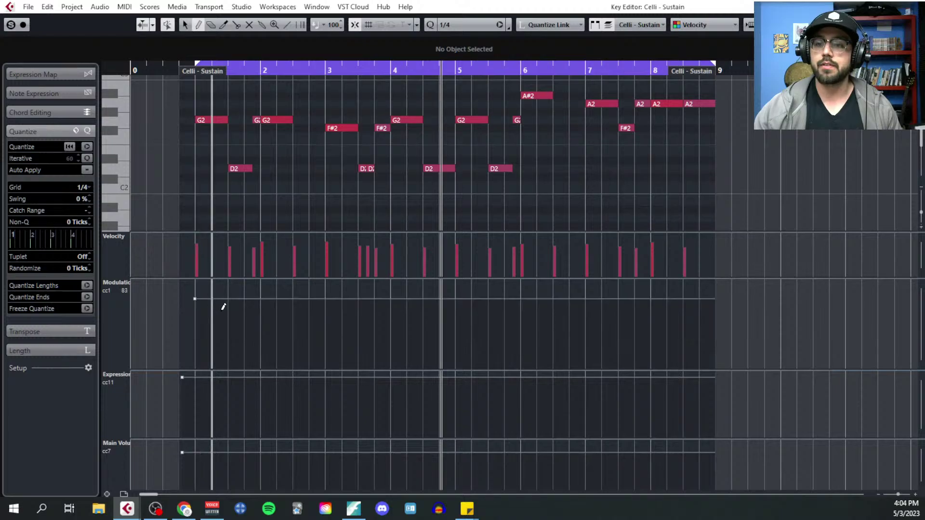
pyautogui.click(229, 318)
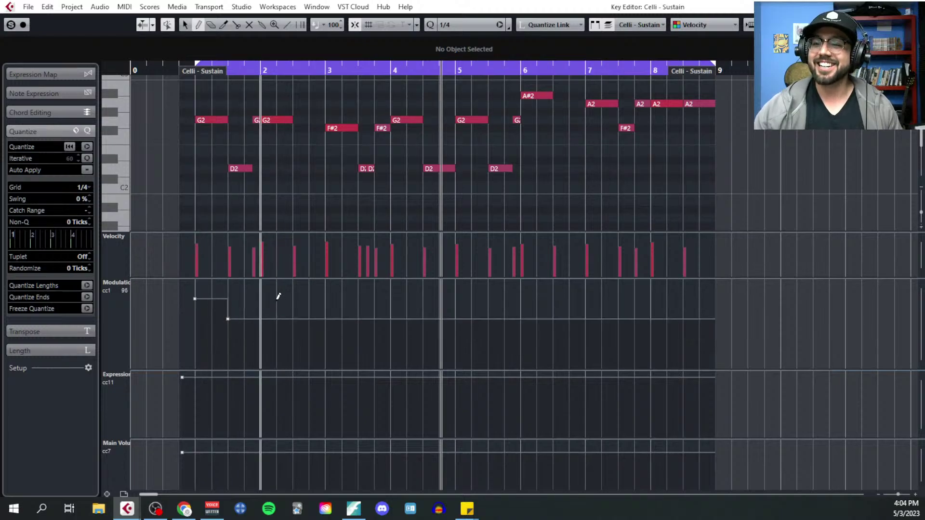
pyautogui.click(273, 297)
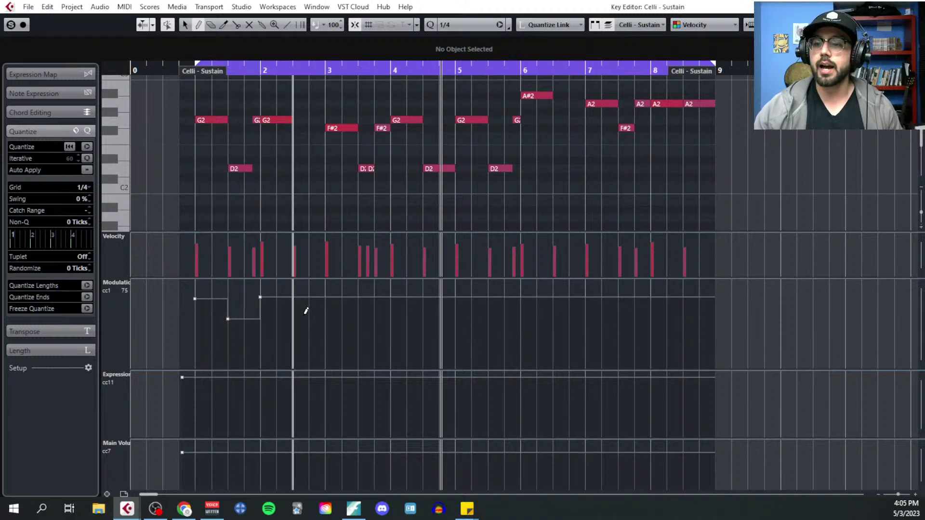
pyautogui.click(306, 316)
pyautogui.click(338, 298)
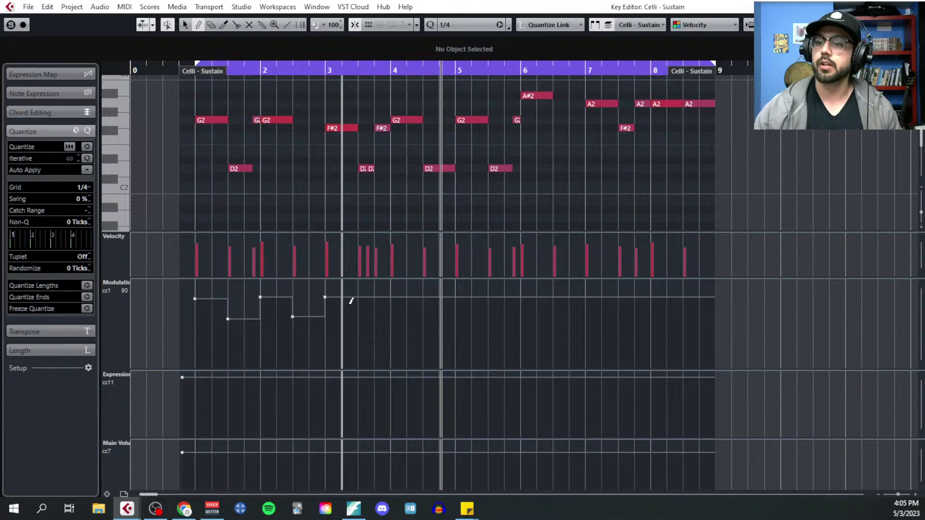
pyautogui.click(364, 313)
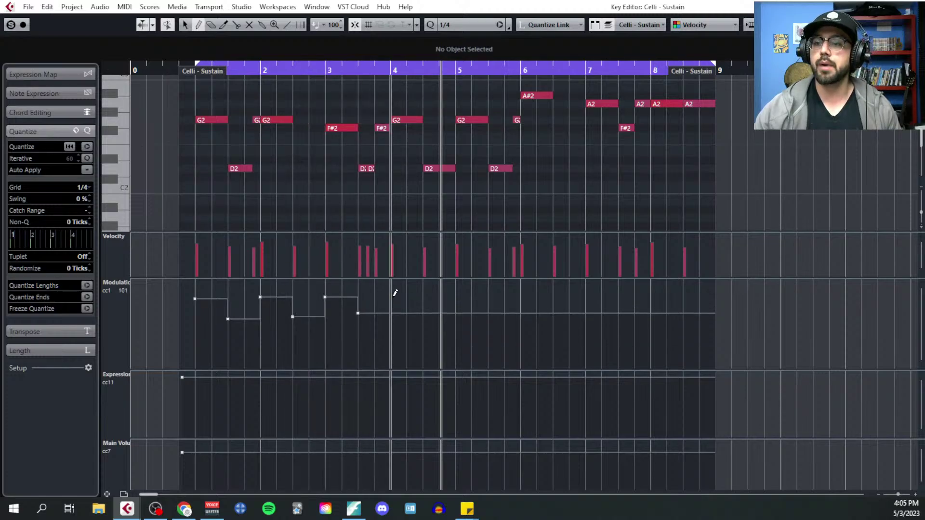
pyautogui.click(397, 297)
pyautogui.click(433, 314)
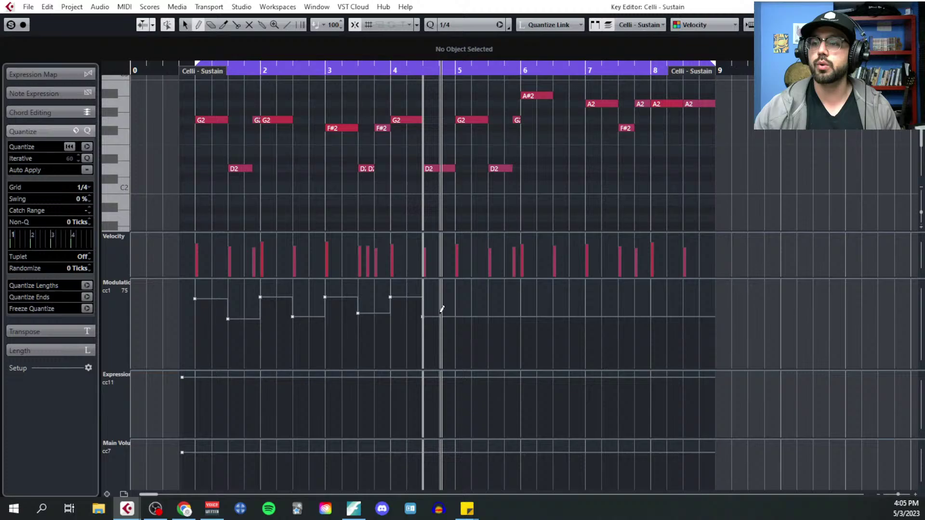
# Continue the stepped Modulation points through bars 5 to 8, alternating high on the downbeats and low at the half bars
pyautogui.click(458, 291)
pyautogui.click(501, 312)
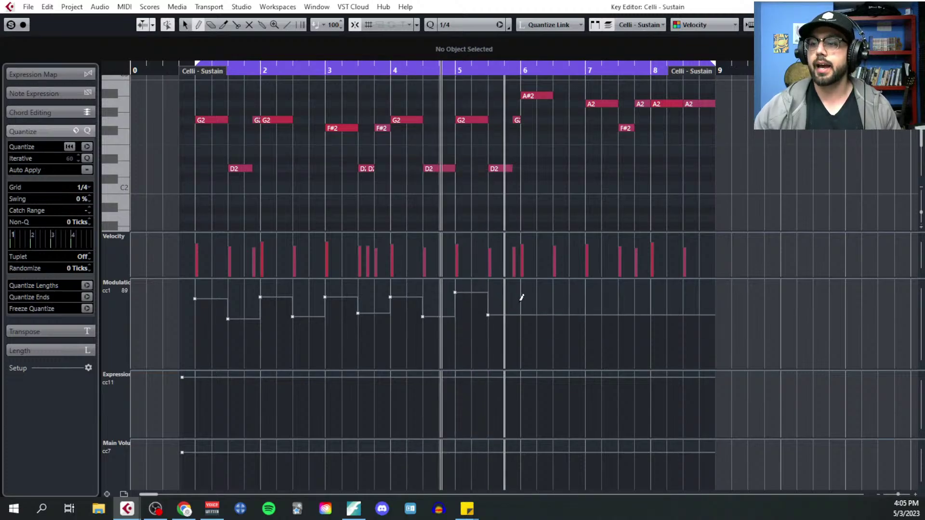
pyautogui.click(523, 292)
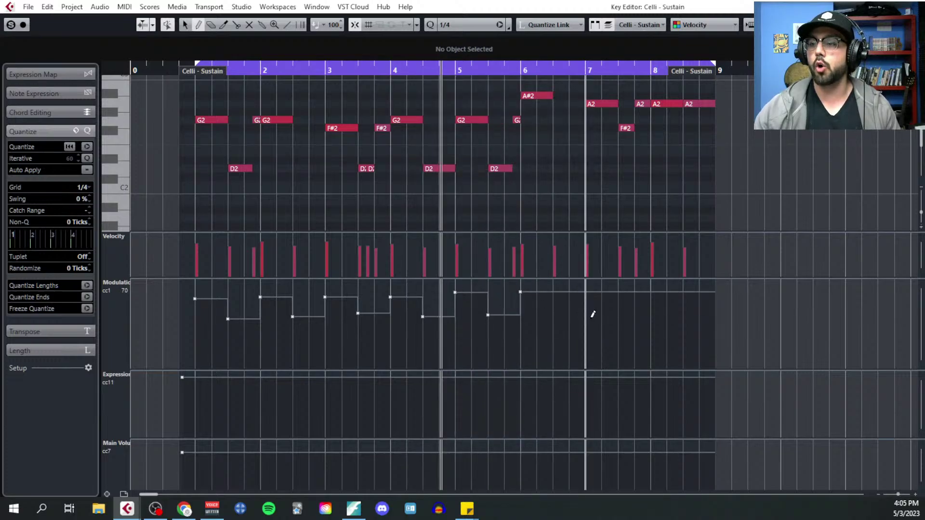
pyautogui.click(563, 311)
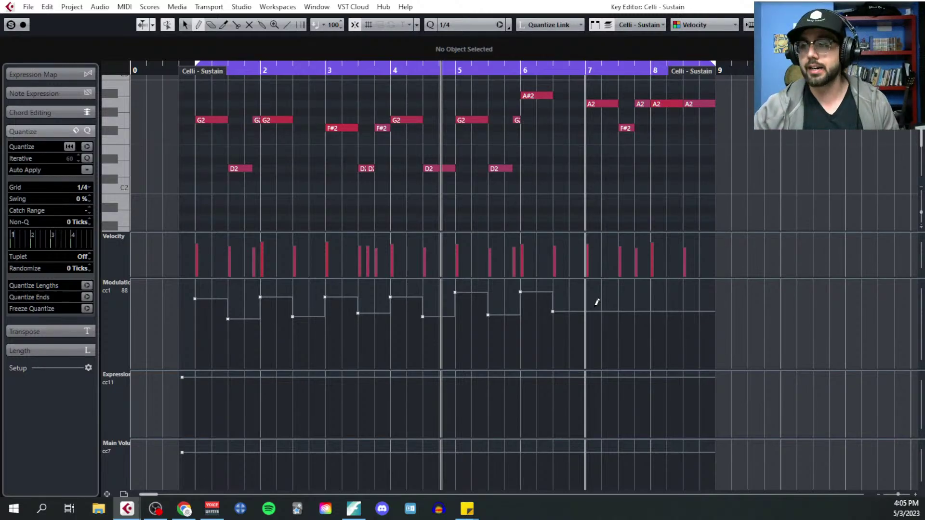
pyautogui.scroll(2, 588, 254)
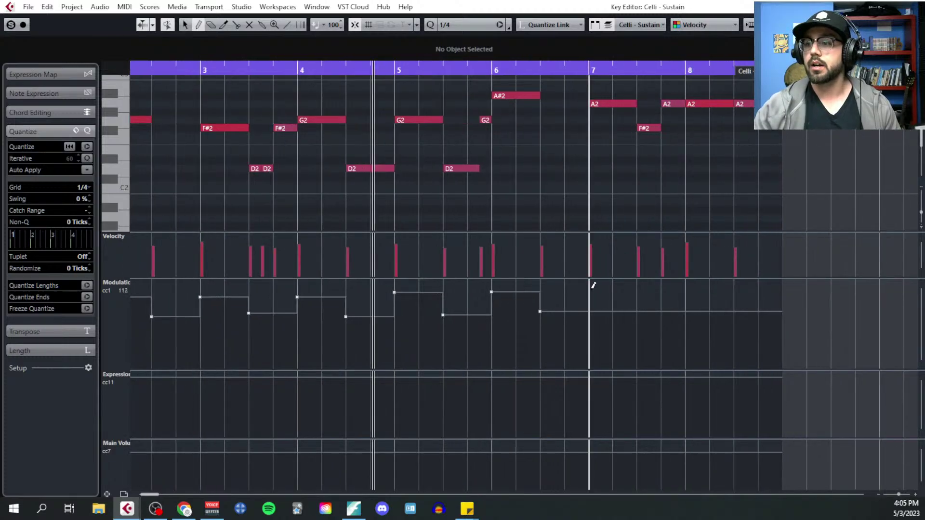
pyautogui.click(593, 293)
pyautogui.click(641, 312)
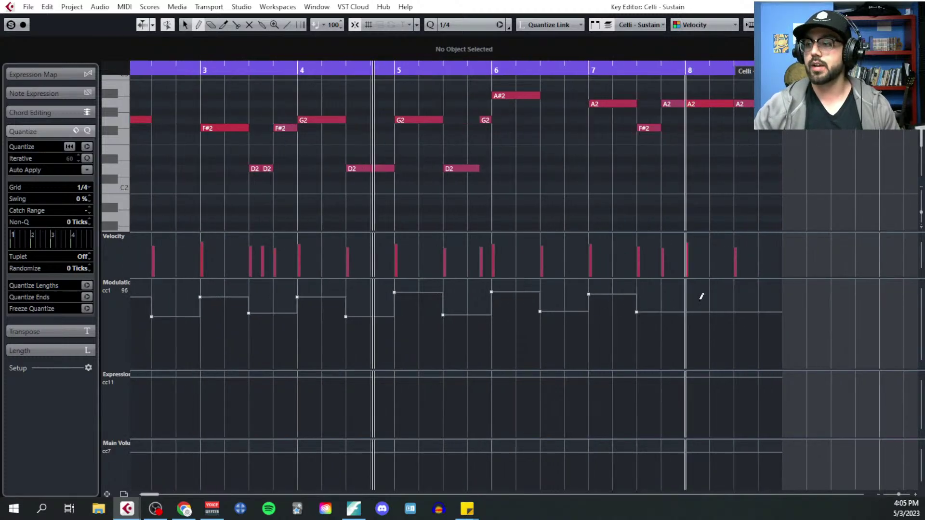
pyautogui.click(695, 293)
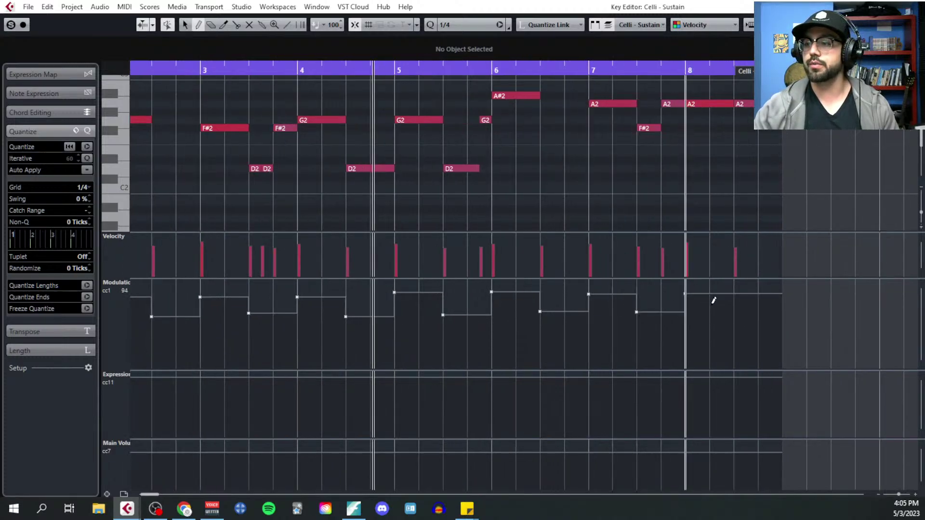
pyautogui.click(739, 309)
pyautogui.scroll(-2, 409, 255)
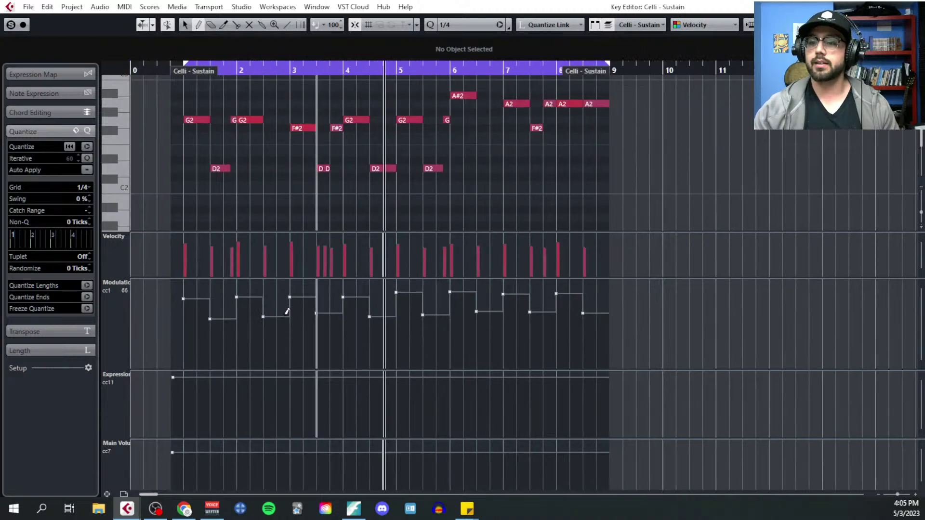
# Set the quantize grid to 1/128 and draw a smooth, wavy Modulation curve over the whole part, cresting near downbeats and dipping mid-bar
pyautogui.click(86, 189)
pyautogui.click(96, 302)
pyautogui.scroll(2, 216, 299)
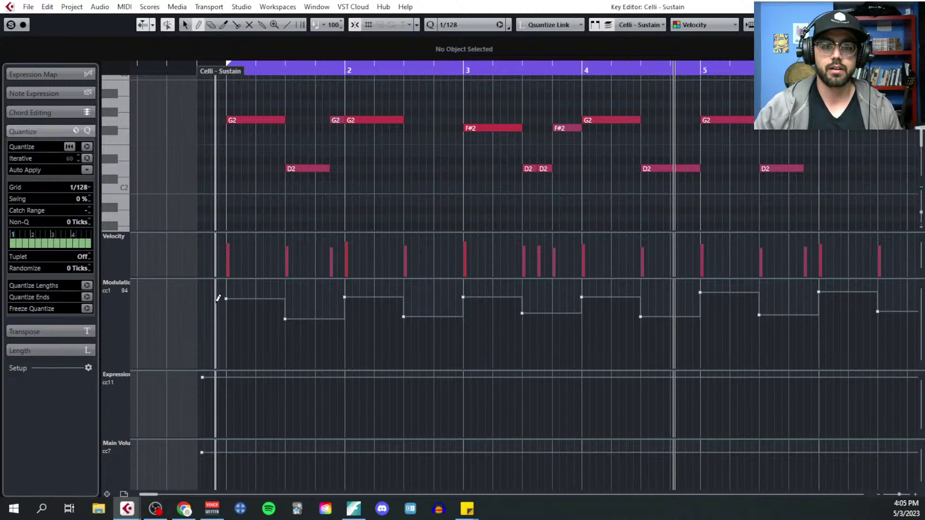
pyautogui.moveTo(217, 301)
pyautogui.mouseDown()
pyautogui.moveTo(230, 294)
pyautogui.moveTo(283, 316)
pyautogui.moveTo(334, 302)
pyautogui.moveTo(393, 315)
pyautogui.moveTo(462, 298)
pyautogui.moveTo(528, 308)
pyautogui.moveTo(558, 296)
pyautogui.moveTo(639, 309)
pyautogui.moveTo(699, 293)
pyautogui.mouseUp()
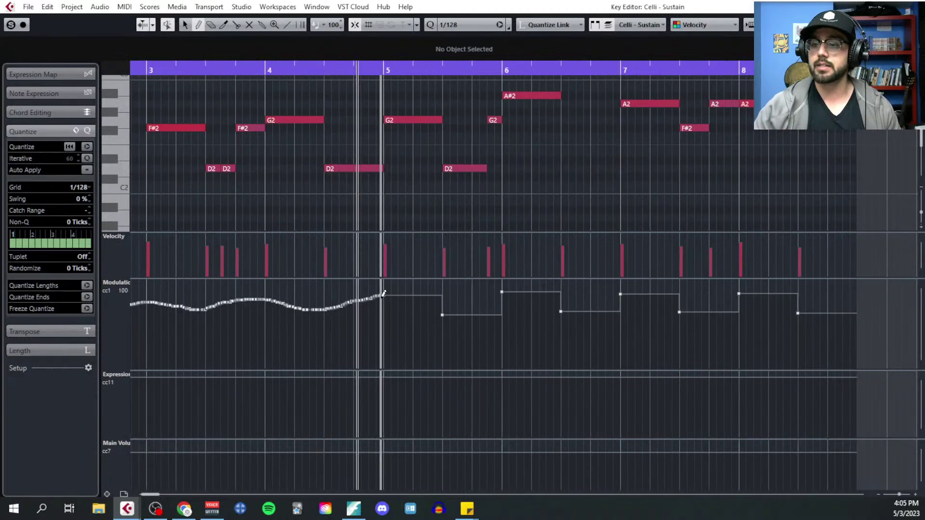
pyautogui.moveTo(383, 295)
pyautogui.mouseDown()
pyautogui.moveTo(448, 307)
pyautogui.moveTo(511, 295)
pyautogui.moveTo(683, 305)
pyautogui.mouseUp()
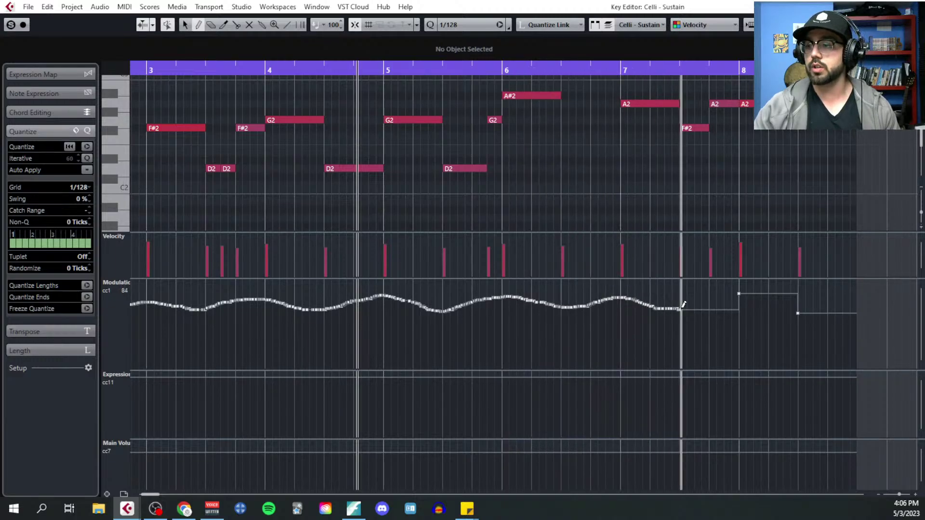
pyautogui.hscroll(3, 606, 306)
pyautogui.moveTo(443, 305)
pyautogui.mouseDown()
pyautogui.moveTo(508, 296)
pyautogui.moveTo(617, 309)
pyautogui.mouseUp()
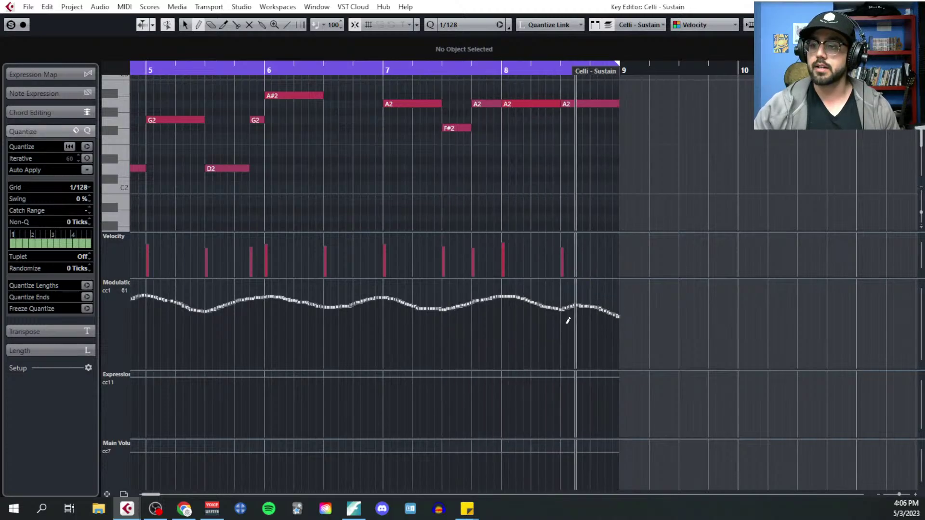
pyautogui.press('g')
pyautogui.press('g')
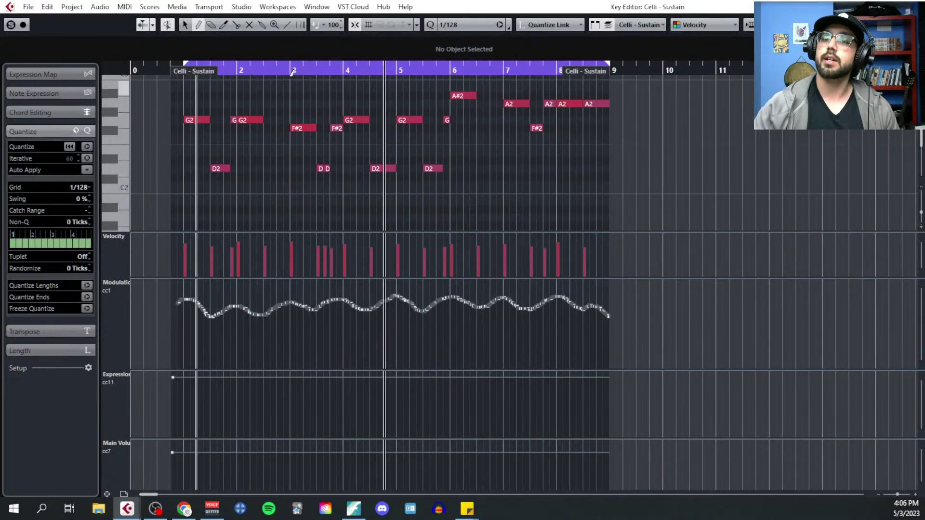
pyautogui.hotkey('ctrl', 'w')
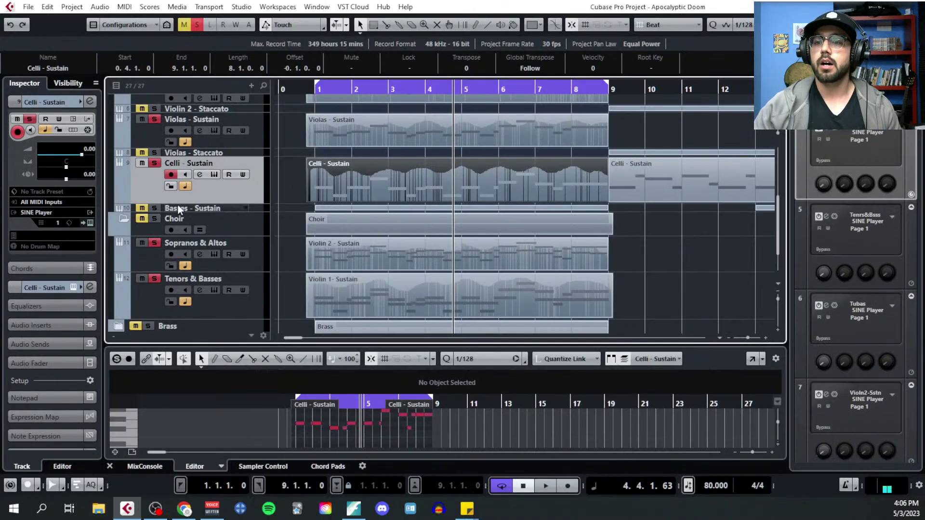
# Play the part from just before bar 1 and check the Celli - Sustain peak level in its channel settings
pyautogui.click(199, 174)
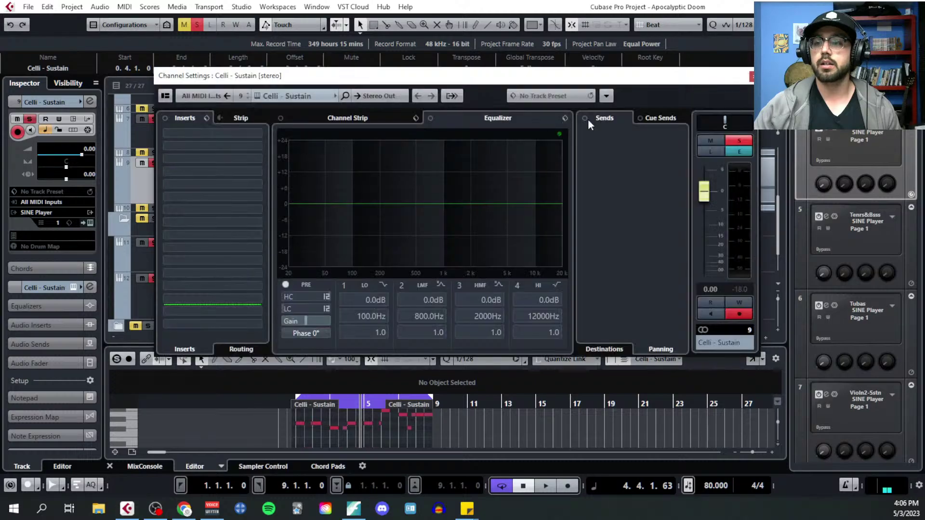
pyautogui.moveTo(287, 76); pyautogui.dragTo(302, 239)
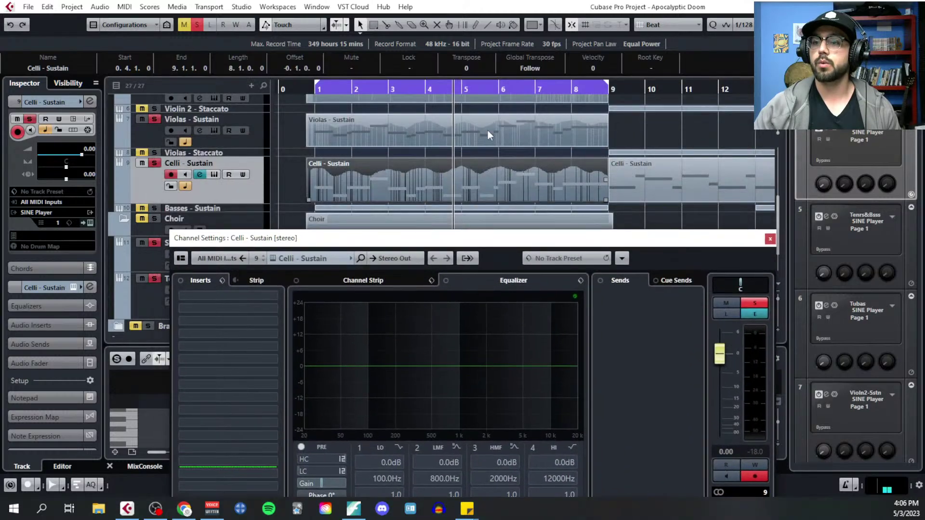
pyautogui.click(304, 88)
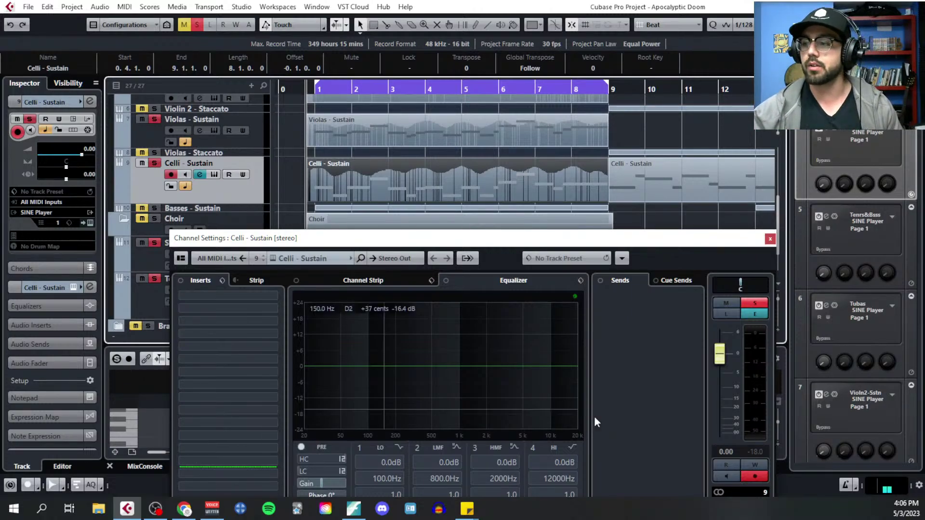
pyautogui.click(756, 451)
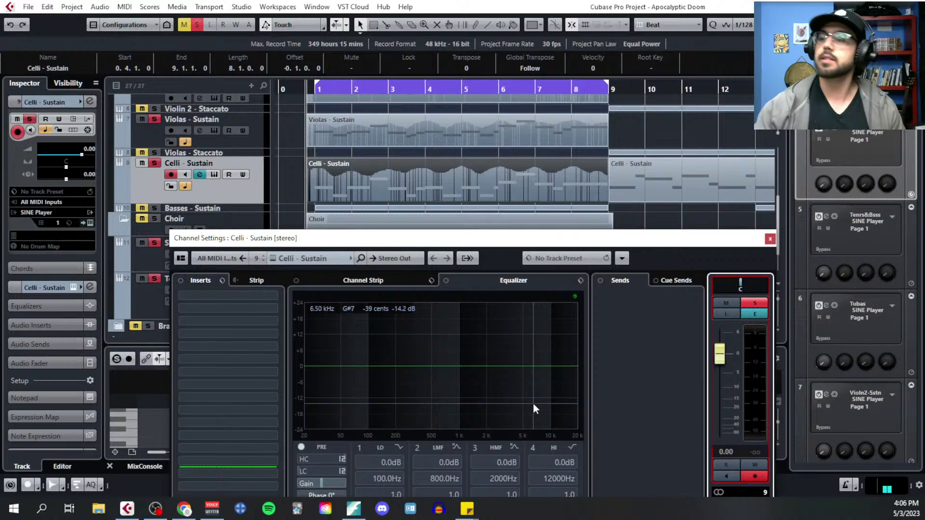
pyautogui.scroll(-2, 398, 196)
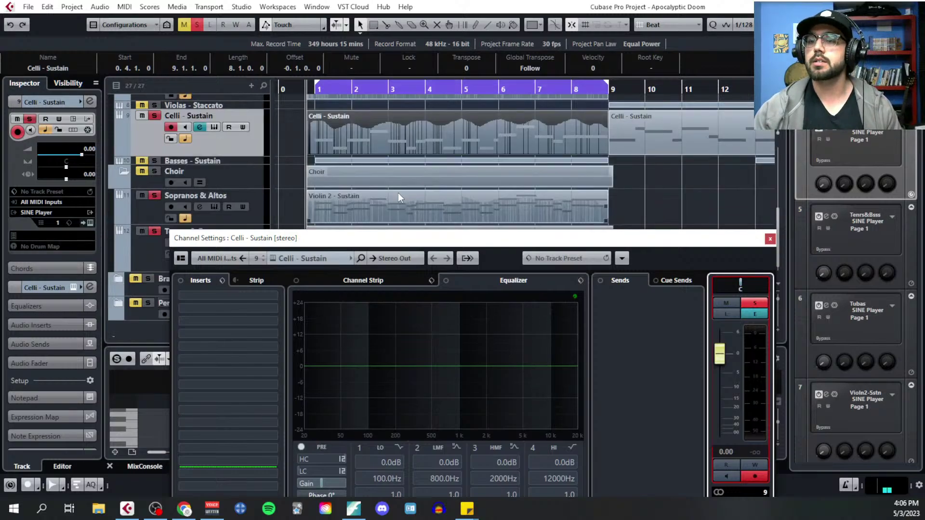
pyautogui.moveTo(559, 239); pyautogui.dragTo(424, 153)
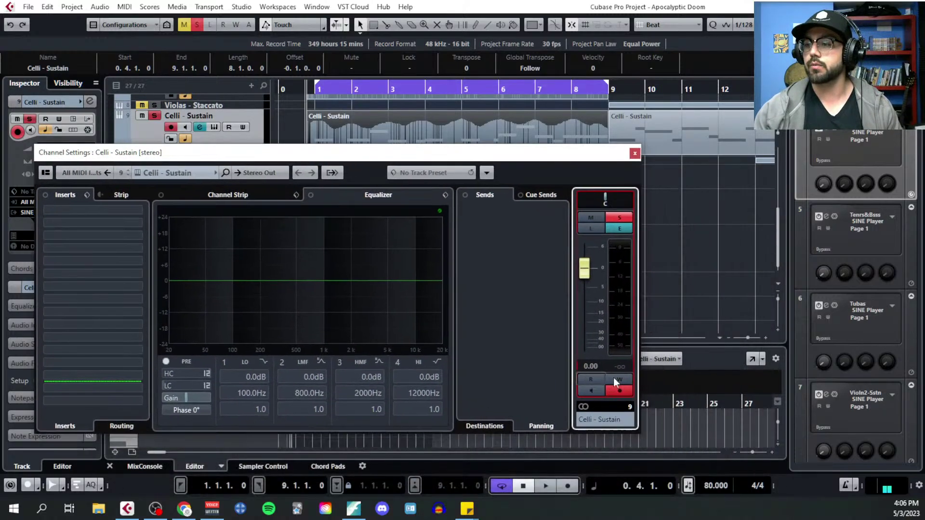
pyautogui.press('space')
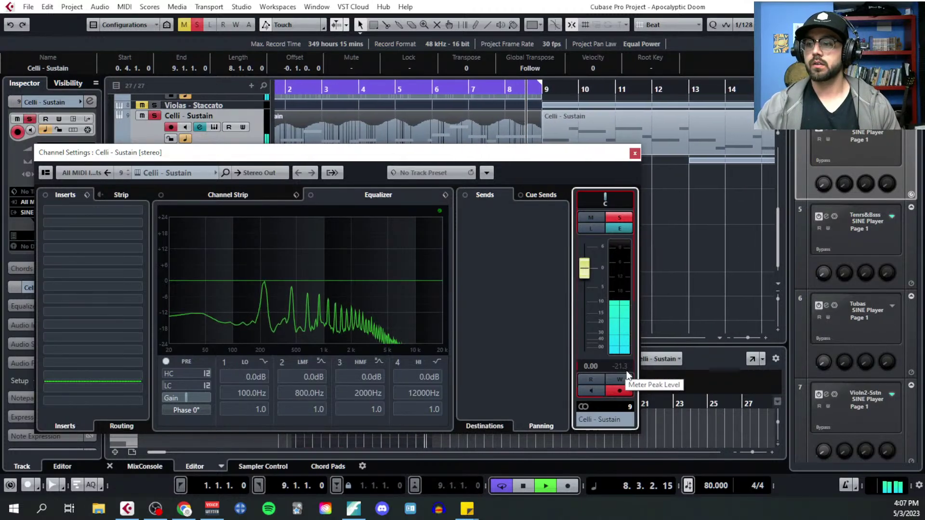
pyautogui.press('space')
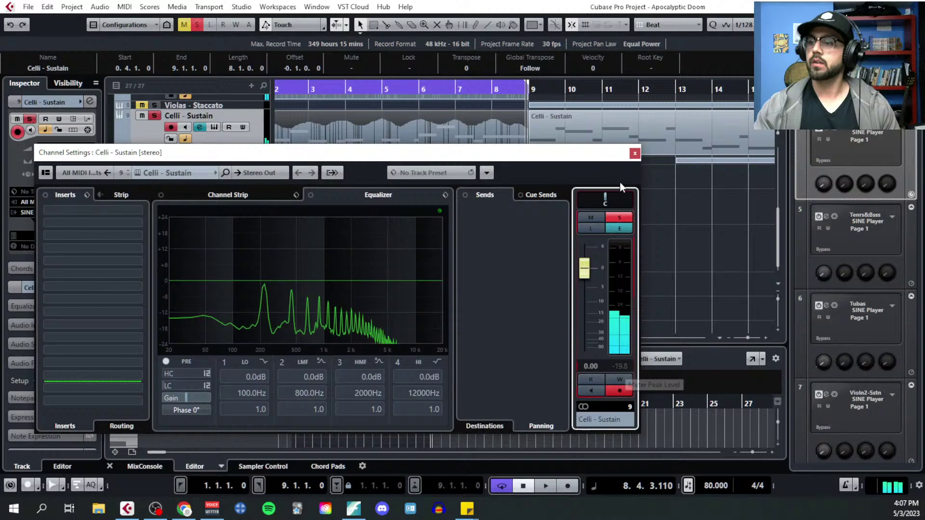
pyautogui.click(635, 154)
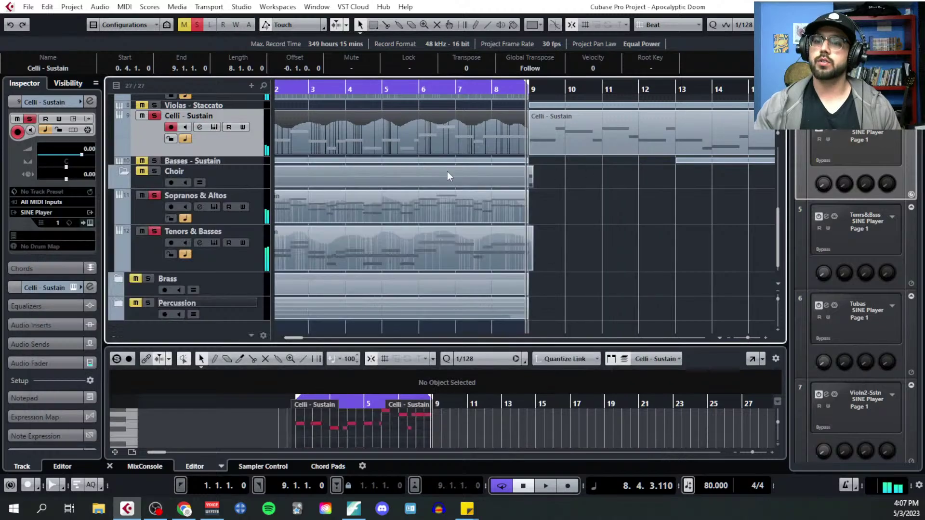
# Examine the microphone mixer levels in the Celli - Sustain track's SINE Player instrument
pyautogui.click(211, 125)
pyautogui.click(426, 89)
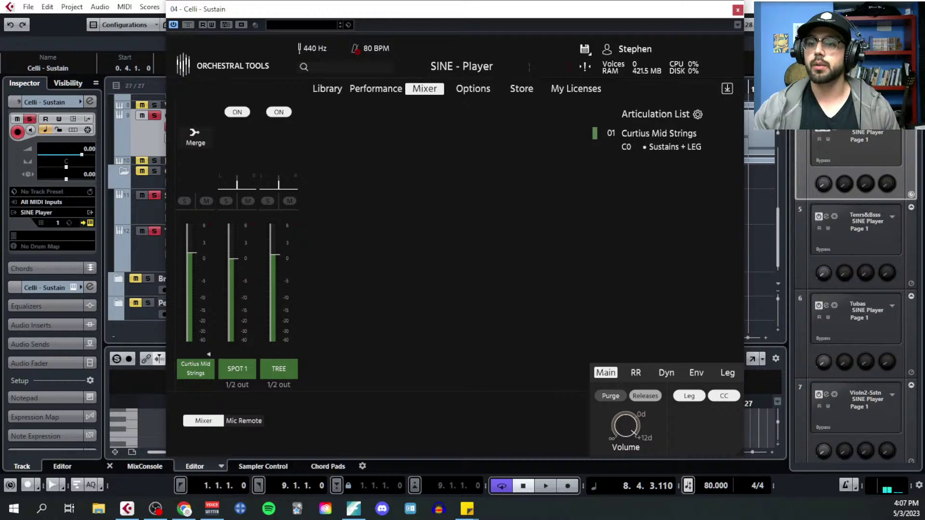
pyautogui.click(737, 9)
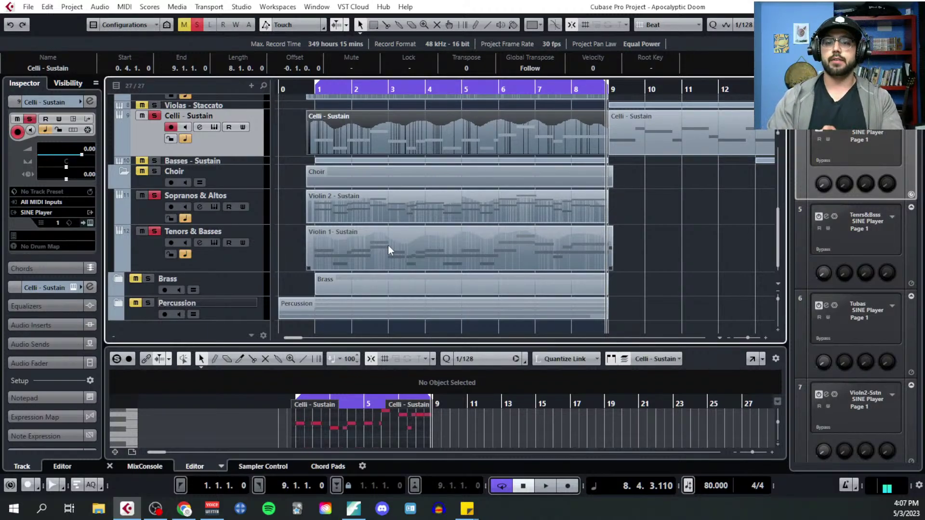
pyautogui.scroll(5, 389, 245)
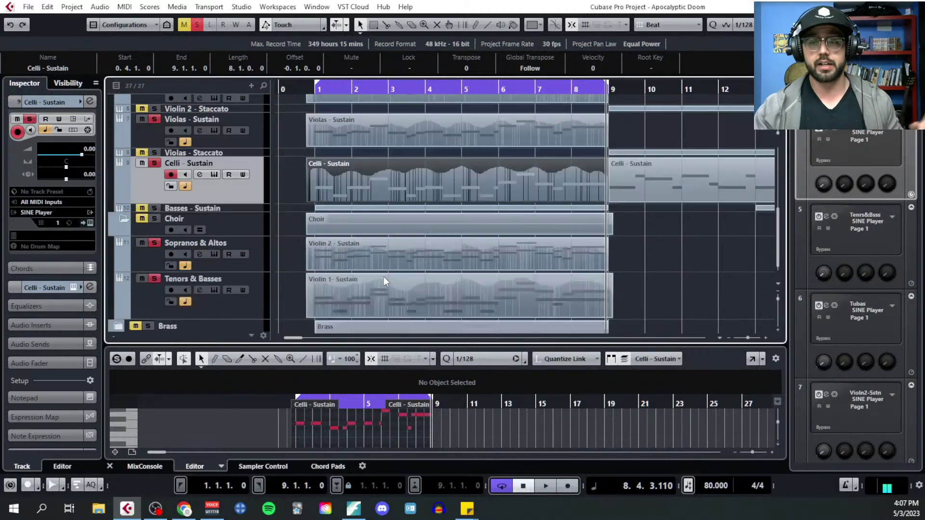
pyautogui.hscroll(6, 381, 255)
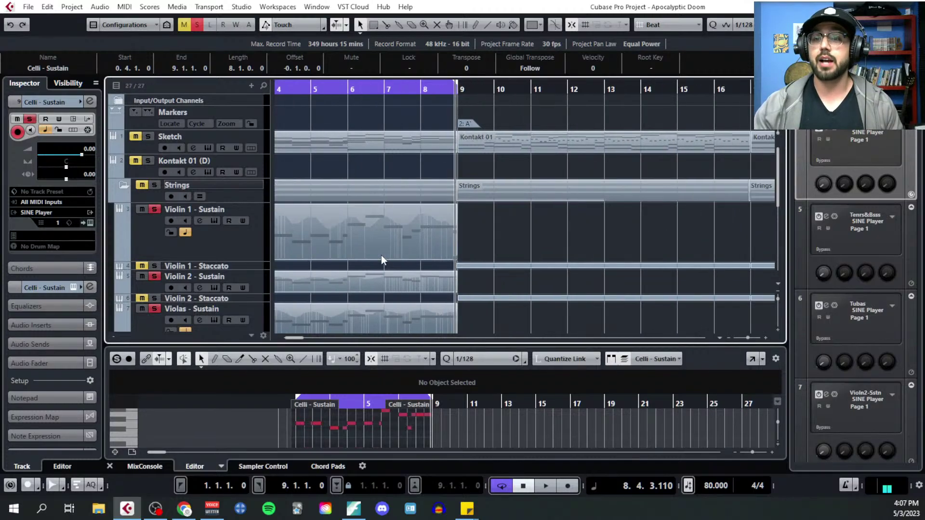
pyautogui.scroll(-3, 381, 255)
pyautogui.scroll(-10, 360, 240)
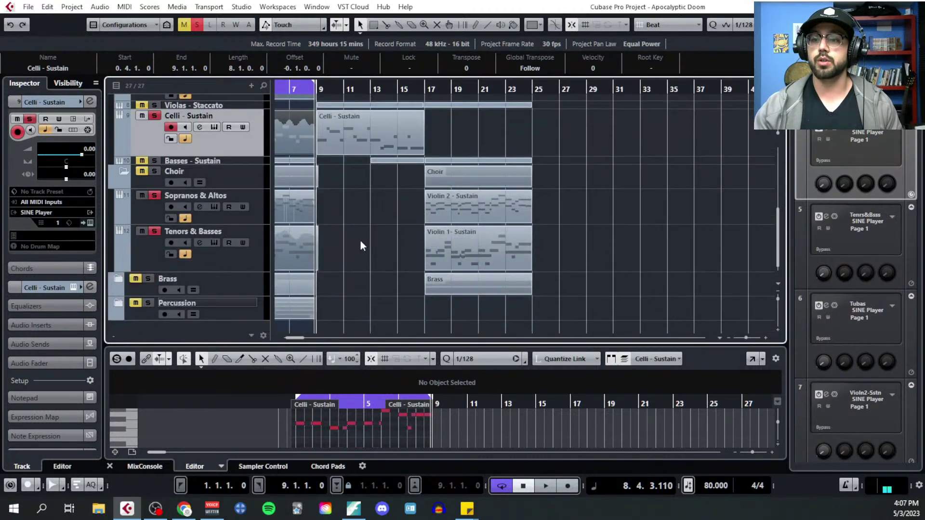
pyautogui.scroll(8, 394, 209)
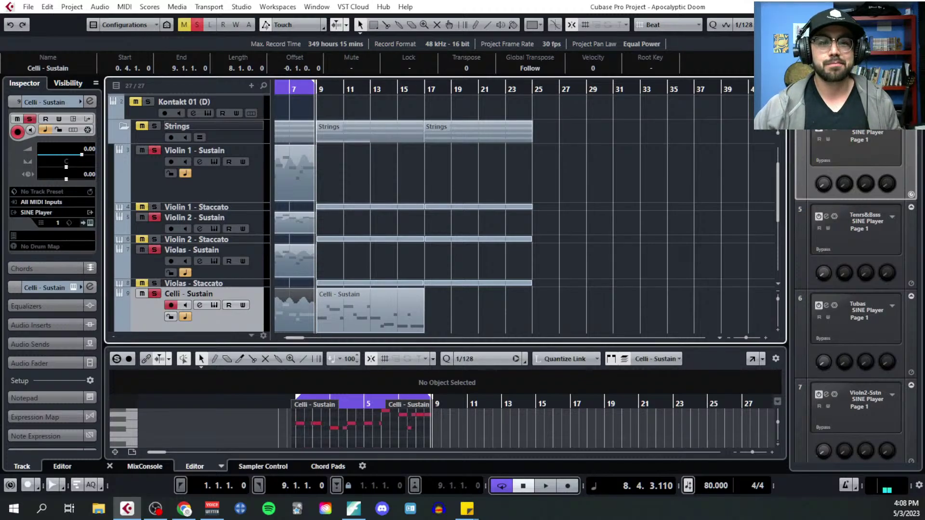
pyautogui.hotkey('alt', 'Tab')
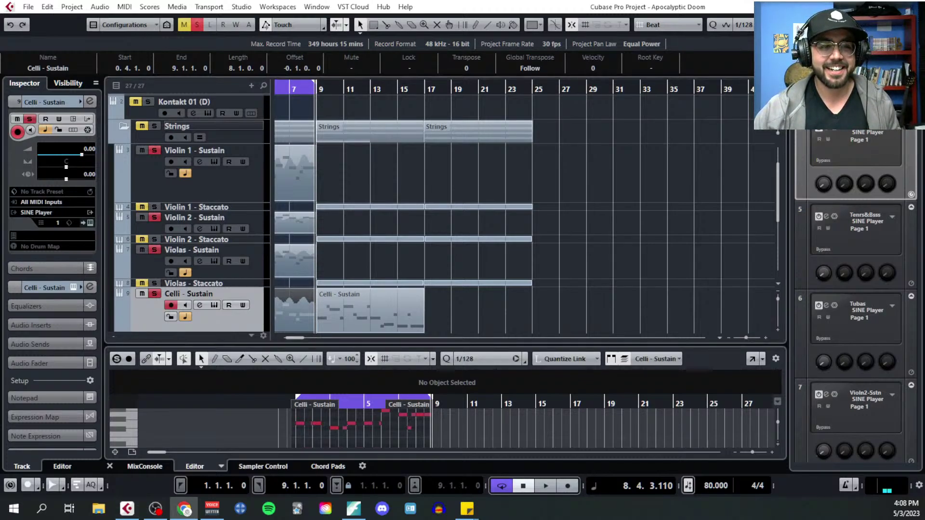